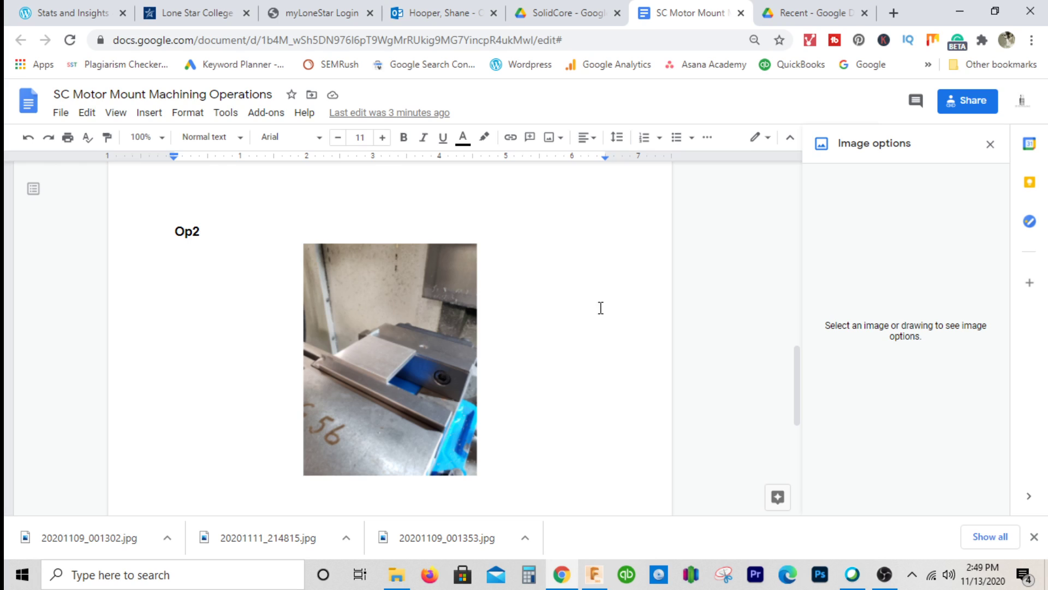
# - Switch to Fusion 360 and start a sketch on the back edge face of the motor mount plate
pyautogui.scroll(1, 605, 297)
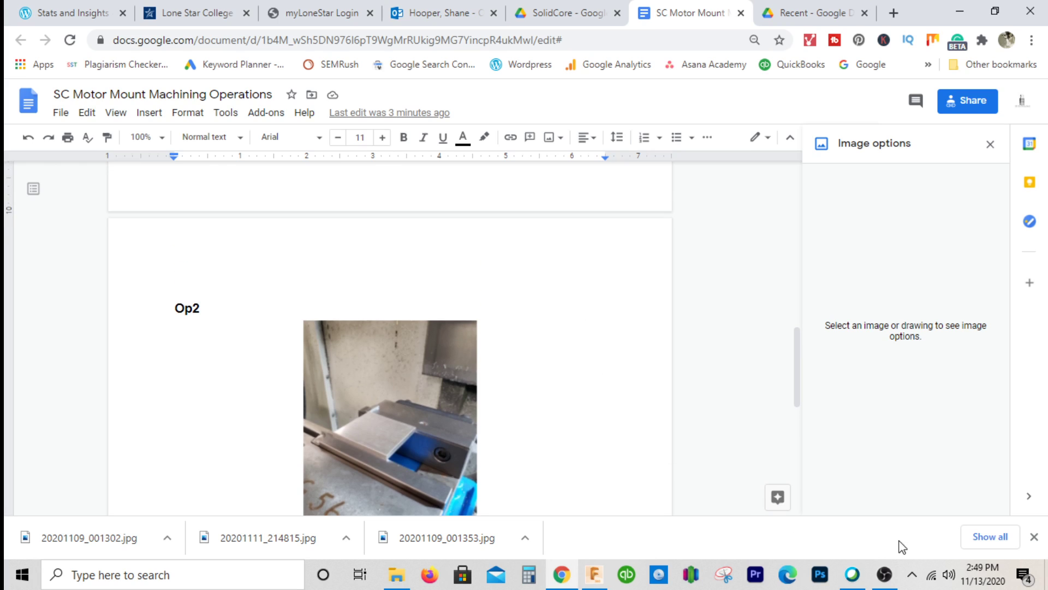
pyautogui.scroll(9, 400, 428)
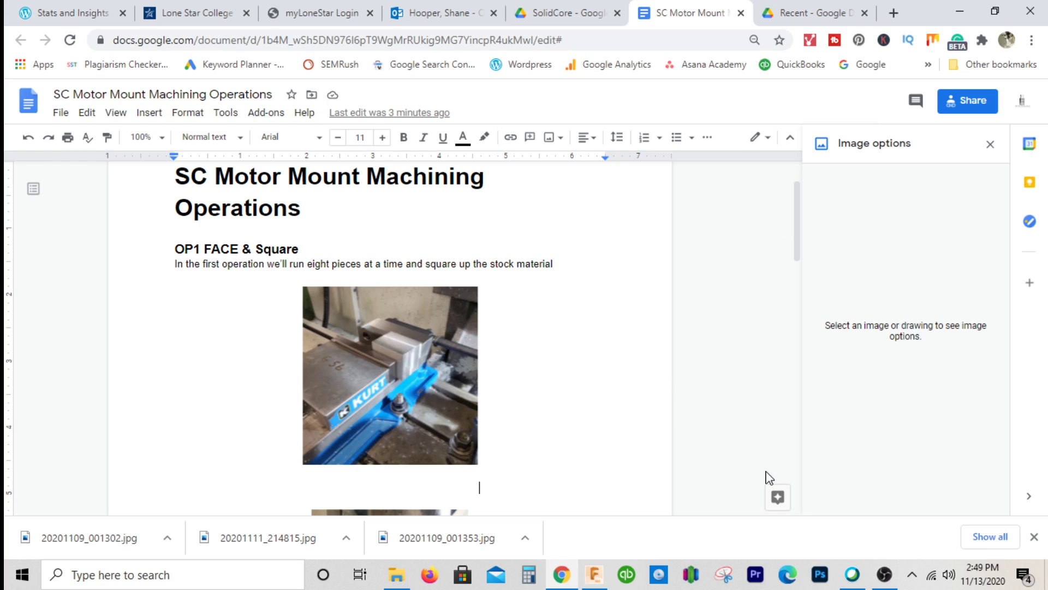
pyautogui.click(595, 573)
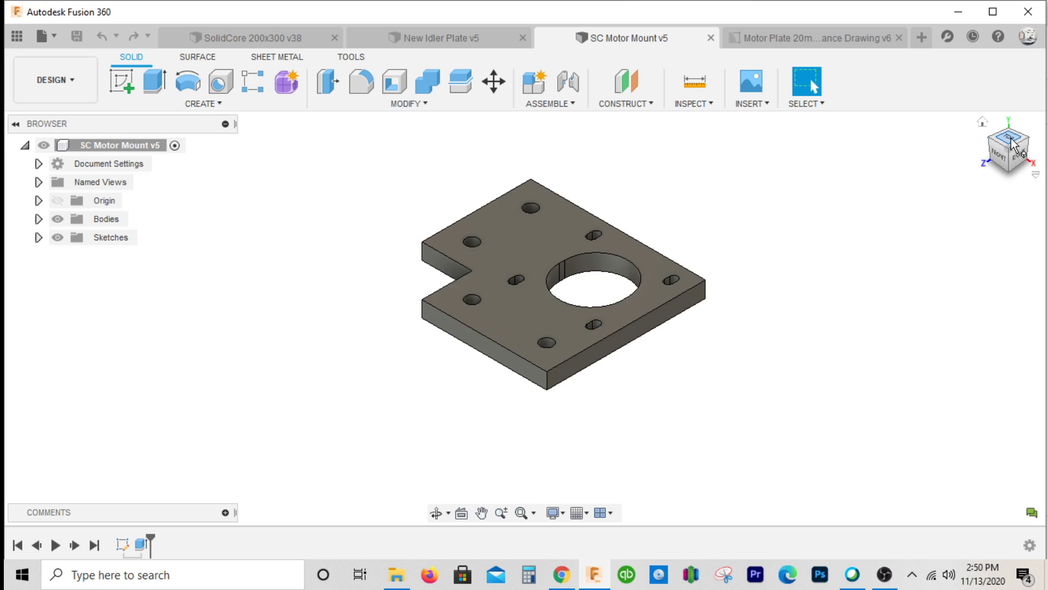
pyautogui.moveTo(1025, 157)
pyautogui.mouseDown()
pyautogui.moveTo(1019, 136)
pyautogui.moveTo(515, 268)
pyautogui.mouseUp()
pyautogui.click(121, 81)
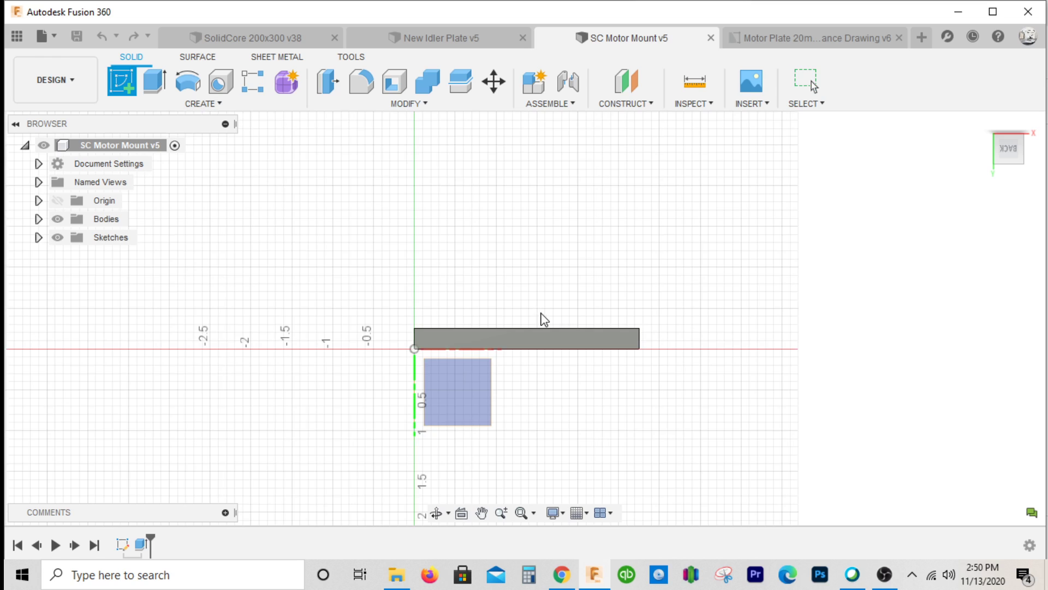
pyautogui.click(542, 339)
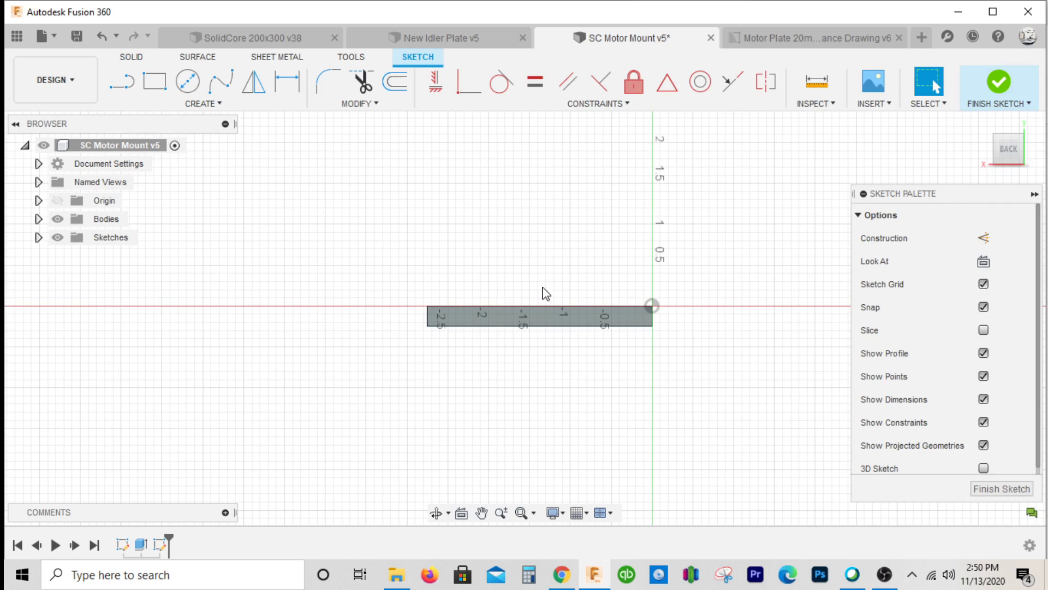
# - Draw a rectangle from the plate face's lower corner across its full 2.75 in width, 2 in tall, and finish the sketch
pyautogui.moveTo(521, 299)
pyautogui.keyDown('shift'); pyautogui.mouseDown(button='middle')
pyautogui.moveTo(524, 257)
pyautogui.moveTo(524, 294)
pyautogui.mouseUp(button='middle'); pyautogui.keyUp('shift')
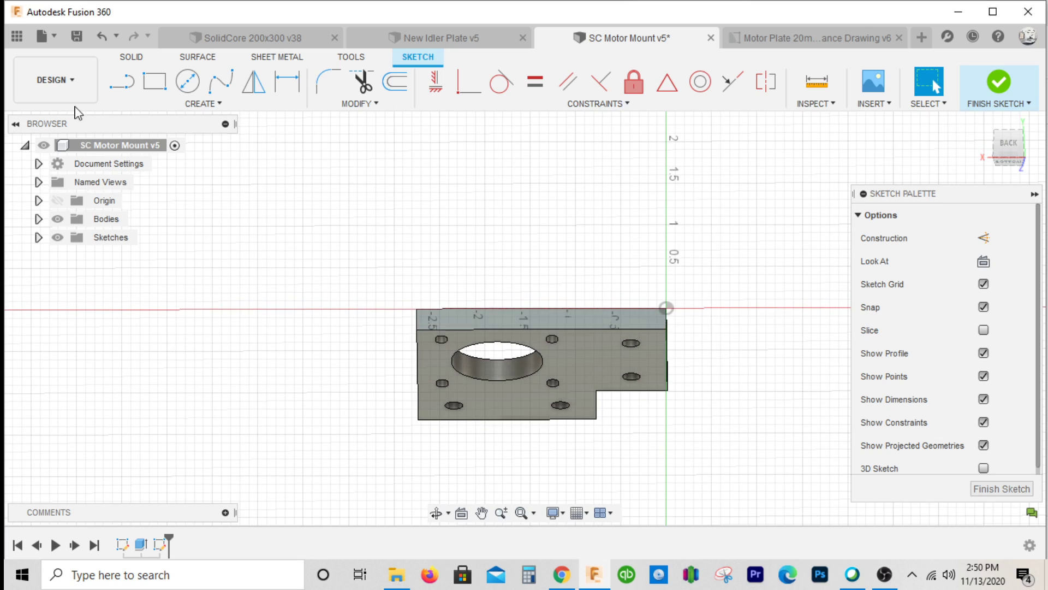
pyautogui.click(155, 82)
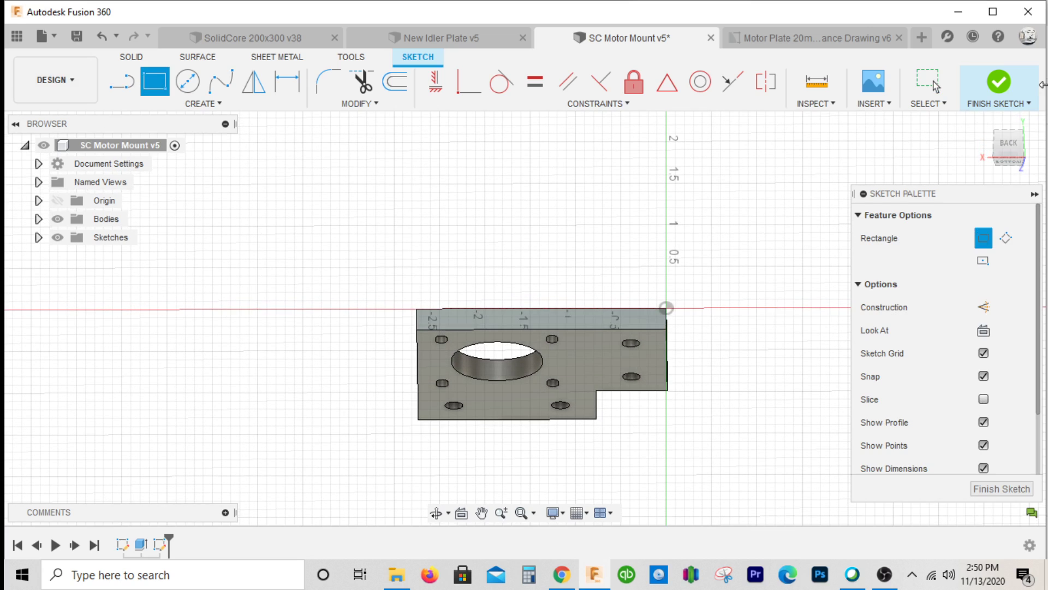
pyautogui.click(1009, 144)
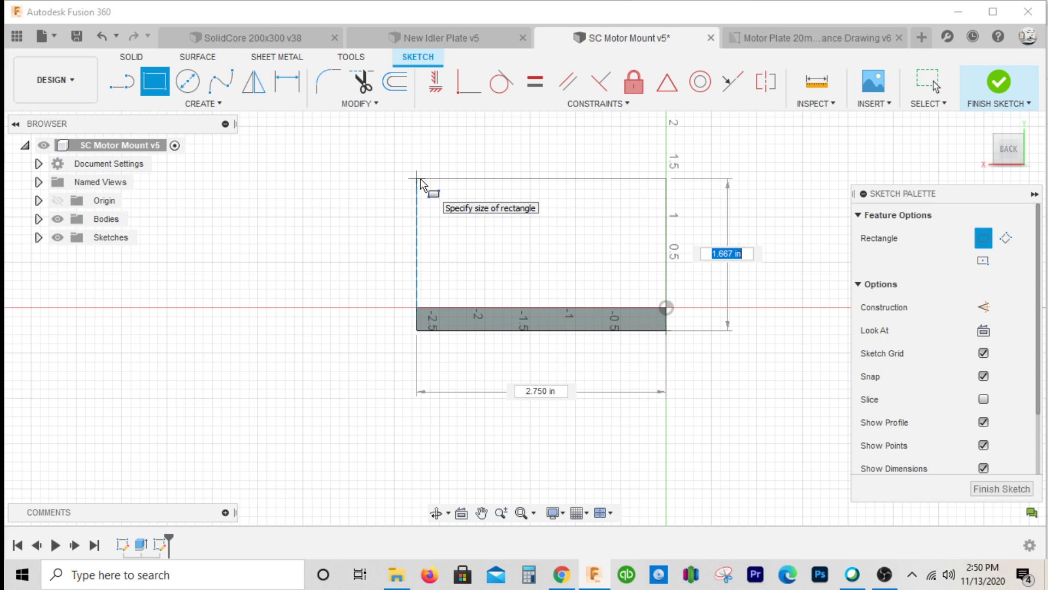
pyautogui.write('2')
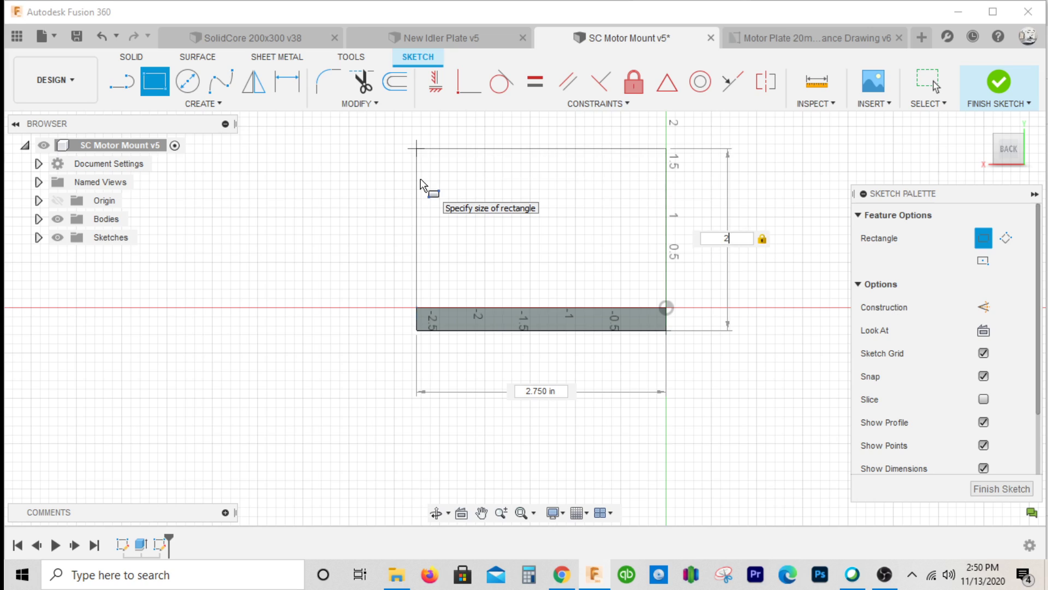
pyautogui.press('Return')
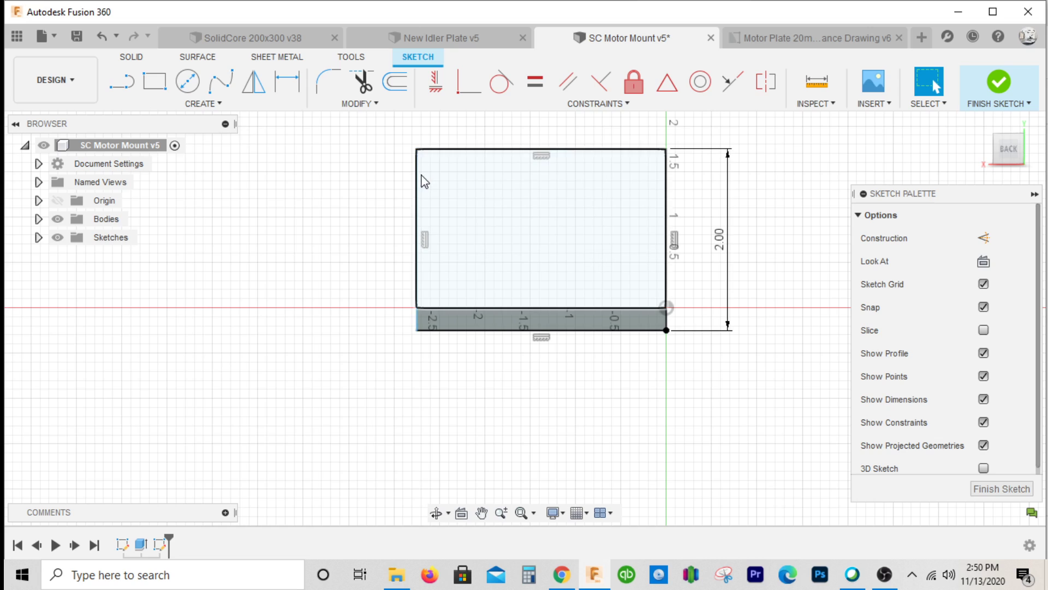
pyautogui.scroll(-1, 618, 334)
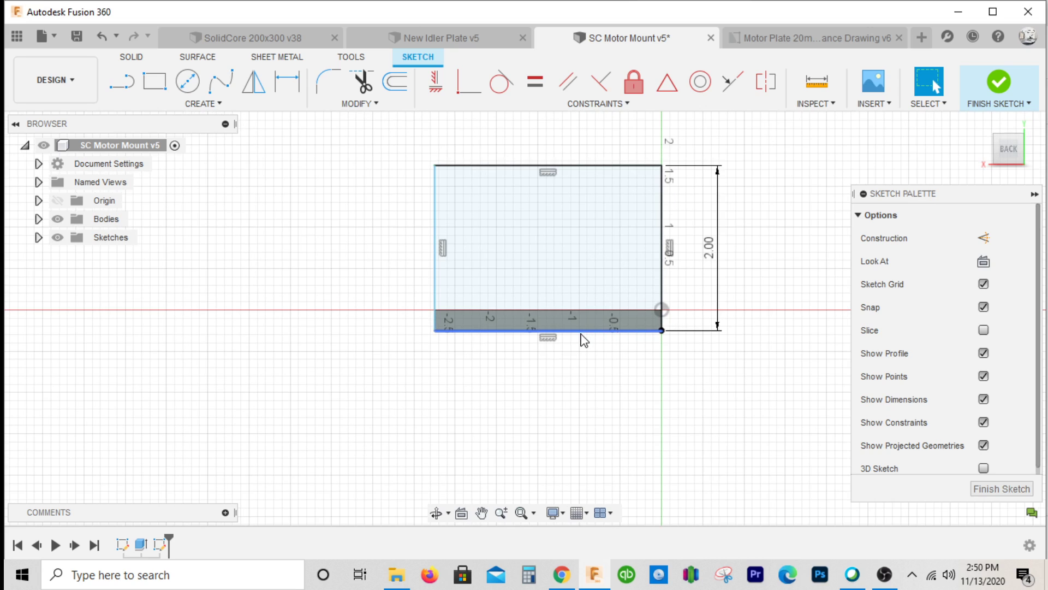
pyautogui.scroll(-1, 555, 361)
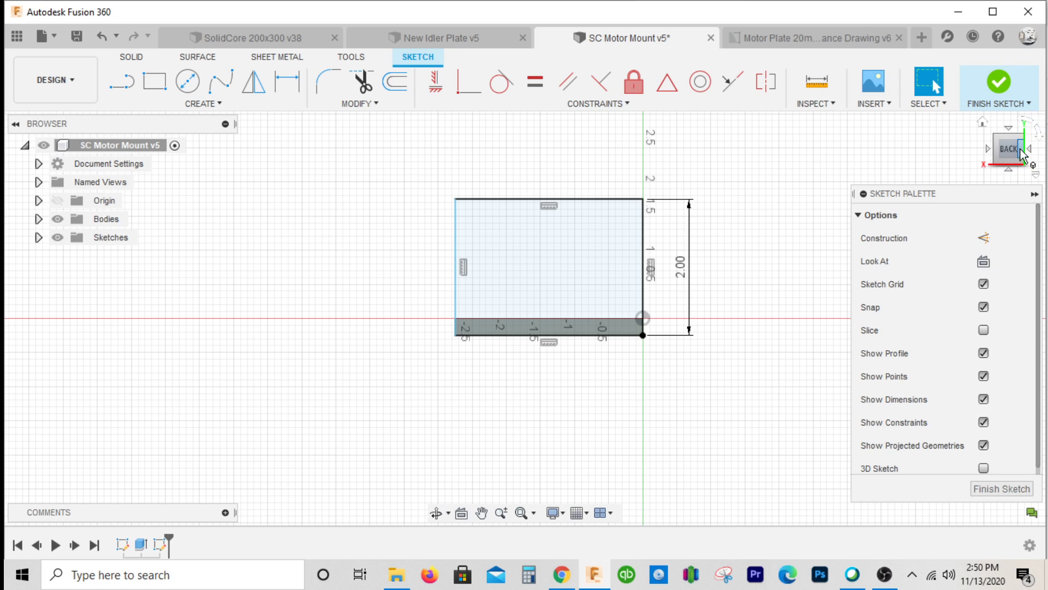
pyautogui.click(999, 83)
# - Switch to the Manufacture workspace and start a new milling setup for the motor mount
pyautogui.moveTo(525, 318)
pyautogui.keyDown('shift'); pyautogui.mouseDown(button='middle')
pyautogui.moveTo(524, 289)
pyautogui.moveTo(532, 311)
pyautogui.moveTo(549, 306)
pyautogui.mouseUp(button='middle'); pyautogui.keyUp('shift')
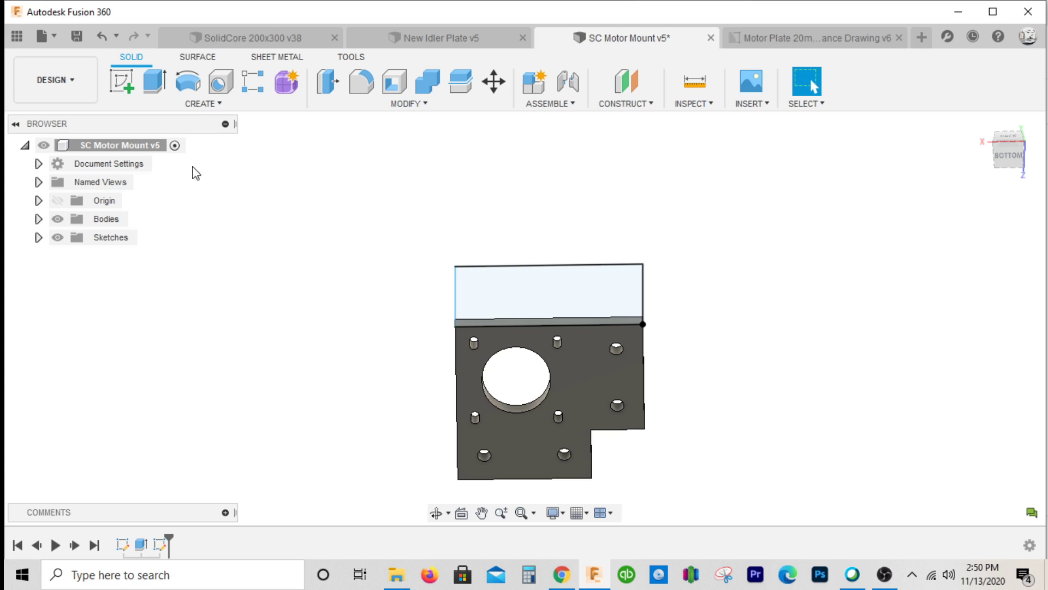
pyautogui.click(59, 87)
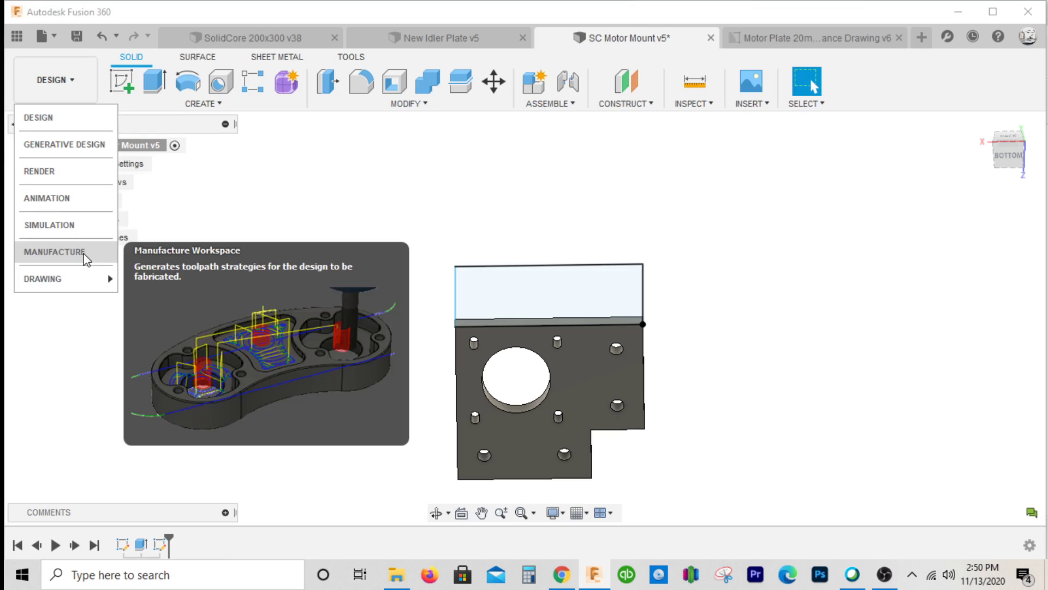
pyautogui.click(85, 252)
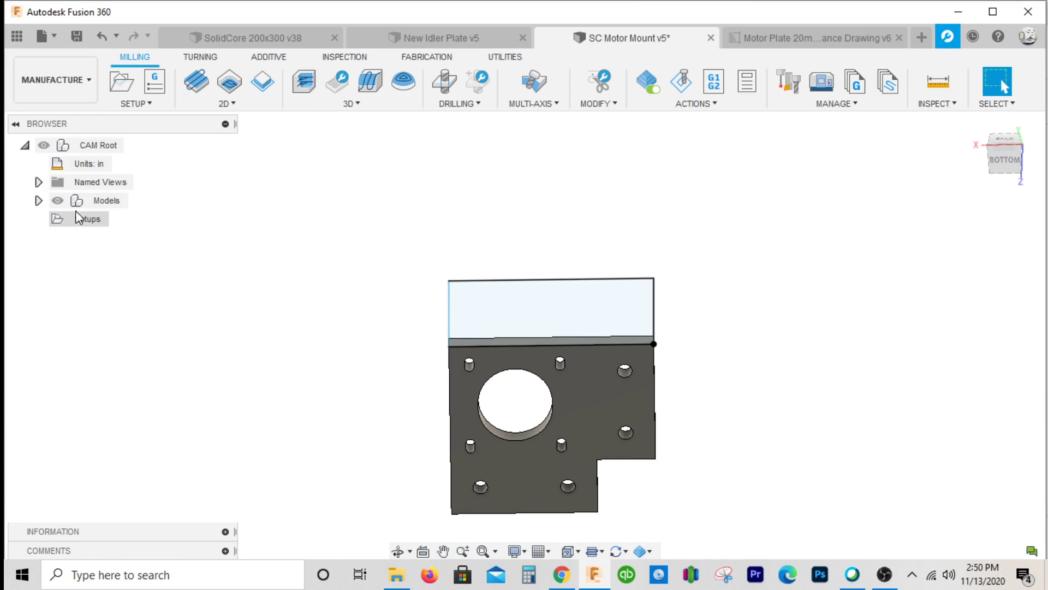
pyautogui.click(123, 83)
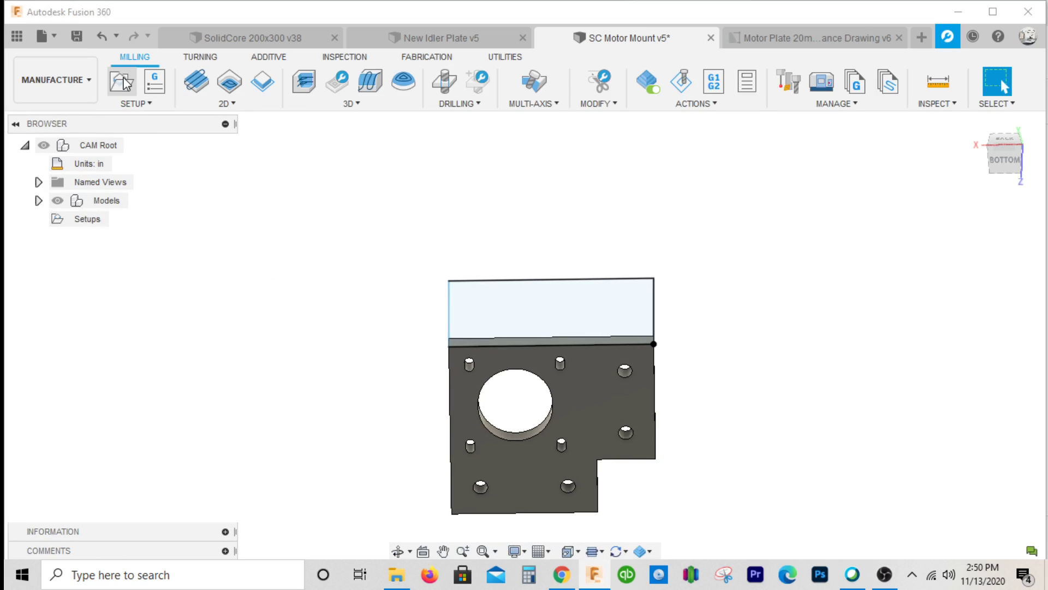
pyautogui.moveTo(900, 202); pyautogui.dragTo(863, 149)
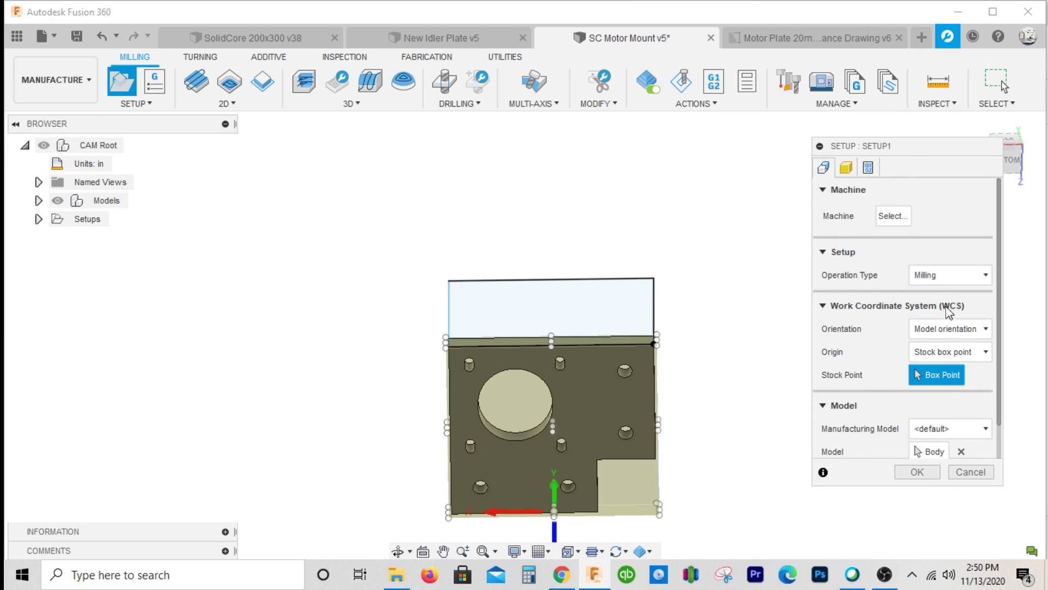
# - Orient the work coordinate system by Z axis/plane and X axis, using the plate's back edge face for Z and flipping X
pyautogui.click(928, 333)
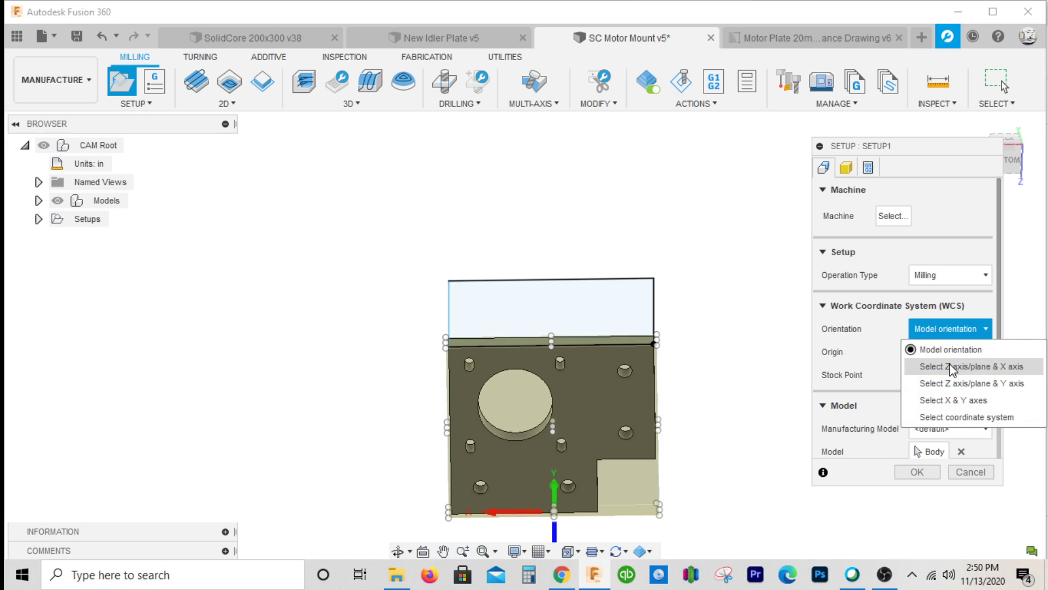
pyautogui.click(968, 368)
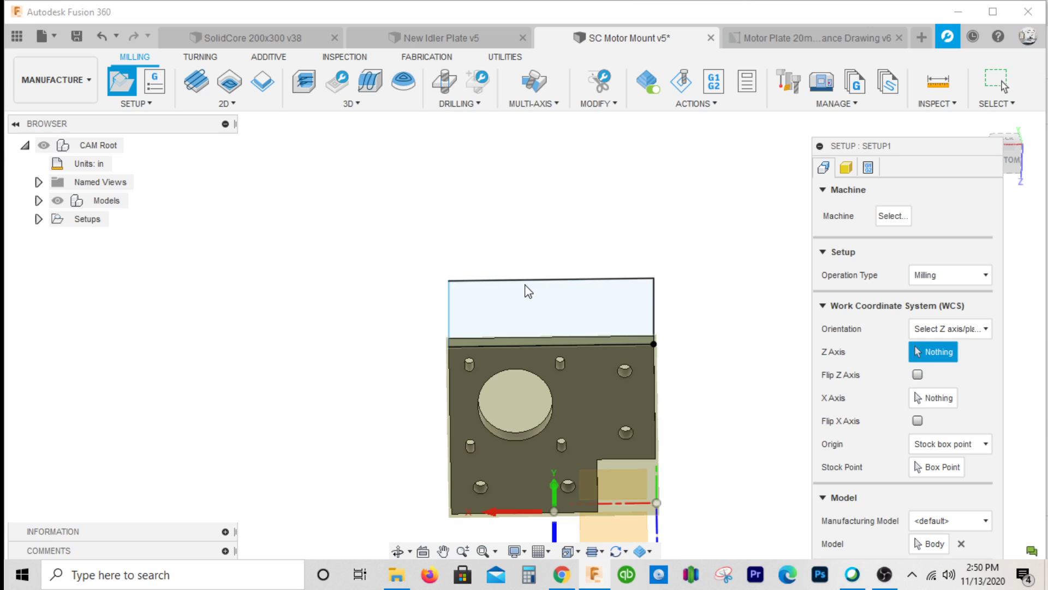
pyautogui.scroll(5, 585, 350)
pyautogui.click(583, 349)
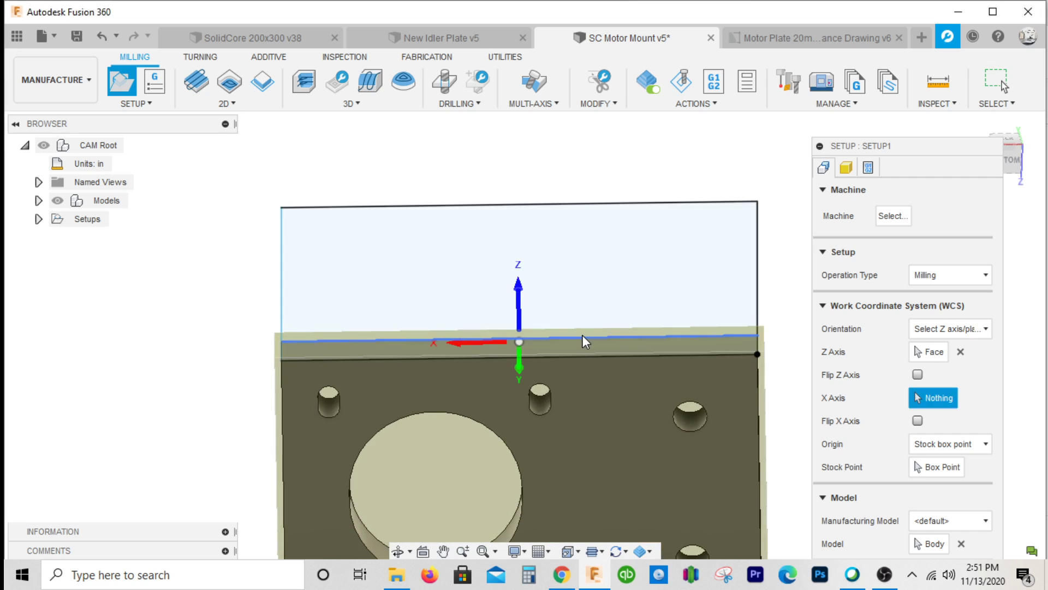
pyautogui.scroll(-3, 582, 336)
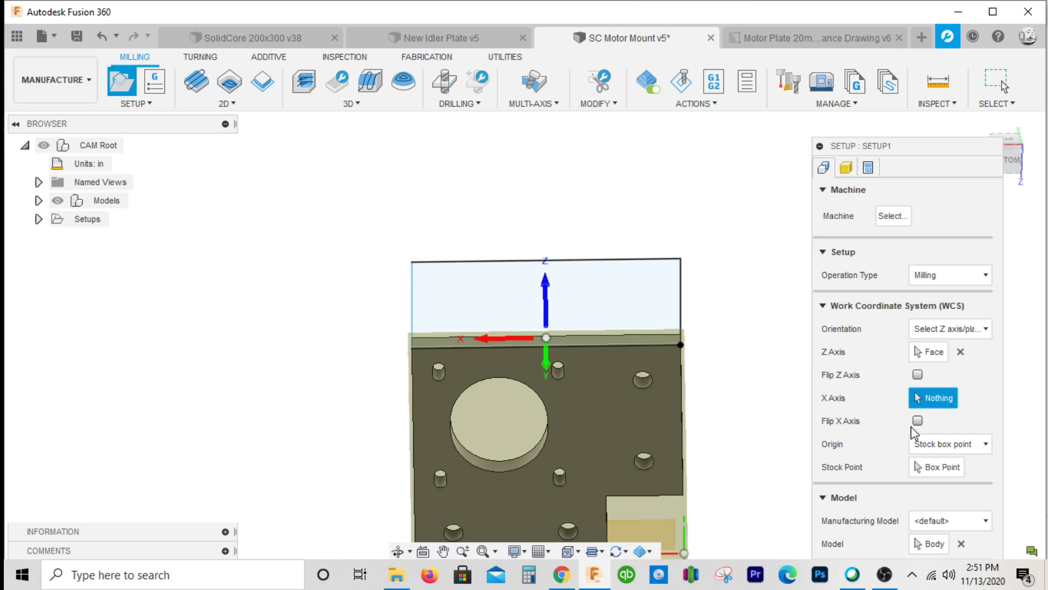
pyautogui.click(917, 420)
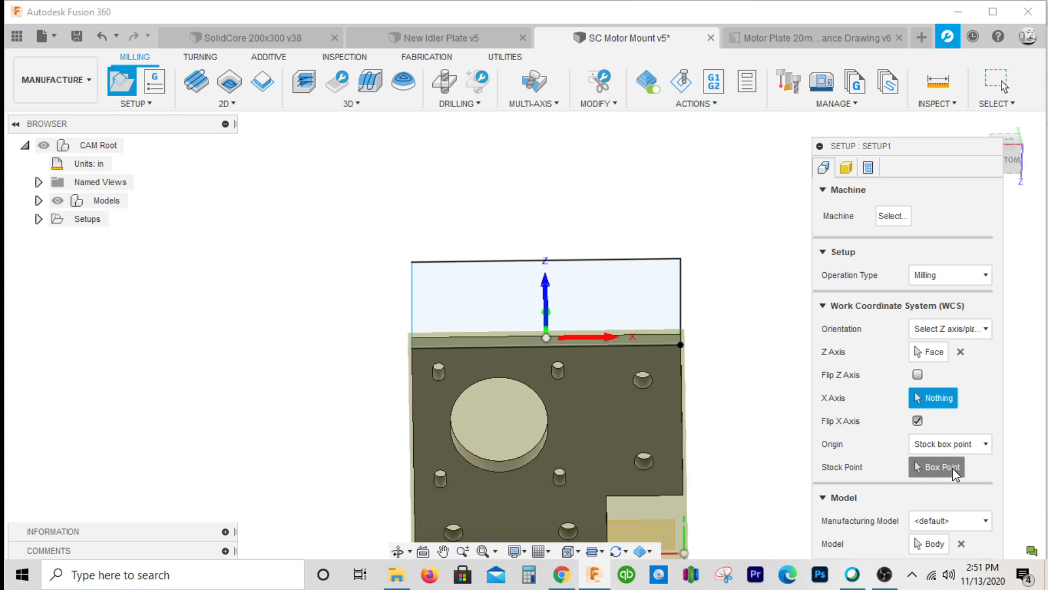
# - Set the setup origin to a selected point at the sketched rectangle's upper corner on the plate's notched side
pyautogui.click(941, 445)
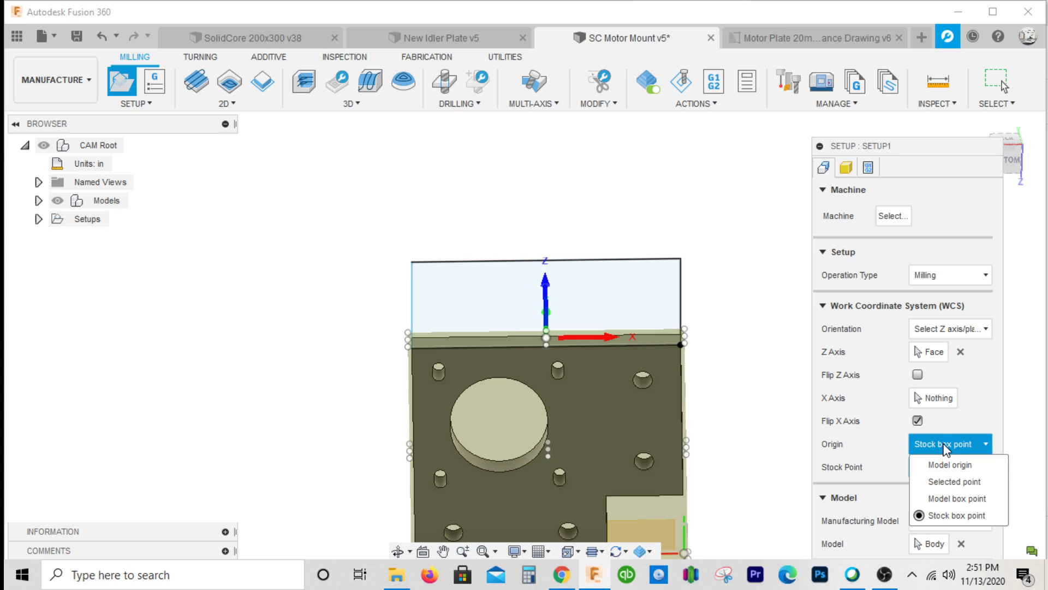
pyautogui.click(956, 482)
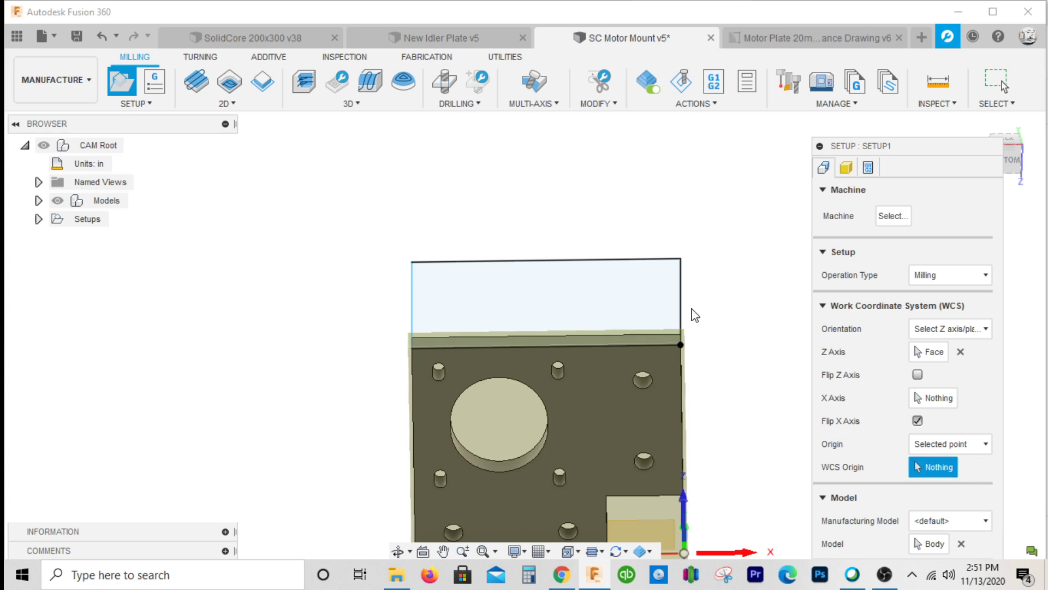
pyautogui.click(680, 259)
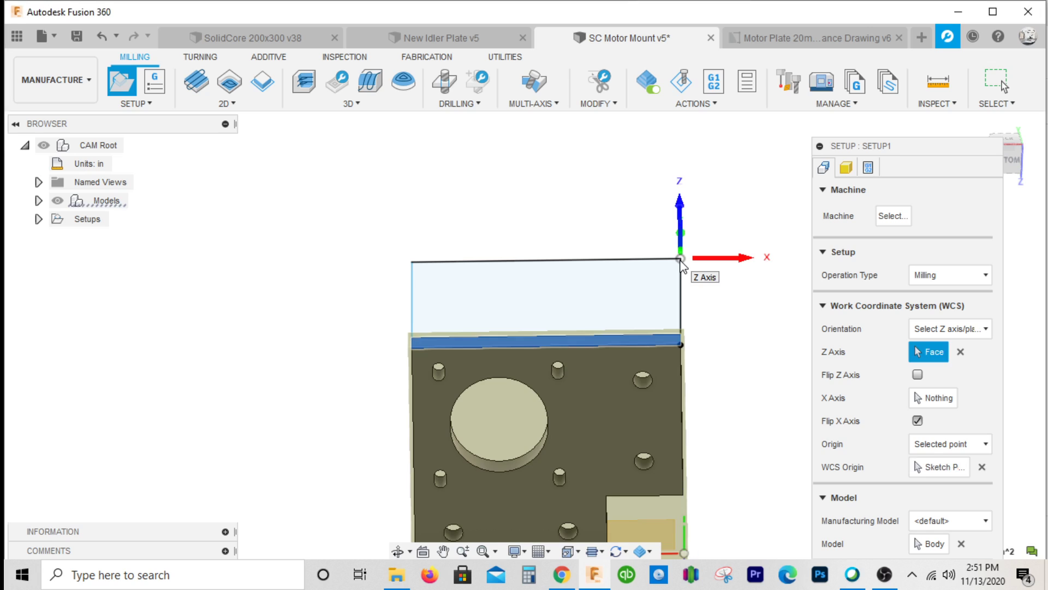
pyautogui.scroll(-2, 676, 335)
pyautogui.scroll(-1, 675, 339)
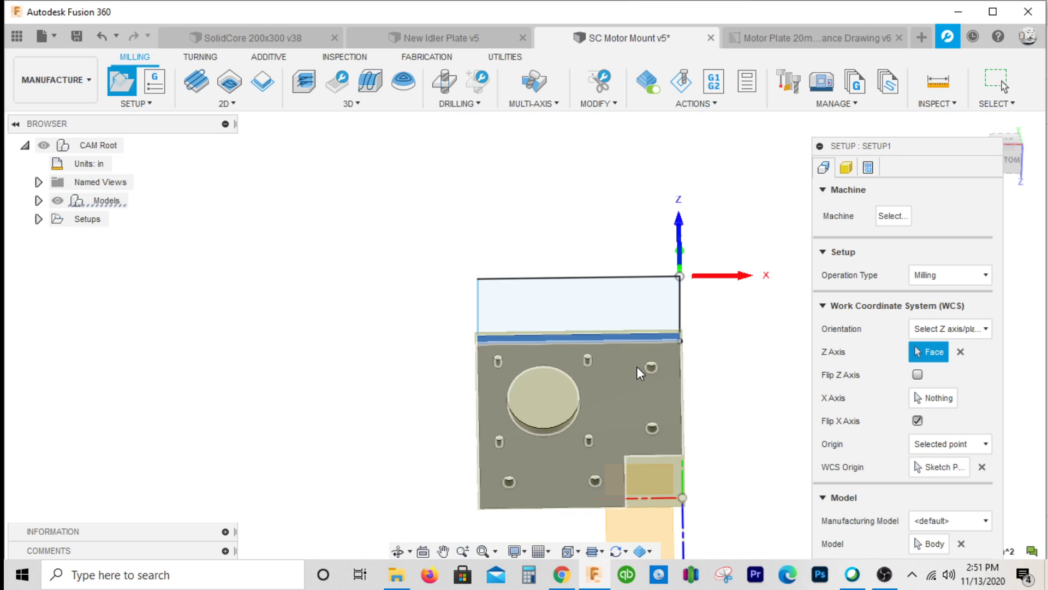
# - Switch to the machining operations document in Chrome and examine the OP1 Face & Square section and its vise photos
pyautogui.click(567, 575)
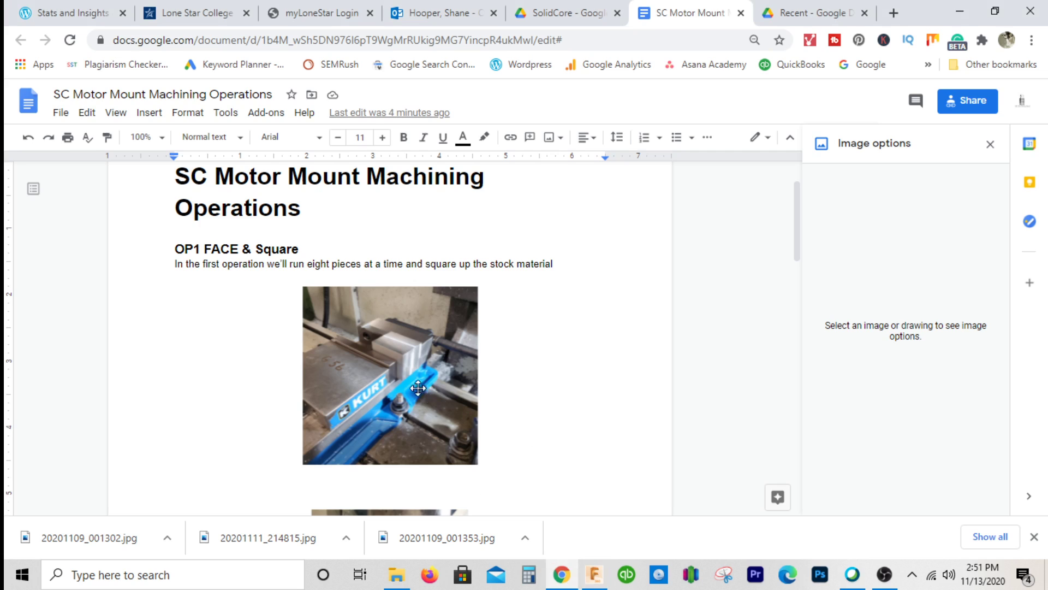
pyautogui.scroll(-5, 418, 388)
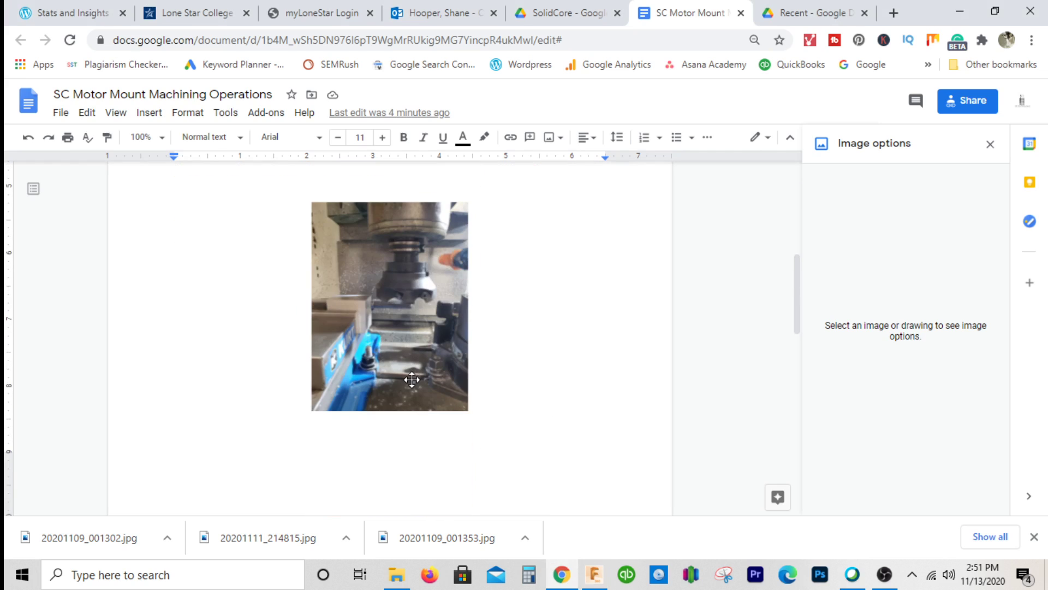
pyautogui.scroll(7, 412, 379)
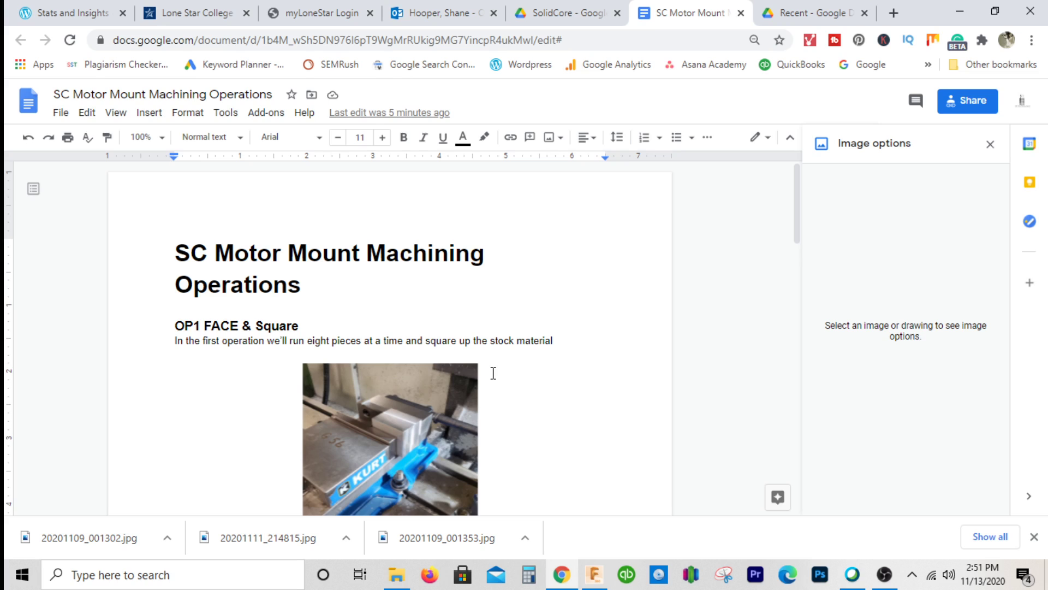
pyautogui.scroll(-3, 564, 338)
pyautogui.scroll(-3, 564, 339)
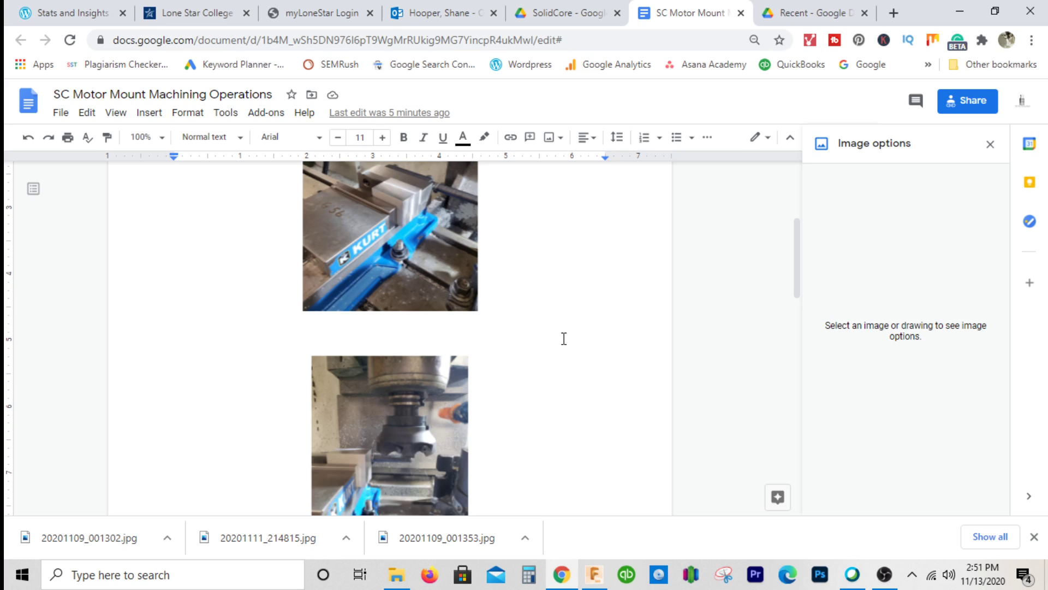
pyautogui.scroll(5, 564, 339)
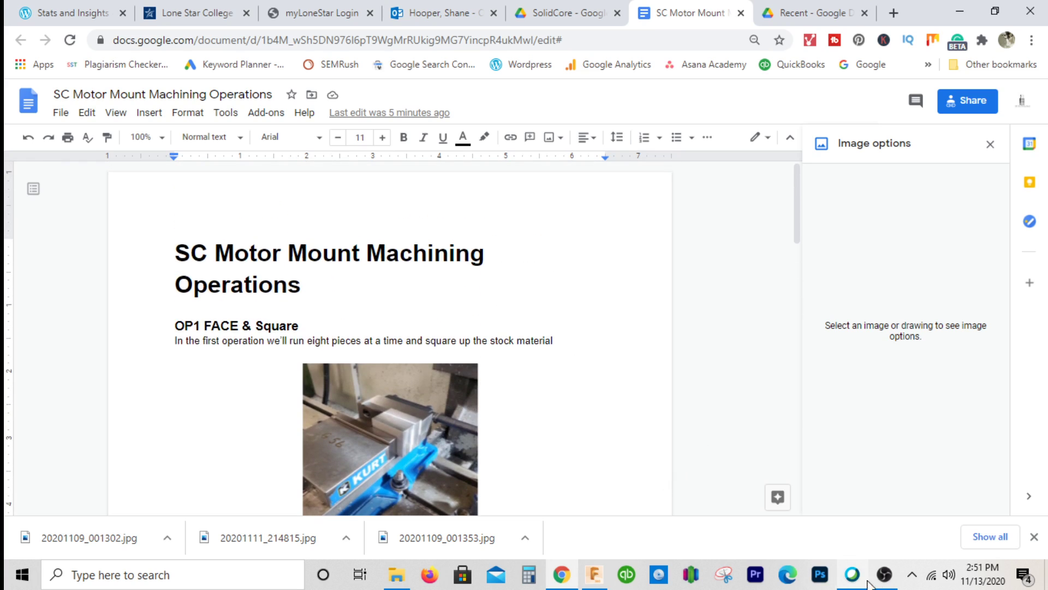
# - Switch back to Fusion 360 and define the setup's stock as a fixed size box with a width (X) of 2.75 in
pyautogui.click(600, 574)
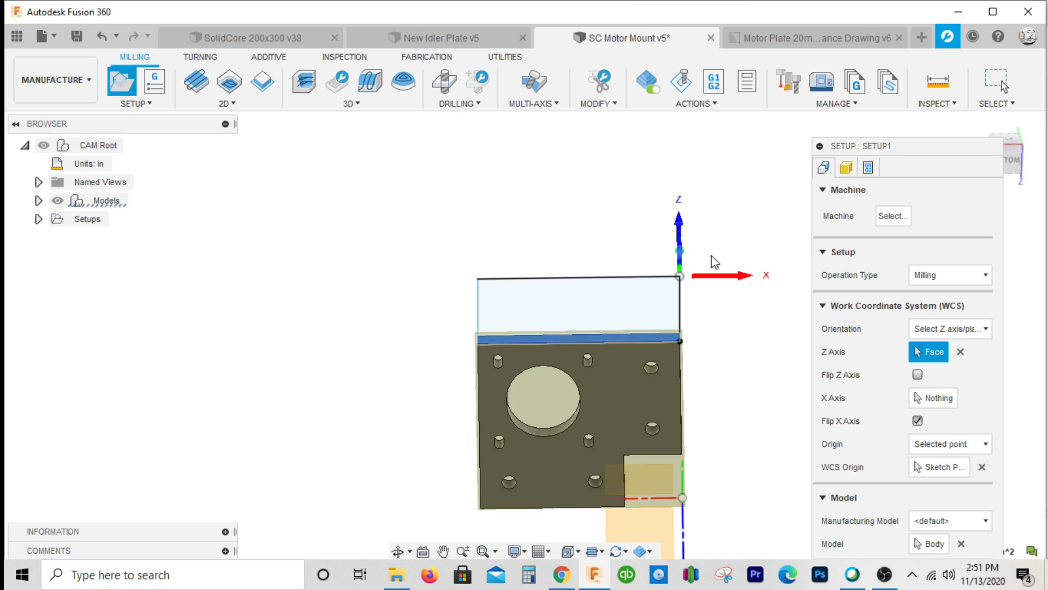
pyautogui.moveTo(877, 148); pyautogui.dragTo(859, 108)
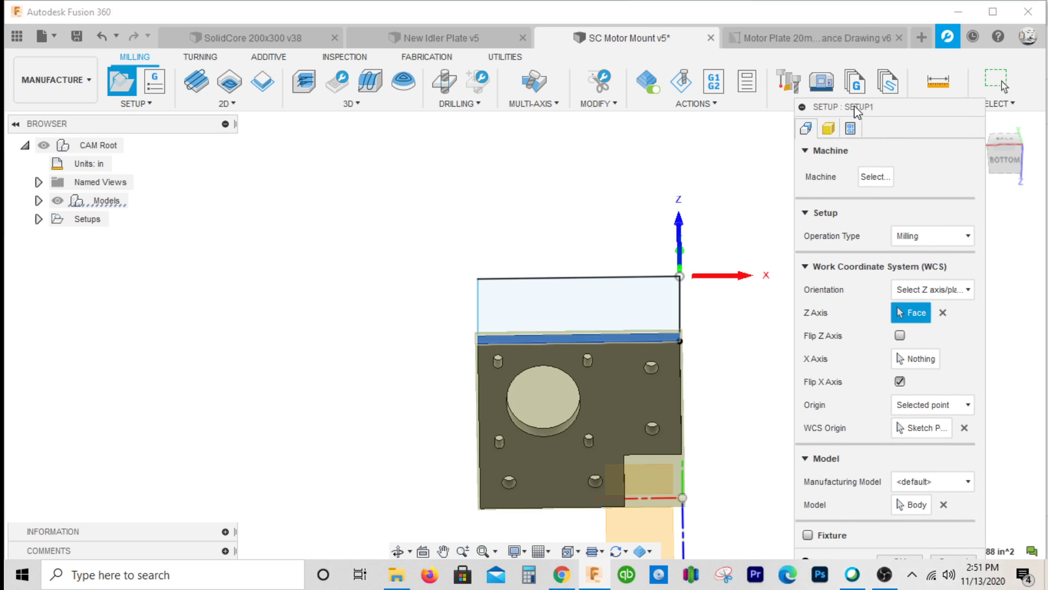
pyautogui.click(828, 128)
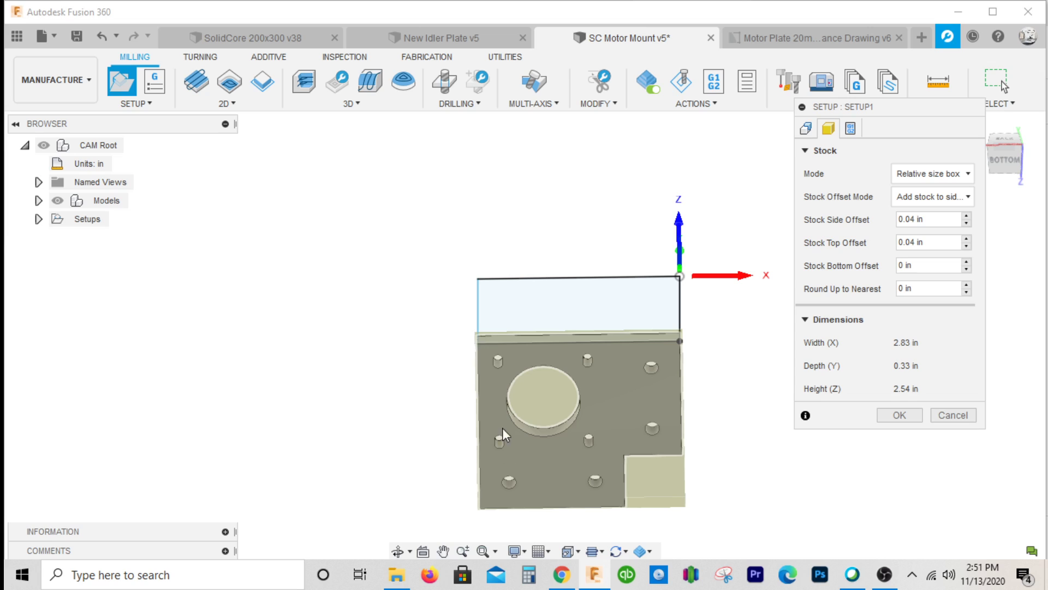
pyautogui.click(943, 174)
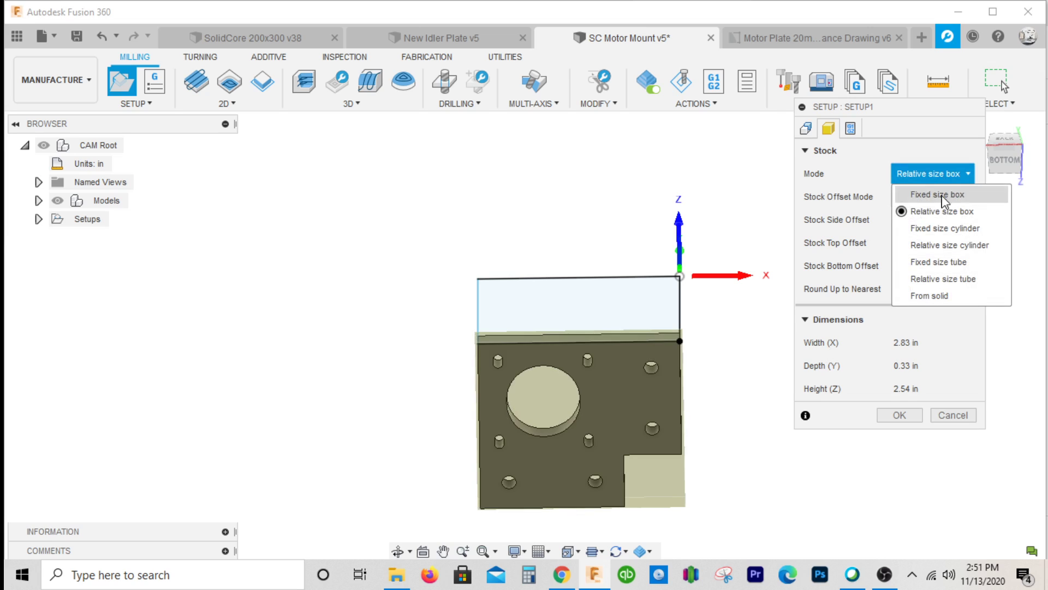
pyautogui.click(953, 197)
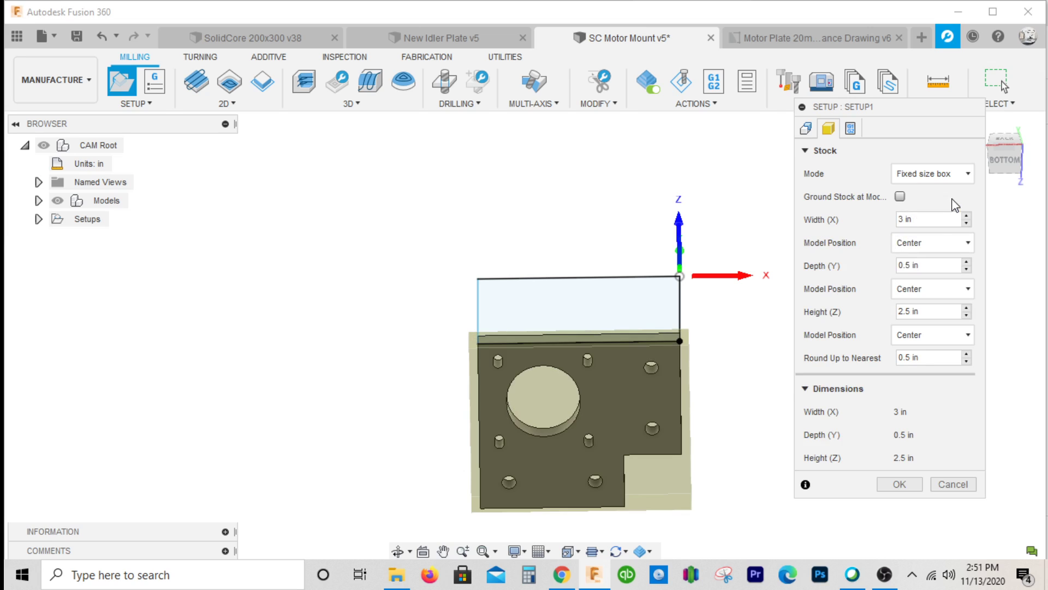
pyautogui.click(928, 224)
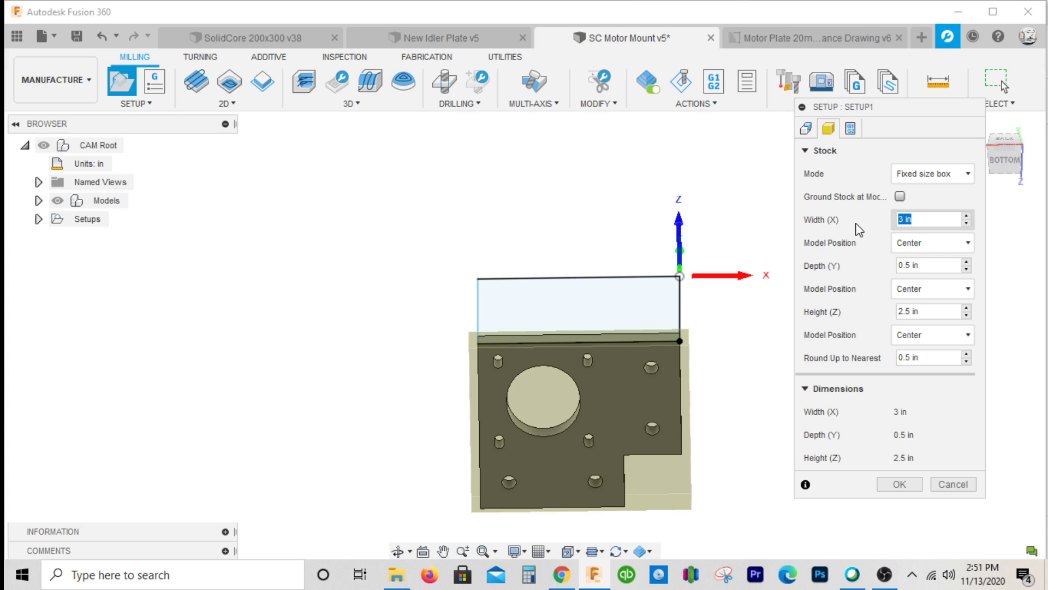
pyautogui.write('2.75')
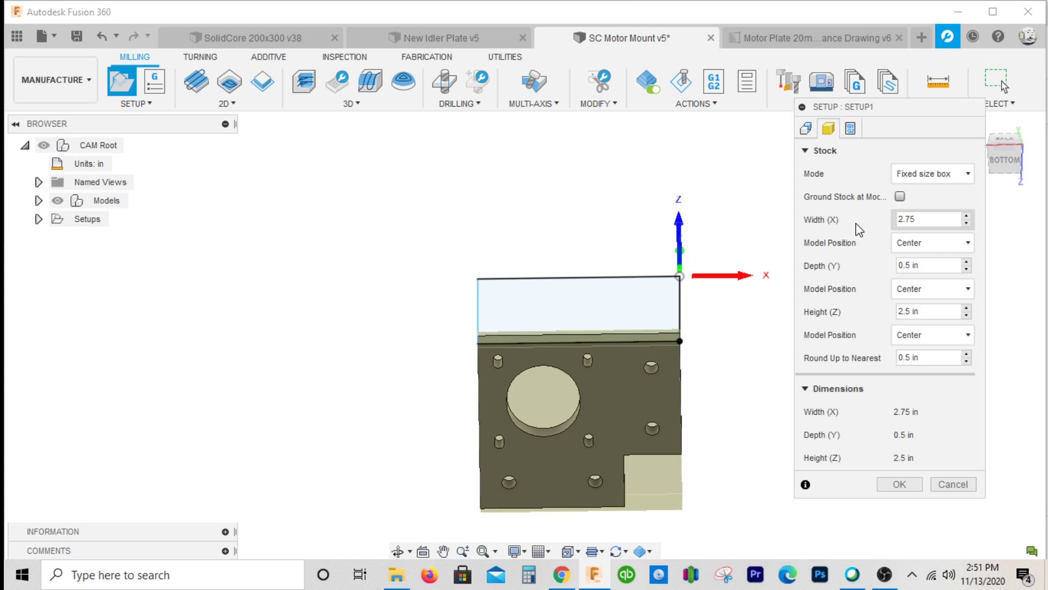
pyautogui.click(878, 211)
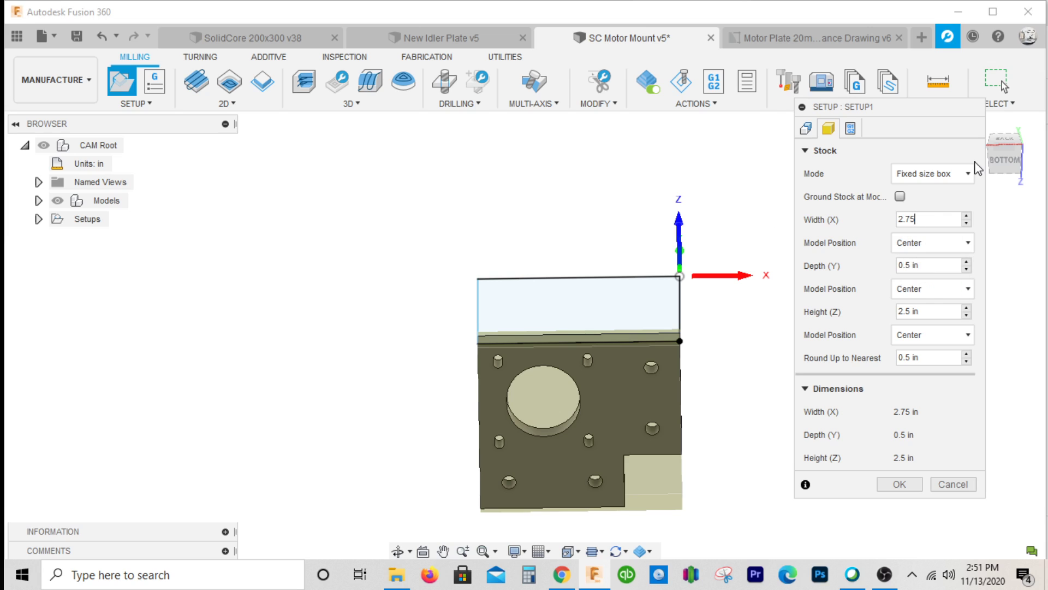
# - Set the fixed stock box's depth (Y) to 2 in
pyautogui.click(1004, 140)
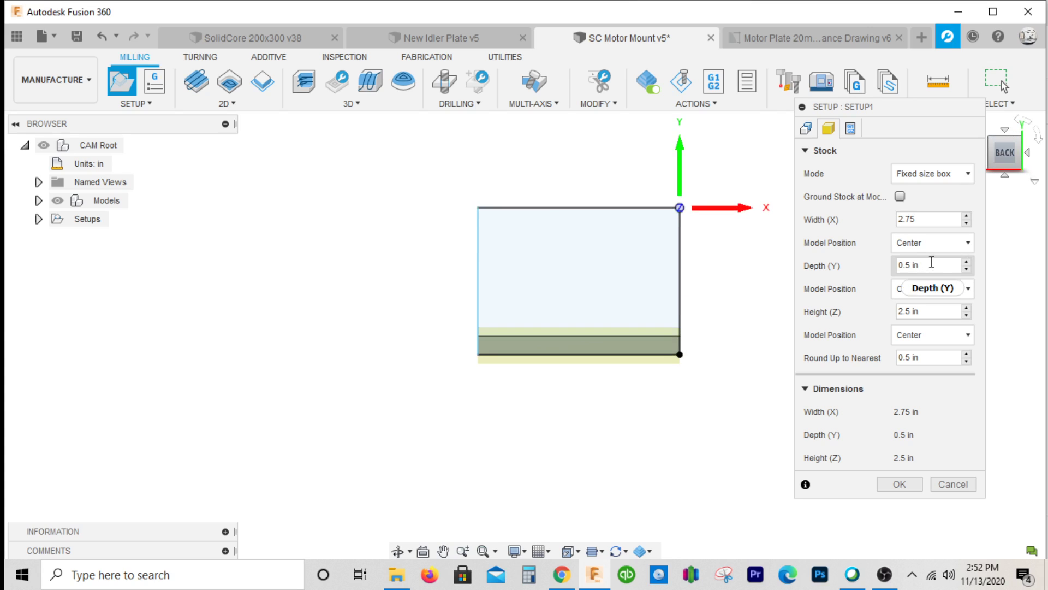
pyautogui.scroll(4, 627, 363)
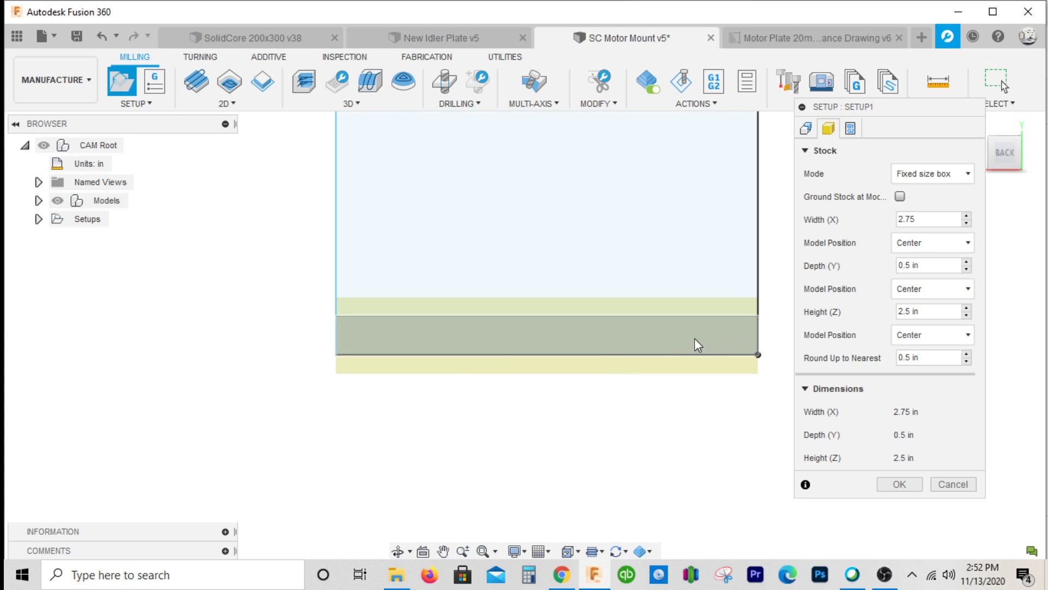
pyautogui.click(936, 263)
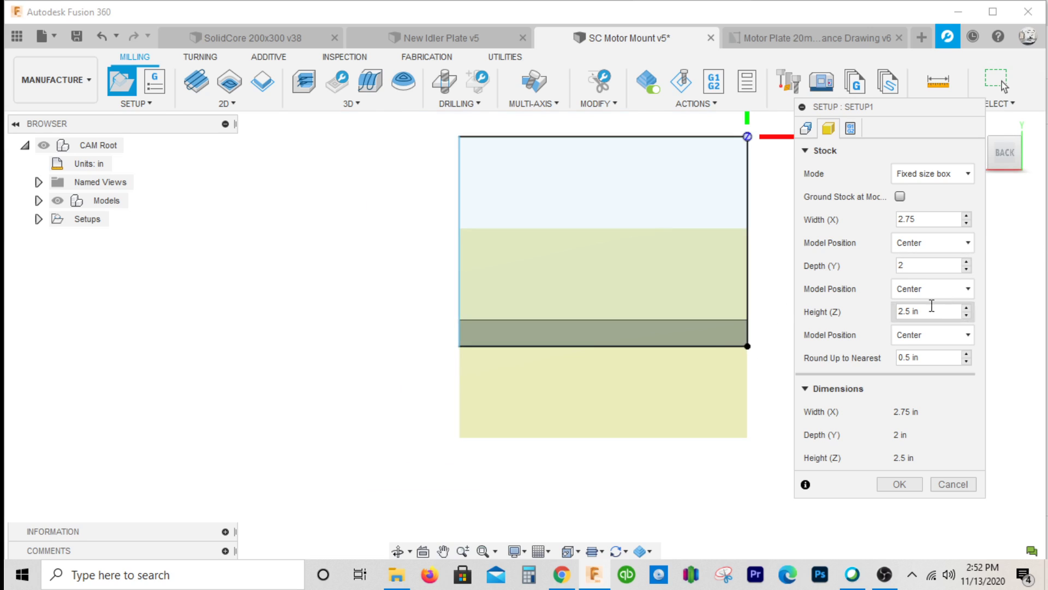
# - Position the model along the stock's depth with a 0 offset from the front side (-Y)
pyautogui.click(911, 289)
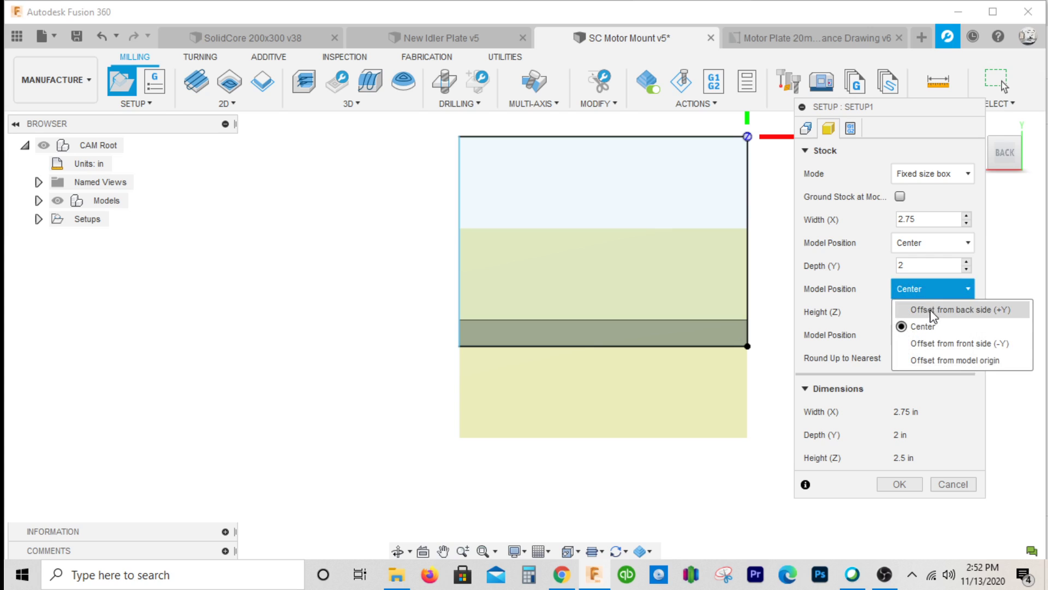
pyautogui.click(938, 310)
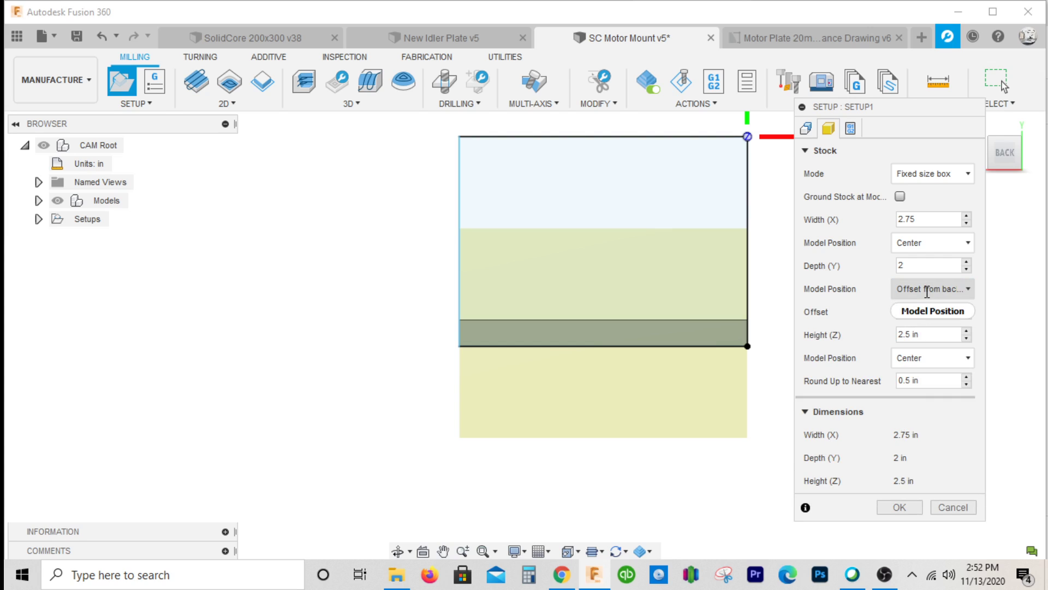
pyautogui.click(843, 319)
pyautogui.write('0')
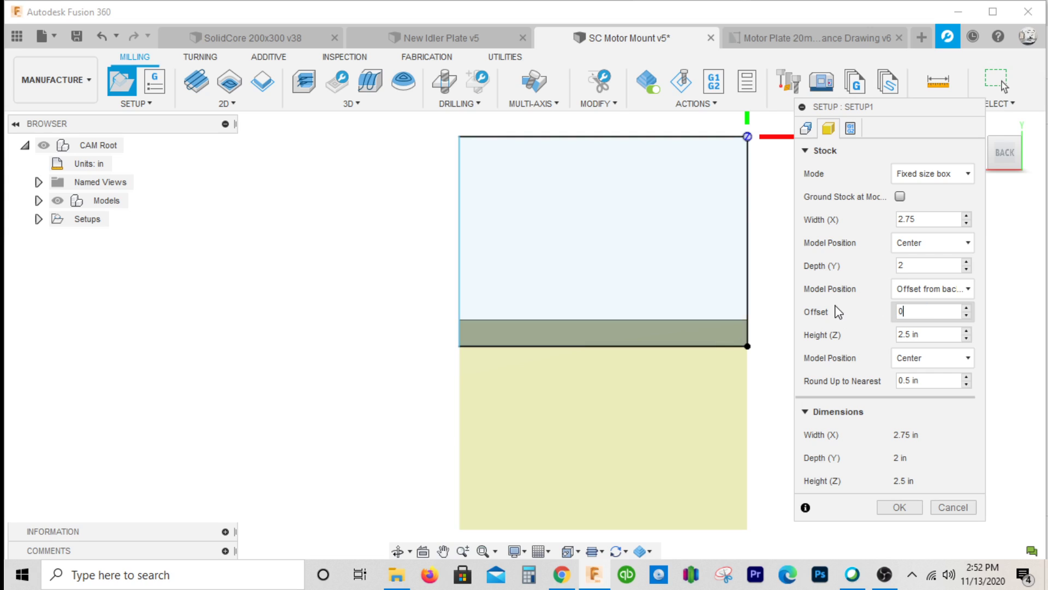
pyautogui.click(936, 289)
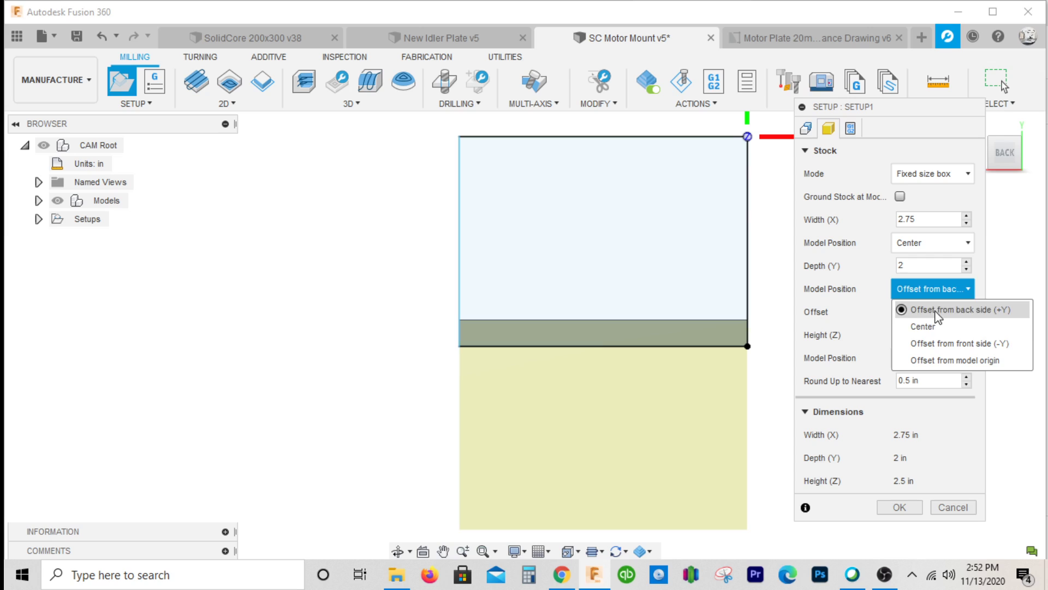
pyautogui.click(941, 361)
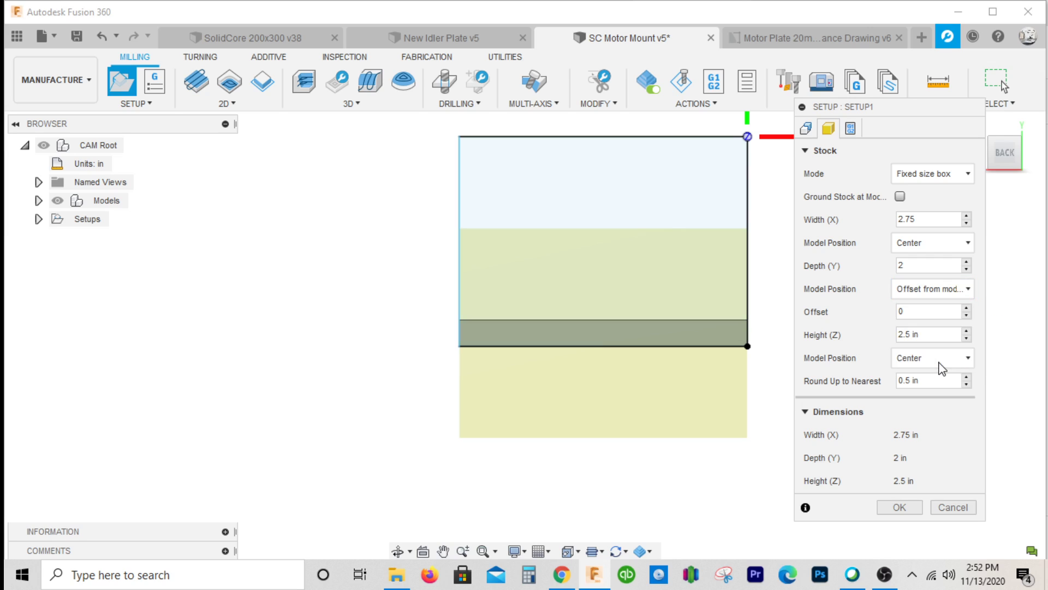
pyautogui.click(939, 290)
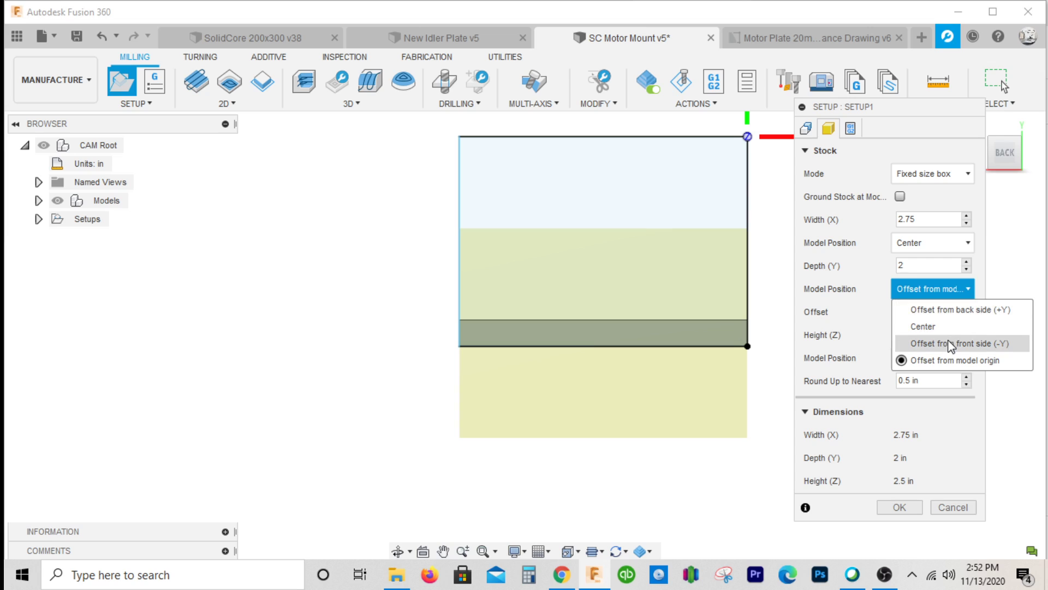
pyautogui.click(949, 342)
pyautogui.scroll(-2, 491, 319)
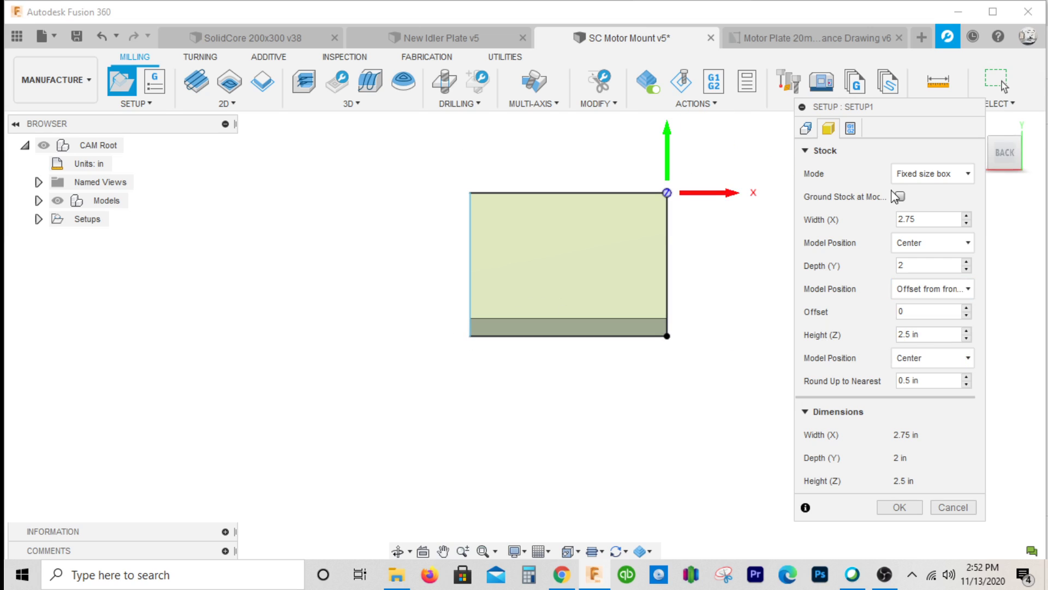
# - Check the stock box around the motor mount from an angled view and accept the milling setup
pyautogui.click(1028, 149)
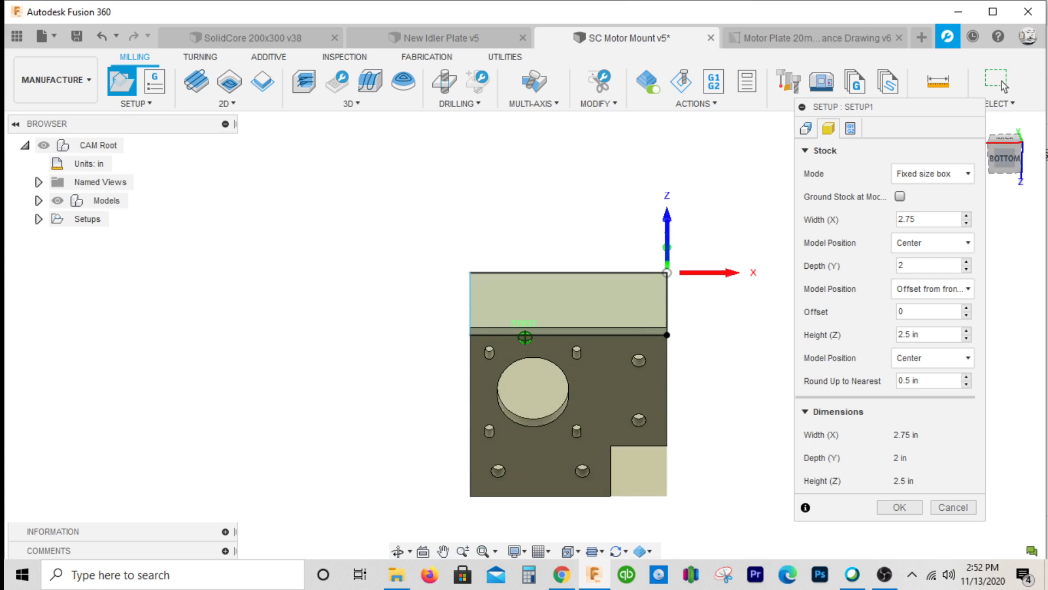
pyautogui.click(1004, 135)
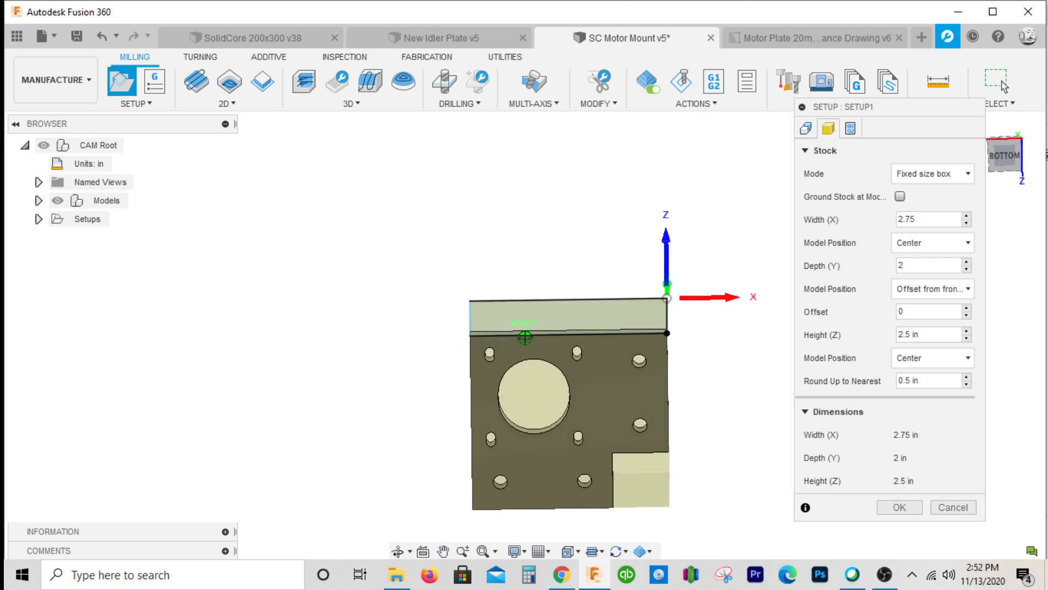
pyautogui.click(898, 334)
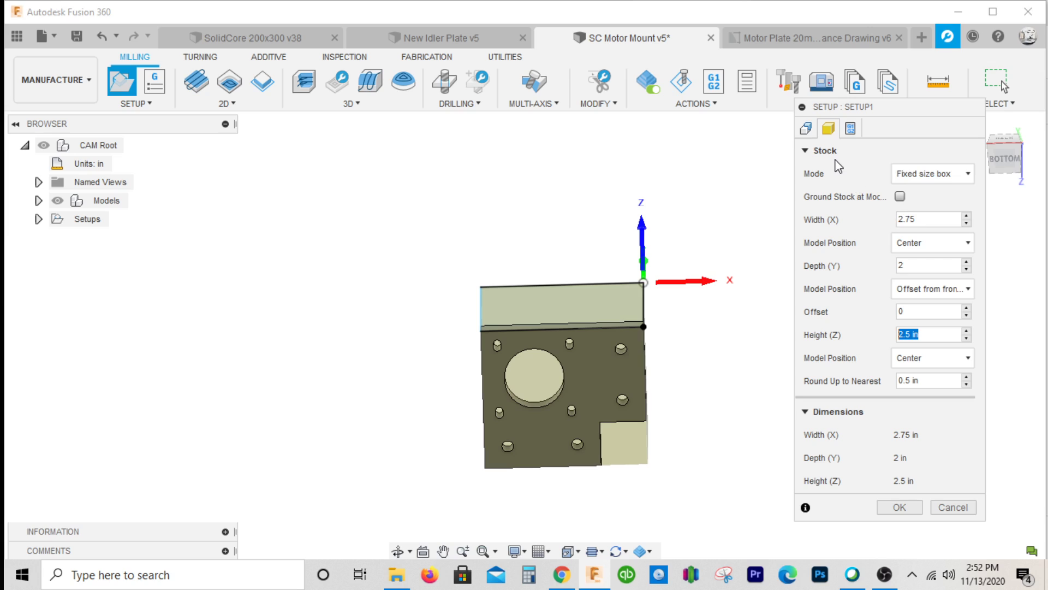
pyautogui.click(899, 507)
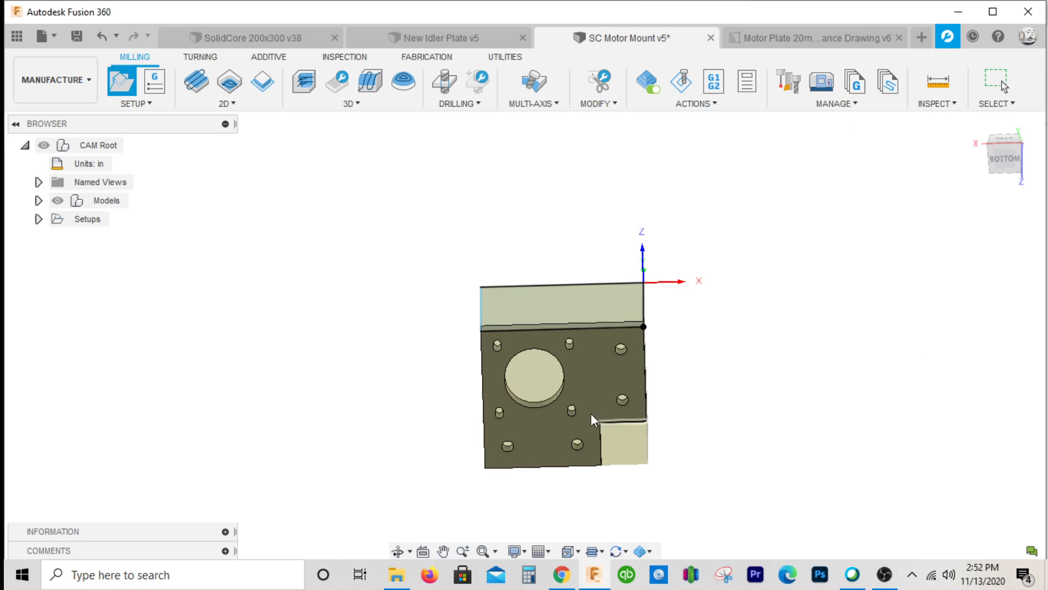
# - Rename the new setup Op1 and save the design with the version description User Saved
pyautogui.click(98, 237)
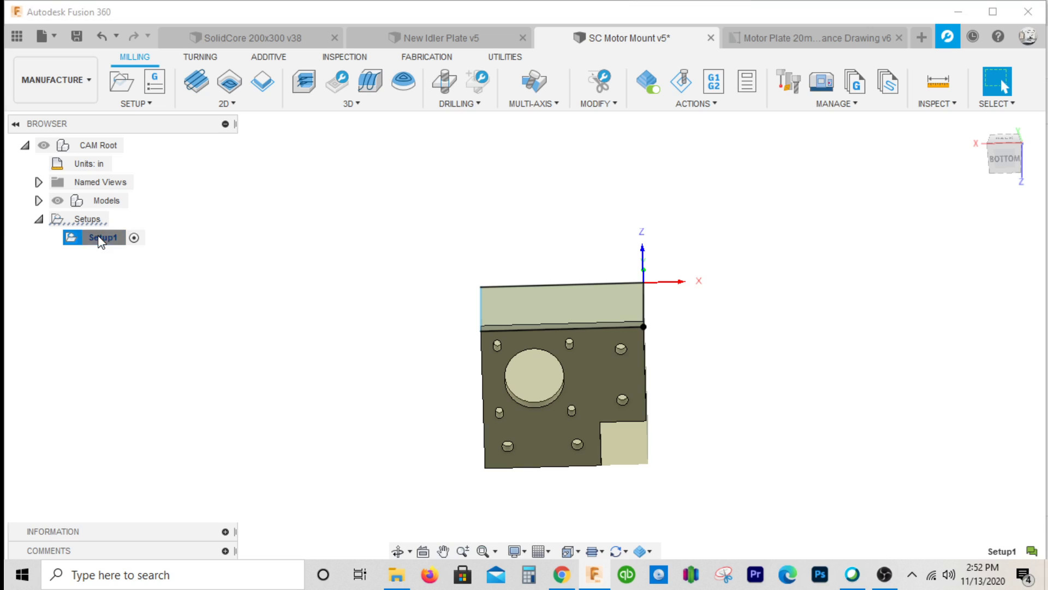
pyautogui.write('Op1')
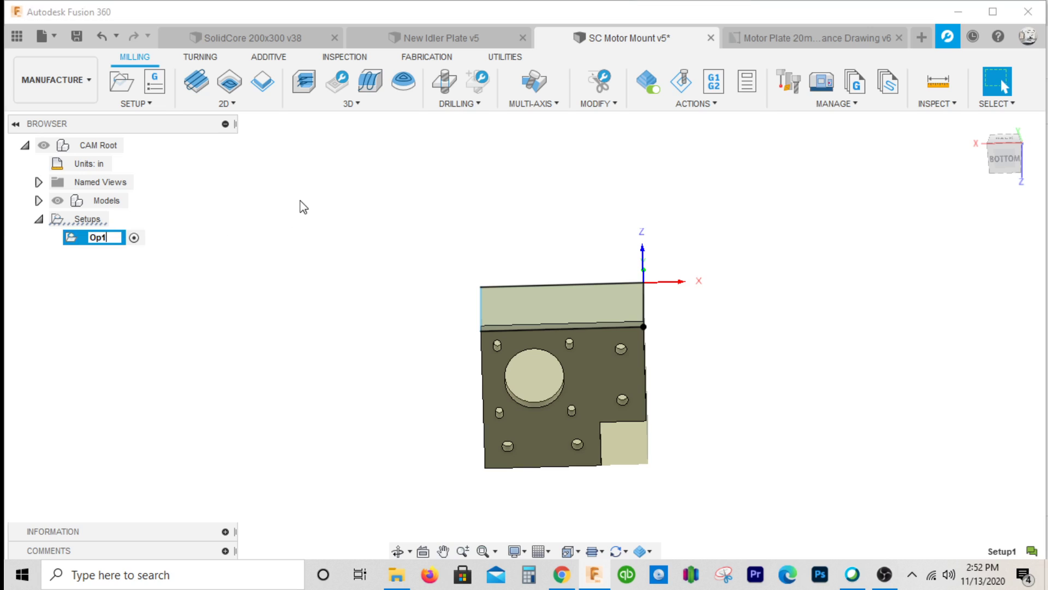
pyautogui.press('Return')
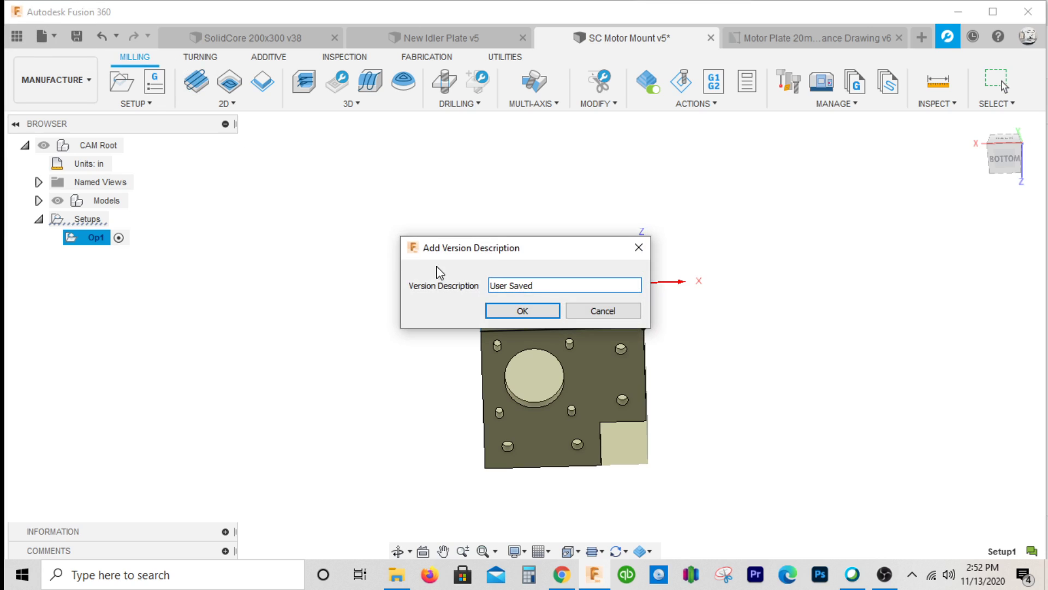
pyautogui.click(510, 311)
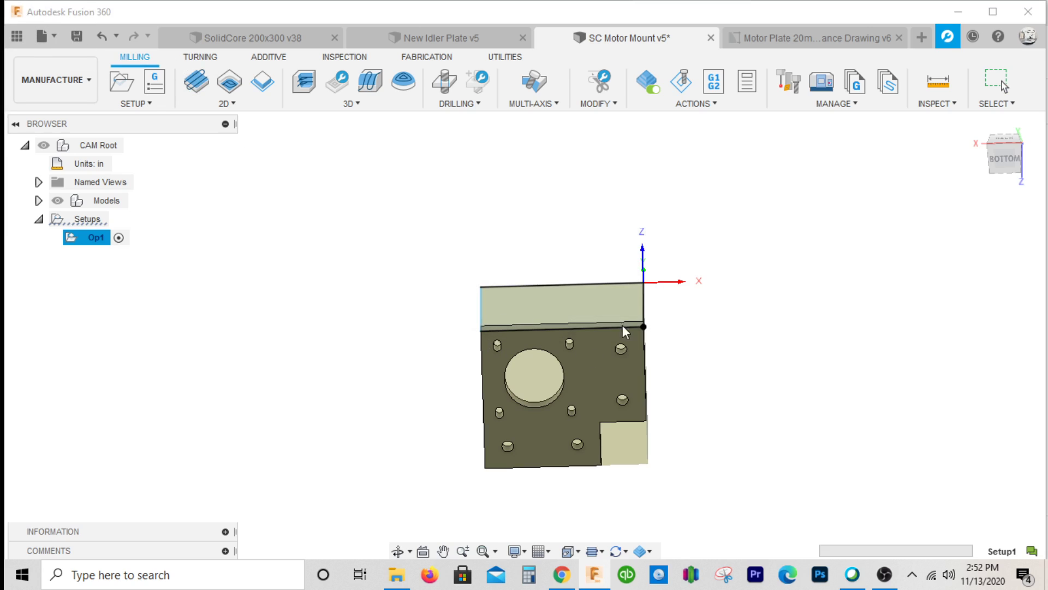
# - Toggle the visibility of the motor mount model's Sketch2 off and back on
pyautogui.click(38, 200)
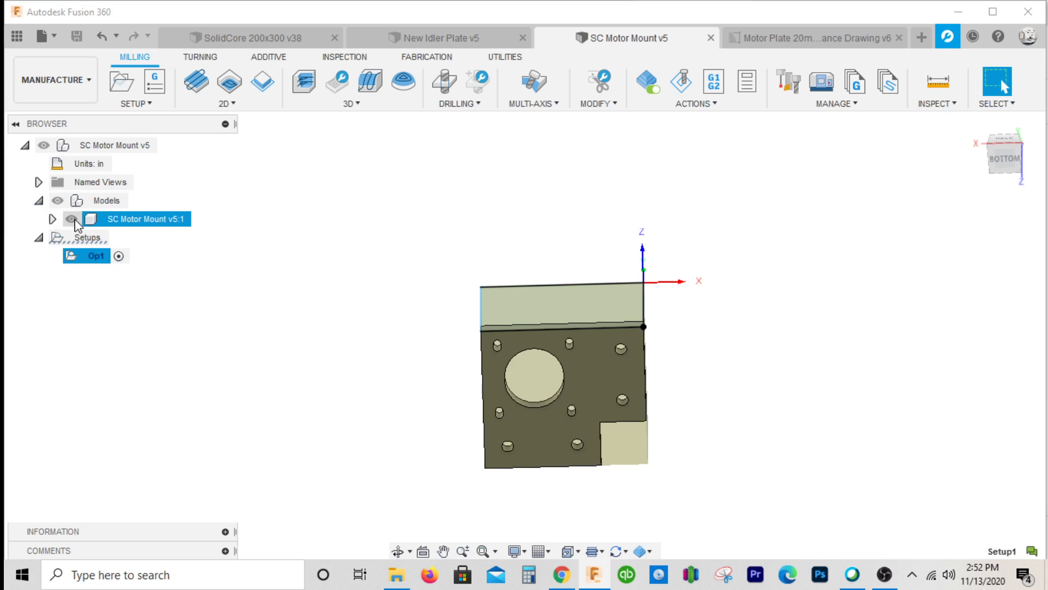
pyautogui.click(52, 219)
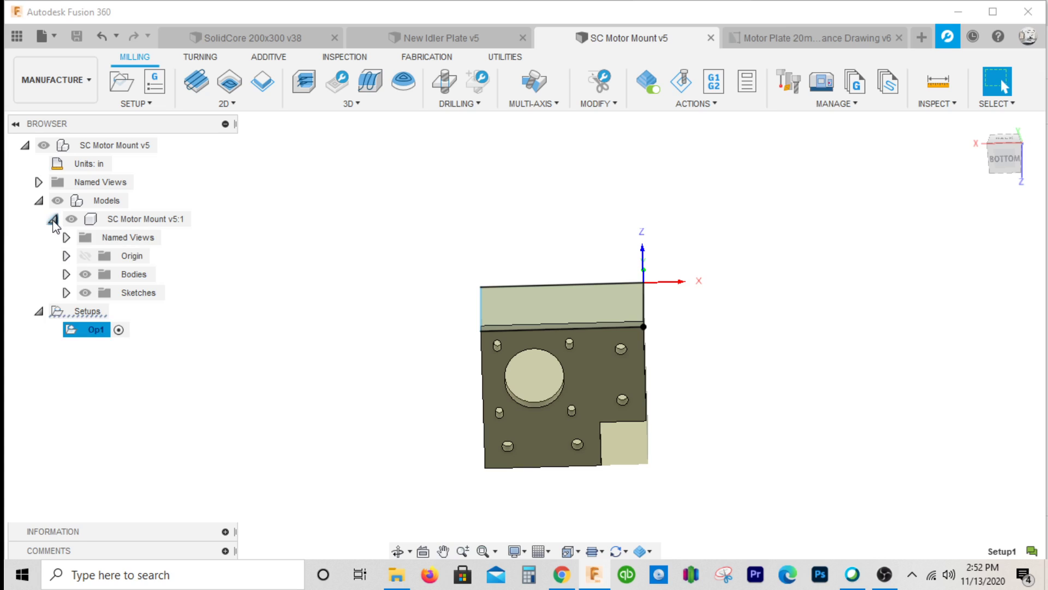
pyautogui.click(66, 293)
pyautogui.click(99, 330)
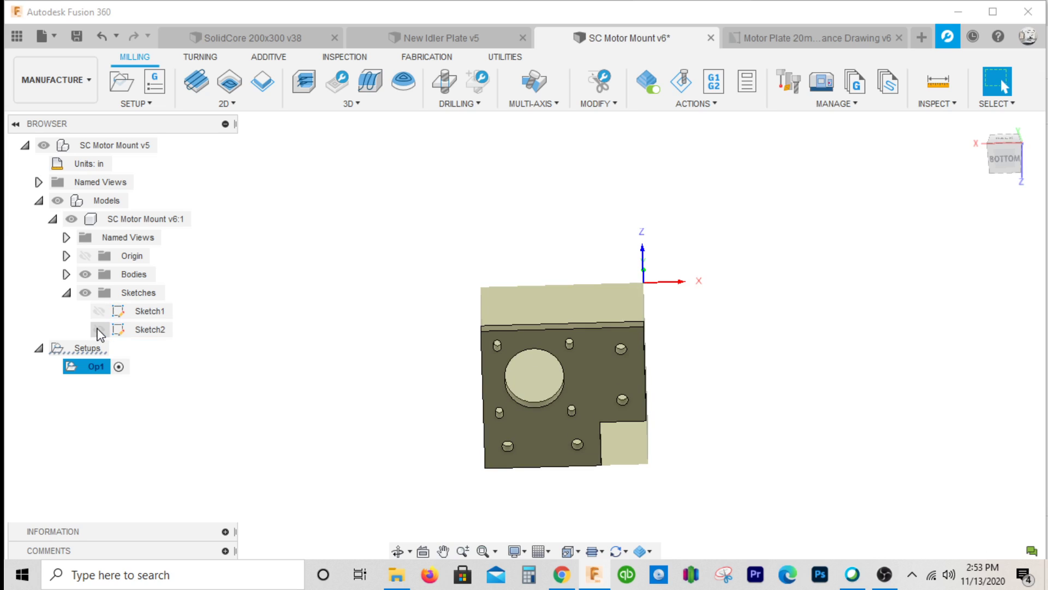
pyautogui.click(99, 330)
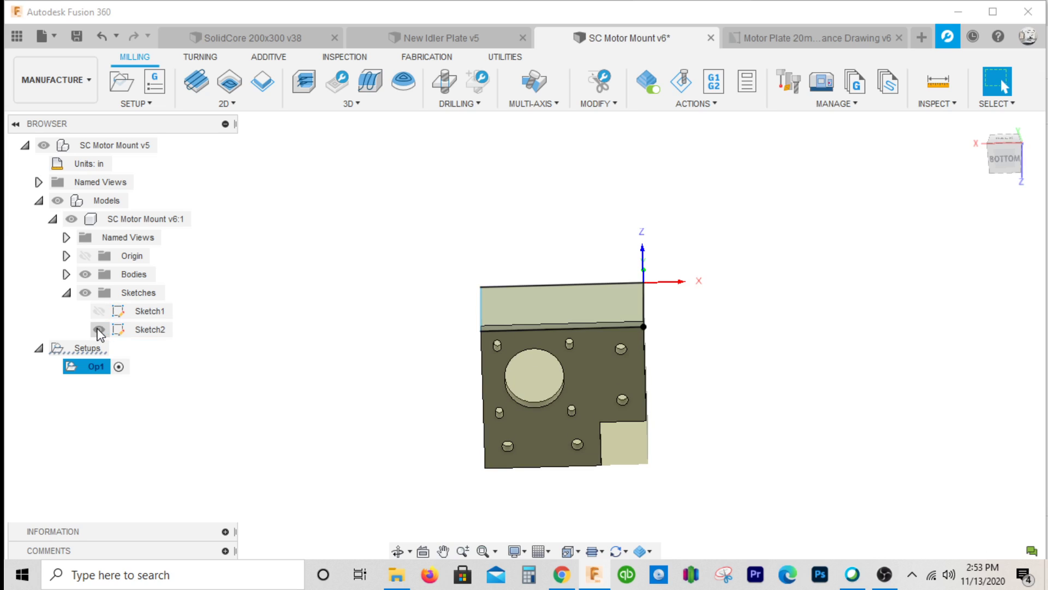
pyautogui.click(52, 219)
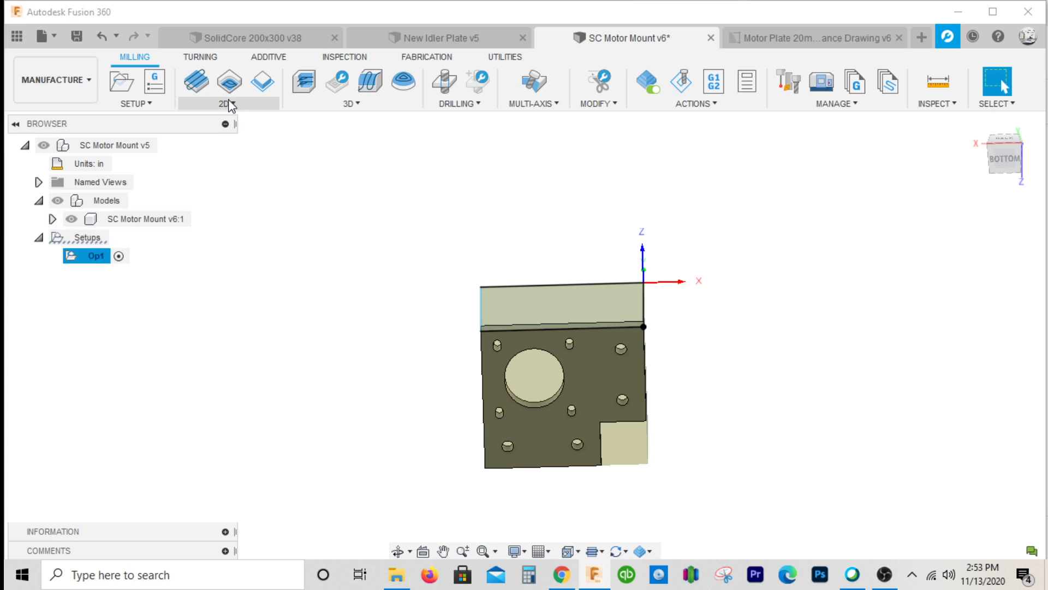
# - Start a 2D Face operation in the Op1 setup and set its spindle speed to 1500 rpm
pyautogui.click(204, 87)
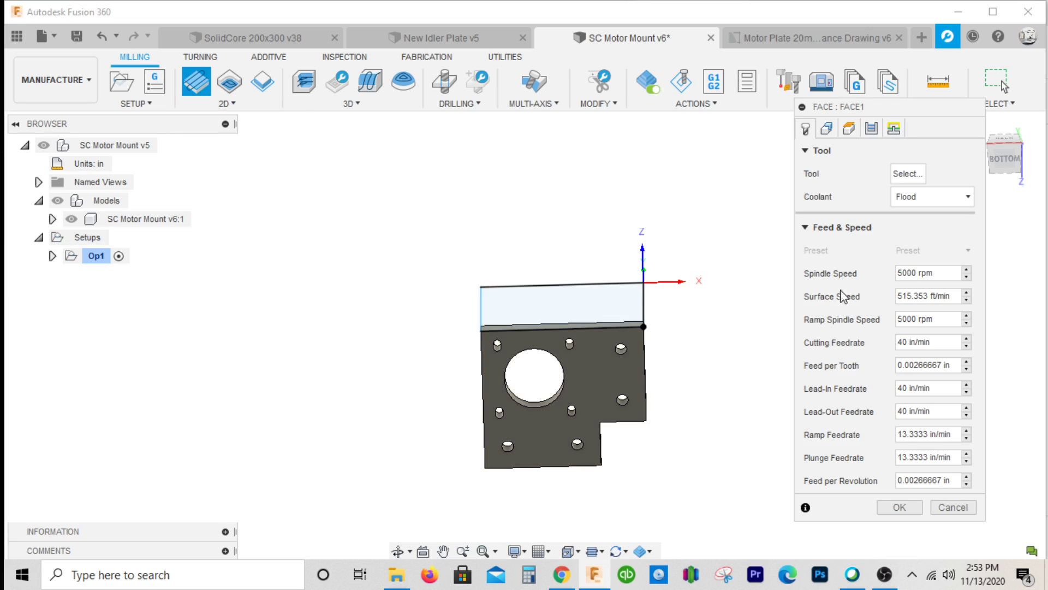
pyautogui.click(943, 271)
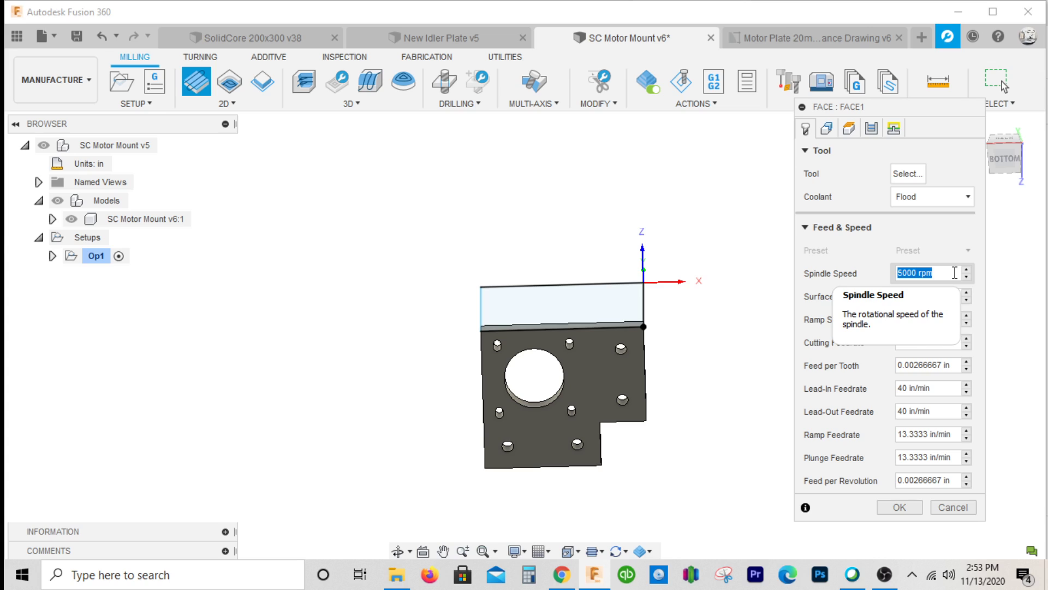
pyautogui.write('1200')
pyautogui.press('Tab')
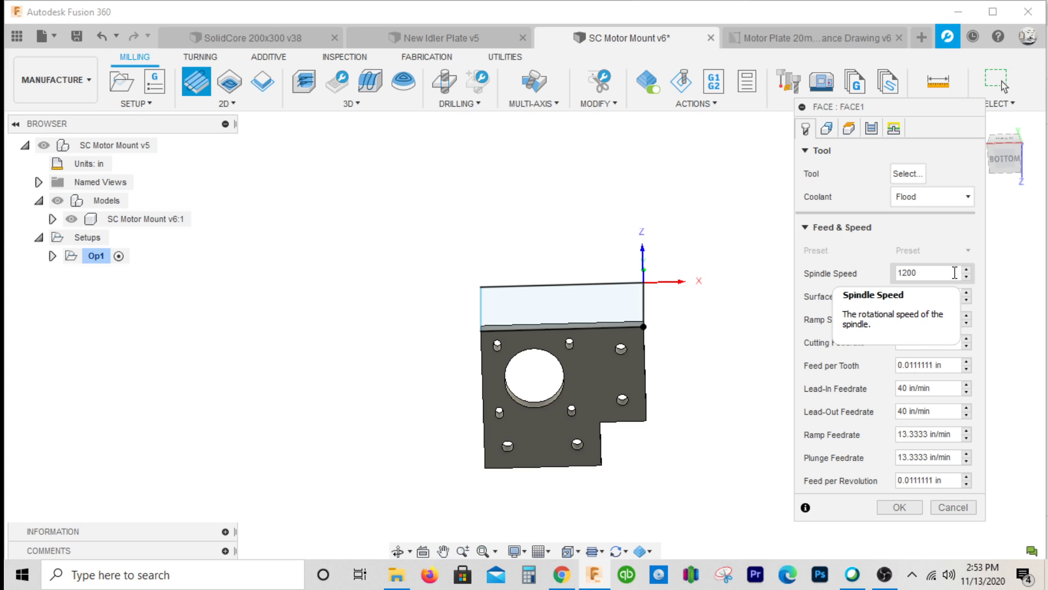
pyautogui.press('BackSpace')
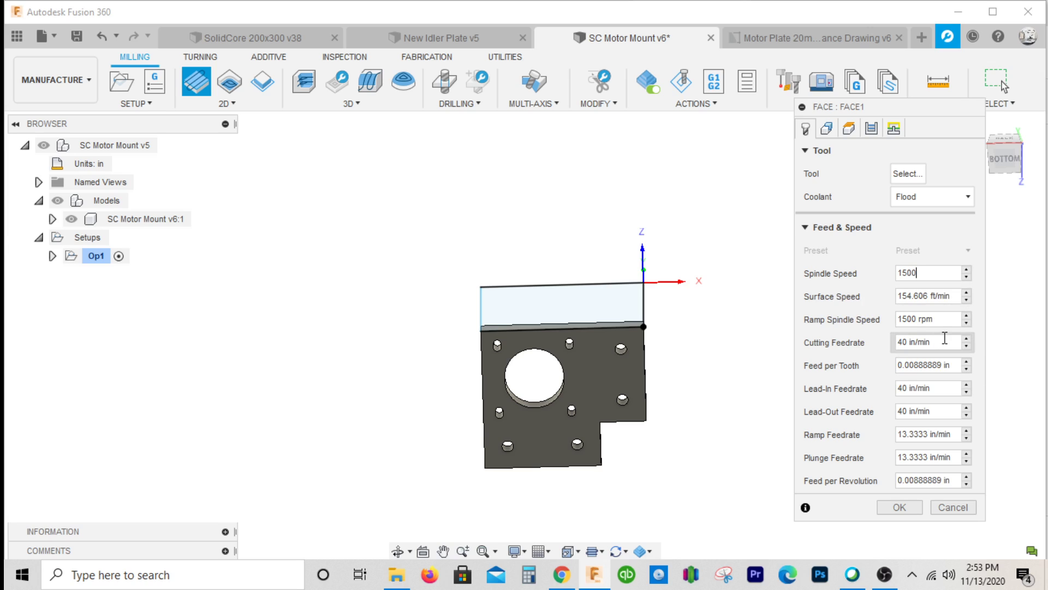
# - Set the Face operation's cutting feedrate and ramp feedrate to 20 in/min and its plunge feedrate to 30 in/min
pyautogui.moveTo(944, 338); pyautogui.dragTo(856, 344)
pyautogui.write('20')
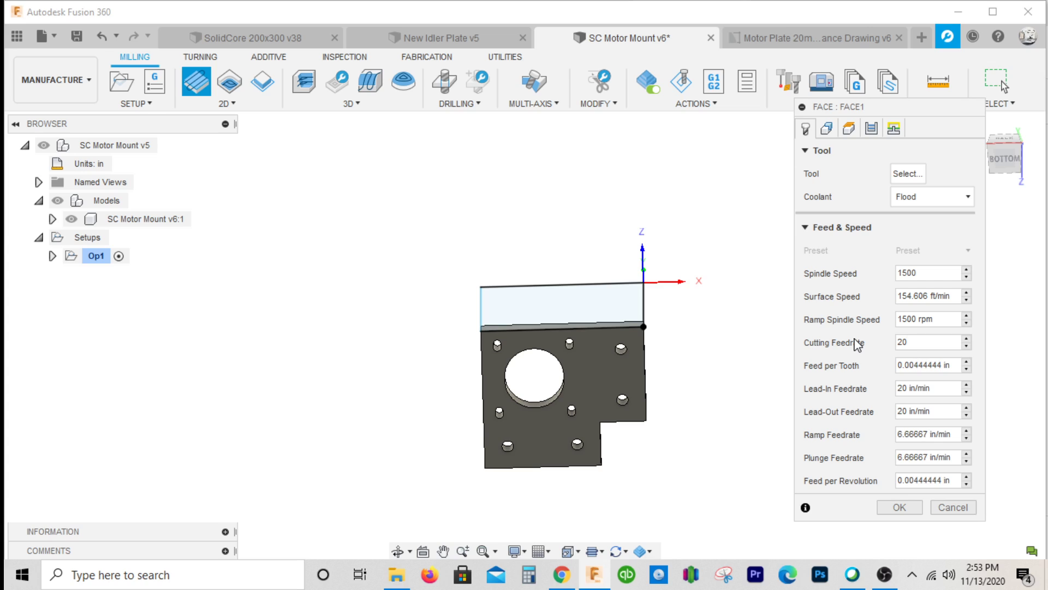
pyautogui.press('Tab')
pyautogui.press('Tab')
pyautogui.press('Tab')
pyautogui.press('Tab')
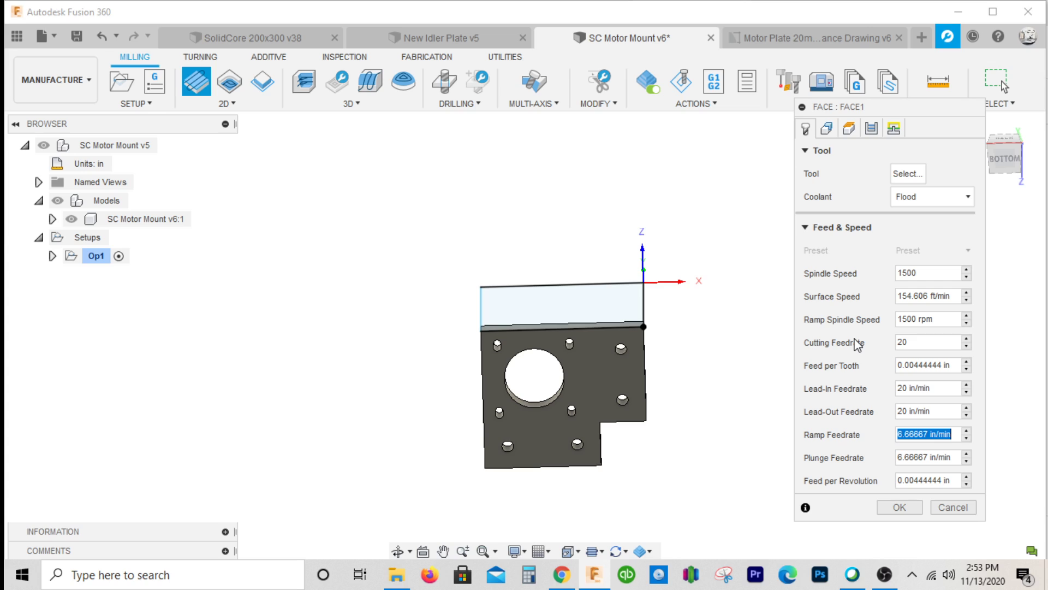
pyautogui.write('20')
pyautogui.press('Tab')
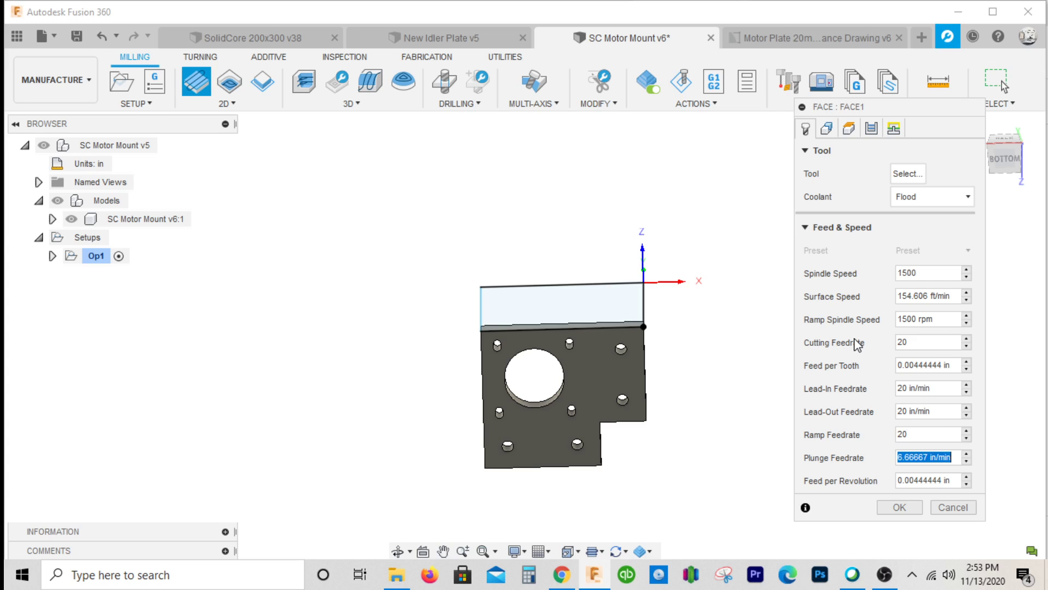
pyautogui.write('30')
pyautogui.press('Tab')
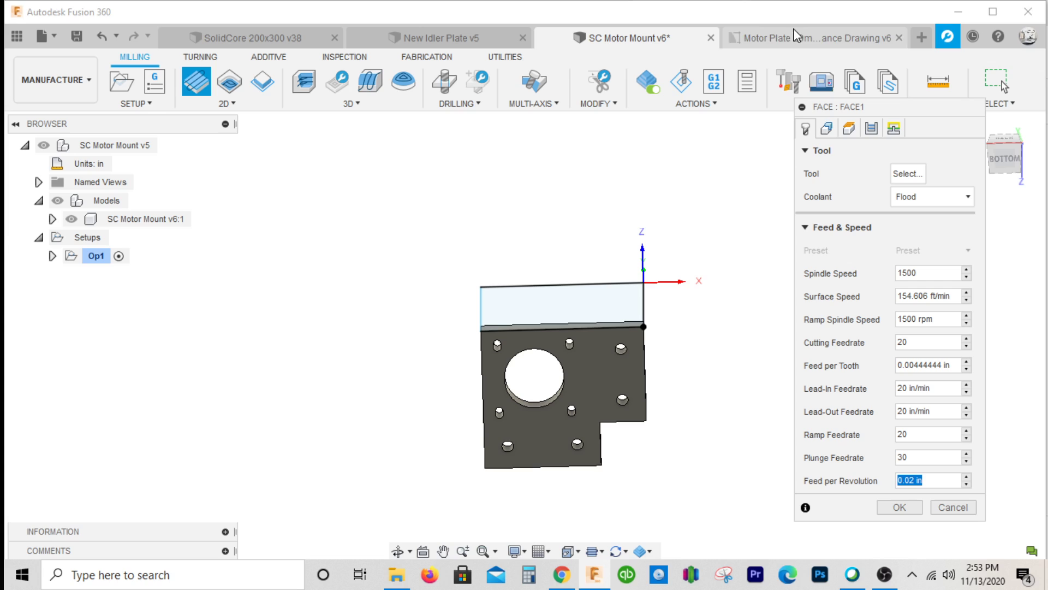
# - Set the Face operation's clearance height offset to 0.1 in above the retract height, viewing the part square-on
pyautogui.click(833, 133)
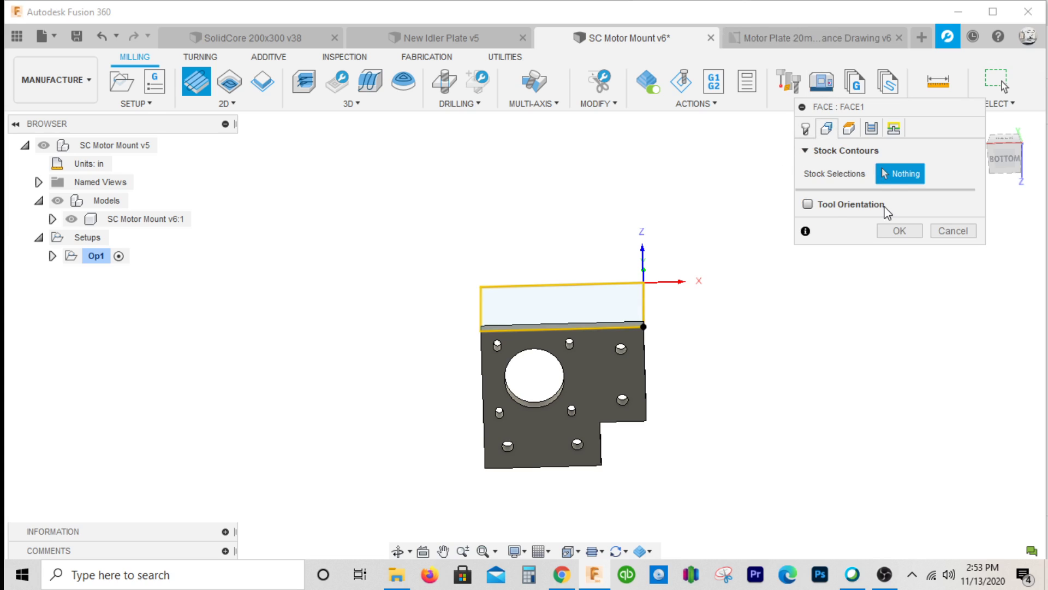
pyautogui.click(848, 131)
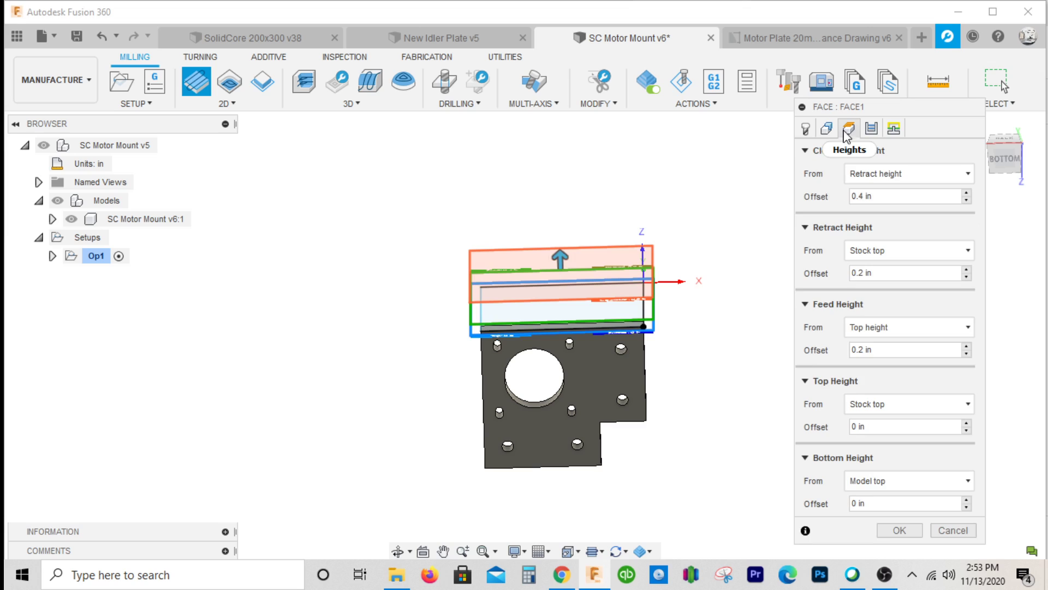
pyautogui.click(1001, 160)
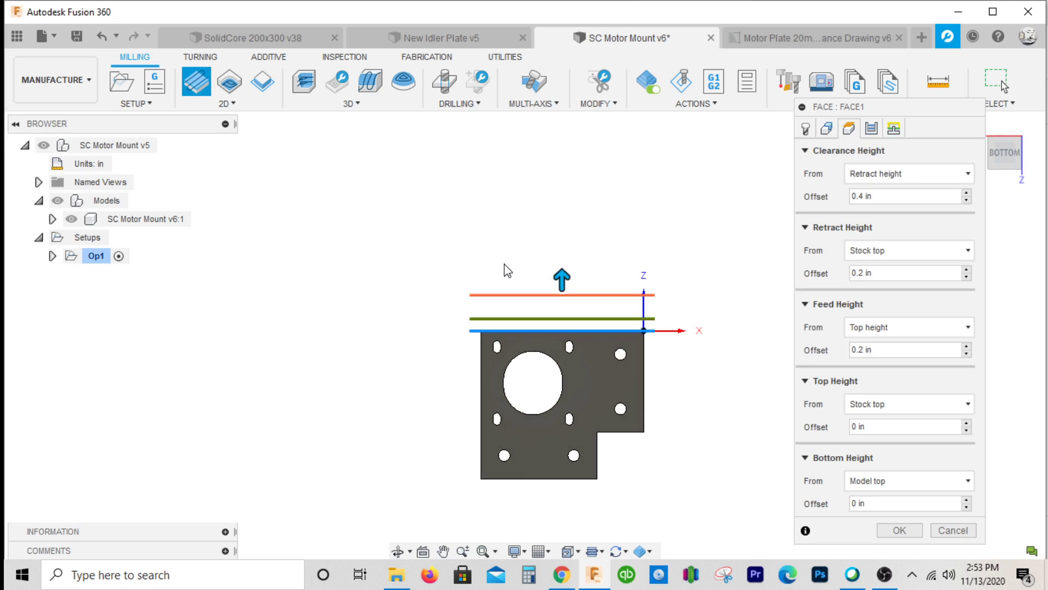
pyautogui.click(907, 195)
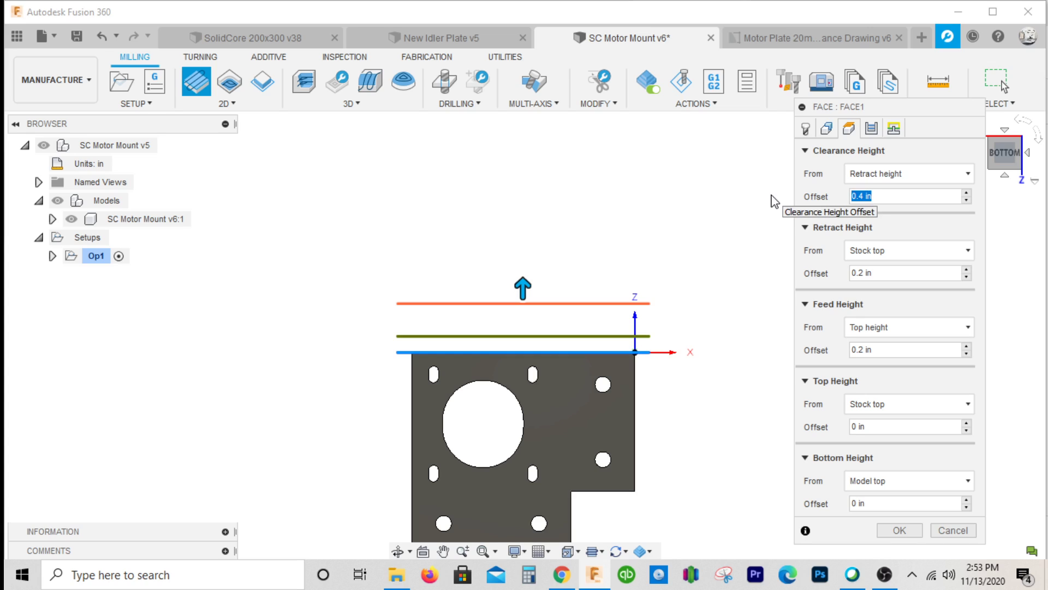
pyautogui.write('0')
pyautogui.press('Tab')
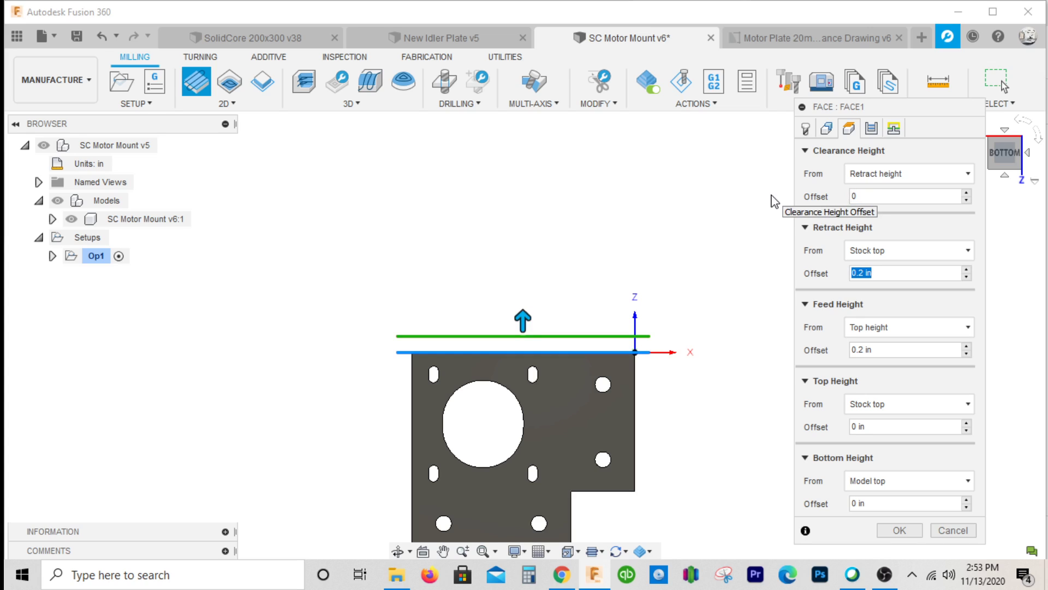
pyautogui.click(873, 196)
pyautogui.write('.1')
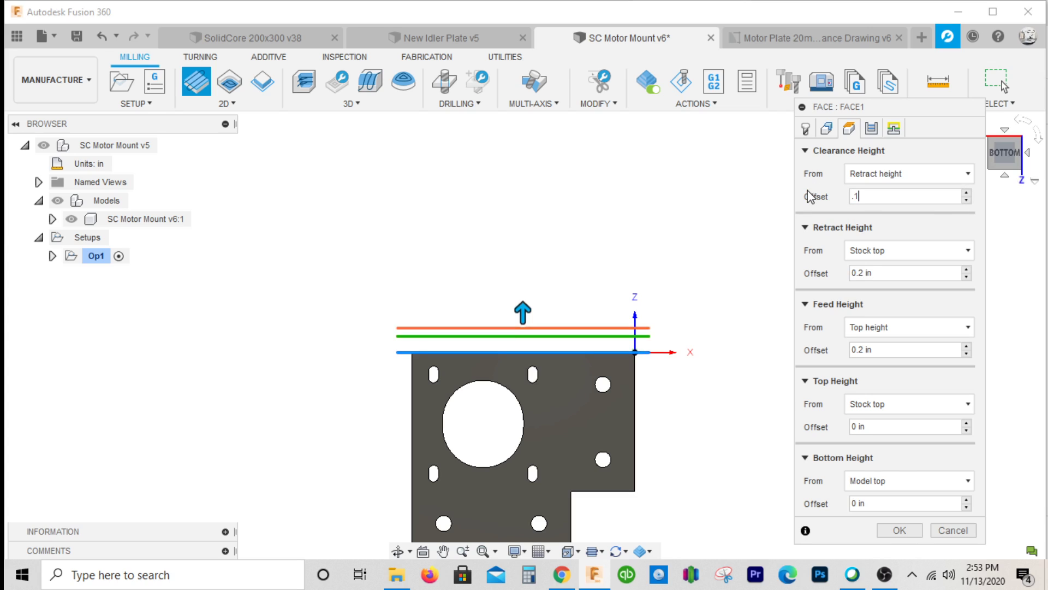
# - Set the retract height and feed height offsets of the Face operation to 0.1 in each
pyautogui.press('Tab')
pyautogui.write('.1')
pyautogui.press('Tab')
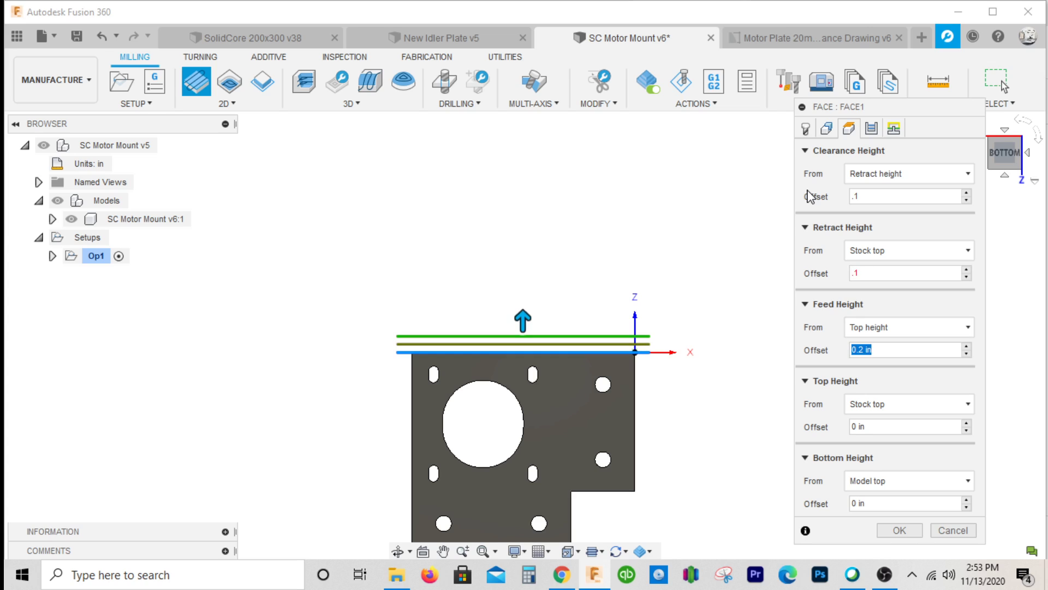
pyautogui.write('.1')
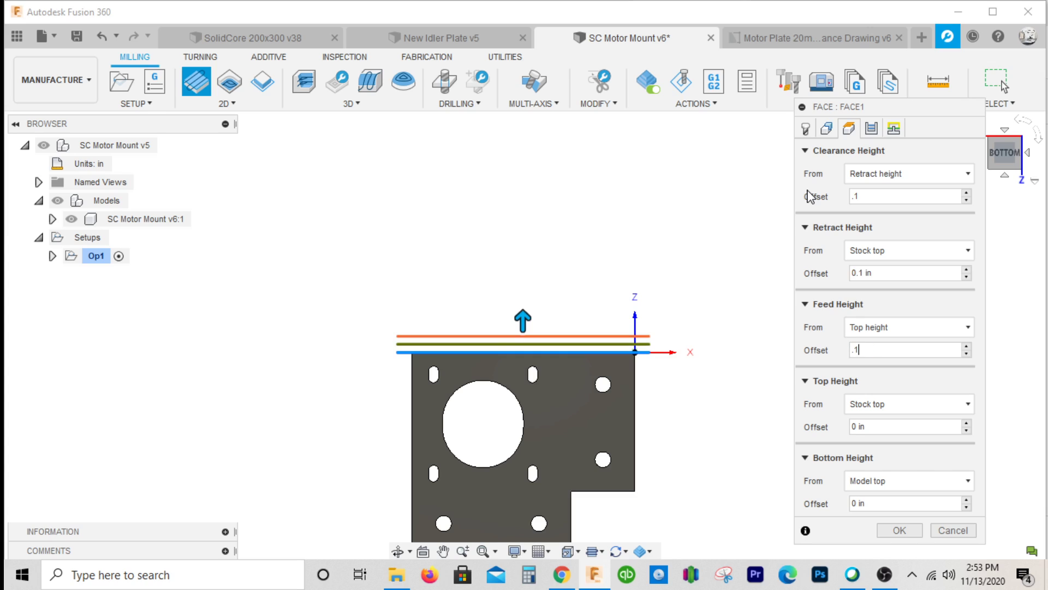
pyautogui.press('Tab')
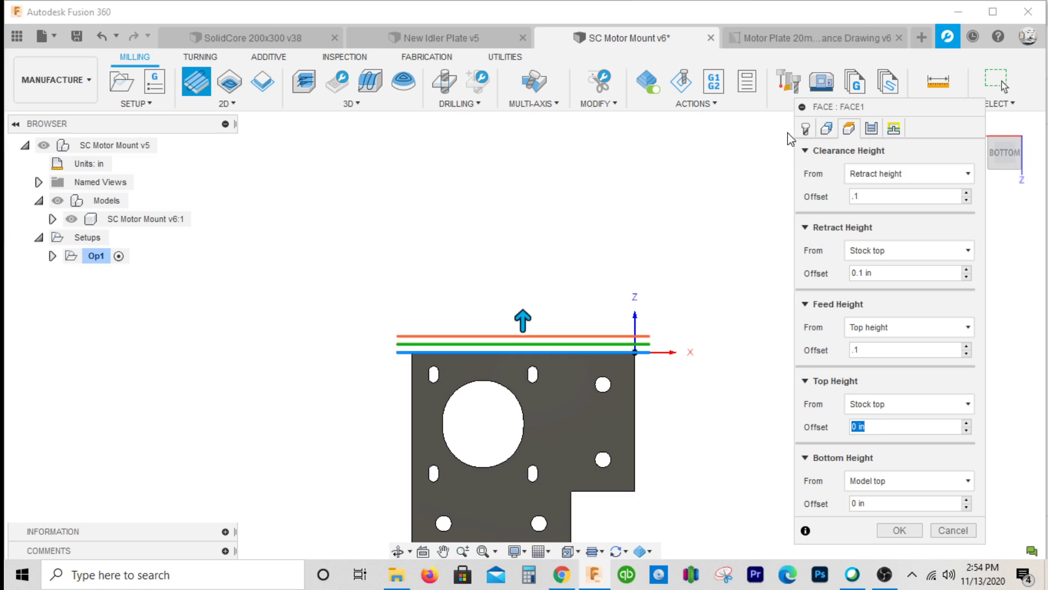
# - Open the tool selection for the Face operation and filter the local Library to milling tools of type face mill
pyautogui.click(806, 130)
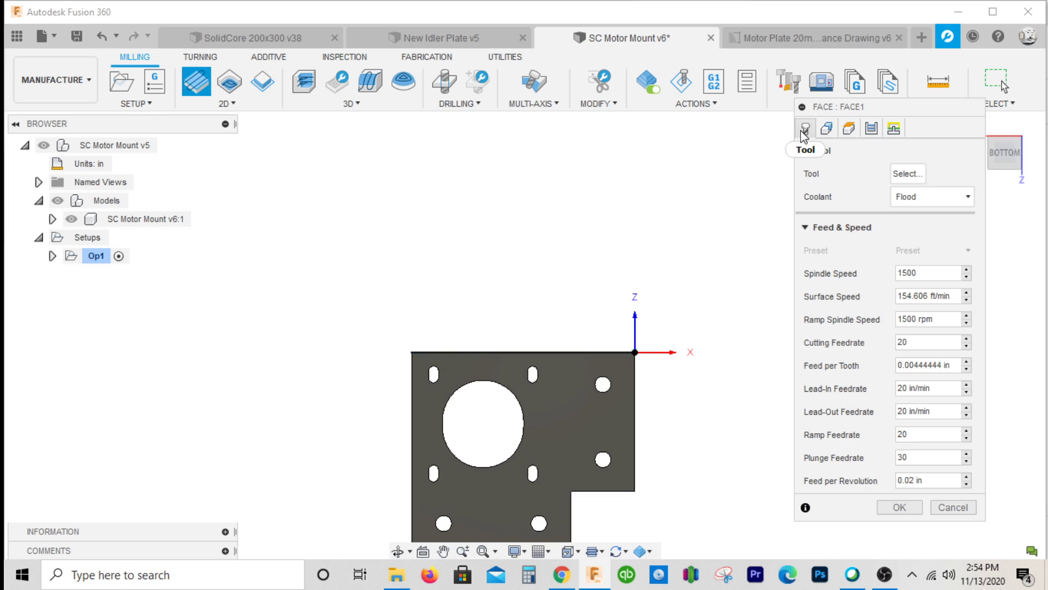
pyautogui.click(908, 175)
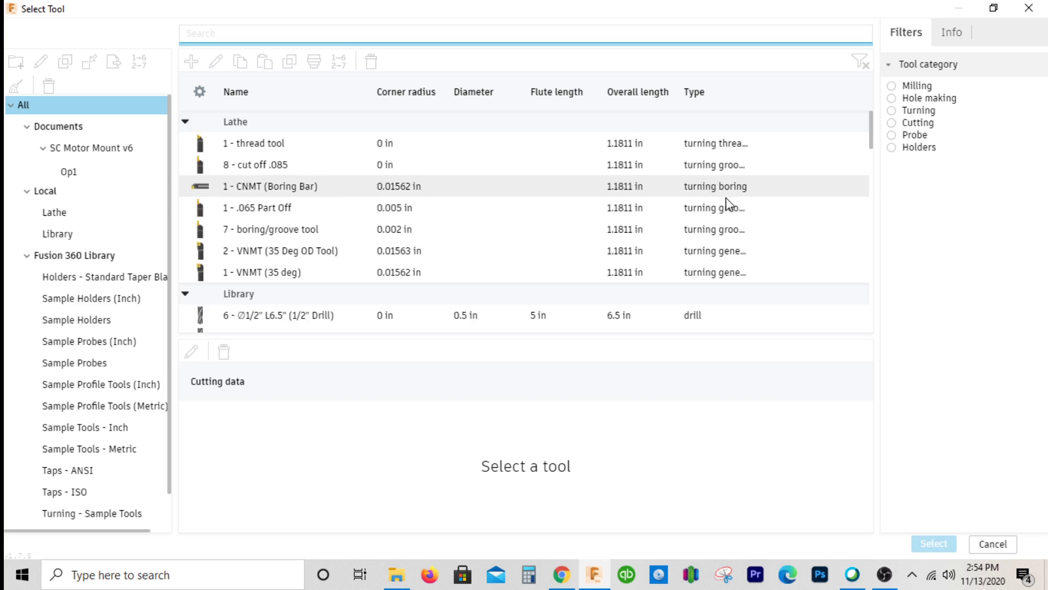
pyautogui.click(892, 90)
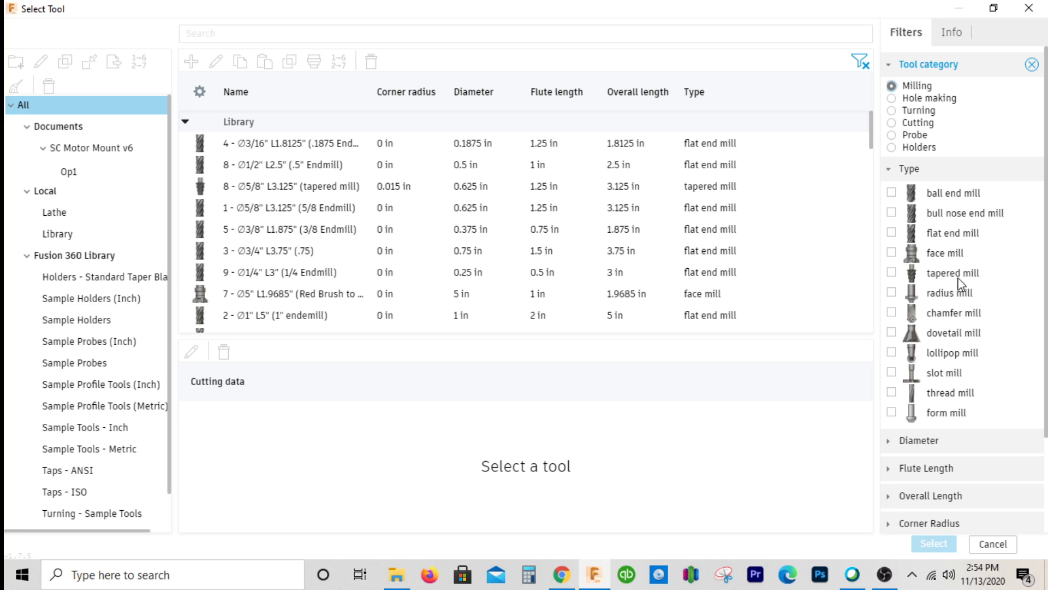
pyautogui.click(891, 252)
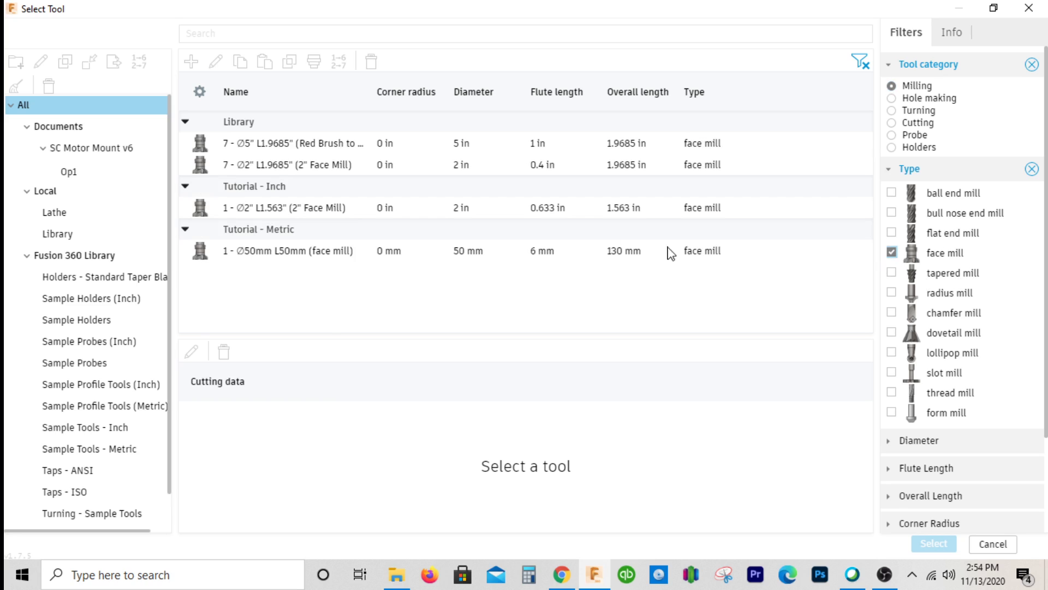
pyautogui.click(58, 234)
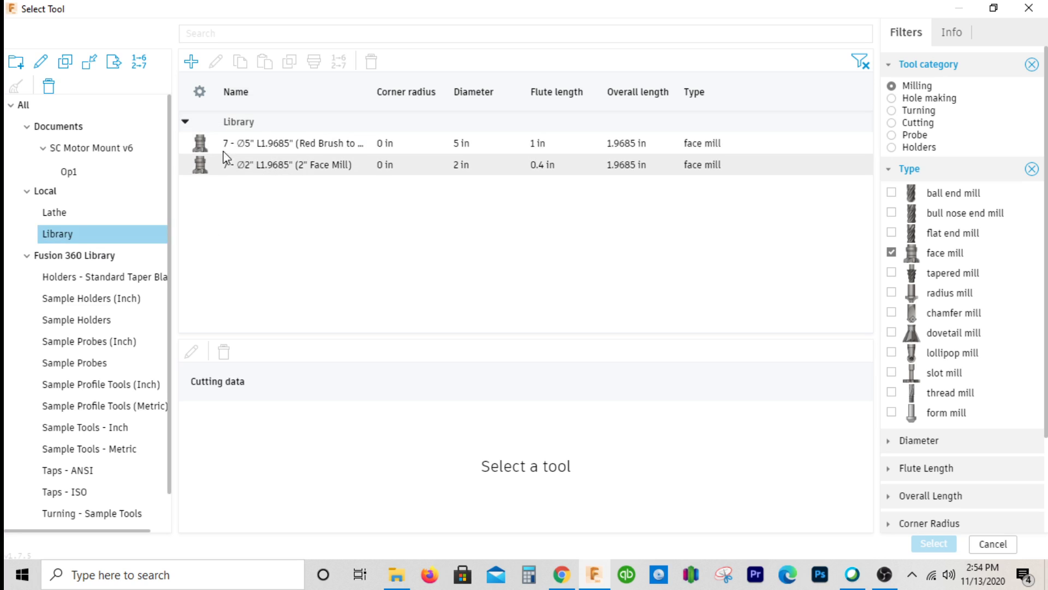
# - Create a new face mill in the local Library with the description 4" Face Mill
pyautogui.click(192, 62)
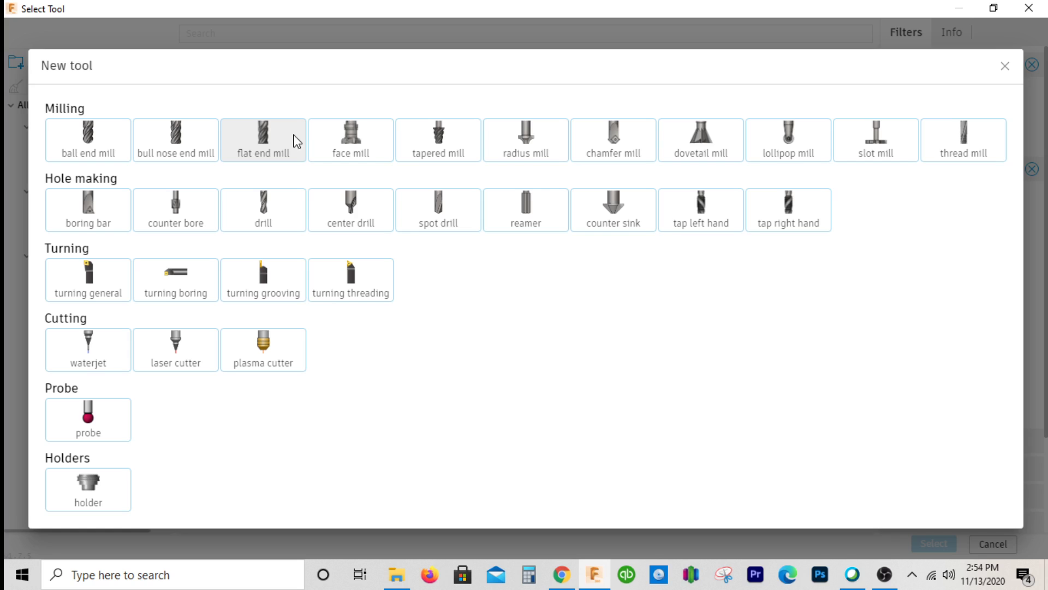
pyautogui.click(341, 134)
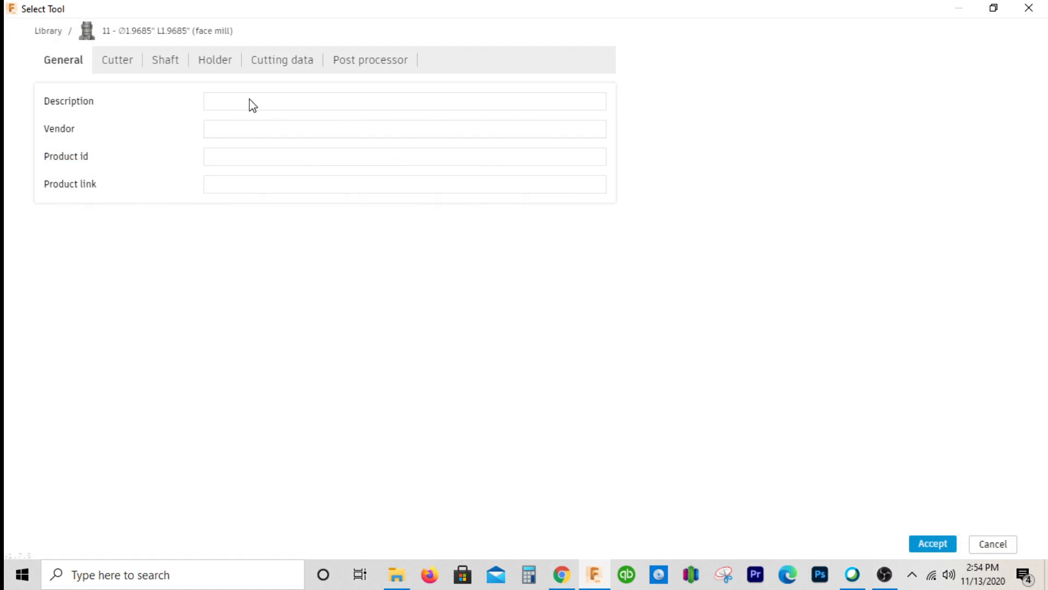
pyautogui.click(256, 100)
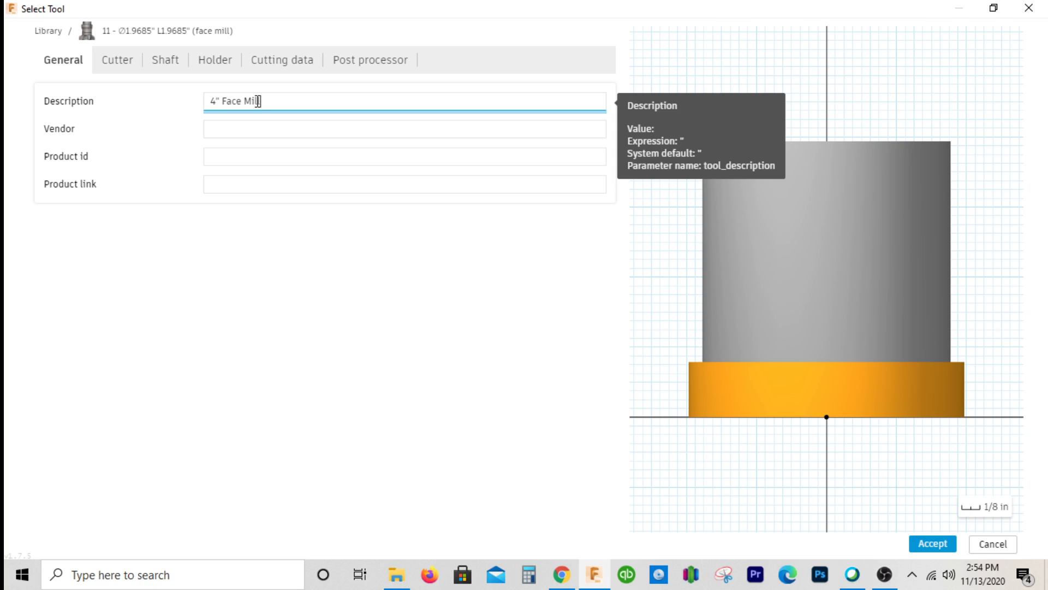
# - Set the new face mill's cutter diameter to 4.0 in, keeping the other geometry values
pyautogui.click(137, 64)
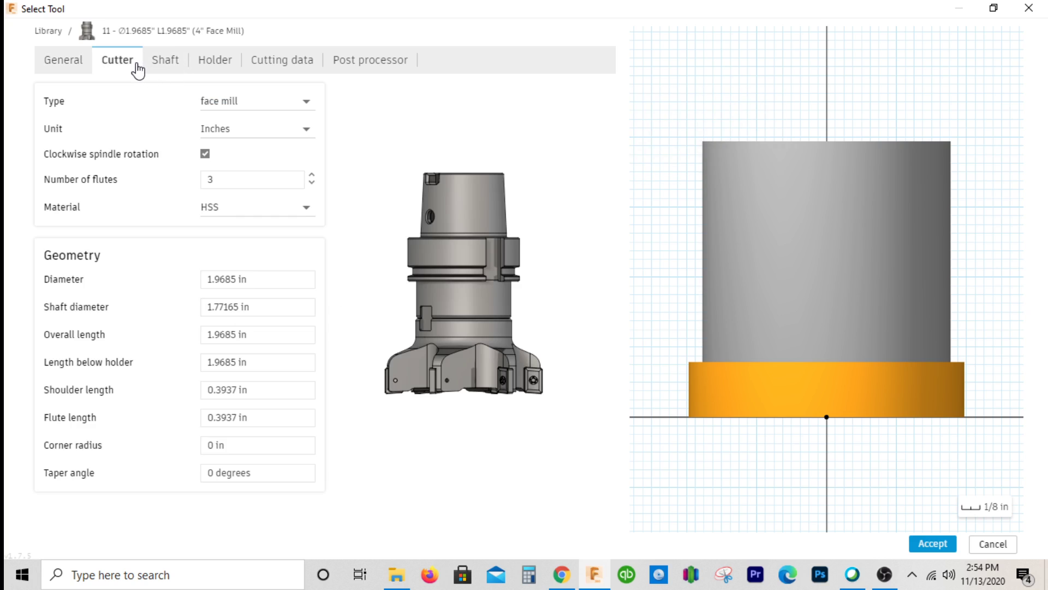
pyautogui.click(274, 277)
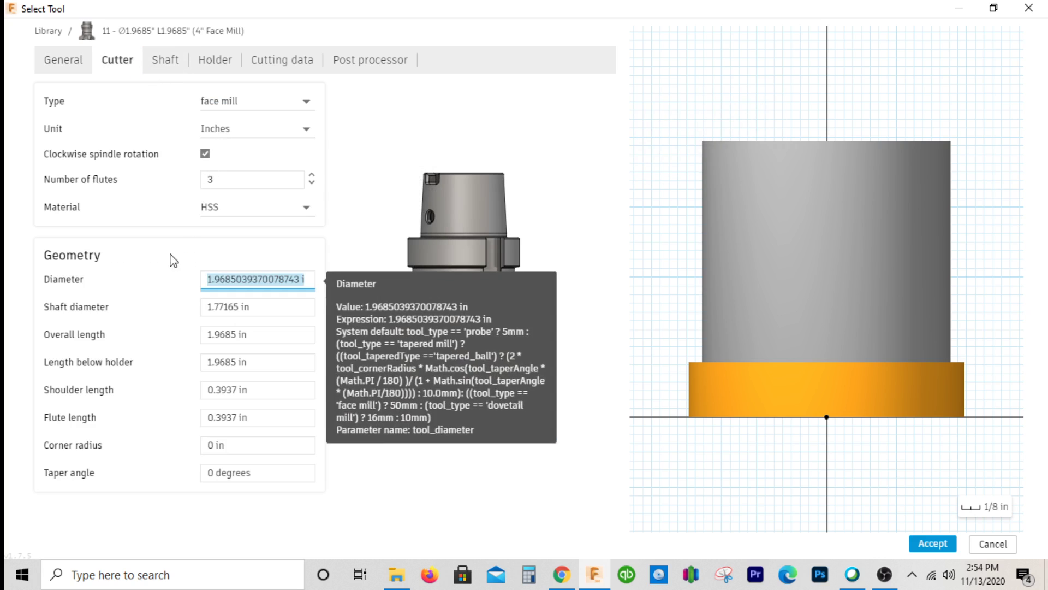
pyautogui.write('4')
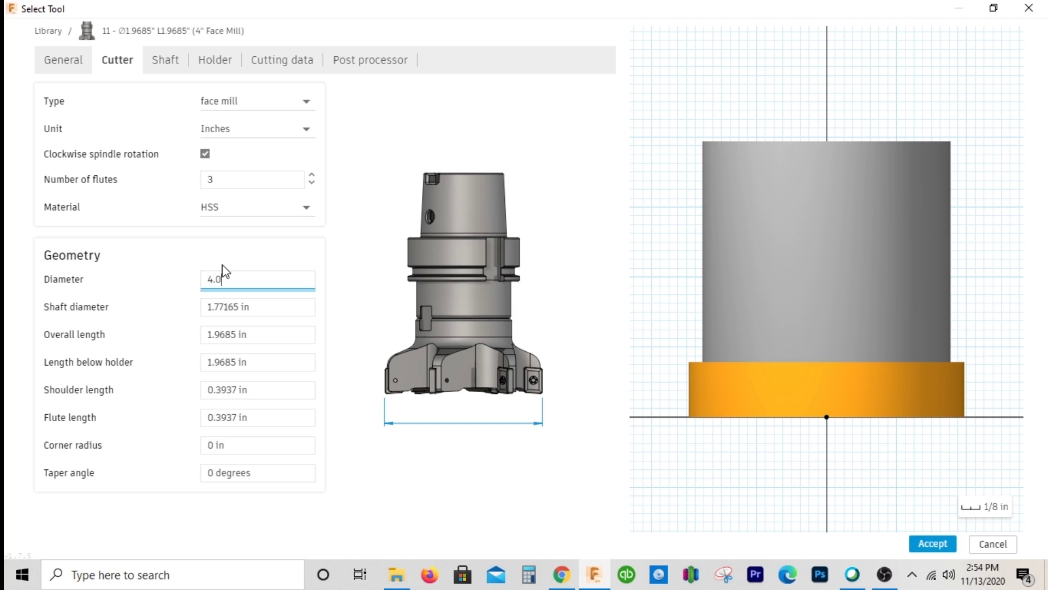
pyautogui.write('.0')
pyautogui.press('Tab')
pyautogui.press('Tab')
pyautogui.press('Tab')
pyautogui.press('Tab')
pyautogui.press('Tab')
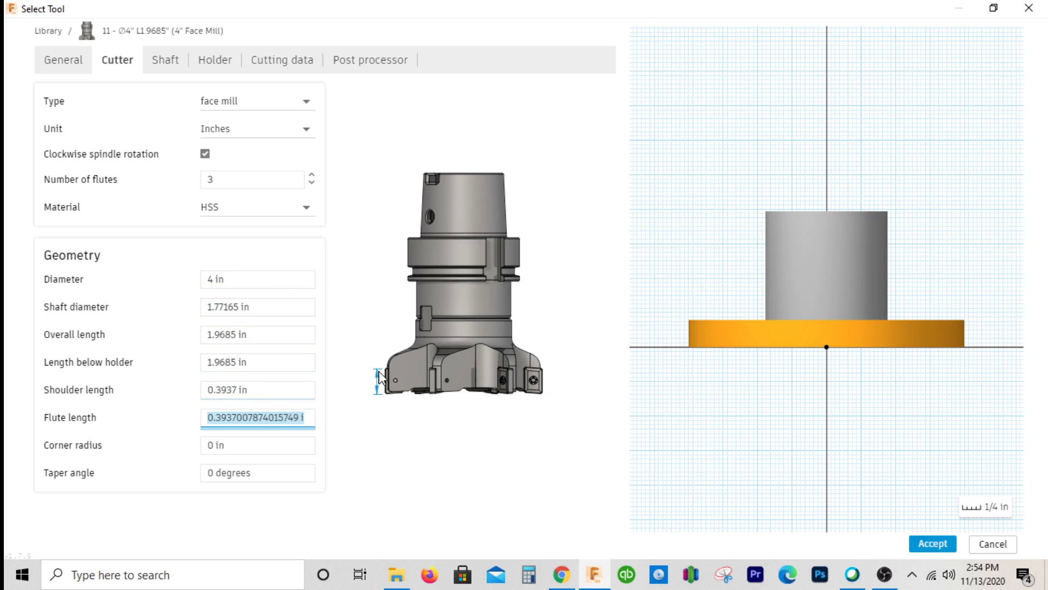
pyautogui.press('Tab')
# - Set the spindle speed and ramp spindle speed in the face mill's default cutting data to 1500 rpm
pyautogui.click(258, 68)
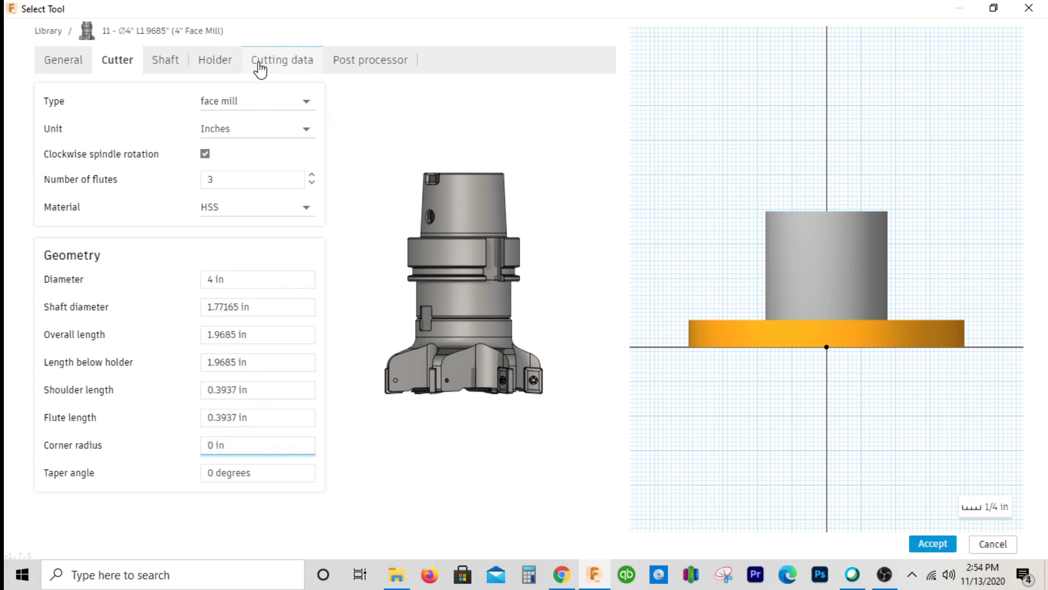
pyautogui.click(475, 125)
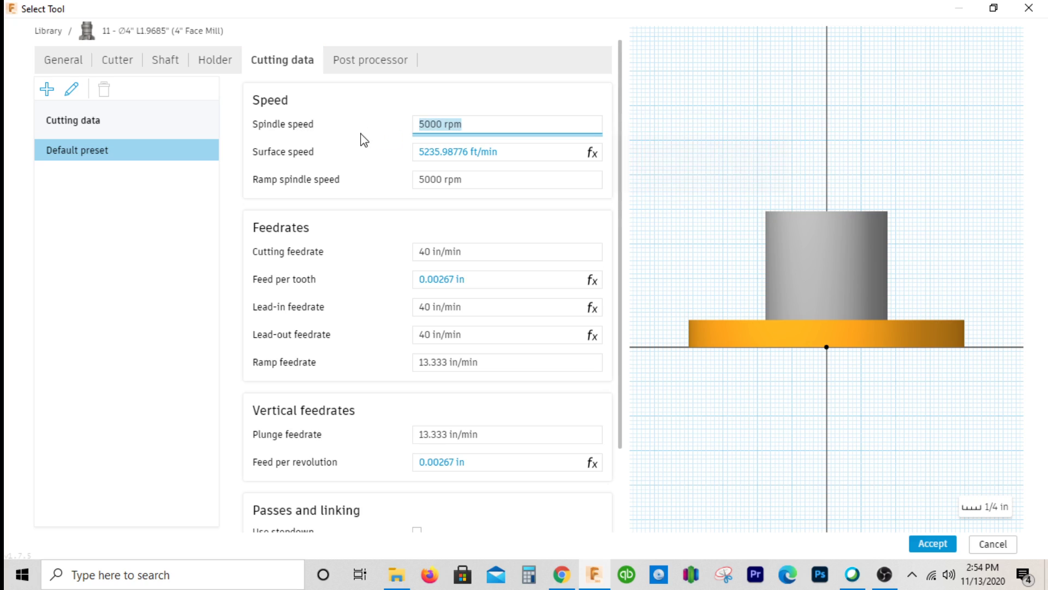
pyautogui.write('1500')
pyautogui.press('Tab')
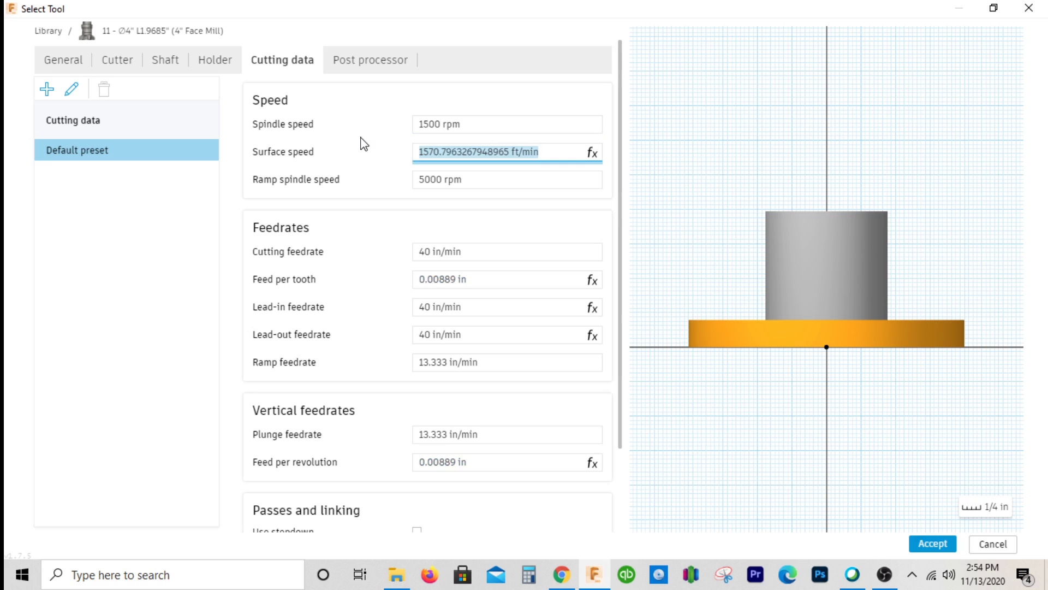
pyautogui.press('Tab')
pyautogui.write('1')
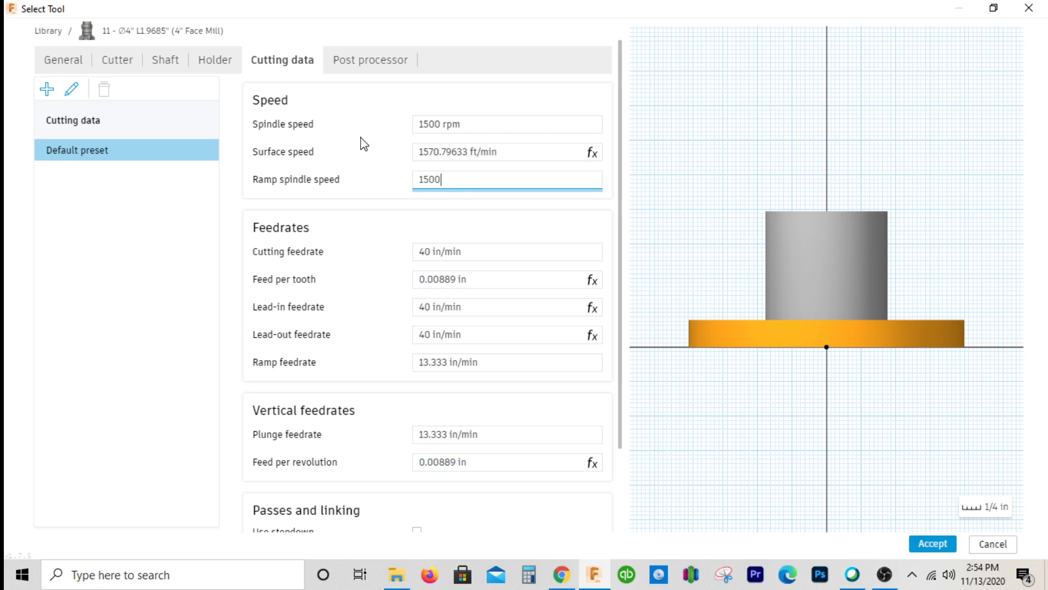
pyautogui.write('500')
pyautogui.press('Tab')
# - Set the face mill's cutting, lead-in, lead-out and ramp feedrates to 20 in/min in the default preset
pyautogui.write('20')
pyautogui.press('Tab')
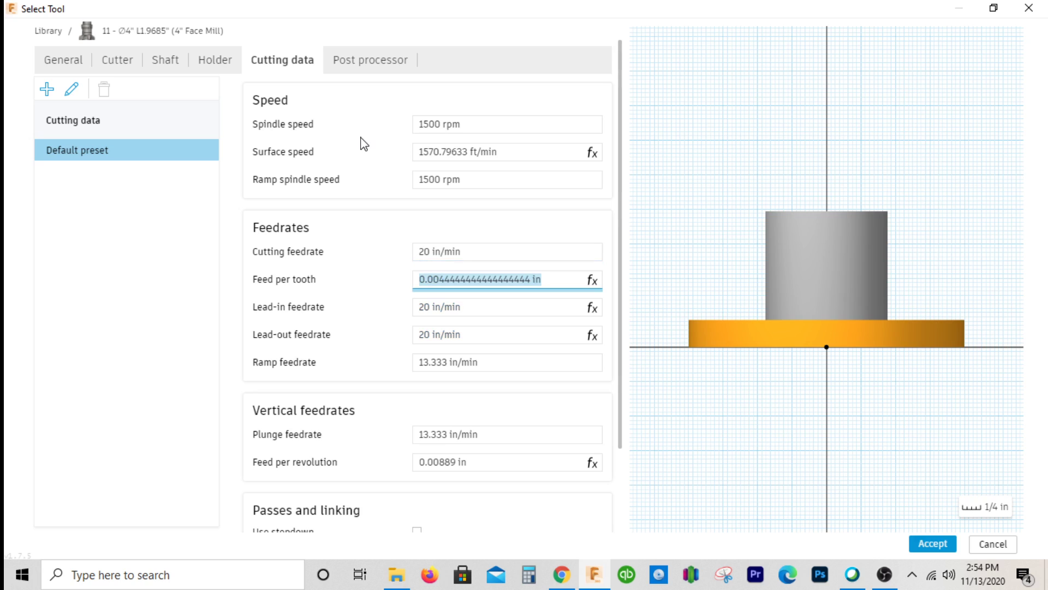
pyautogui.press('Tab')
pyautogui.write('2')
pyautogui.press('Tab')
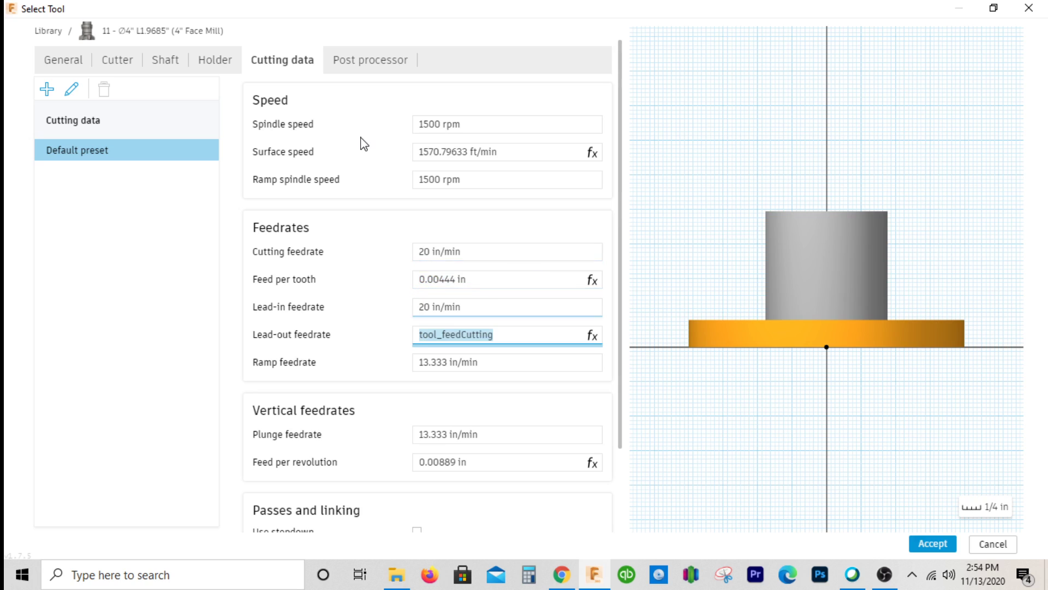
pyautogui.write('20')
pyautogui.press('Tab')
pyautogui.write('20')
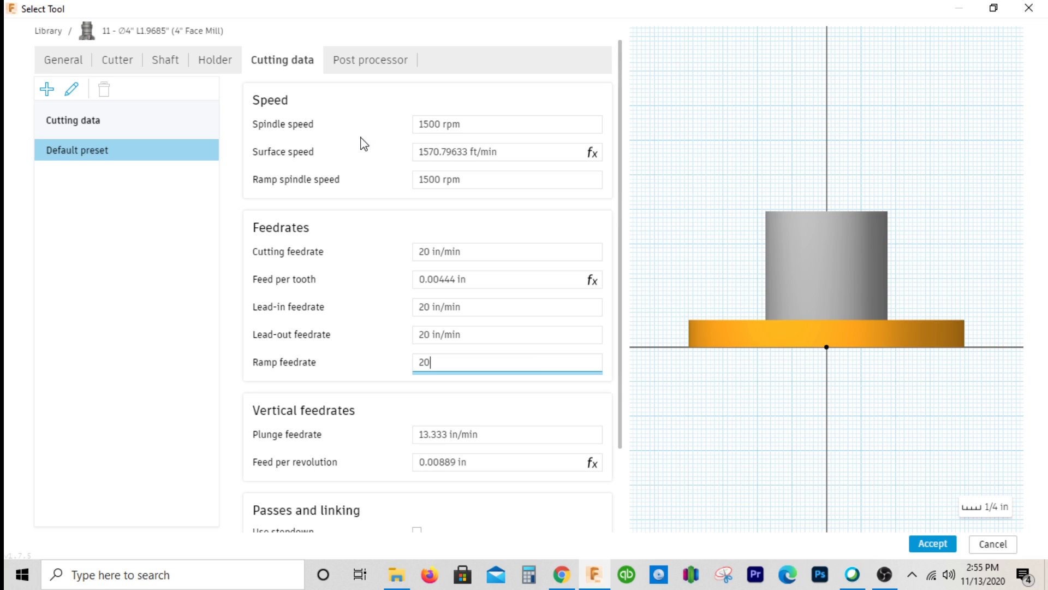
# - Set the plunge feedrate in the face mill's default preset to 30 in/min
pyautogui.press('Tab')
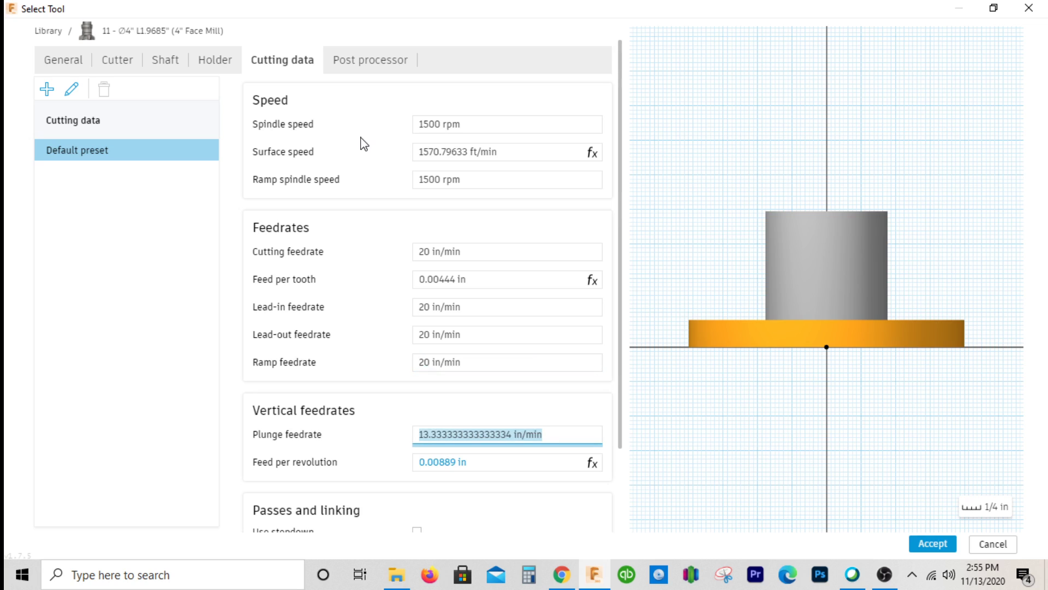
pyautogui.write('30')
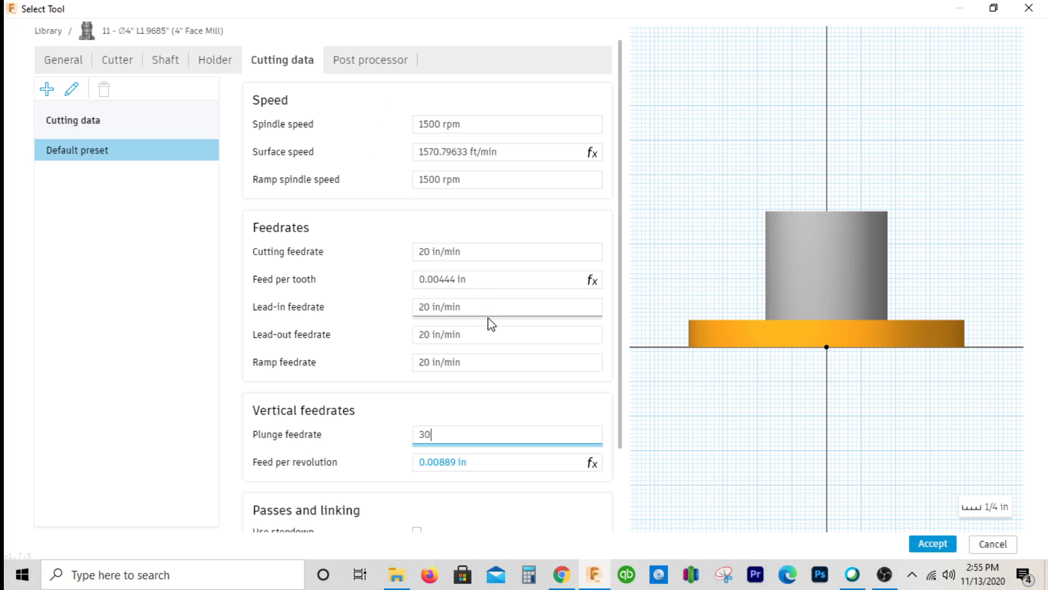
pyautogui.press('Tab')
pyautogui.scroll(-3, 482, 338)
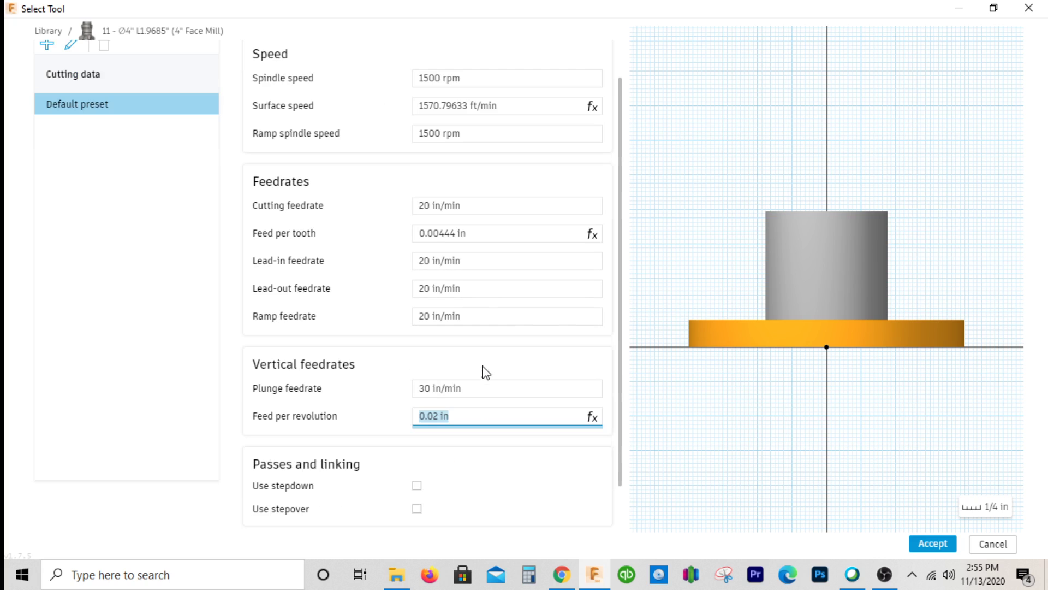
# - Set the 4" face mill's tool number to 1 in its post processor settings and accept the tool
pyautogui.scroll(3, 498, 390)
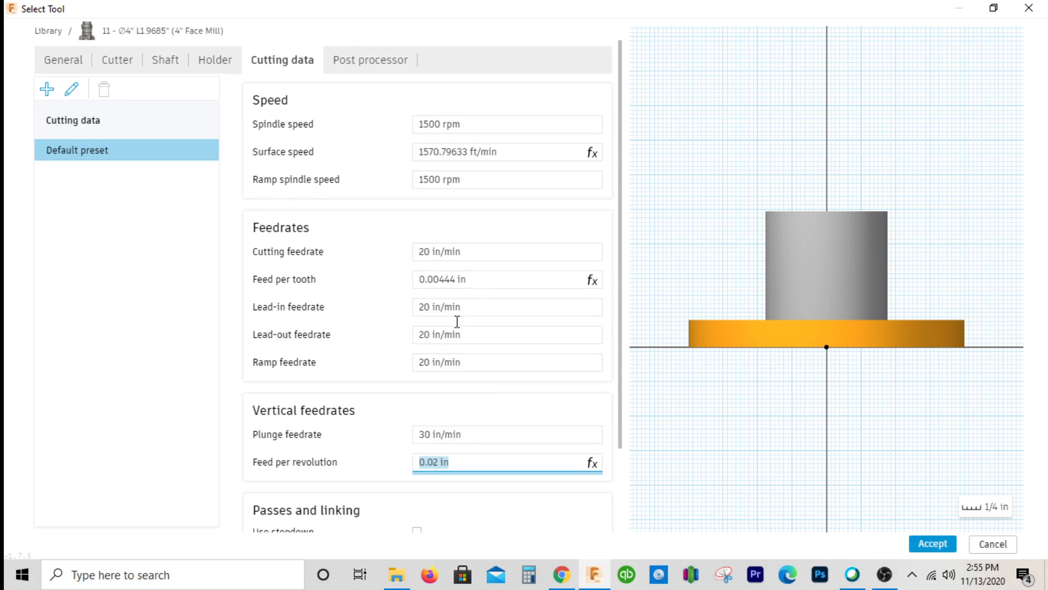
pyautogui.click(347, 61)
pyautogui.click(253, 98)
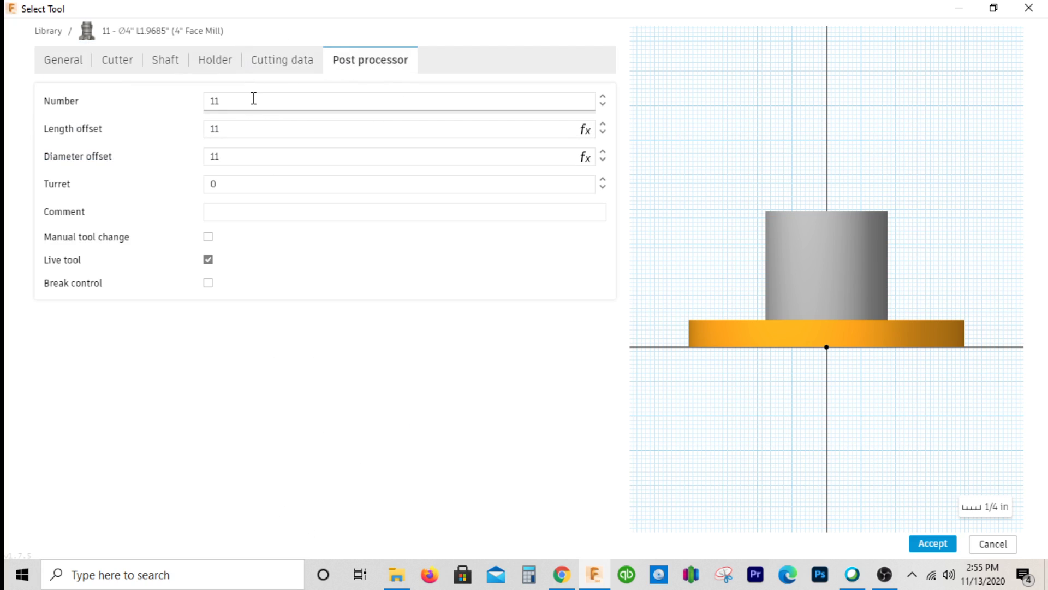
pyautogui.press('Tab')
pyautogui.press('Tab')
pyautogui.press('Tab')
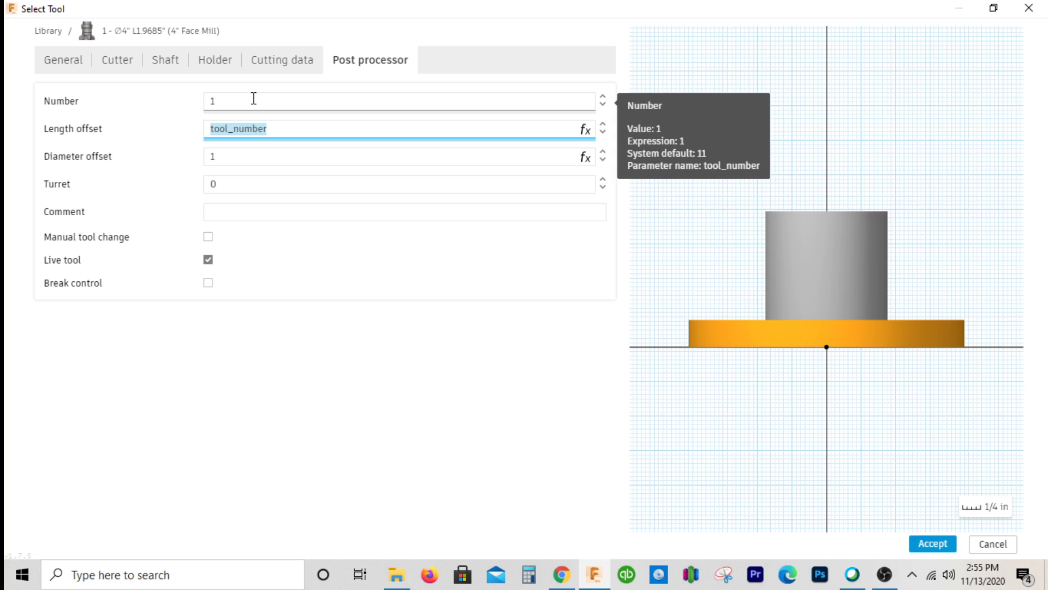
pyautogui.click(935, 543)
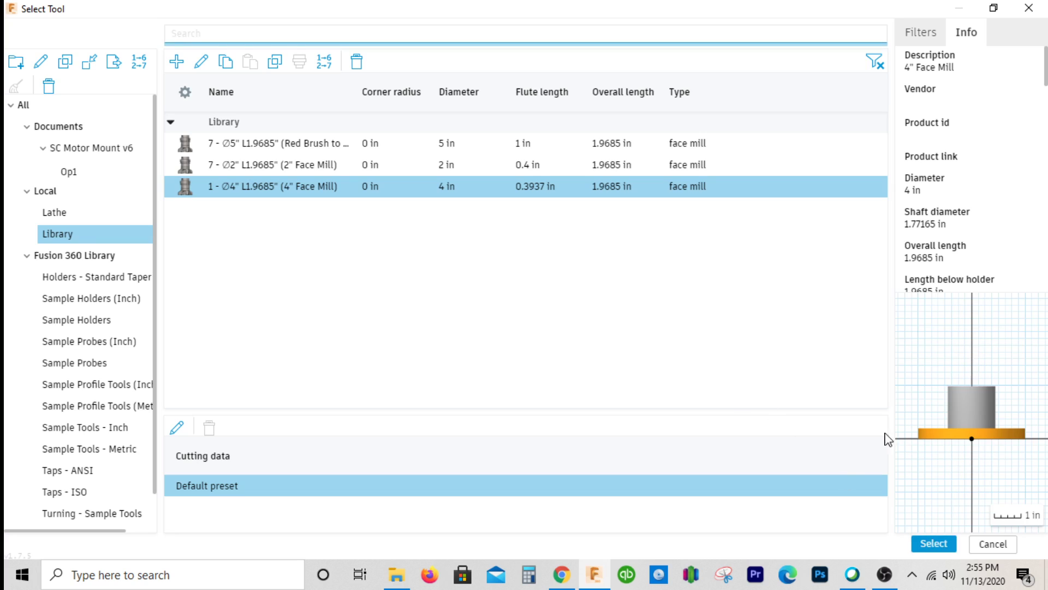
# - Assign the 4" face mill to the Op1 facing operation and generate its toolpath
pyautogui.click(934, 544)
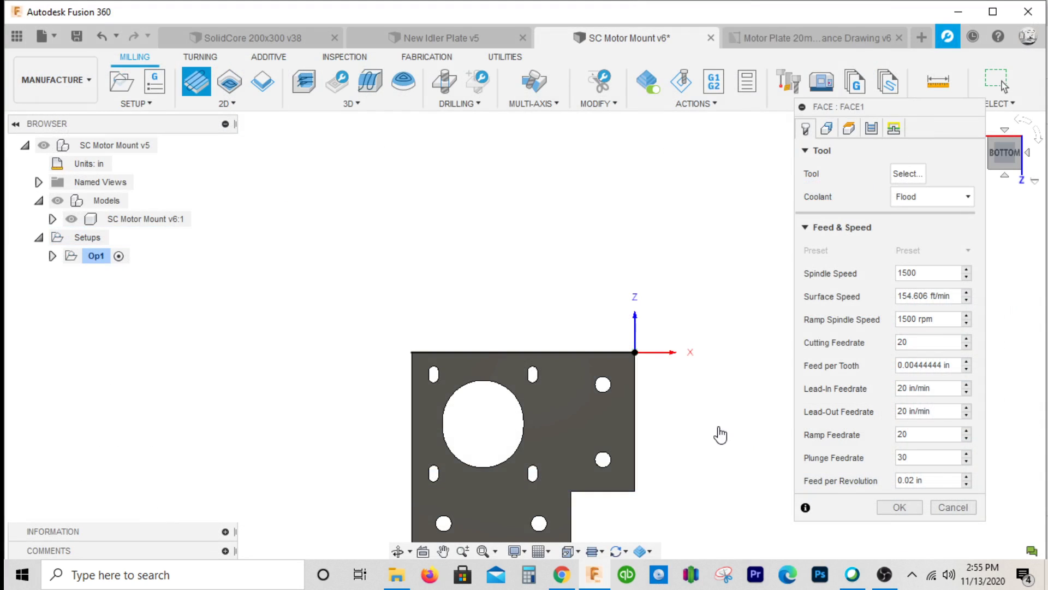
pyautogui.click(906, 529)
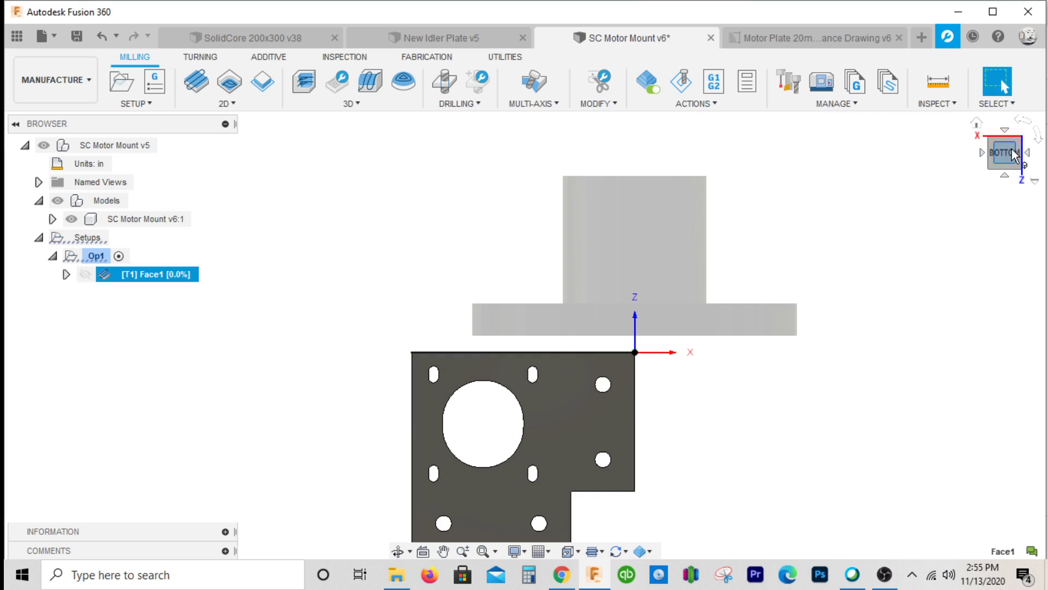
pyautogui.moveTo(1013, 154); pyautogui.dragTo(1011, 176)
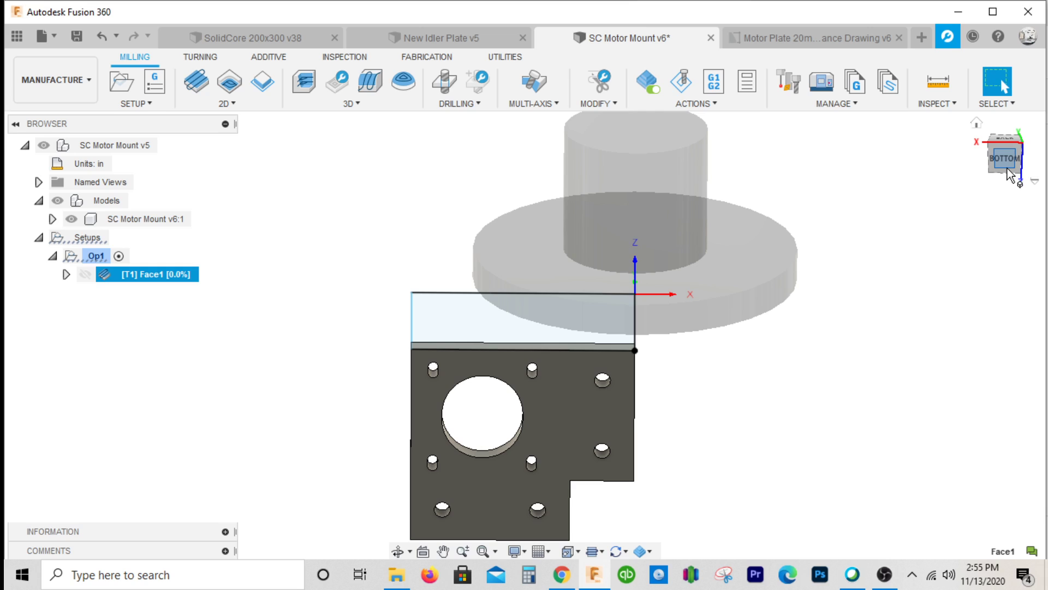
pyautogui.keyDown('shift'); pyautogui.moveTo(999, 182); pyautogui.dragTo(996, 172, button='middle'); pyautogui.keyUp('shift')
pyautogui.click(990, 154)
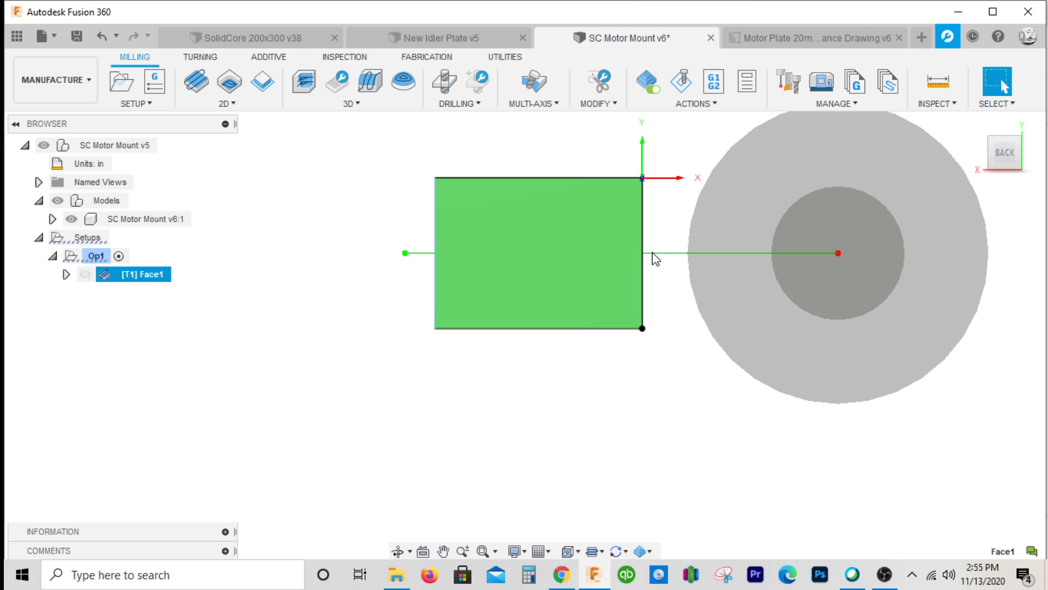
pyautogui.moveTo(1001, 178)
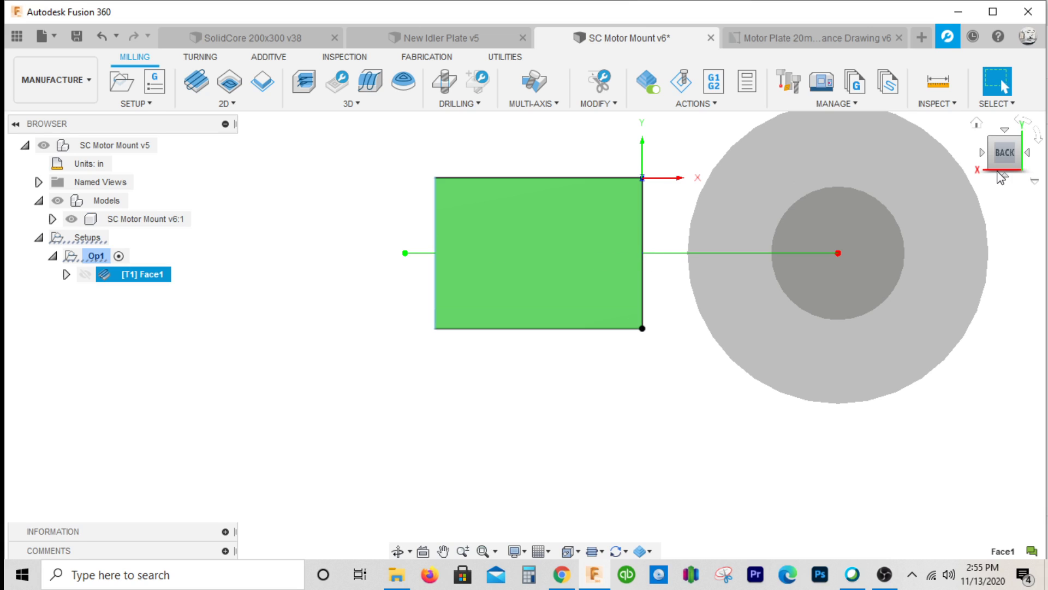
pyautogui.click(1005, 153)
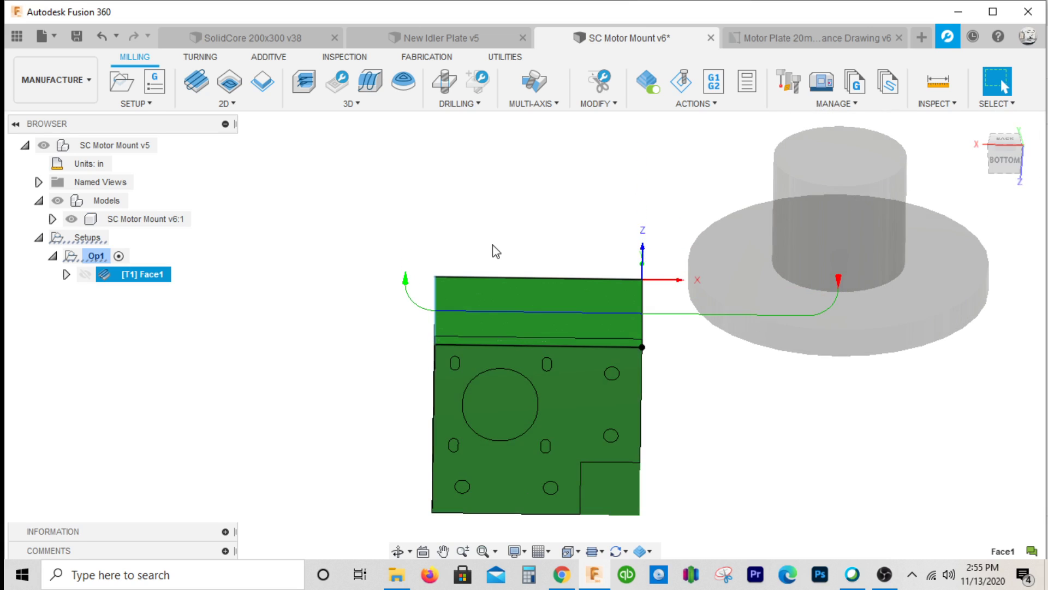
# - Review the facing operation's linking and passes settings, keeping lead-out enabled, and inspect the regenerated toolpath
pyautogui.rightClick(117, 274)
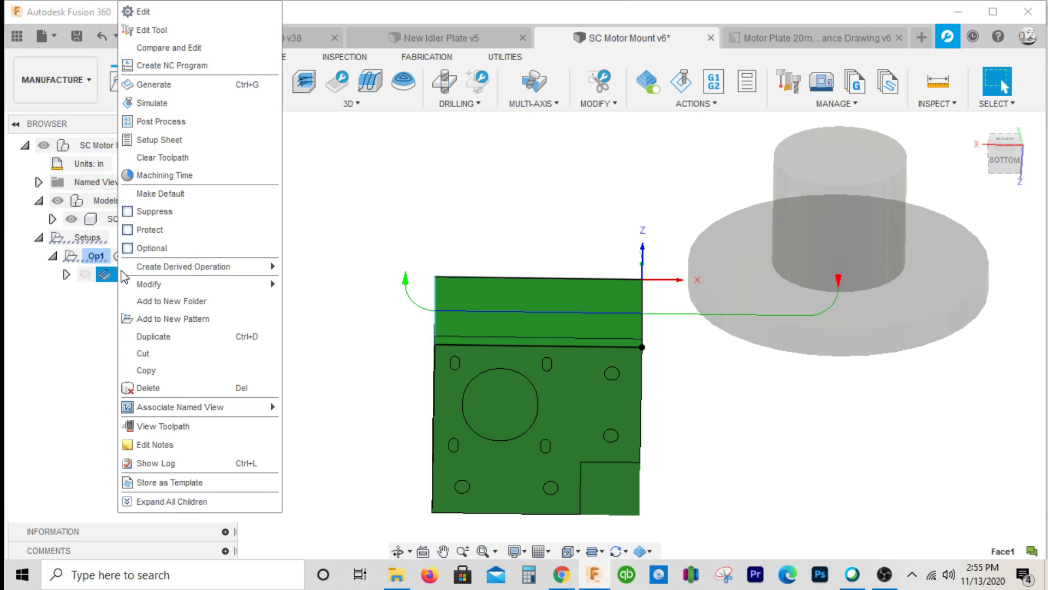
pyautogui.click(134, 11)
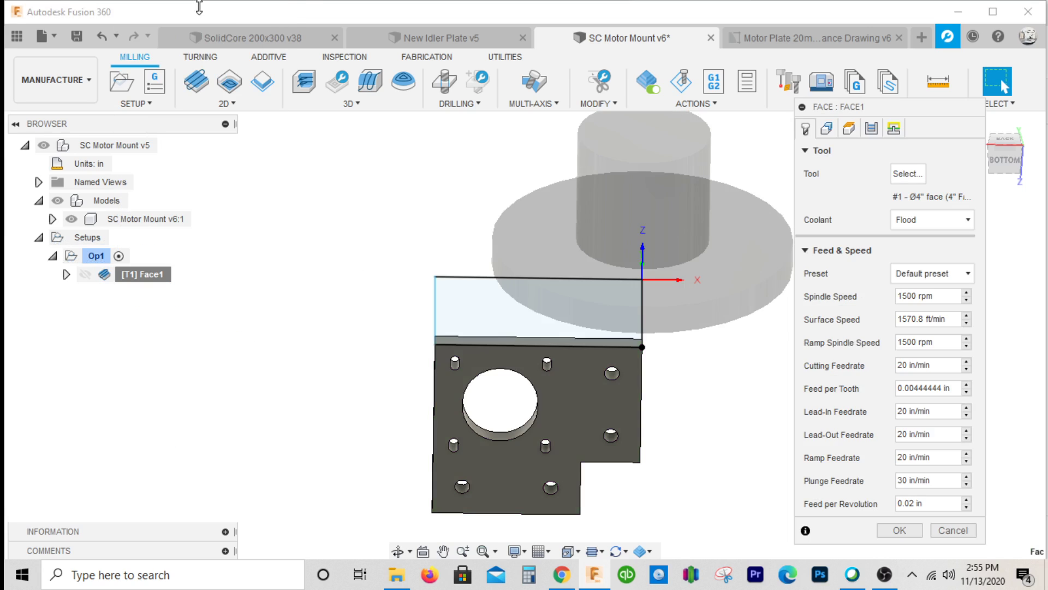
pyautogui.click(894, 128)
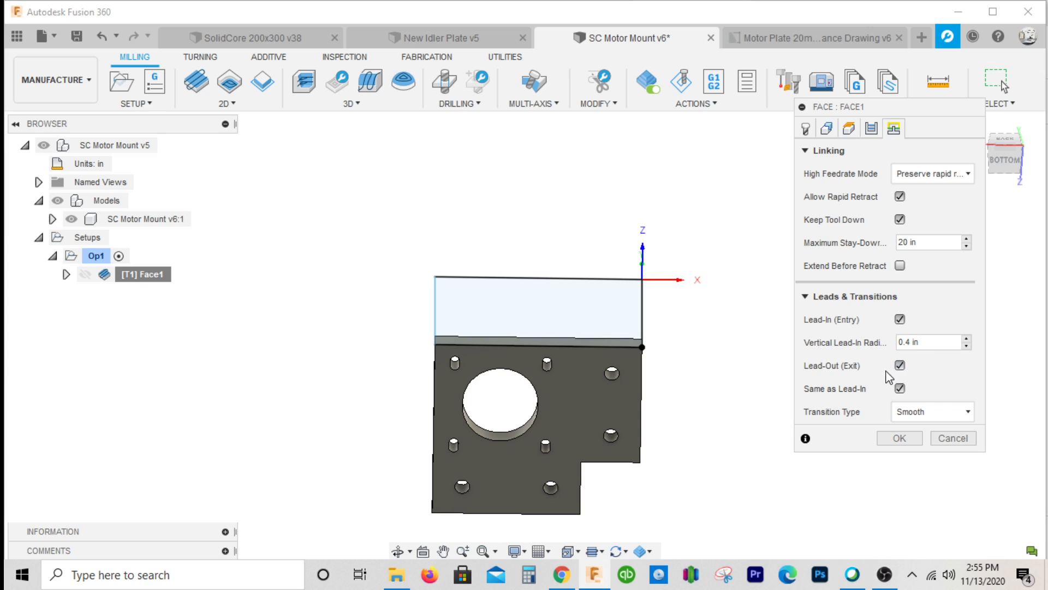
pyautogui.click(871, 128)
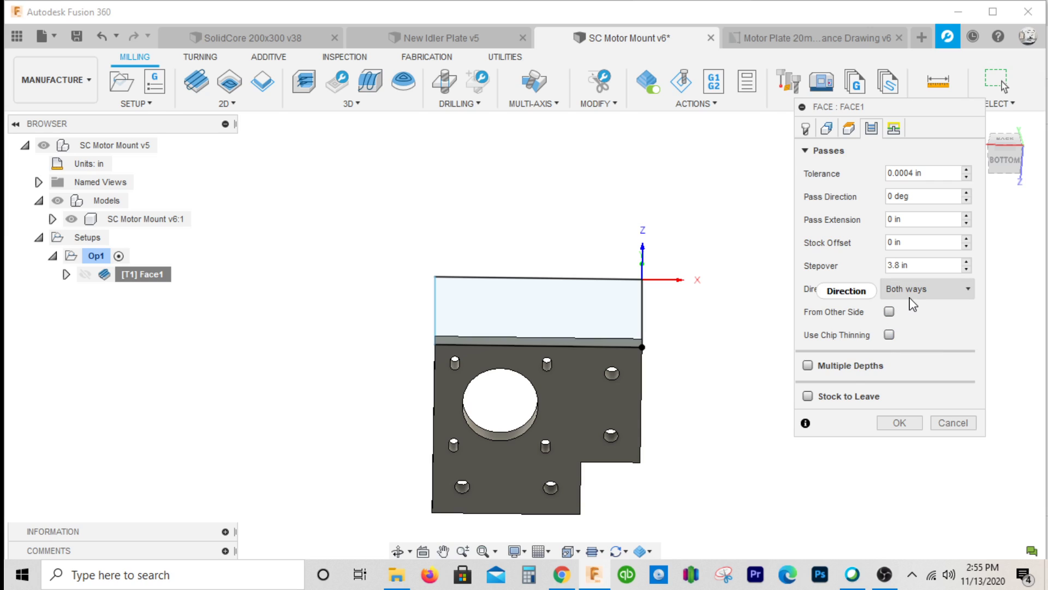
pyautogui.click(895, 127)
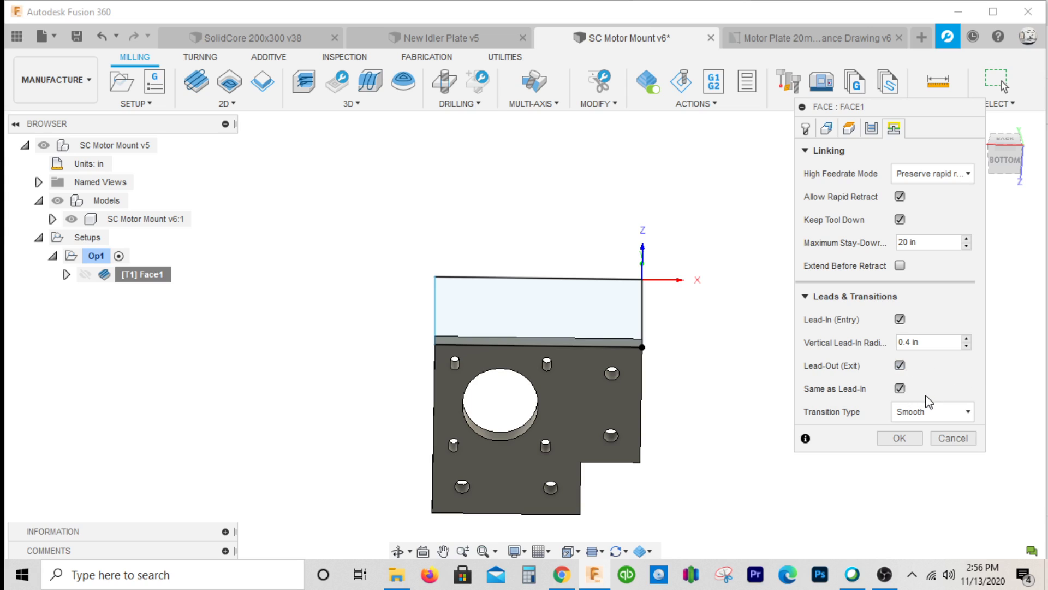
pyautogui.click(901, 366)
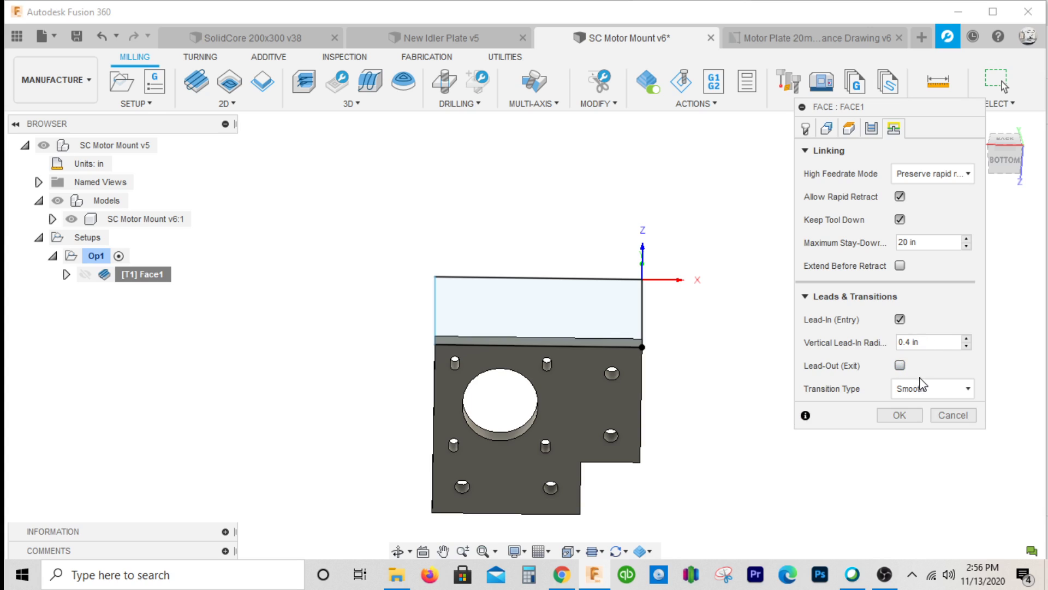
pyautogui.click(900, 365)
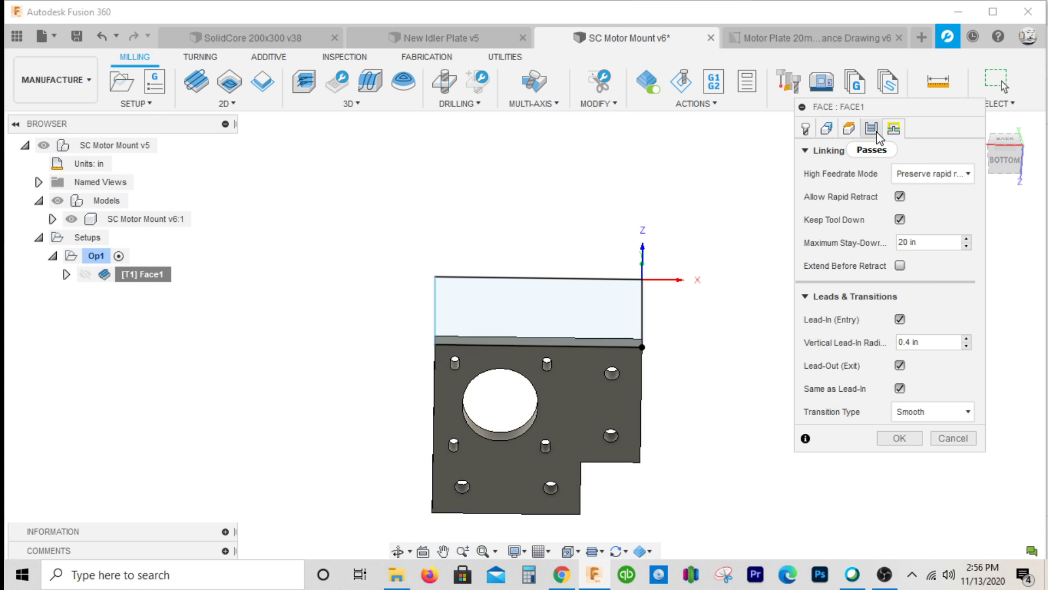
pyautogui.click(871, 128)
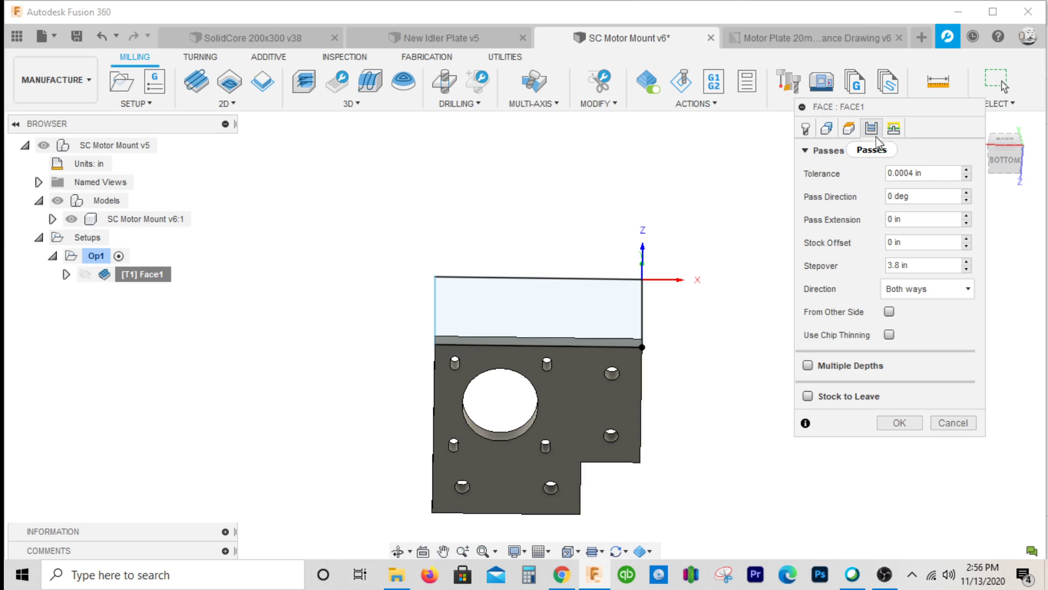
pyautogui.click(898, 422)
pyautogui.click(996, 167)
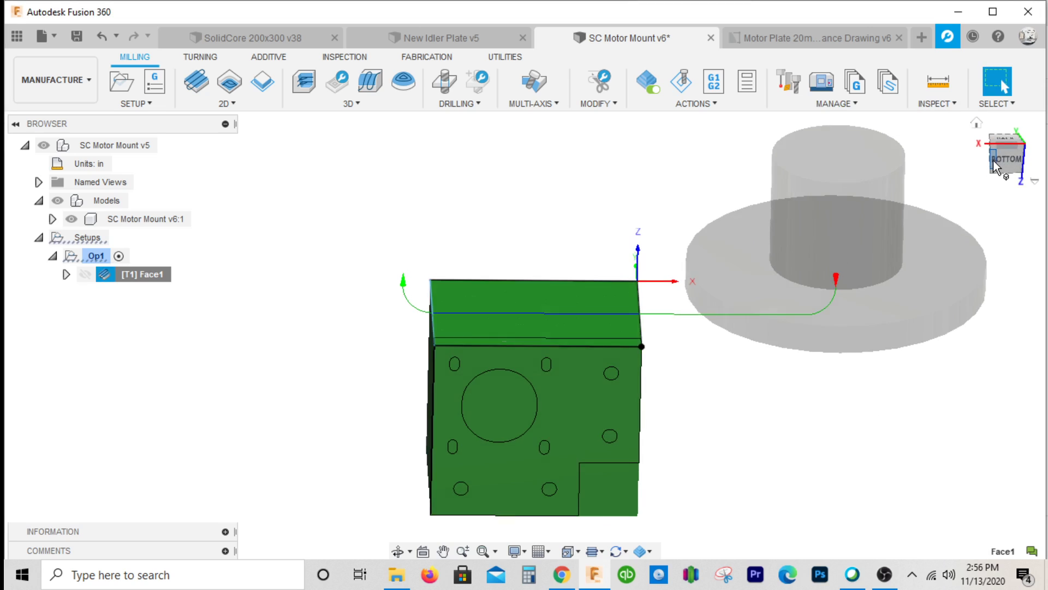
pyautogui.click(1016, 154)
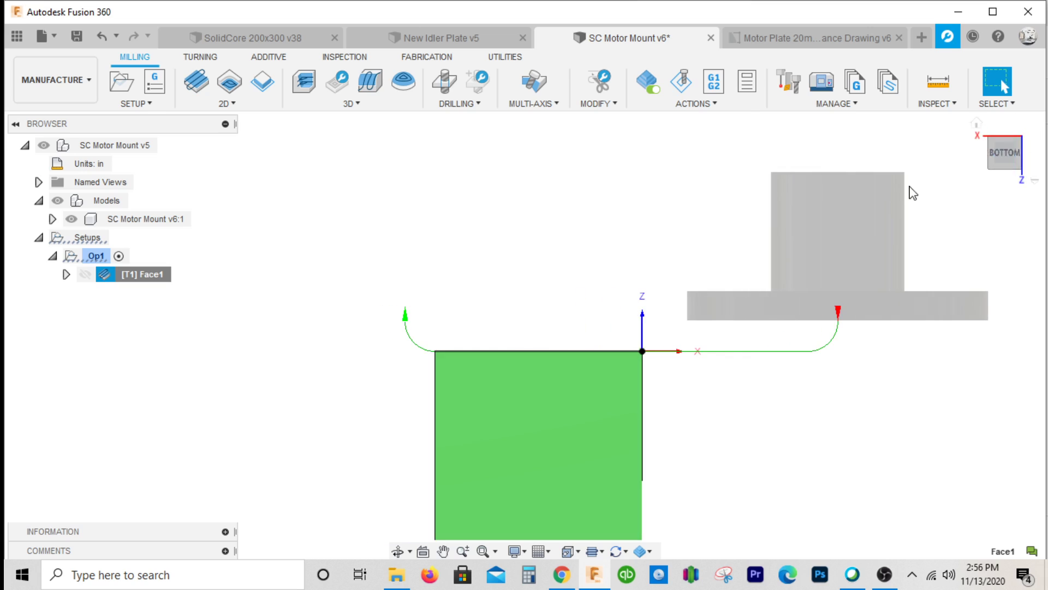
# - Rename the facing operation as Face
pyautogui.click(157, 278)
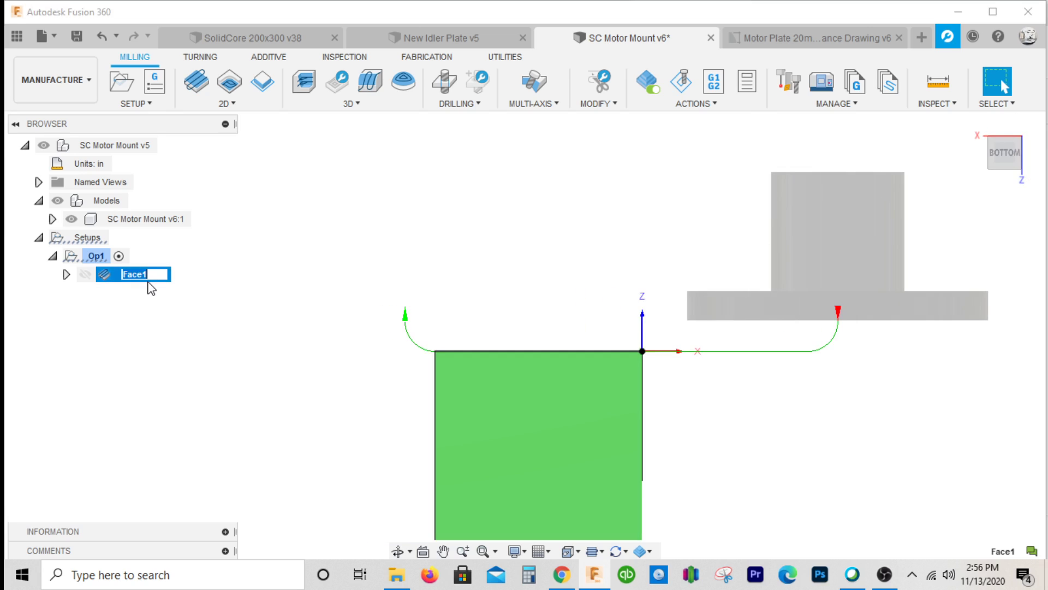
pyautogui.write('F')
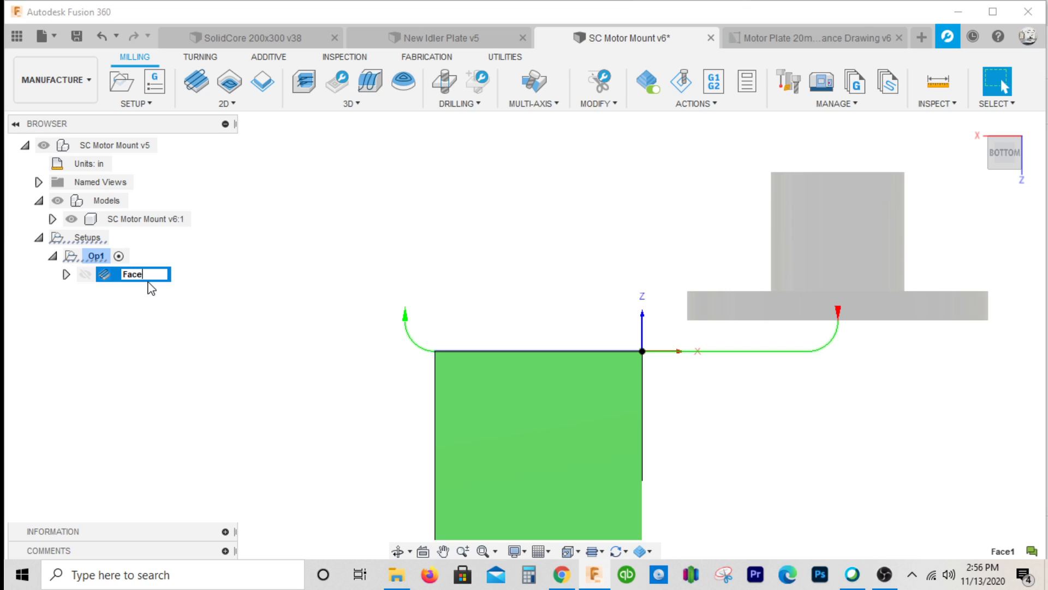
pyautogui.write('ace')
pyautogui.press('Return')
# - Simulate the Face toolpath, play it through and close the simulation
pyautogui.rightClick(112, 277)
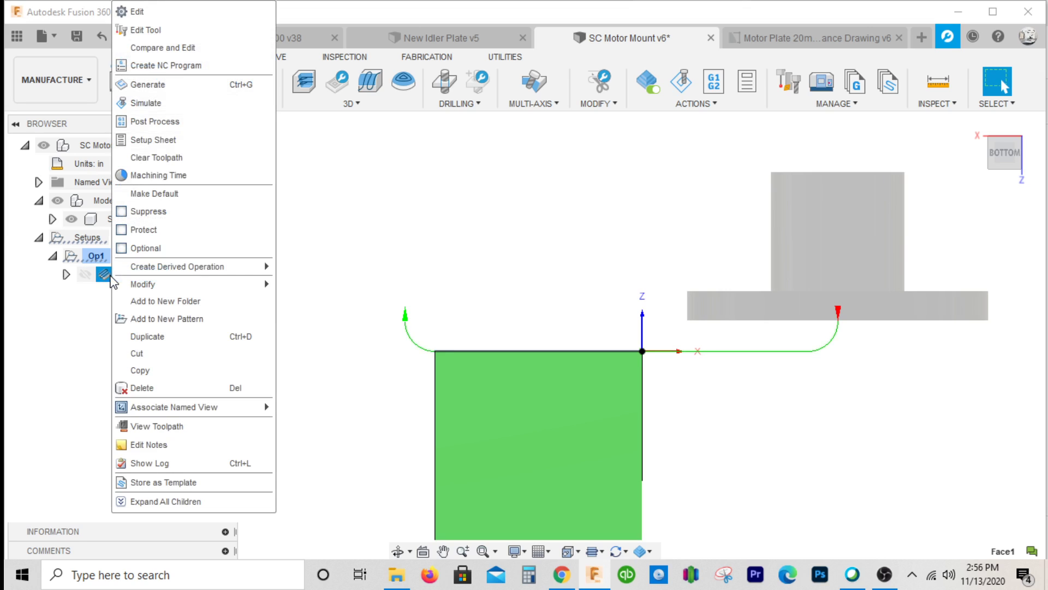
pyautogui.click(426, 183)
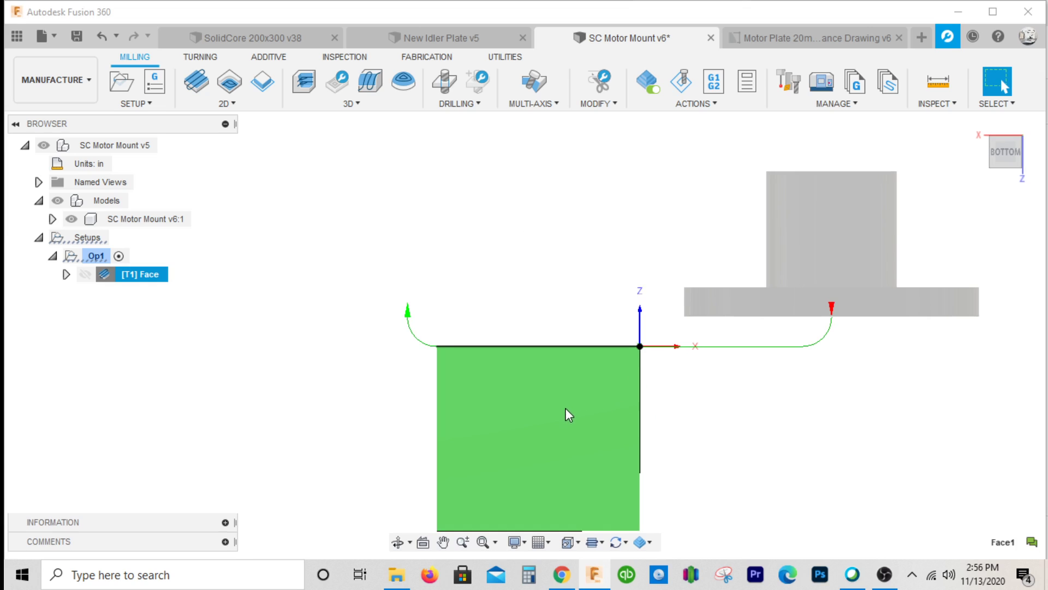
pyautogui.click(519, 491)
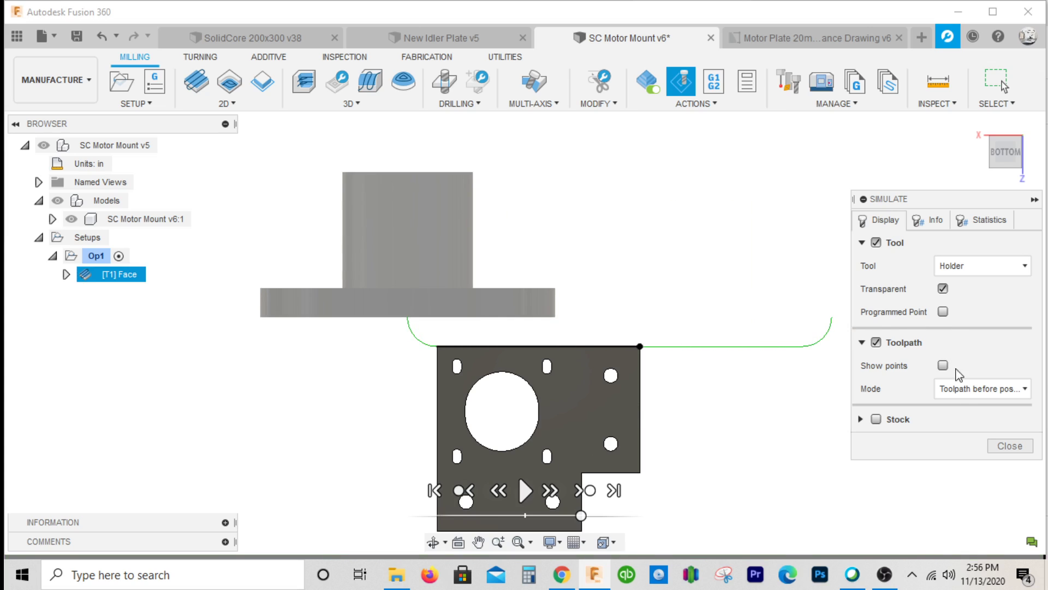
pyautogui.click(995, 447)
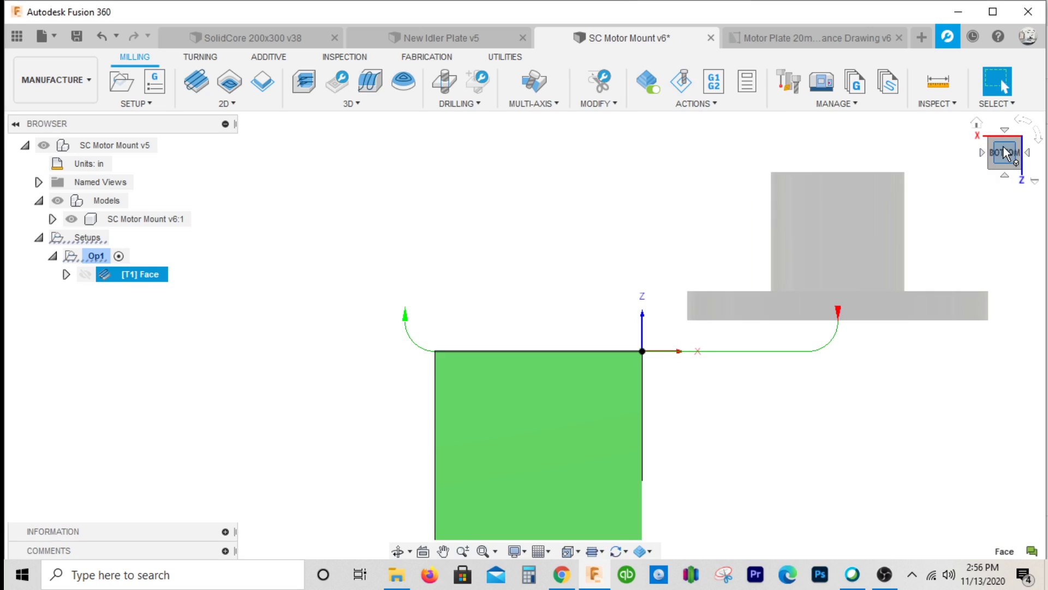
# - Start a 2D Contour operation in Op1 and create a new flat end mill in the local Library for it
pyautogui.moveTo(1001, 152)
pyautogui.mouseDown()
pyautogui.moveTo(999, 179)
pyautogui.moveTo(1001, 168)
pyautogui.mouseUp()
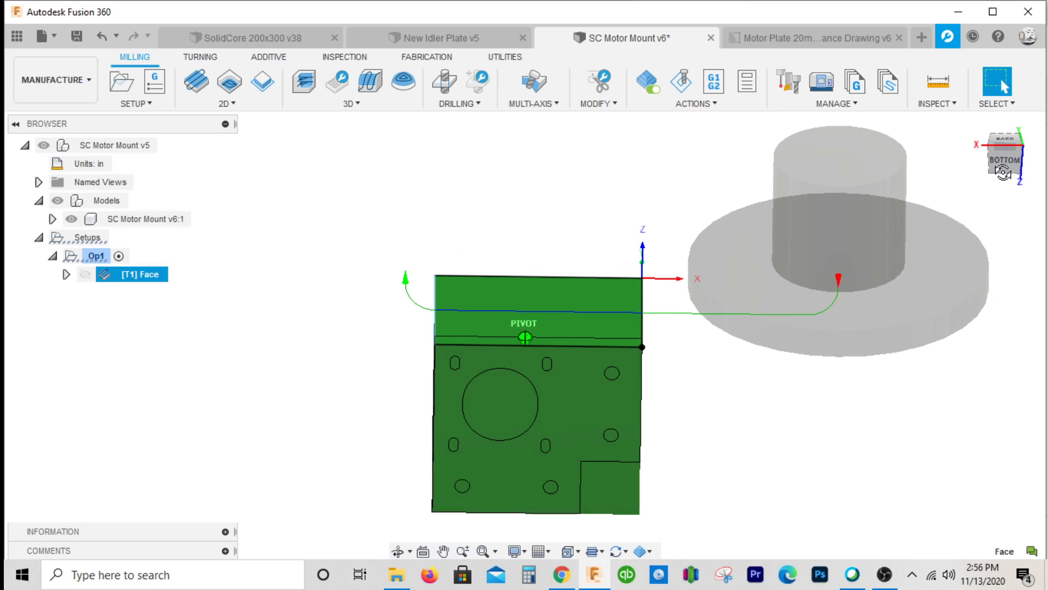
pyautogui.click(226, 103)
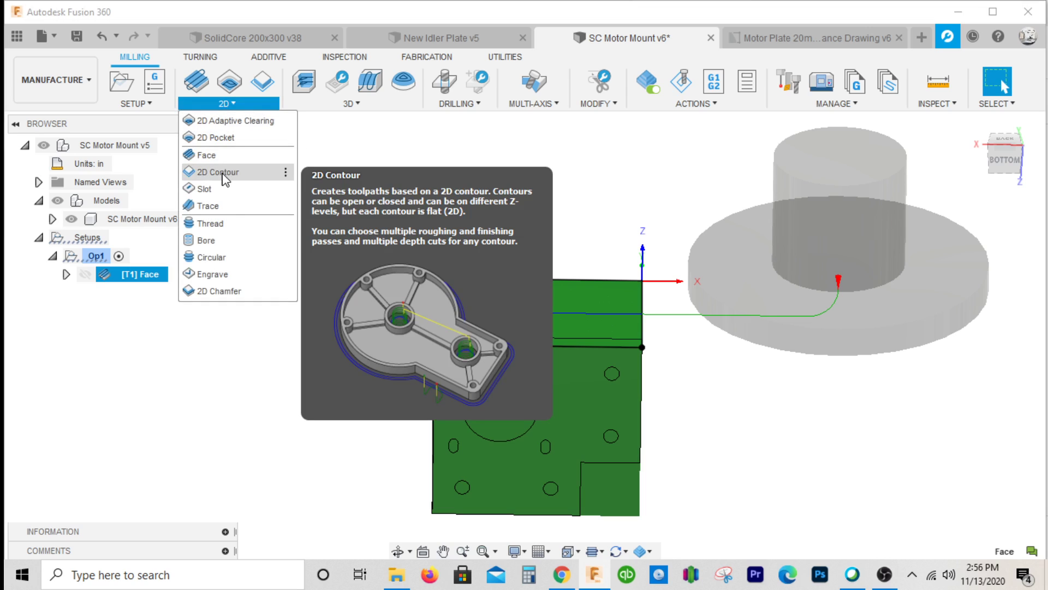
pyautogui.click(221, 172)
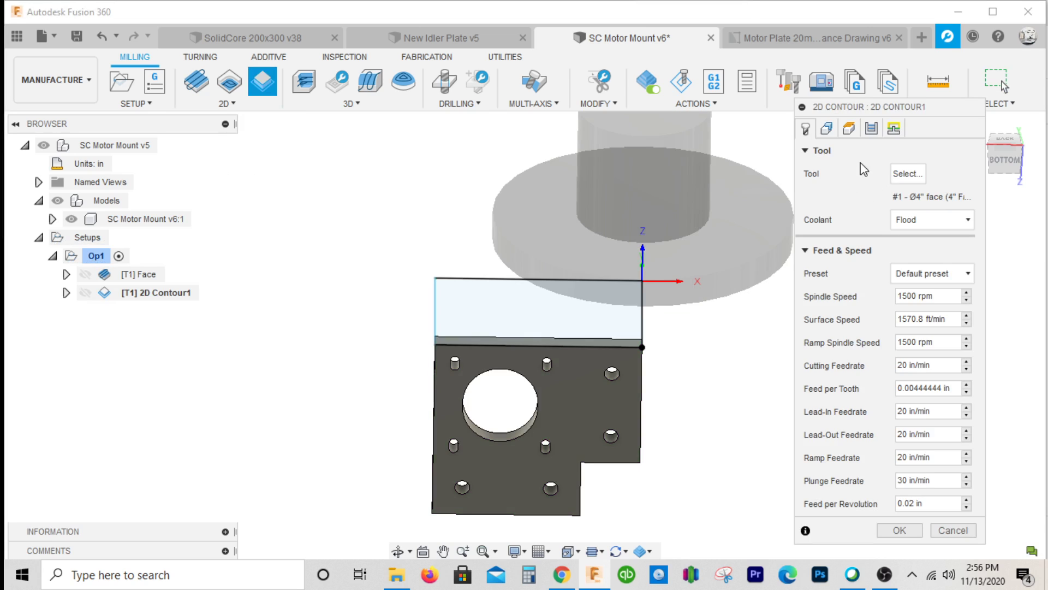
pyautogui.click(893, 173)
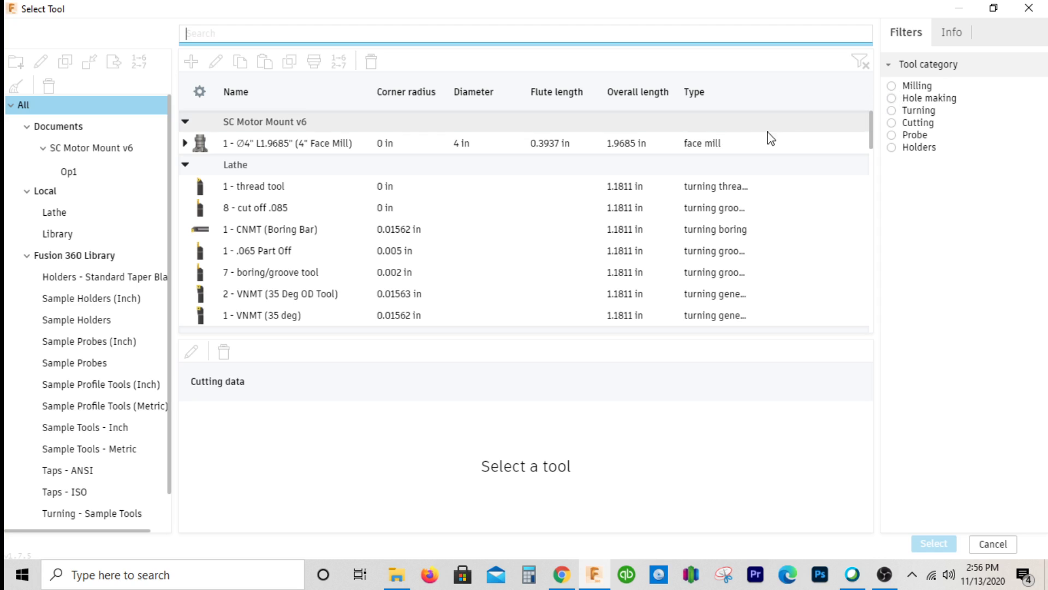
pyautogui.click(127, 237)
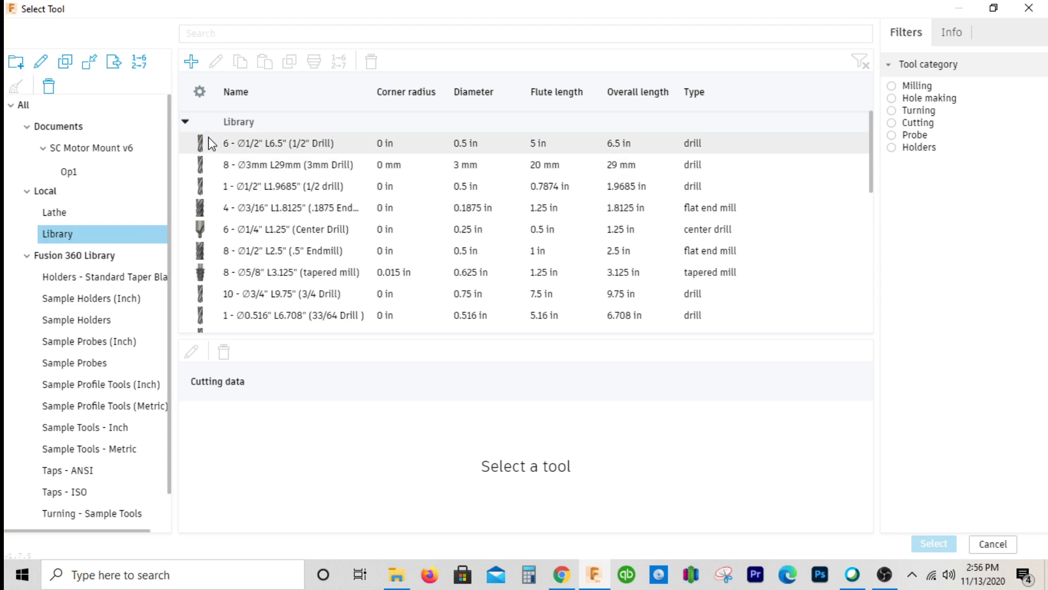
pyautogui.click(193, 64)
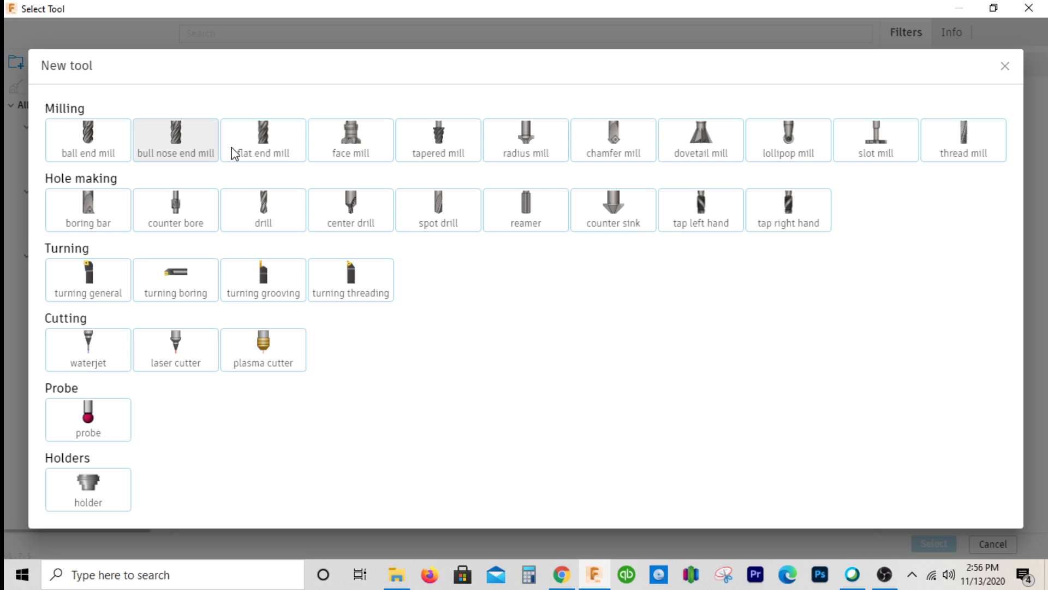
pyautogui.click(253, 140)
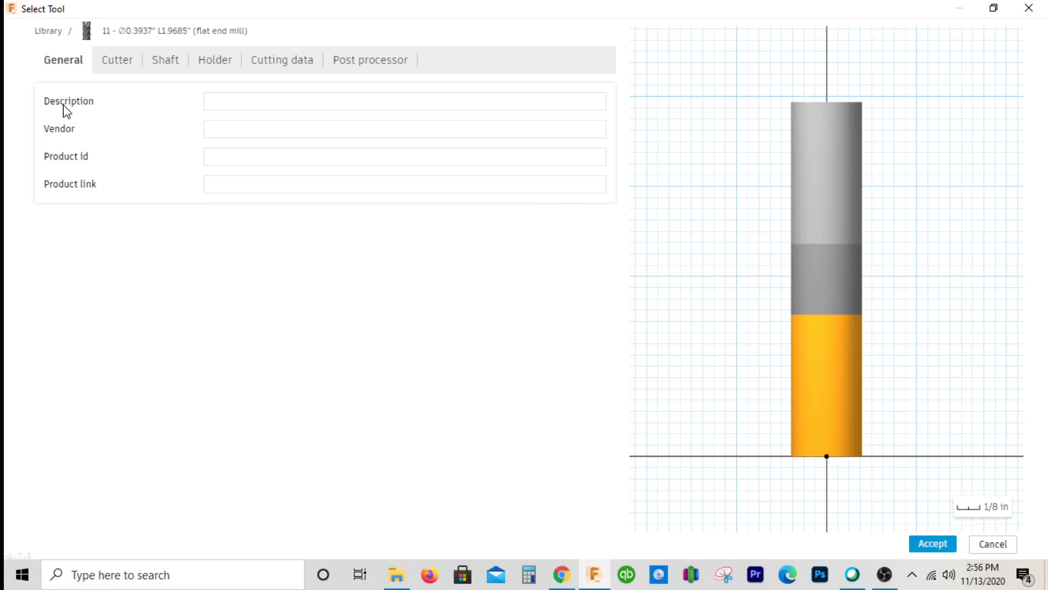
# - Enter 1" Endmill 2.5 Flute Long as the new flat end mill's description
pyautogui.click(228, 99)
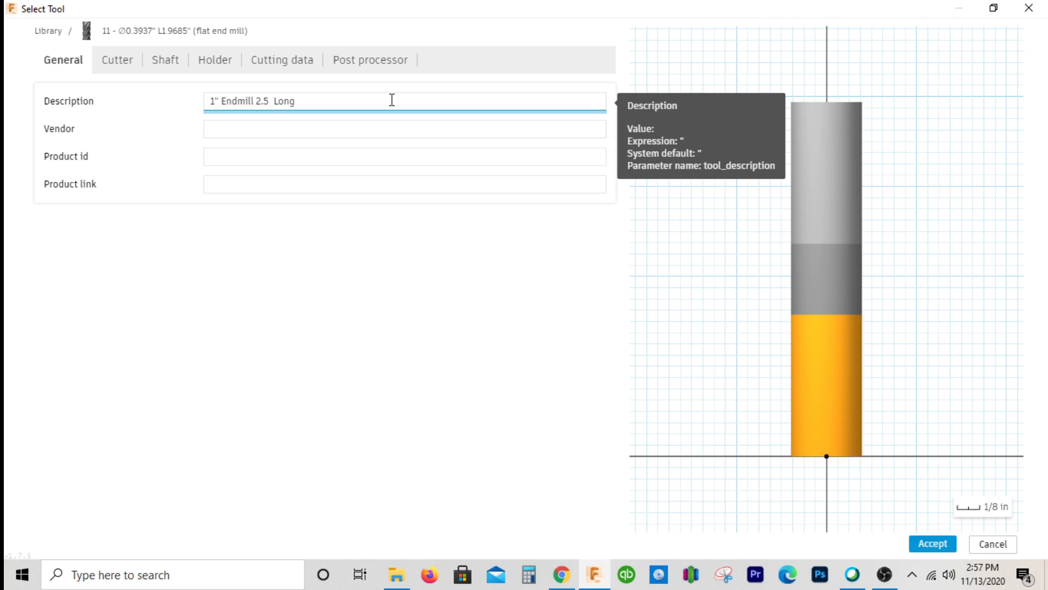
pyautogui.write('Flute')
pyautogui.press('Return')
pyautogui.click(344, 103)
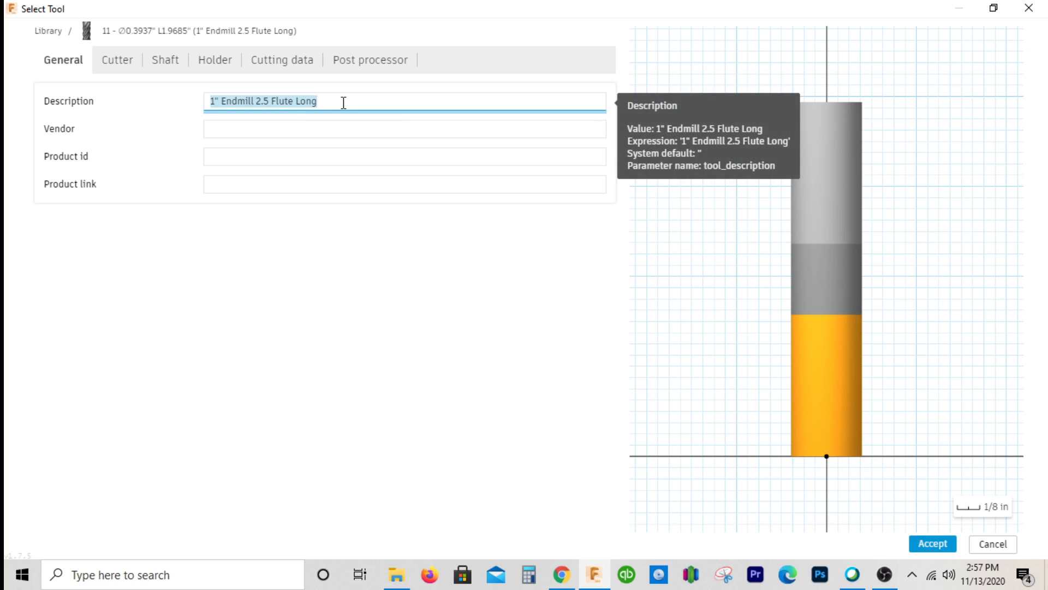
# - Change the new flat end mill's description to 1" Endmill 2.5 Flute Length
pyautogui.click(343, 103)
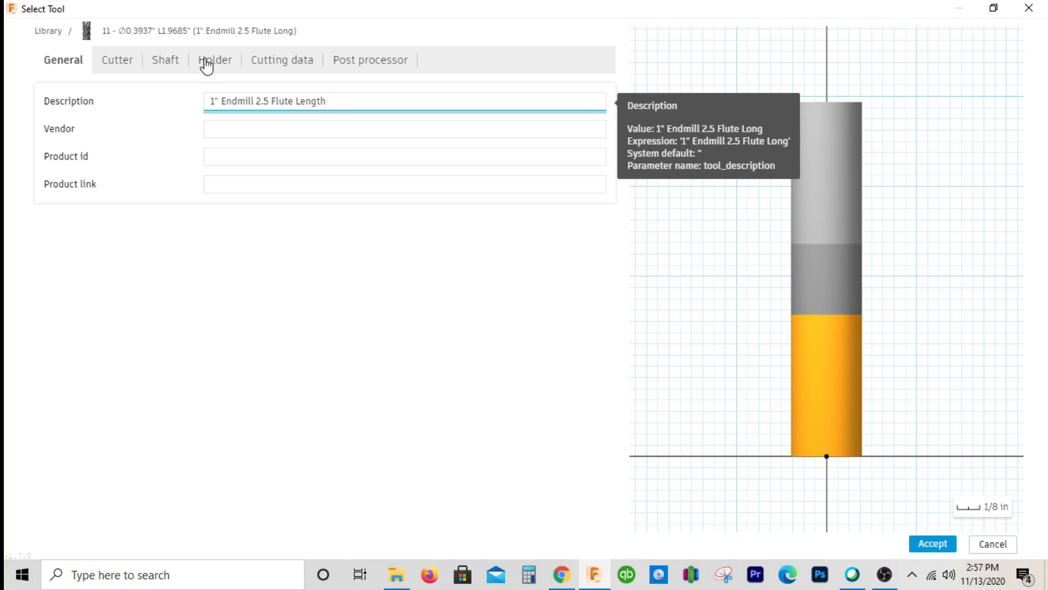
pyautogui.click(110, 60)
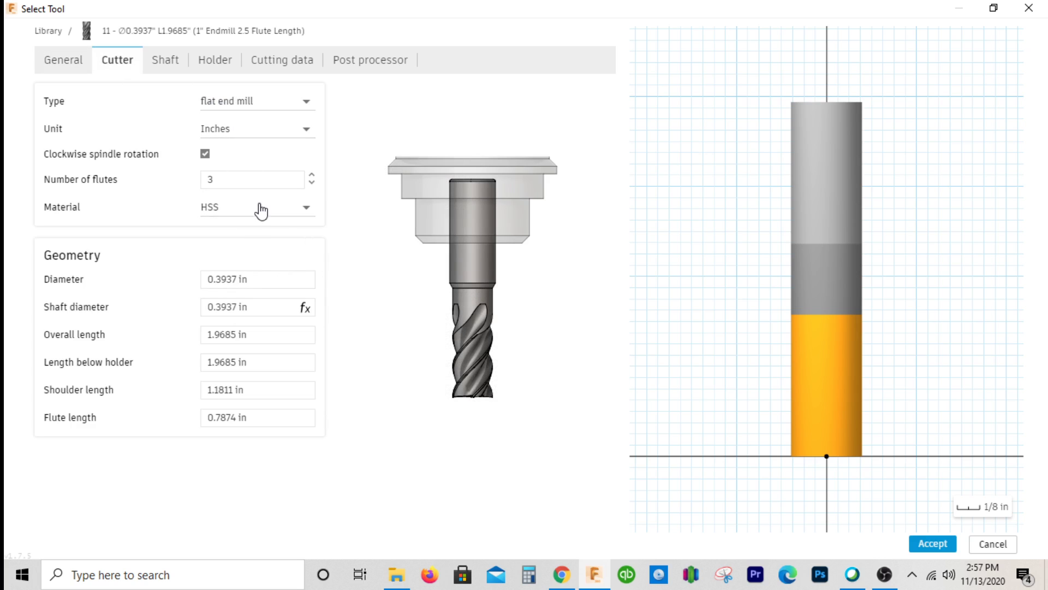
# - Set the end mill's number of flutes to 2 and its cutter diameter to 1 in
pyautogui.click(314, 183)
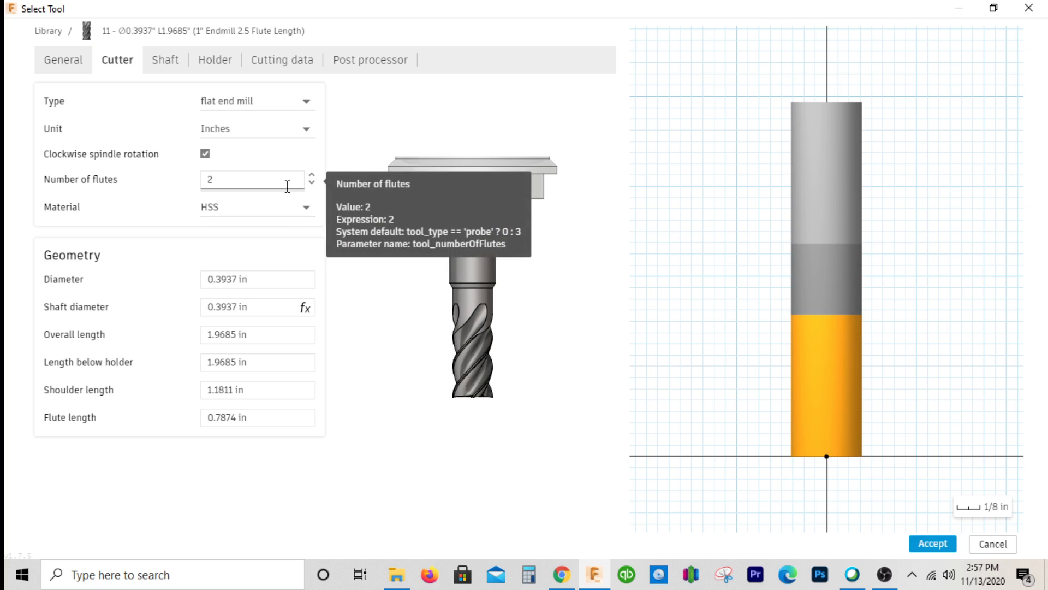
pyautogui.click(276, 279)
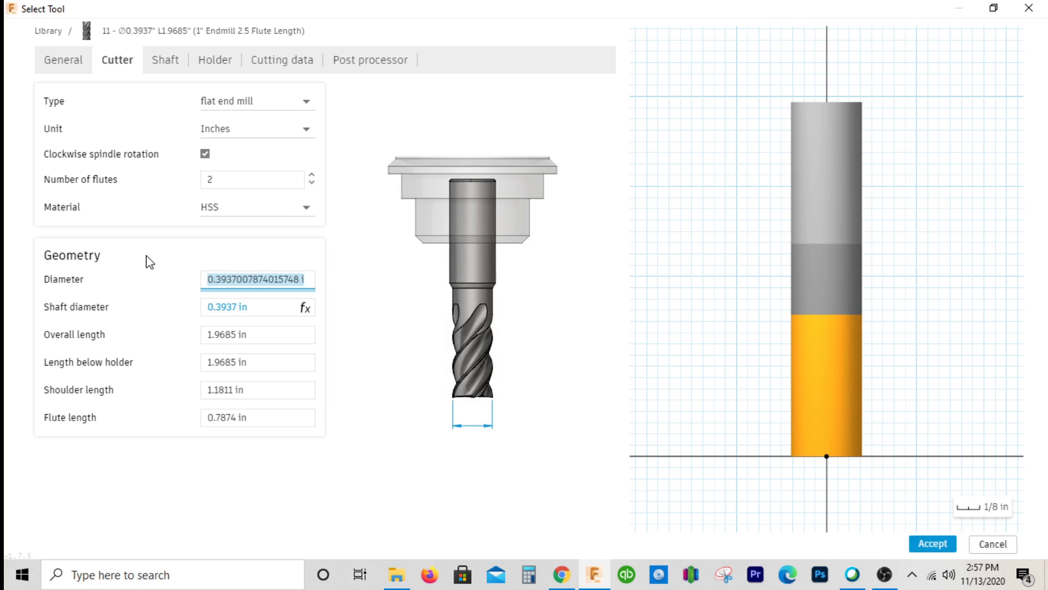
pyautogui.write('1')
pyautogui.press('Tab')
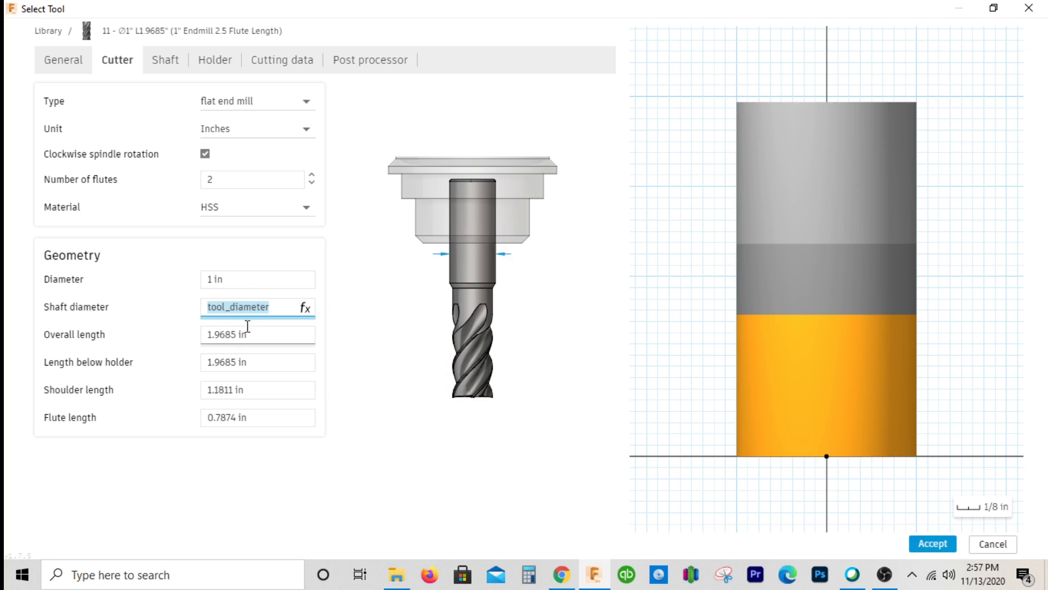
# - Replace the end mill's shaft diameter expression with a value of 2.5 in
pyautogui.moveTo(280, 308)
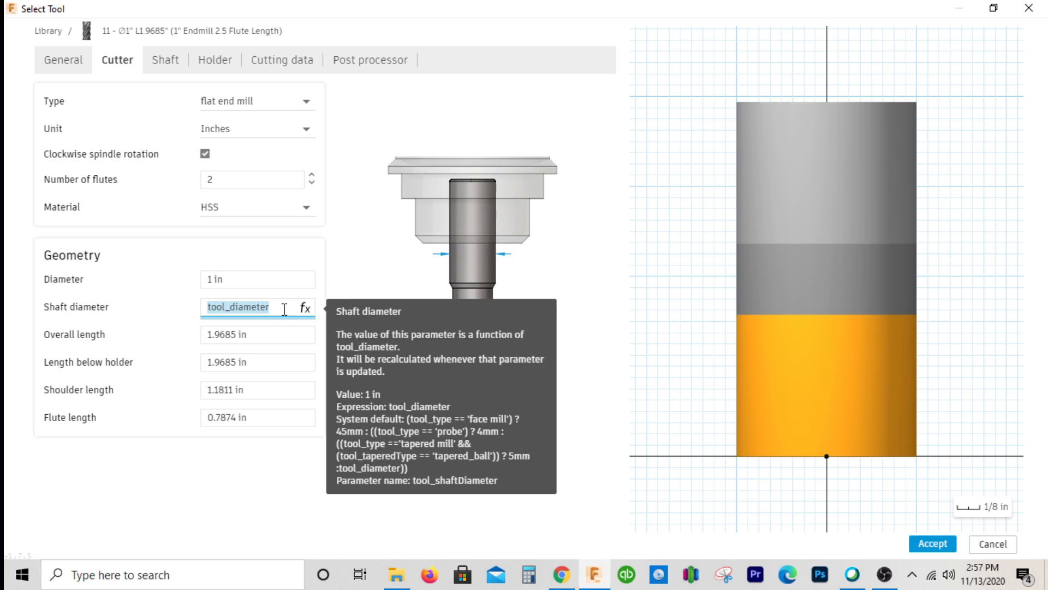
pyautogui.click(286, 309)
pyautogui.moveTo(285, 309); pyautogui.dragTo(180, 317)
pyautogui.write('2.5')
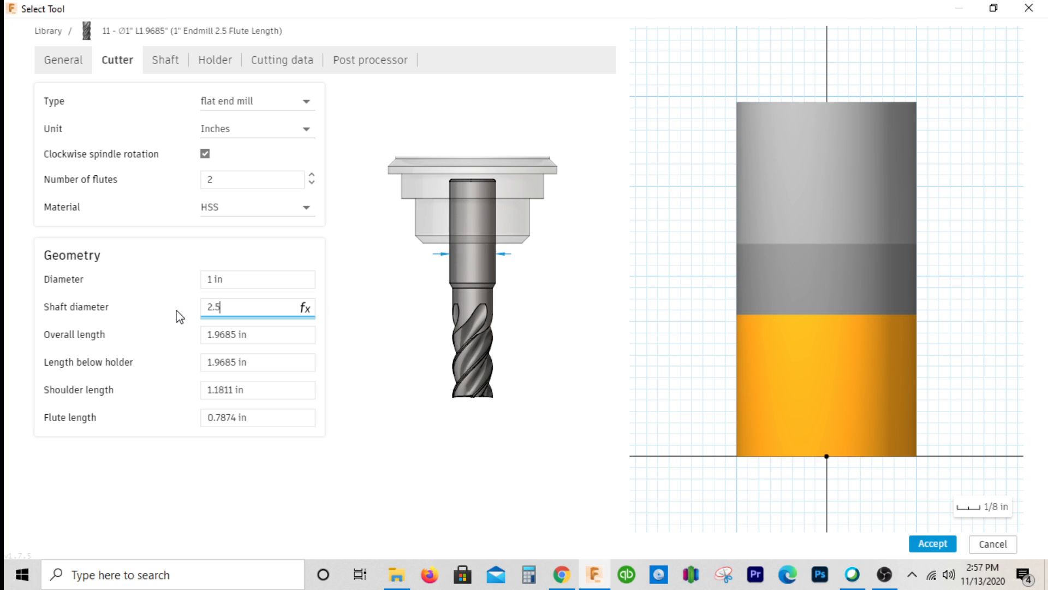
pyautogui.press('Tab')
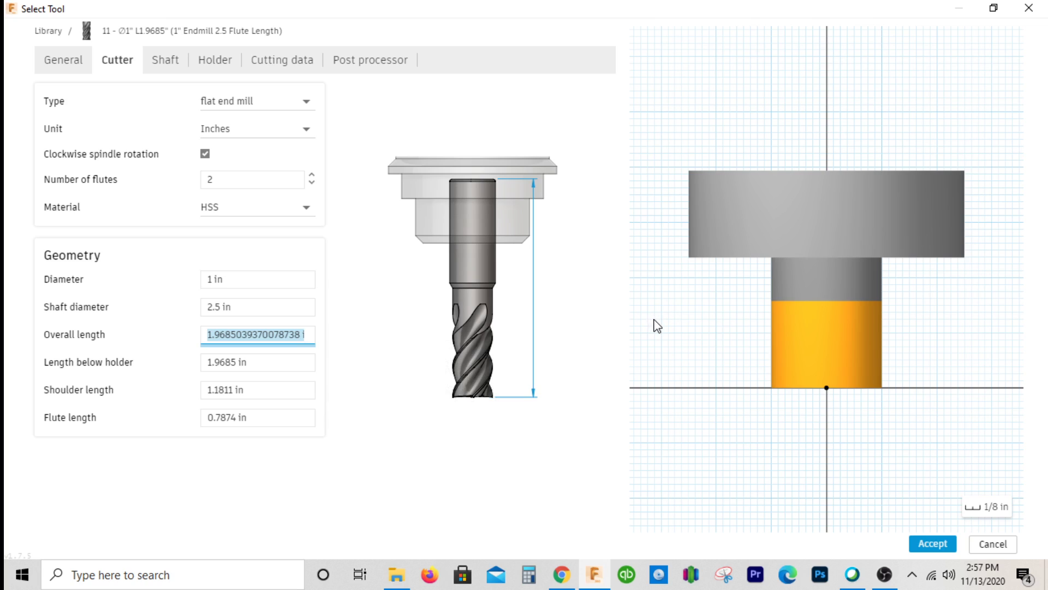
# - Set the end mill's overall length to 4 in and its length below holder to 2.75 in
pyautogui.write('4')
pyautogui.press('Tab')
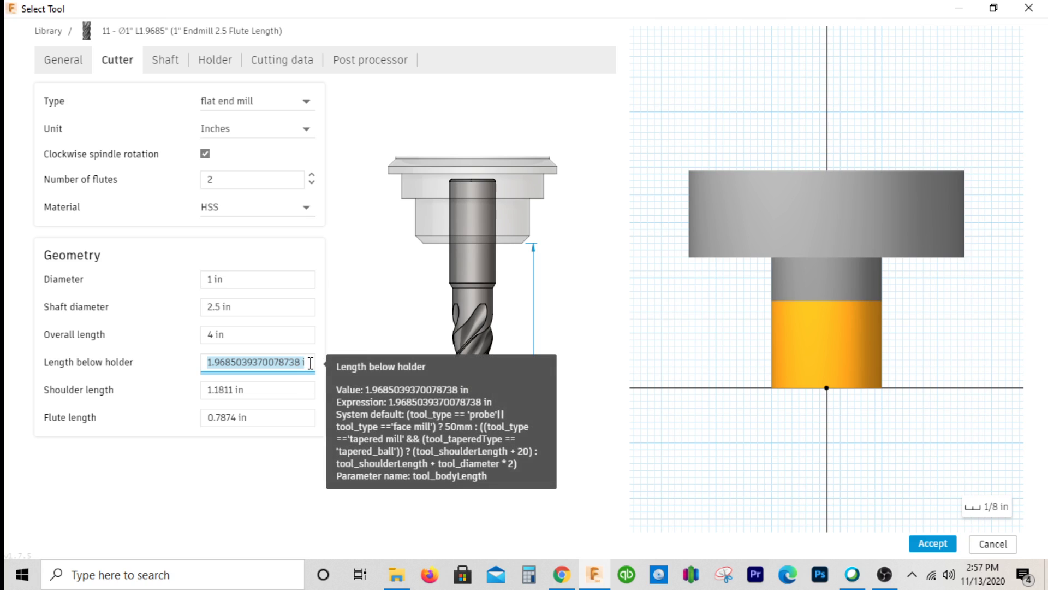
pyautogui.write('2.75')
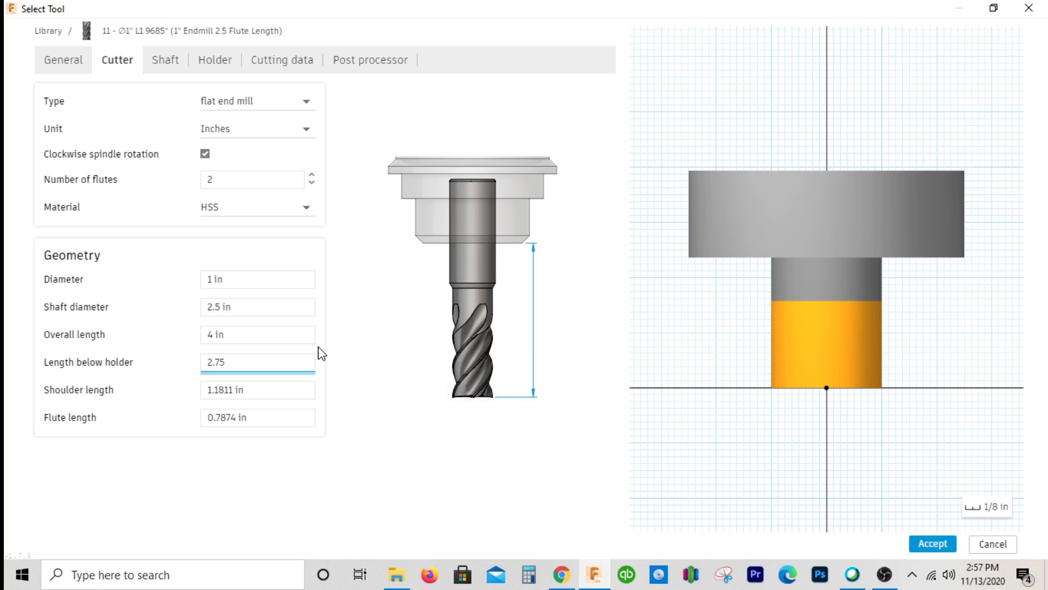
pyautogui.press('Tab')
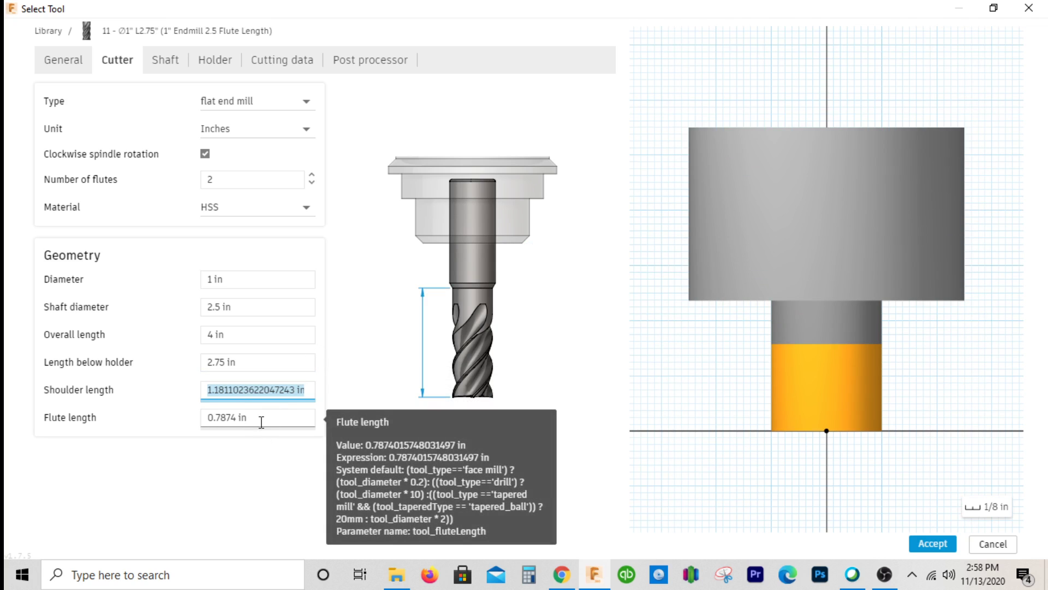
# - Set the end mill's flute length to 2.5 in
pyautogui.press('Tab')
pyautogui.moveTo(257, 419); pyautogui.dragTo(389, 419)
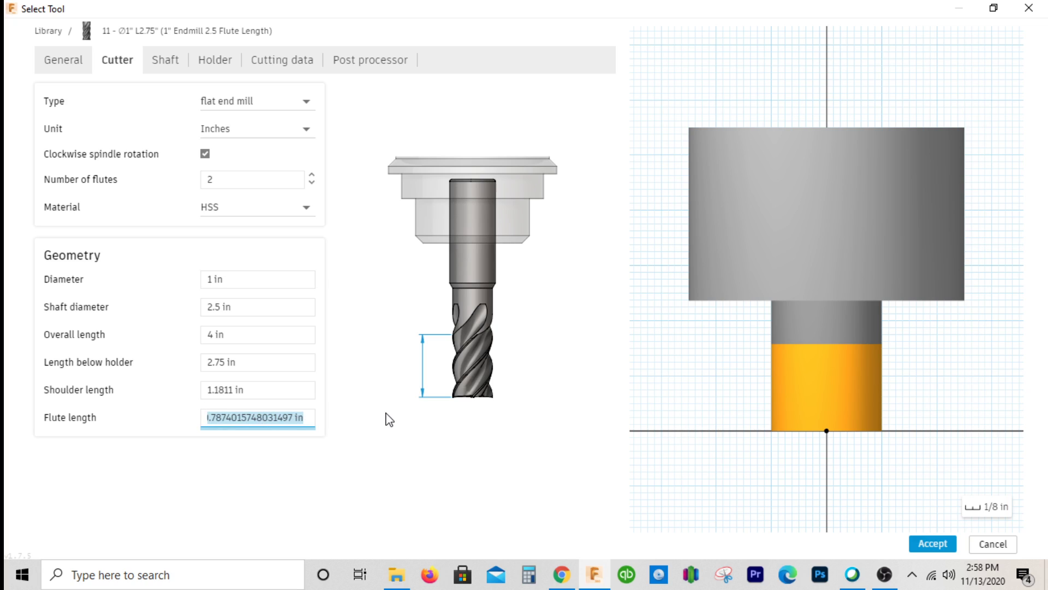
pyautogui.write('2.5')
pyautogui.press('Return')
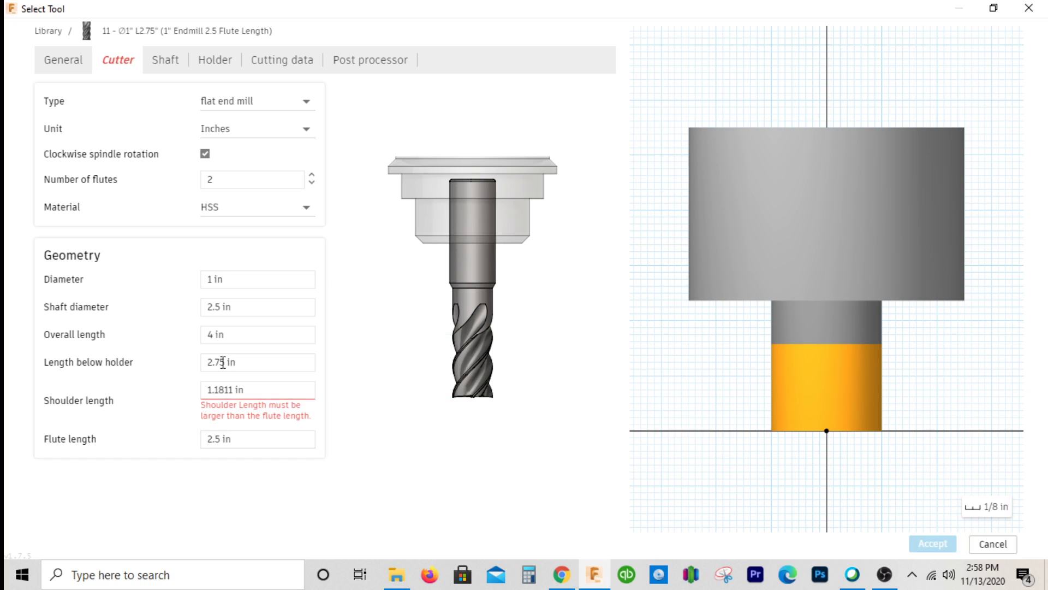
# - Set the end mill's shaft diameter to 3 in
pyautogui.click(257, 303)
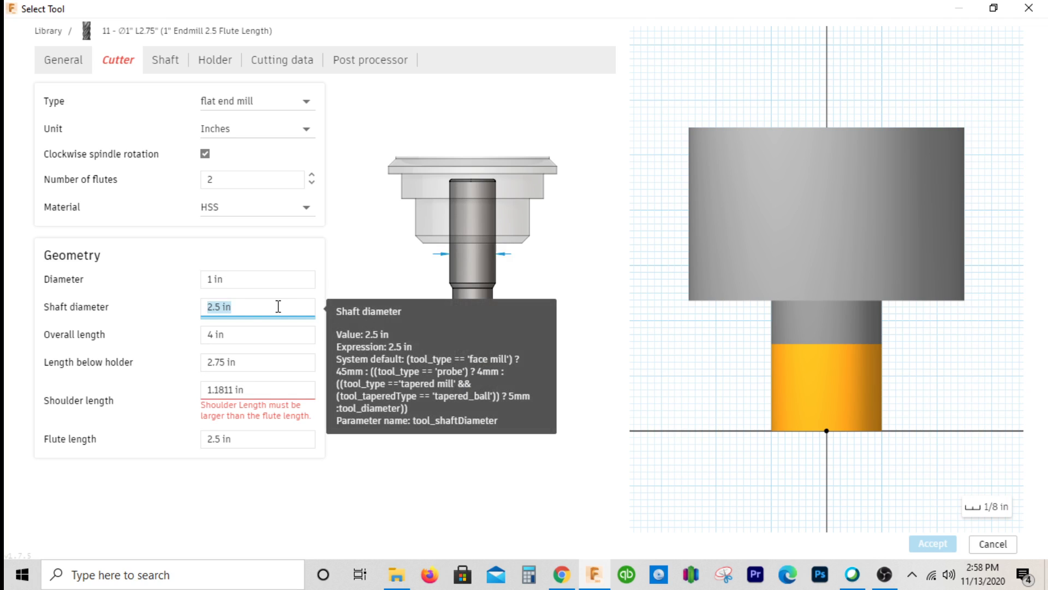
pyautogui.click(269, 307)
pyautogui.moveTo(233, 310); pyautogui.dragTo(190, 316)
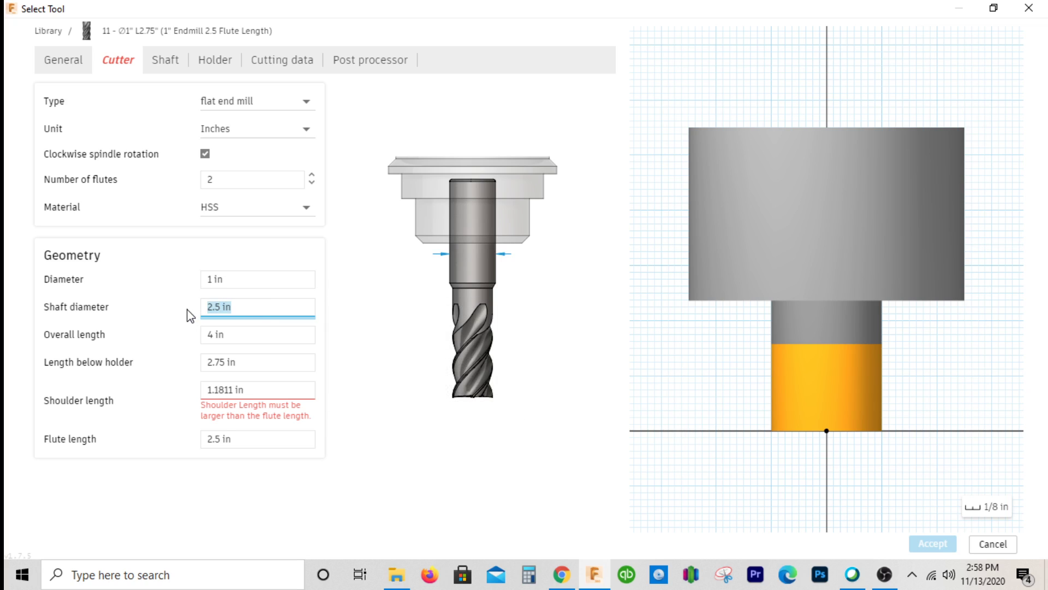
pyautogui.write('3')
pyautogui.press('Tab')
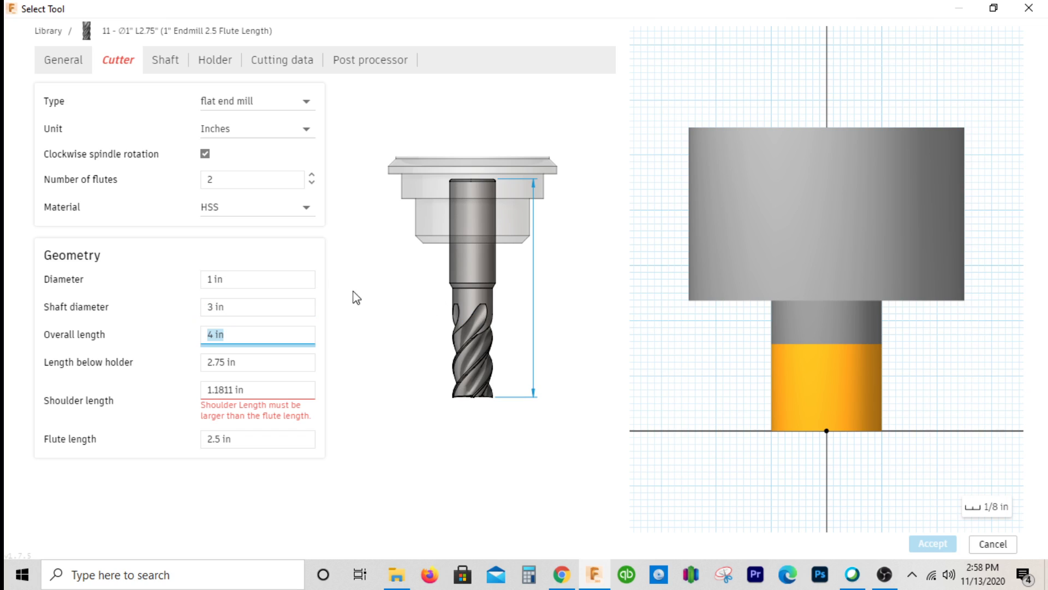
# - Set the end mill's shaft diameter to 4 in and its overall length to 6 in
pyautogui.click(273, 301)
pyautogui.write('4')
pyautogui.press('Tab')
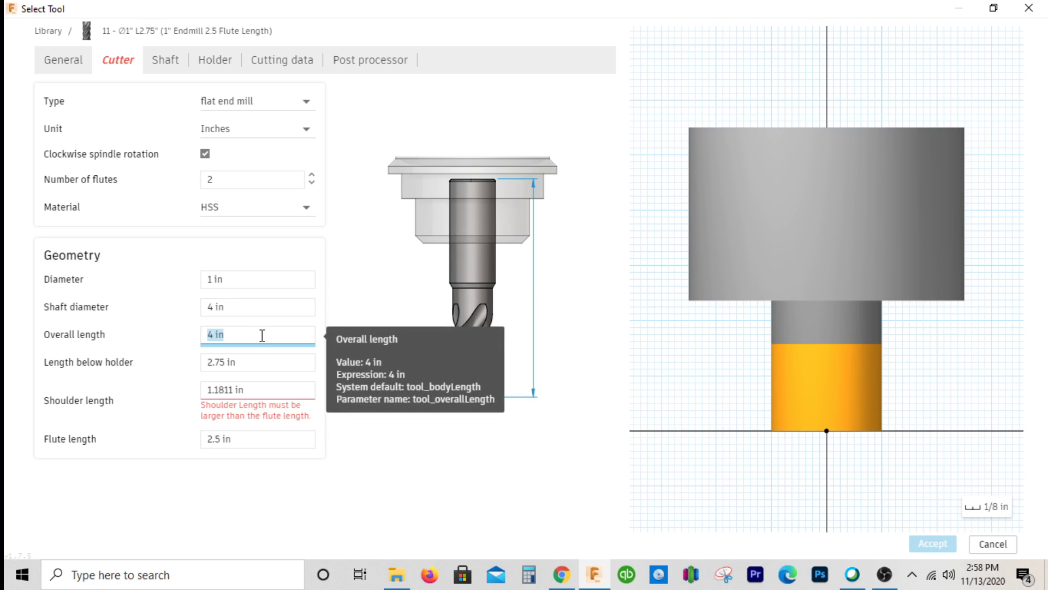
pyautogui.write('6')
pyautogui.press('Tab')
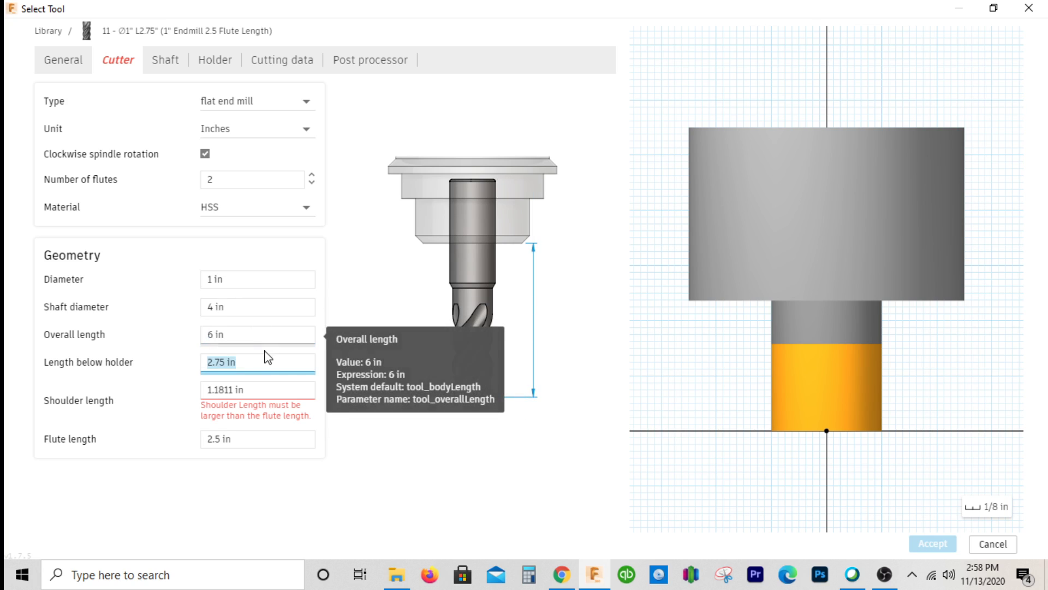
# - Set the end mill's shoulder length to 4 in
pyautogui.click(282, 386)
pyautogui.click(292, 362)
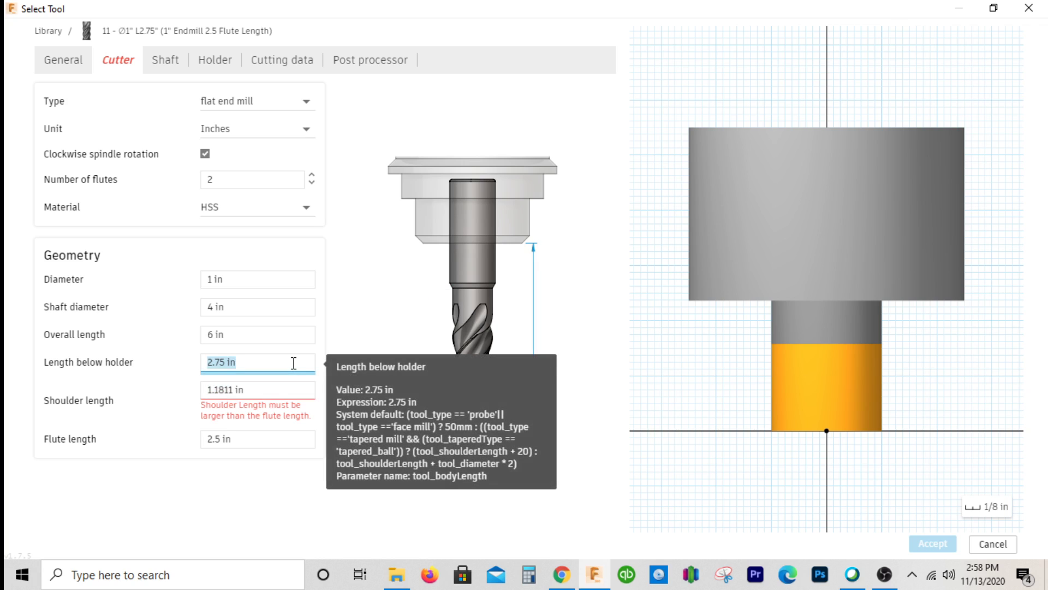
pyautogui.click(293, 390)
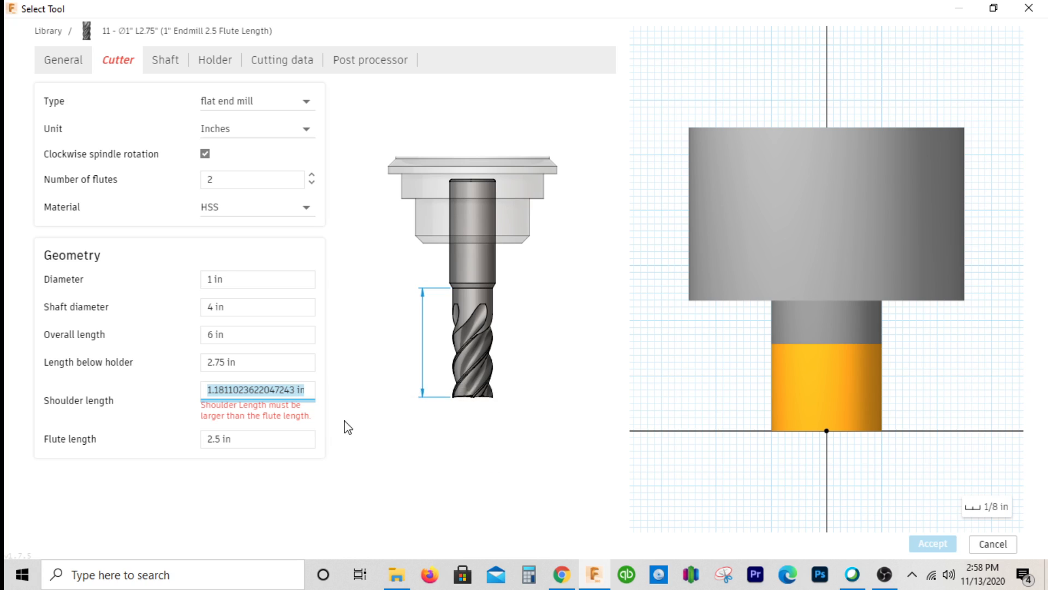
pyautogui.click(298, 307)
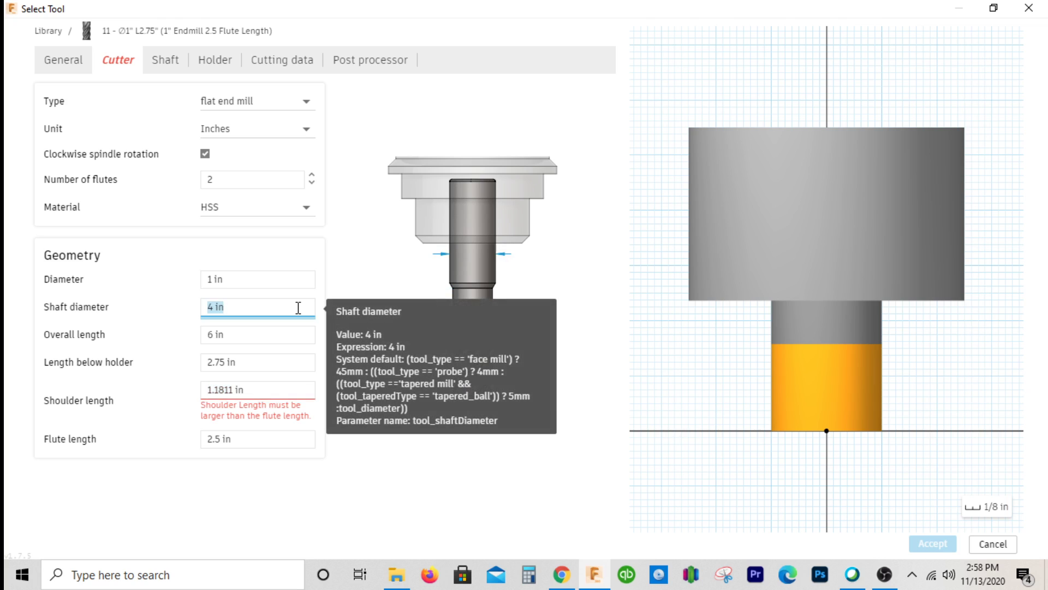
pyautogui.click(289, 389)
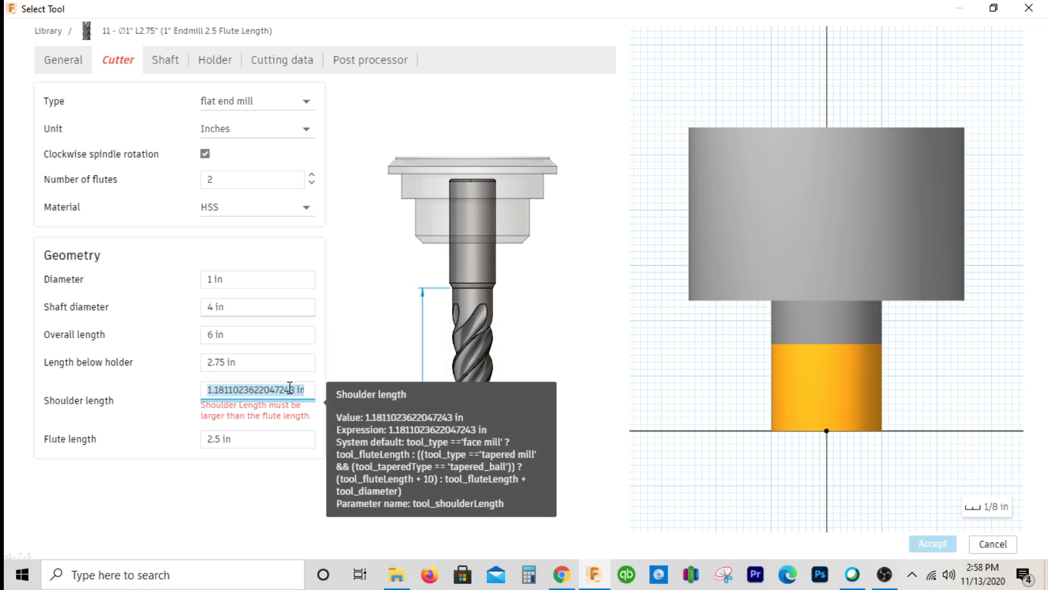
pyautogui.write('4.')
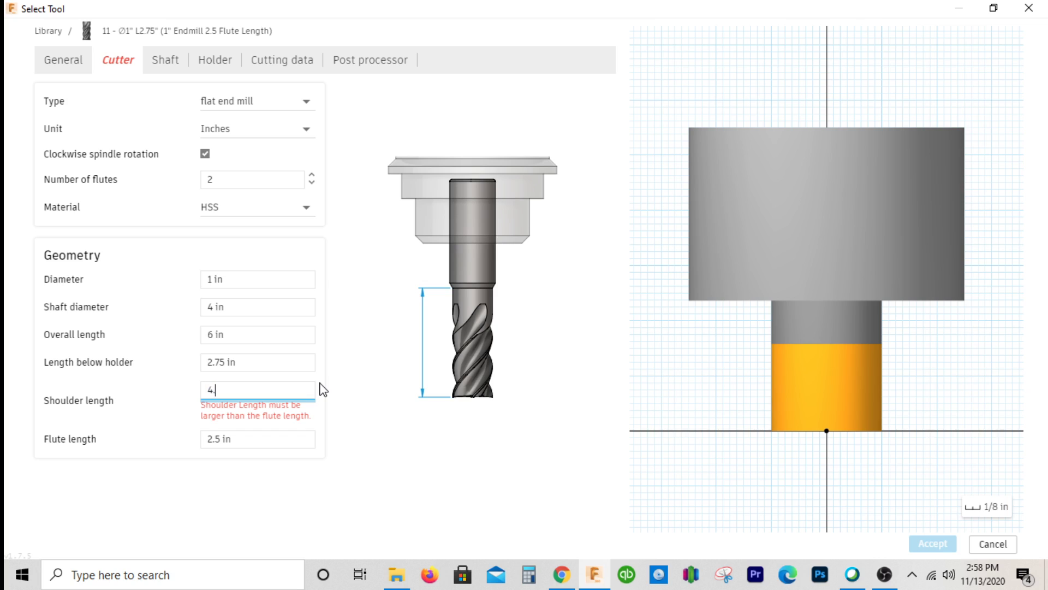
pyautogui.press('Tab')
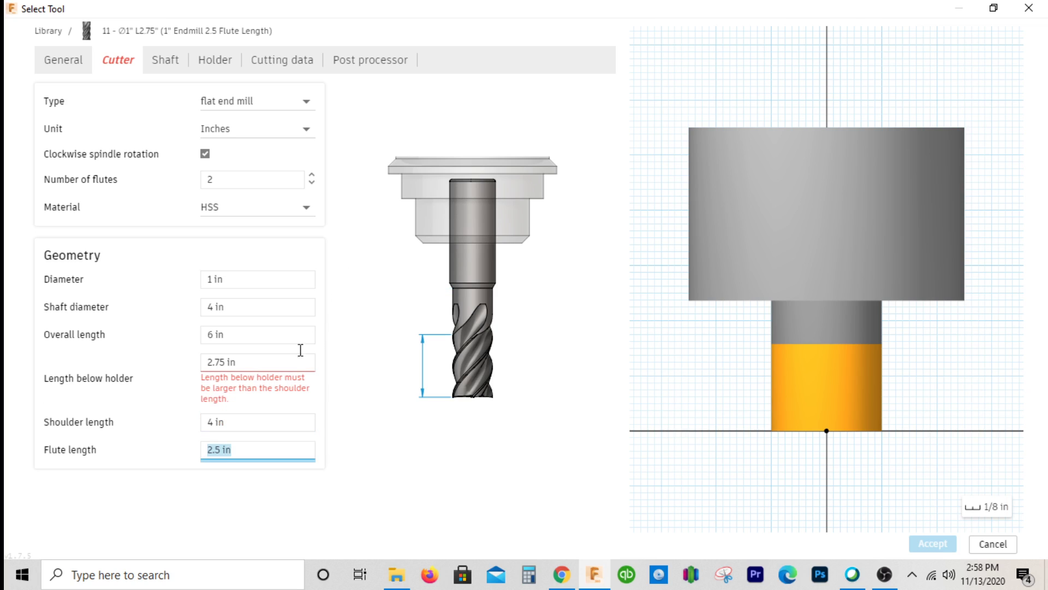
# - Set the end mill's shoulder length to 2.75 in
pyautogui.click(261, 360)
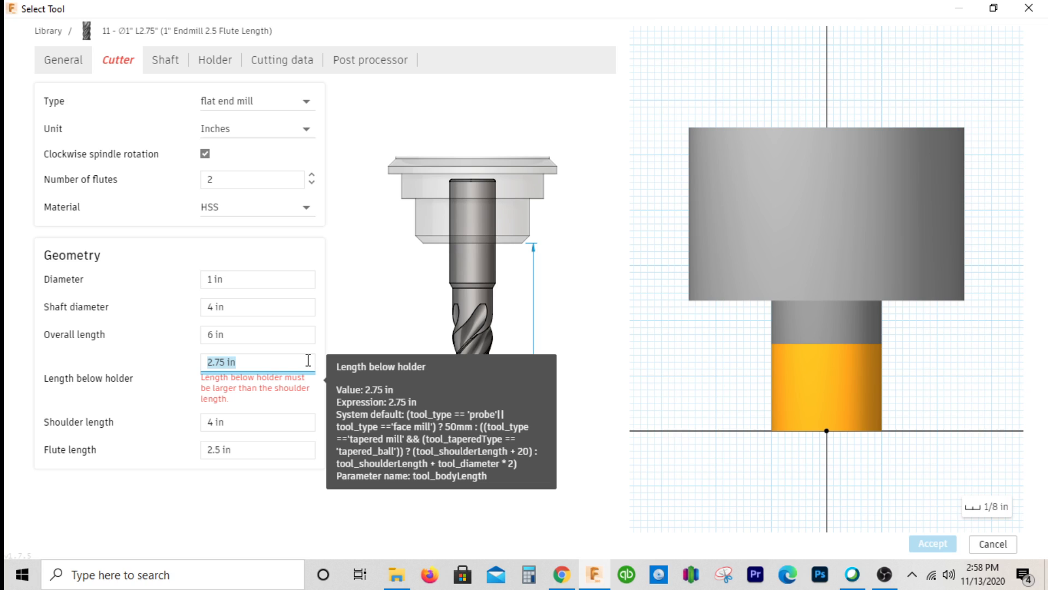
pyautogui.click(276, 424)
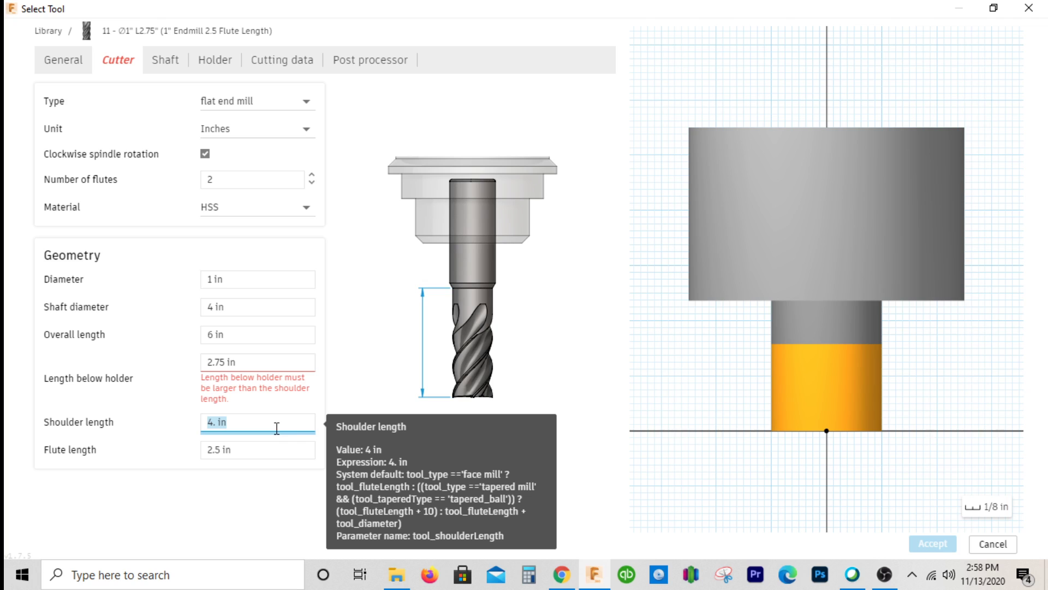
pyautogui.write('2.75')
pyautogui.press('Tab')
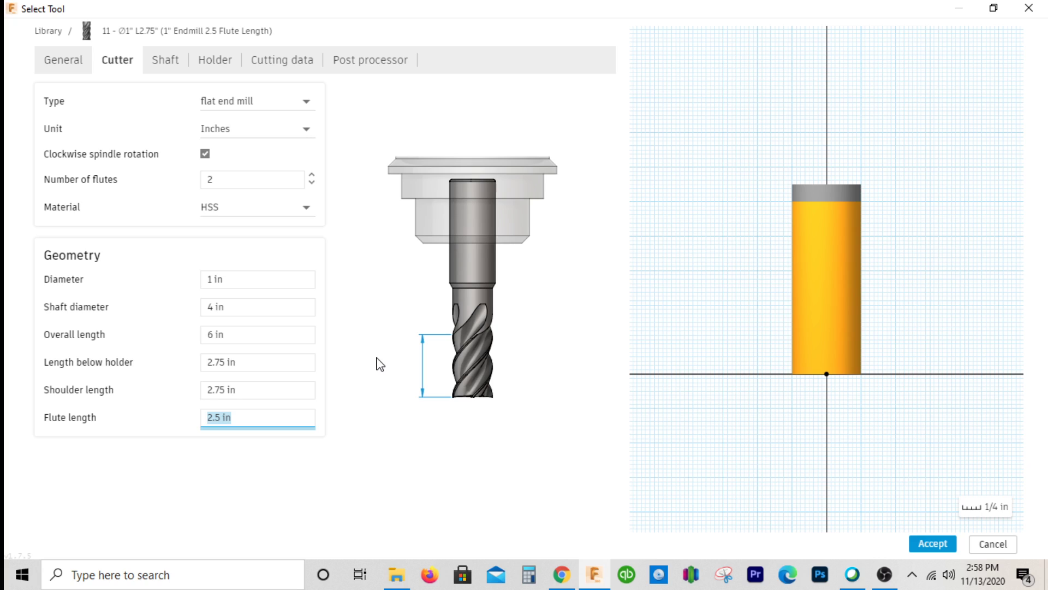
# - Review the end mill's length dimensions and set its length below holder to 3.5 in
pyautogui.click(268, 334)
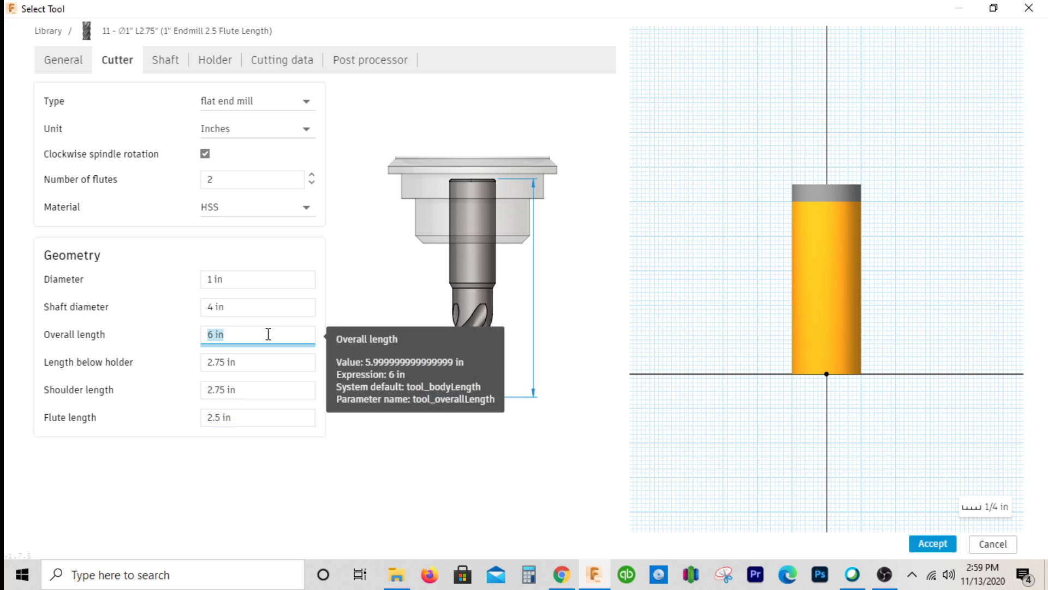
pyautogui.click(276, 361)
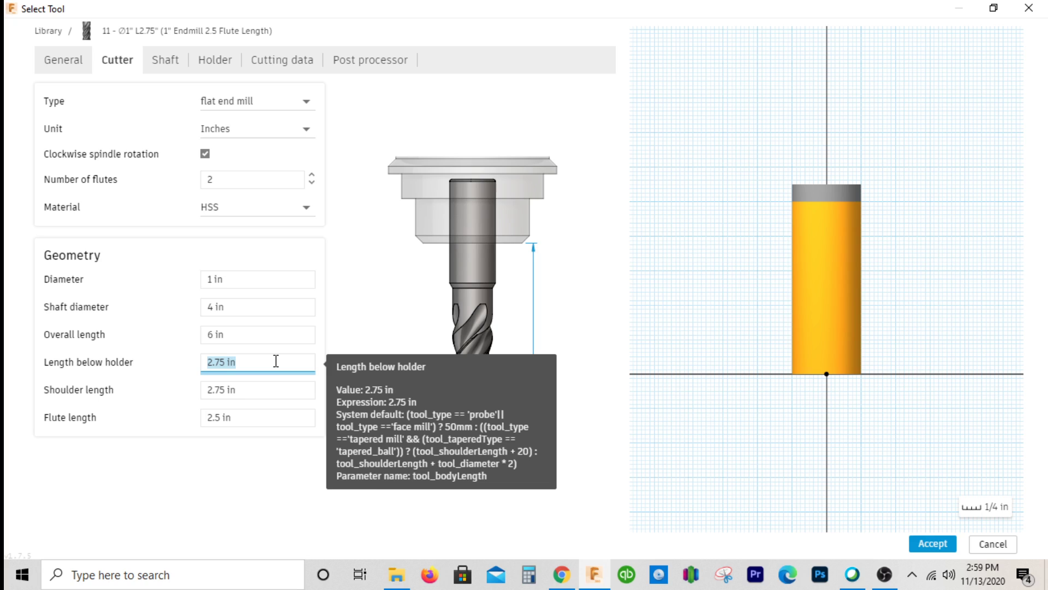
pyautogui.click(282, 390)
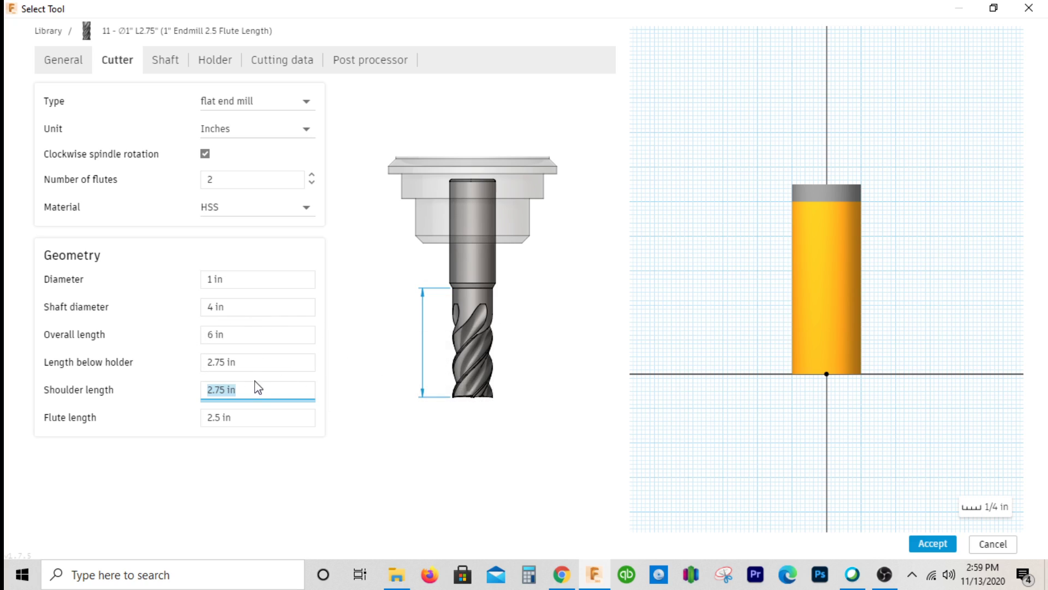
pyautogui.click(283, 415)
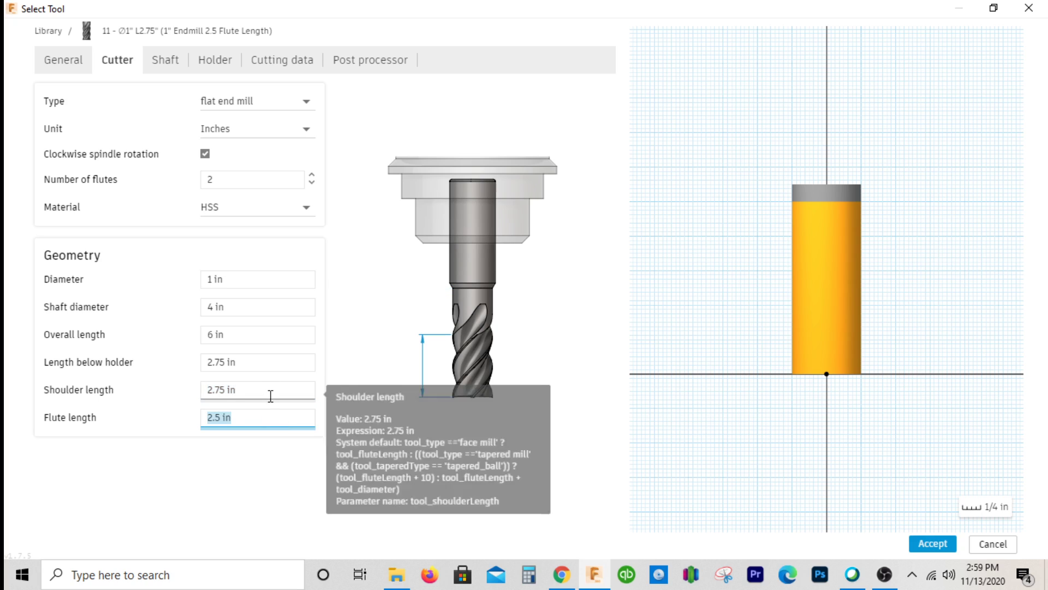
pyautogui.click(270, 394)
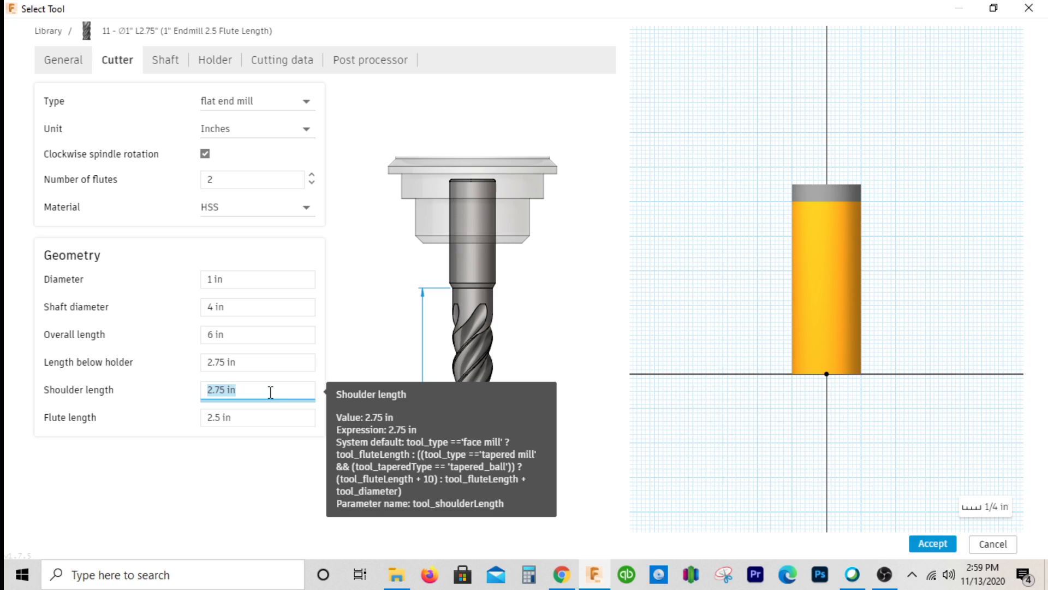
pyautogui.click(264, 363)
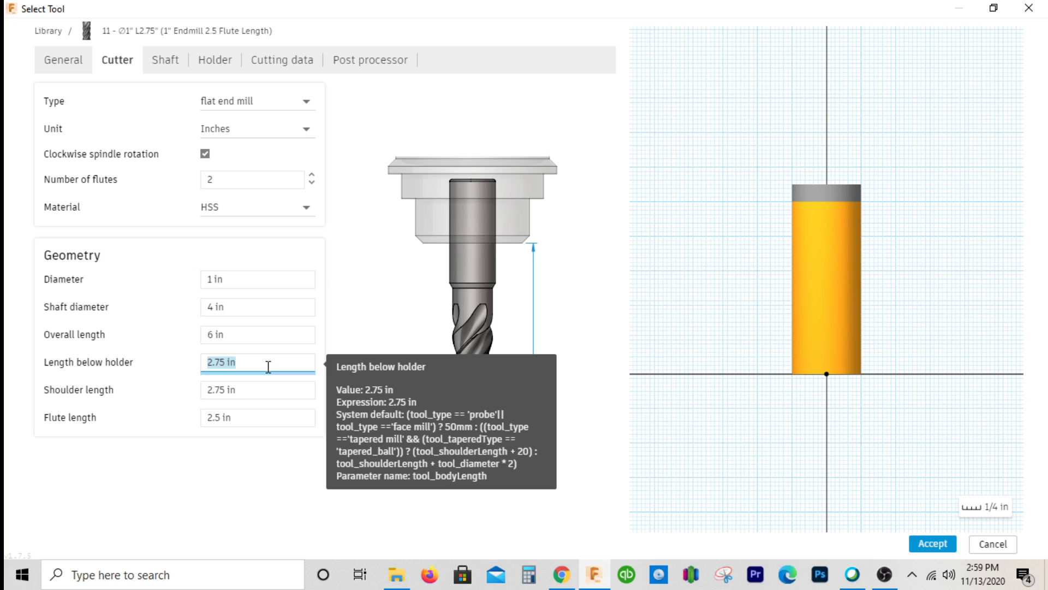
pyautogui.write('3.5')
pyautogui.press('Tab')
# - Set the 1" end mill's shaft diameter to 1 in and assign the tool to the 2D contour
pyautogui.moveTo(286, 325)
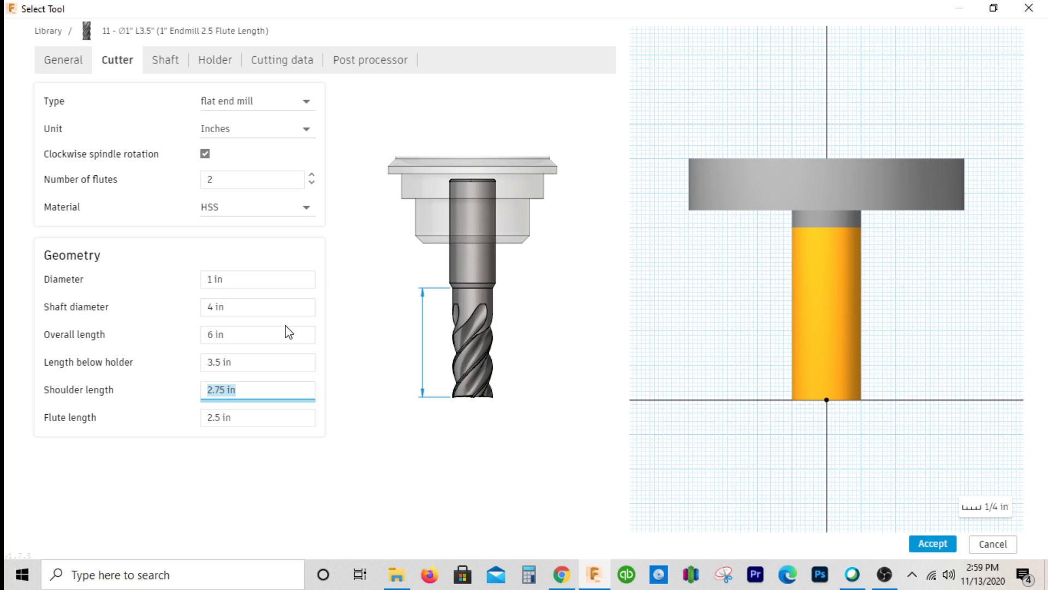
pyautogui.click(282, 304)
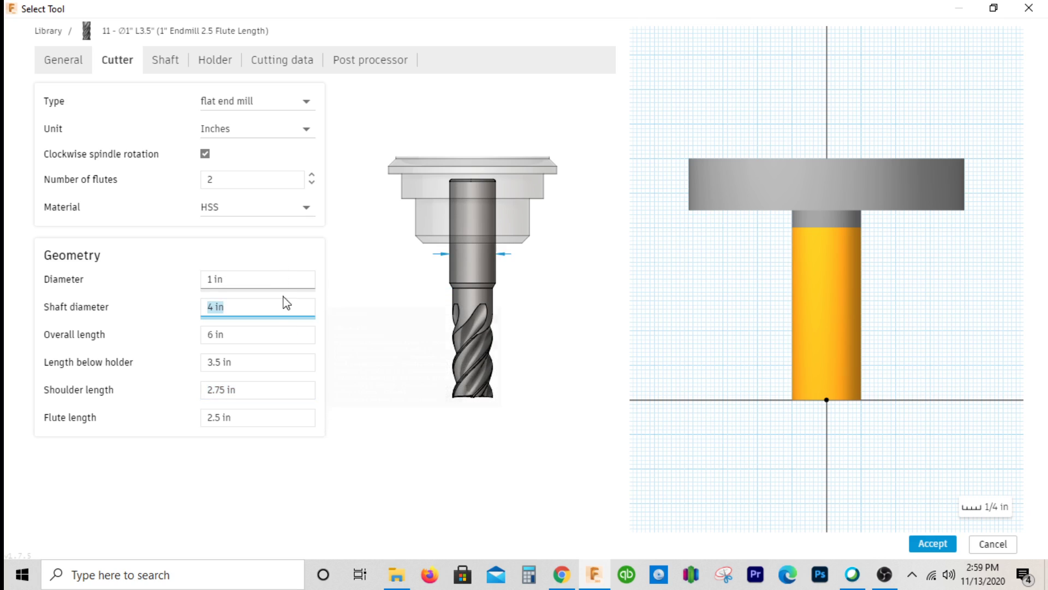
pyautogui.click(280, 334)
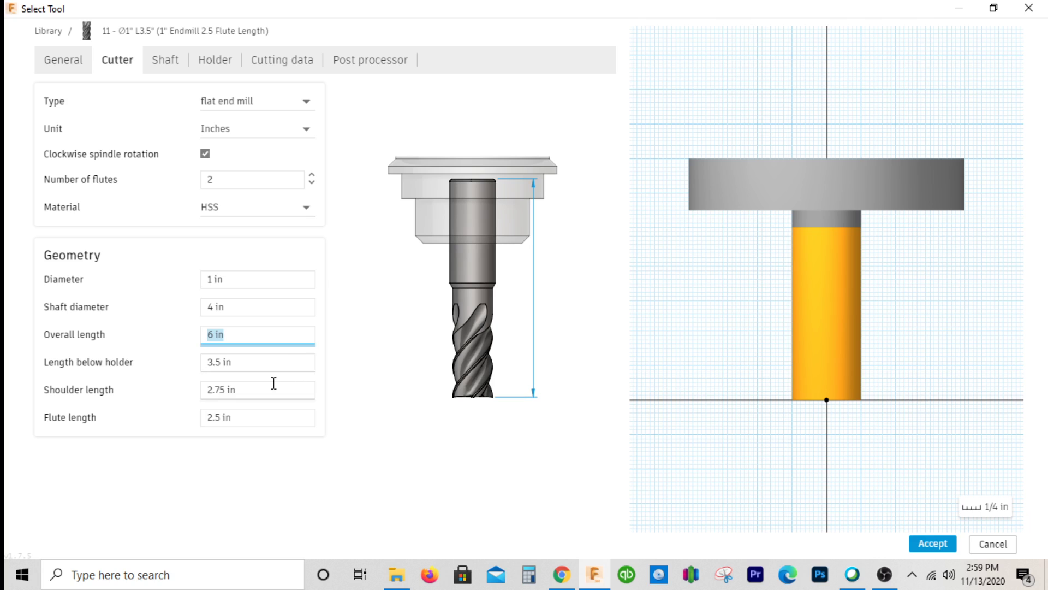
pyautogui.moveTo(274, 383)
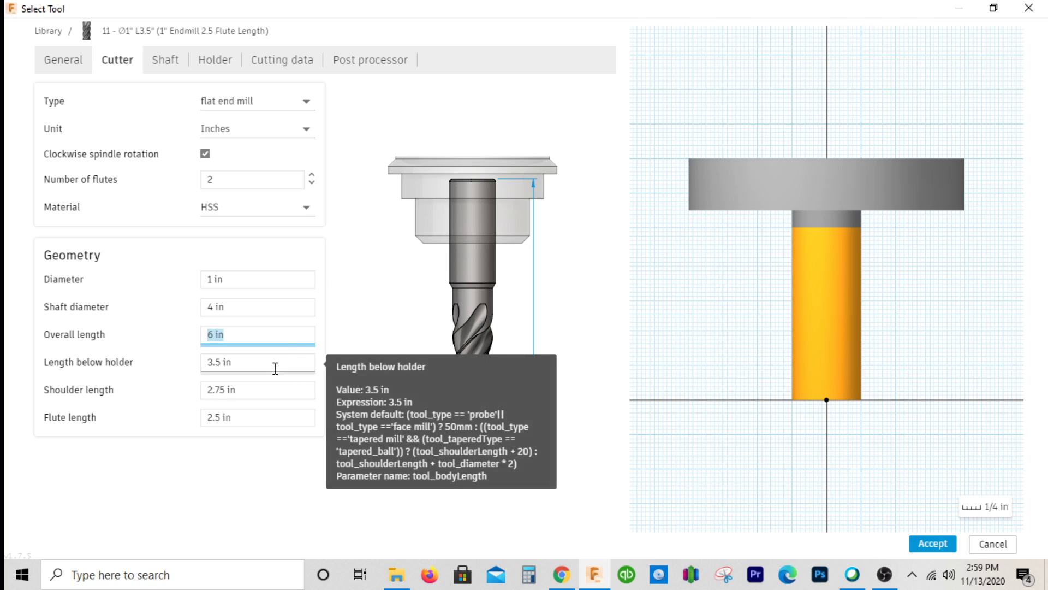
pyautogui.moveTo(297, 337)
pyautogui.click(286, 306)
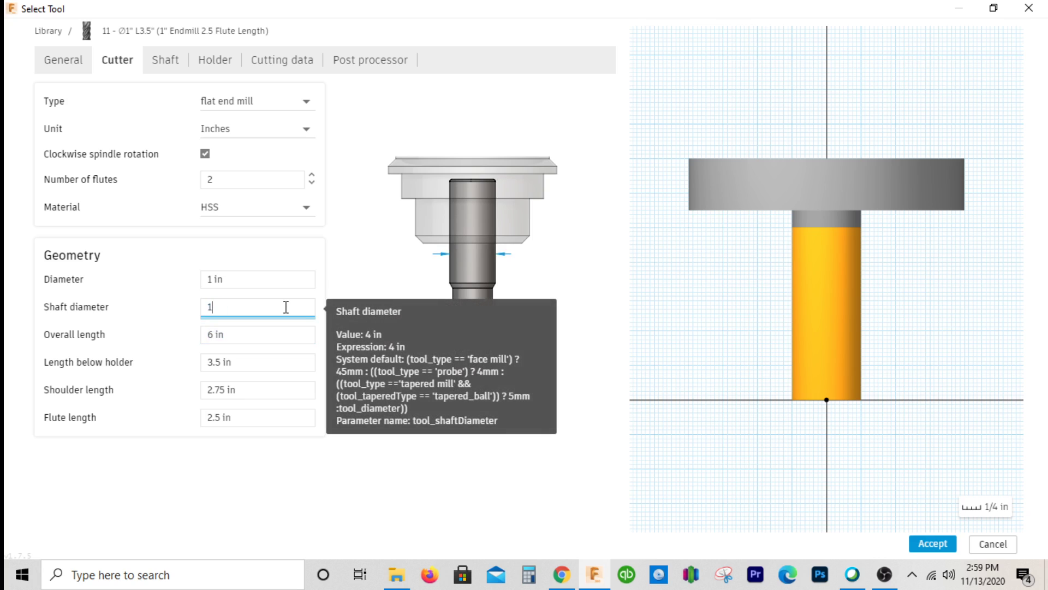
pyautogui.write('1')
pyautogui.press('Tab')
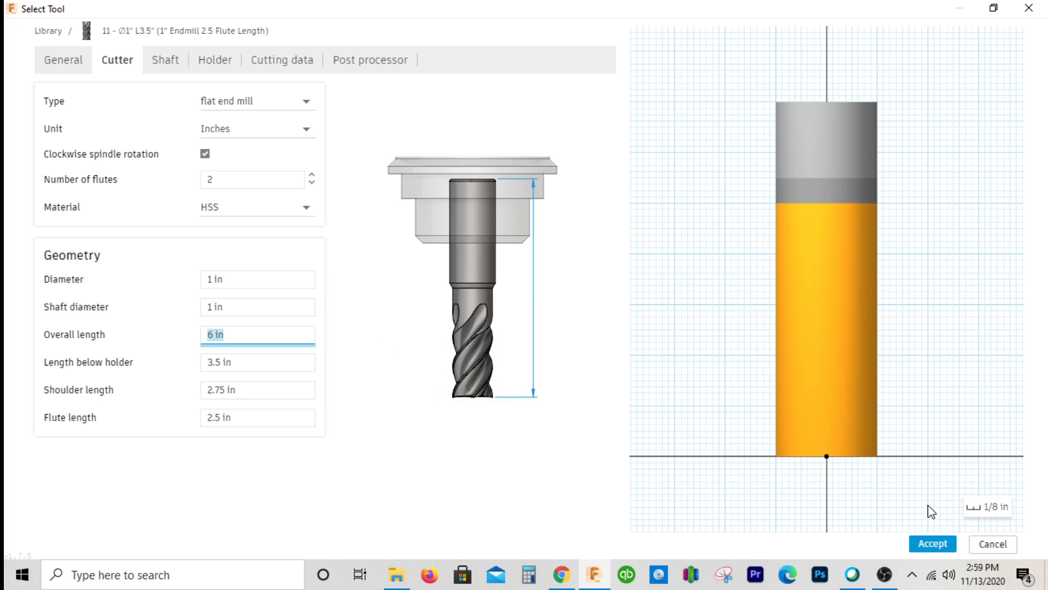
pyautogui.click(932, 543)
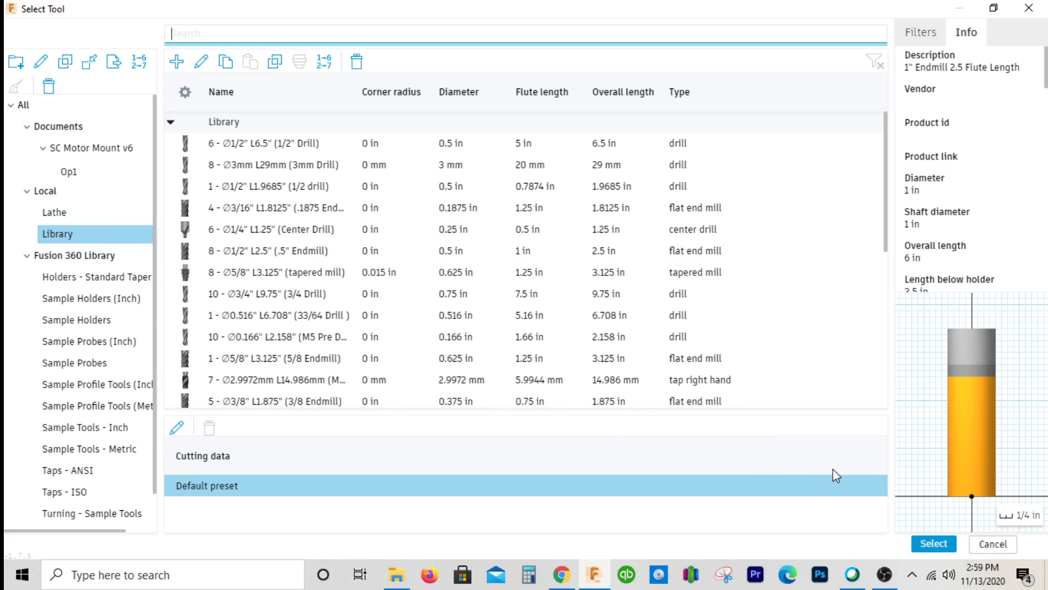
pyautogui.click(935, 543)
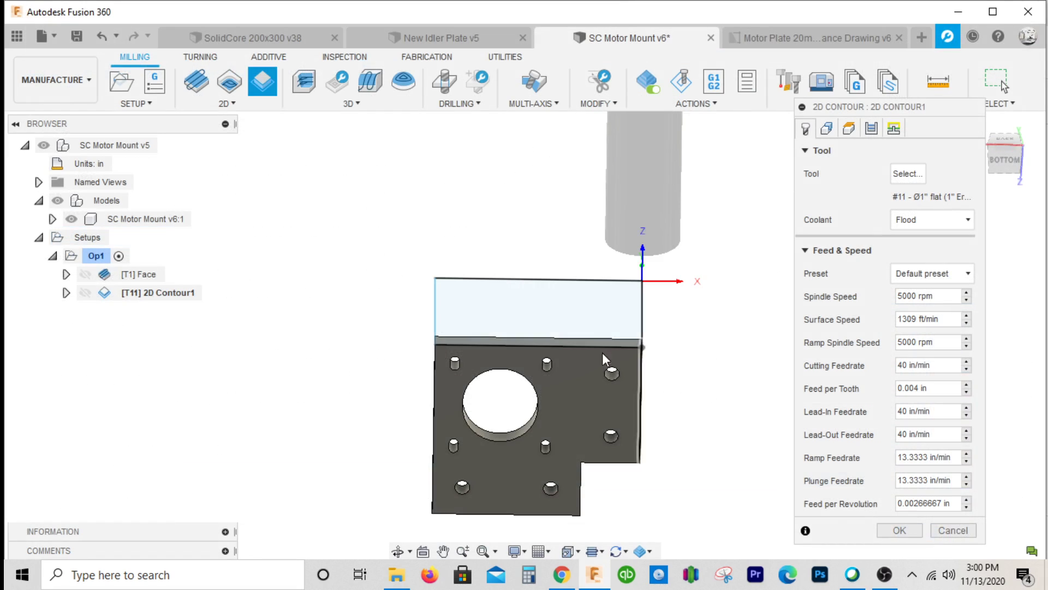
# - Edit the document's 1" end mill cutting data, setting the spindle speed and ramp spindle speed to 3500 rpm
pyautogui.click(907, 174)
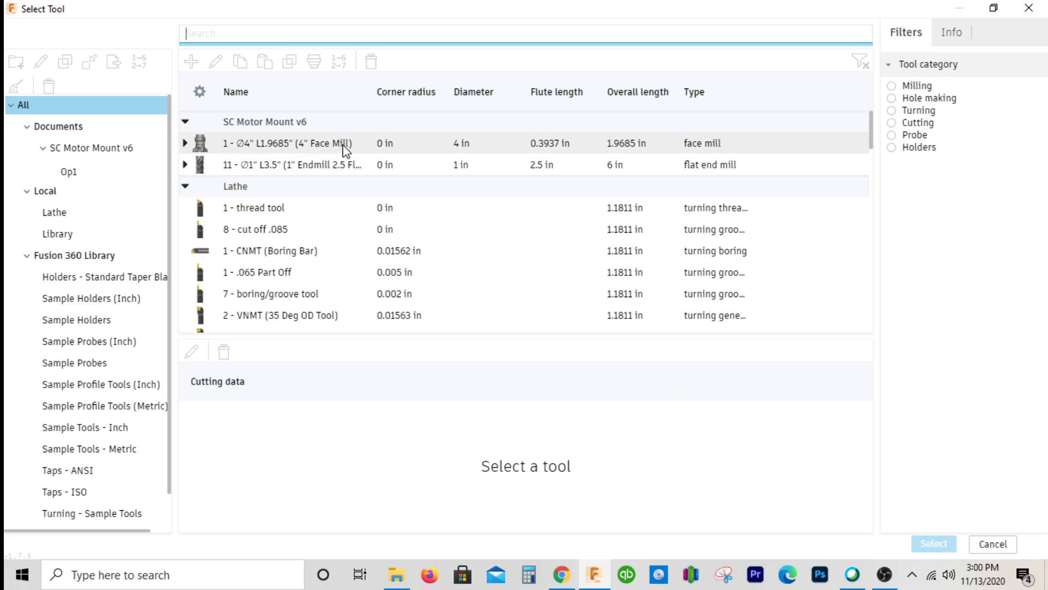
pyautogui.click(329, 158)
pyautogui.rightClick(329, 158)
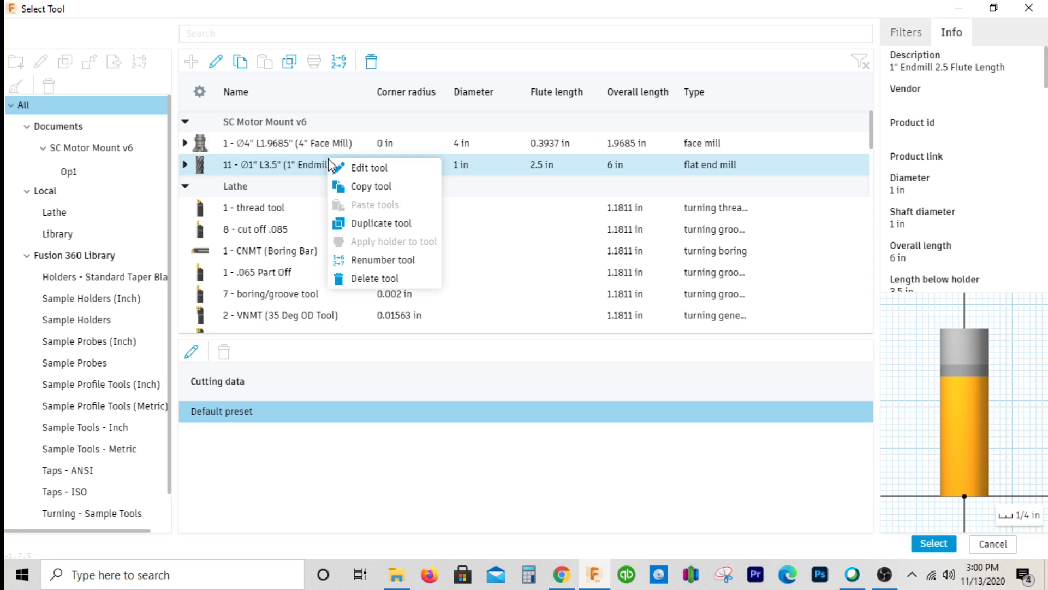
pyautogui.click(362, 170)
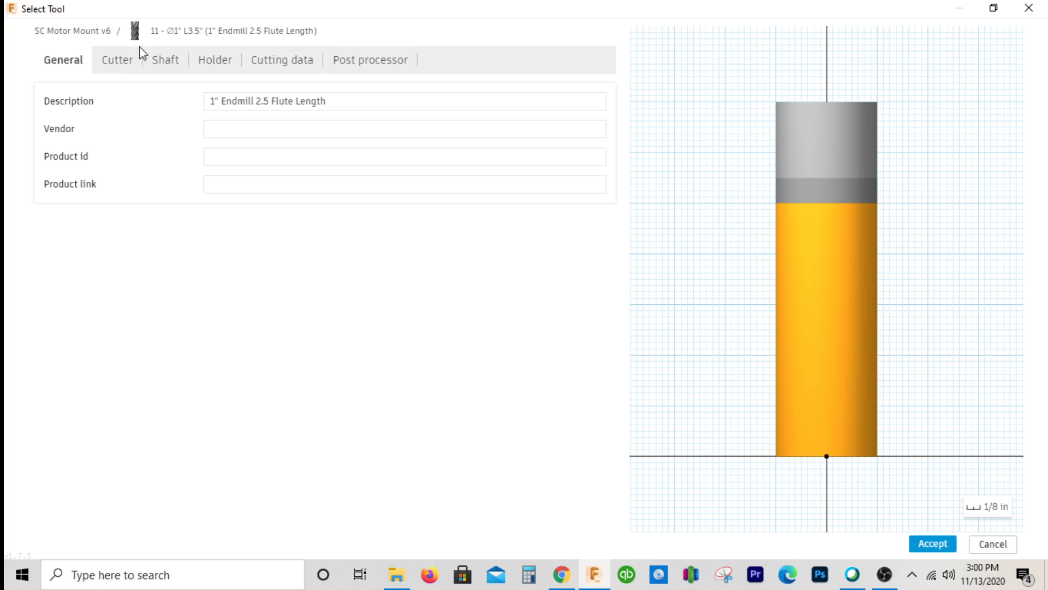
pyautogui.click(279, 63)
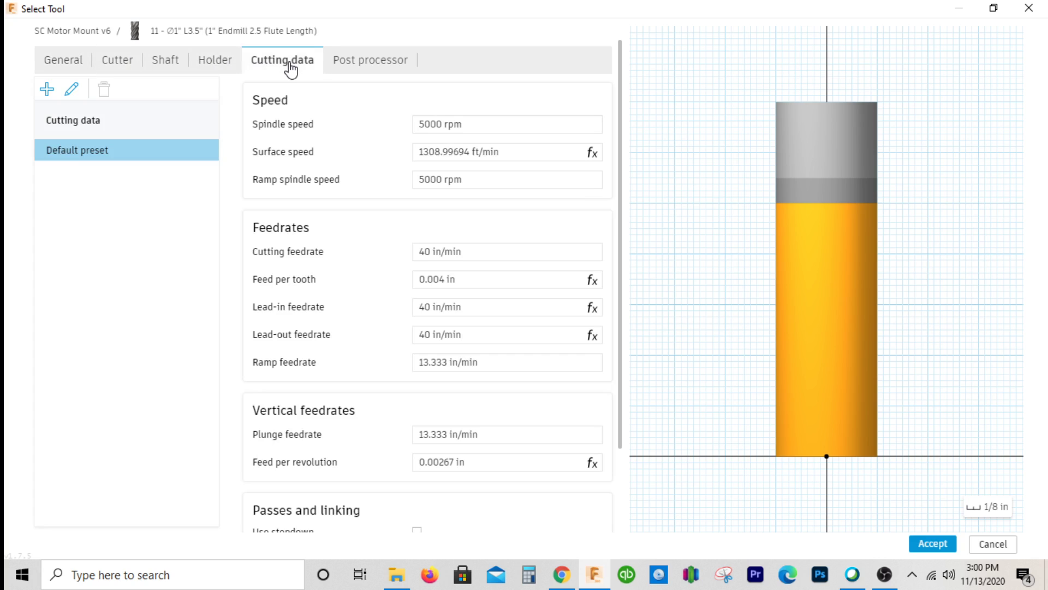
pyautogui.click(464, 124)
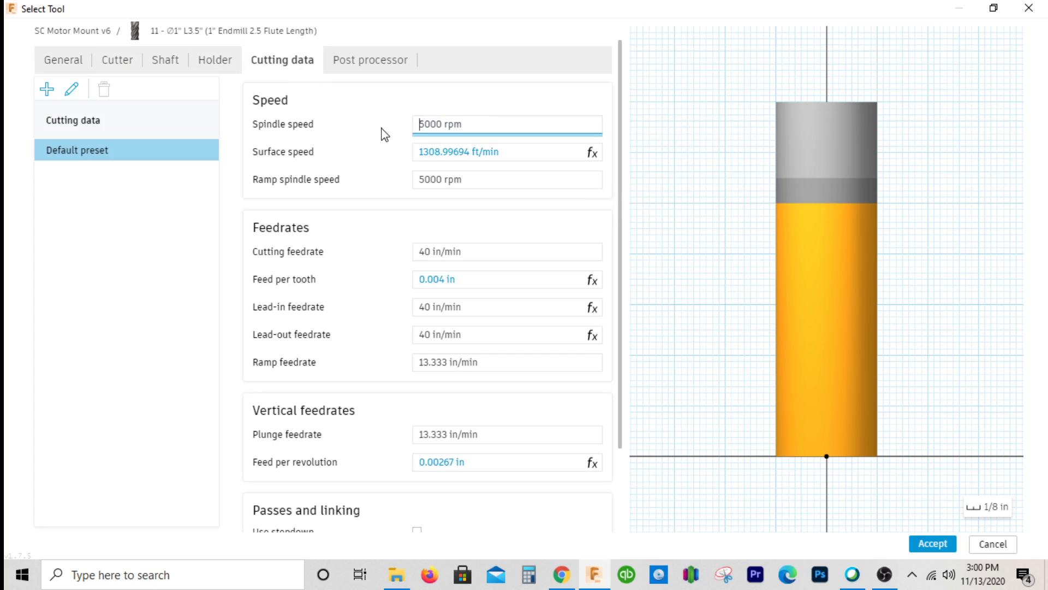
pyautogui.hotkey('ctrl', 'a')
pyautogui.write('3')
pyautogui.press('Tab')
pyautogui.write('35')
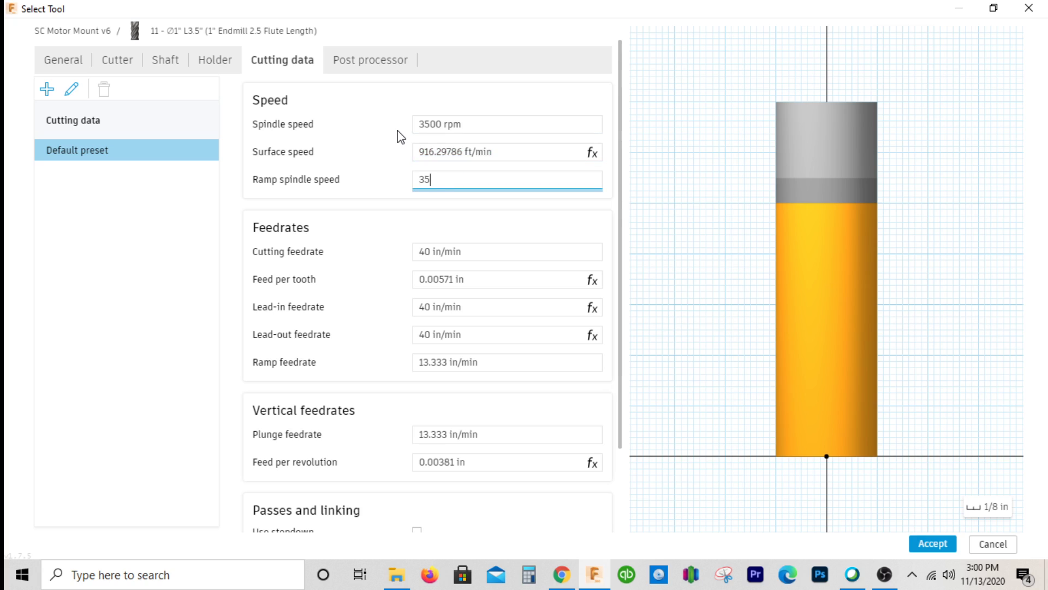
pyautogui.write('00')
pyautogui.press('Tab')
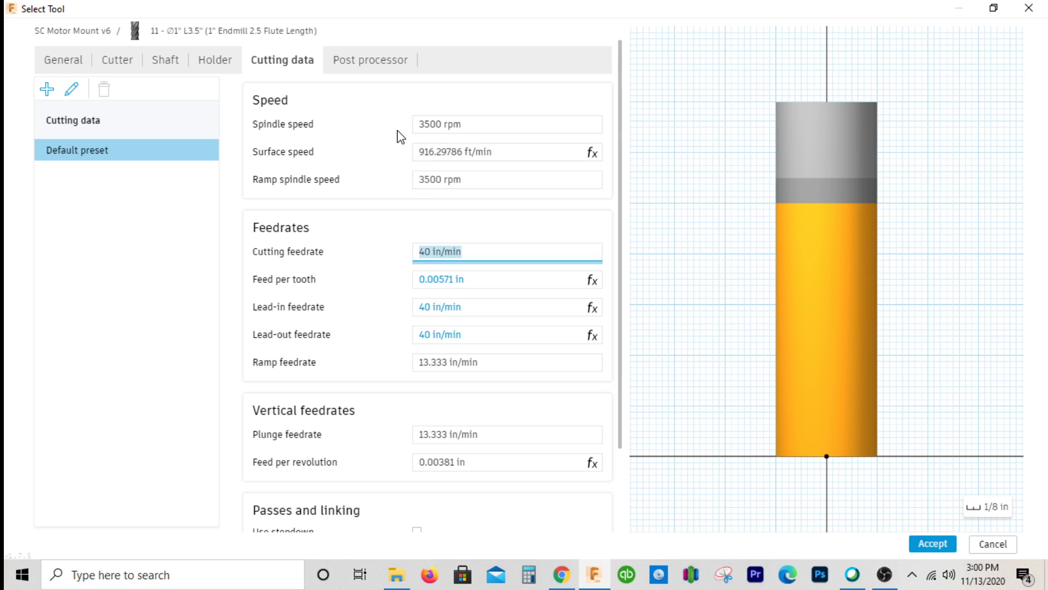
# - Set the end mill's cutting, lead-in, lead-out and ramp feedrates to 20 in/min
pyautogui.write('20')
pyautogui.press('Tab')
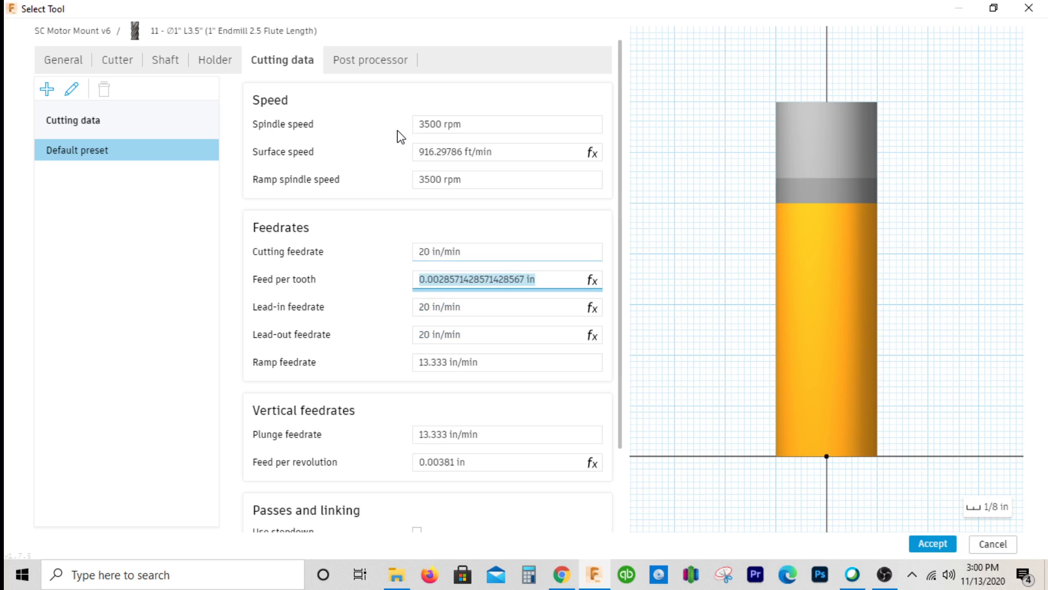
pyautogui.press('Tab')
pyautogui.write('20')
pyautogui.press('Tab')
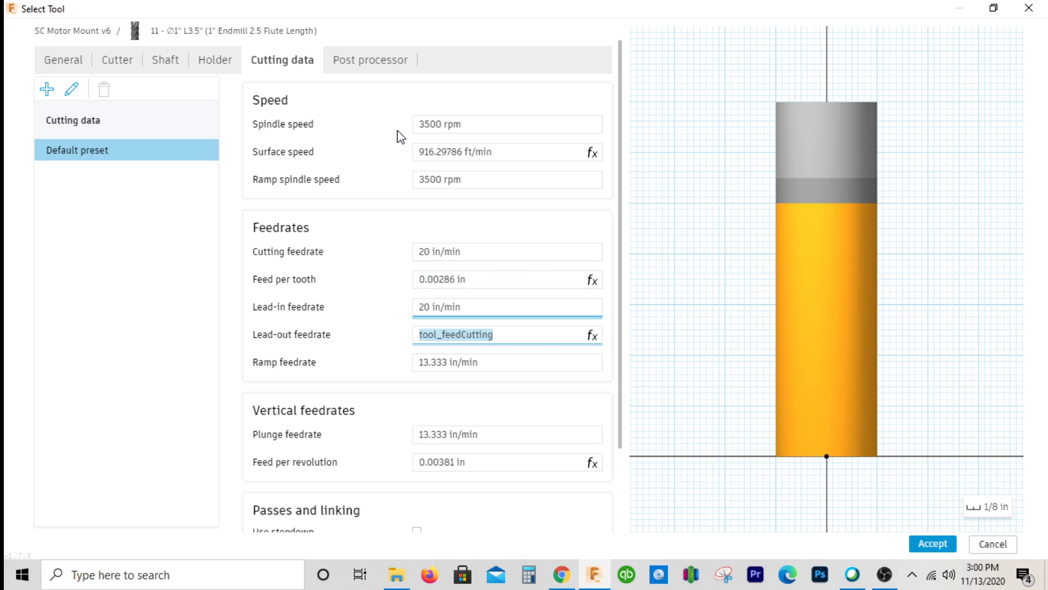
pyautogui.write('20')
pyautogui.press('Tab')
pyautogui.write('20')
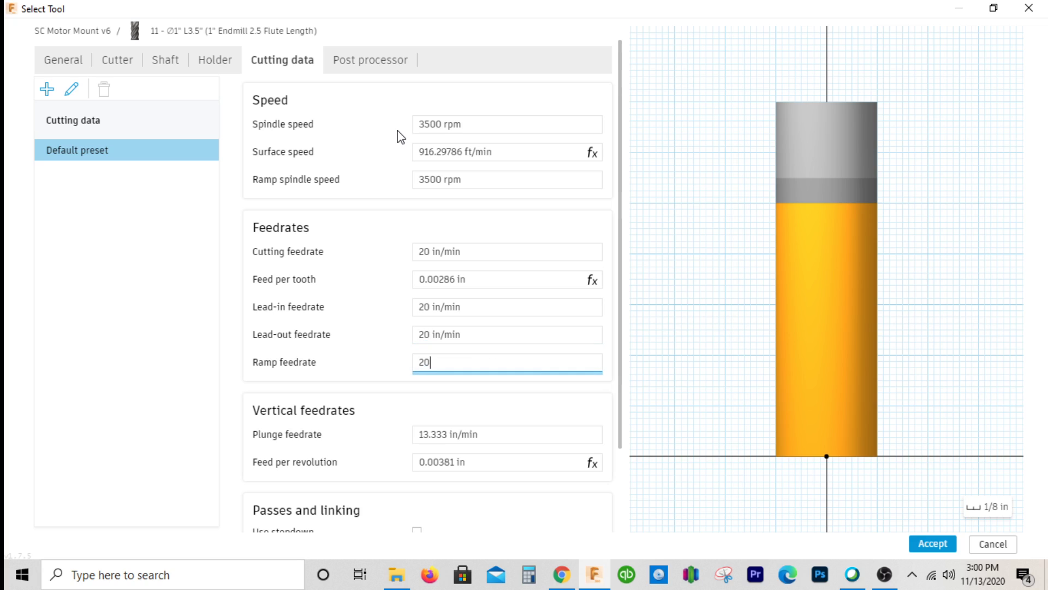
# - Set the end mill's plunge feedrate to 30 in/min and check the remaining cutting data settings
pyautogui.press('Tab')
pyautogui.write('3')
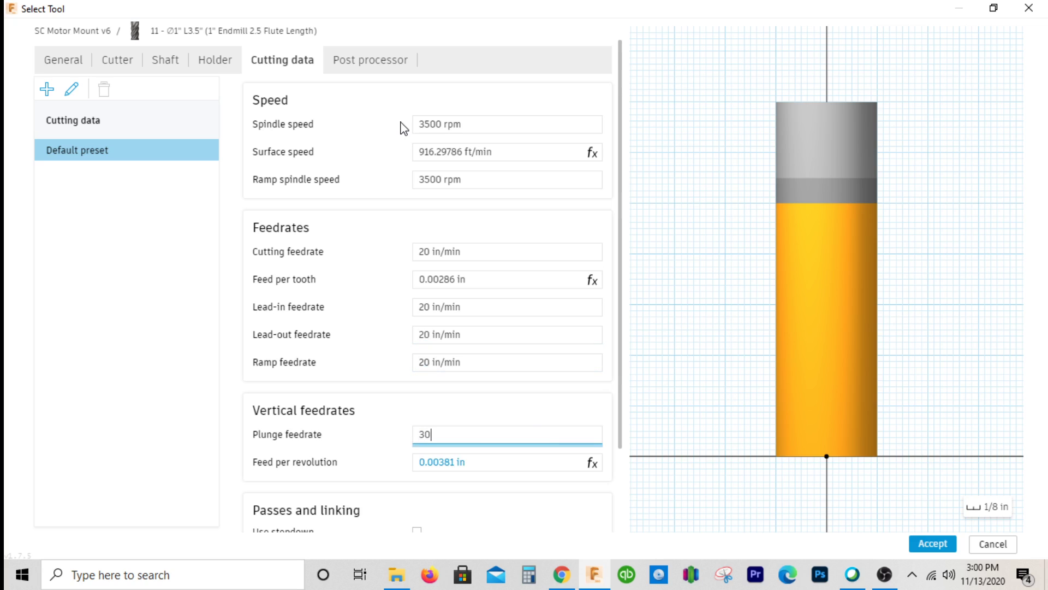
pyautogui.write('0')
pyautogui.press('Tab')
pyautogui.scroll(-2, 339, 136)
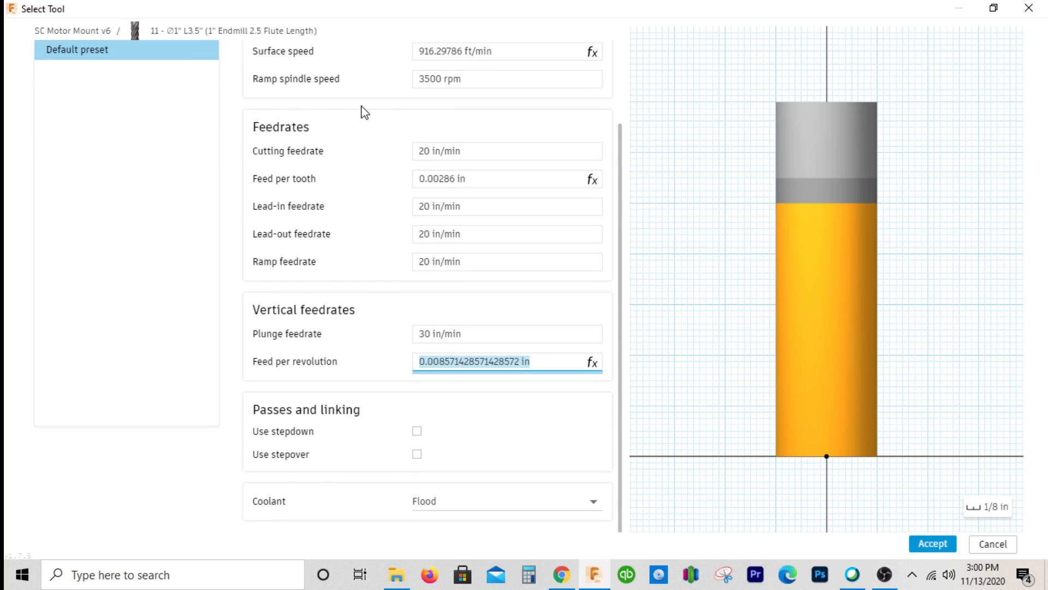
pyautogui.scroll(2, 377, 93)
# - Set the end mill's tool number to 2 for the post processor
pyautogui.click(390, 68)
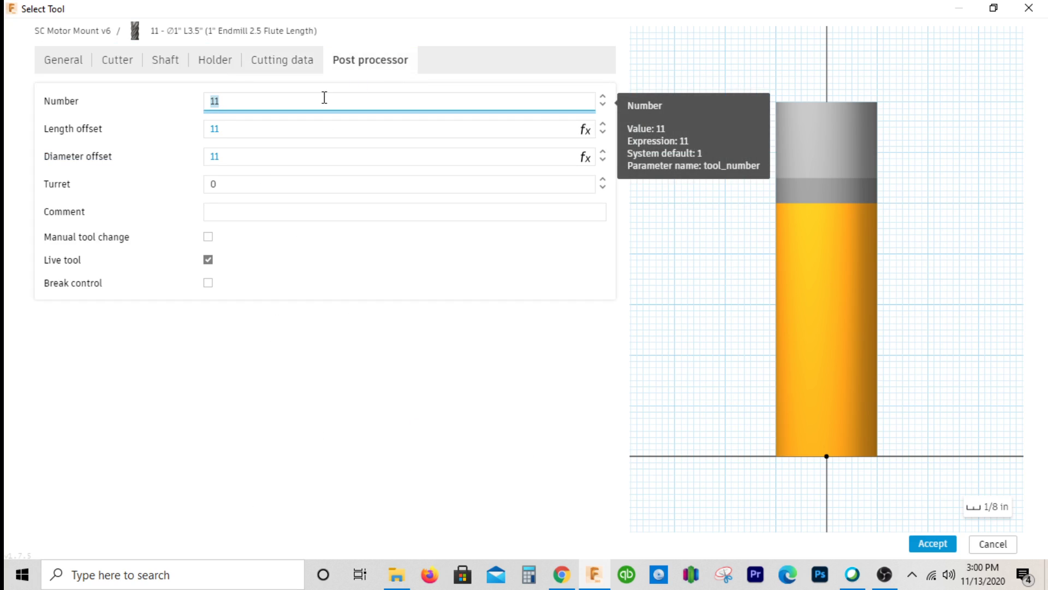
pyautogui.press('Tab')
pyautogui.press('Tab')
pyautogui.press('Tab')
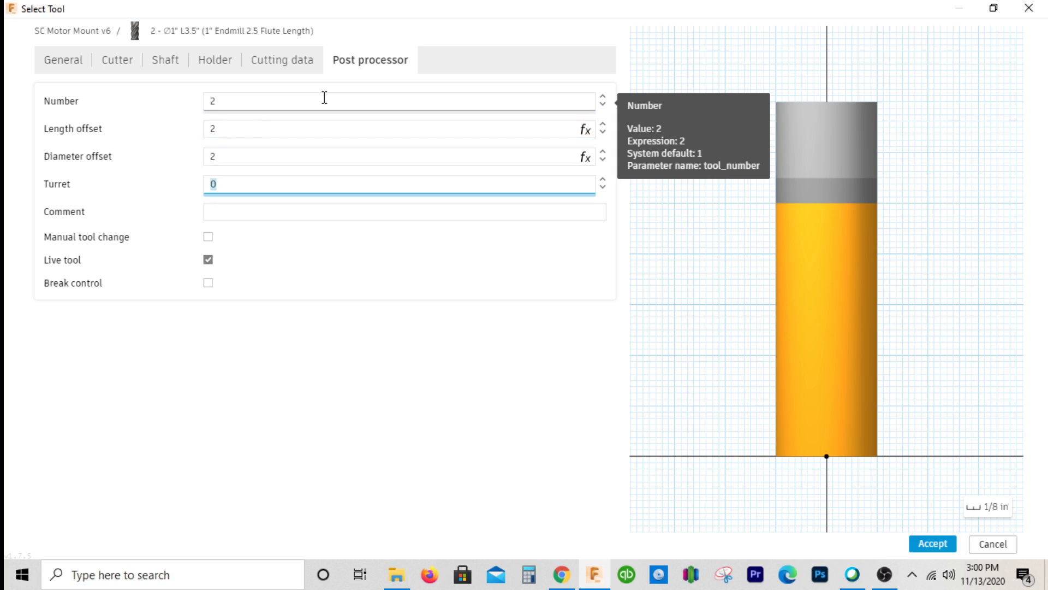
pyautogui.press('Tab')
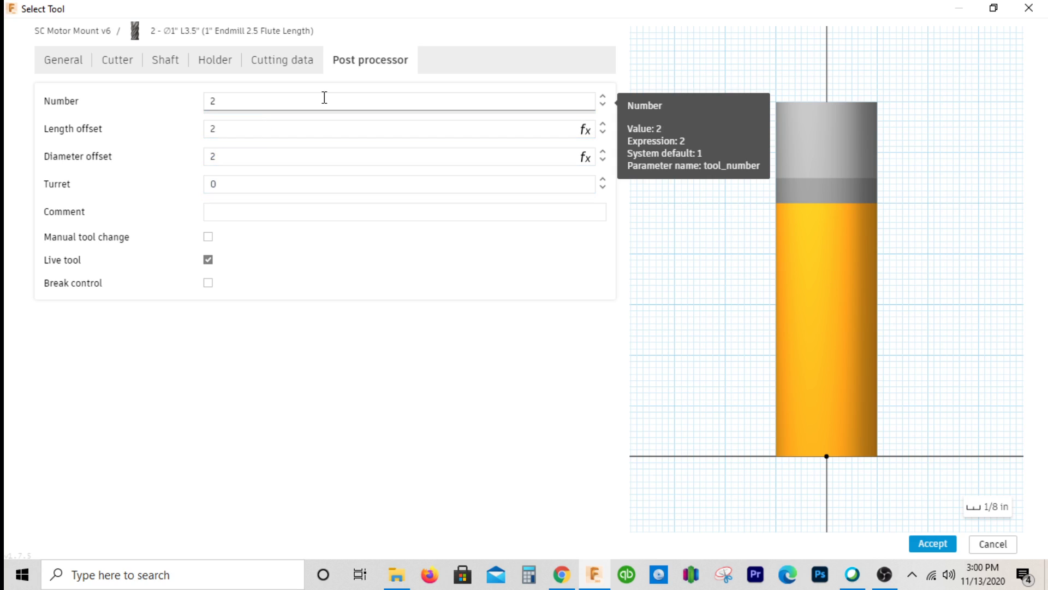
# - Accept the tool edits, updating 2D Contour1 to the new feeds and speeds, and select the end mill for the operation
pyautogui.click(944, 545)
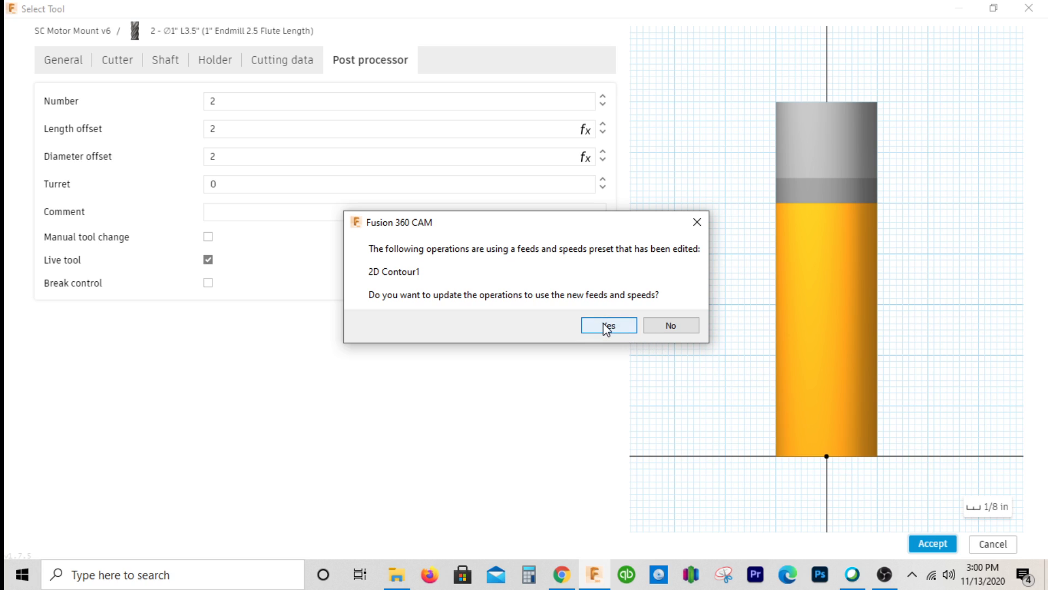
pyautogui.click(607, 326)
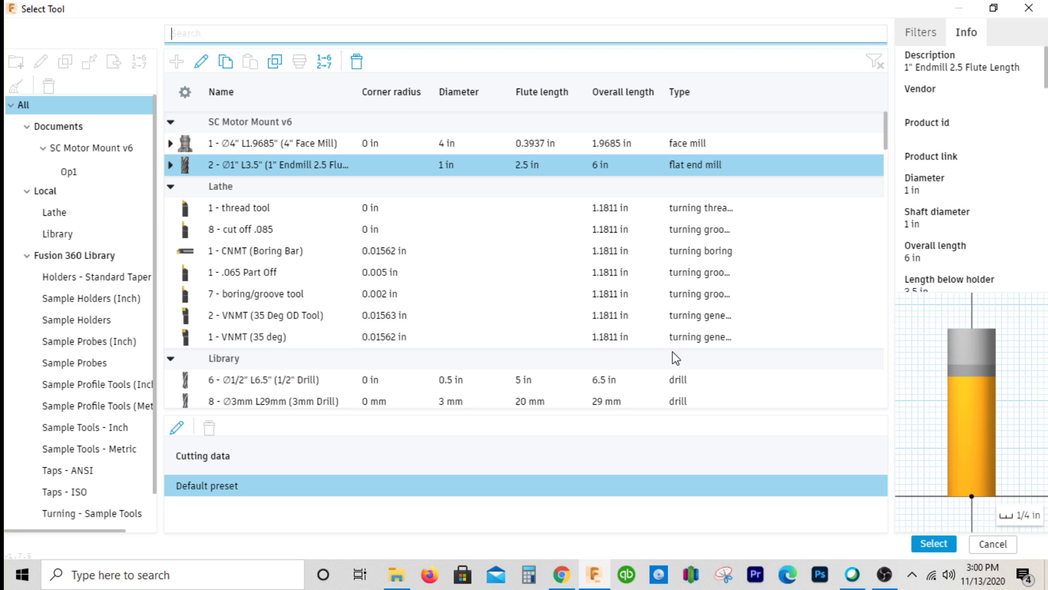
pyautogui.click(933, 544)
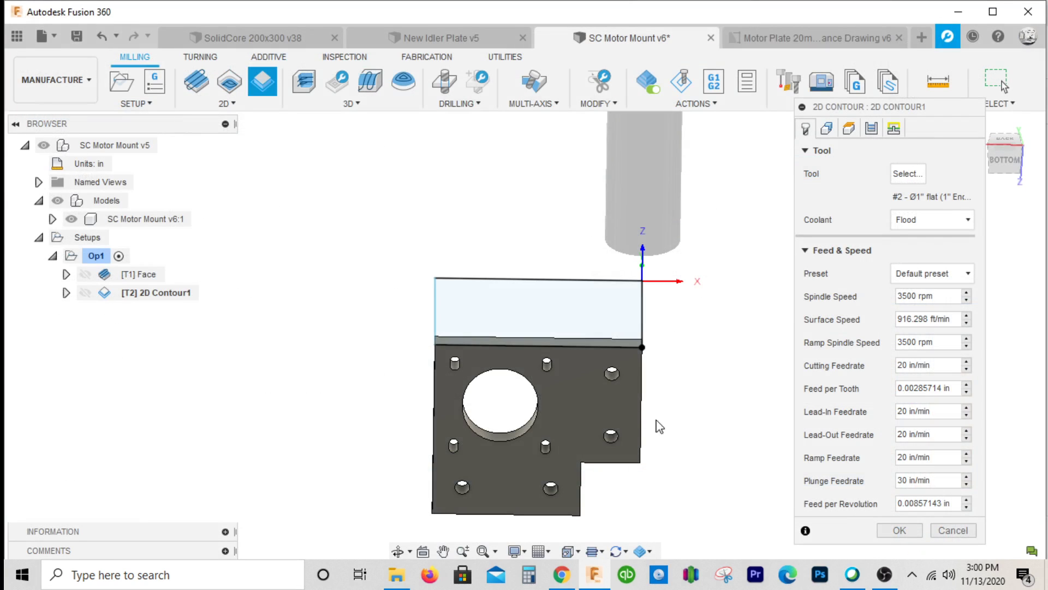
# - Select the top face's end edge running from the setup origin as the 2D contour's geometry
pyautogui.click(827, 129)
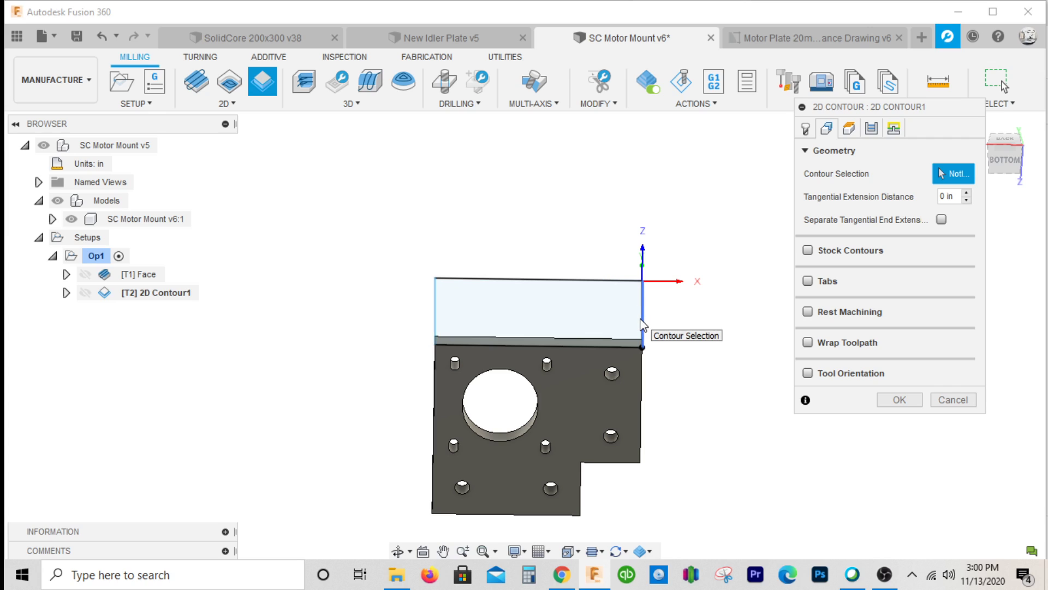
pyautogui.click(643, 326)
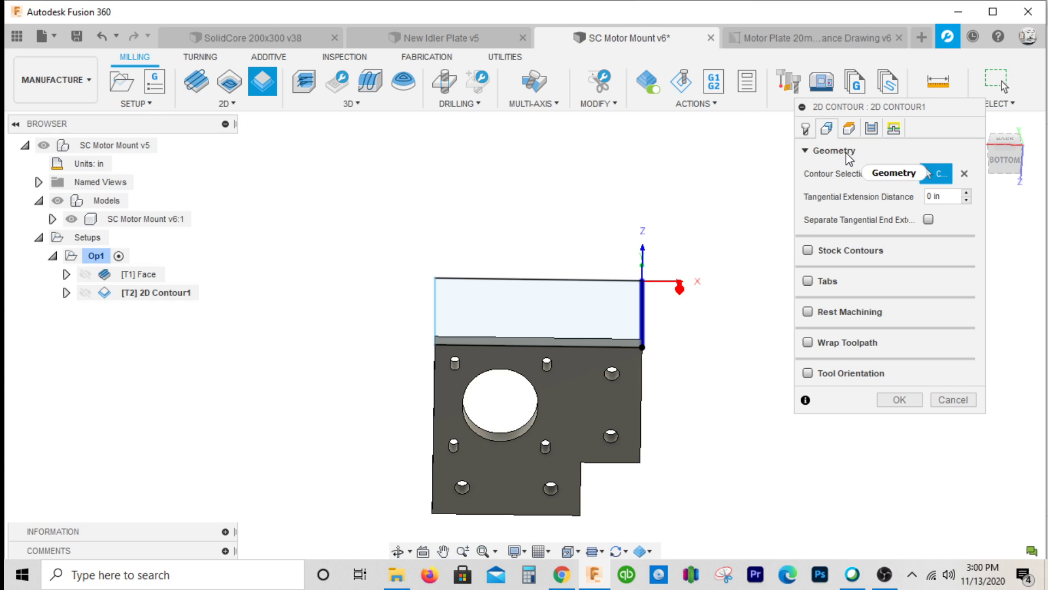
# - Set the 2D contour's clearance, retract and feed height offsets to 0.1 in and reference the bottom height from Model bottom
pyautogui.click(850, 130)
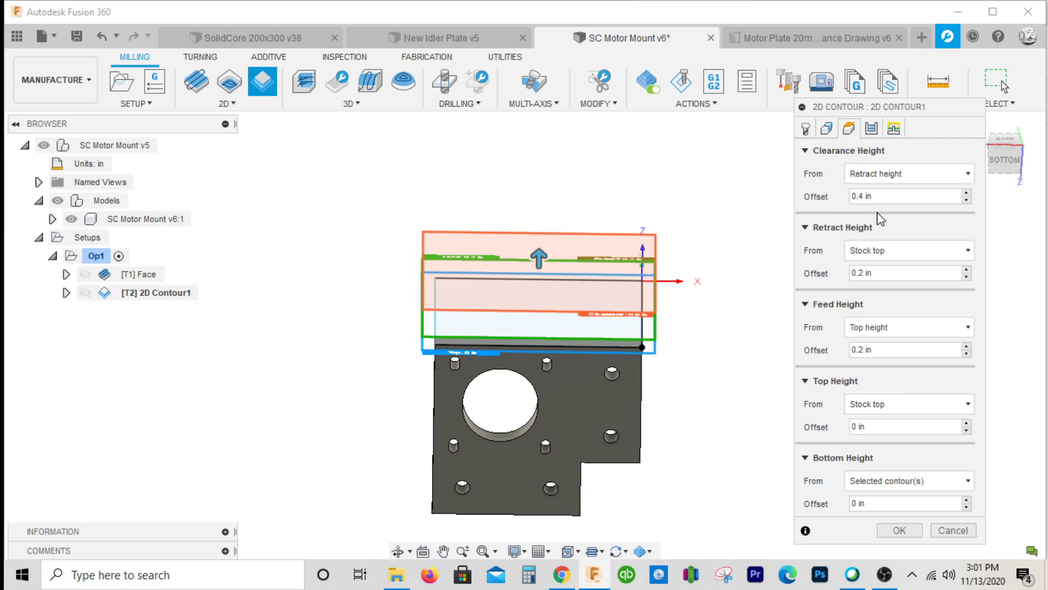
pyautogui.click(1034, 162)
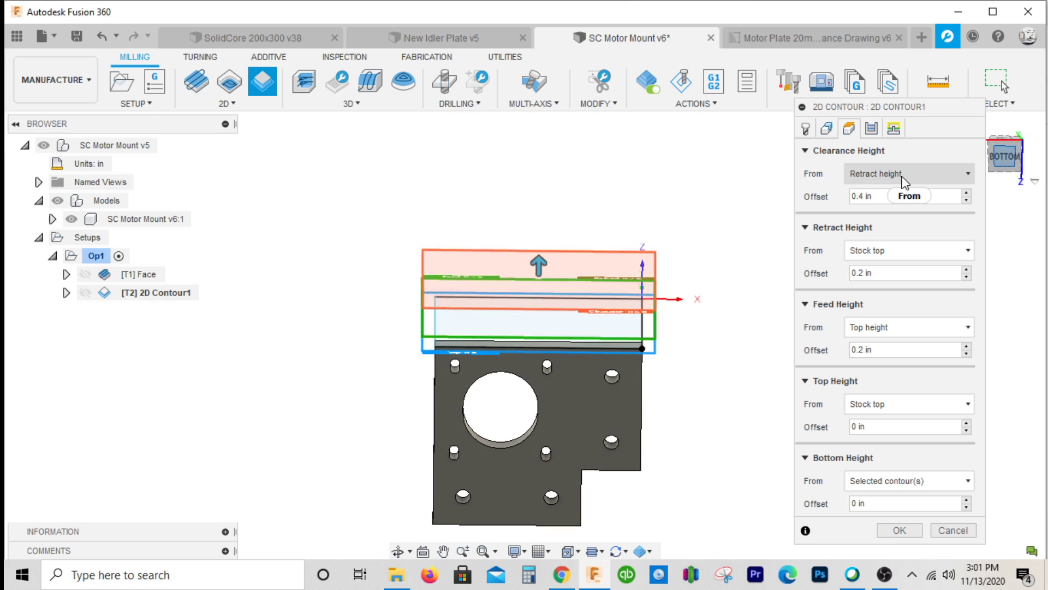
pyautogui.click(898, 195)
pyautogui.write('.1')
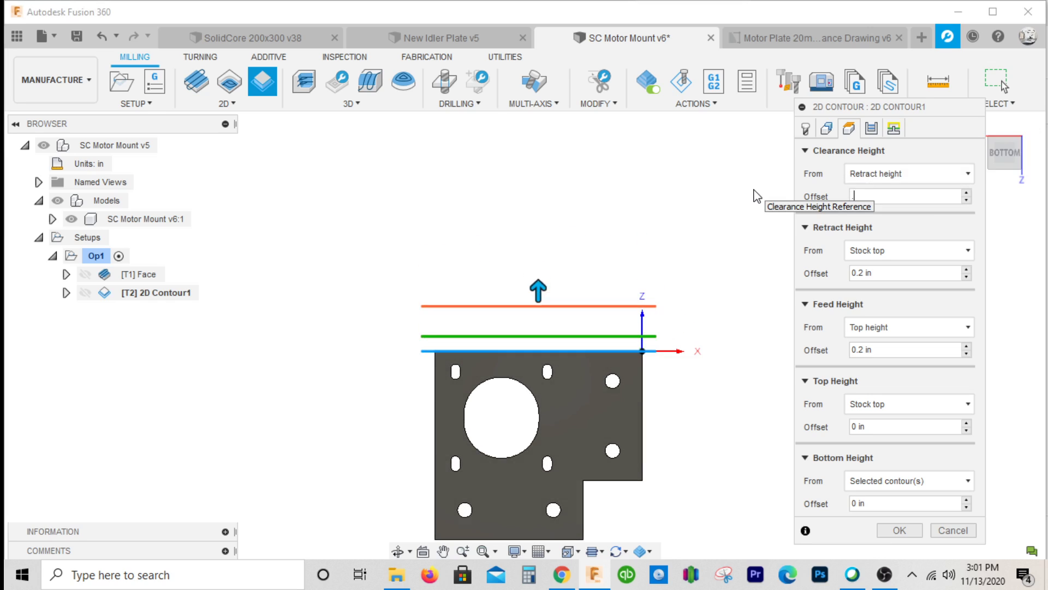
pyautogui.press('Tab')
pyautogui.press('BackSpace')
pyautogui.write('.1')
pyautogui.press('Tab')
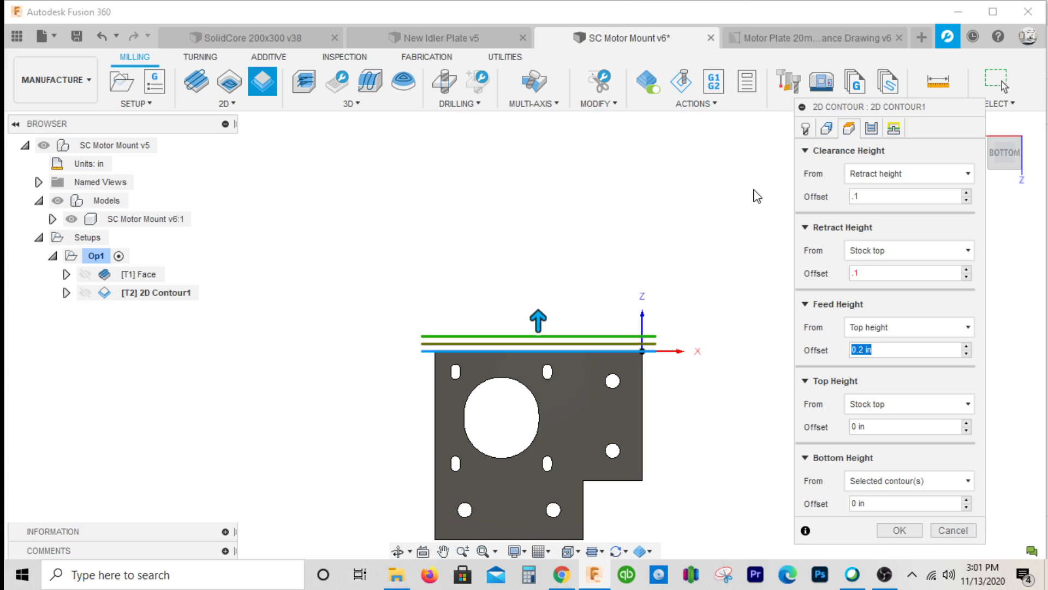
pyautogui.write('.1')
pyautogui.press('Tab')
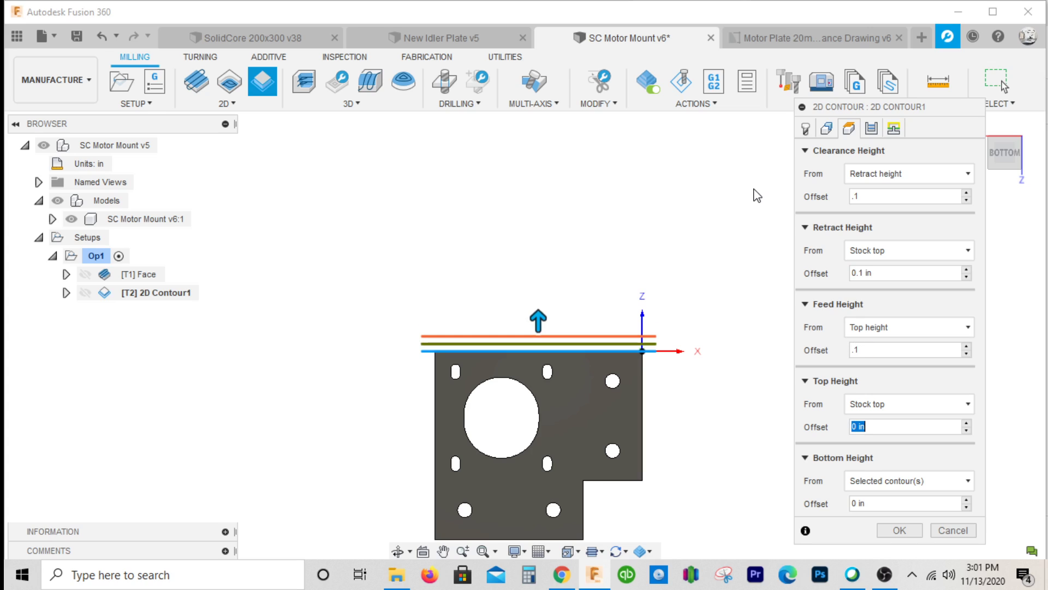
pyautogui.click(919, 480)
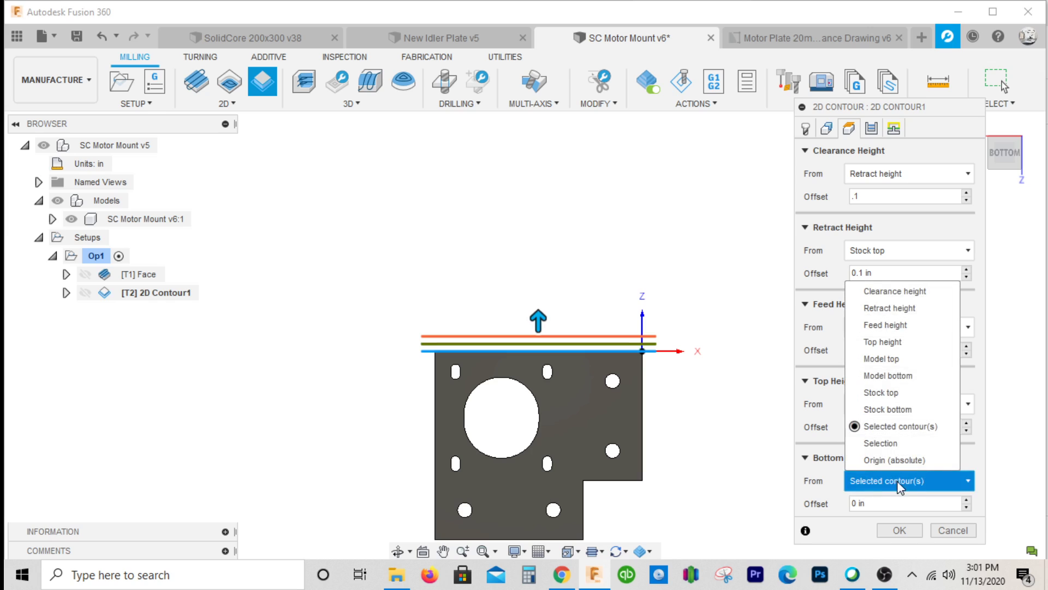
pyautogui.click(922, 382)
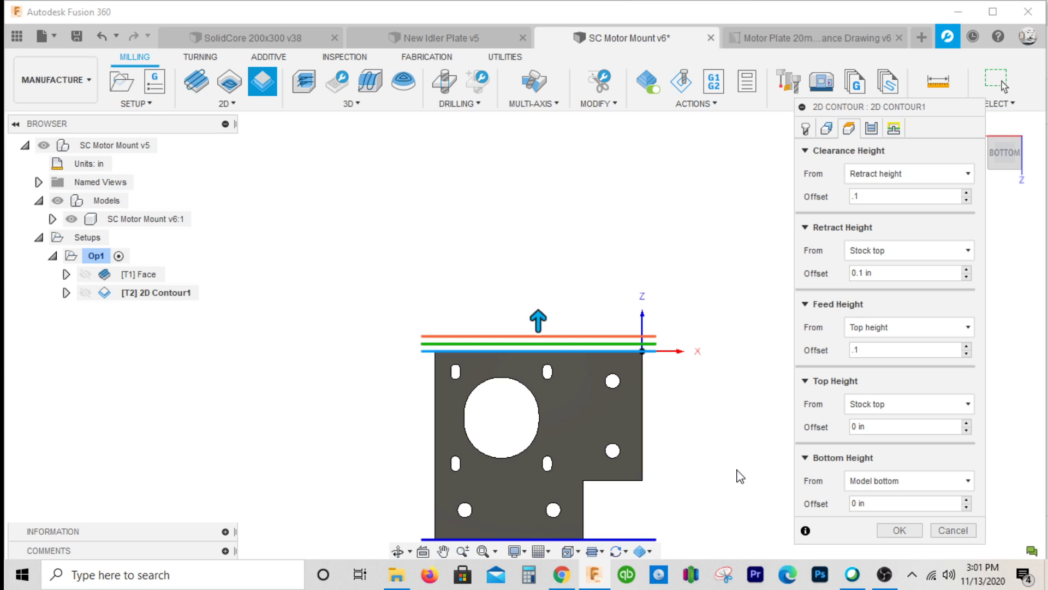
# - Set the 2D contour's bottom height offset to -0.02 in from the model bottom
pyautogui.scroll(-1, 735, 475)
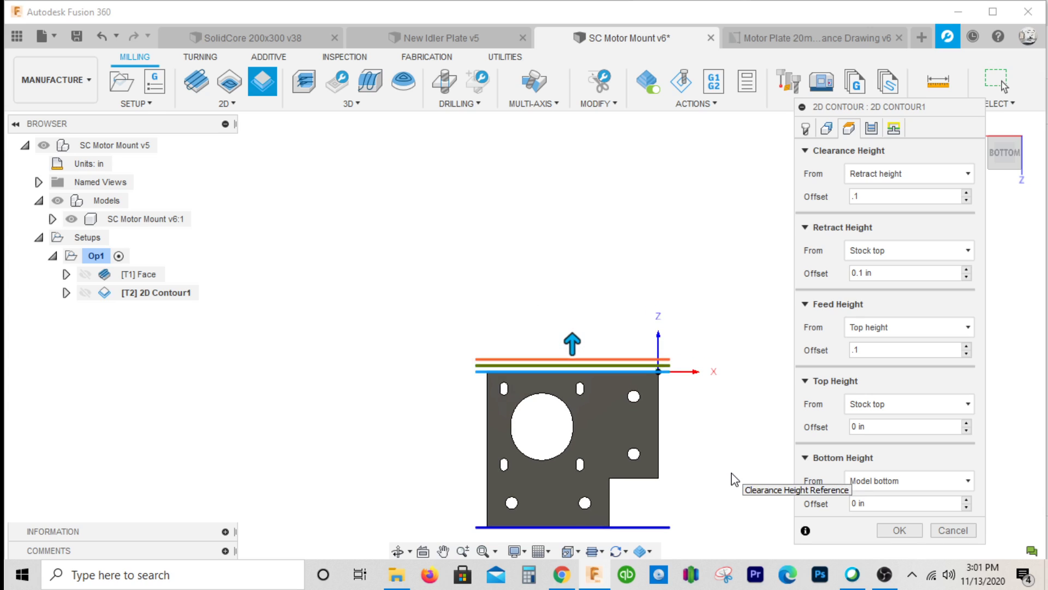
pyautogui.doubleClick(888, 503)
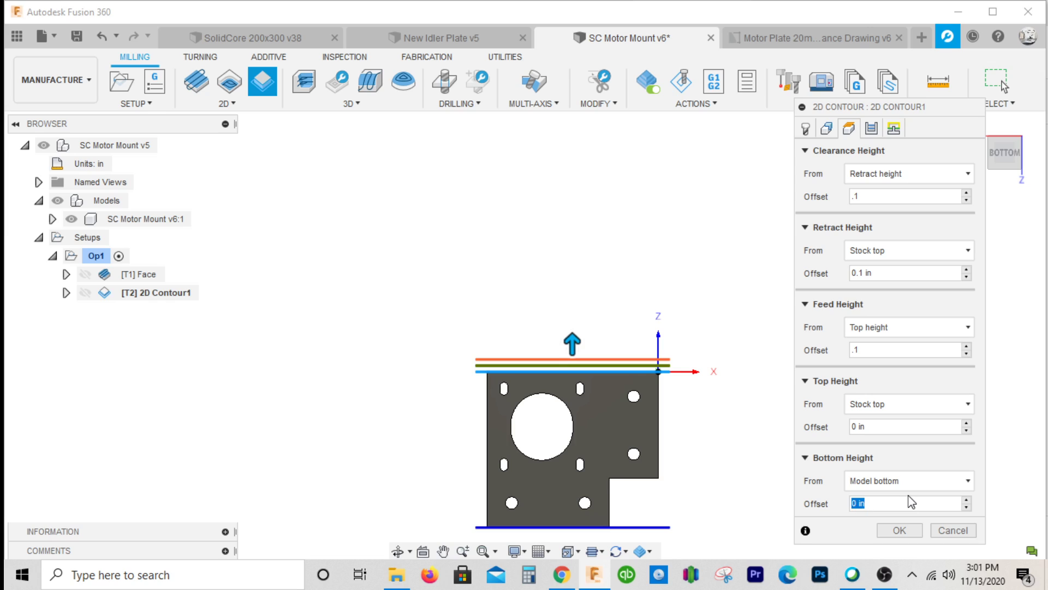
pyautogui.write('-.02')
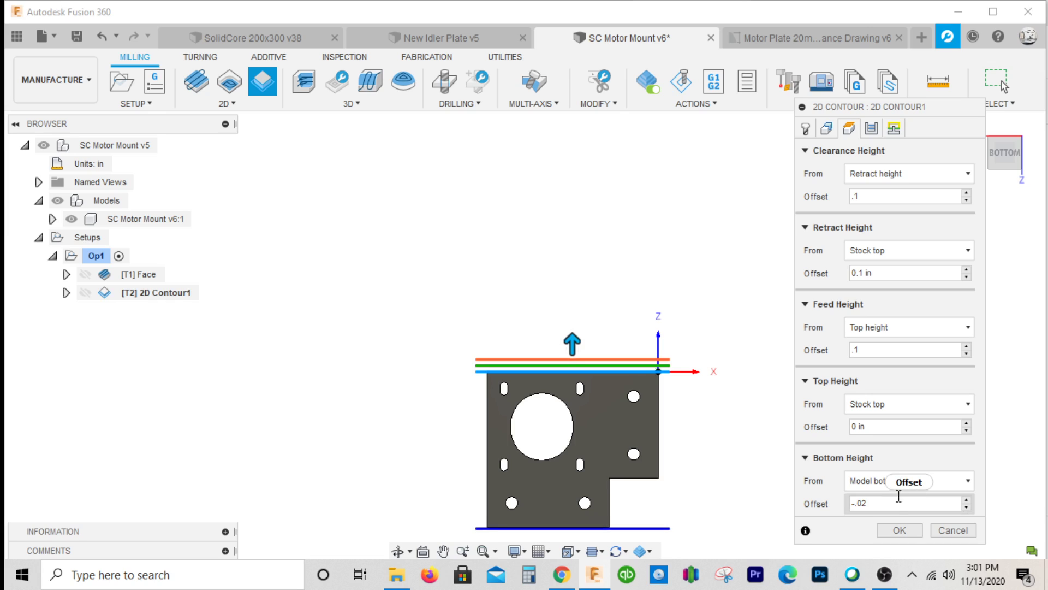
# - Enable Multiple Depths for the 2D contour with a maximum roughing stepdown of 1.26 in and generate the toolpath
pyautogui.click(866, 126)
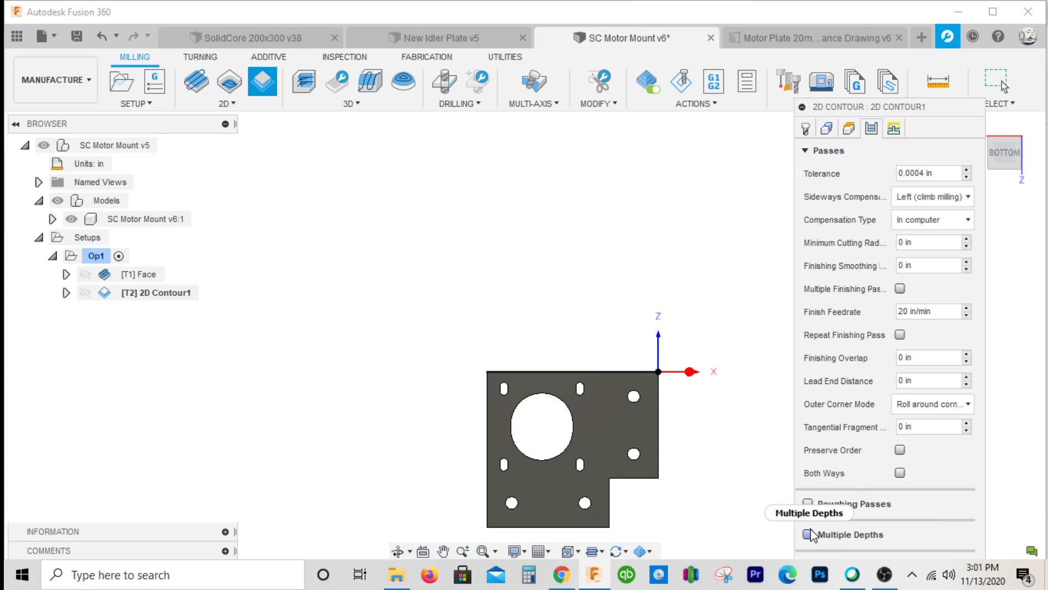
pyautogui.moveTo(812, 538)
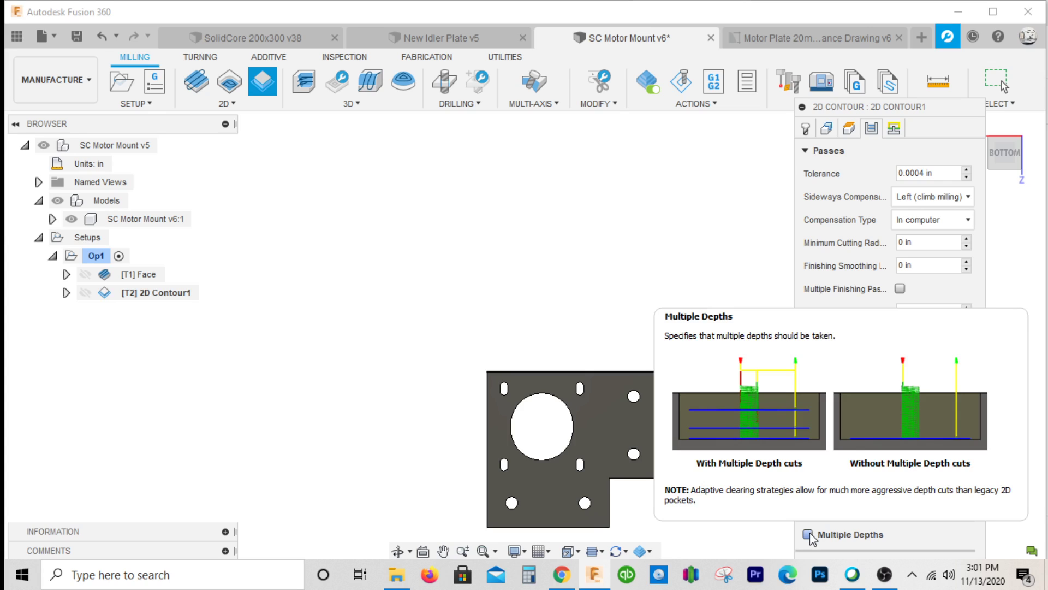
pyautogui.click(811, 532)
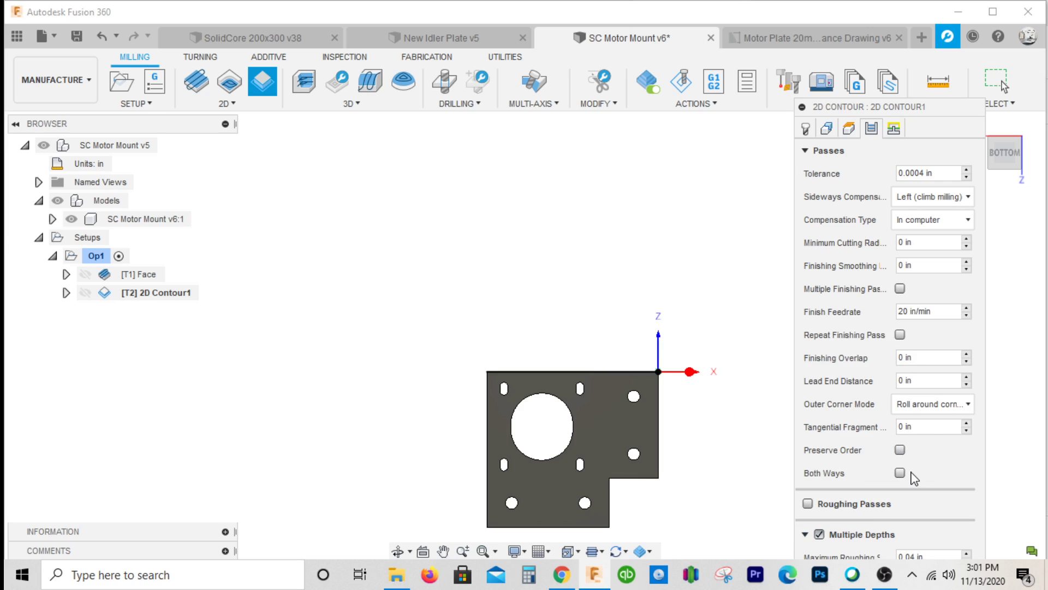
pyautogui.click(805, 150)
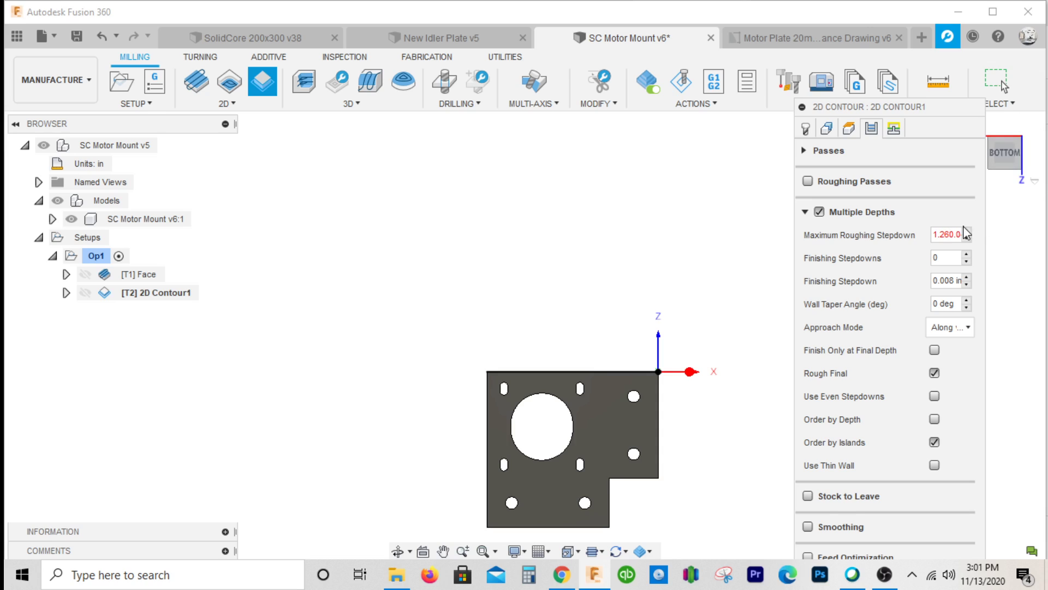
pyautogui.moveTo(951, 235); pyautogui.dragTo(932, 235)
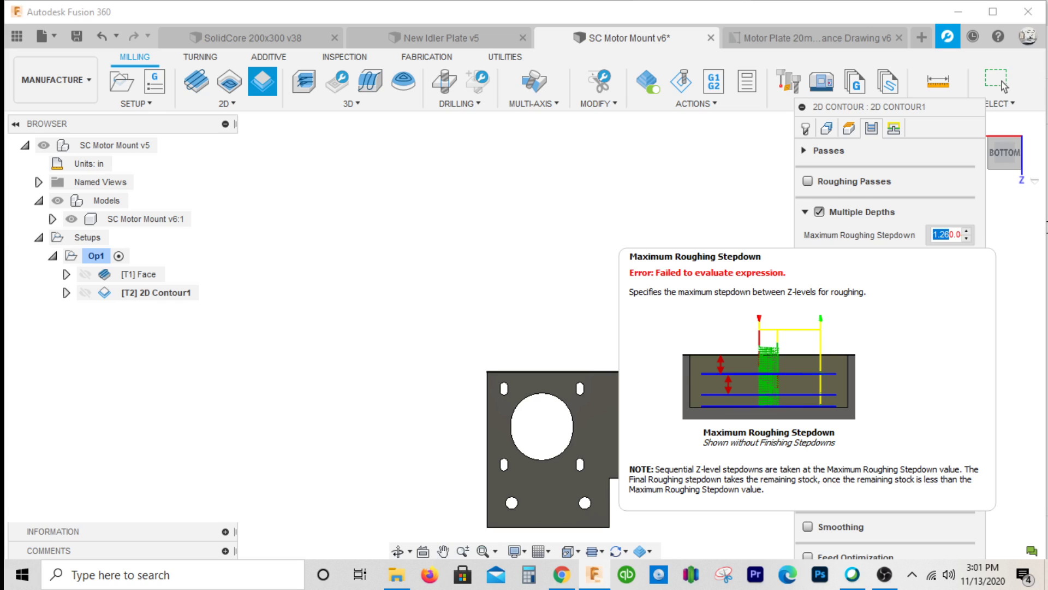
pyautogui.moveTo(949, 234); pyautogui.dragTo(962, 235)
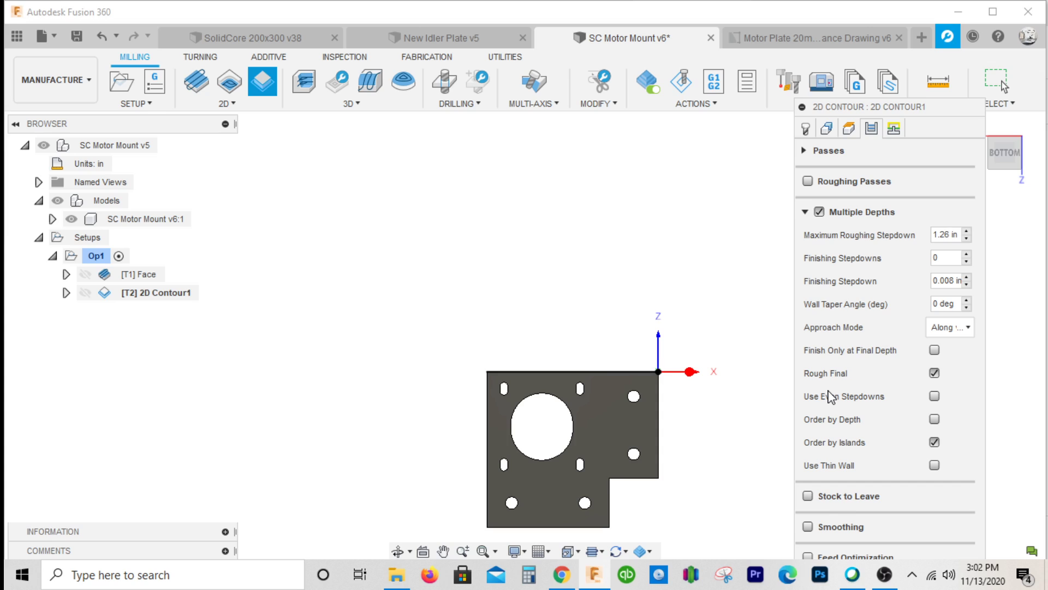
pyautogui.press('Return')
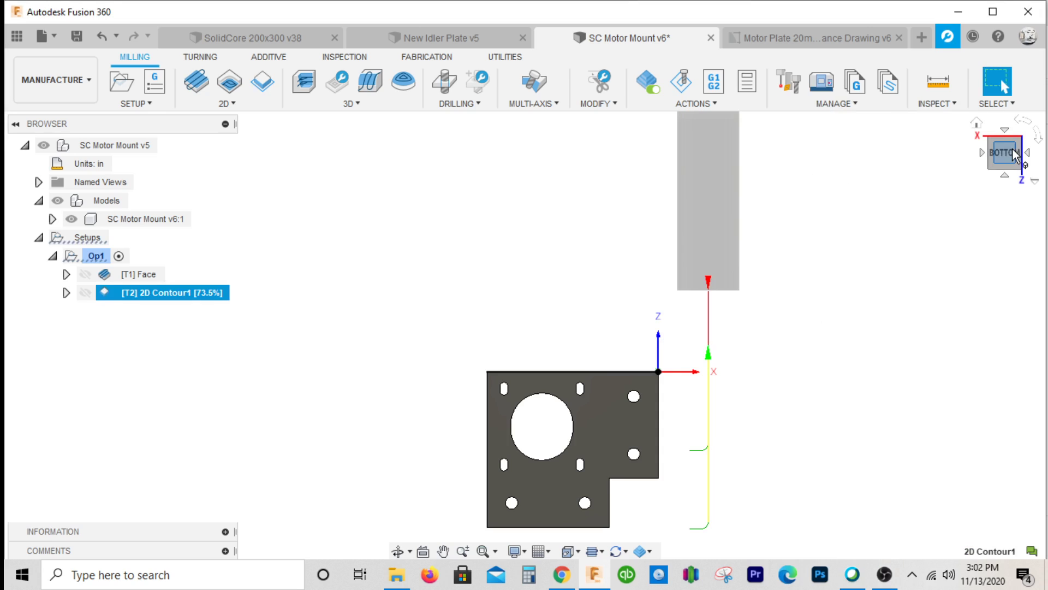
# - Simulate 2D Contour1 and examine where the end mill finishes relative to the end of the selected edge
pyautogui.moveTo(1015, 155); pyautogui.dragTo(1007, 143)
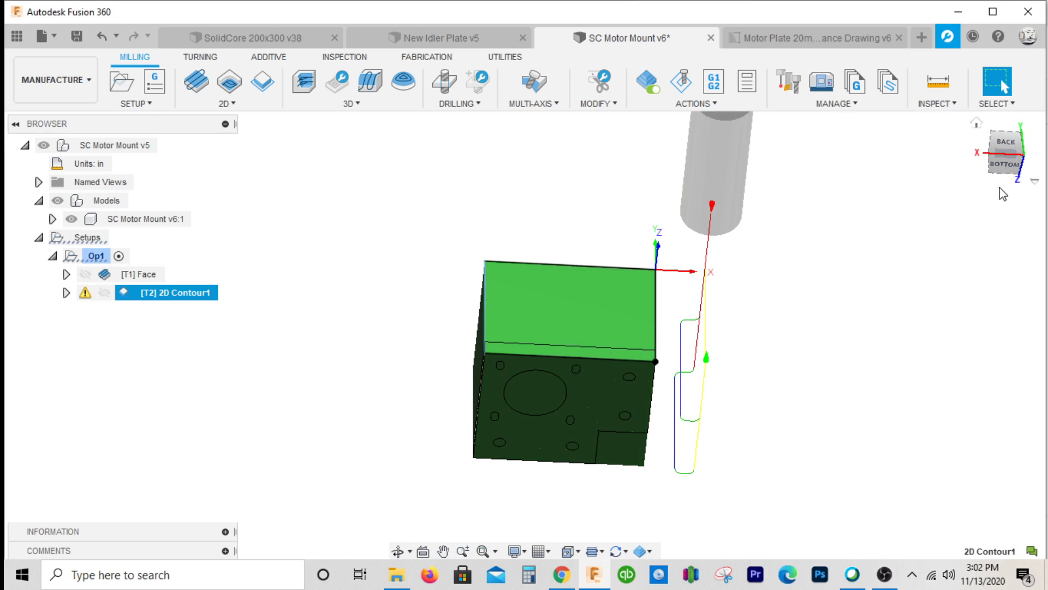
pyautogui.click(1008, 142)
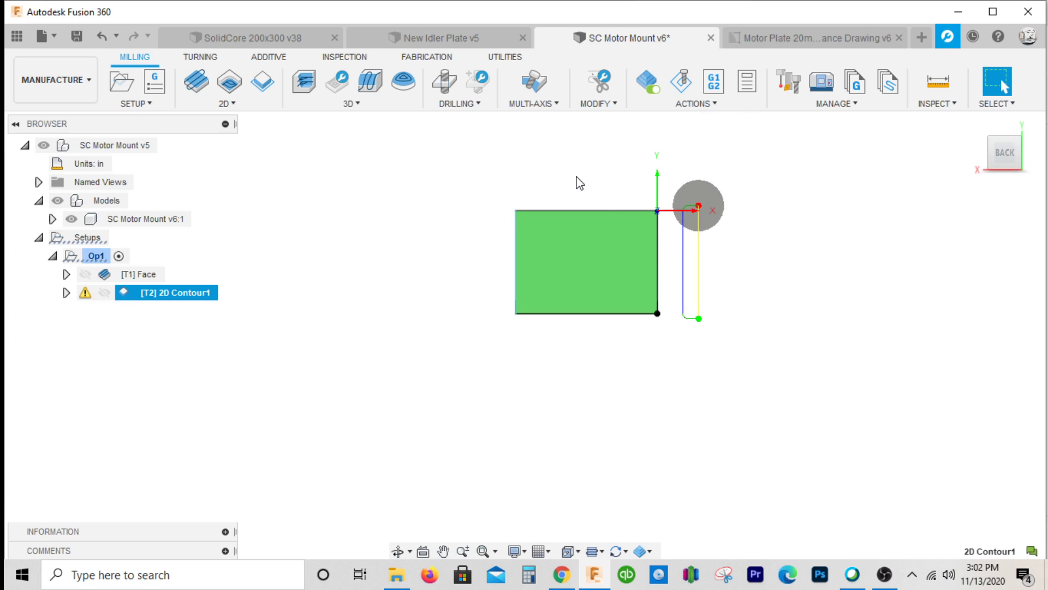
pyautogui.rightClick(170, 294)
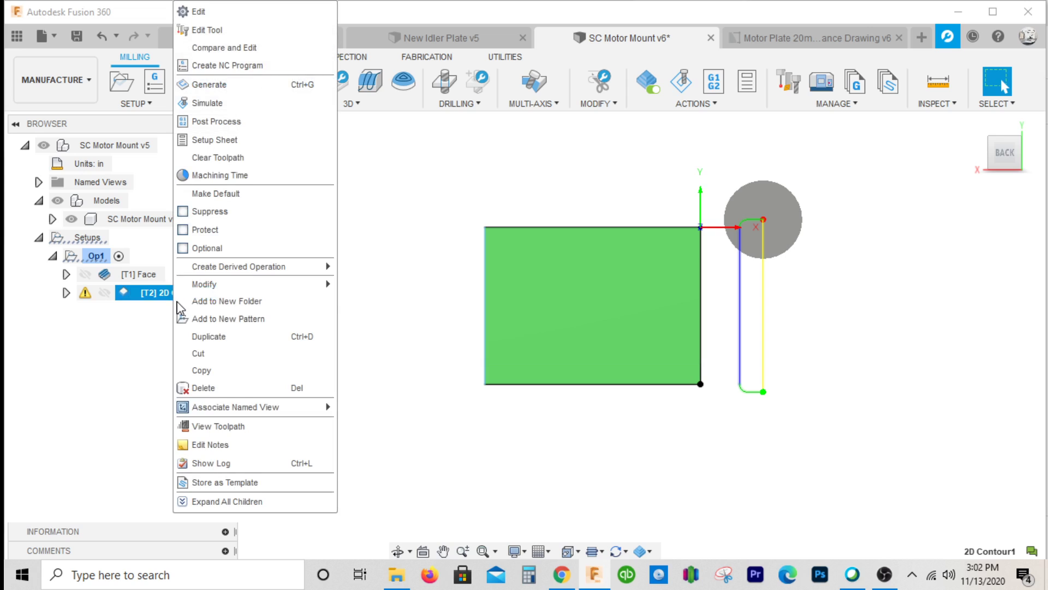
pyautogui.click(275, 102)
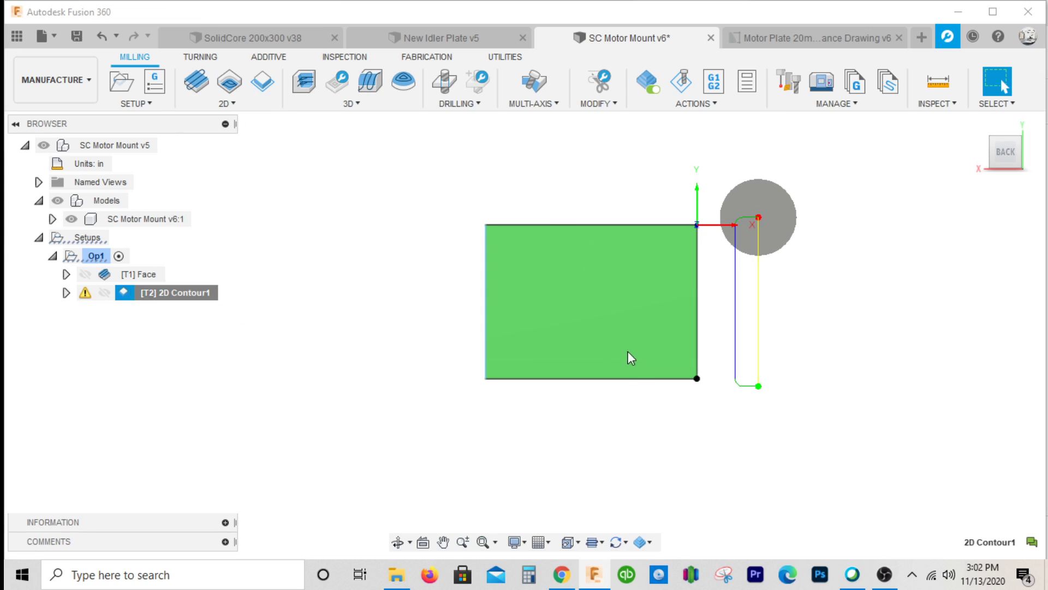
pyautogui.click(526, 490)
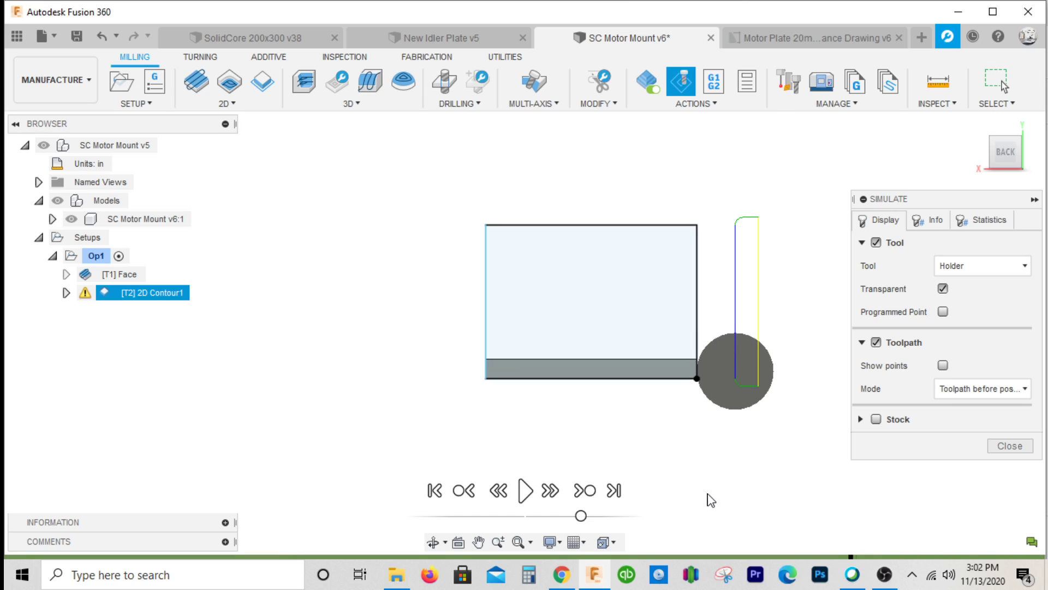
pyautogui.press('Left')
pyautogui.scroll(5, 709, 349)
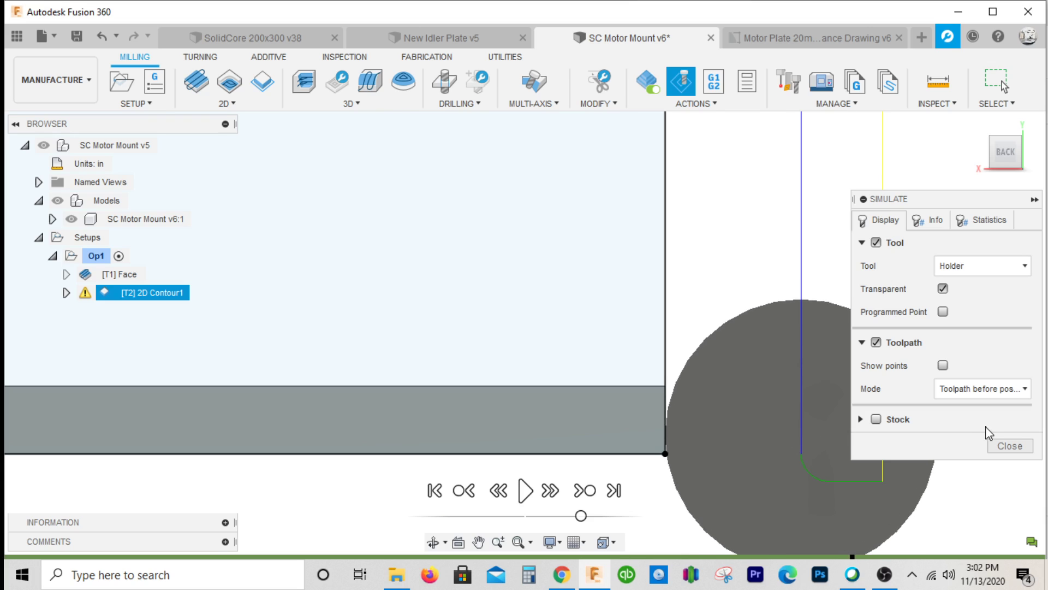
pyautogui.click(999, 446)
# - Edit 2D Contour1 to use a tangential fragment extension distance of 0.1 in and regenerate its toolpath
pyautogui.rightClick(173, 292)
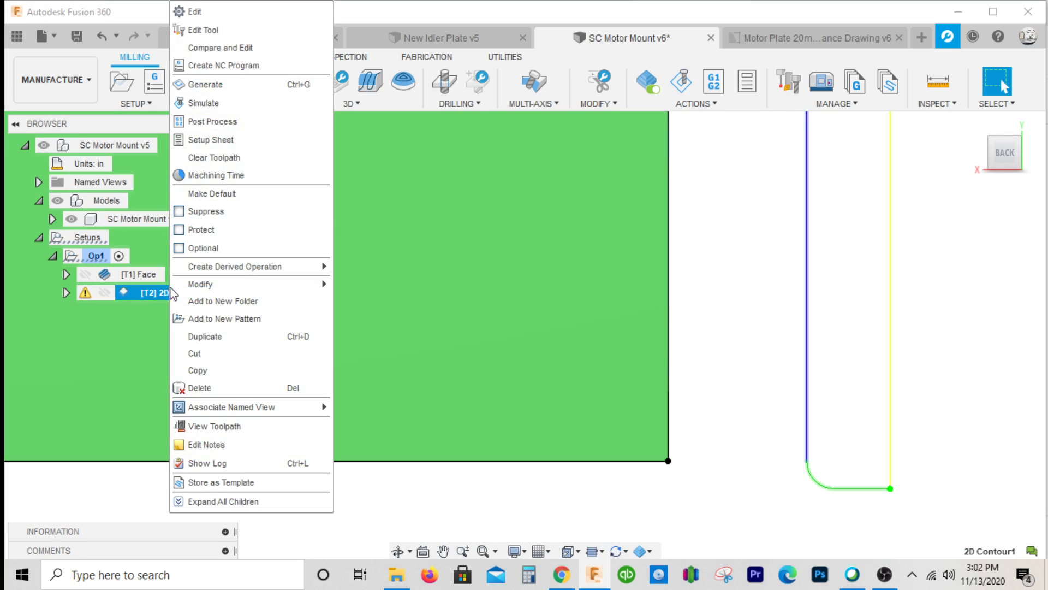
pyautogui.click(189, 10)
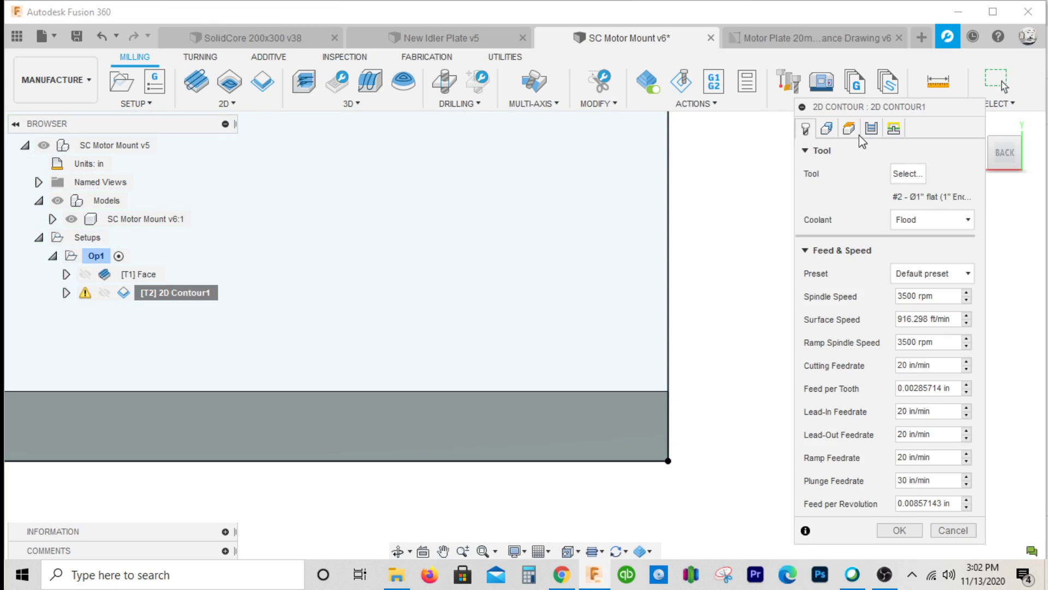
pyautogui.click(870, 129)
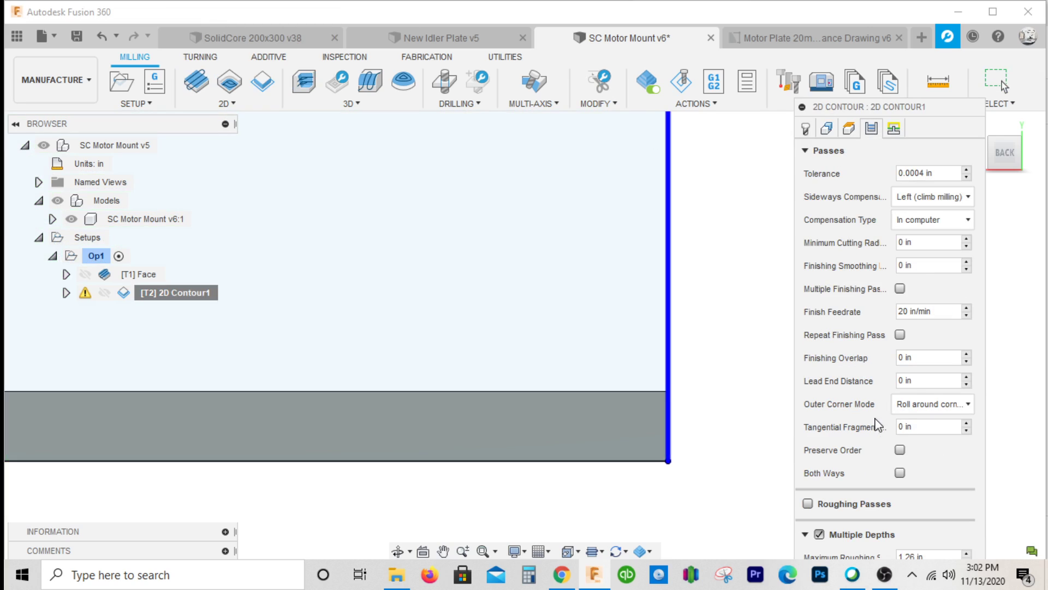
pyautogui.click(907, 430)
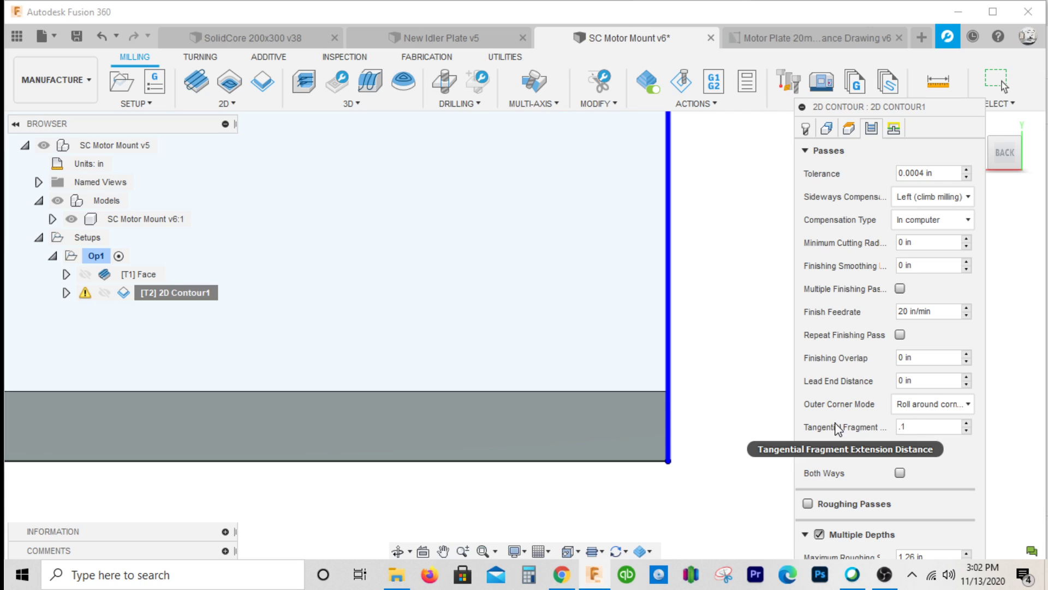
pyautogui.press('Return')
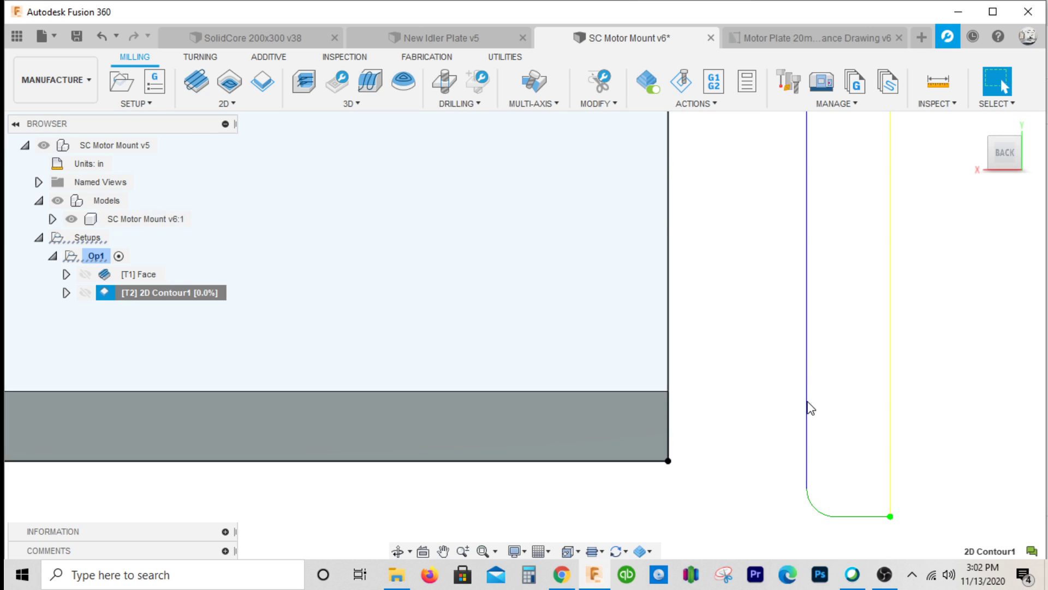
# - Simulate the extended 2D Contour1 toolpath, checking the tool's run-off past the edge and both depth passes, and close the simulation
pyautogui.scroll(-5, 663, 308)
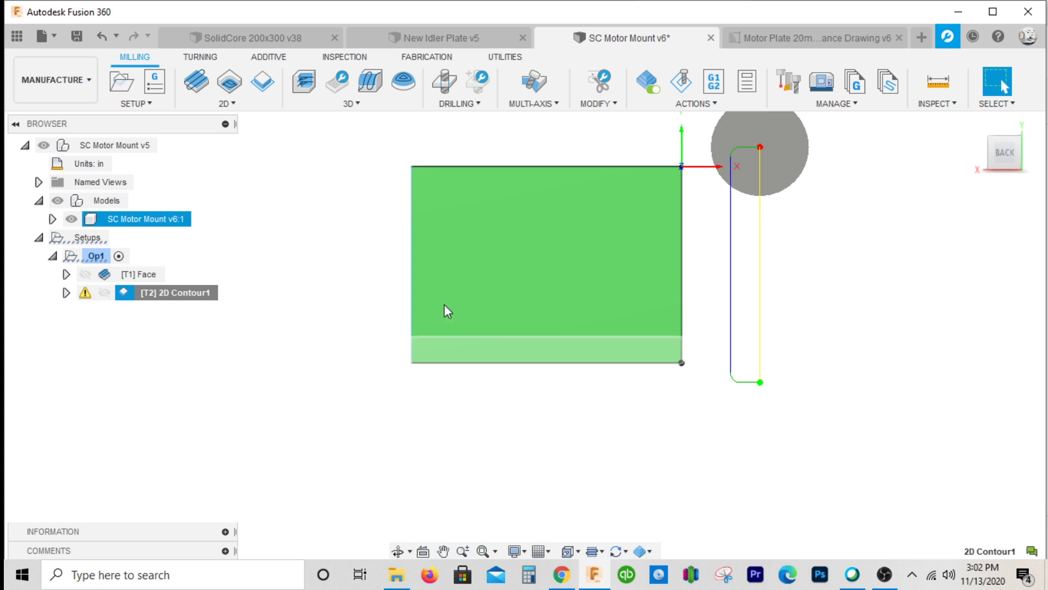
pyautogui.rightClick(192, 302)
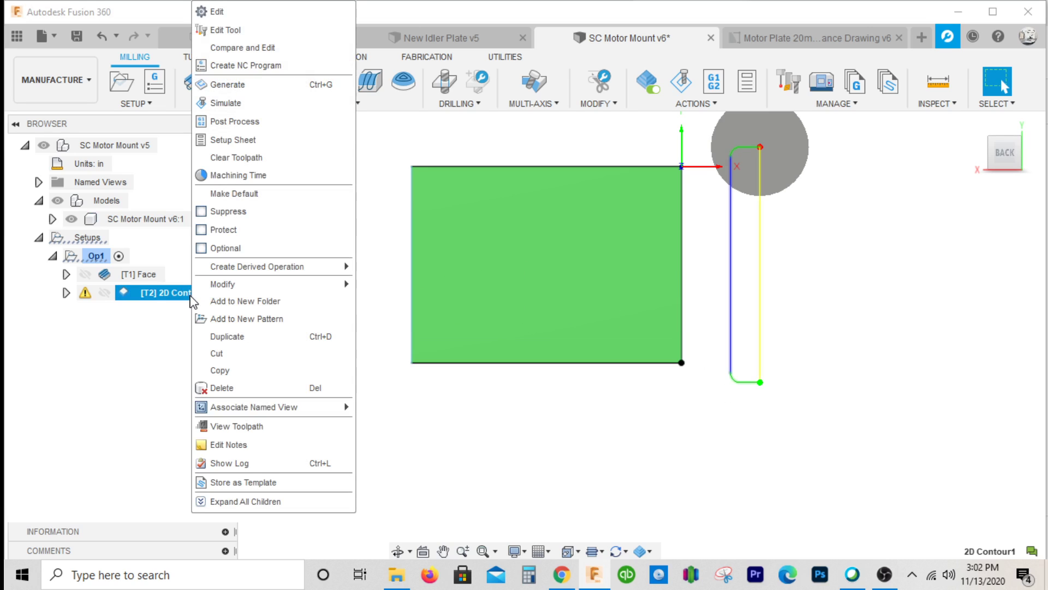
pyautogui.click(240, 103)
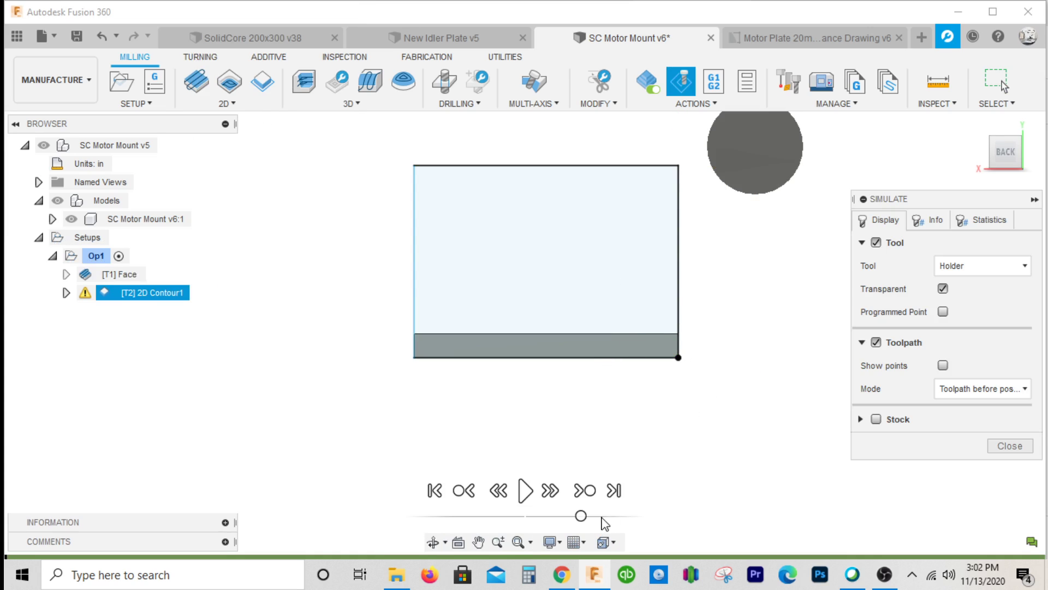
pyautogui.click(525, 491)
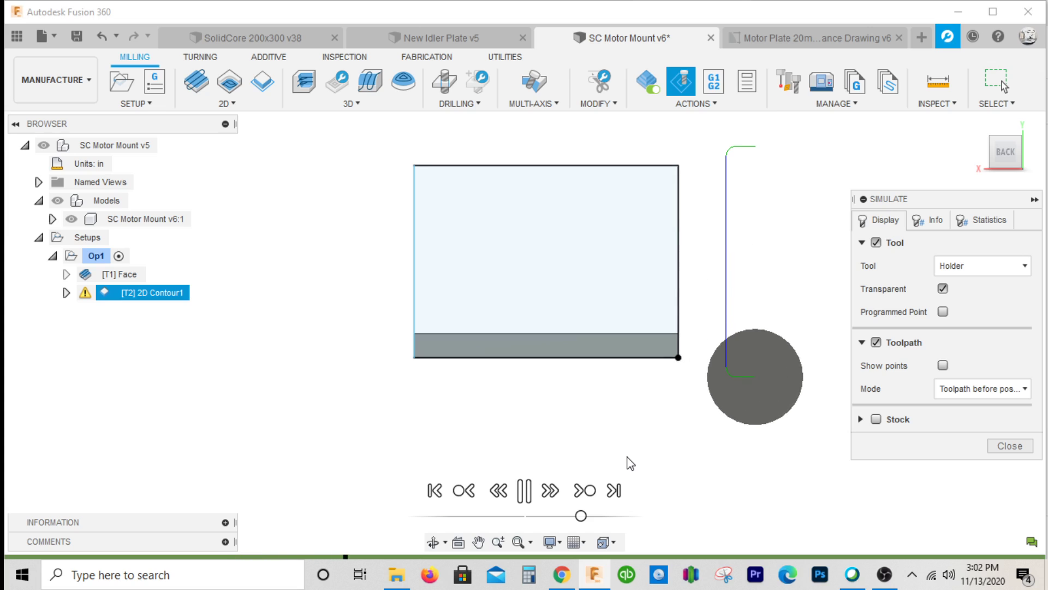
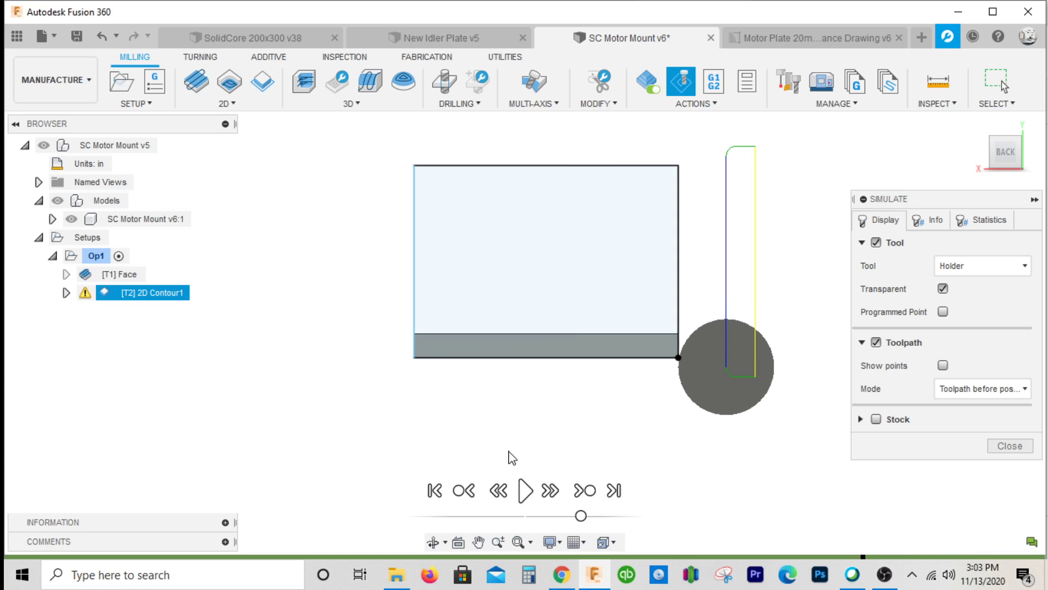
pyautogui.scroll(2, 742, 308)
pyautogui.scroll(1, 722, 330)
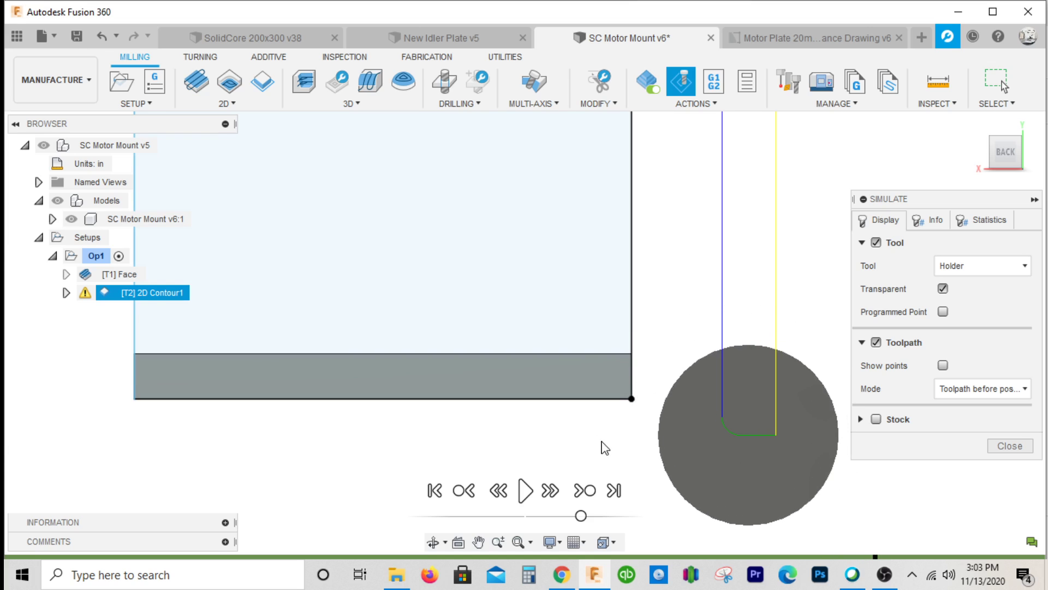
pyautogui.keyDown('shift'); pyautogui.moveTo(526, 333); pyautogui.dragTo(518, 378, button='middle'); pyautogui.keyUp('shift')
pyautogui.scroll(-5, 518, 378)
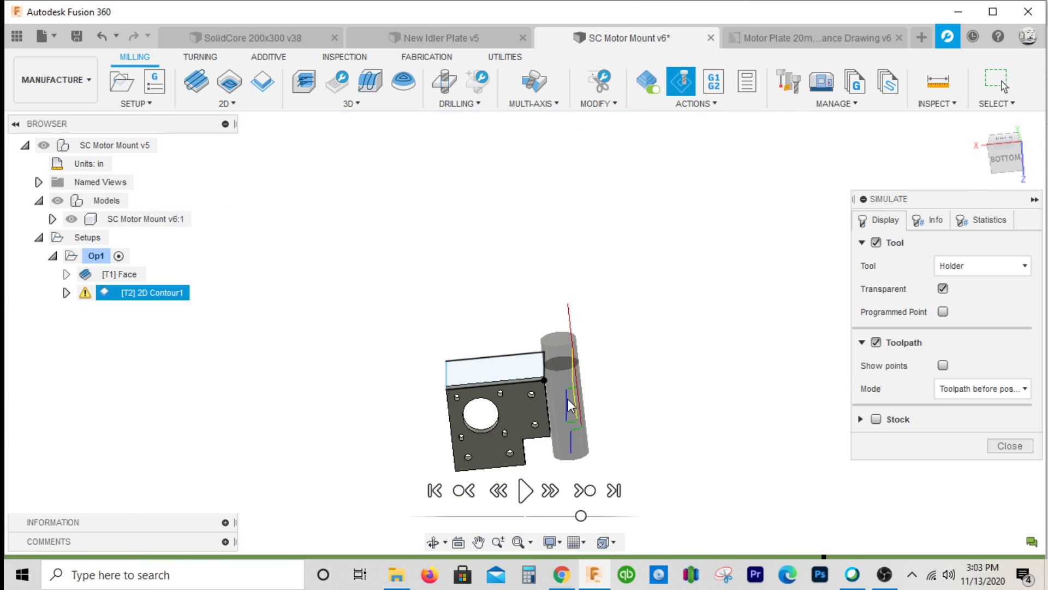
pyautogui.click(525, 490)
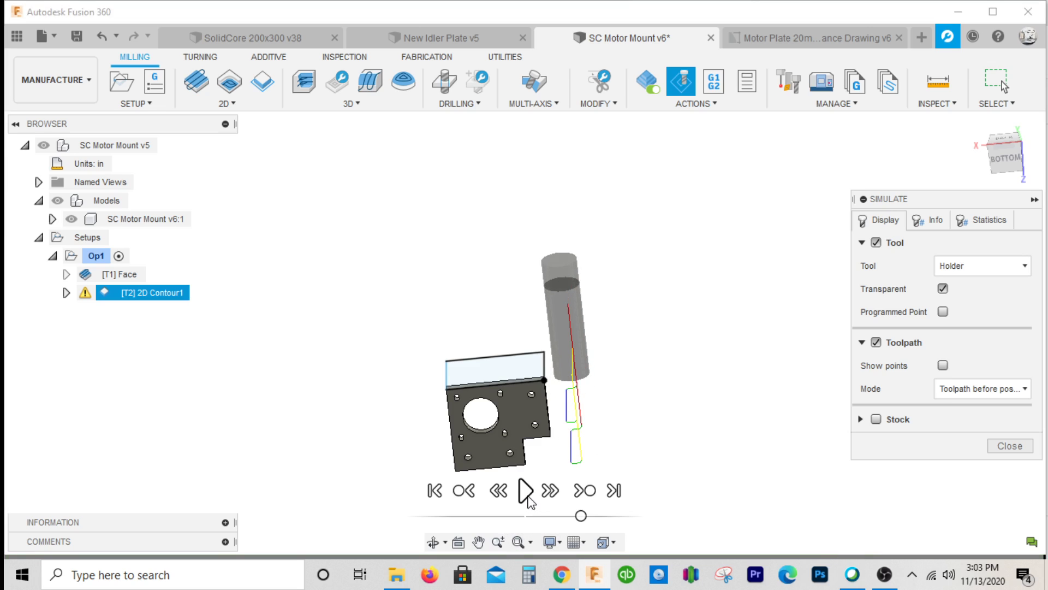
pyautogui.click(526, 494)
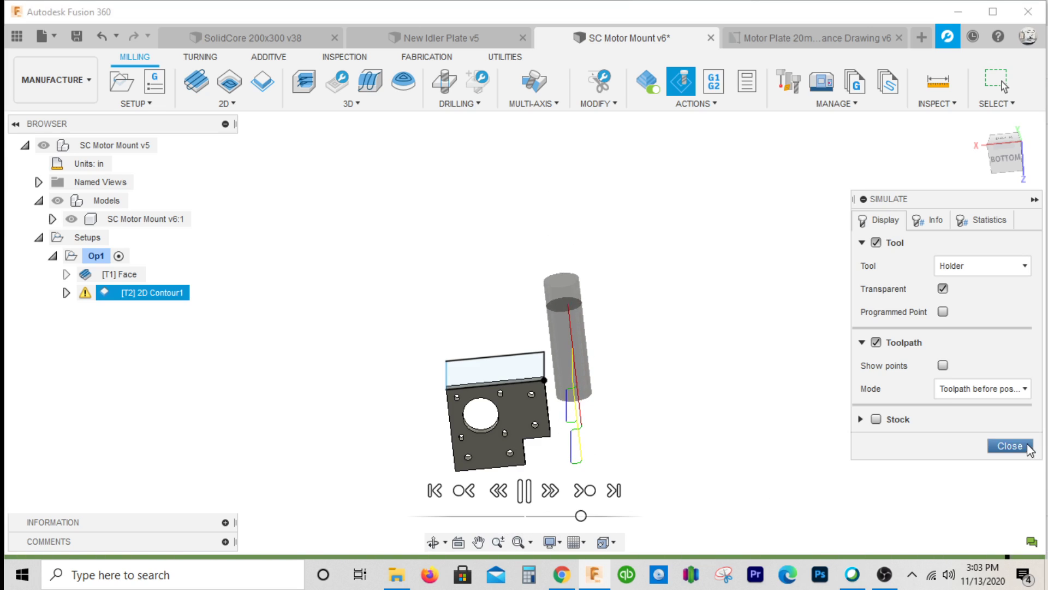
pyautogui.click(1029, 447)
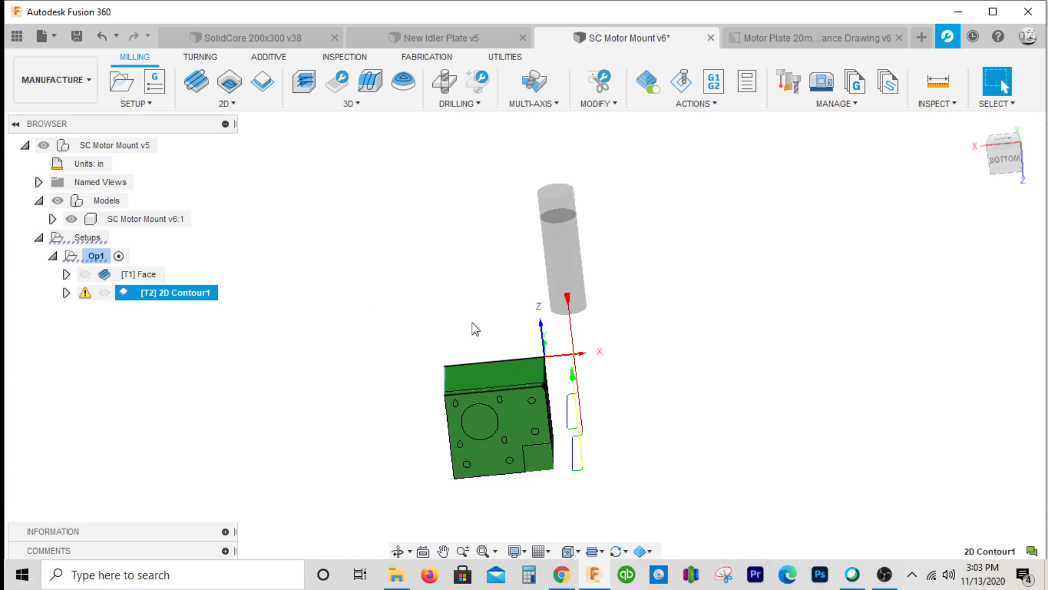
# - Simulate the whole Op1 setup to play the facing and 2D contour toolpaths in sequence
pyautogui.rightClick(95, 257)
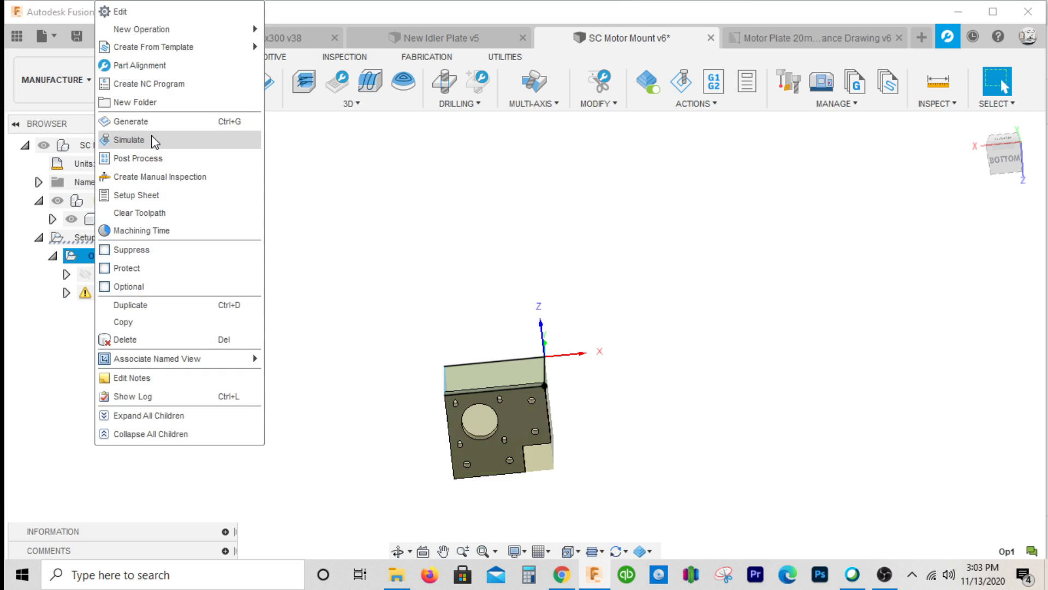
pyautogui.click(129, 140)
pyautogui.click(525, 490)
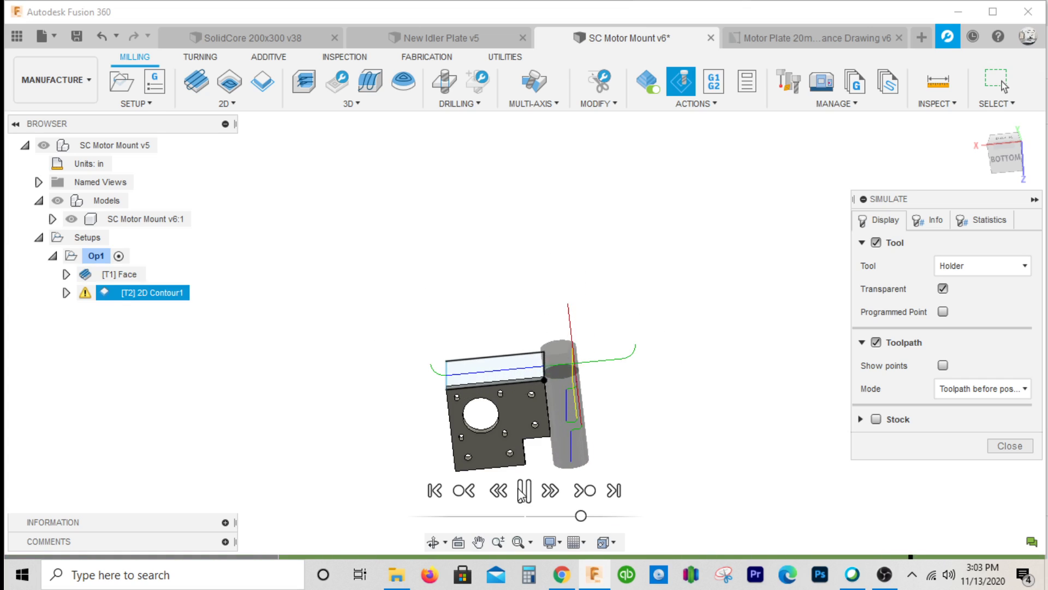
pyautogui.click(886, 574)
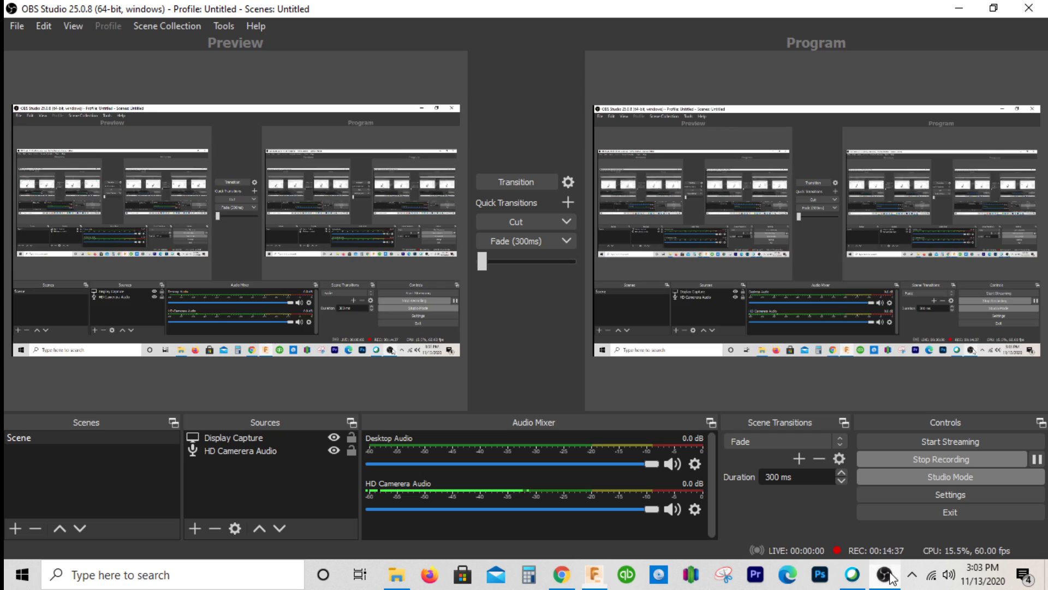
pyautogui.click(888, 575)
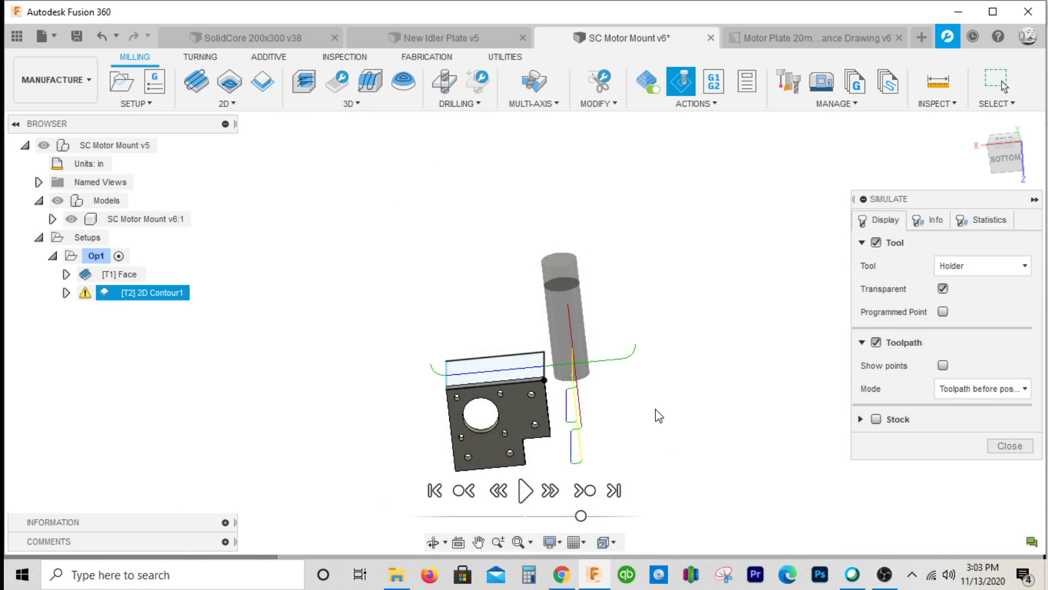
# - Close the Op1 simulation and rename the 2D Contour1 operation as Side Cut
pyautogui.click(1016, 446)
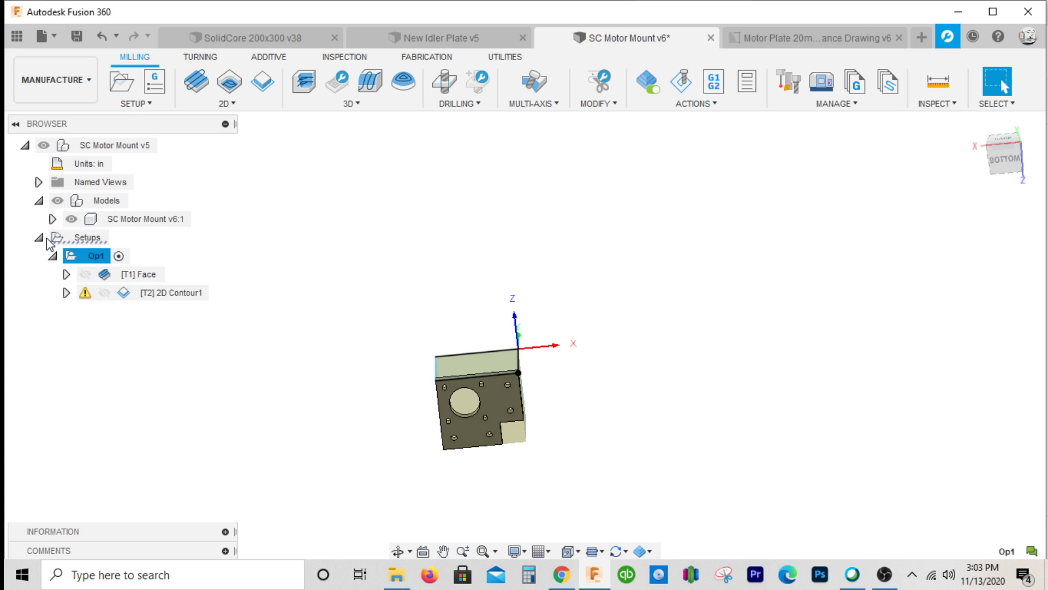
pyautogui.click(53, 256)
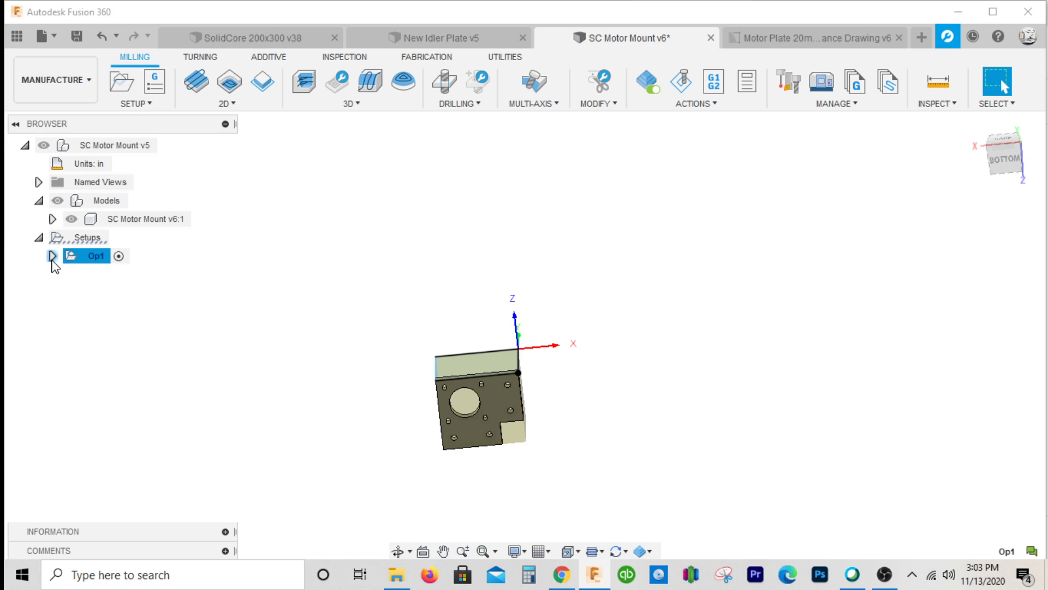
pyautogui.click(52, 256)
pyautogui.click(192, 293)
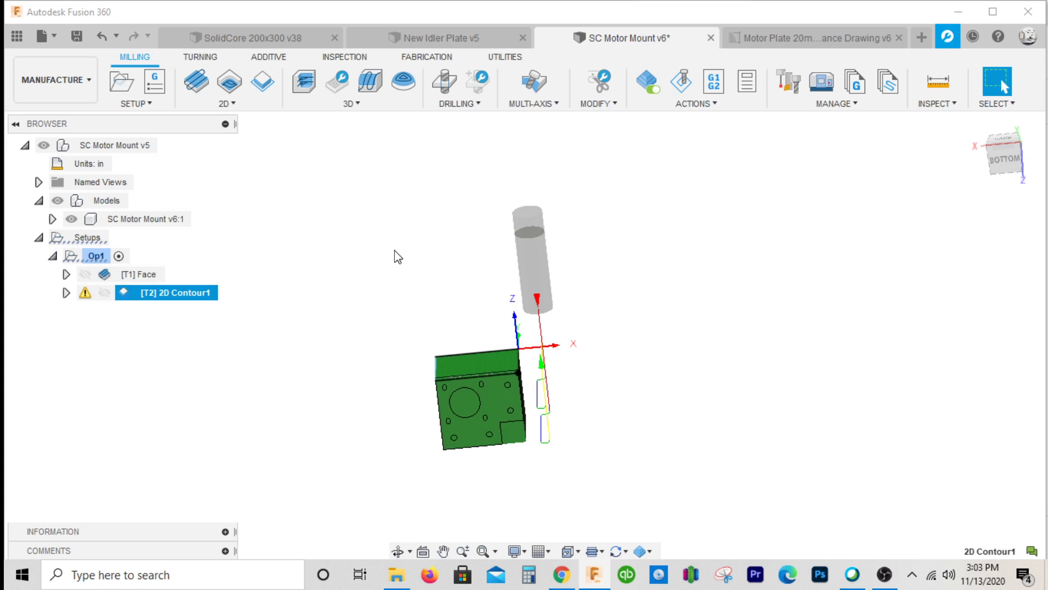
pyautogui.click(186, 294)
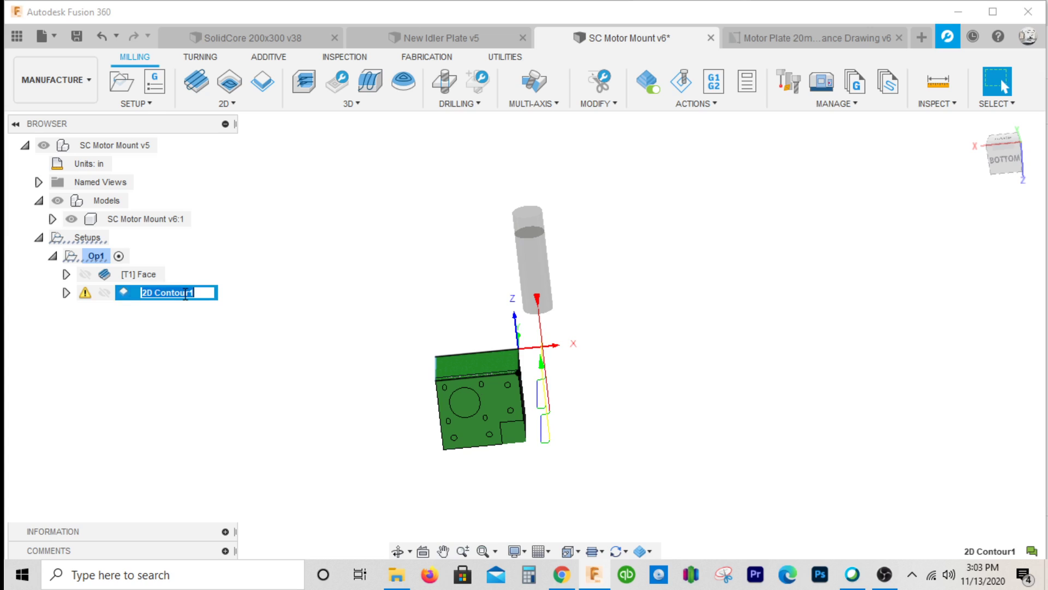
pyautogui.write('Side Cut')
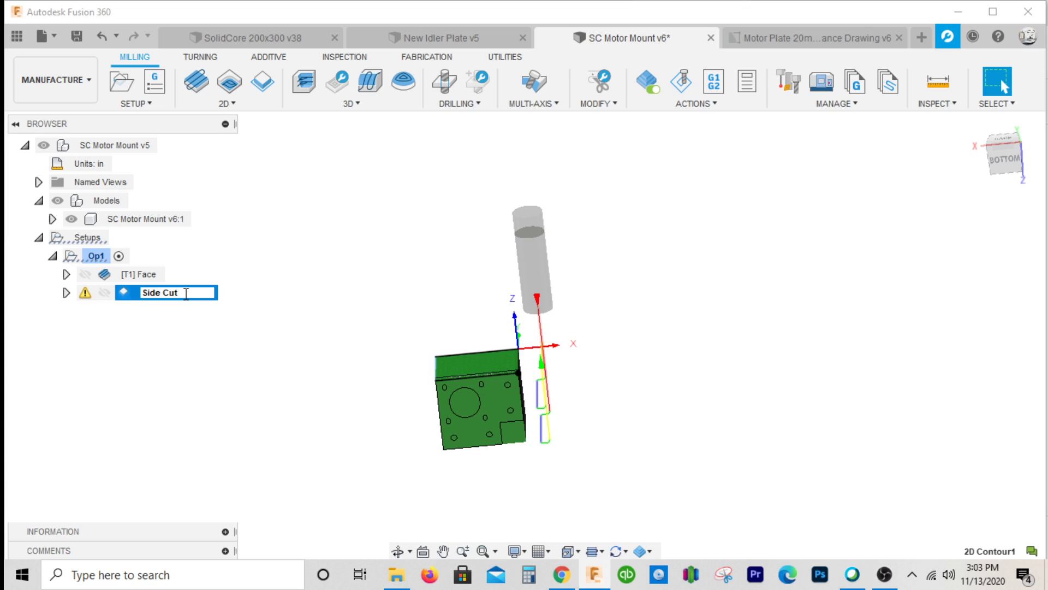
pyautogui.press('Return')
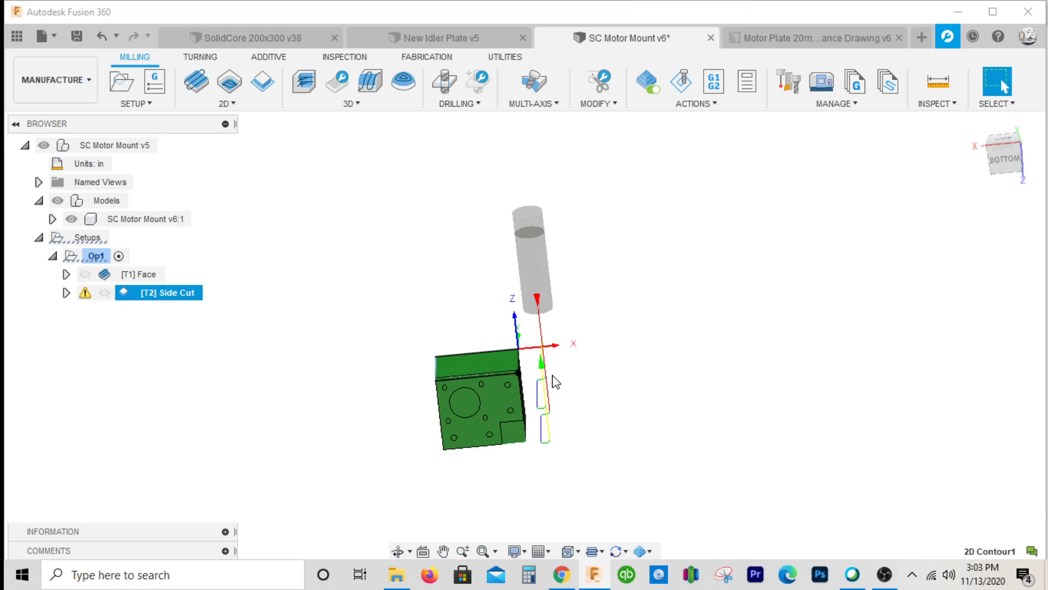
# - Clear the Side Cut selection and save the SC Motor Mount design as a new version
pyautogui.scroll(3, 507, 371)
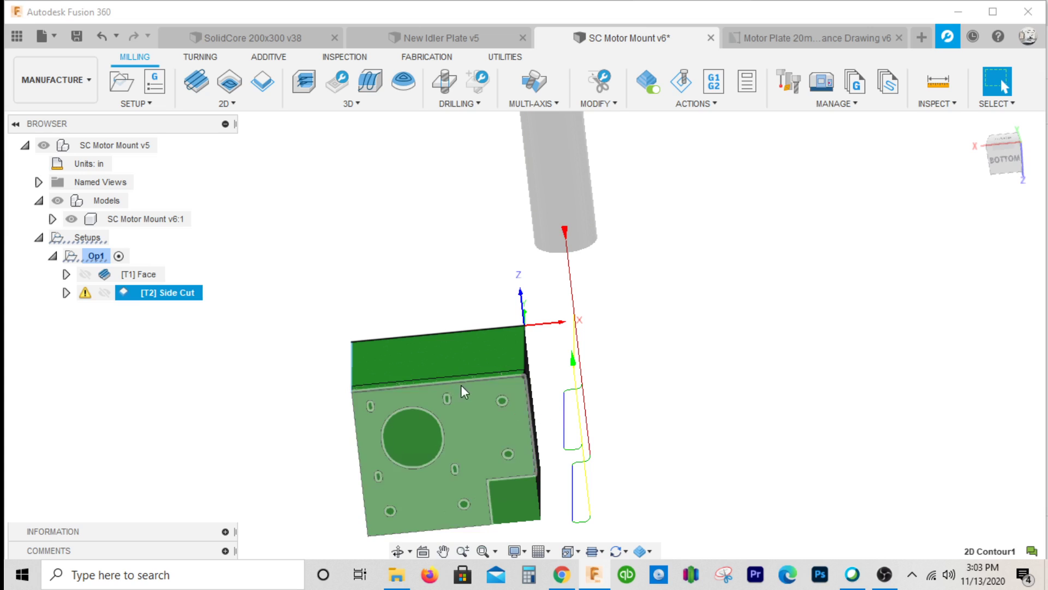
pyautogui.click(64, 257)
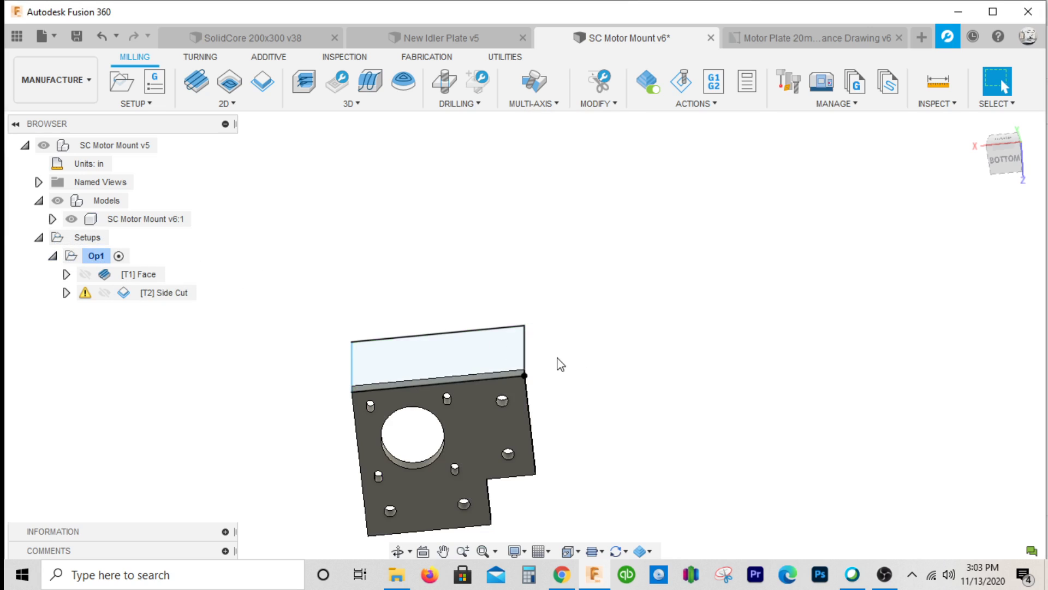
pyautogui.click(77, 36)
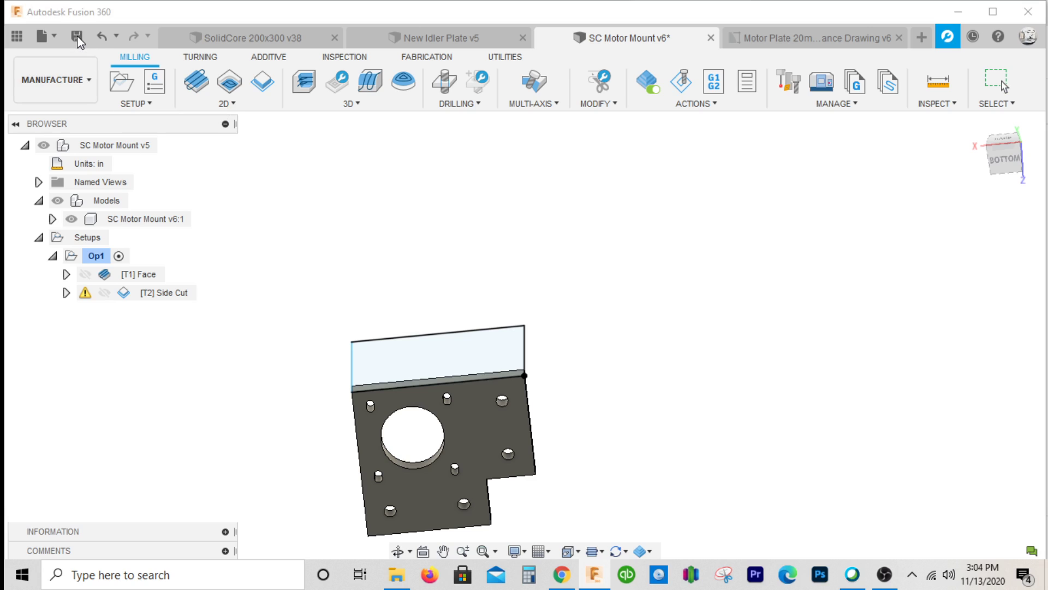
pyautogui.click(516, 312)
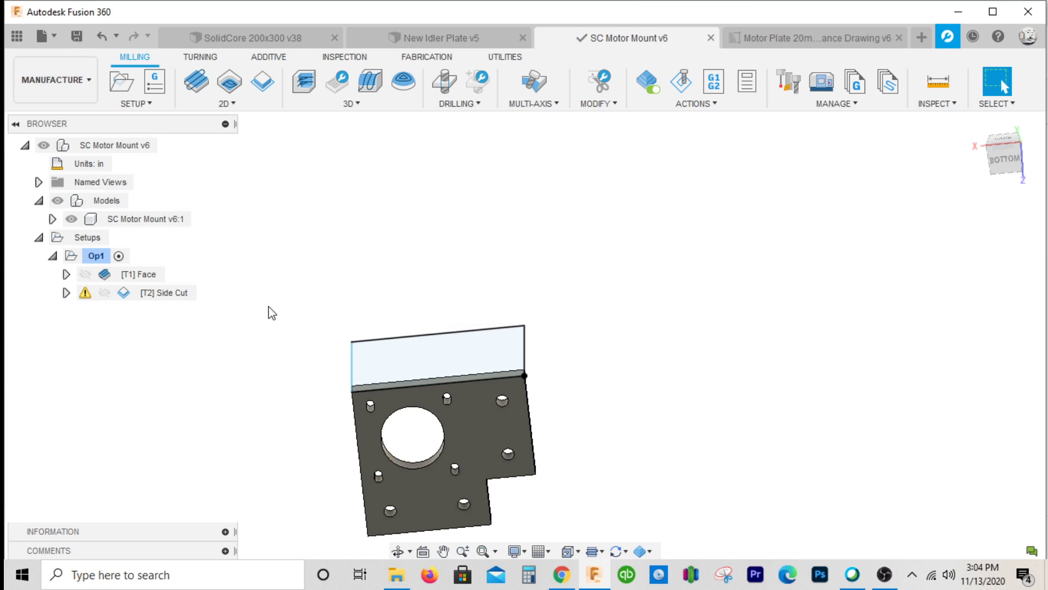
# - Hide Sketch2 of the SC Motor Mount model and collapse the Op1 setup and the sketches folder
pyautogui.click(53, 256)
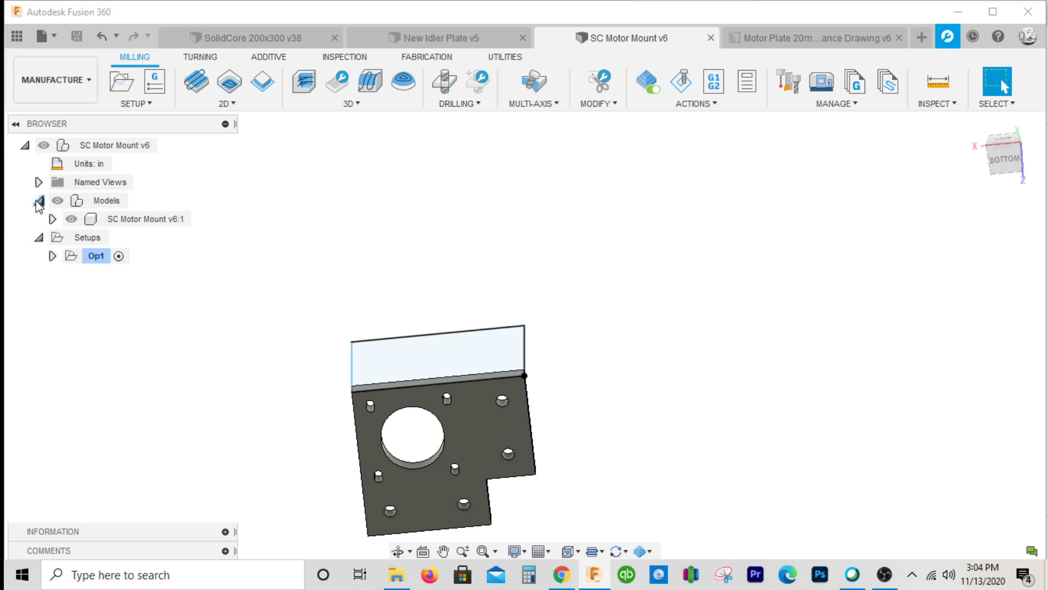
pyautogui.click(53, 219)
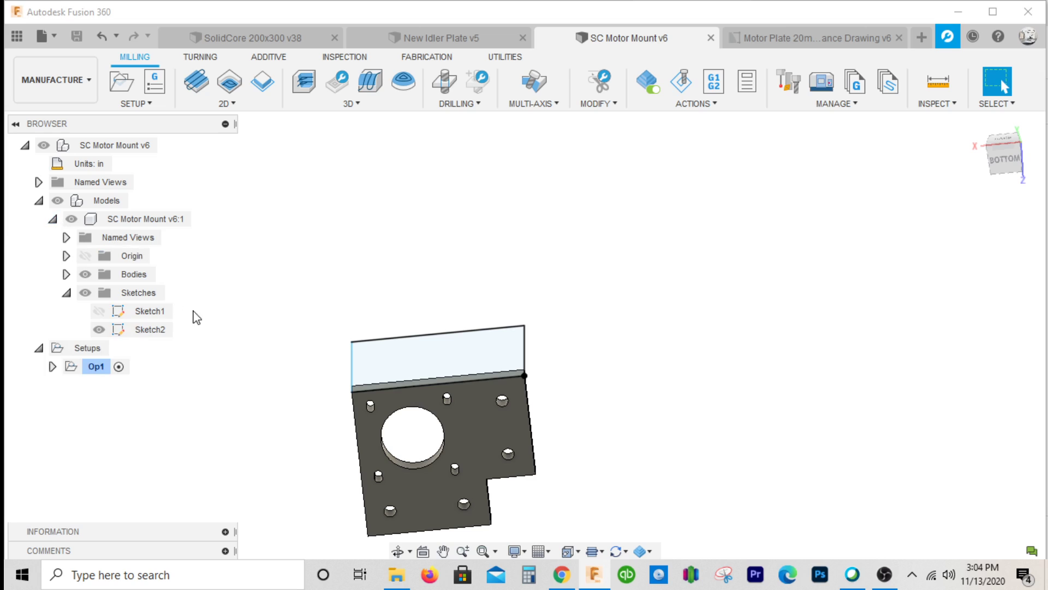
pyautogui.click(99, 329)
pyautogui.scroll(-2, 404, 297)
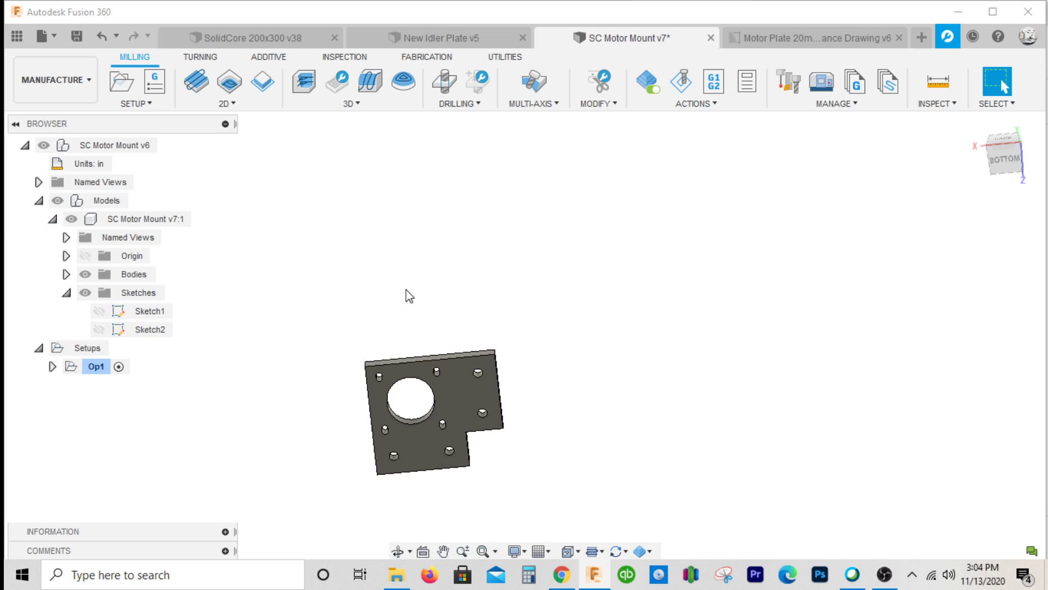
pyautogui.click(66, 293)
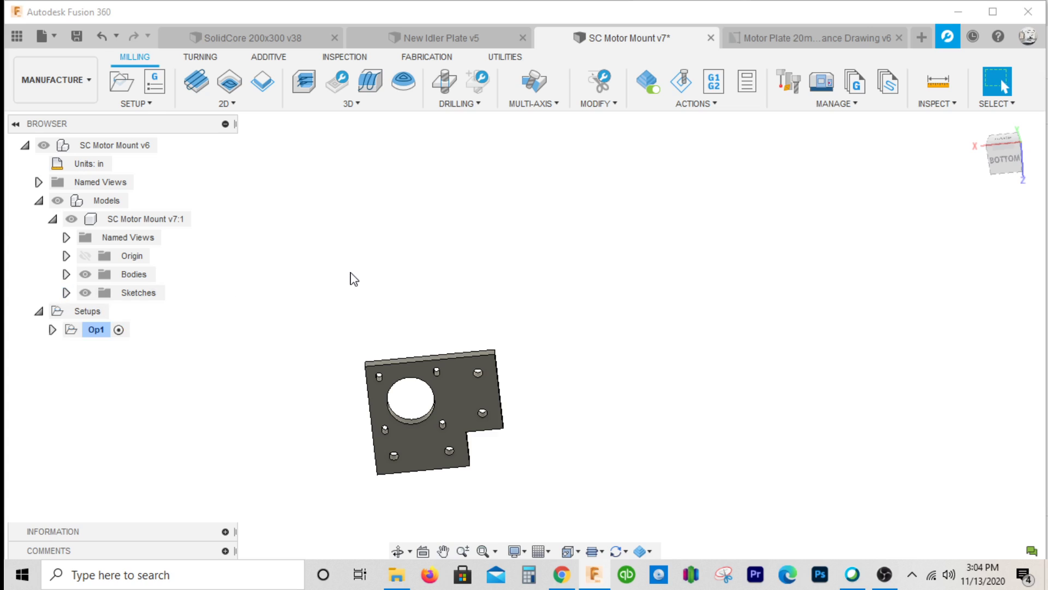
pyautogui.scroll(-1, 488, 320)
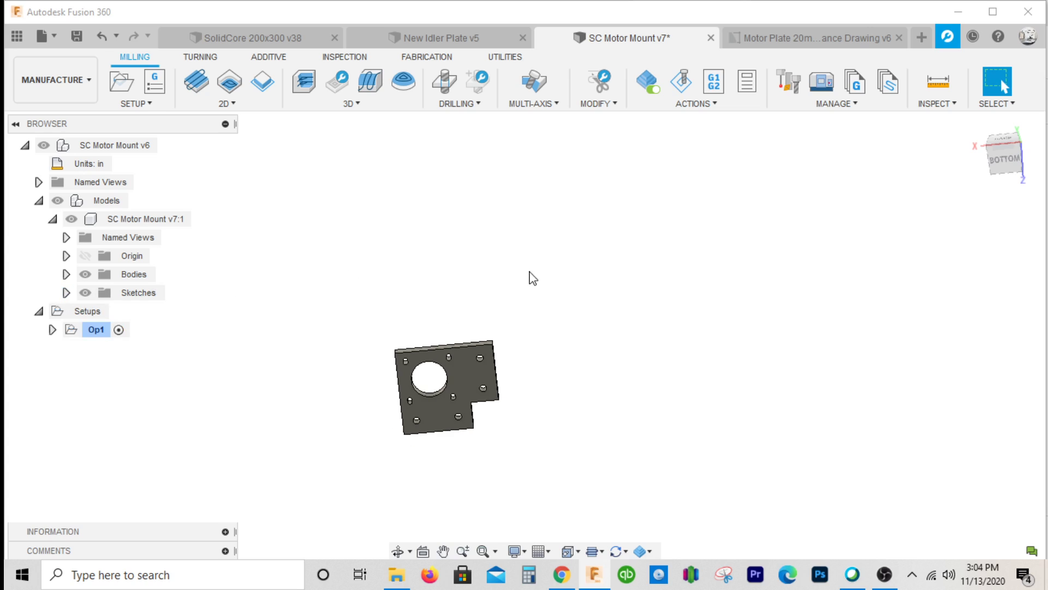
# - Switch to Chrome and review the Op2 vise setup photo in the SC Motor Mount Machining Operations document
pyautogui.click(568, 573)
pyautogui.scroll(-8, 402, 369)
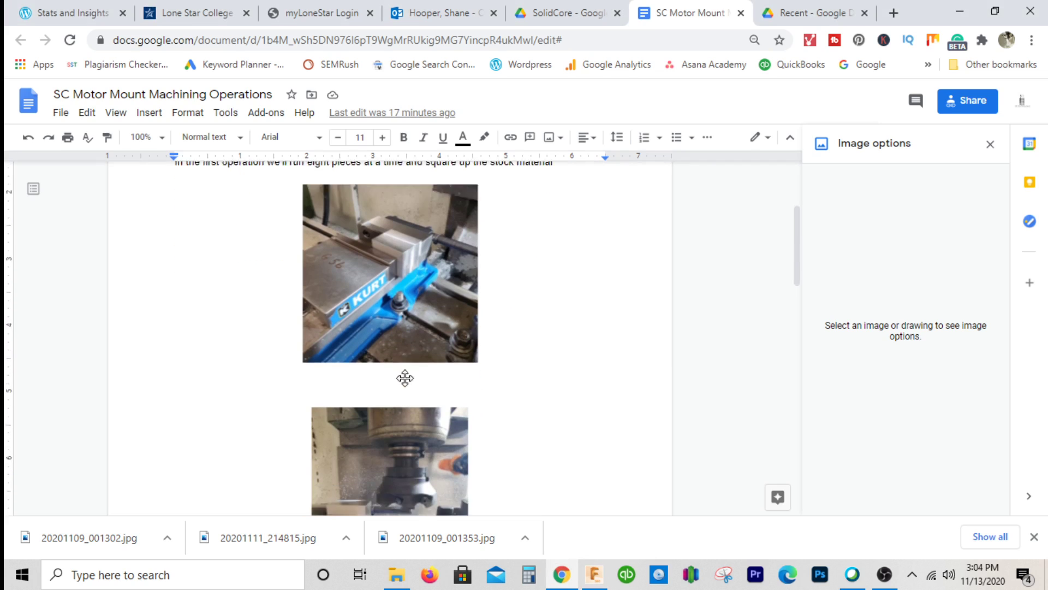
pyautogui.scroll(-13, 405, 382)
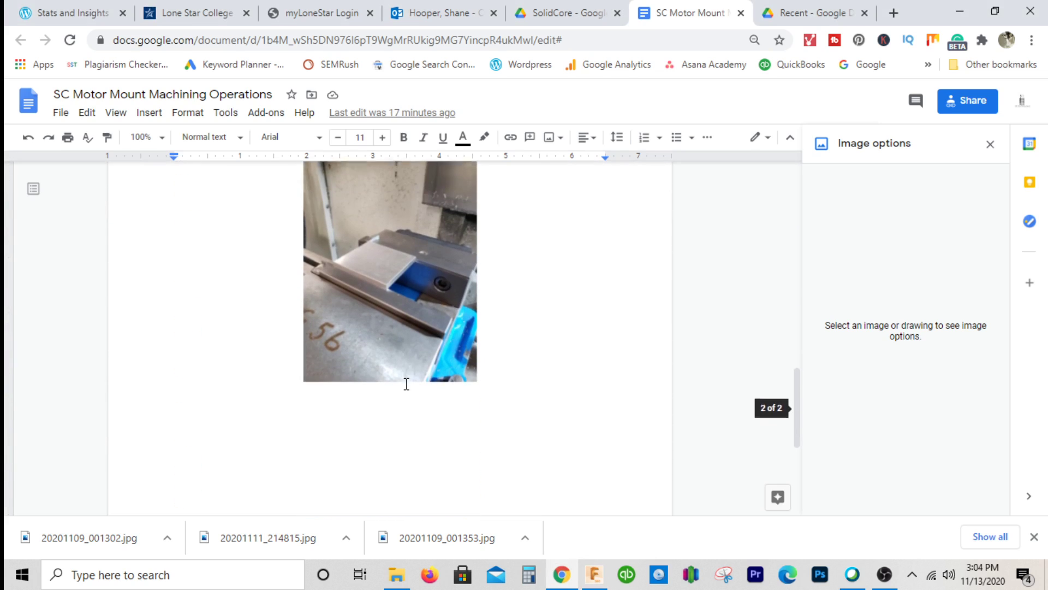
pyautogui.scroll(4, 406, 384)
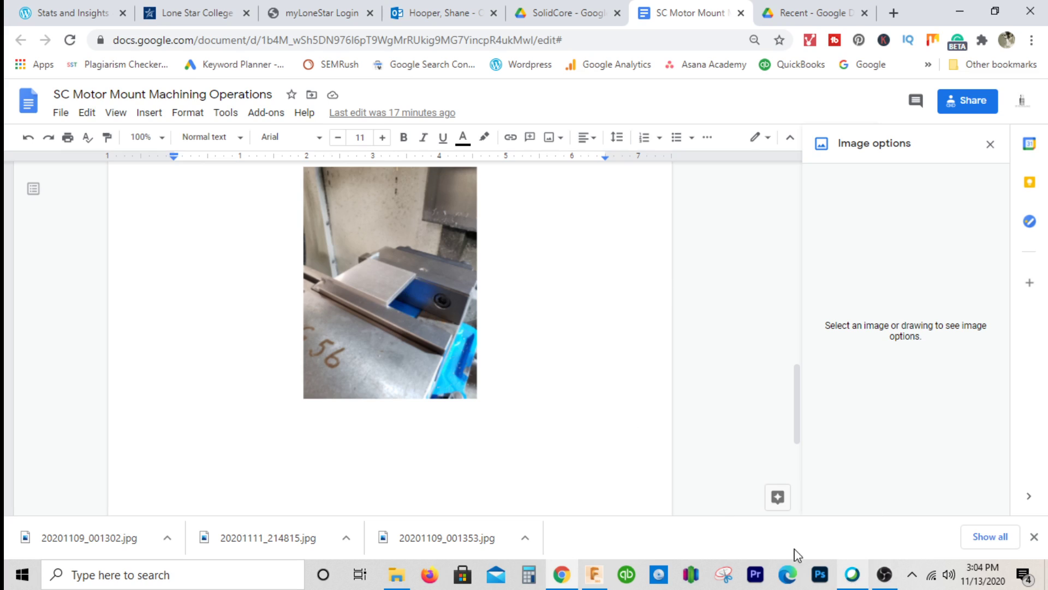
pyautogui.scroll(2, 452, 363)
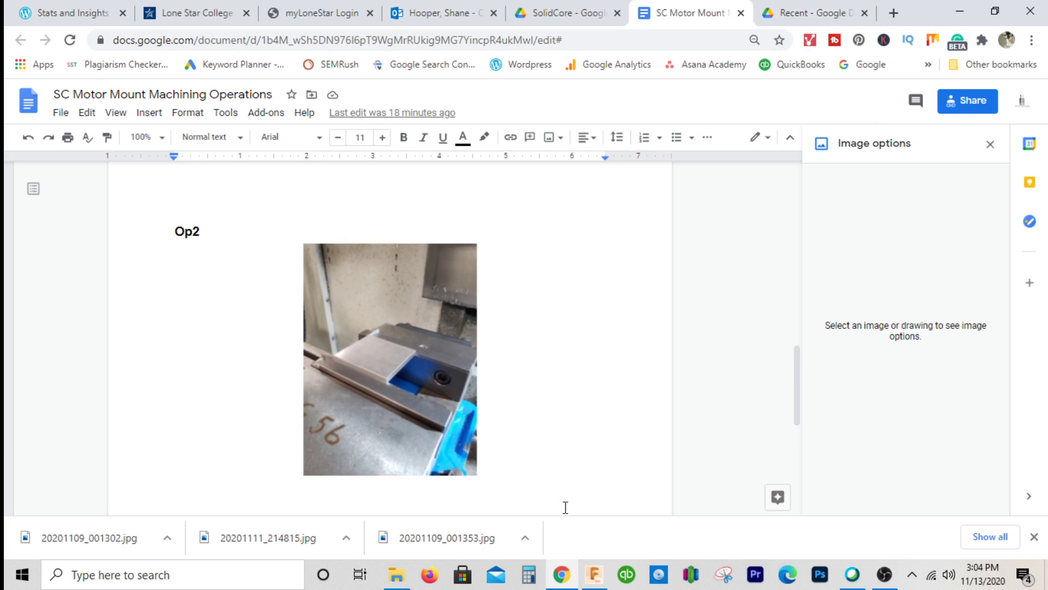
pyautogui.click(562, 576)
pyautogui.click(563, 576)
# - Switch to Fusion 360 and examine the plate's overall width, height and thickness in the Motor Plate drawing
pyautogui.click(595, 574)
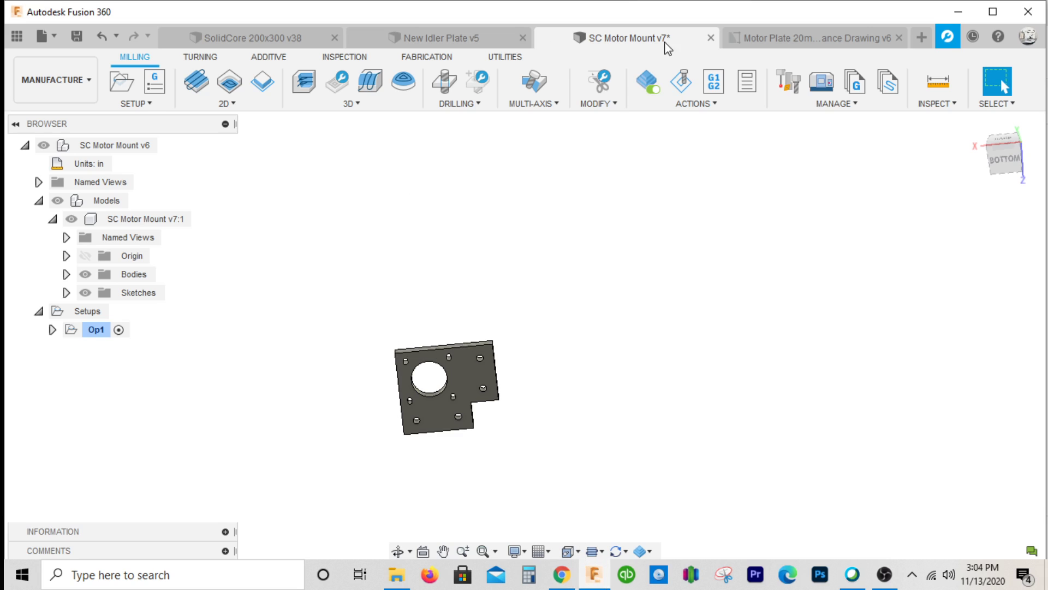
pyautogui.click(818, 40)
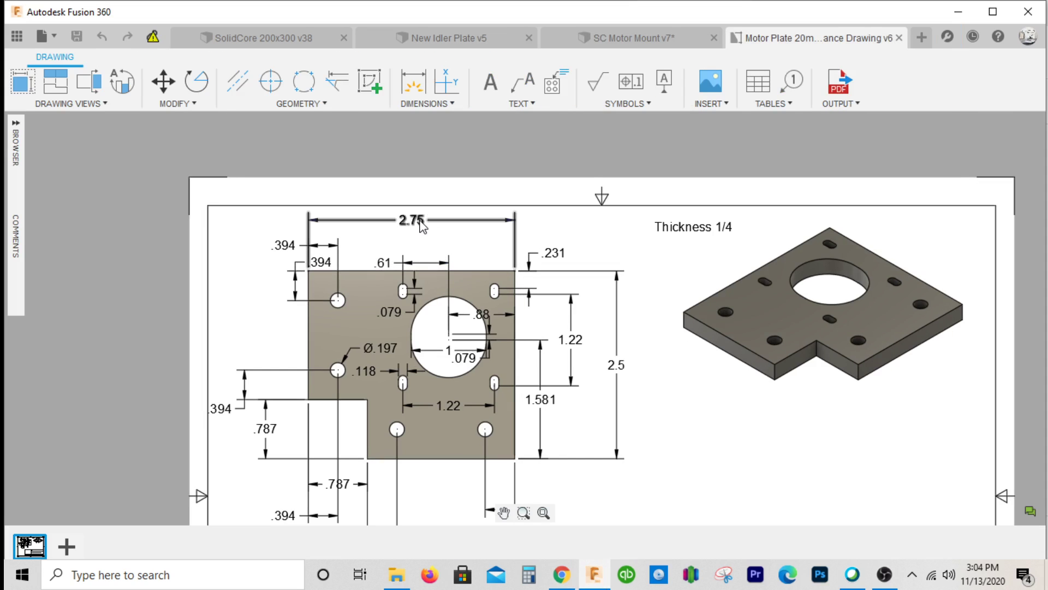
pyautogui.click(423, 225)
pyautogui.click(614, 366)
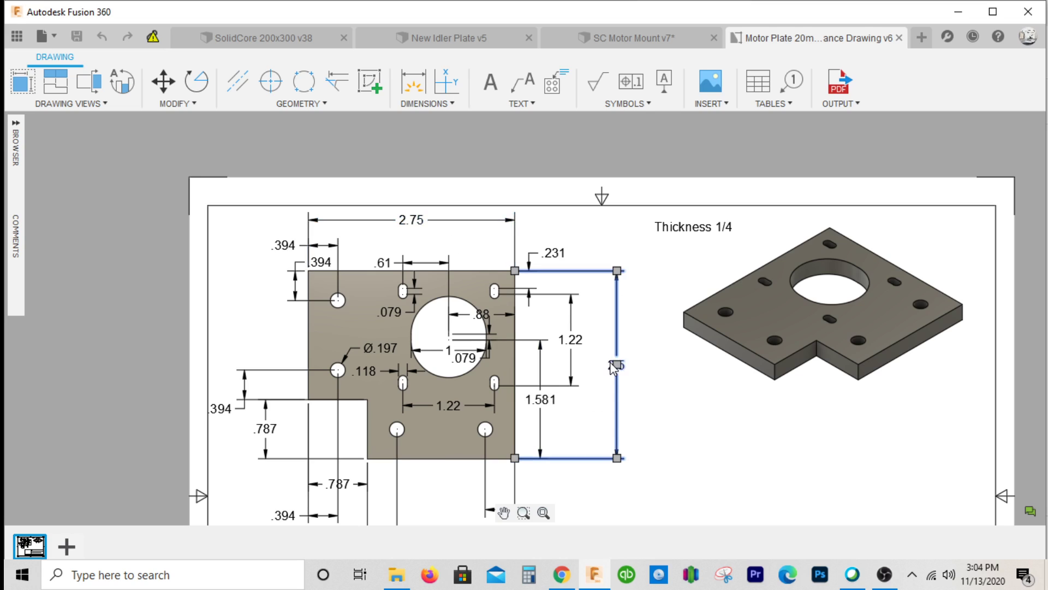
pyautogui.click(660, 362)
pyautogui.scroll(3, 650, 363)
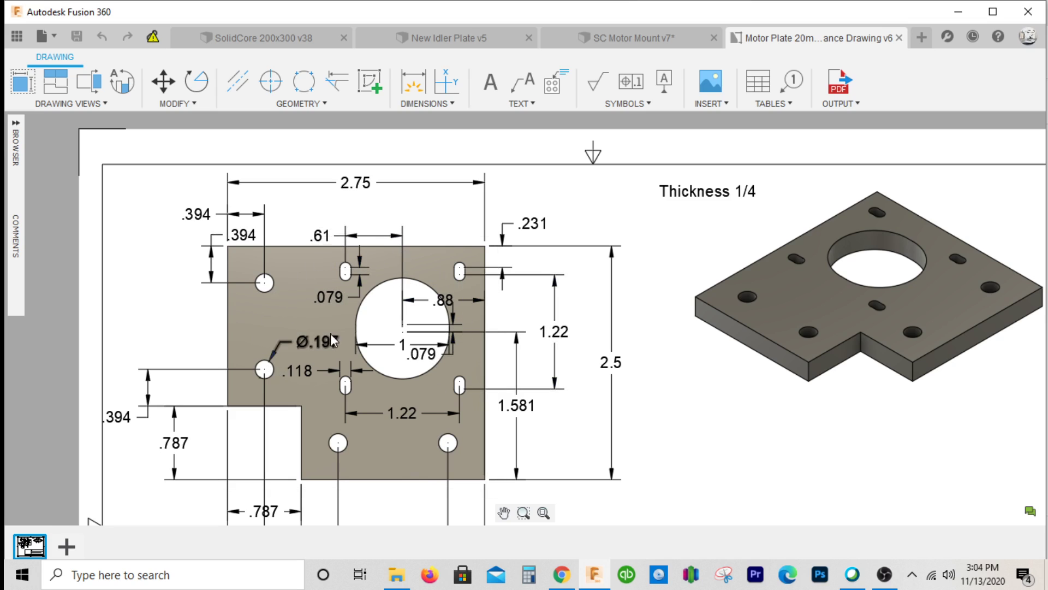
pyautogui.scroll(1, 184, 427)
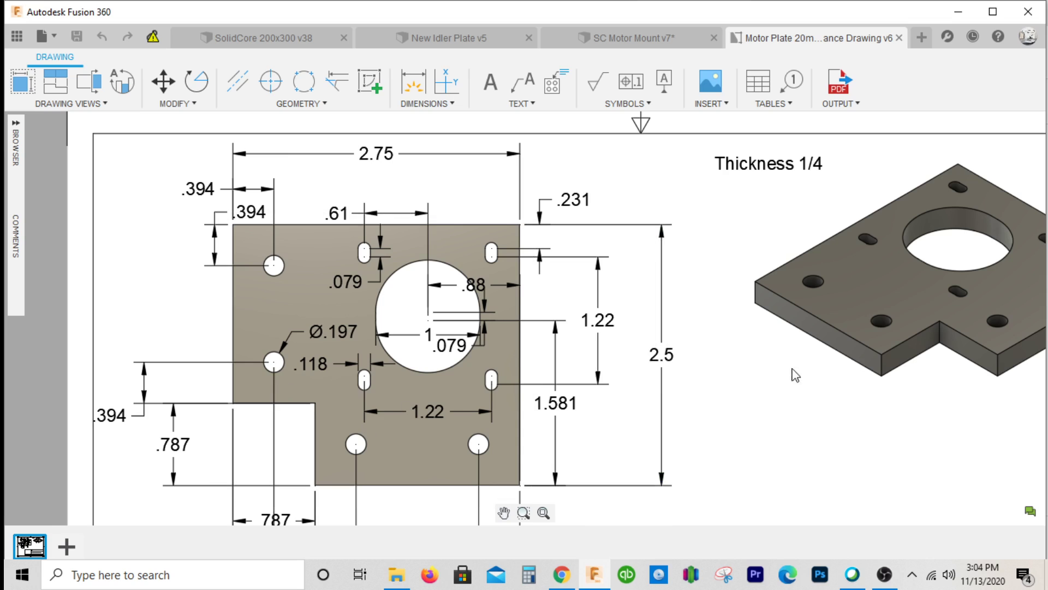
pyautogui.scroll(1, 855, 439)
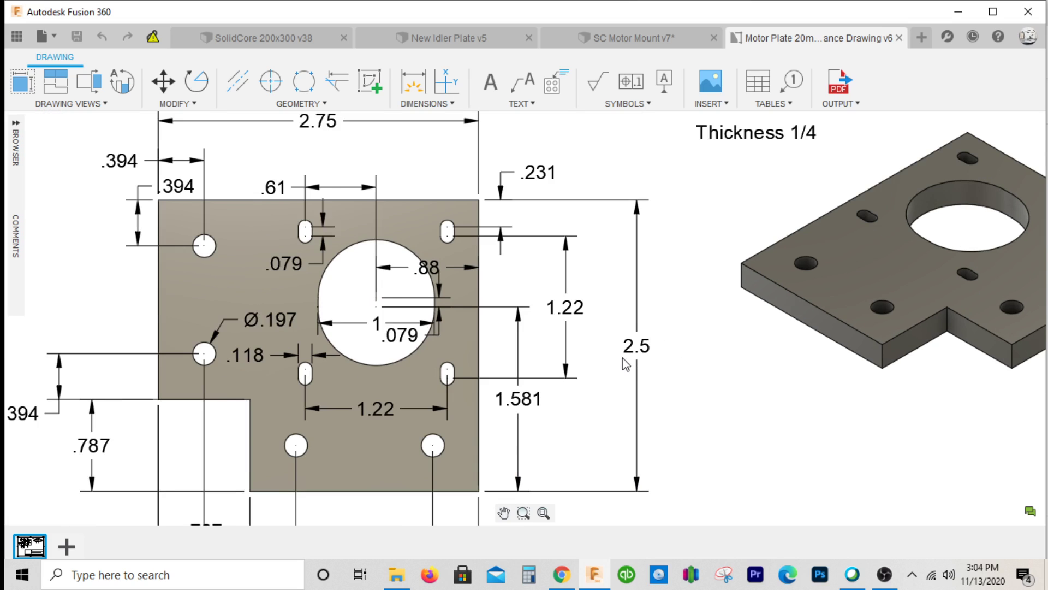
pyautogui.scroll(-1, 625, 364)
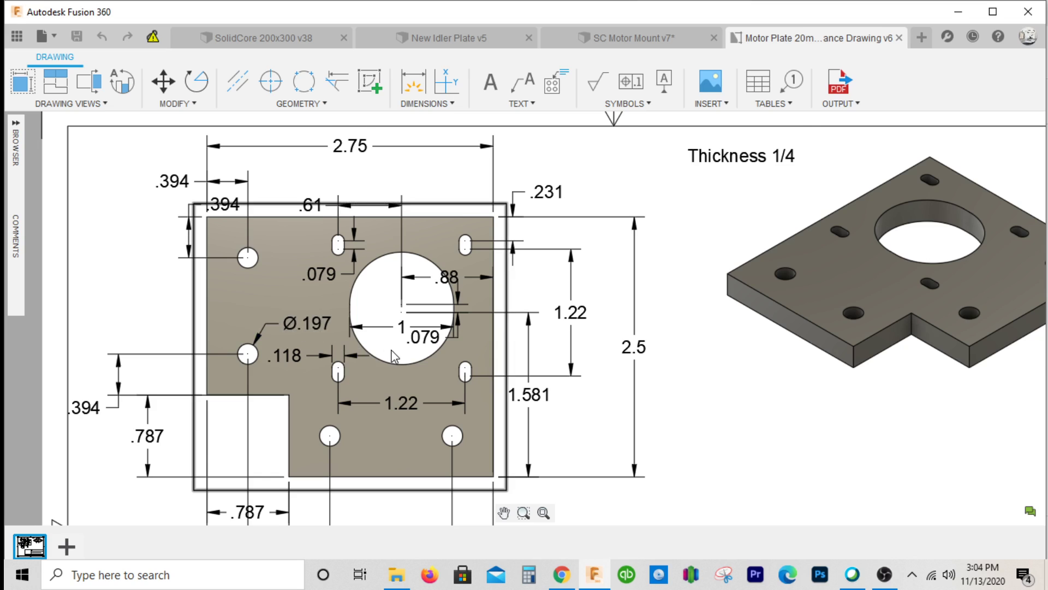
pyautogui.scroll(-3, 633, 377)
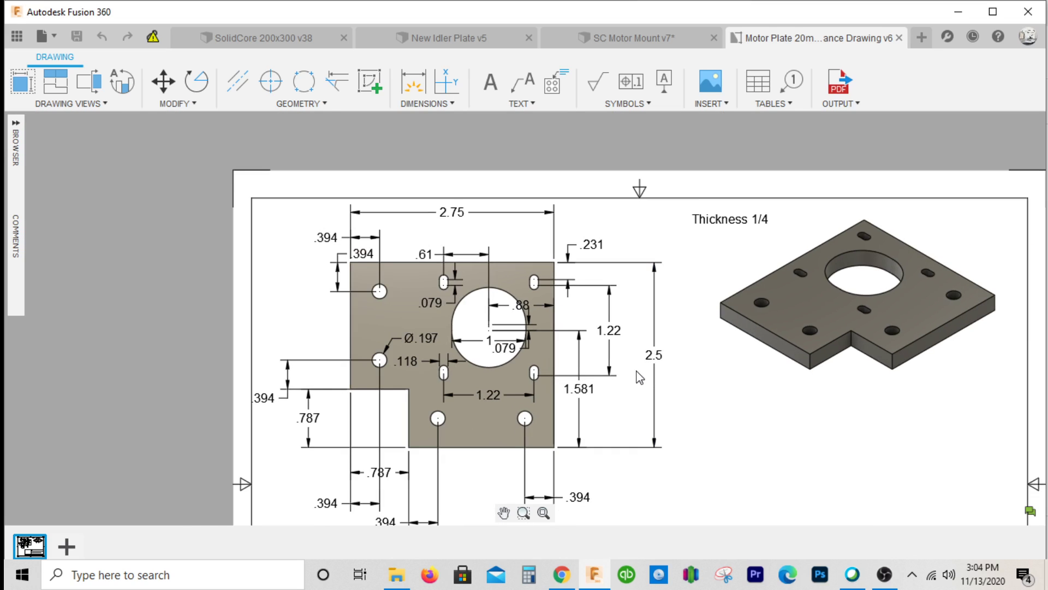
pyautogui.scroll(1, 640, 377)
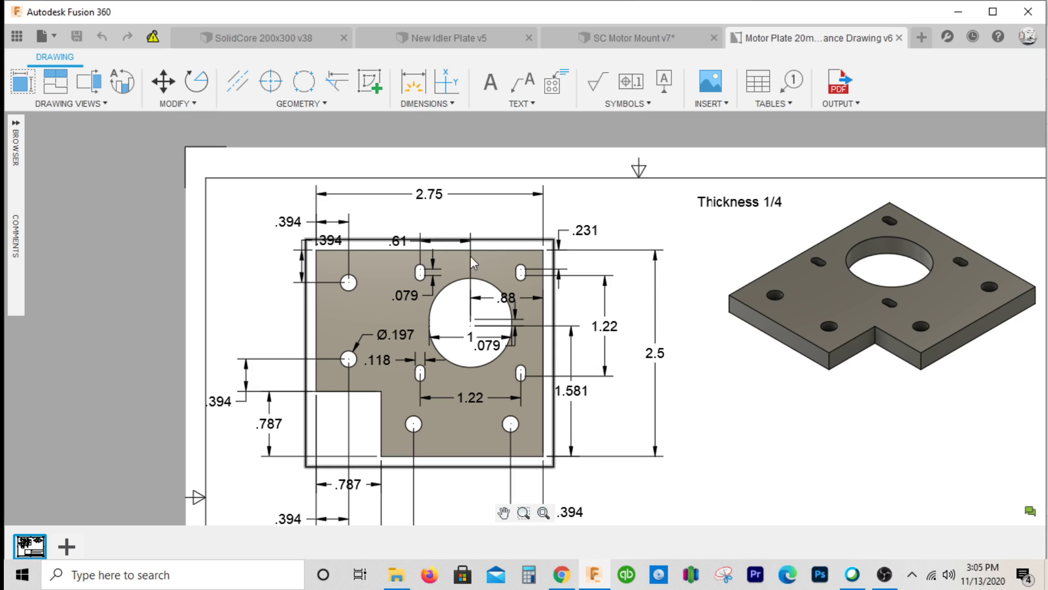
pyautogui.scroll(-1, 663, 426)
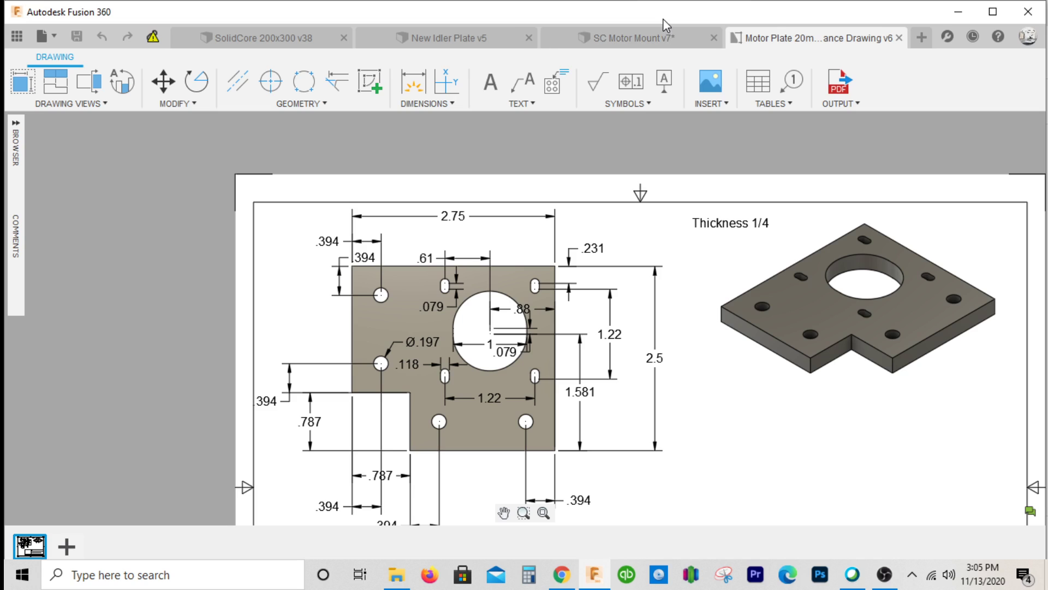
# - Examine the sizes and positions of the round holes, slots and large central opening in the Motor Plate drawing
pyautogui.scroll(4, 595, 284)
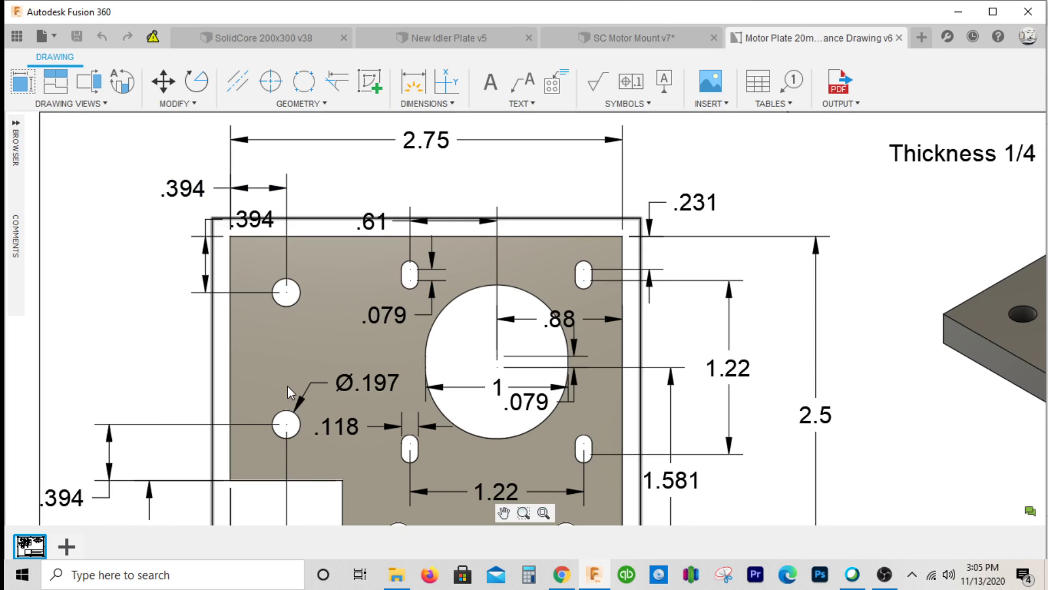
pyautogui.scroll(-3, 325, 400)
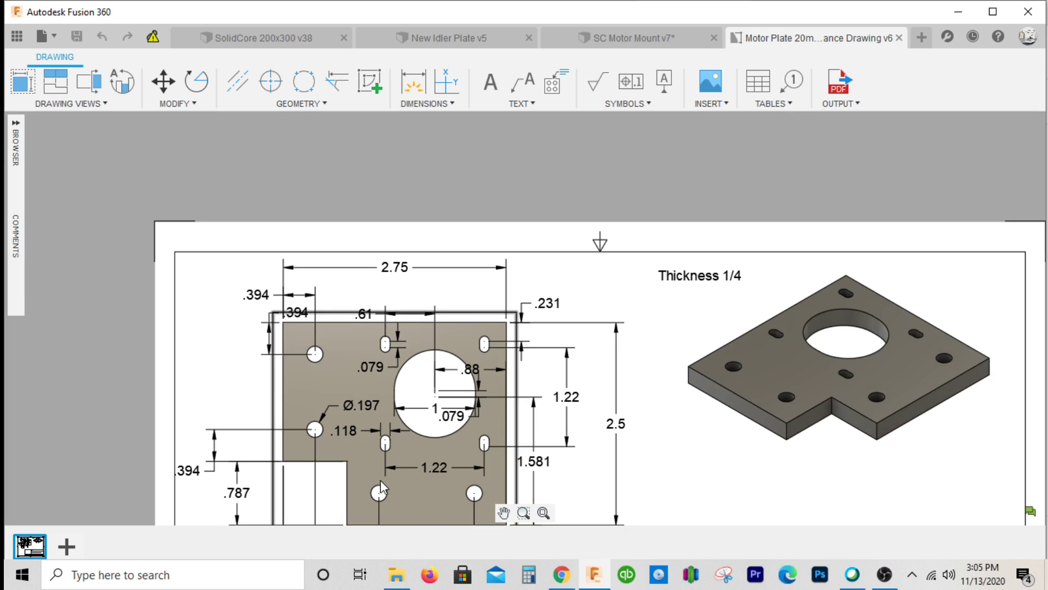
pyautogui.scroll(-2, 368, 489)
pyautogui.scroll(3, 369, 494)
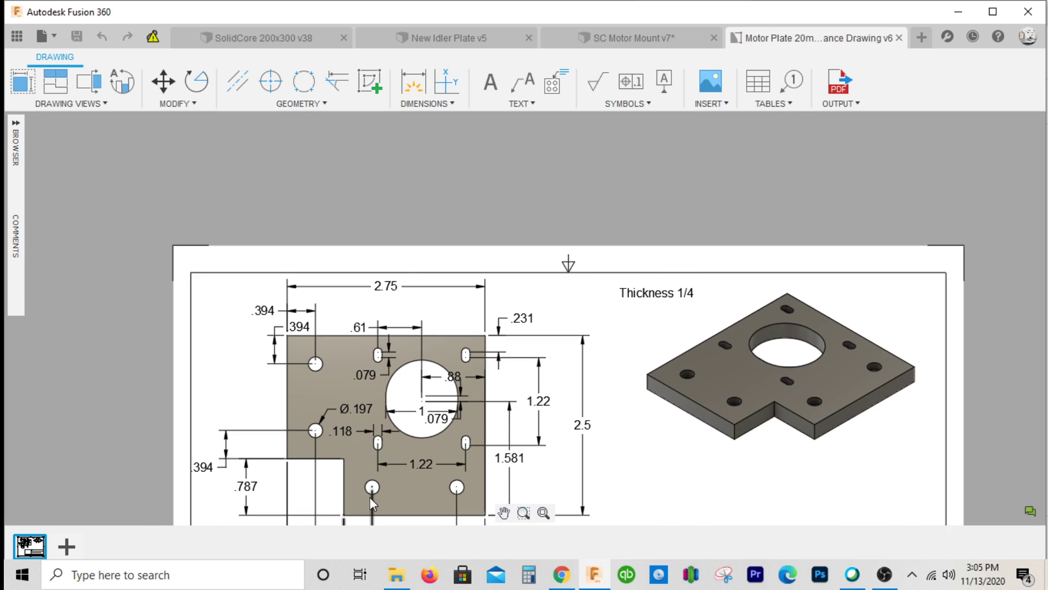
pyautogui.scroll(3, 458, 344)
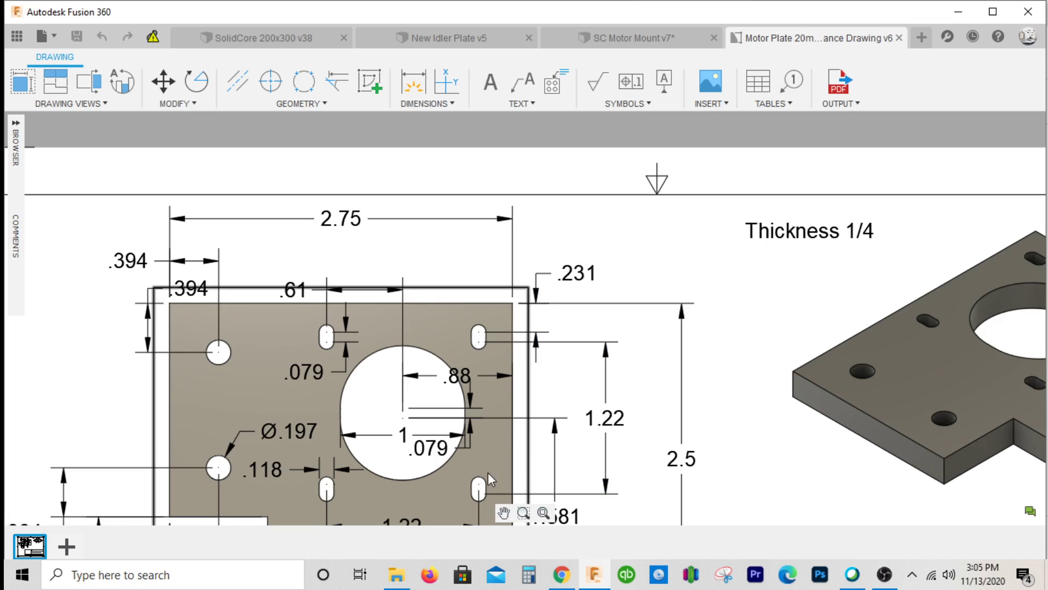
pyautogui.scroll(-1, 483, 341)
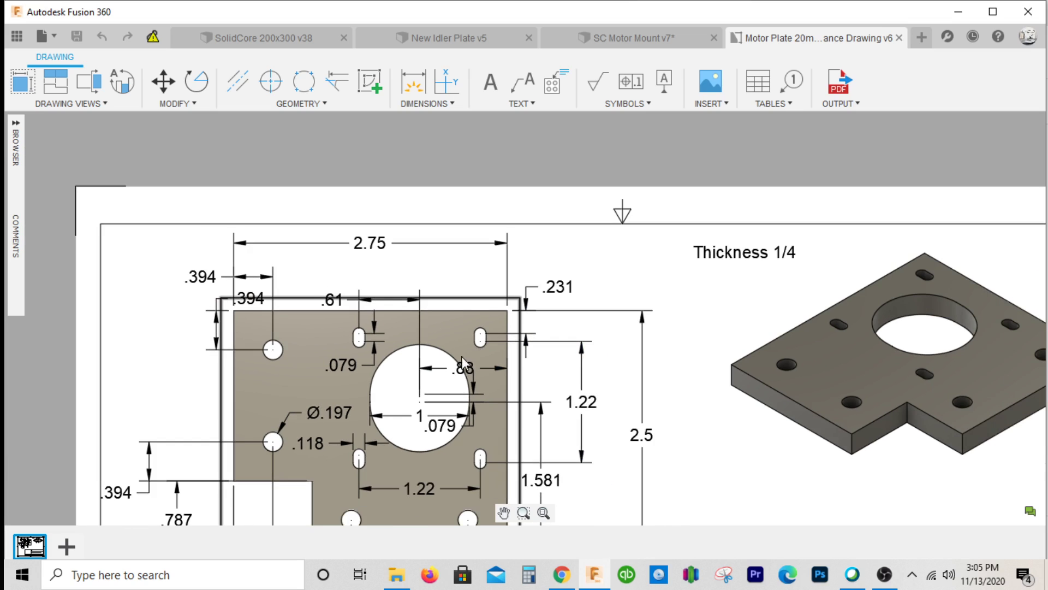
pyautogui.scroll(1, 413, 389)
pyautogui.scroll(1, 415, 386)
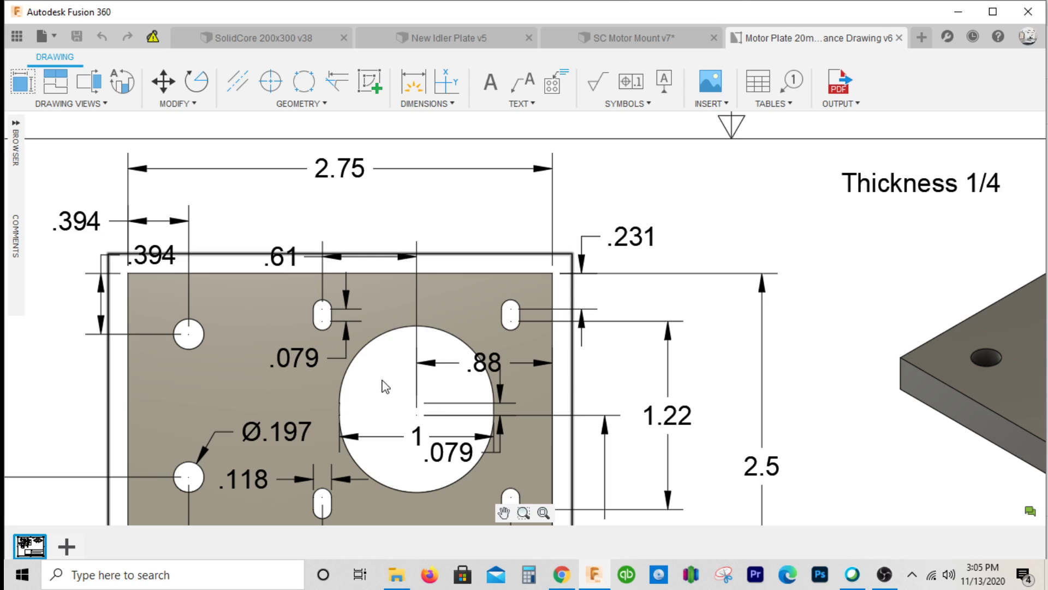
# - Switch to the SC Motor Mount model and orient it to the top view, matching the plate in the drawing
pyautogui.scroll(-3, 622, 235)
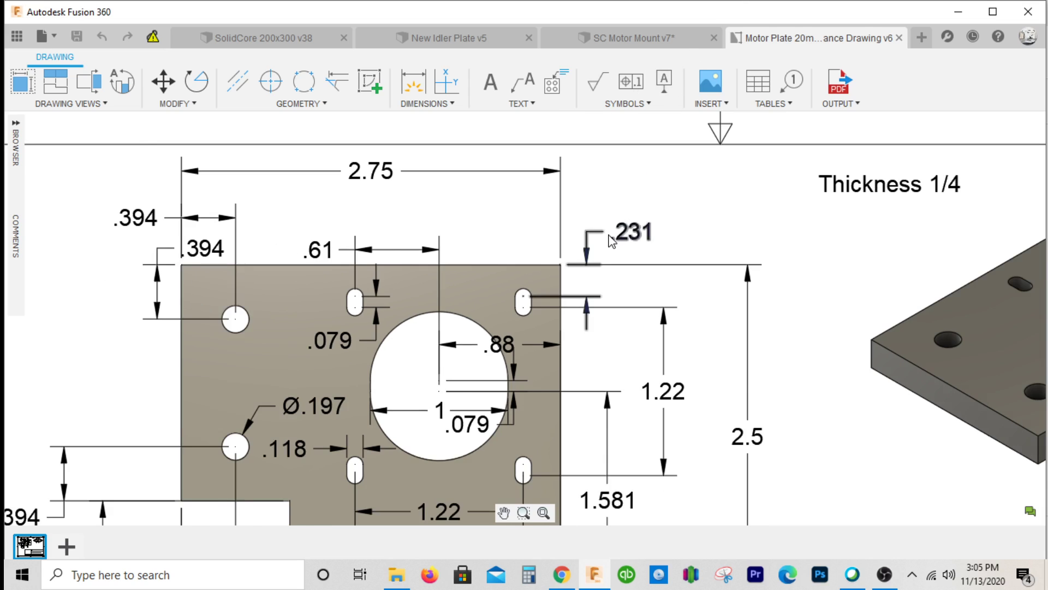
pyautogui.click(645, 43)
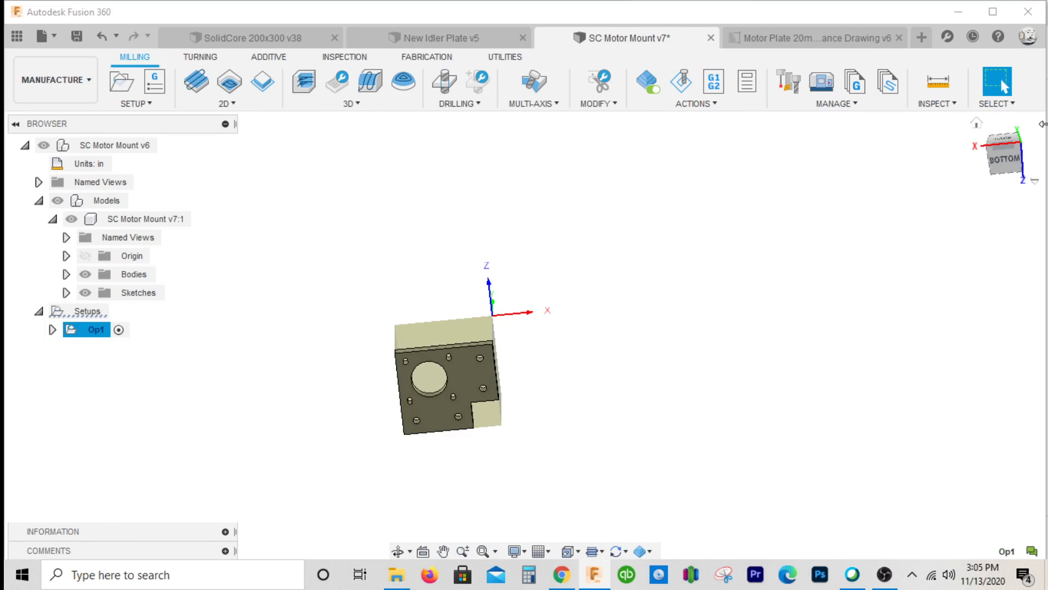
pyautogui.click(1004, 164)
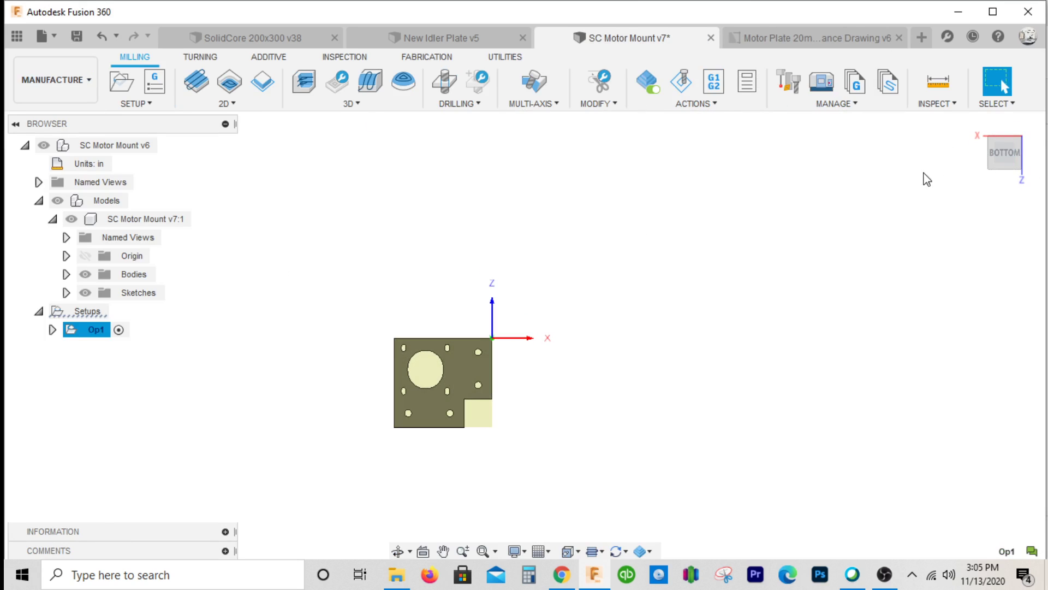
pyautogui.click(1037, 136)
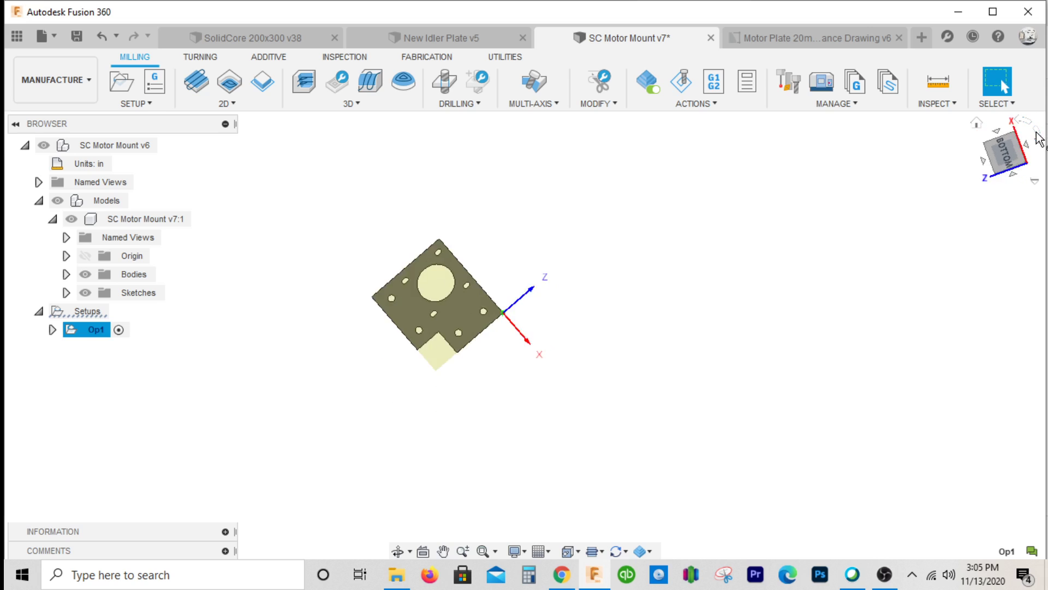
pyautogui.click(1037, 135)
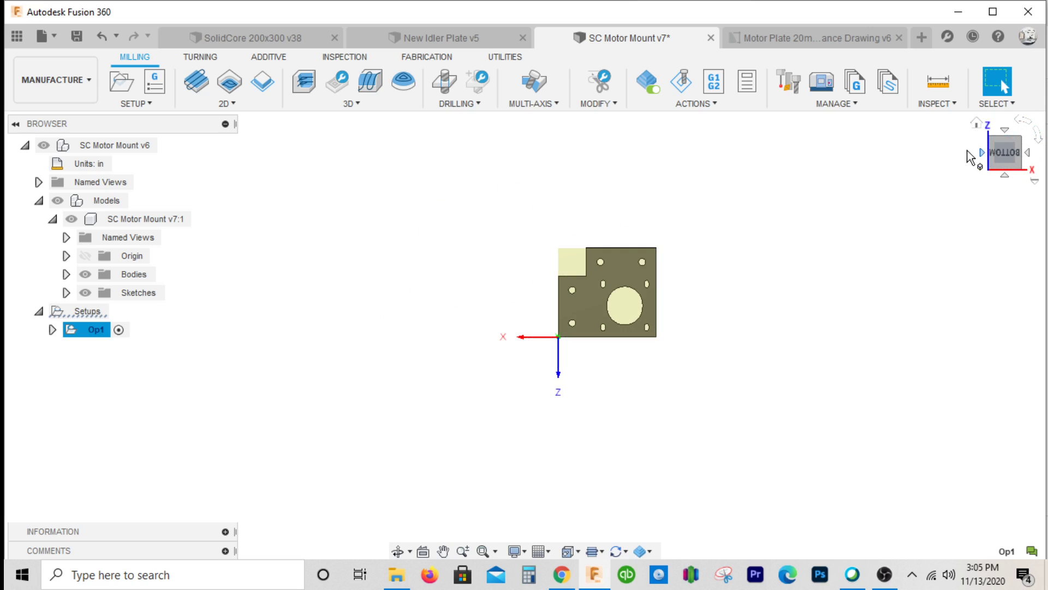
pyautogui.moveTo(1026, 154)
pyautogui.click(1007, 158)
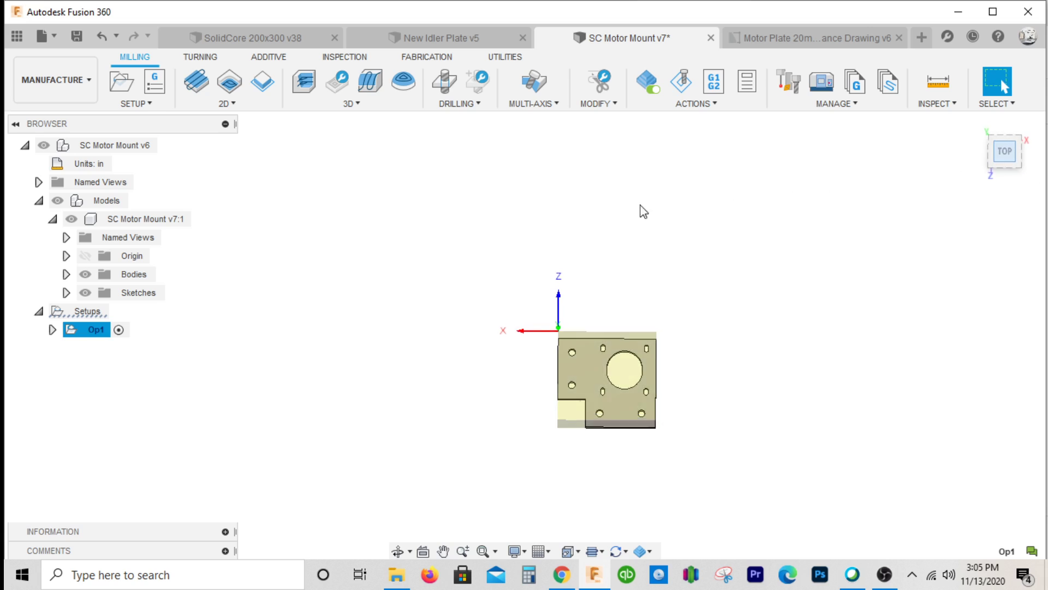
# - Create a milling setup using Select Z axis/plane & X axis, with Z from the plate's face and the origin at the upper-right stock corner
pyautogui.click(122, 82)
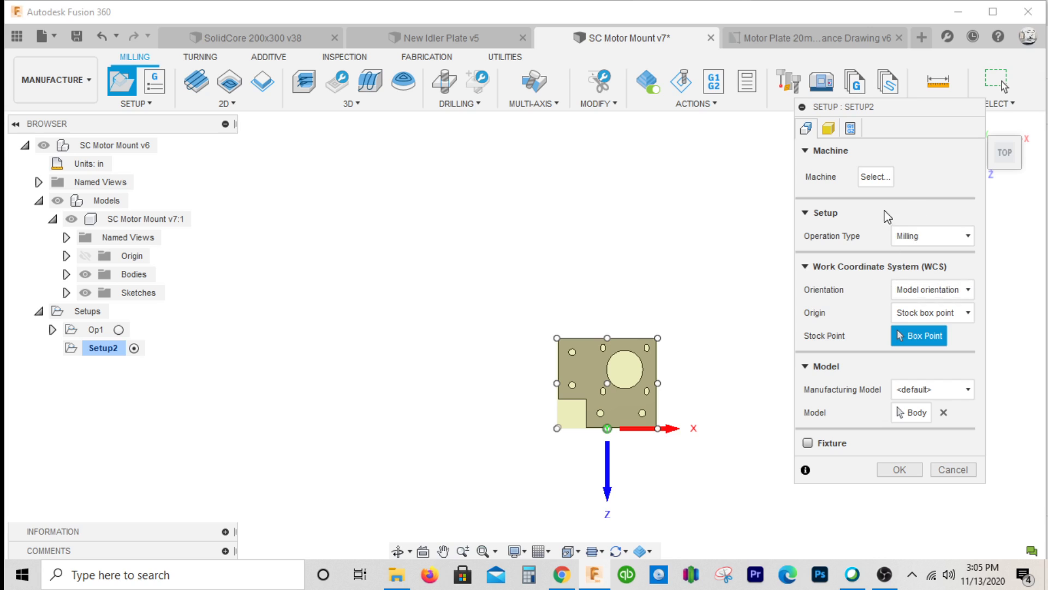
pyautogui.click(927, 289)
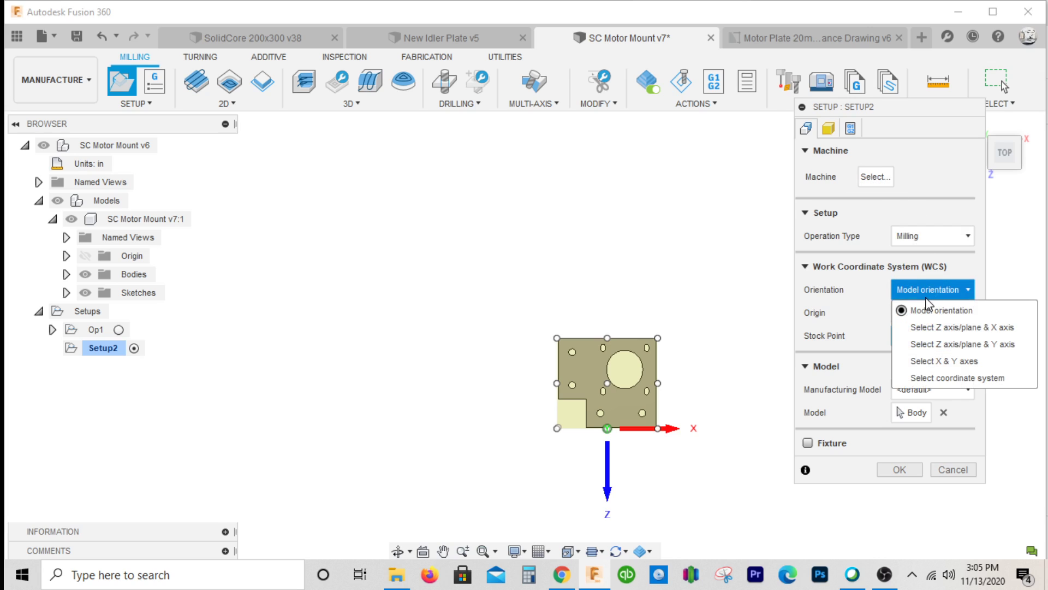
pyautogui.click(934, 327)
pyautogui.click(616, 401)
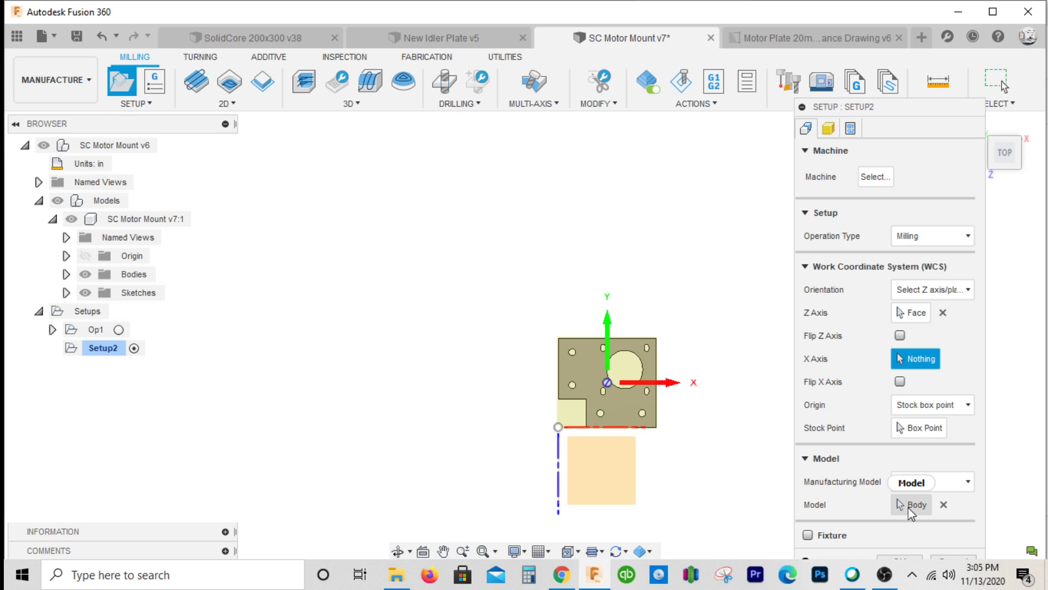
pyautogui.click(922, 427)
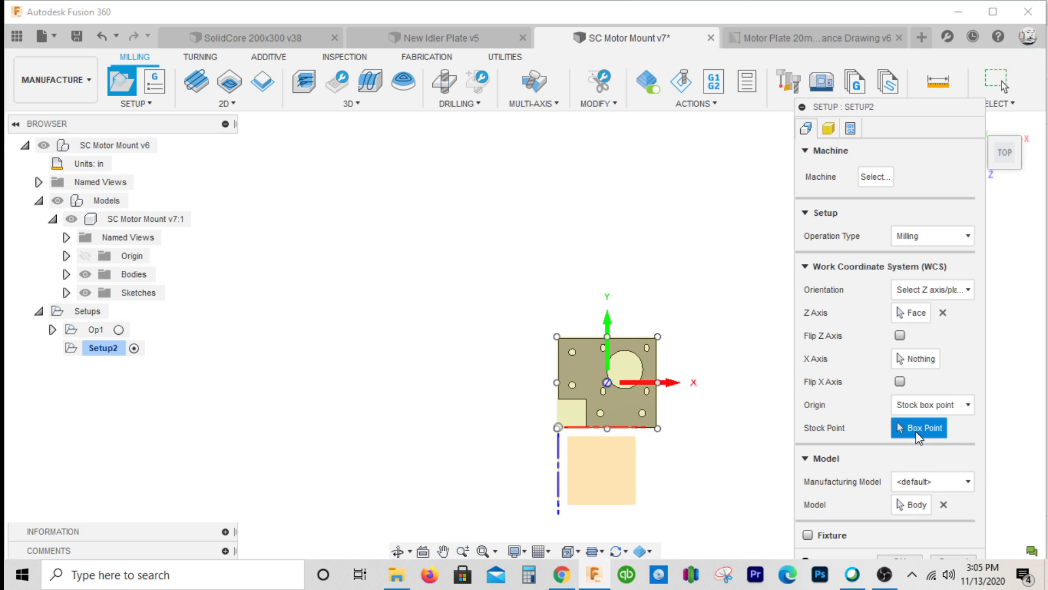
pyautogui.click(657, 337)
pyautogui.scroll(3, 657, 344)
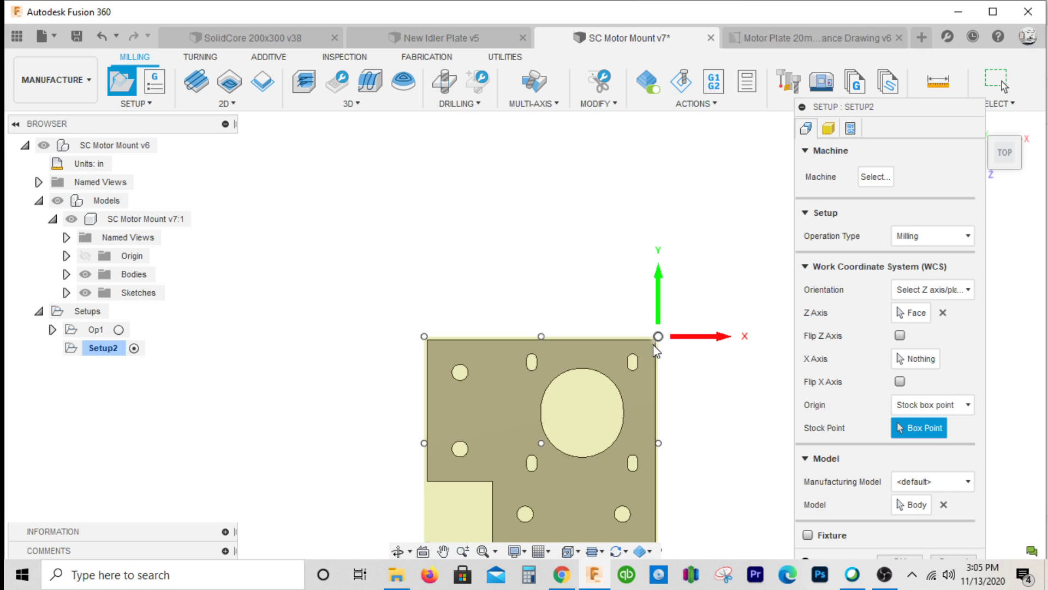
# - Set the new setup's stock side and top offsets to 0 and accept the setup
pyautogui.click(828, 128)
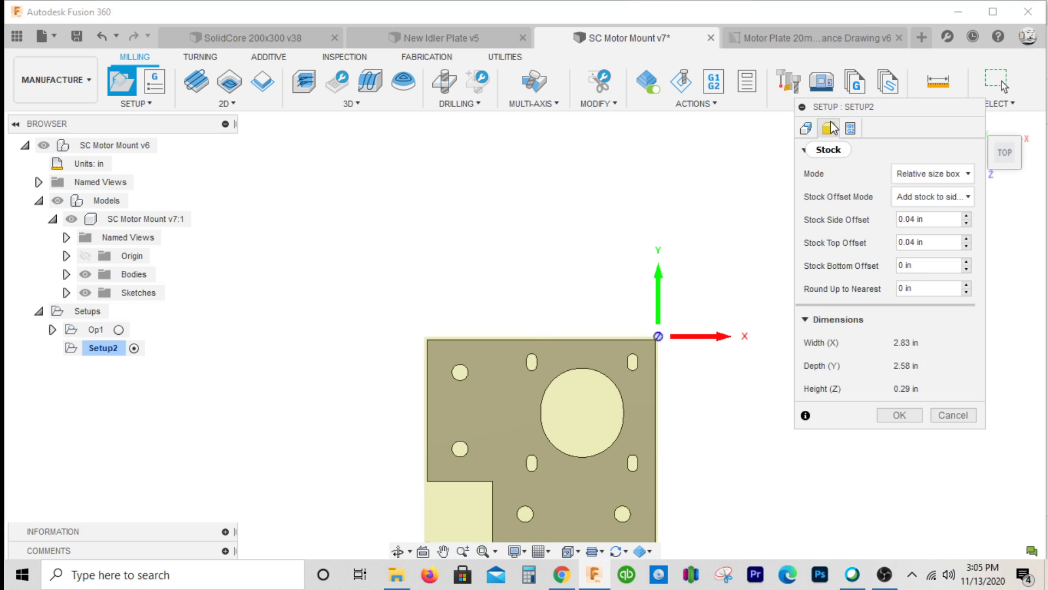
pyautogui.click(938, 218)
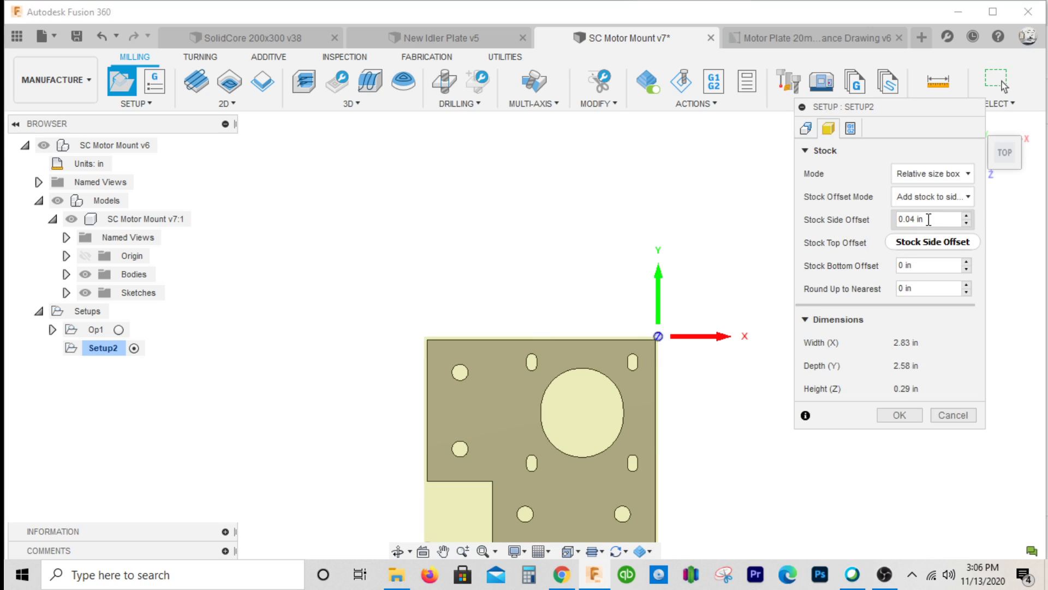
pyautogui.hotkey('ctrl', 'a')
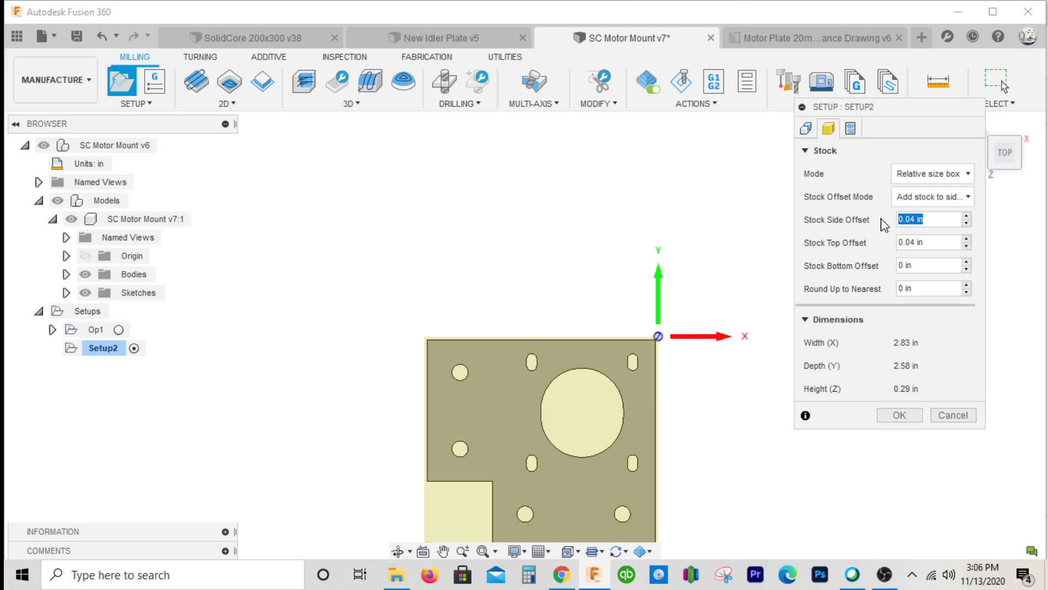
pyautogui.write('0')
pyautogui.press('Tab')
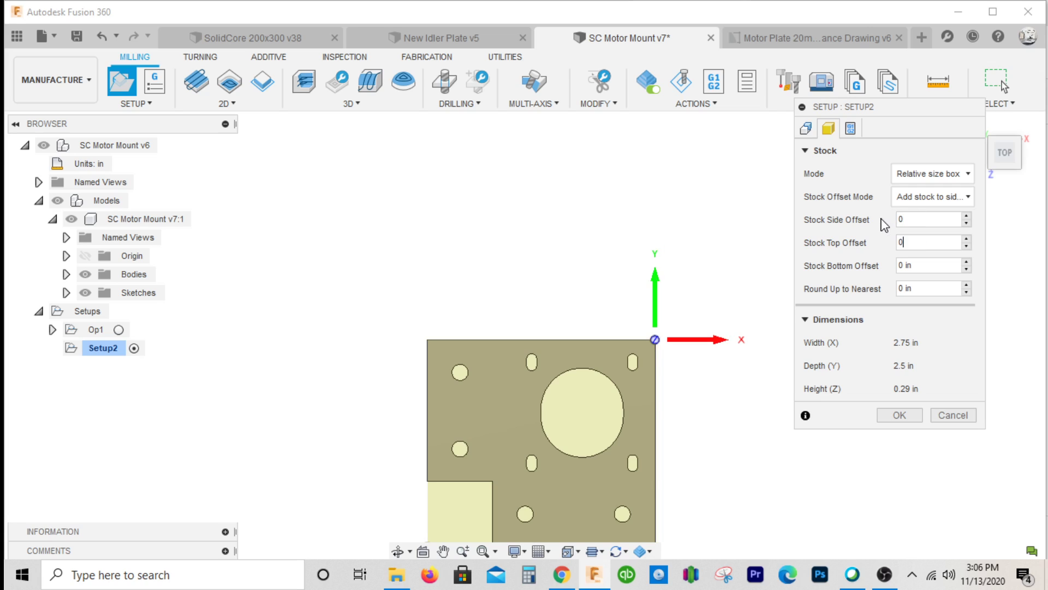
pyautogui.press('Tab')
pyautogui.click(900, 415)
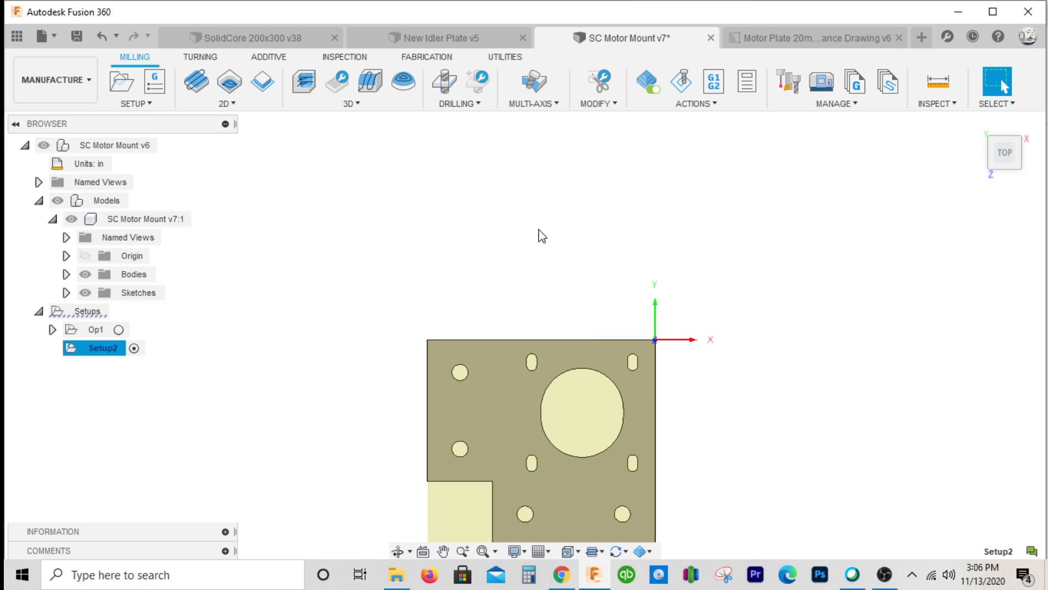
# - Switch to Chrome and compare the new setup with the vise photo in the SC Motor Mount Machining Operations document
pyautogui.scroll(-2, 487, 366)
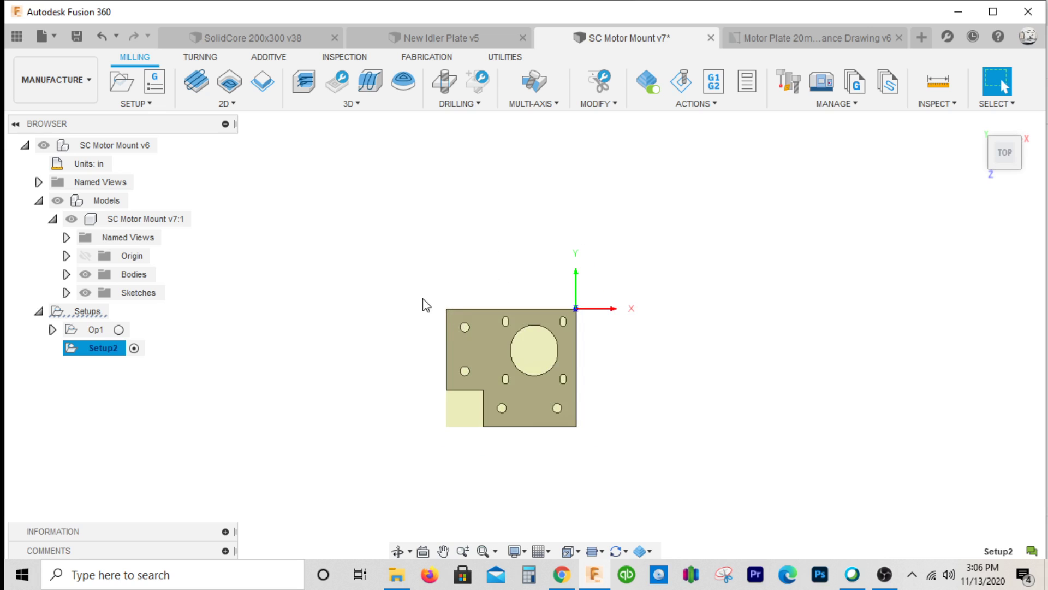
pyautogui.click(560, 573)
pyautogui.scroll(-3, 391, 370)
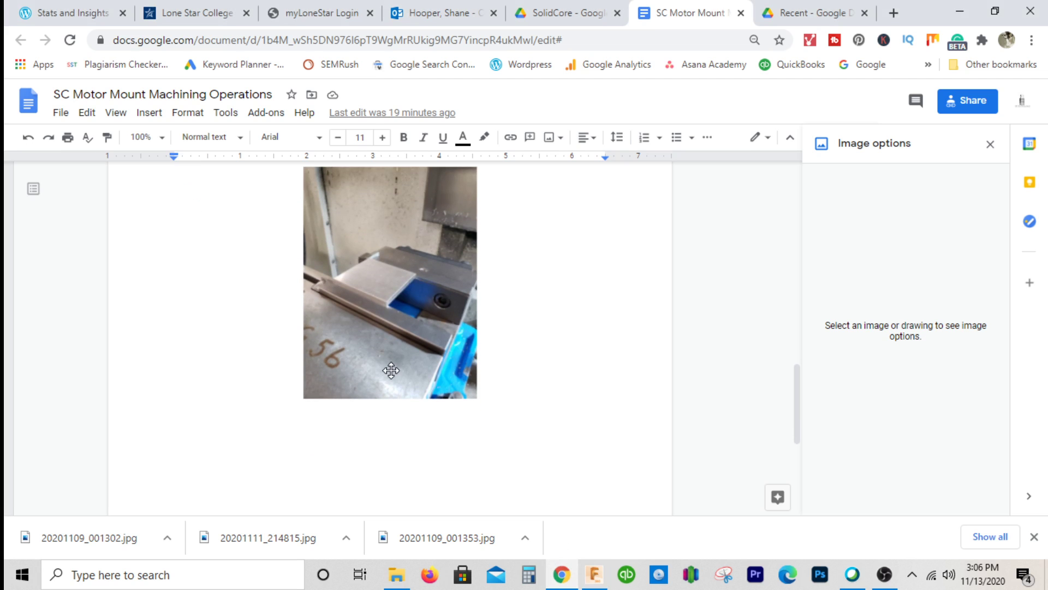
pyautogui.scroll(2, 391, 371)
# - Switch to Fusion 360 and rename Setup2 as OP2
pyautogui.click(594, 574)
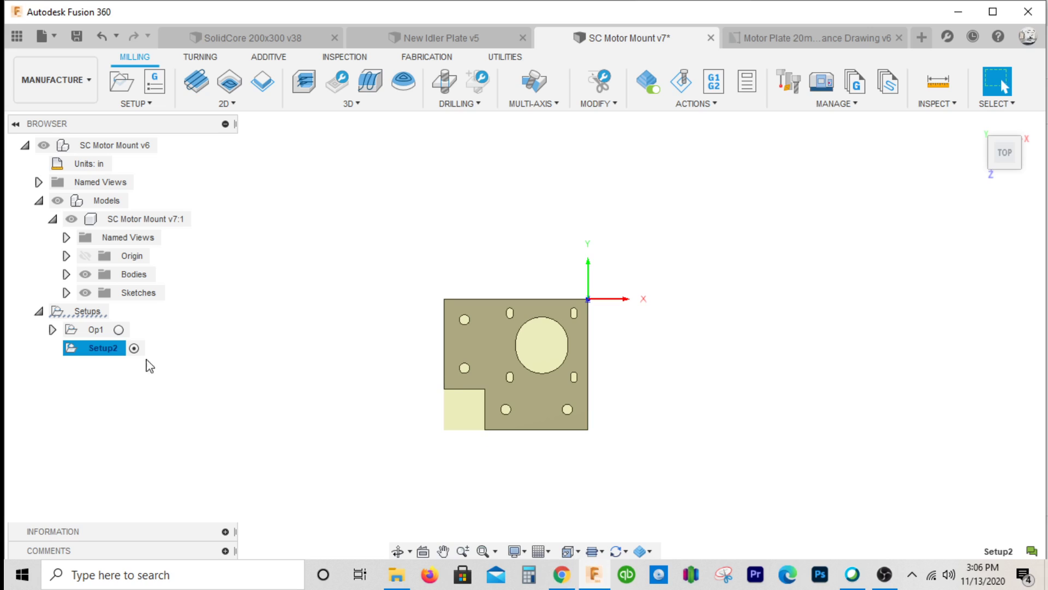
pyautogui.doubleClick(109, 352)
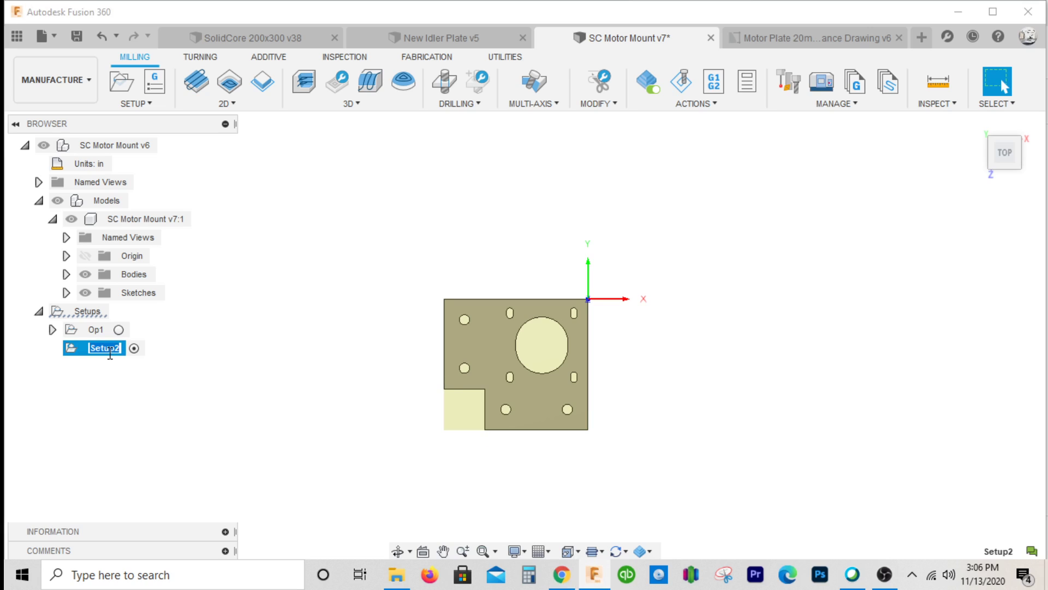
pyautogui.write('OP2')
pyautogui.press('Return')
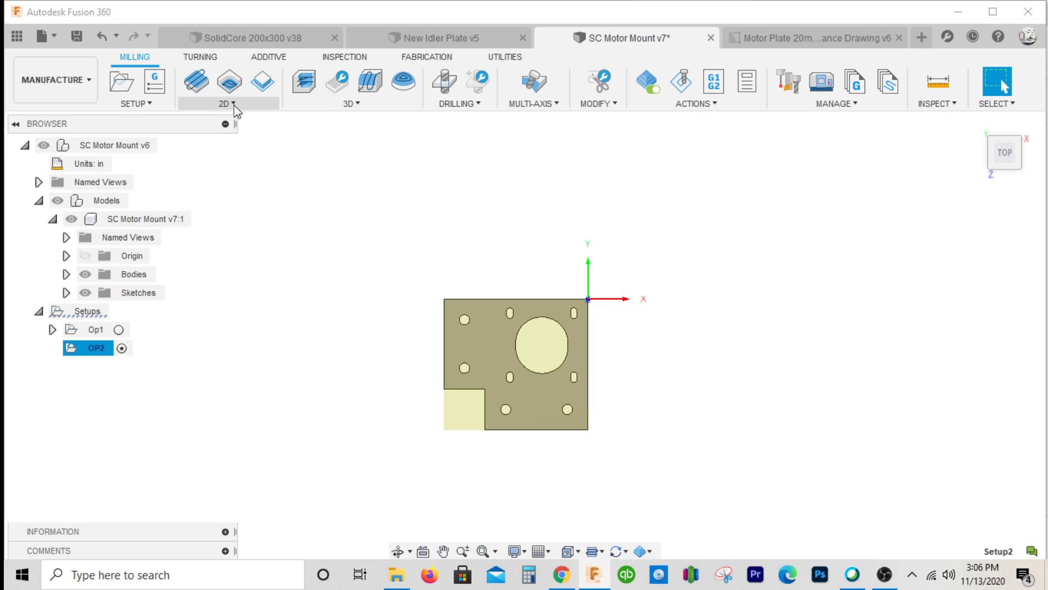
# - Start a 2D Pocket operation in OP2 and select the edge of the large central opening as its pocket geometry
pyautogui.scroll(3, 559, 297)
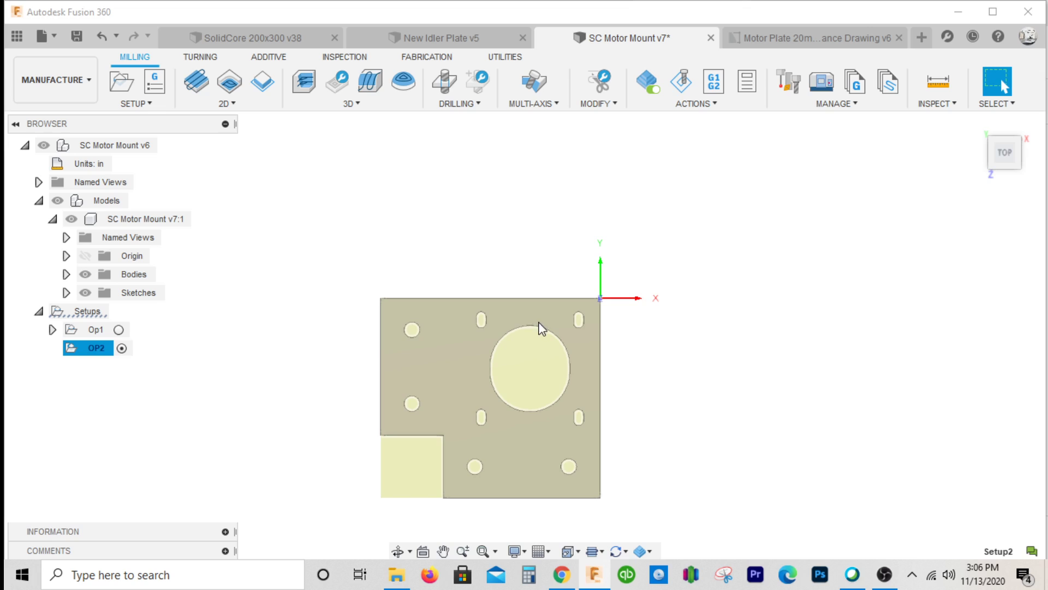
pyautogui.scroll(2, 548, 344)
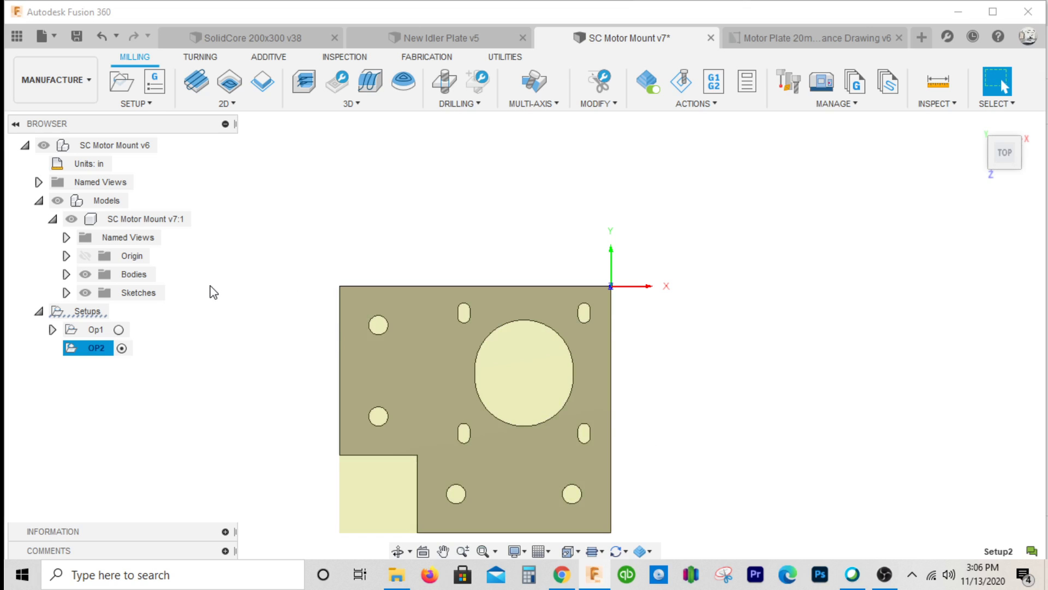
pyautogui.scroll(-1, 216, 293)
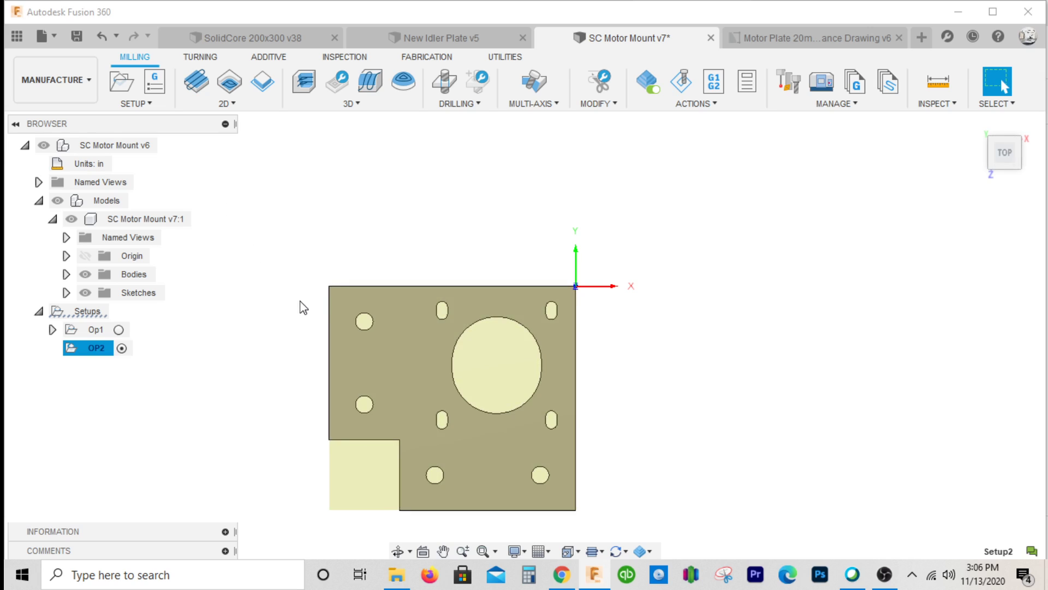
pyautogui.click(244, 113)
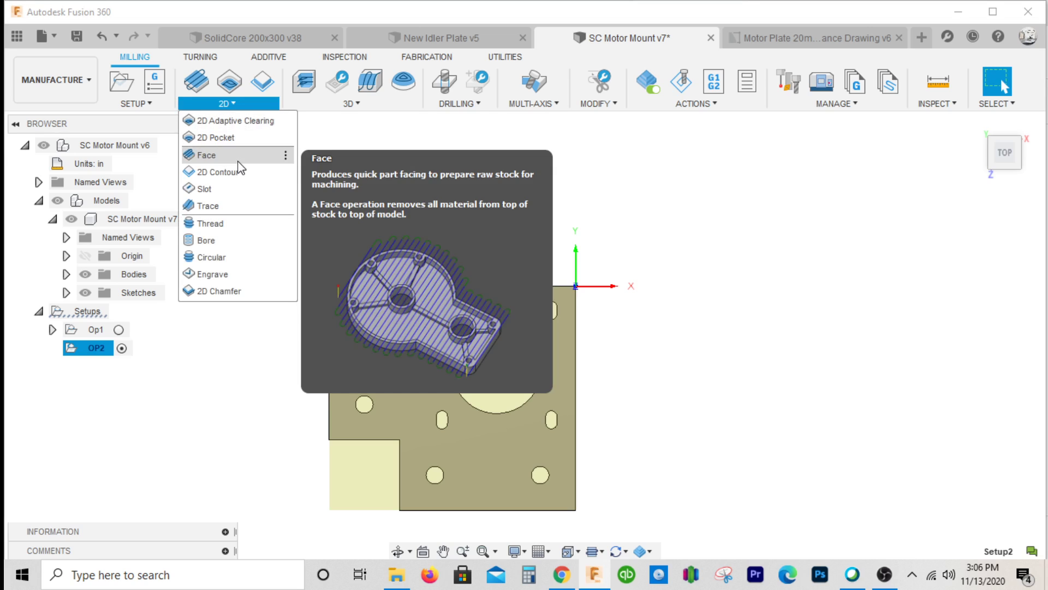
pyautogui.click(233, 136)
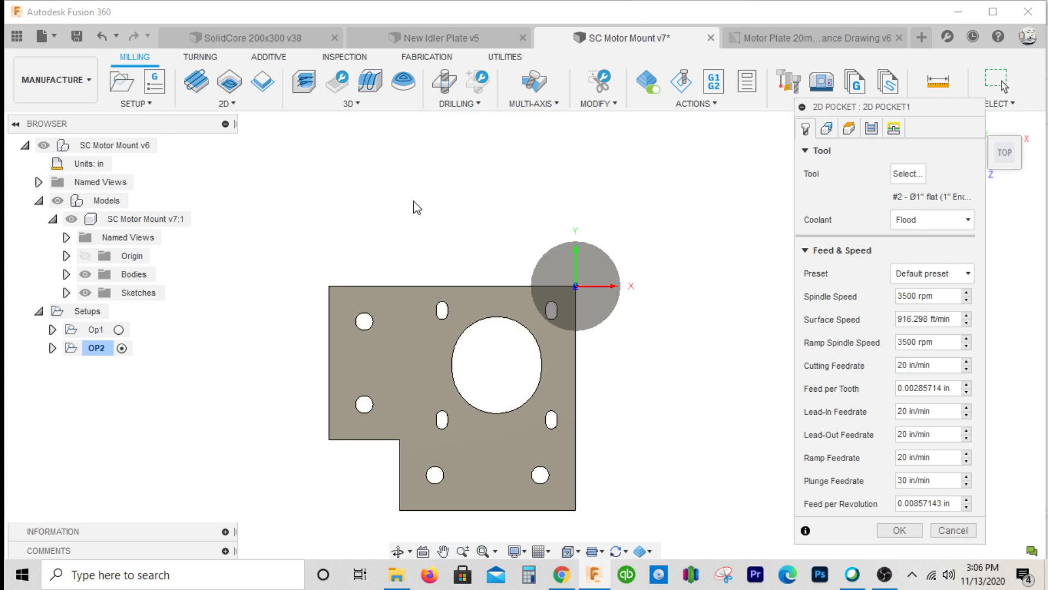
pyautogui.click(517, 320)
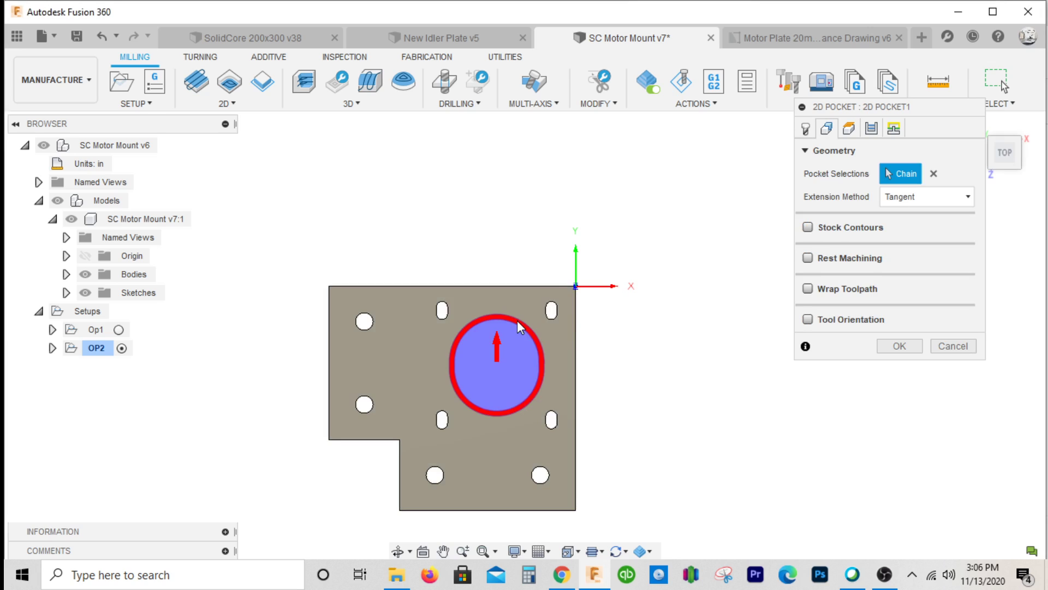
# - Add a new flat end mill to the local Library for the pocket, with the description 1/2" Endmill - 2 Flute
pyautogui.click(806, 129)
pyautogui.click(903, 172)
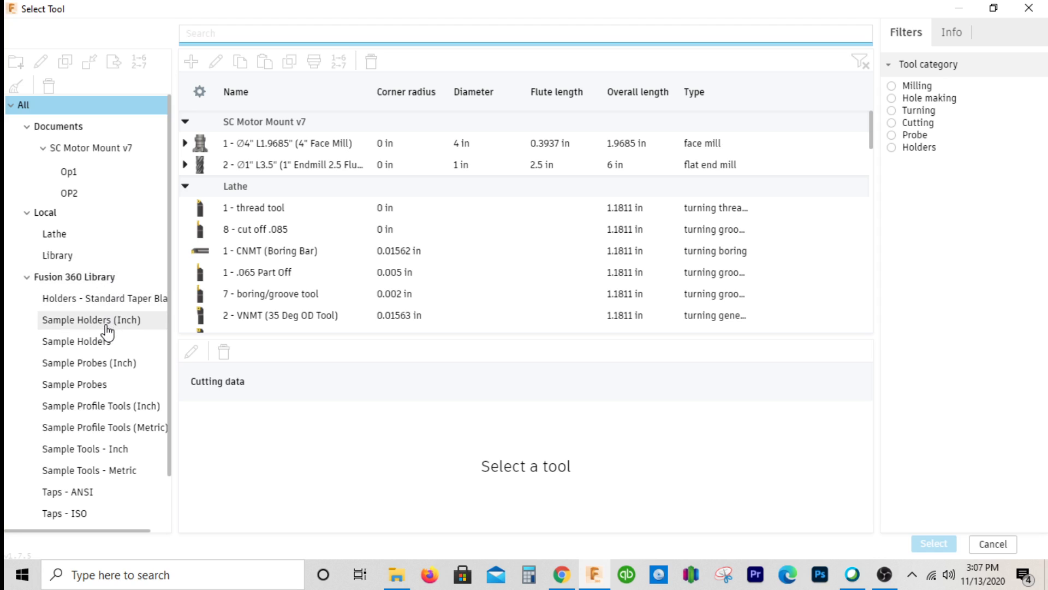
pyautogui.click(93, 257)
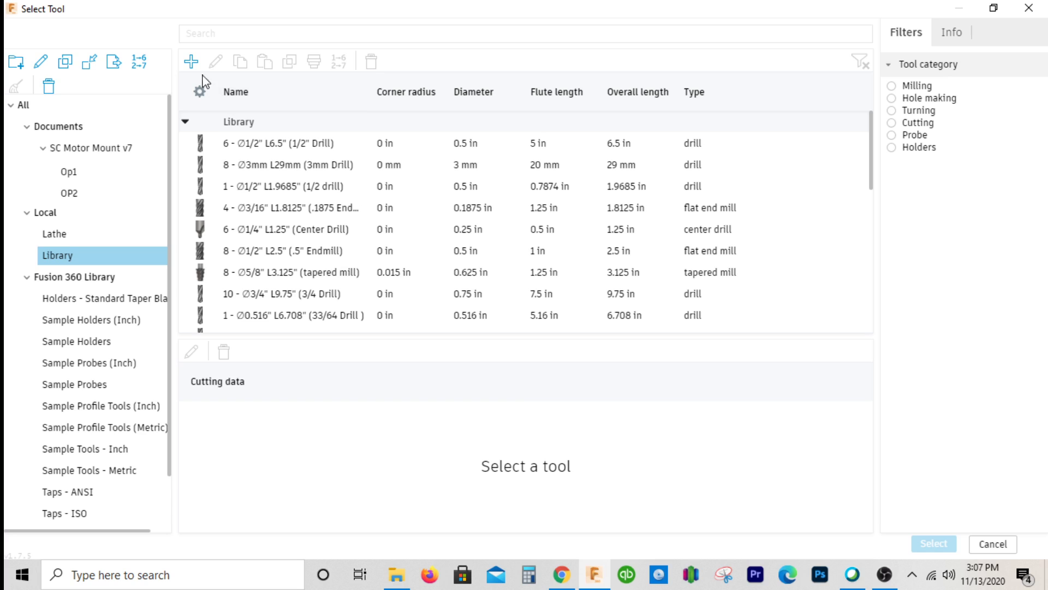
pyautogui.click(191, 62)
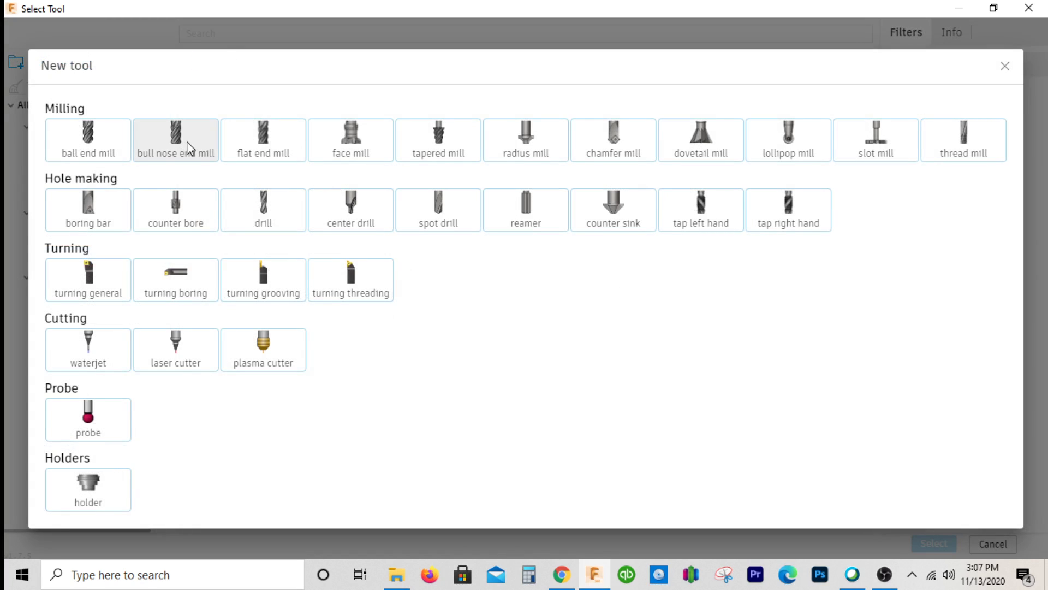
pyautogui.click(255, 140)
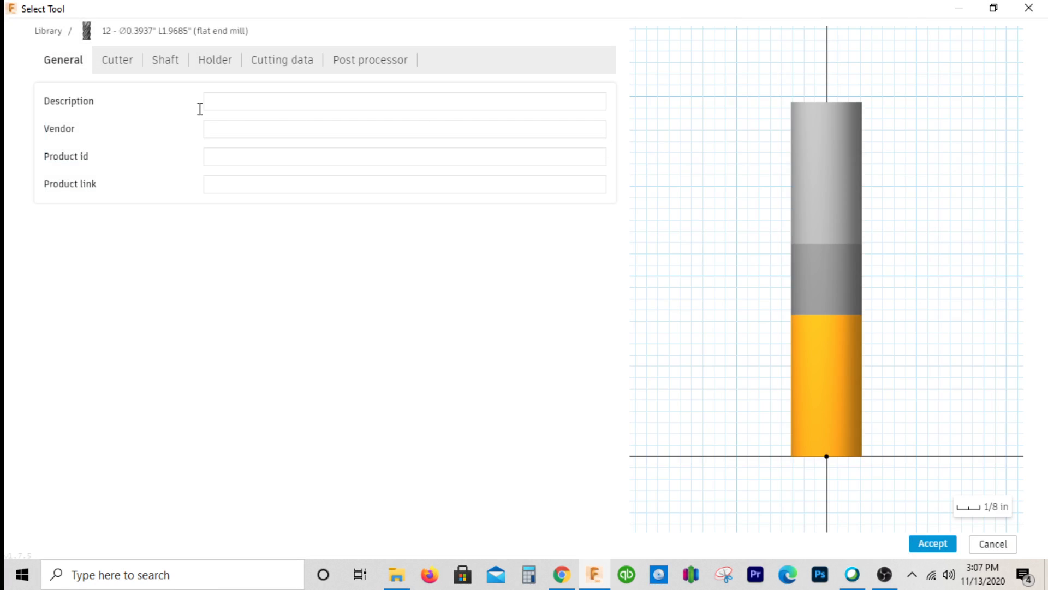
pyautogui.click(227, 99)
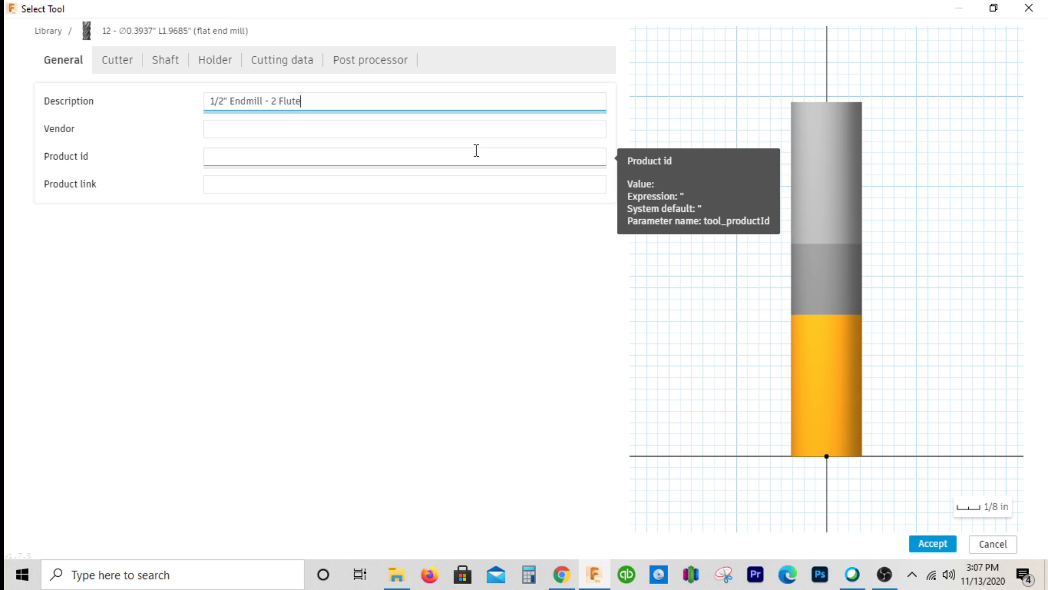
# - Set the new end mill's cutter diameter to 0.5 in
pyautogui.click(125, 61)
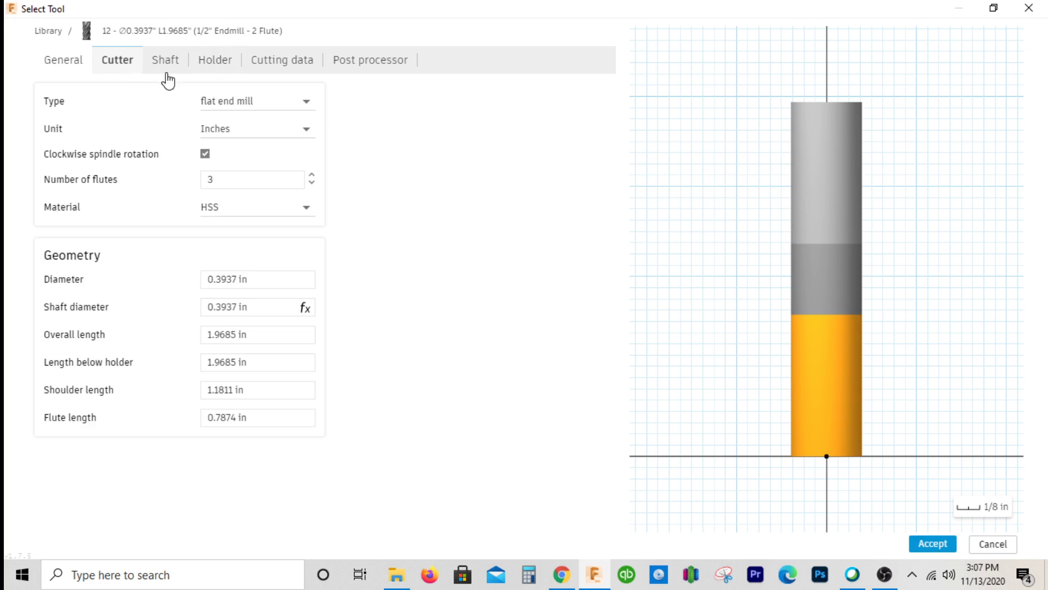
pyautogui.click(257, 279)
pyautogui.write('.5')
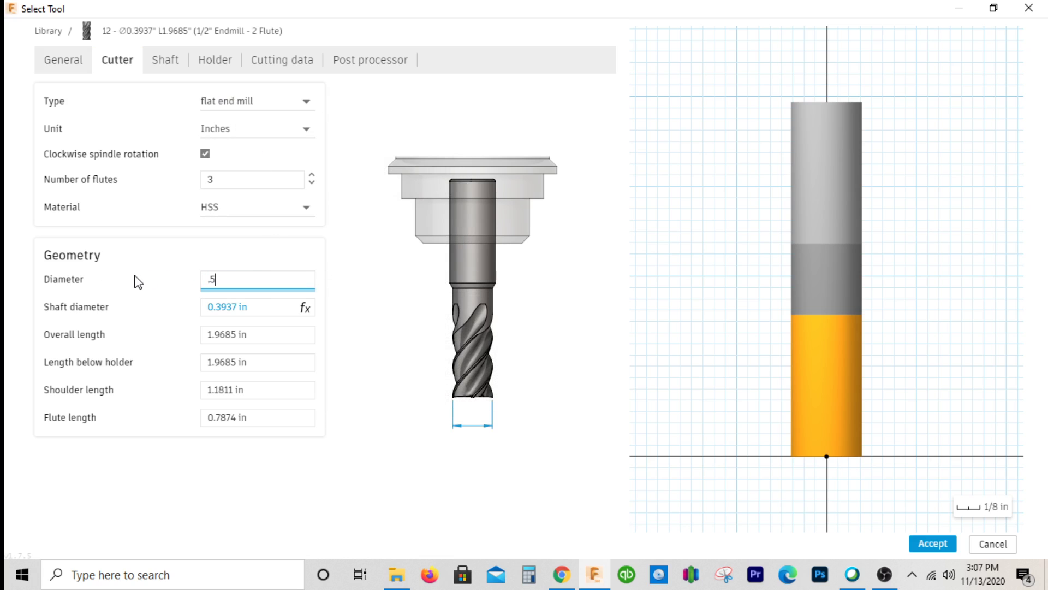
pyautogui.press('Tab')
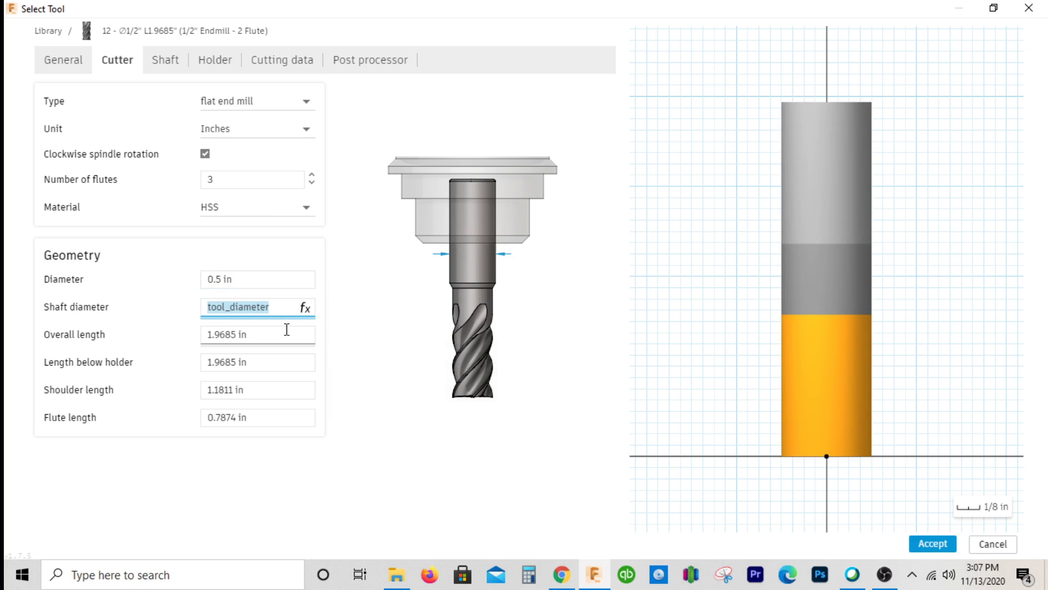
pyautogui.click(240, 283)
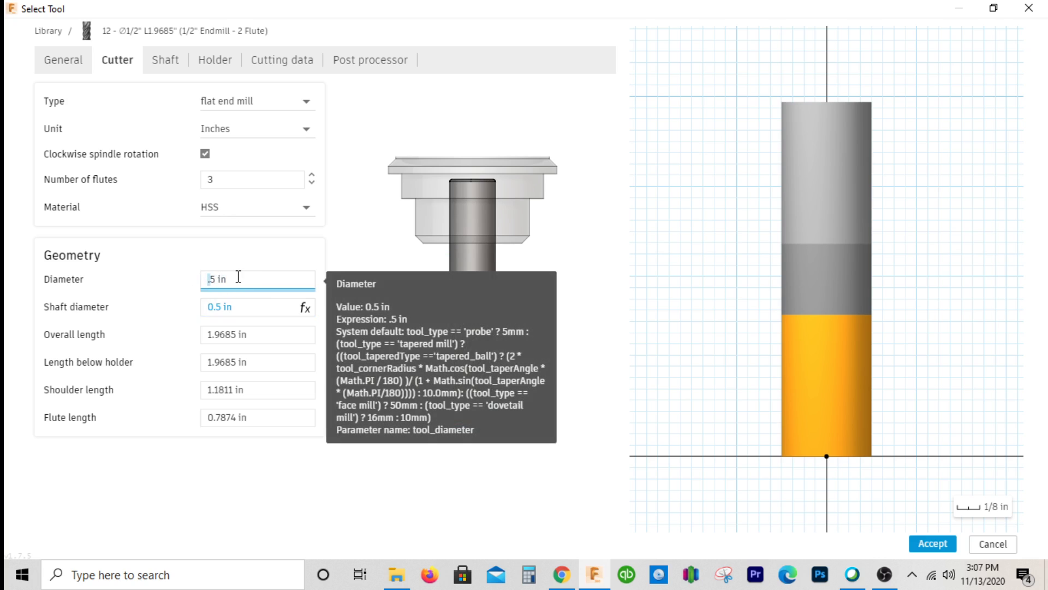
pyautogui.tripleClick(230, 277)
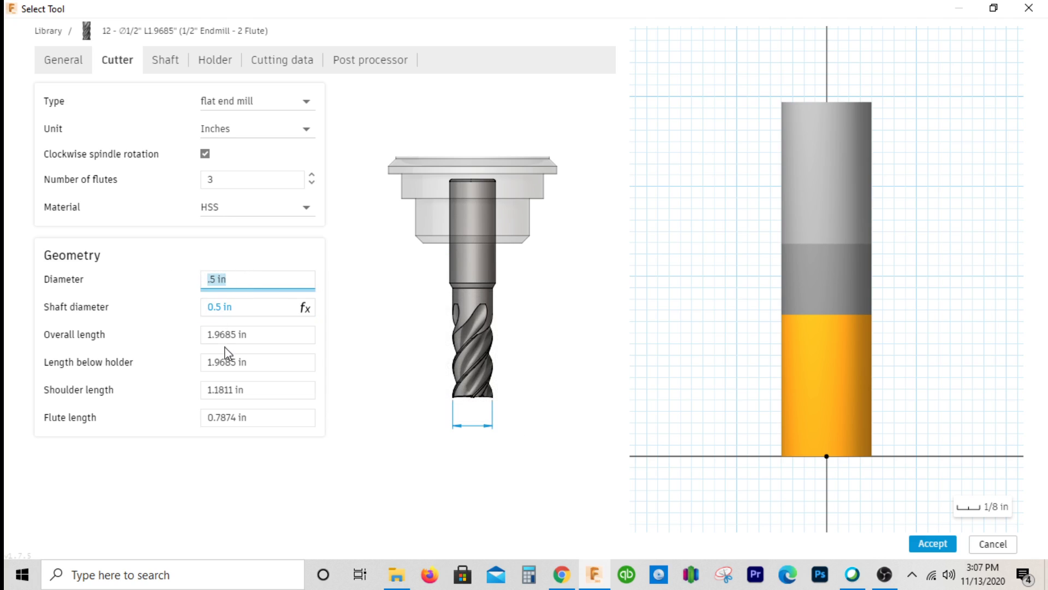
# - Set the end mill's spindle speed and ramp spindle speed to 3500 rpm in its cutting data
pyautogui.click(177, 60)
pyautogui.click(214, 61)
pyautogui.click(266, 64)
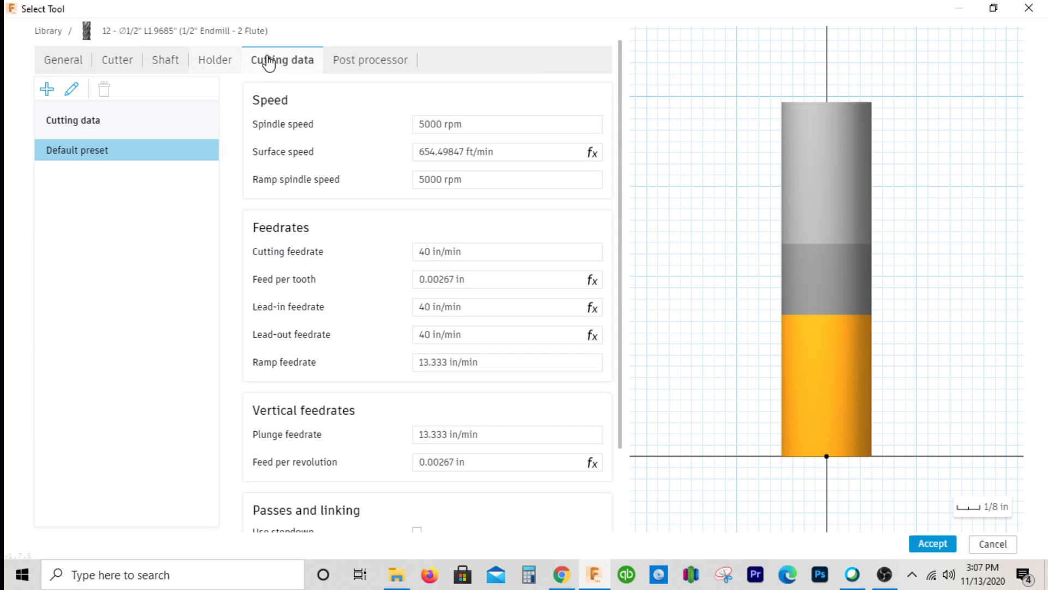
pyautogui.click(459, 125)
pyautogui.moveTo(459, 125); pyautogui.dragTo(404, 134)
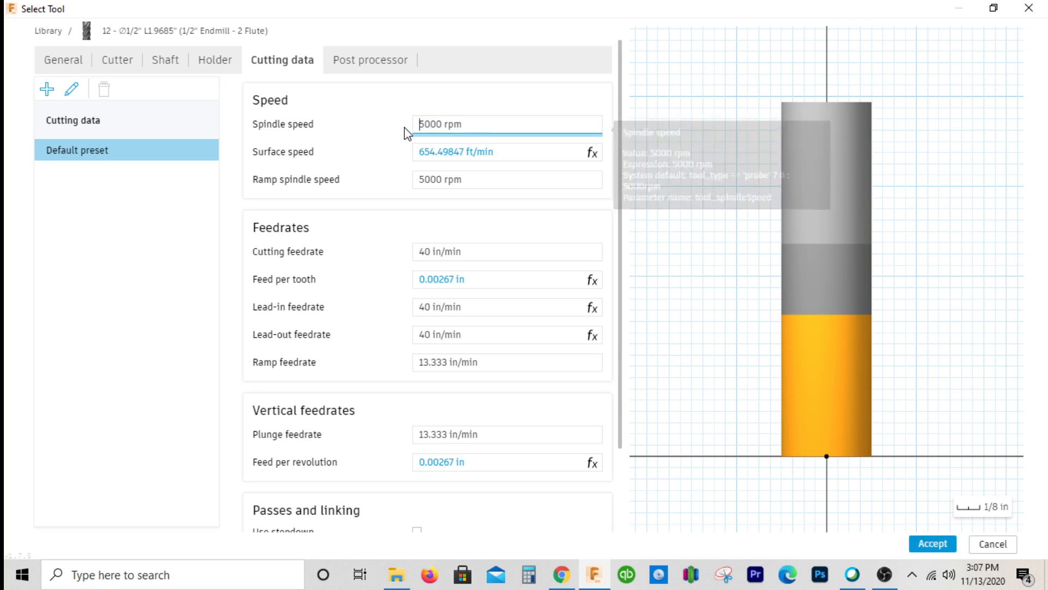
pyautogui.doubleClick(417, 123)
pyautogui.write('3')
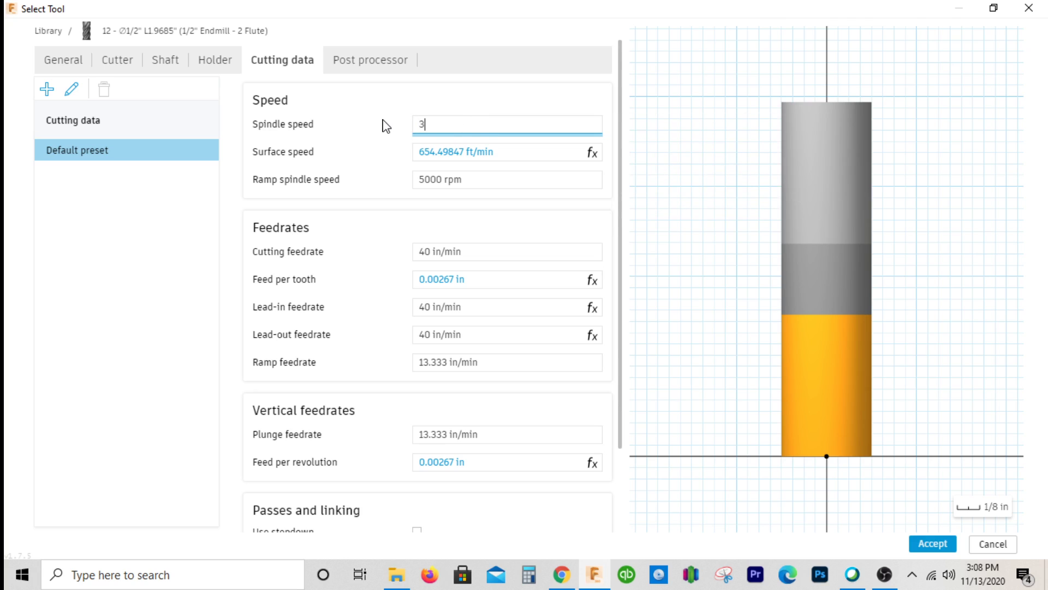
pyautogui.write('500')
pyautogui.press('Tab')
pyautogui.press('Tab')
pyautogui.write('3')
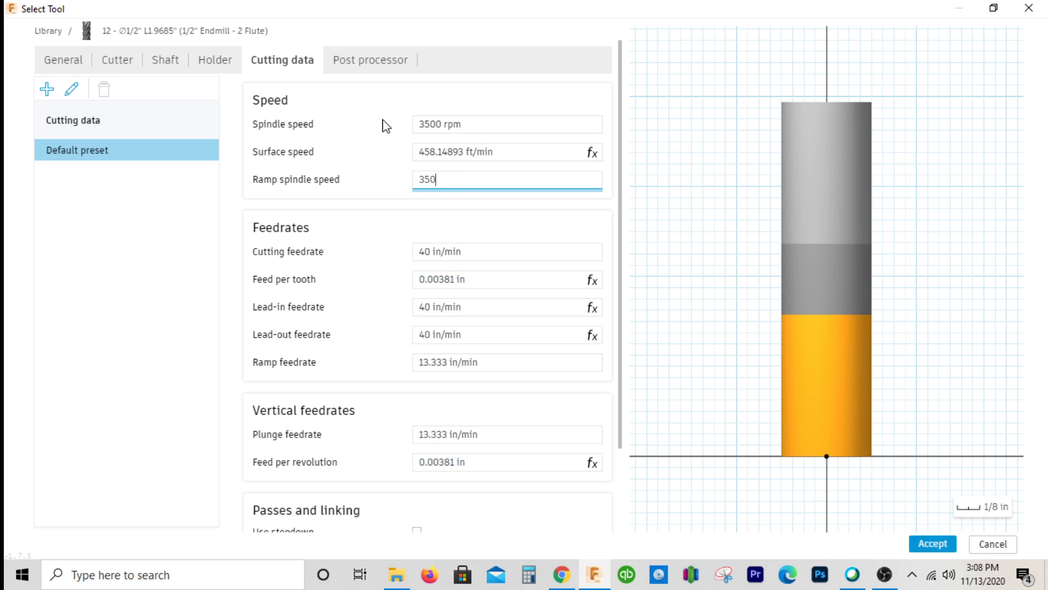
pyautogui.write('500')
pyautogui.press('Tab')
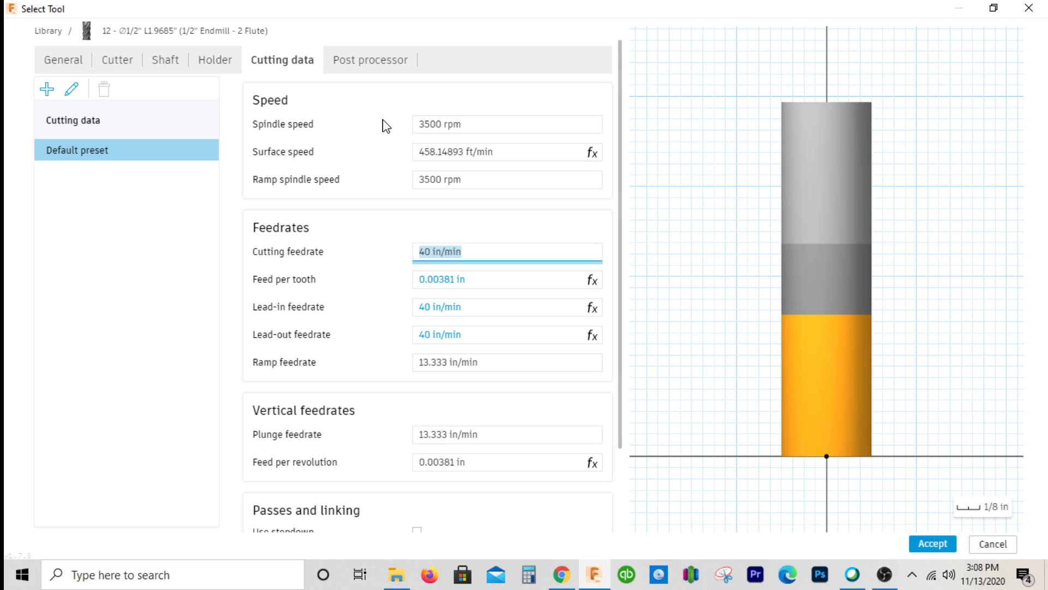
# - Set the end mill's ramp feedrate to 40 in/min and its plunge feedrate to 30 in/min
pyautogui.press('Tab')
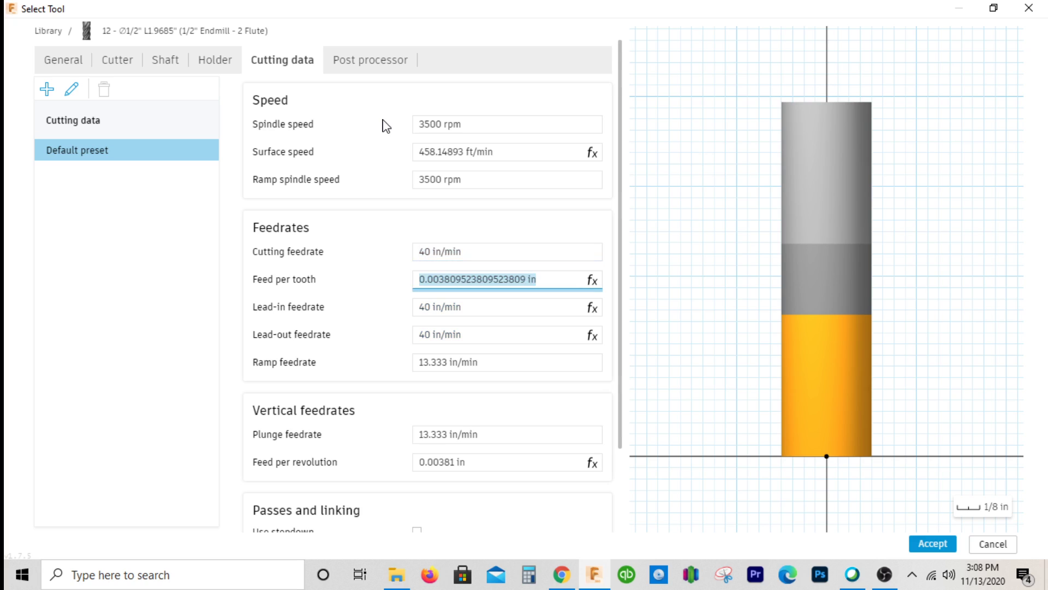
pyautogui.press('Tab')
pyautogui.press('Tab')
pyautogui.press('Tab')
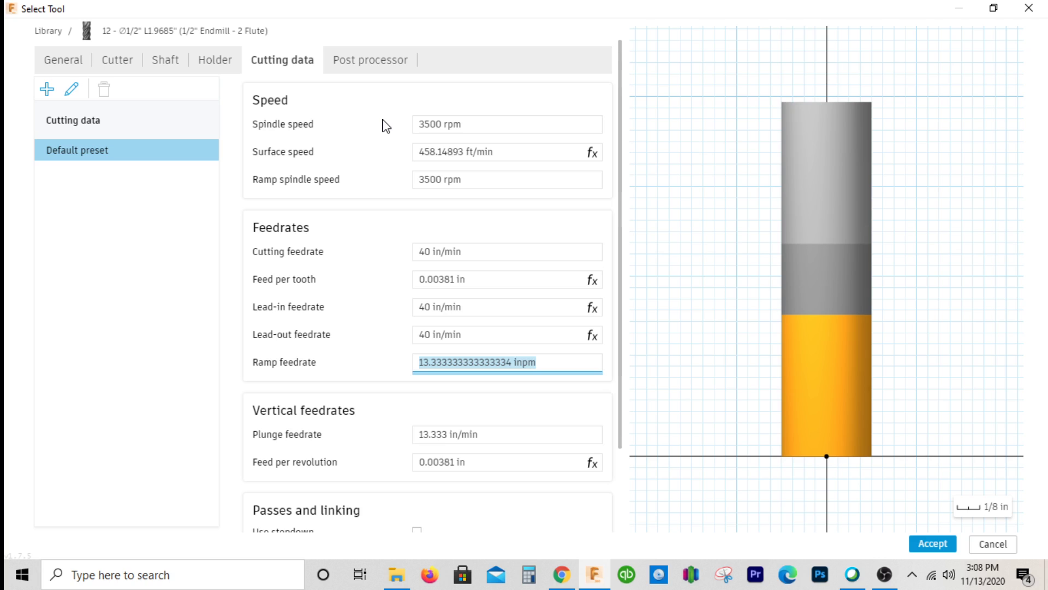
pyautogui.write('40')
pyautogui.press('Tab')
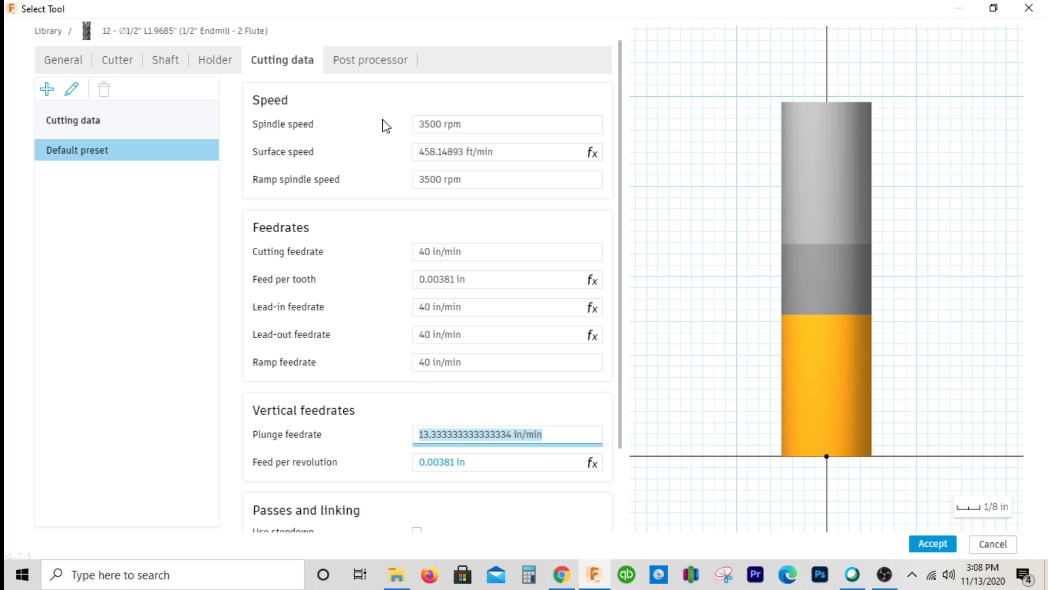
pyautogui.moveTo(511, 430)
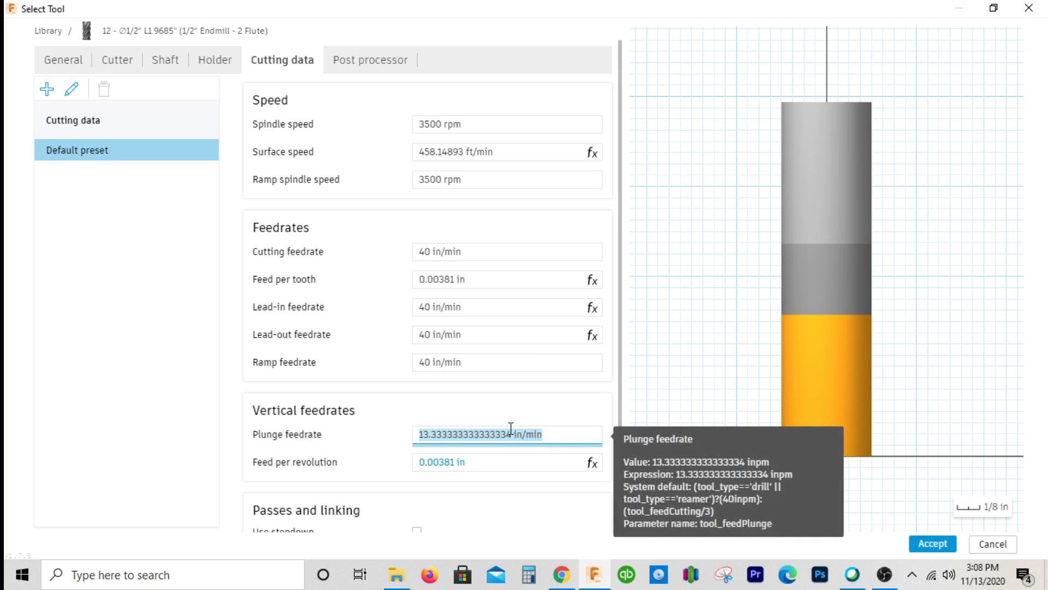
pyautogui.write('30')
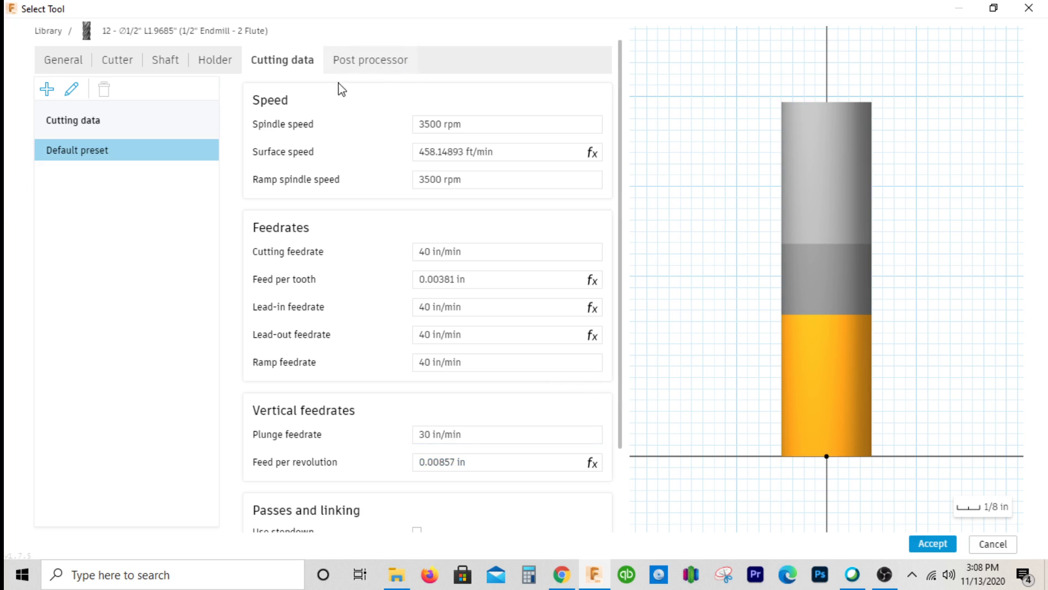
# - Number the end mill as tool 3, accept it into the library and select it for the 2D pocket
pyautogui.click(356, 66)
pyautogui.click(296, 100)
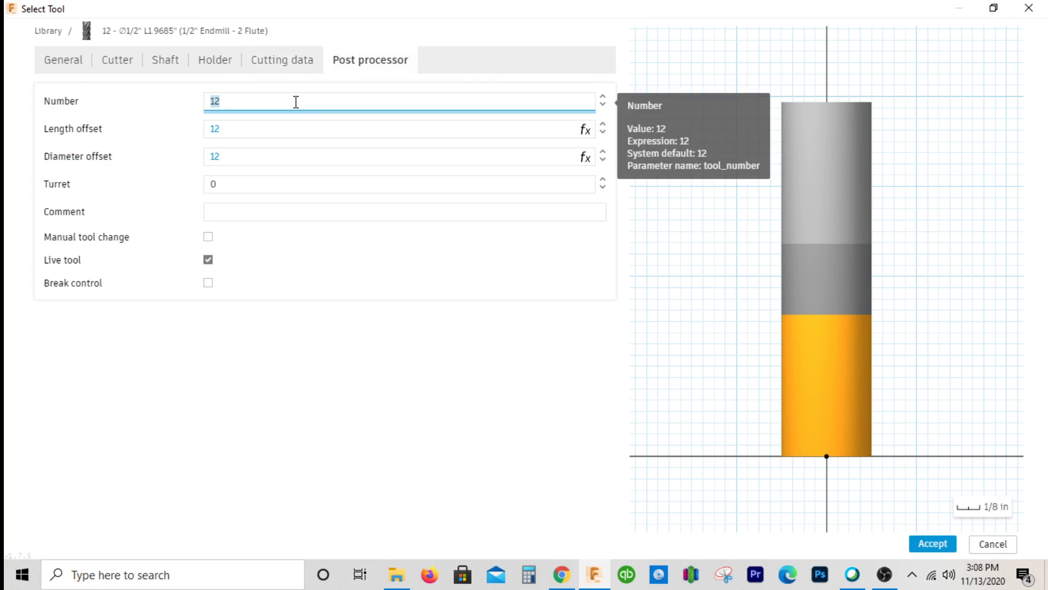
pyautogui.write('3')
pyautogui.press('Tab')
pyautogui.press('Tab')
pyautogui.press('Tab')
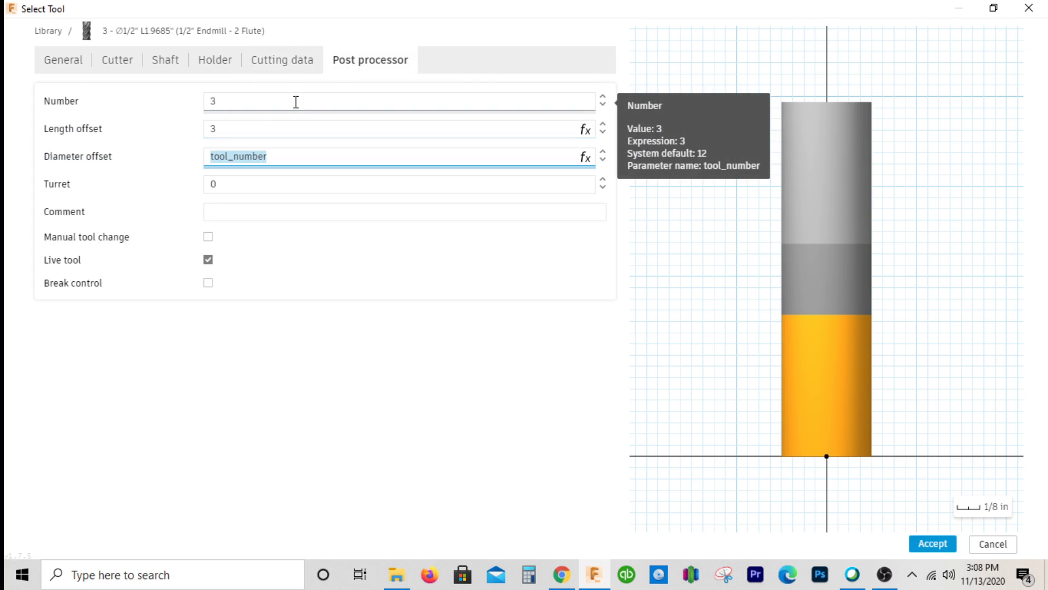
pyautogui.click(928, 546)
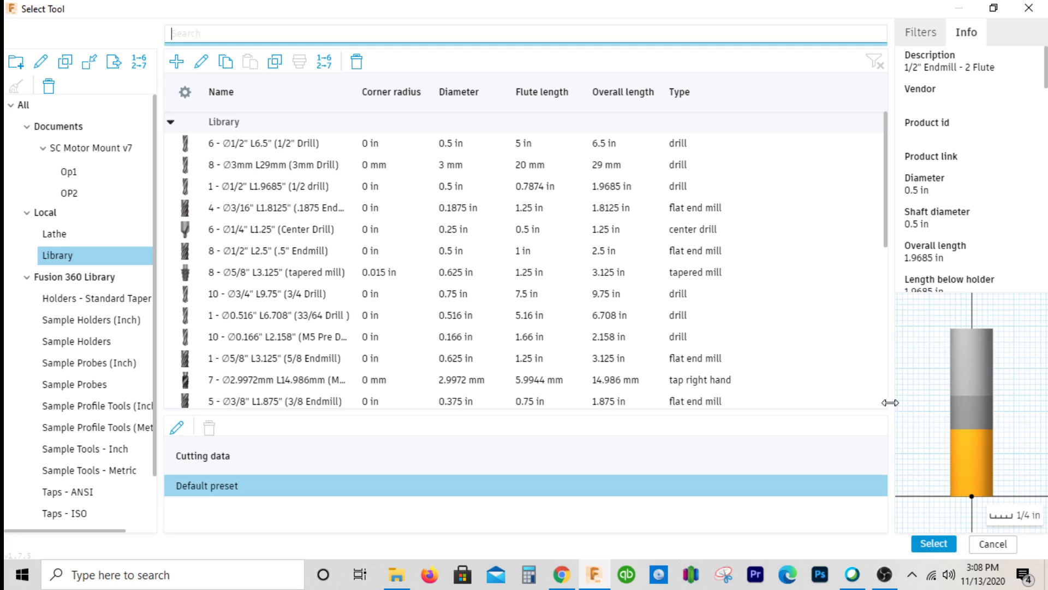
pyautogui.click(927, 547)
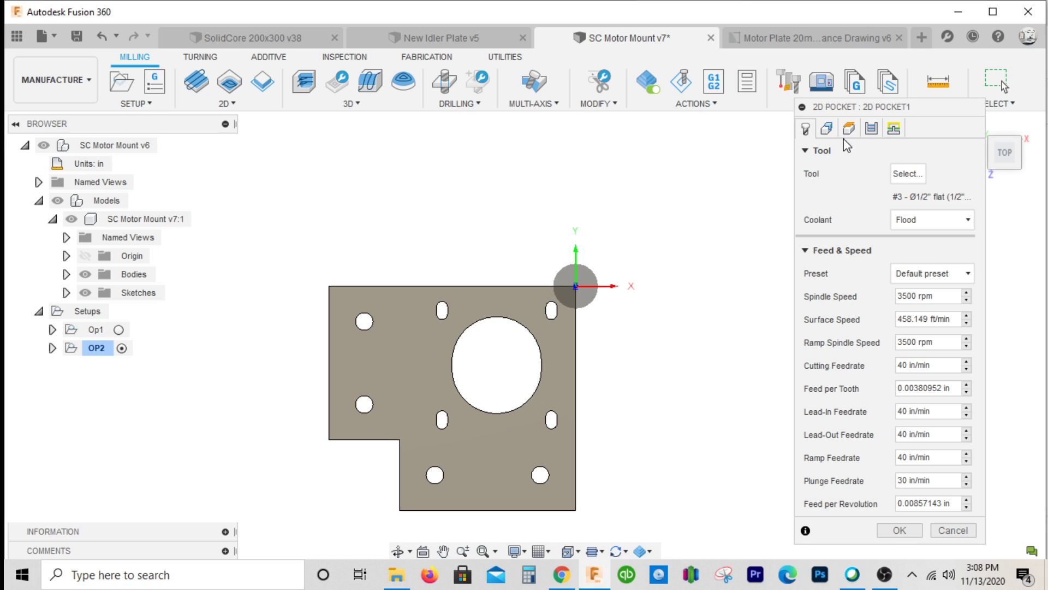
# - Set the pocket's clearance, retract and feed height offsets to 0.1 in each
pyautogui.click(827, 129)
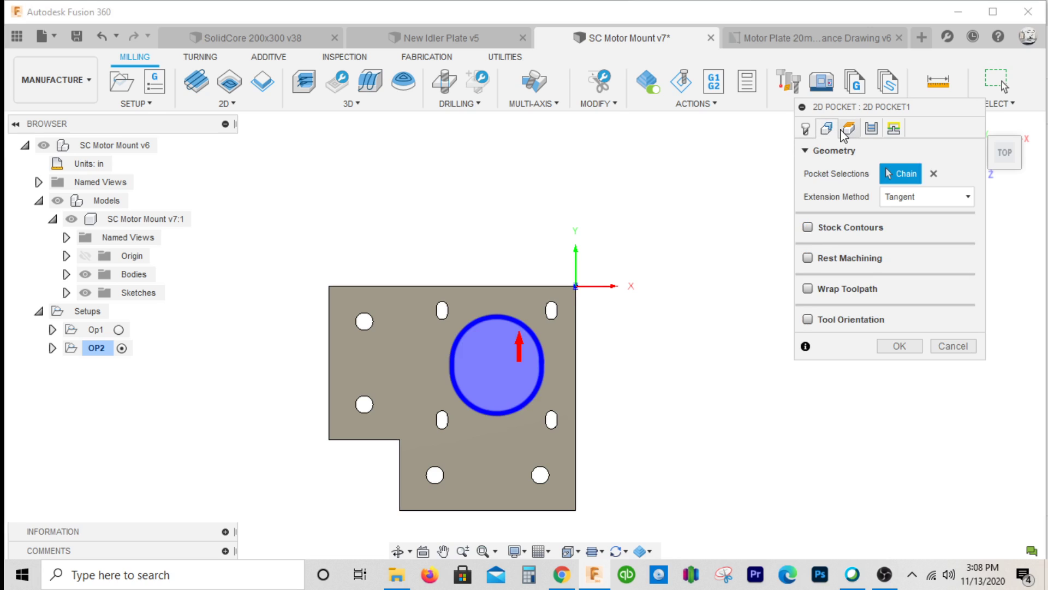
pyautogui.click(848, 129)
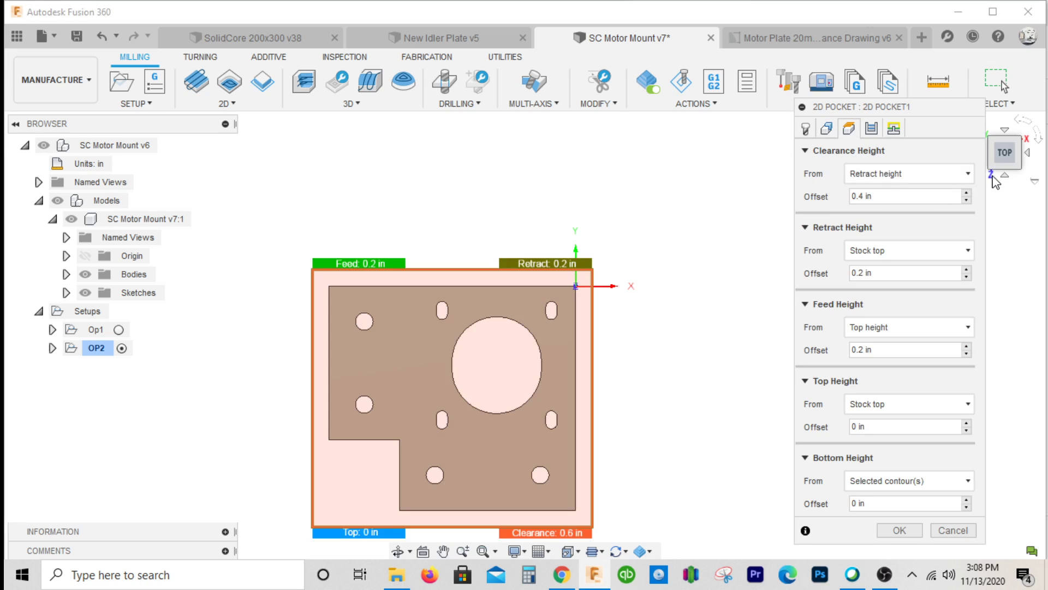
pyautogui.moveTo(1005, 148); pyautogui.dragTo(1004, 164)
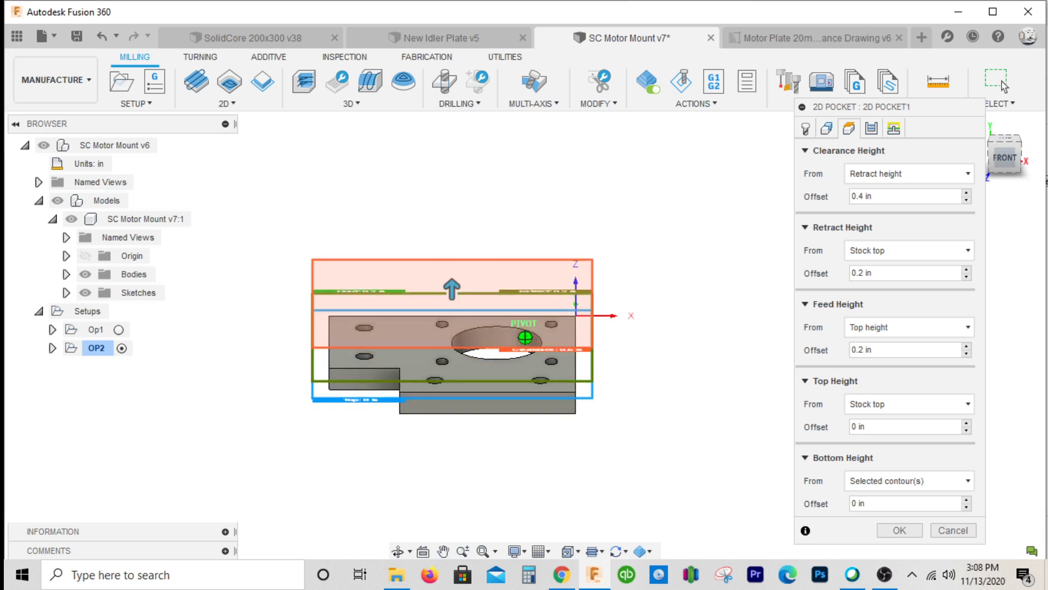
pyautogui.click(903, 196)
pyautogui.write('.1')
pyautogui.press('Tab')
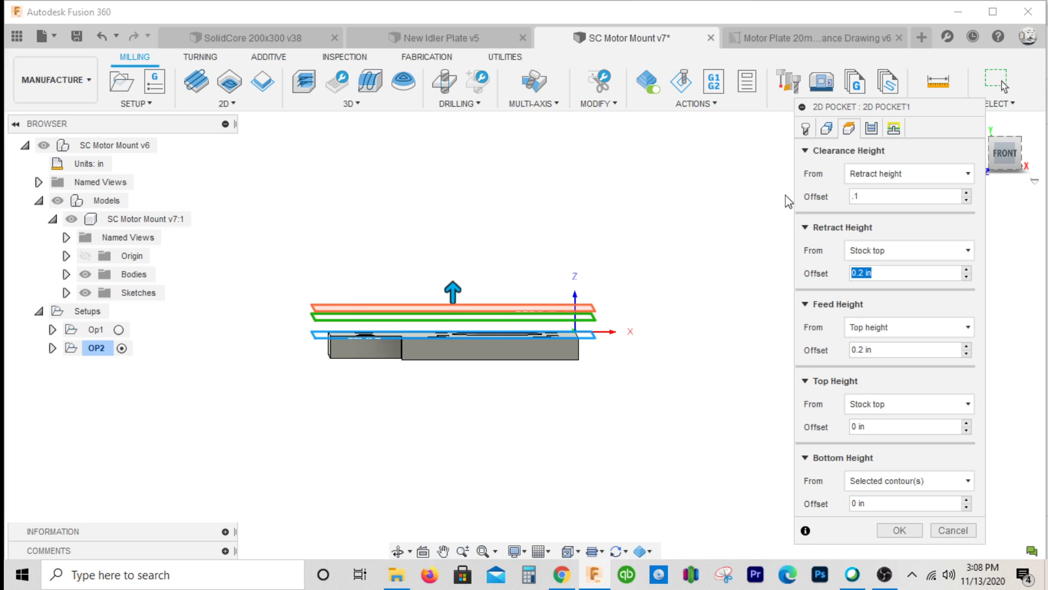
pyautogui.write('.1')
pyautogui.press('Tab')
pyautogui.write('.1')
pyautogui.press('Tab')
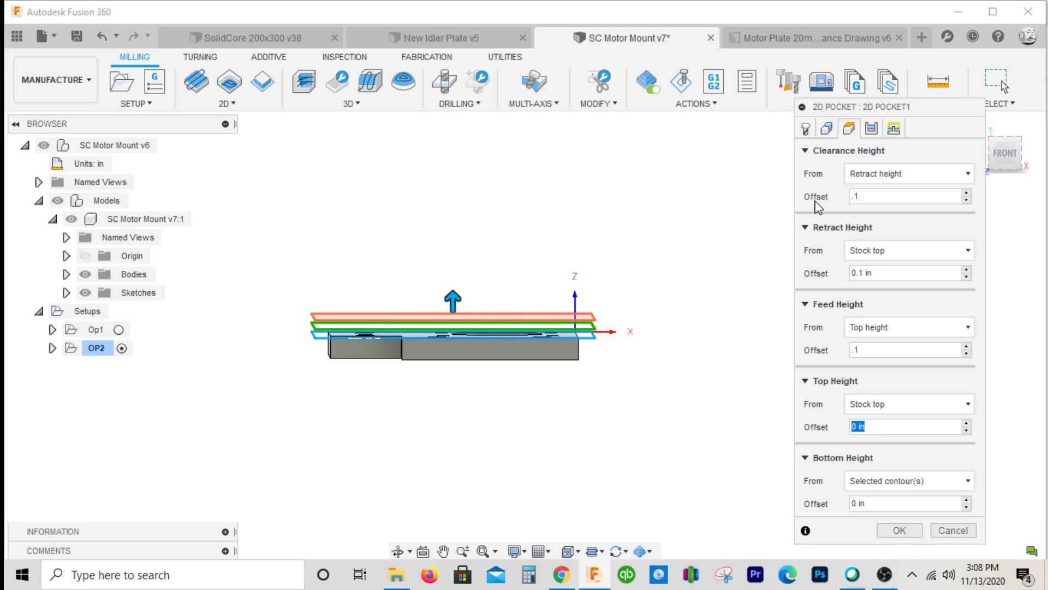
# - Set the pocket's bottom height from Model bottom with a -0.02 in offset and check the height planes from the front
pyautogui.click(901, 484)
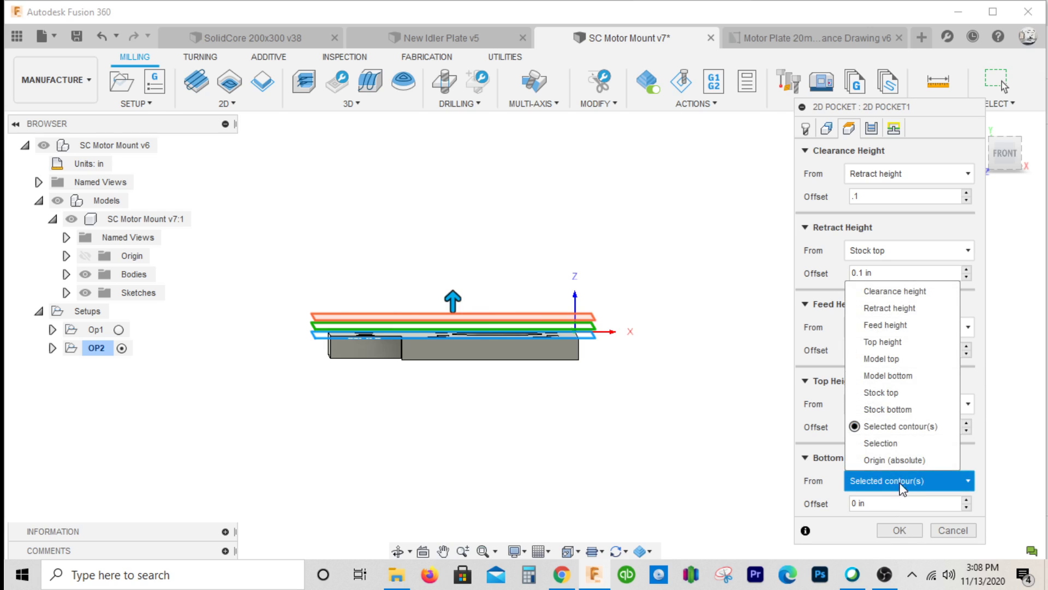
pyautogui.click(899, 375)
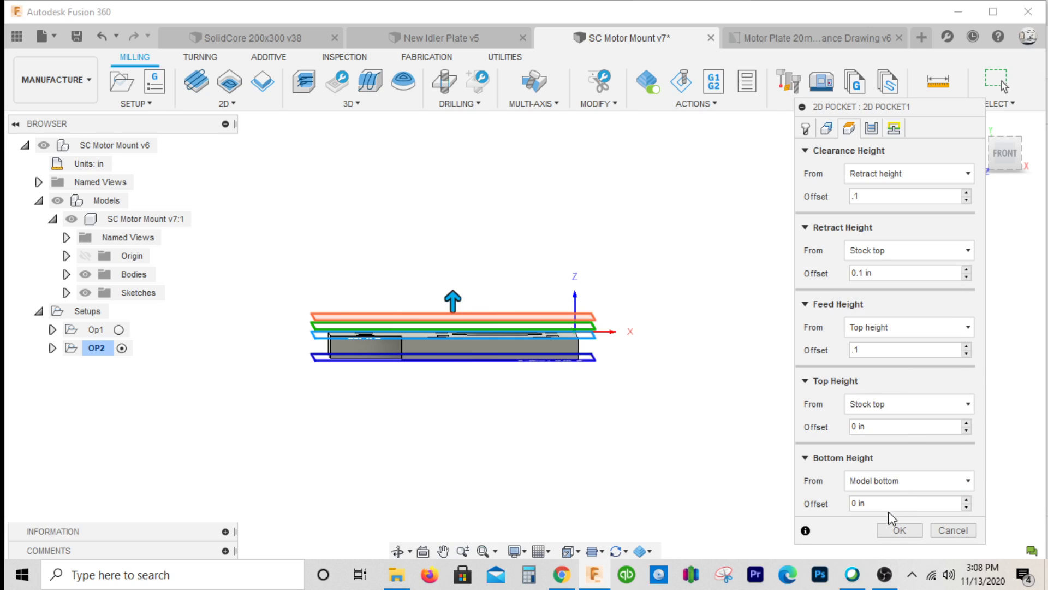
pyautogui.click(851, 503)
pyautogui.write('-.02')
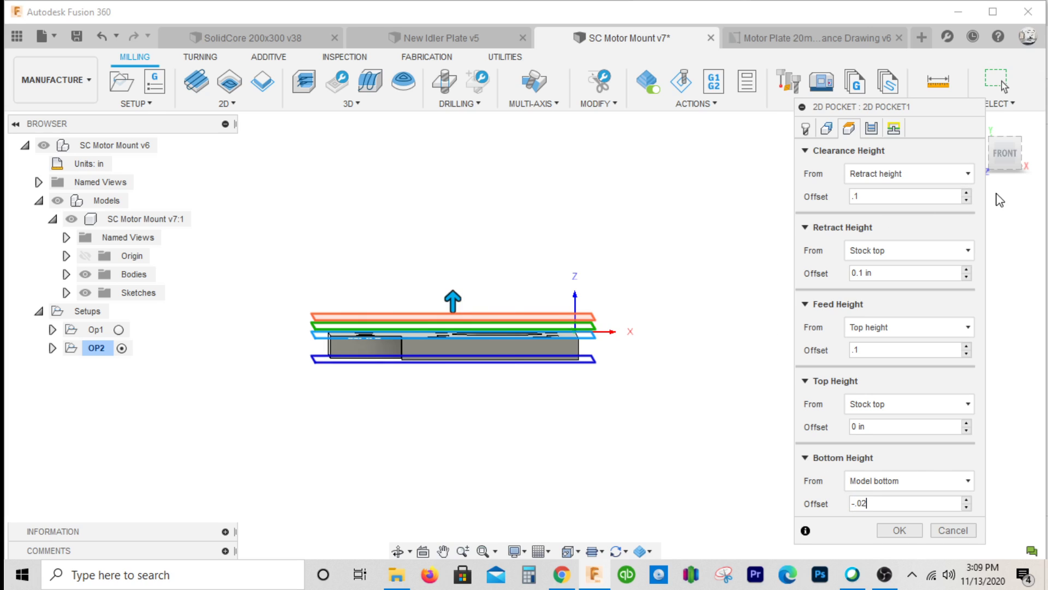
pyautogui.click(1008, 161)
pyautogui.scroll(3, 471, 354)
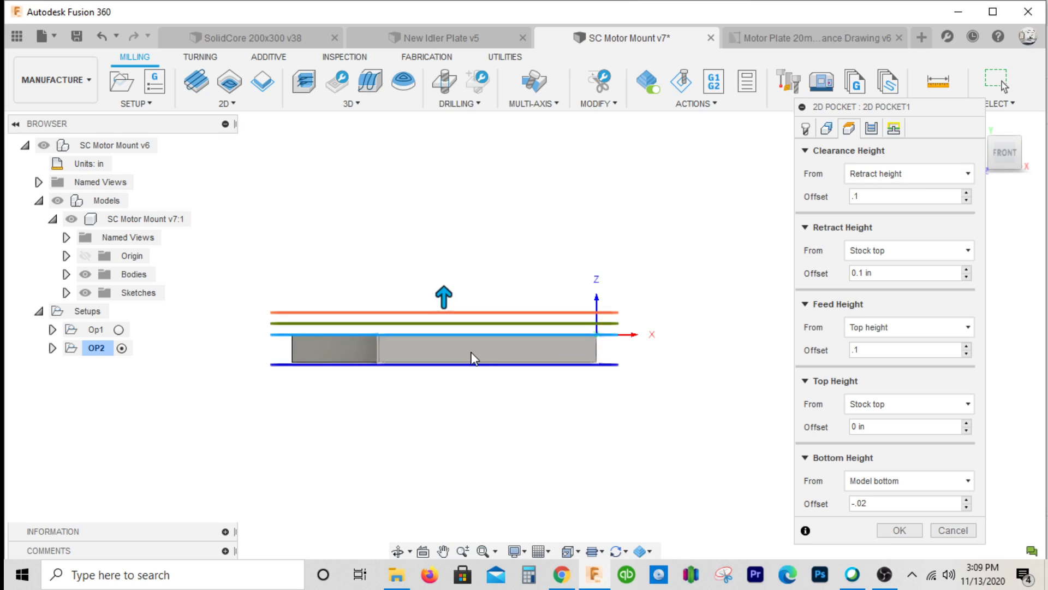
pyautogui.scroll(1, 472, 368)
pyautogui.scroll(-1, 497, 388)
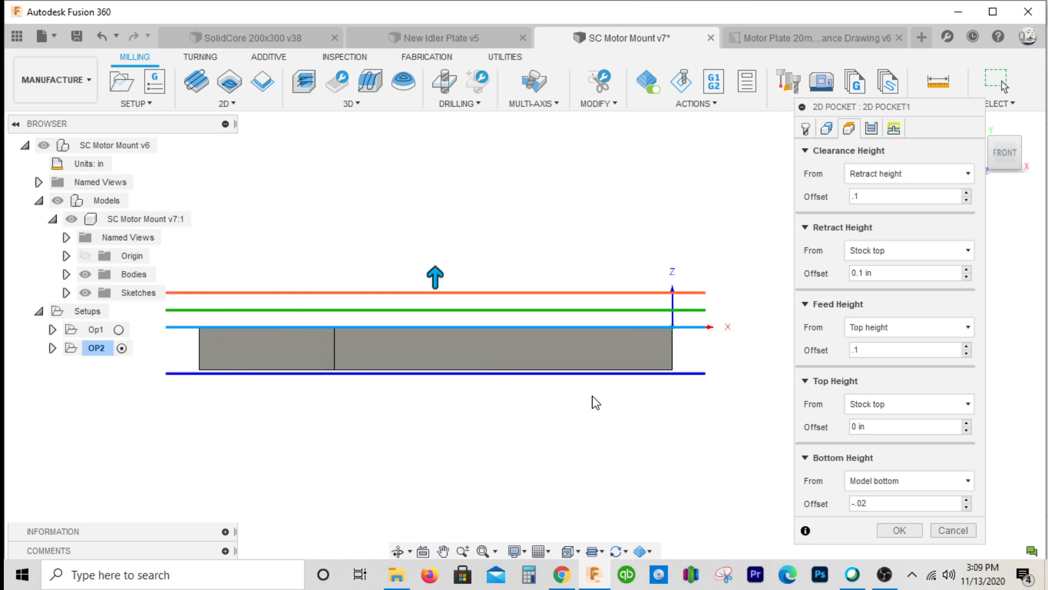
pyautogui.scroll(-1, 597, 402)
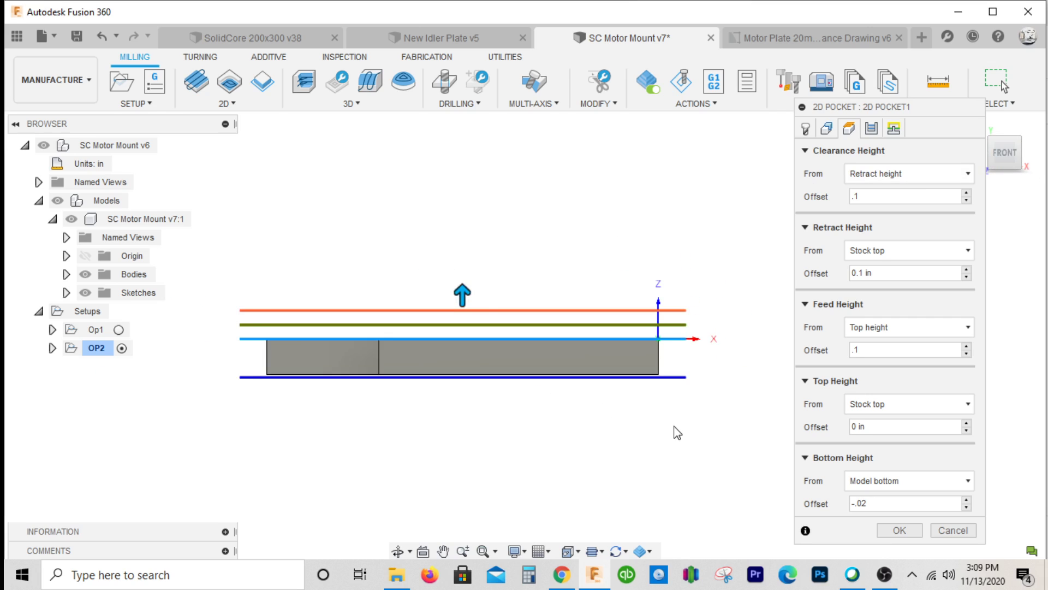
# - Disable Stock to Leave for the pocket and enable Multiple Depths with a maximum roughing stepdown of 0.135 in
pyautogui.click(871, 129)
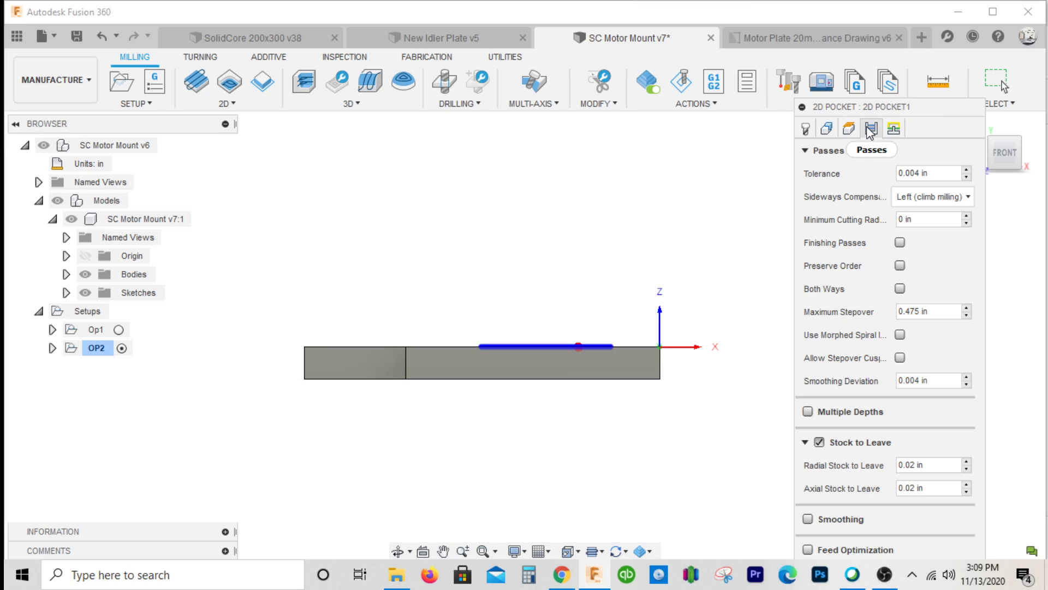
pyautogui.click(819, 444)
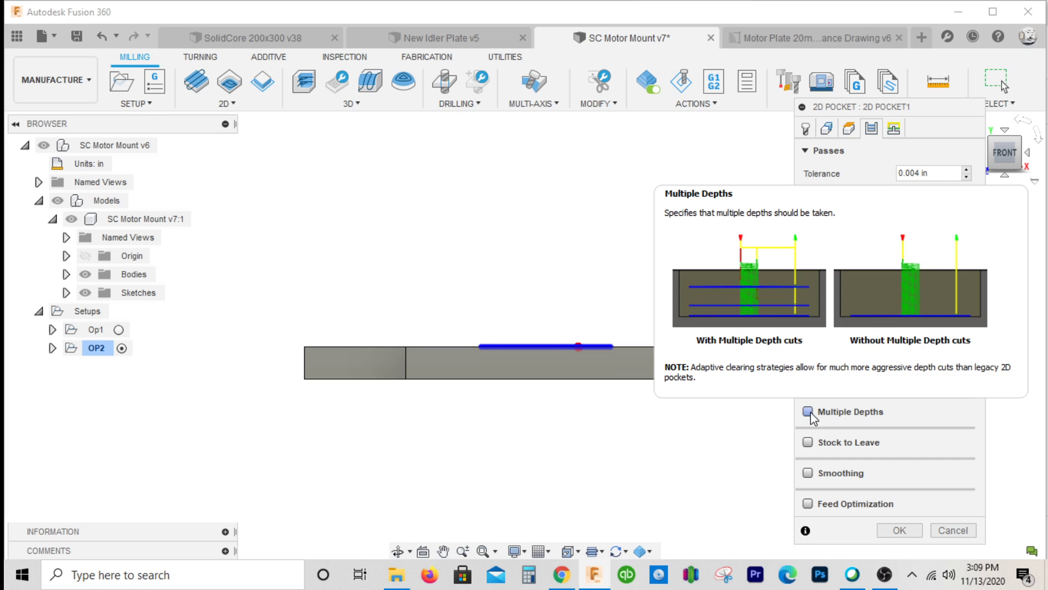
pyautogui.click(808, 412)
pyautogui.moveTo(939, 435); pyautogui.dragTo(817, 429)
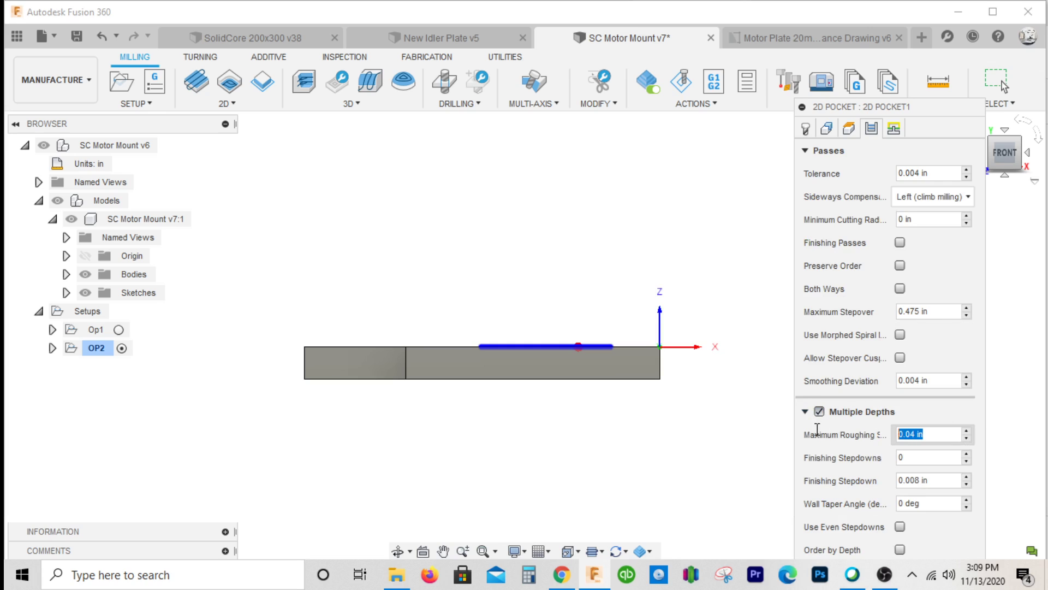
pyautogui.press('BackSpace')
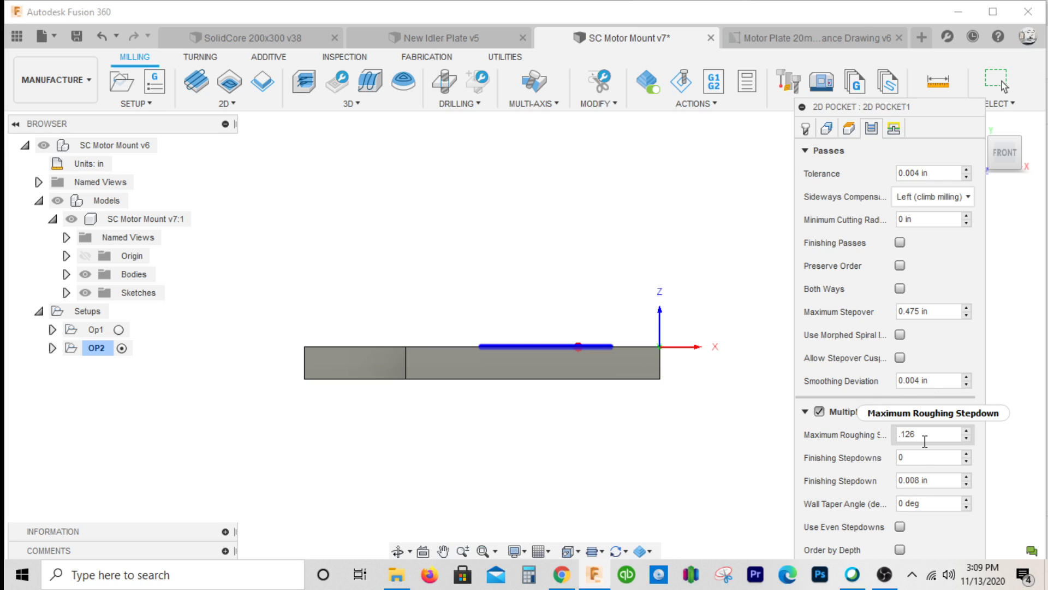
pyautogui.moveTo(915, 435); pyautogui.dragTo(909, 435)
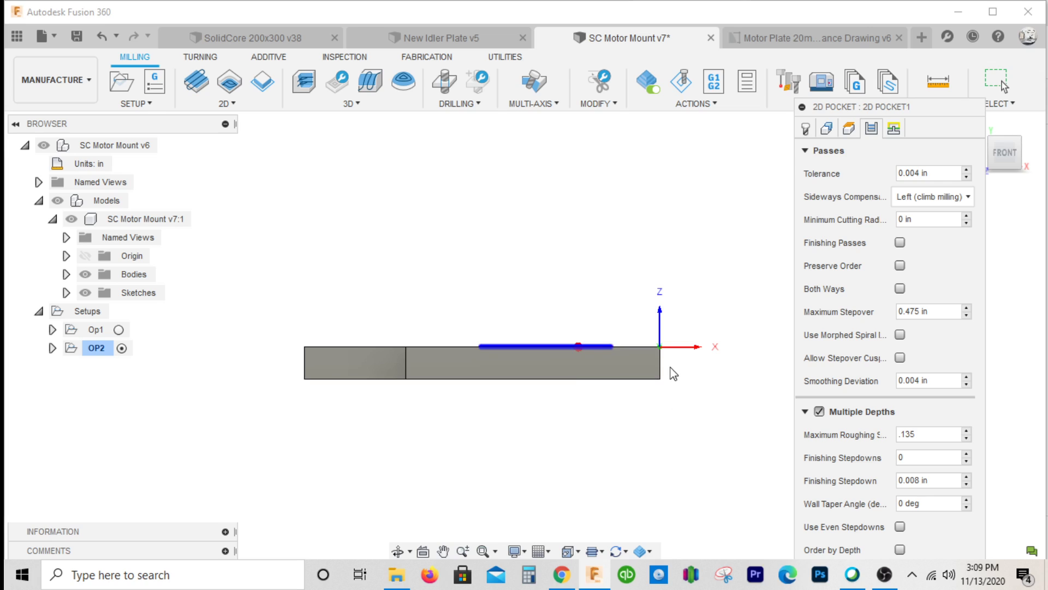
# - Review the 2D pocket's linking settings, accept the operation to generate its toolpath, and inspect the path from an angled view
pyautogui.click(894, 129)
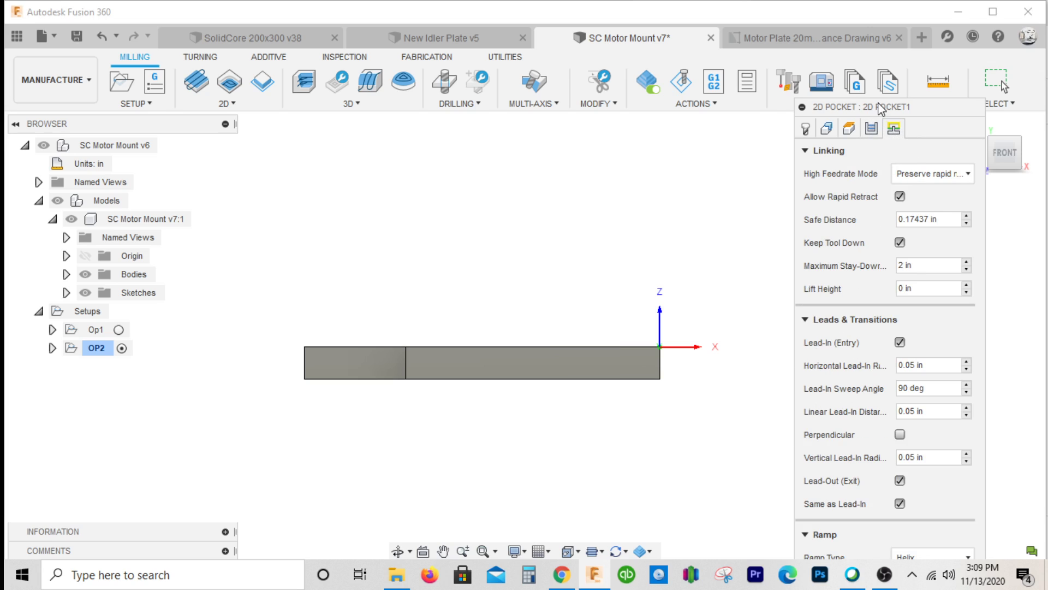
pyautogui.moveTo(874, 103); pyautogui.dragTo(801, 22)
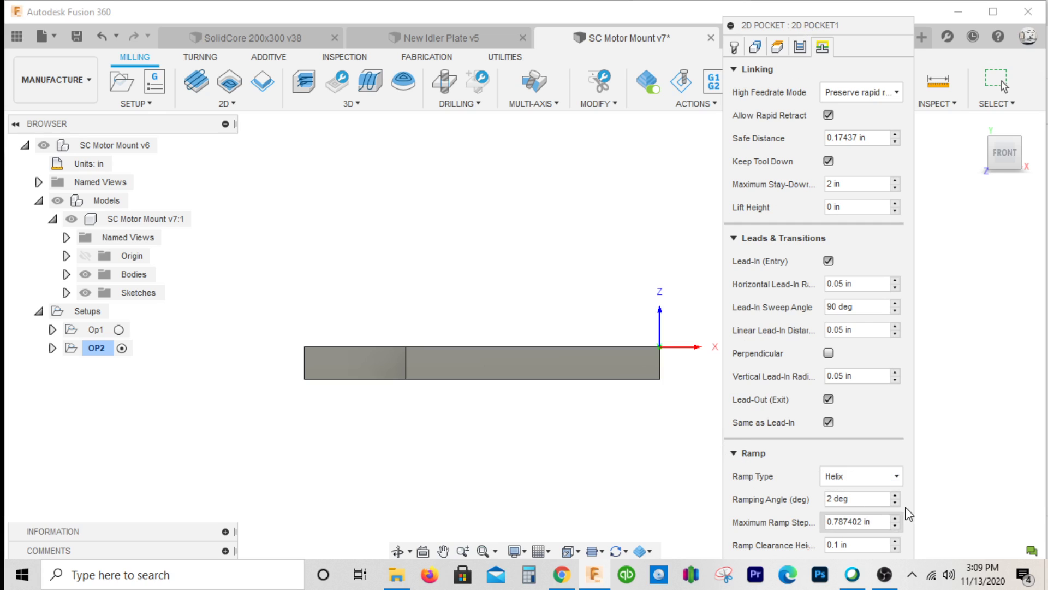
pyautogui.press('Return')
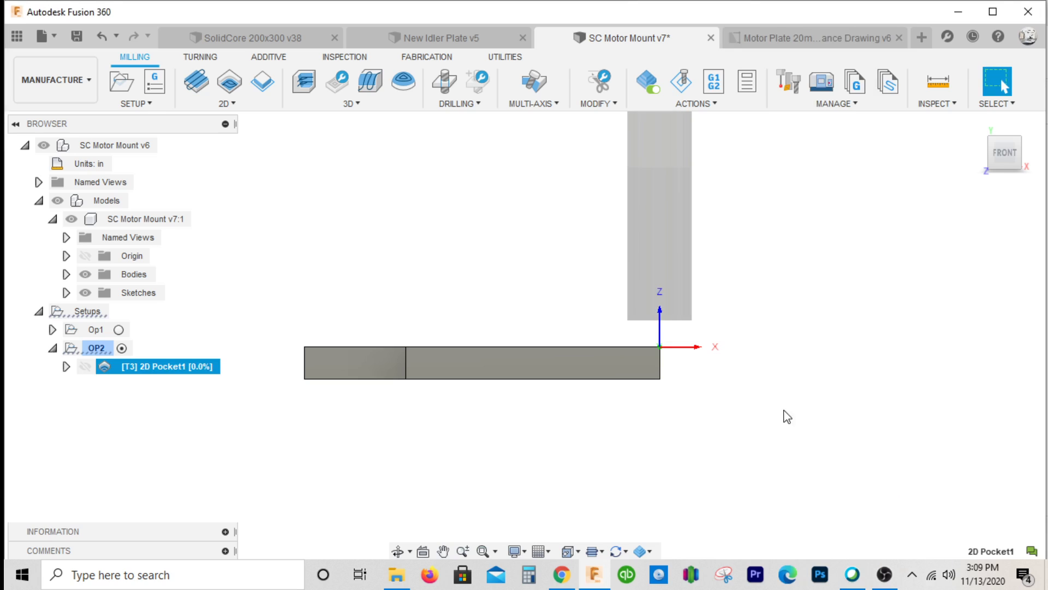
pyautogui.scroll(1, 709, 251)
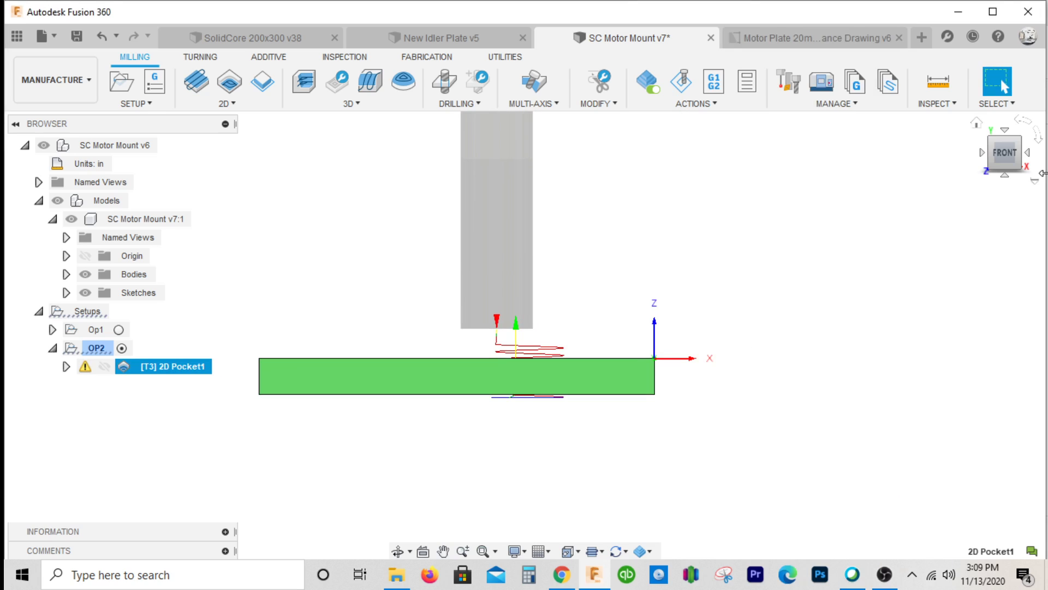
pyautogui.moveTo(998, 162); pyautogui.dragTo(929, 204)
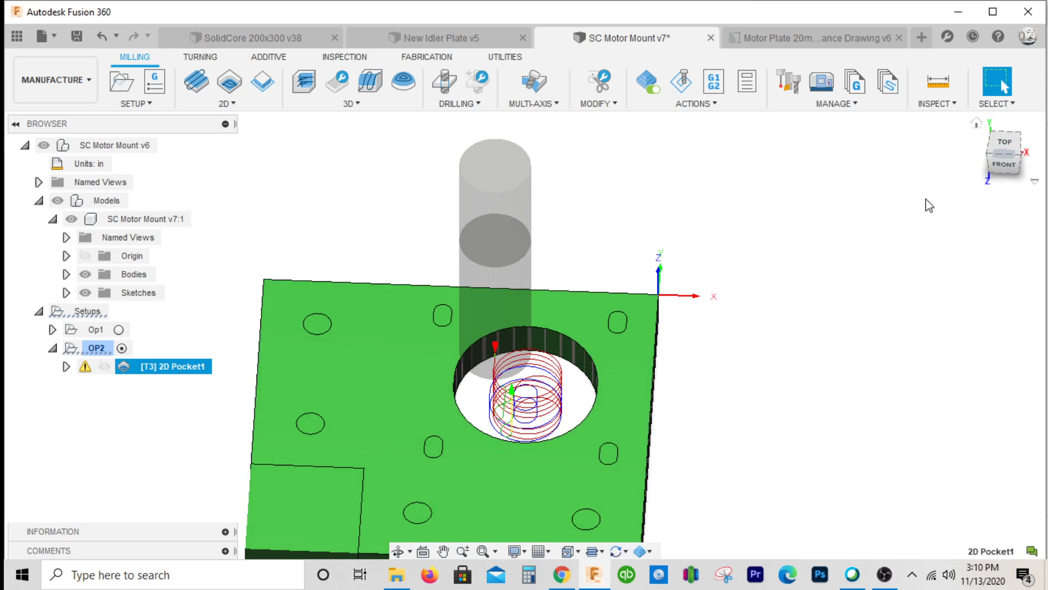
# - Simulate the 2D pocket toolpath through the central opening, then close the simulation
pyautogui.rightClick(157, 375)
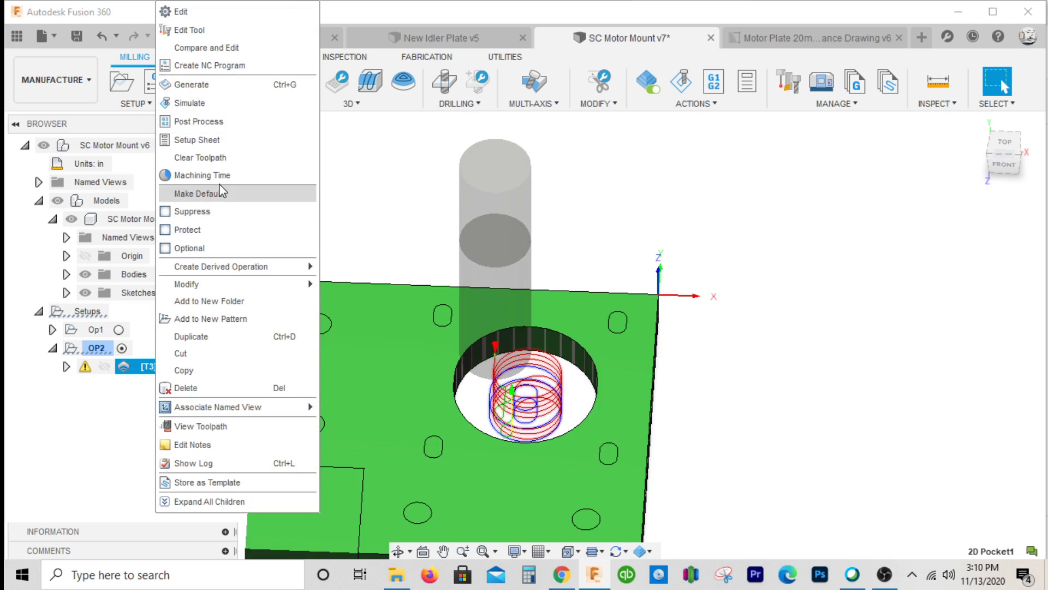
pyautogui.click(284, 103)
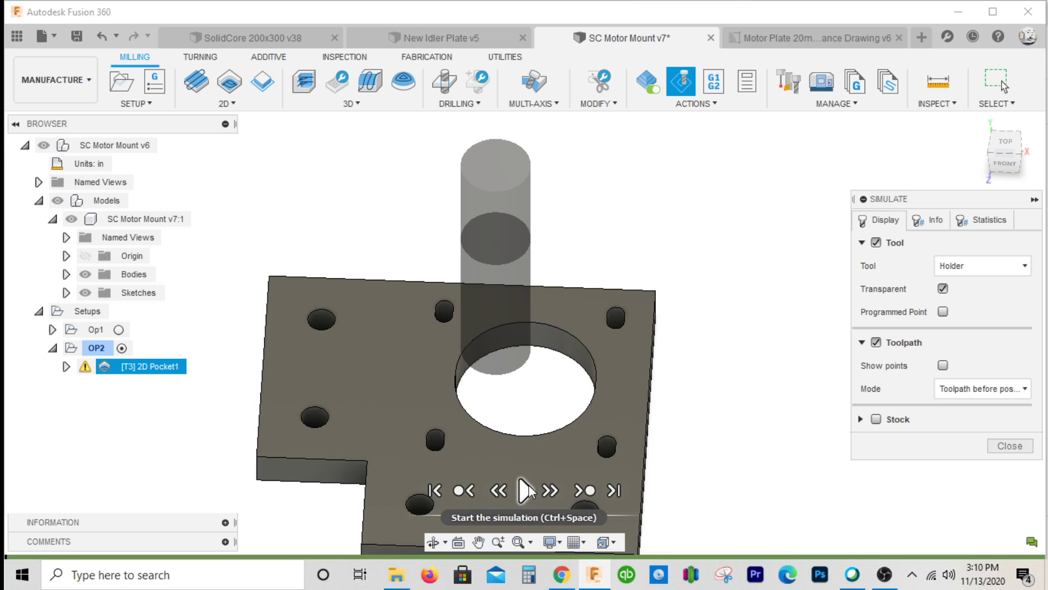
pyautogui.click(526, 491)
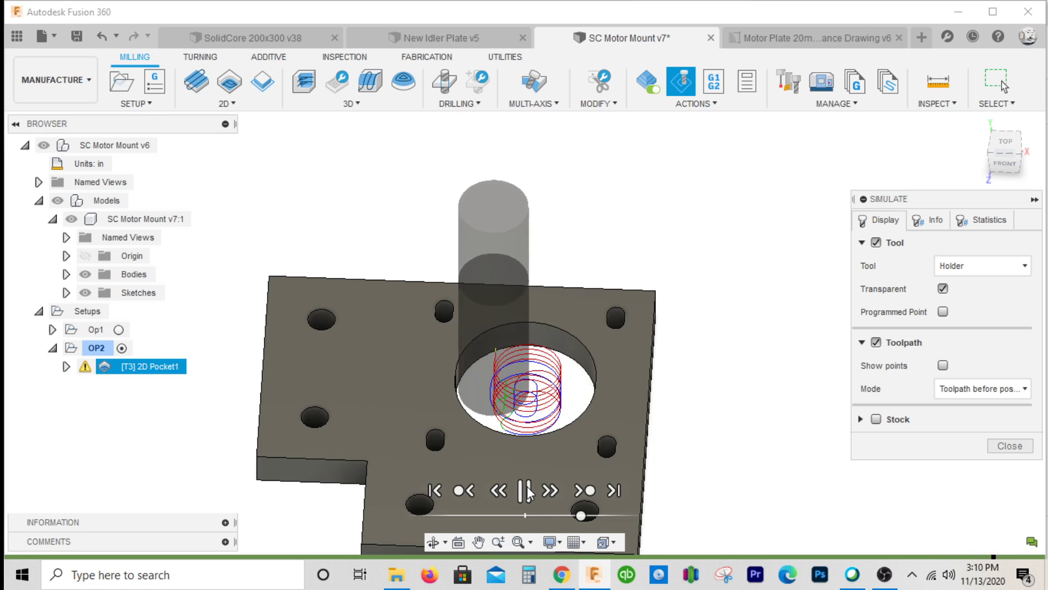
pyautogui.click(526, 490)
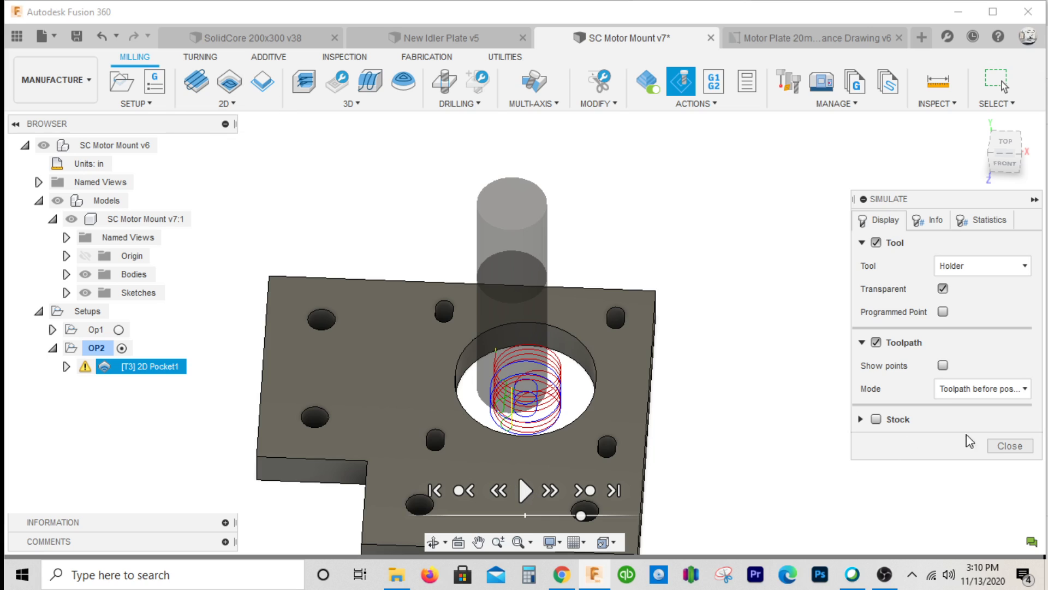
pyautogui.click(1005, 143)
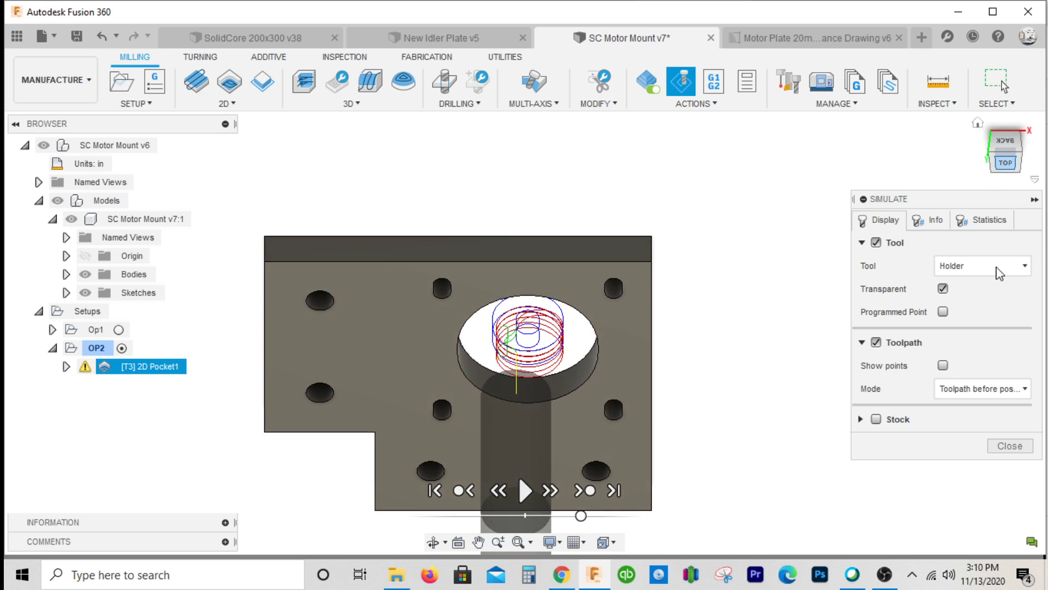
pyautogui.click(1010, 445)
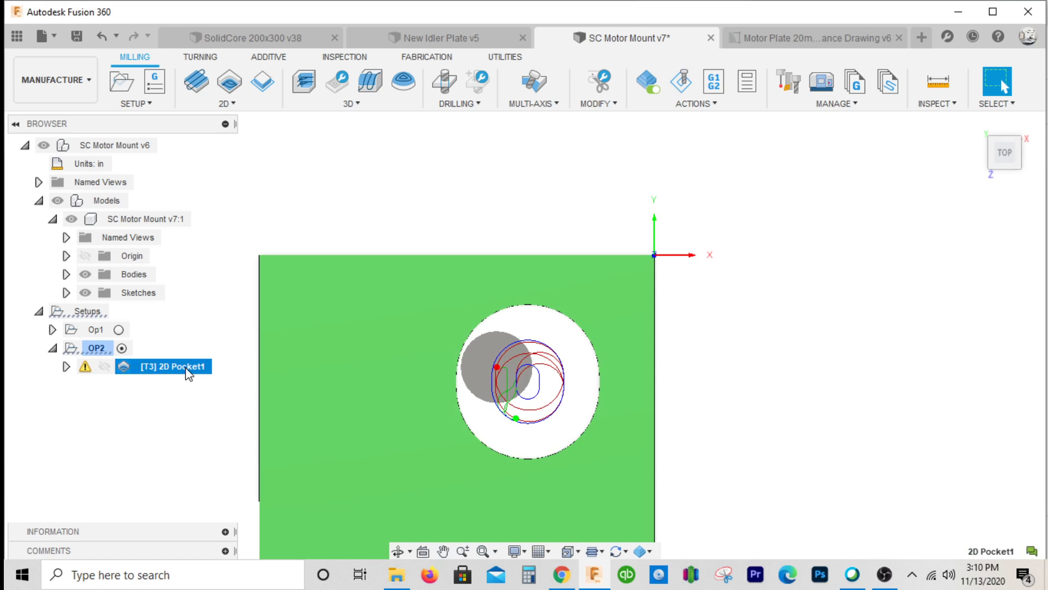
# - Rename the 2D pocket operation in OP2 as Pocket Hub Clearance
pyautogui.click(187, 366)
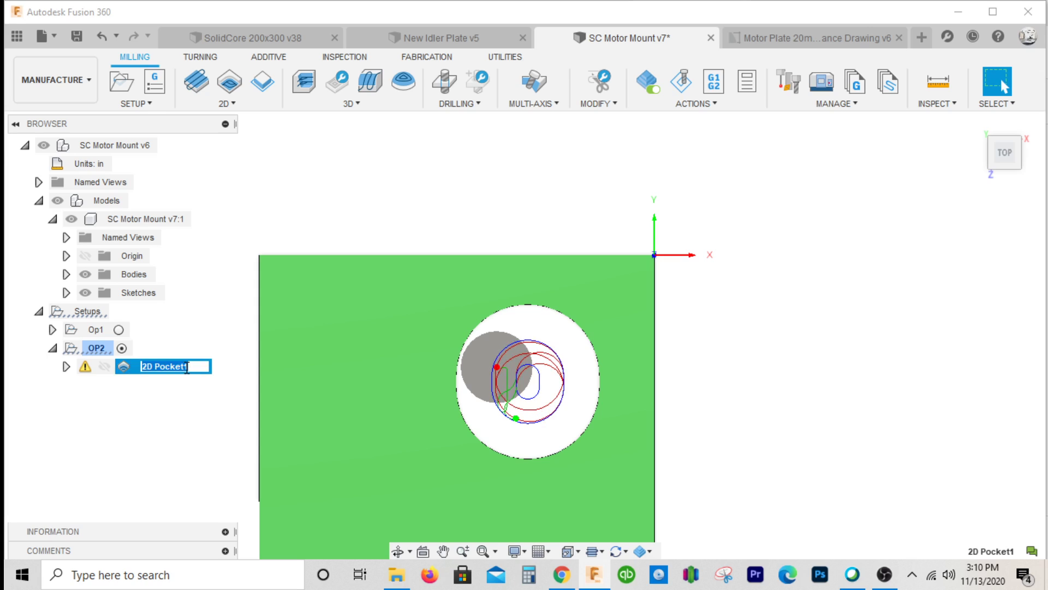
pyautogui.write('Po')
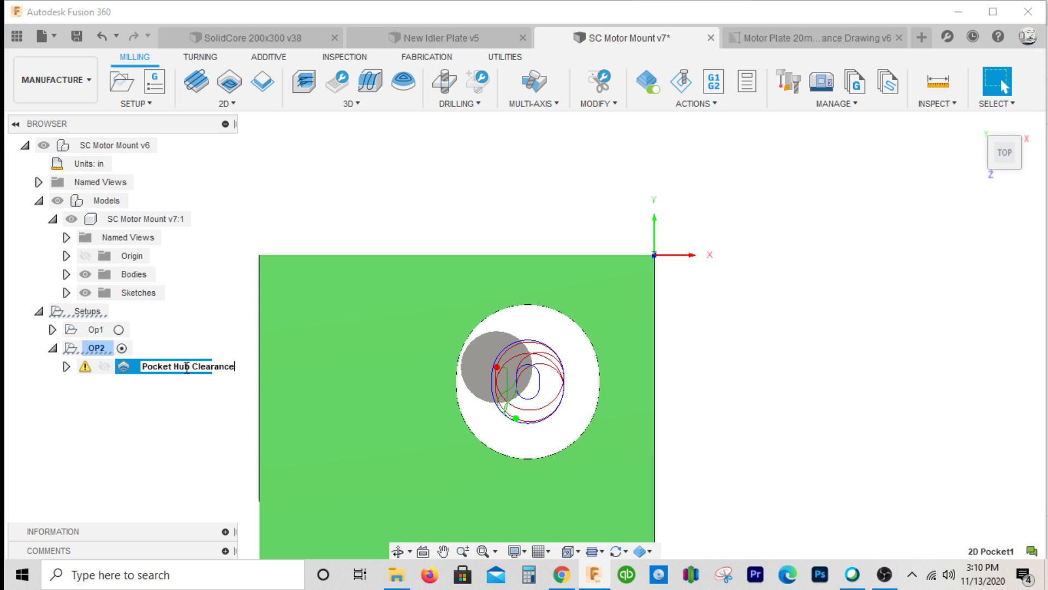
pyautogui.press('Return')
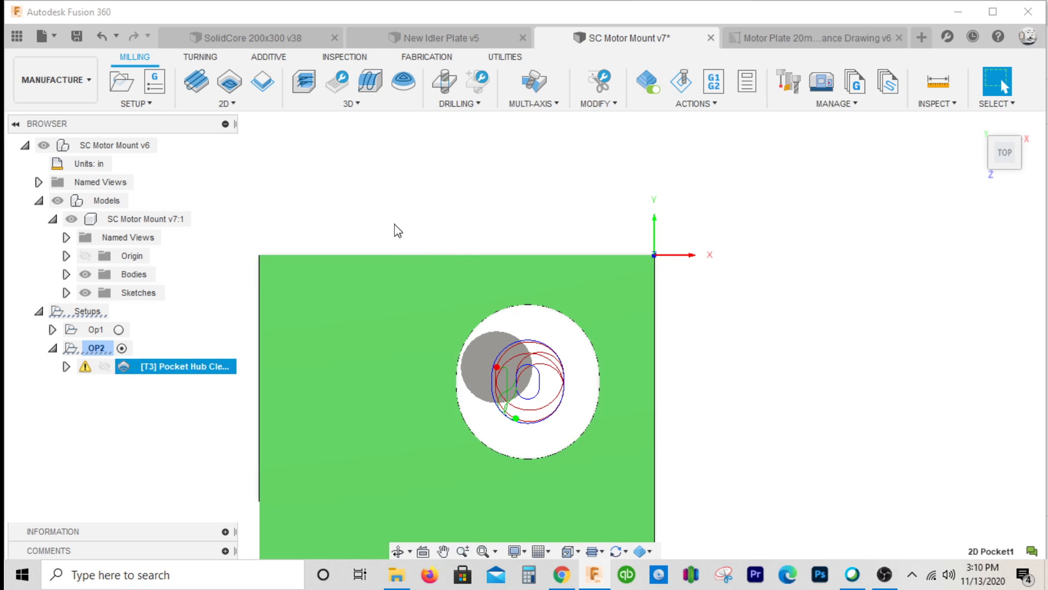
pyautogui.click(206, 295)
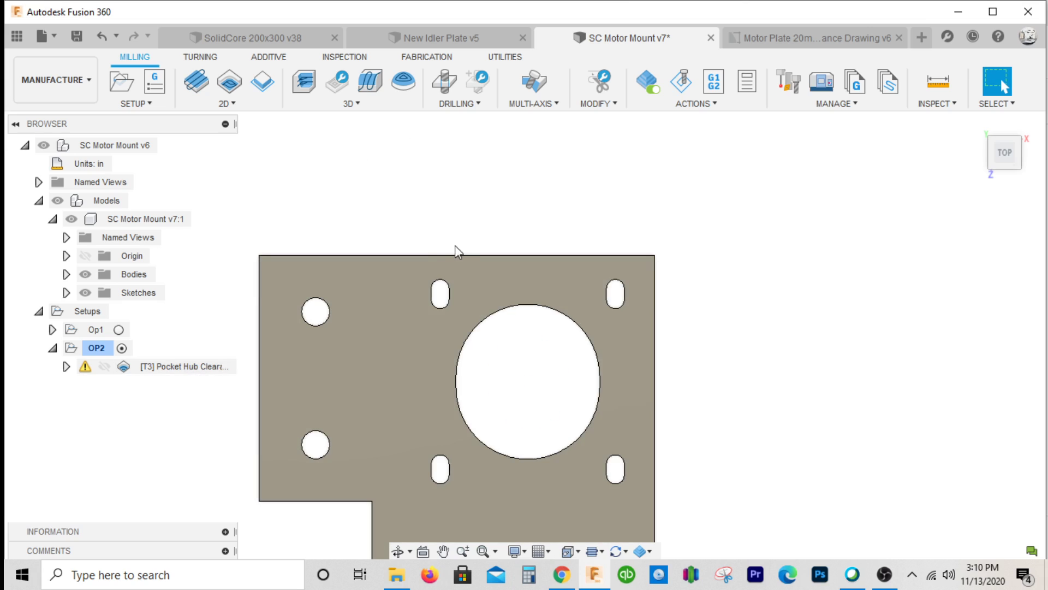
# - Start a Drill operation in OP2 and assign it the 1/4" Center Drill from the local Library
pyautogui.click(445, 82)
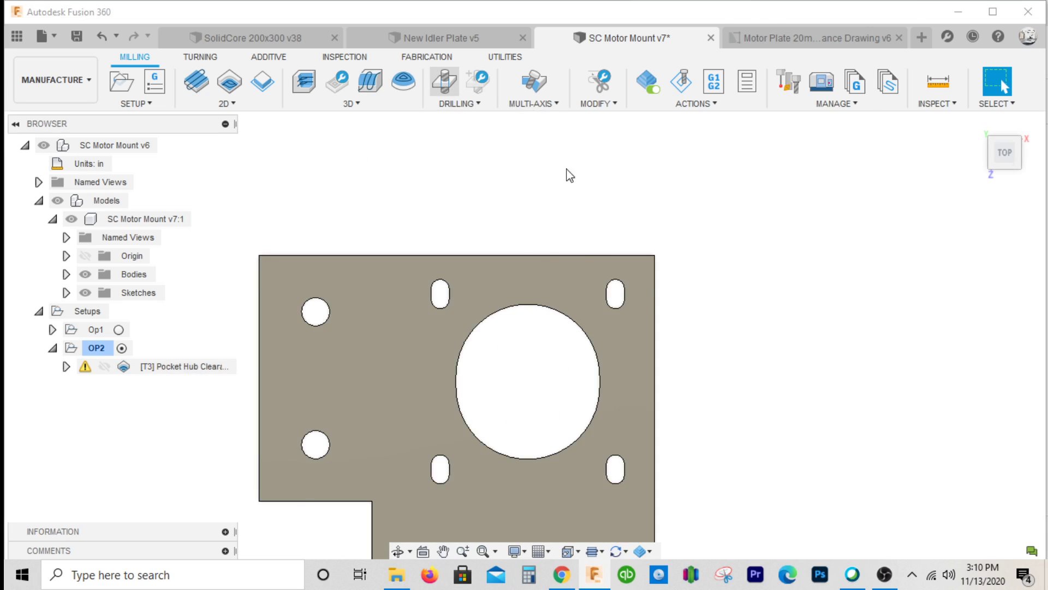
pyautogui.click(830, 96)
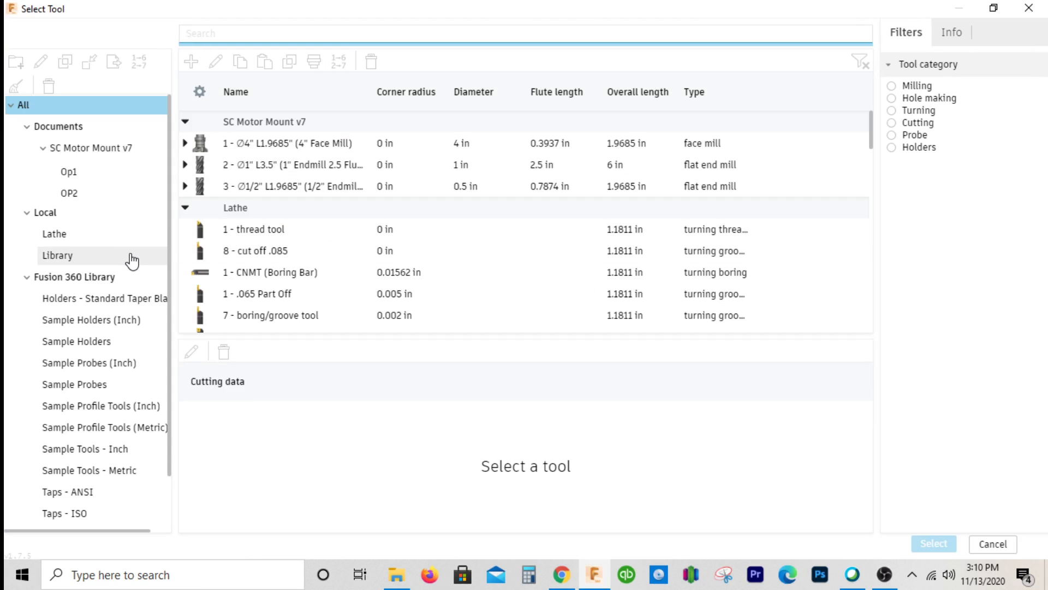
pyautogui.click(133, 257)
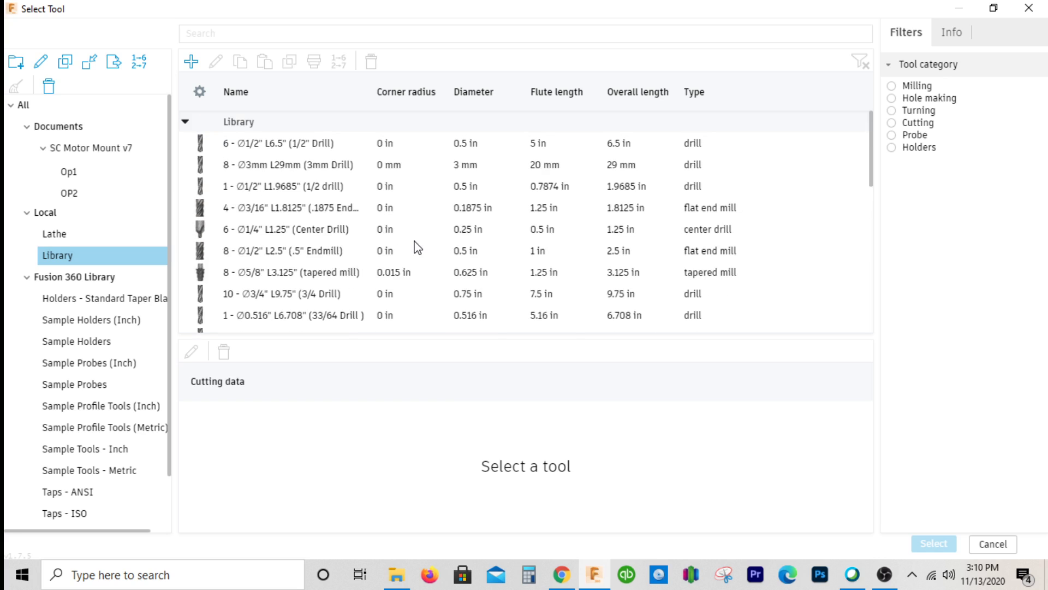
pyautogui.click(339, 229)
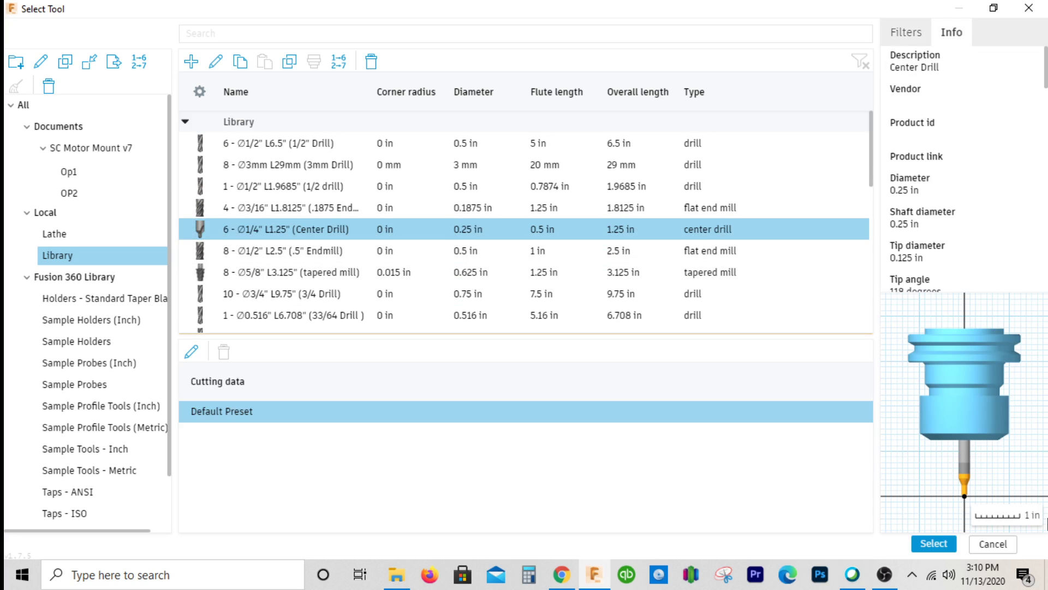
pyautogui.click(930, 542)
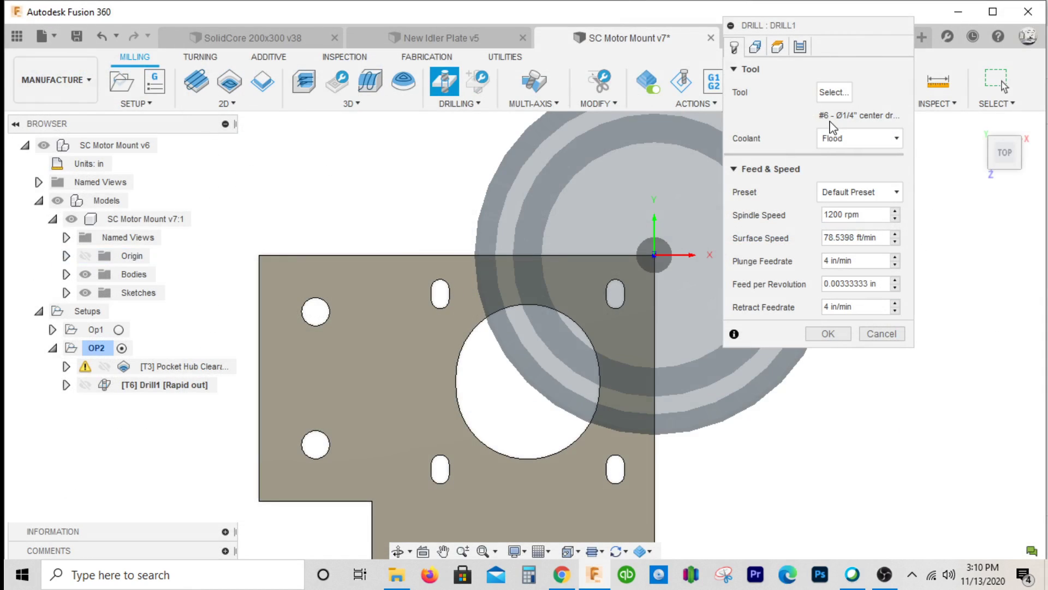
# - Edit the document's 1/4" Center Drill, setting its tool number, length offset and diameter offset to 4
pyautogui.click(835, 93)
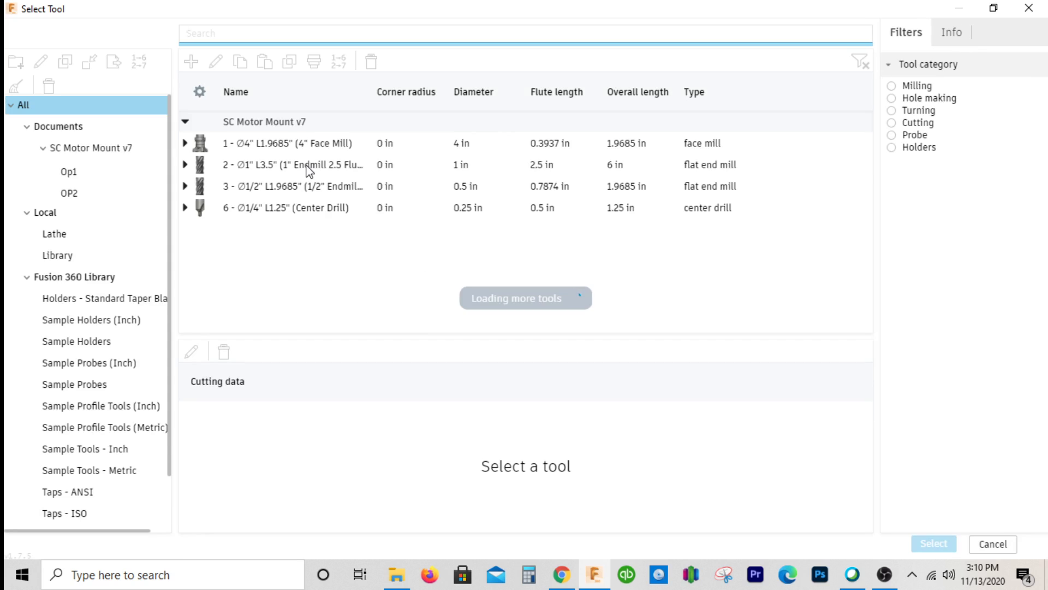
pyautogui.rightClick(299, 211)
pyautogui.click(323, 208)
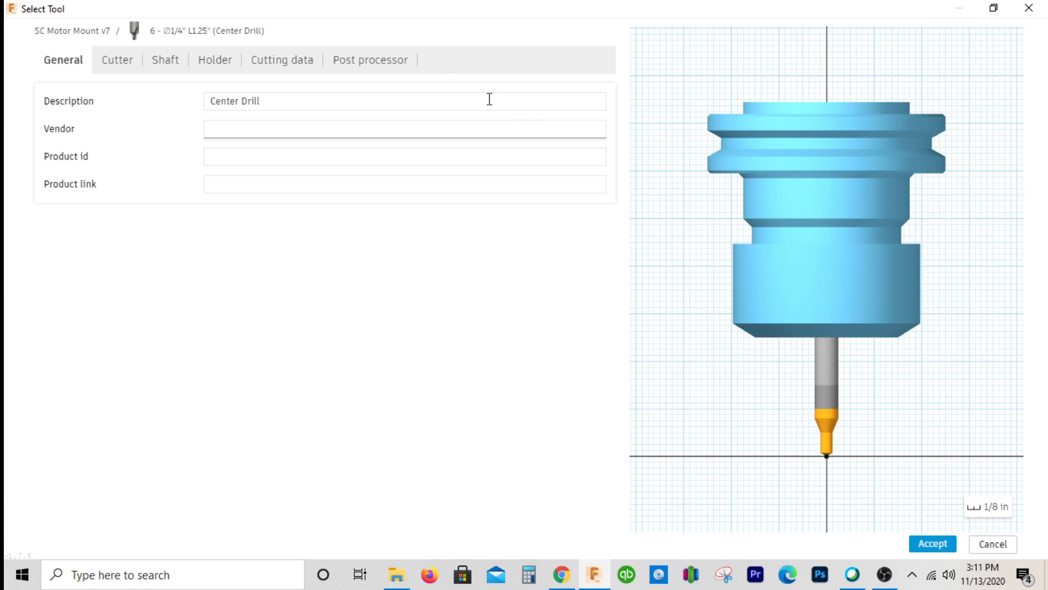
pyautogui.click(382, 64)
pyautogui.click(341, 98)
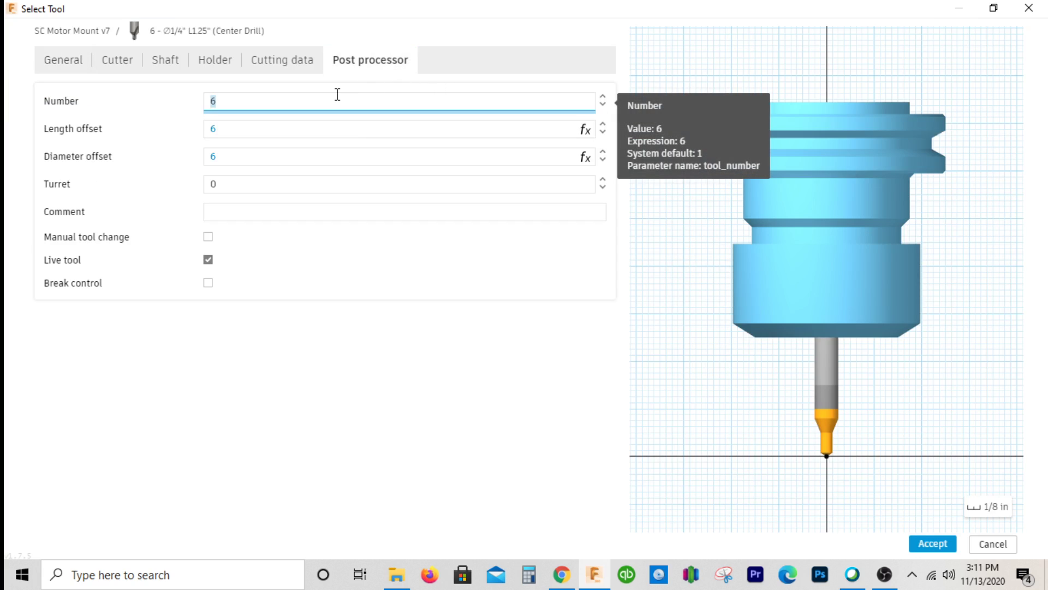
pyautogui.write('4')
pyautogui.press('Tab')
pyautogui.write('4')
pyautogui.press('Tab')
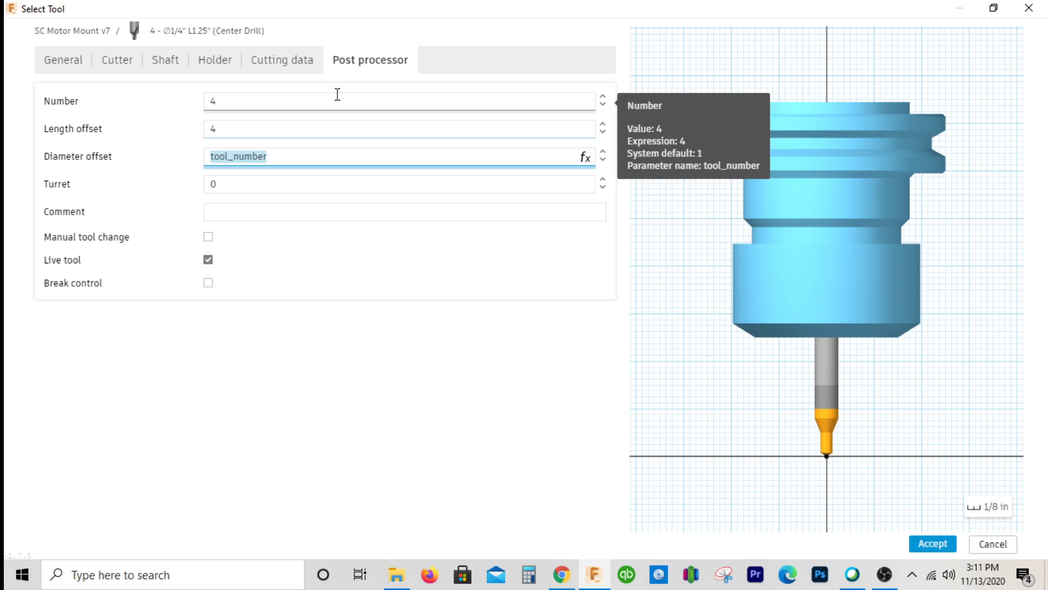
pyautogui.write('4')
pyautogui.press('Tab')
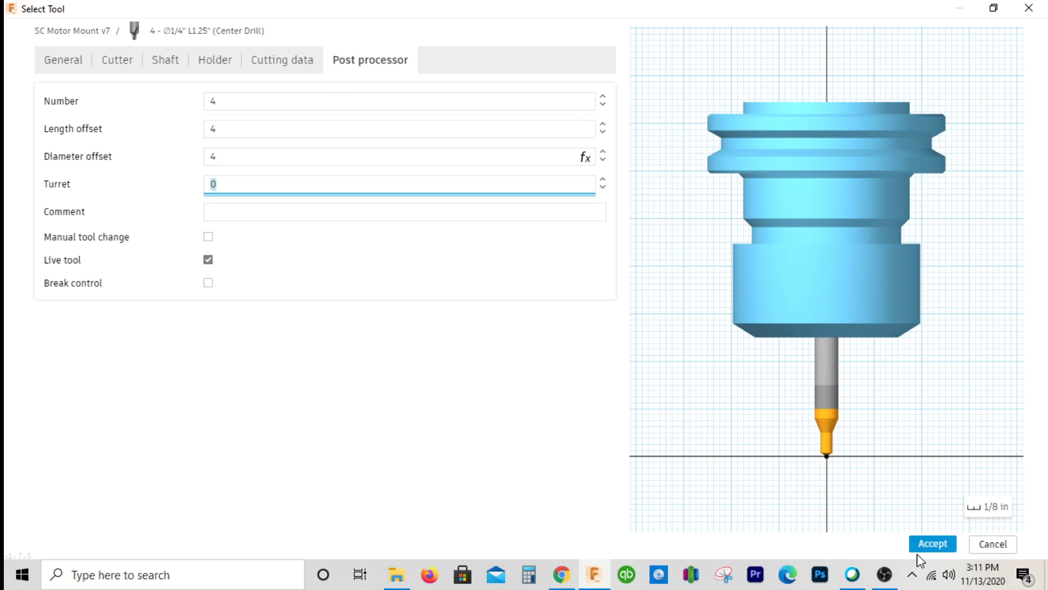
# - Accept the edited center drill, update the drilling operation to the new feeds and speeds, and return to its settings
pyautogui.click(932, 544)
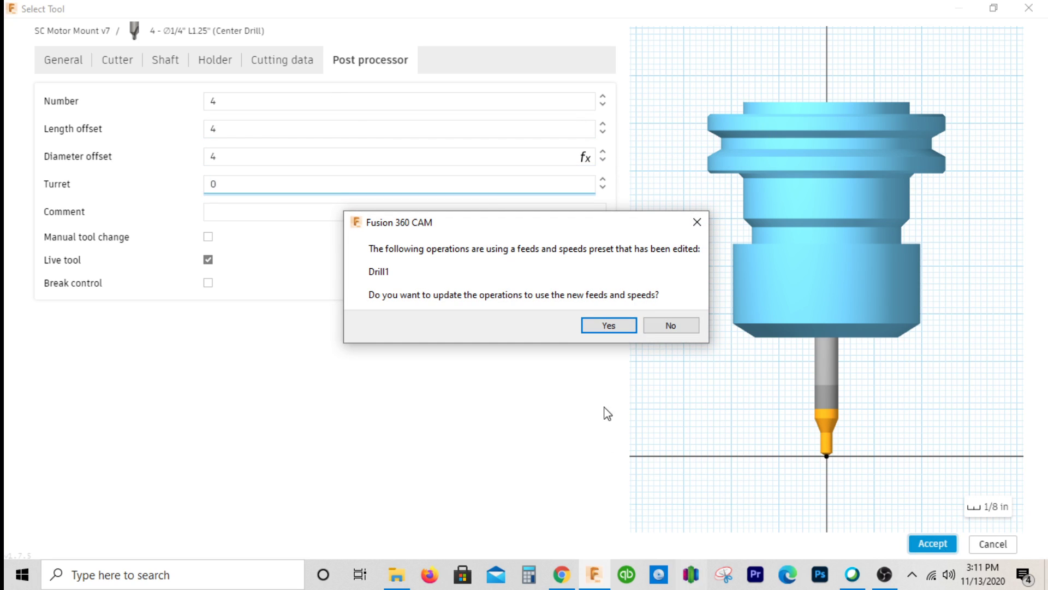
pyautogui.click(611, 326)
pyautogui.click(935, 548)
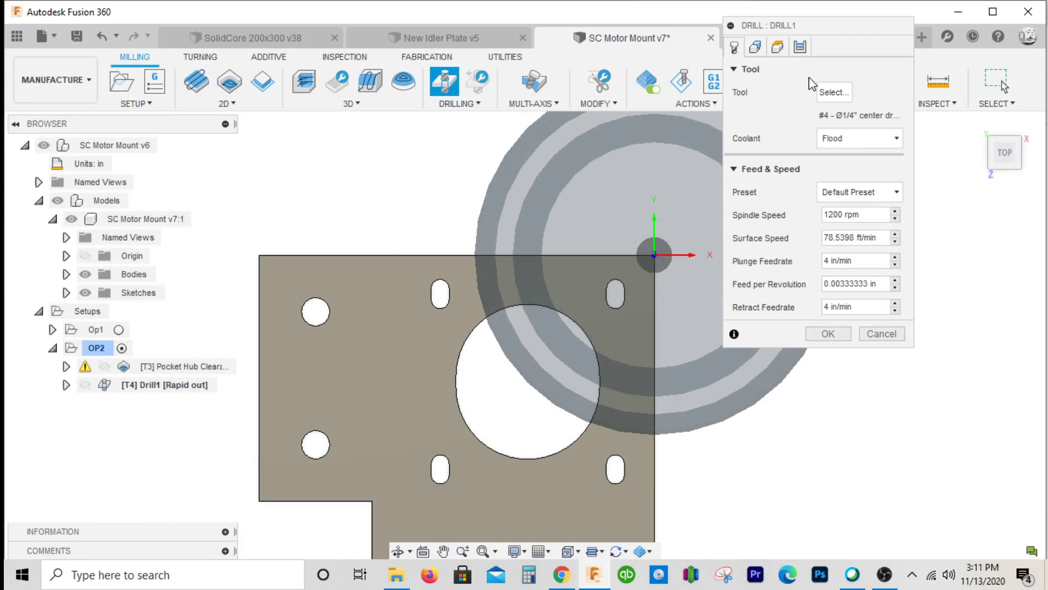
# - Select the end faces of the two slots near the plate's upper edge as the drilling operation's hole faces
pyautogui.click(755, 48)
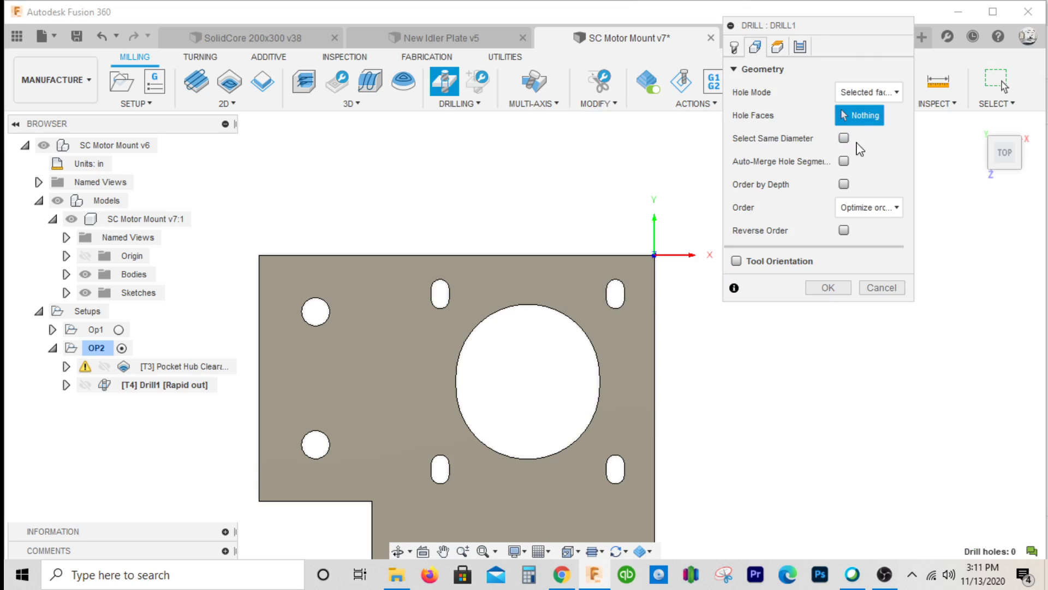
pyautogui.moveTo(1006, 146)
pyautogui.mouseDown()
pyautogui.moveTo(1009, 154)
pyautogui.moveTo(1007, 141)
pyautogui.mouseUp()
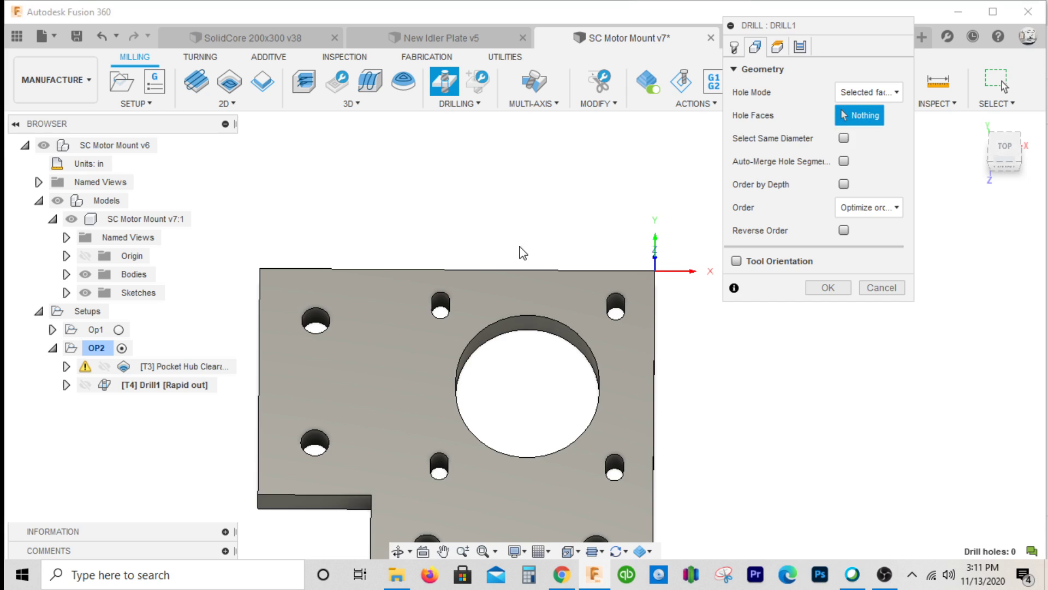
pyautogui.scroll(2, 523, 252)
pyautogui.click(416, 320)
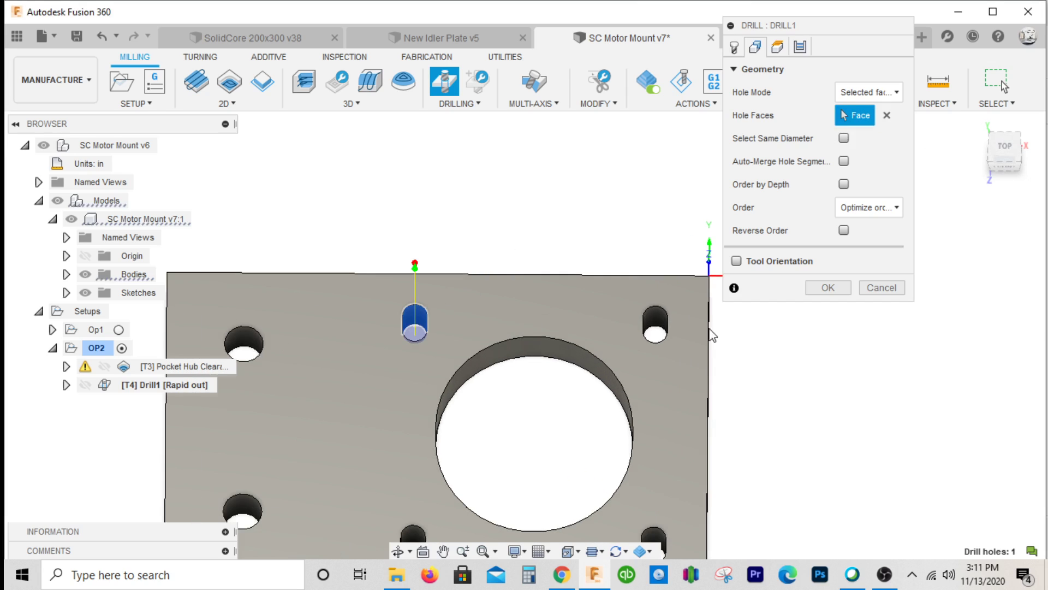
pyautogui.click(647, 328)
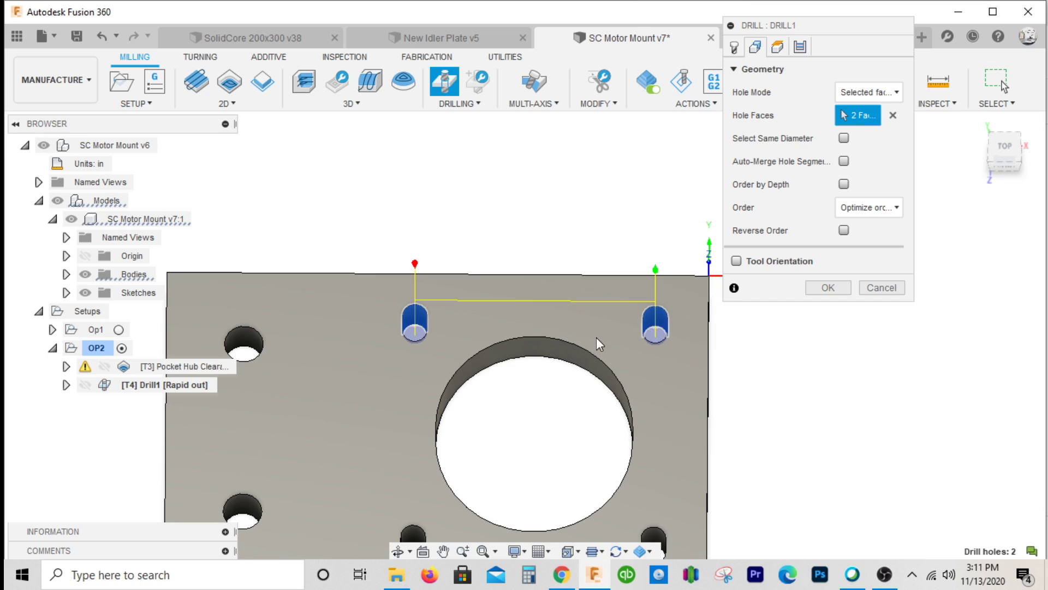
# - Add the two lower small holes beside the large bore and the two larger left-hand holes to the drill's hole faces
pyautogui.scroll(-2, 579, 330)
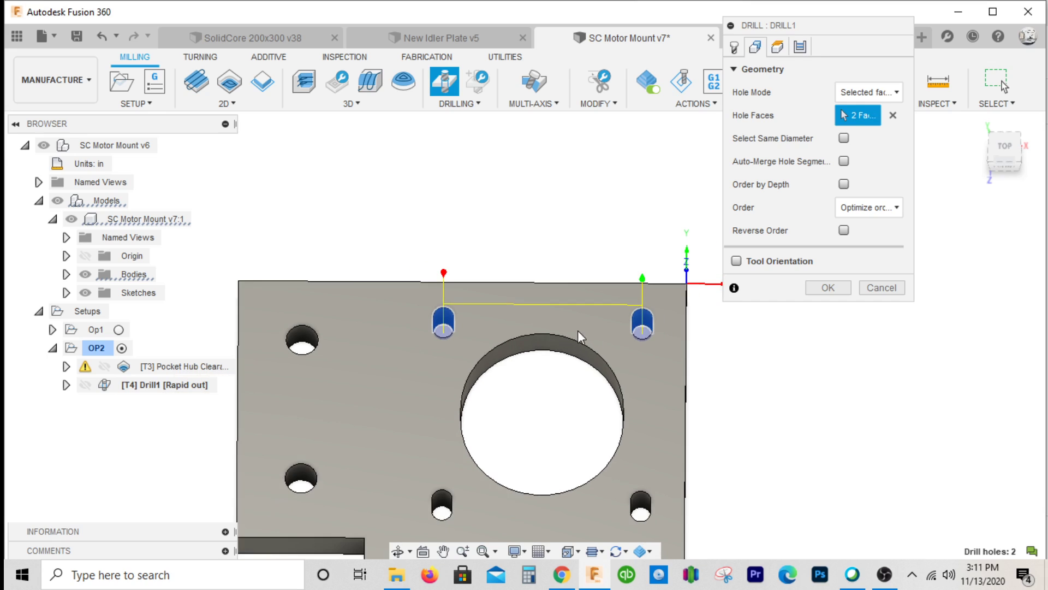
pyautogui.scroll(2, 641, 519)
pyautogui.click(641, 505)
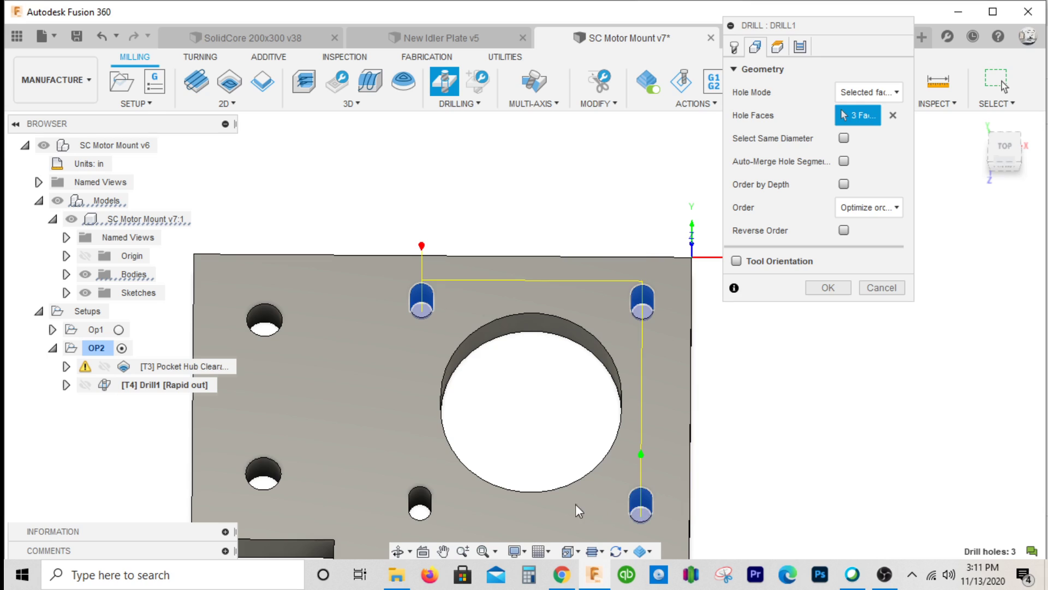
pyautogui.click(427, 496)
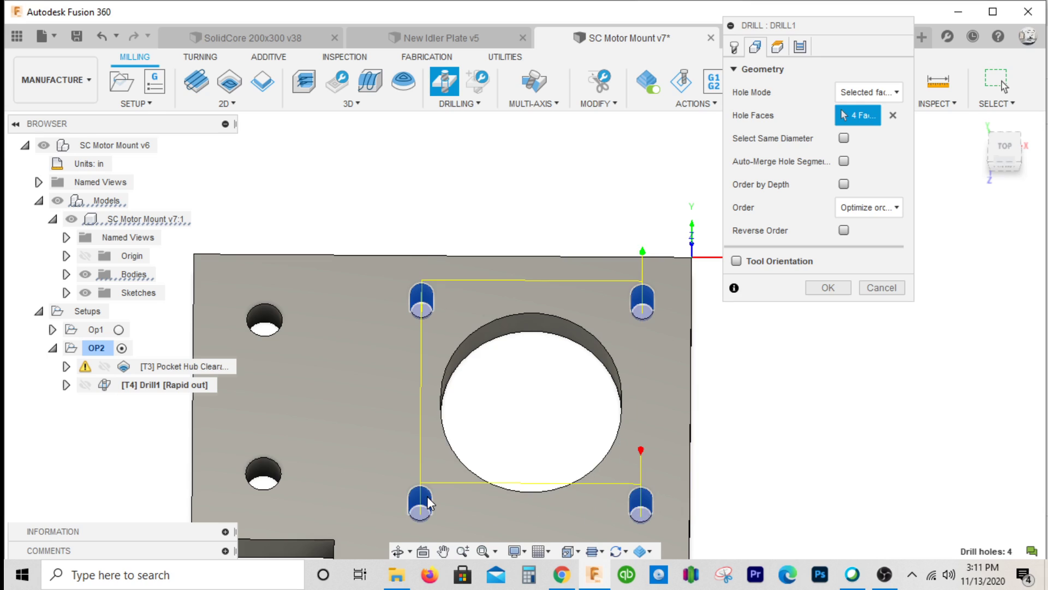
pyautogui.click(264, 321)
pyautogui.click(264, 473)
# - Add the two holes in the plate's narrower lower section to the drill's hole faces
pyautogui.scroll(-4, 351, 361)
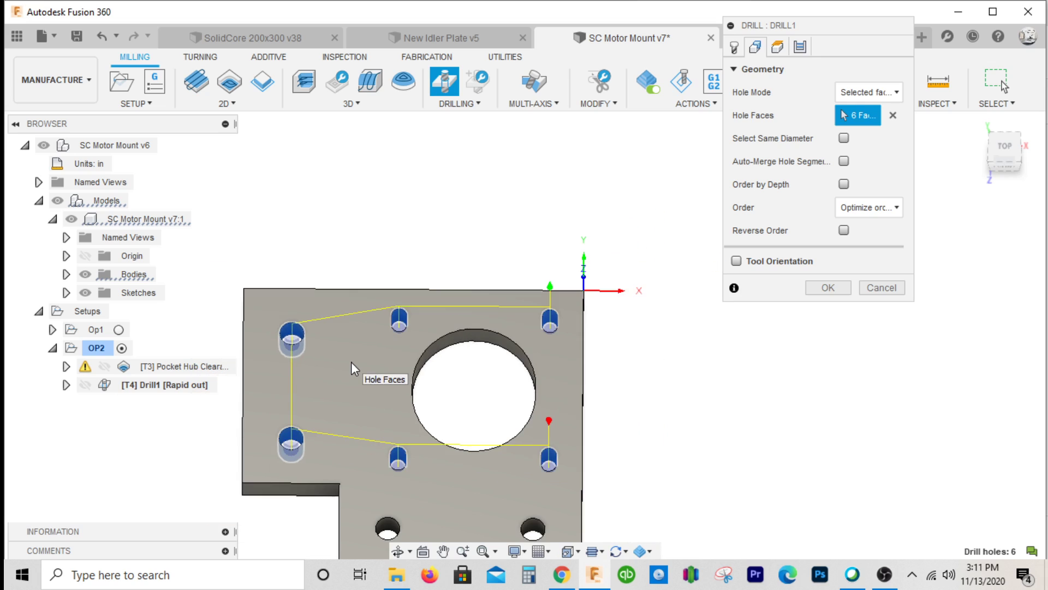
pyautogui.scroll(1, 400, 278)
pyautogui.scroll(-2, 422, 207)
pyautogui.scroll(3, 398, 440)
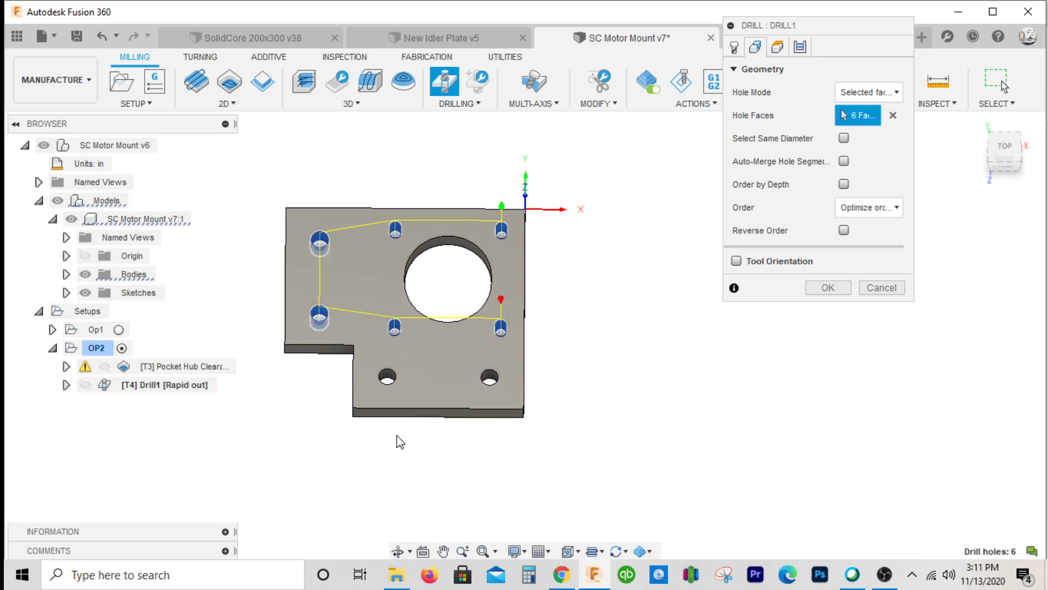
pyautogui.click(391, 356)
pyautogui.click(525, 358)
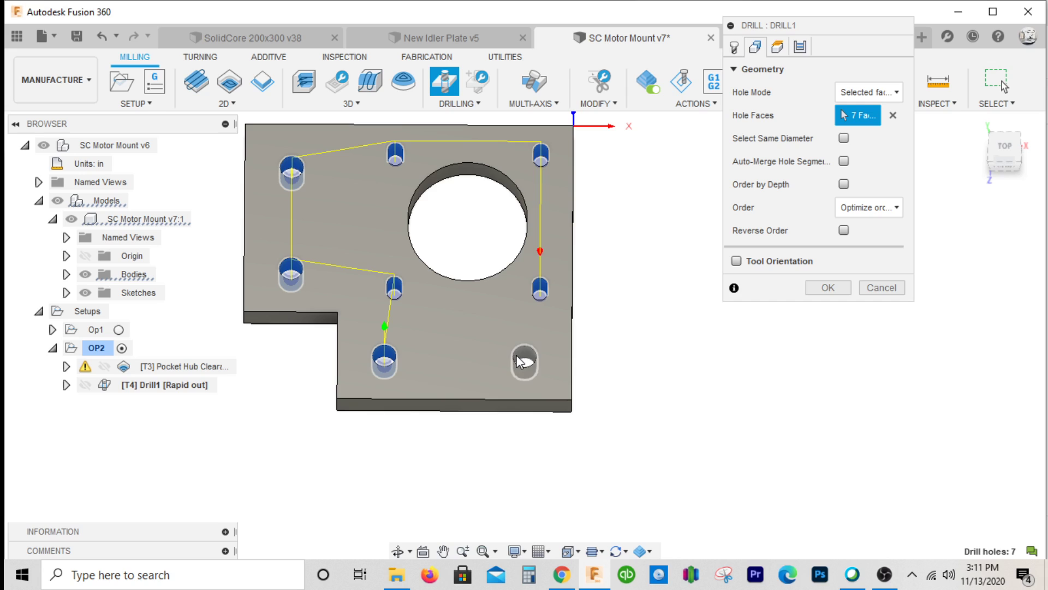
# - Set the drill's clearance, retract and feed height offsets to 0.1 in each
pyautogui.click(777, 46)
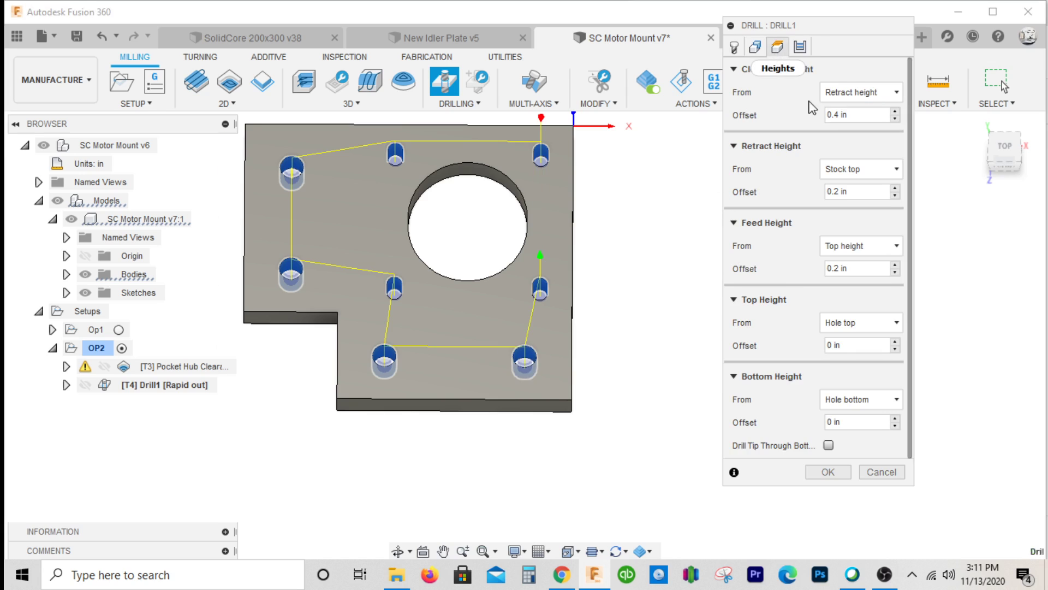
pyautogui.doubleClick(865, 113)
pyautogui.write('.1')
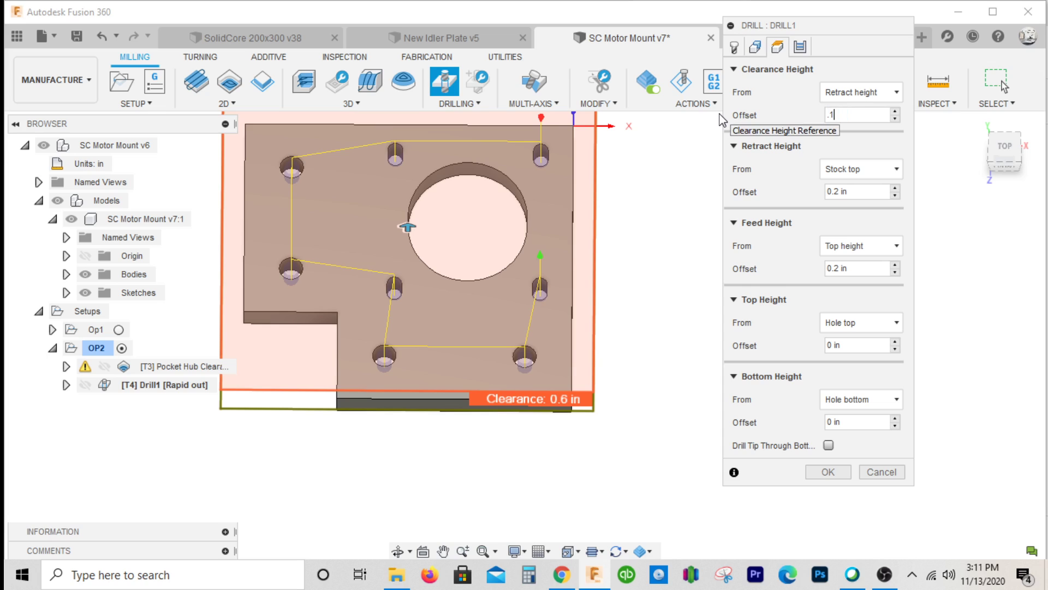
pyautogui.press('Tab')
pyautogui.write('.1')
pyautogui.press('Tab')
pyautogui.write('.1')
pyautogui.press('Tab')
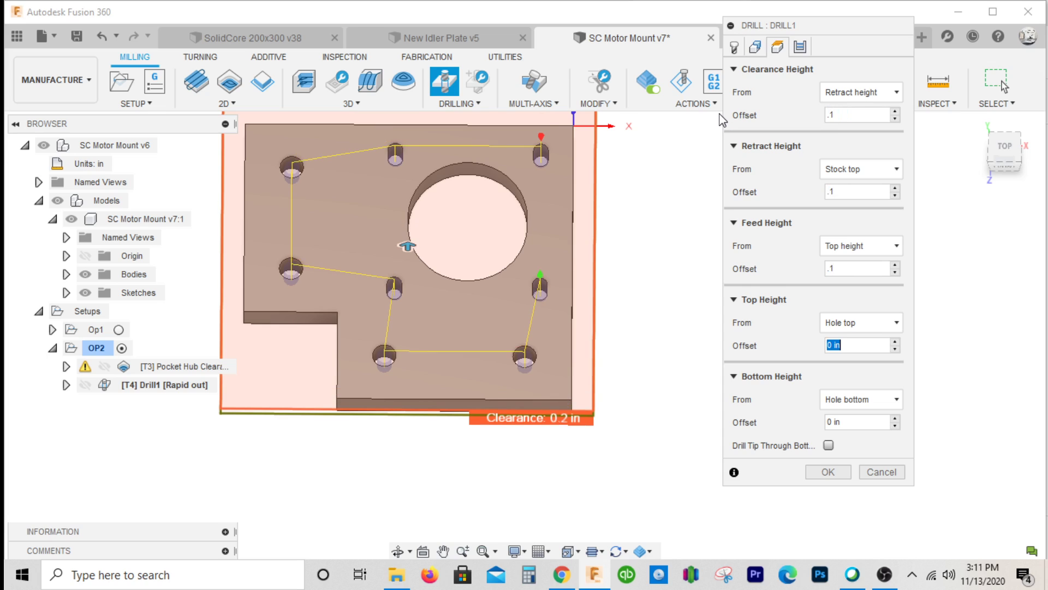
# - Reference the bottom height to Origin (absolute) with a -0.03 in offset and accept the drill operation with the rapid-out cycle
pyautogui.click(862, 400)
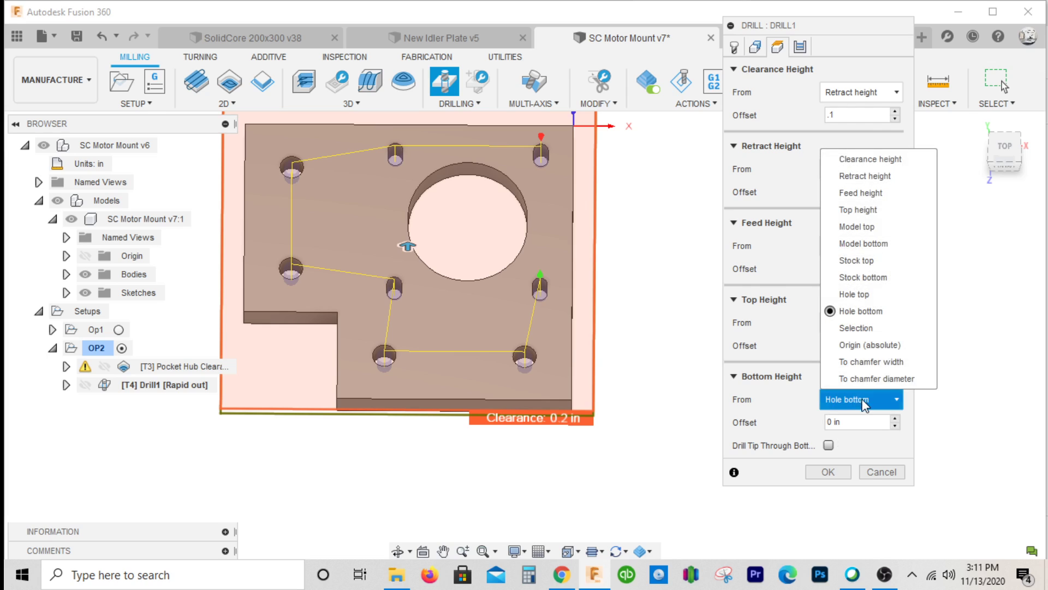
pyautogui.click(882, 344)
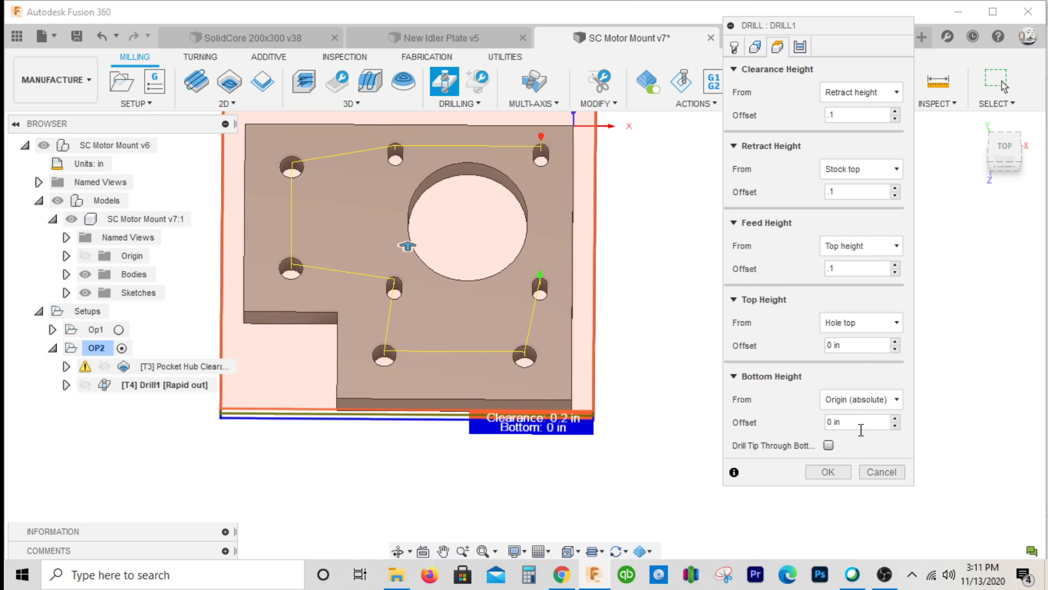
pyautogui.moveTo(860, 424); pyautogui.dragTo(806, 423)
pyautogui.write('-.03')
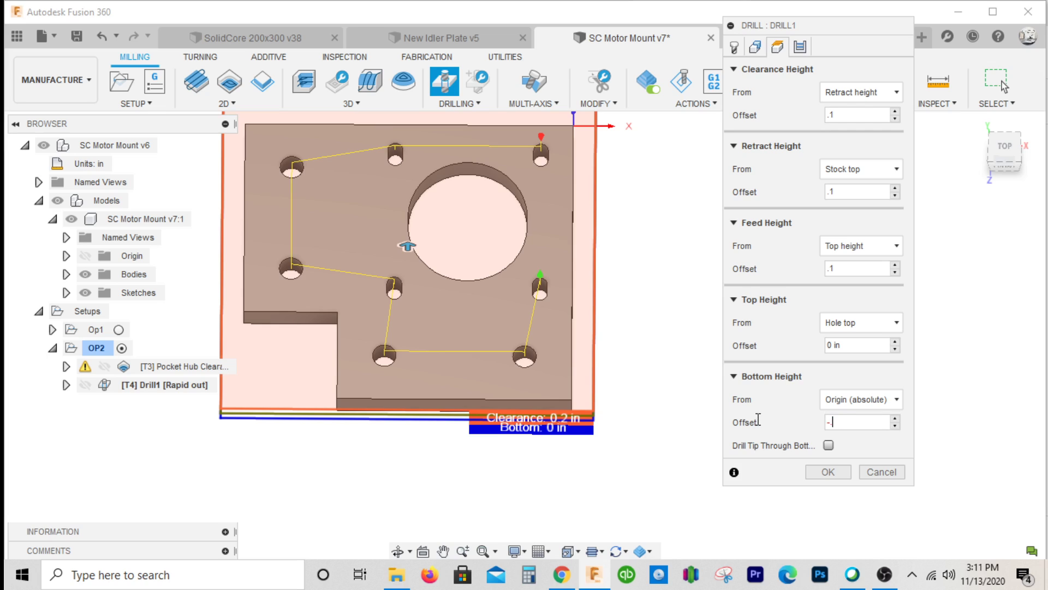
pyautogui.click(801, 52)
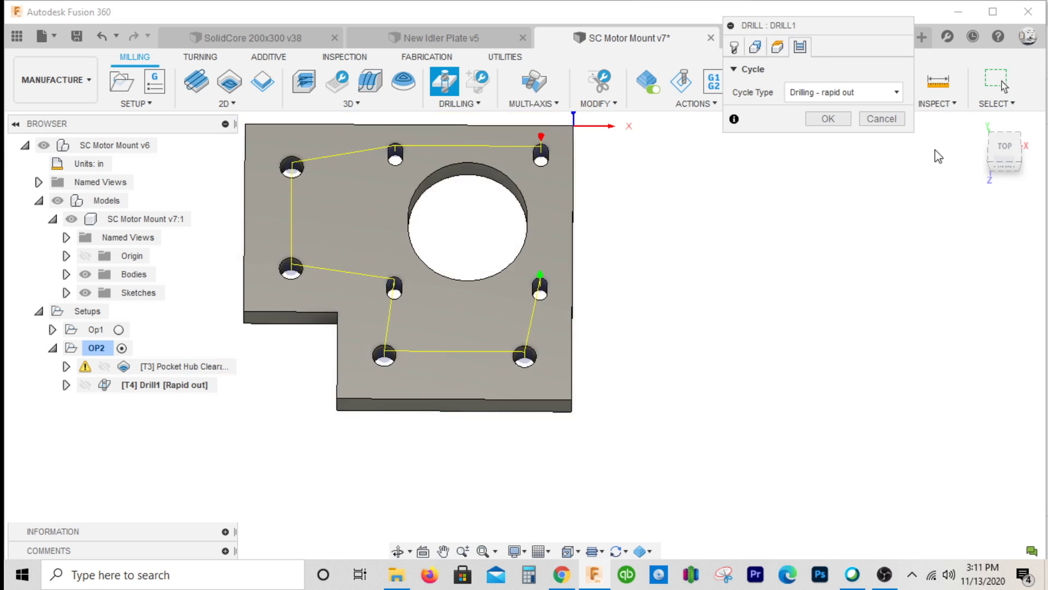
pyautogui.click(836, 117)
# - Rename the new drill operation in OP2 as Center Drill
pyautogui.click(1006, 147)
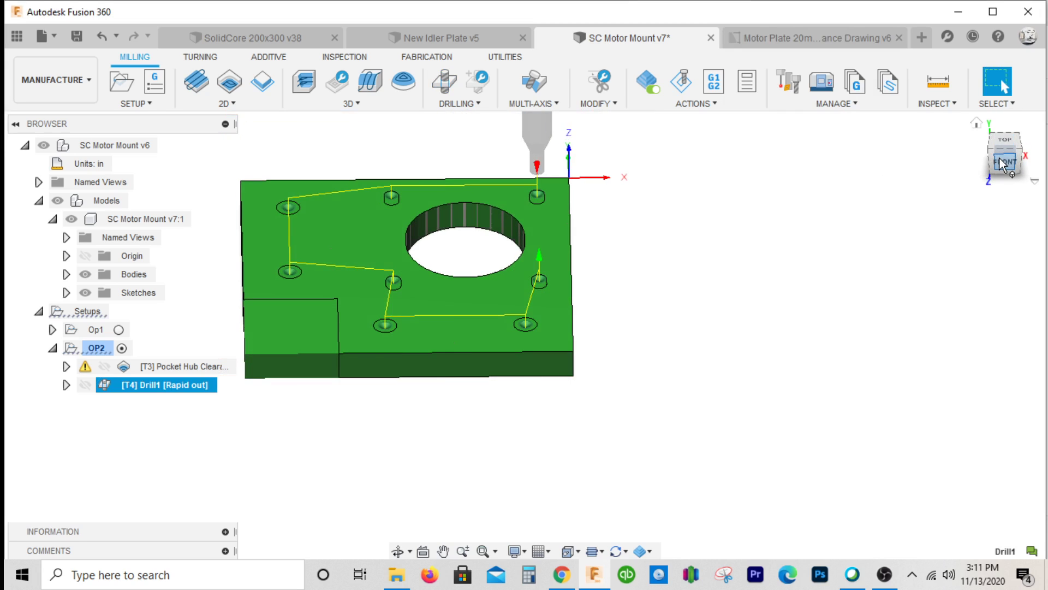
pyautogui.click(1000, 159)
pyautogui.scroll(8, 352, 210)
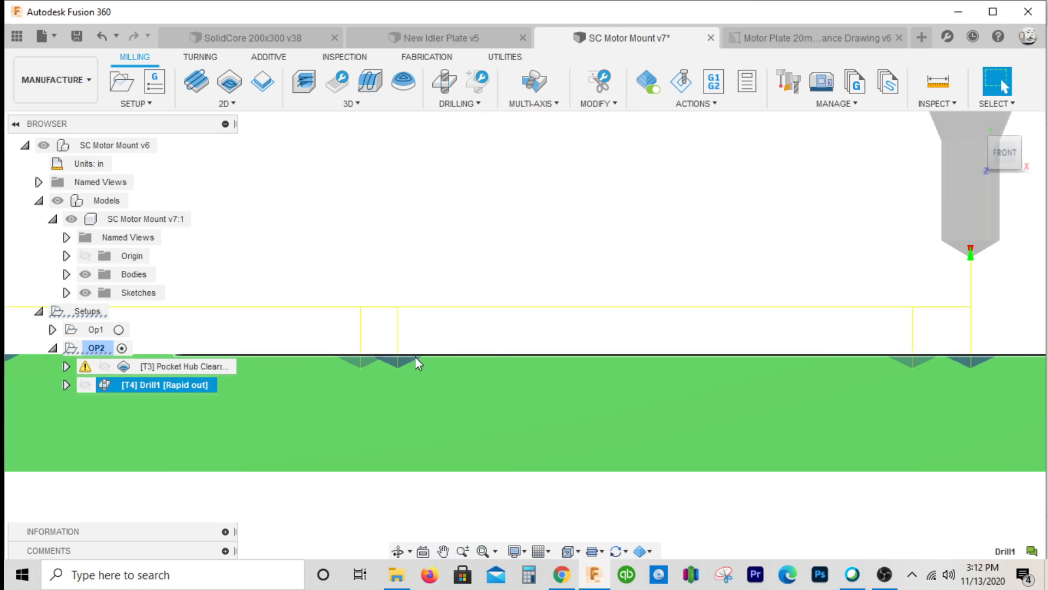
pyautogui.scroll(-4, 961, 355)
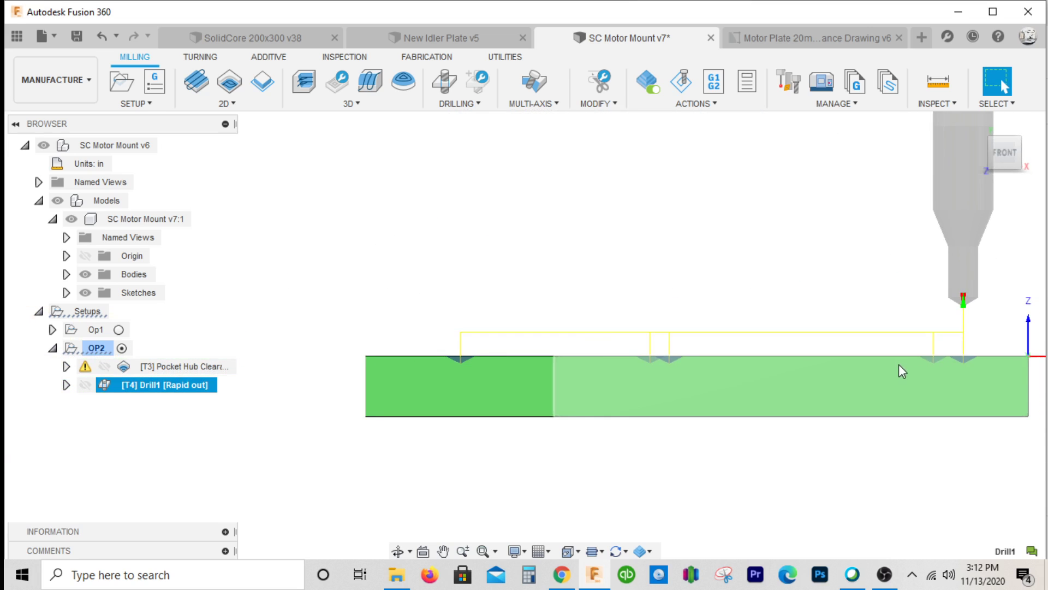
pyautogui.scroll(1, 903, 371)
pyautogui.scroll(-3, 328, 356)
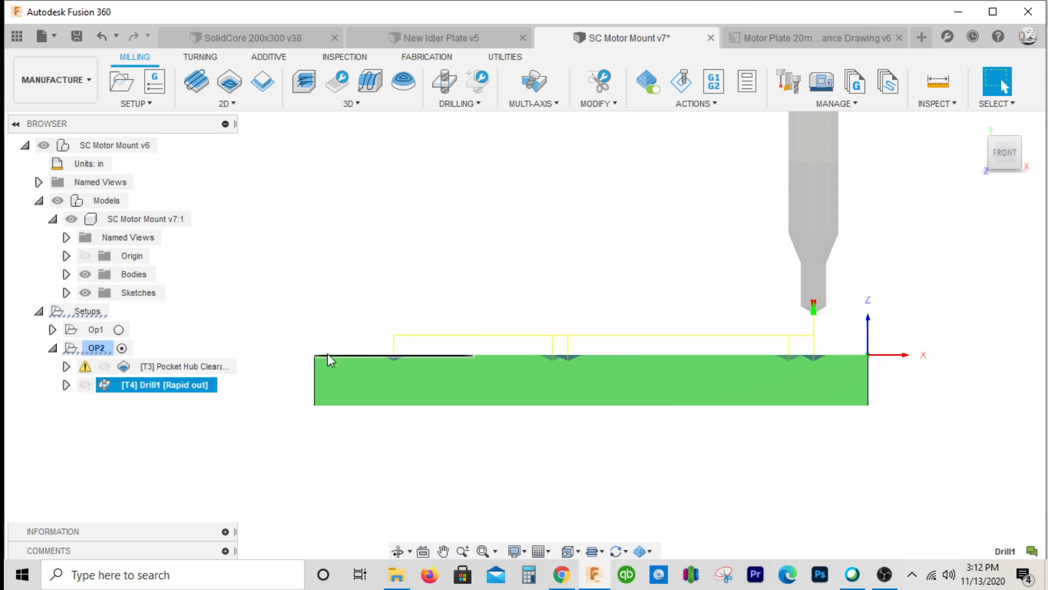
pyautogui.click(201, 385)
pyautogui.write('Center Drill')
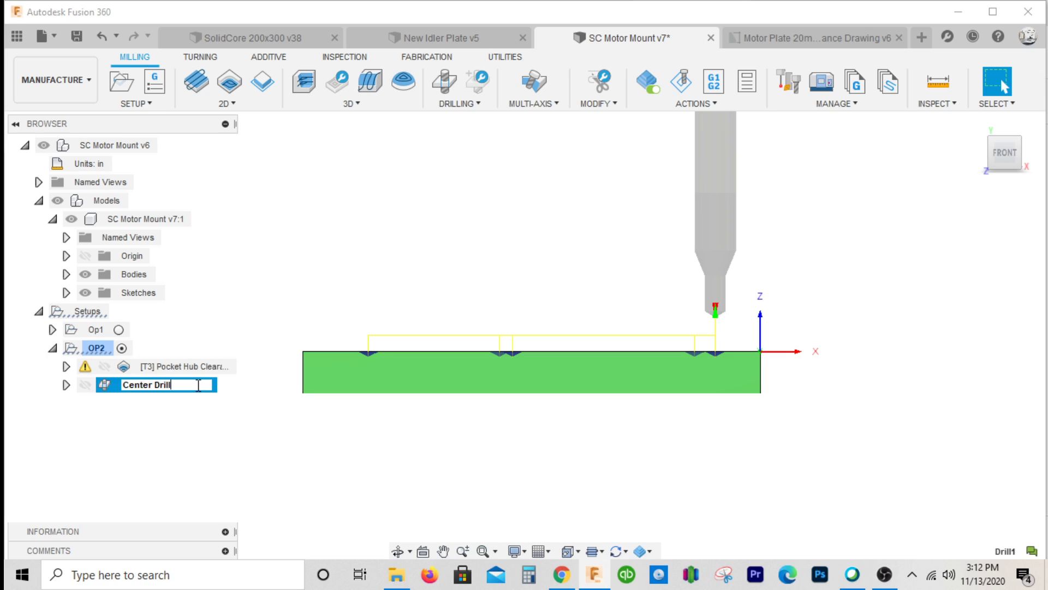
pyautogui.press('Return')
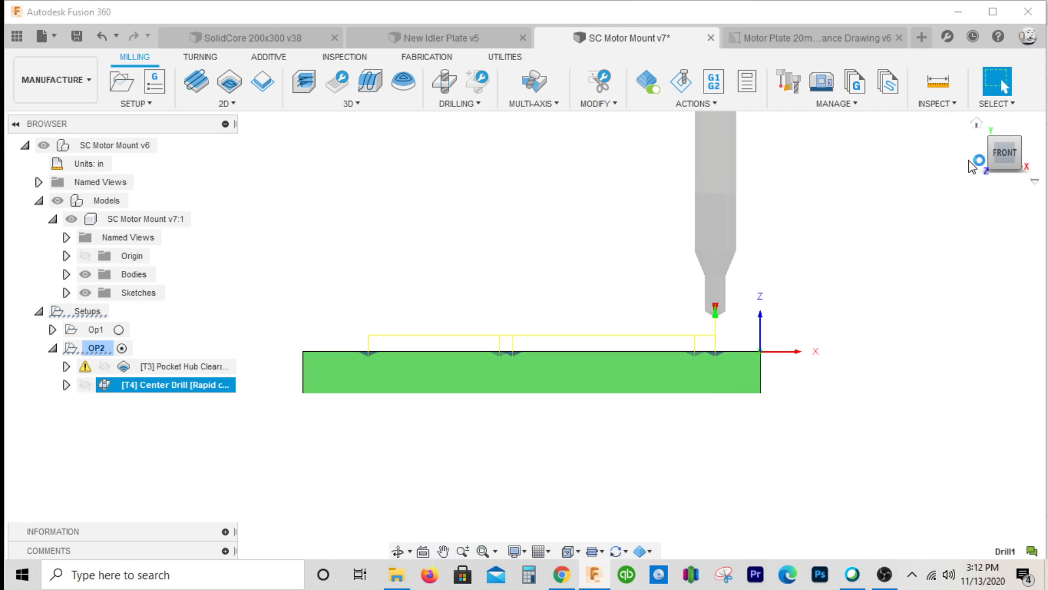
# - Measure the diameter of the small hole nearest the plate's upper-right corner using its top edge
pyautogui.click(1004, 138)
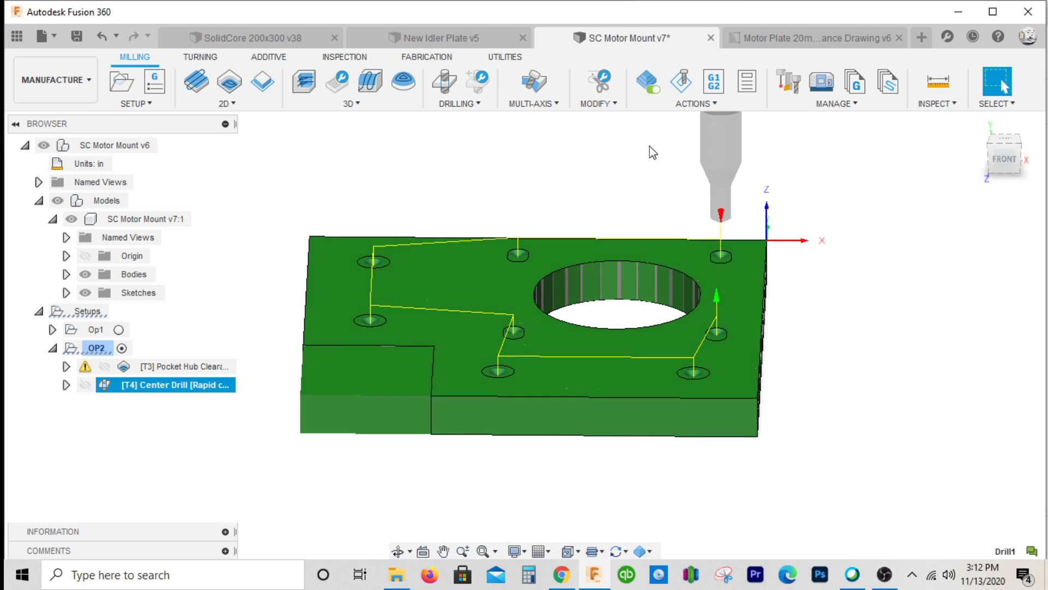
pyautogui.click(937, 87)
pyautogui.scroll(5, 761, 325)
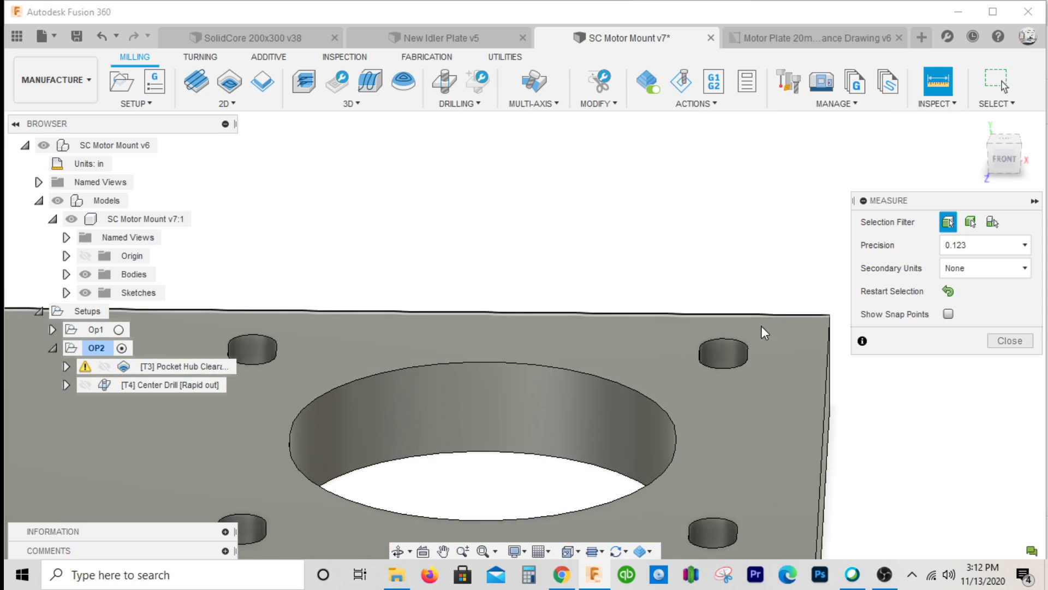
pyautogui.click(743, 361)
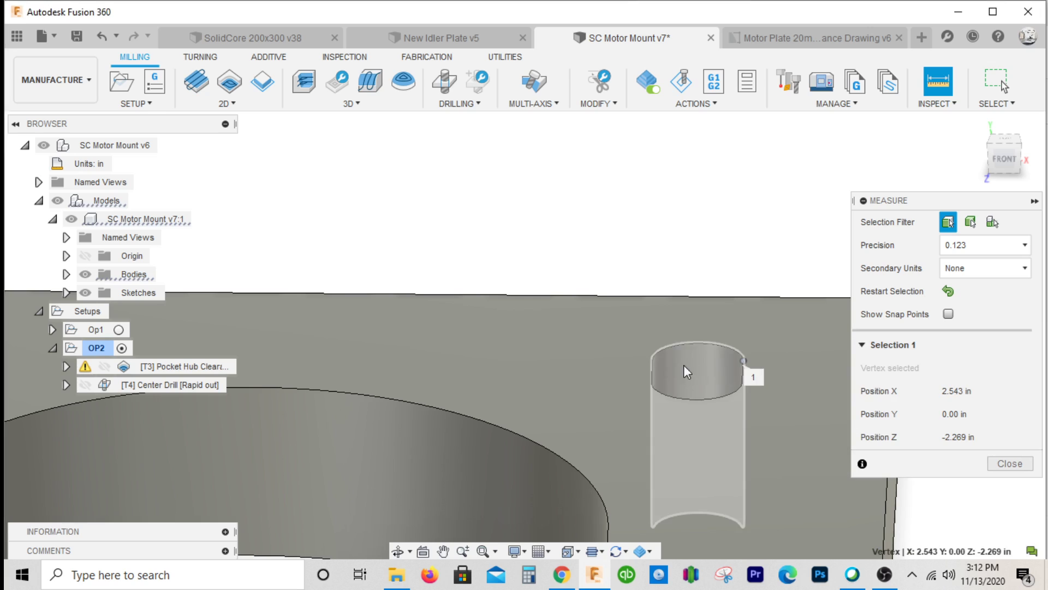
pyautogui.click(660, 347)
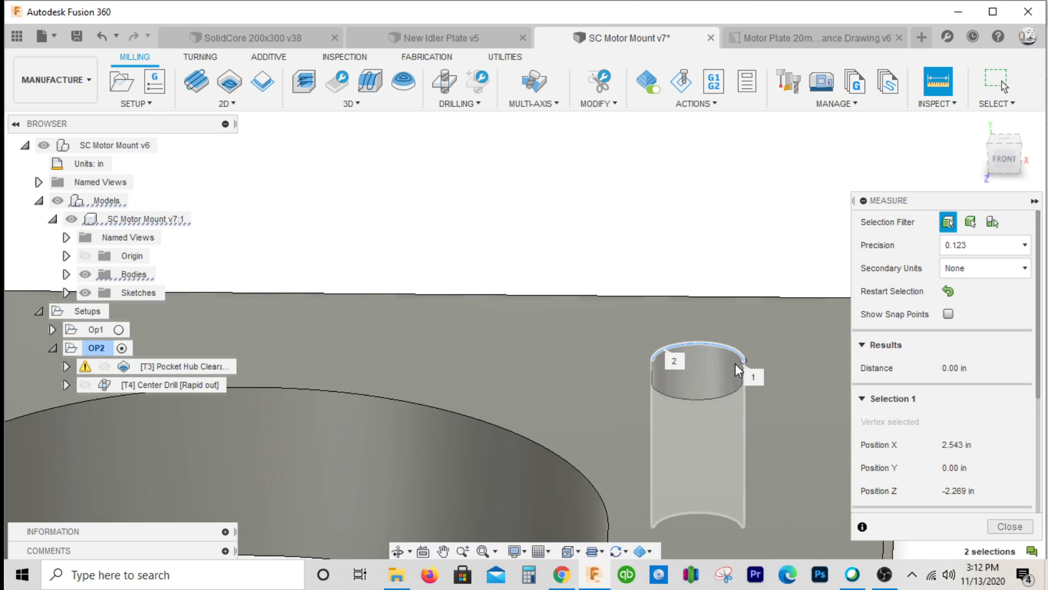
pyautogui.press('Escape')
pyautogui.press('i')
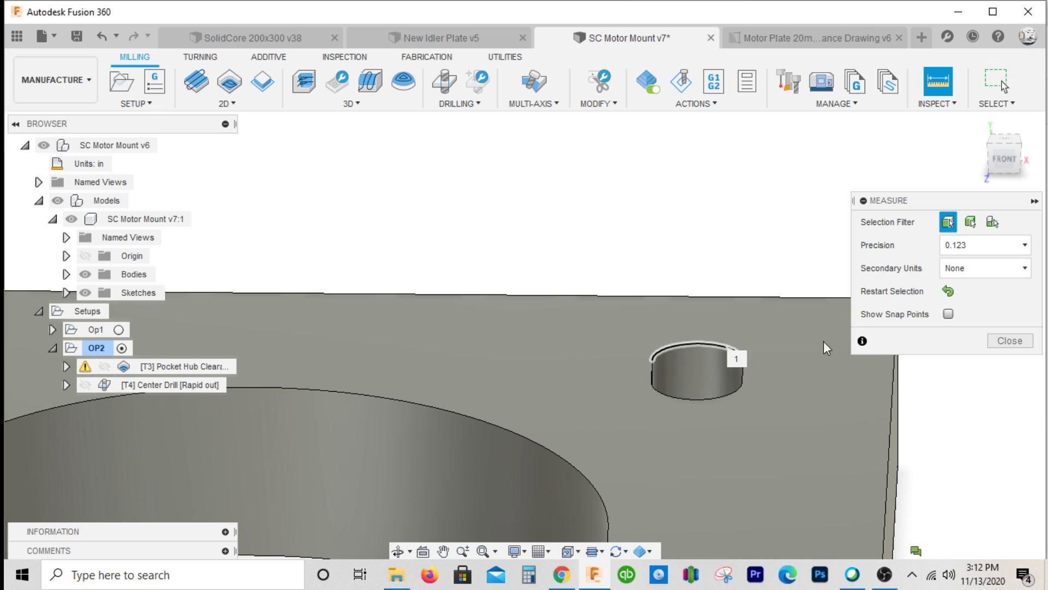
pyautogui.click(726, 346)
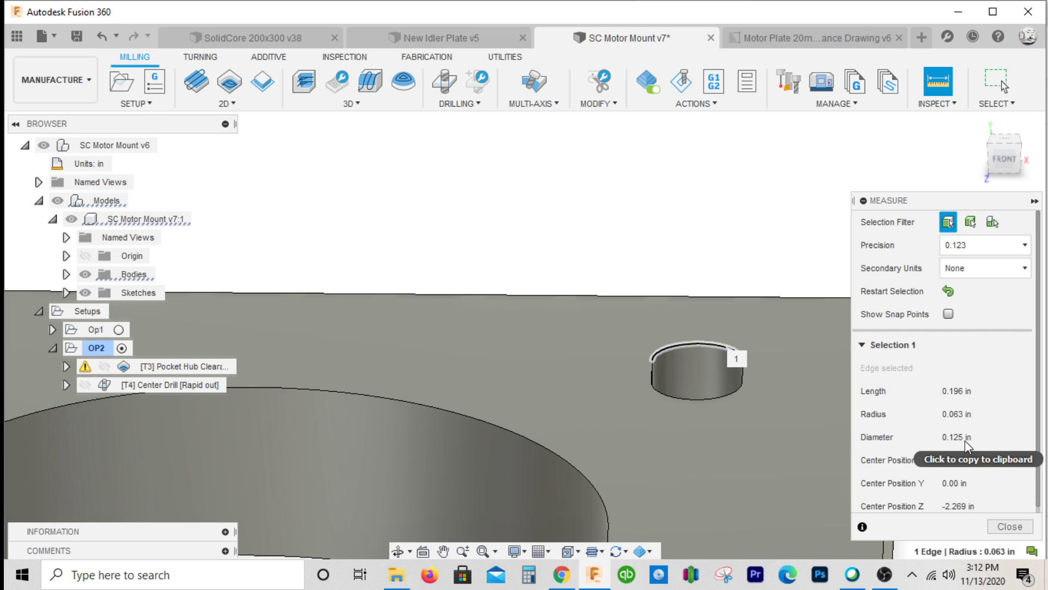
# - Examine the measured corner hole up close alongside its dimensions, and end the measurement
pyautogui.scroll(-5, 638, 321)
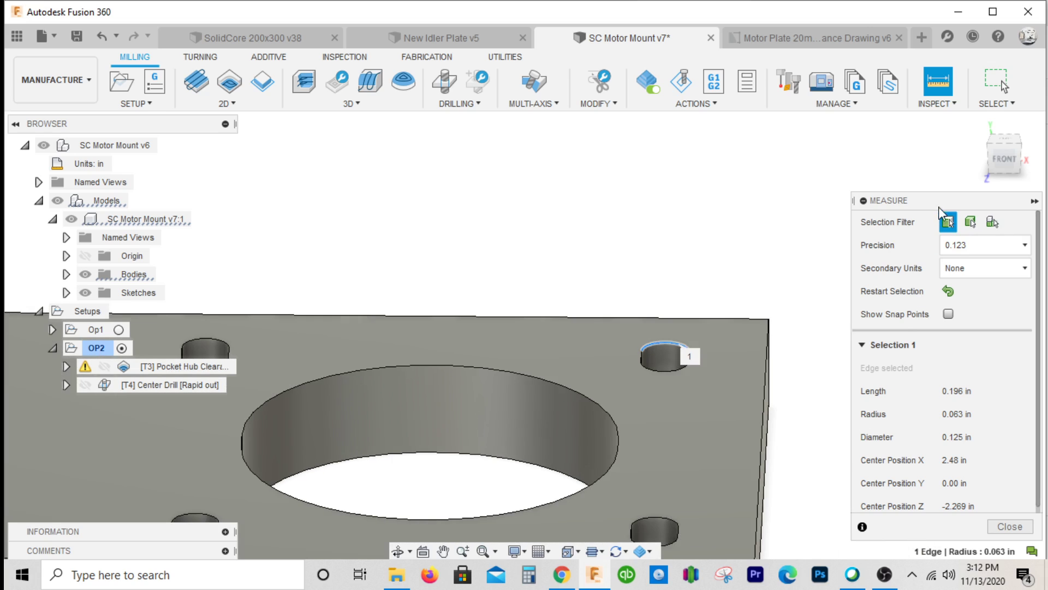
pyautogui.moveTo(937, 200); pyautogui.dragTo(878, 154)
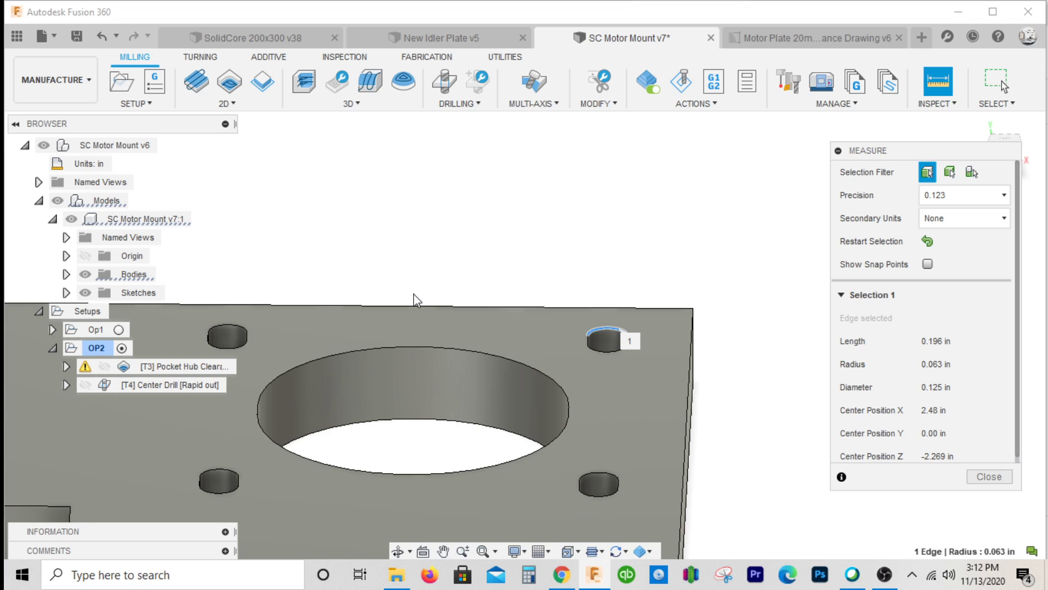
pyautogui.scroll(5, 611, 343)
pyautogui.scroll(2, 606, 344)
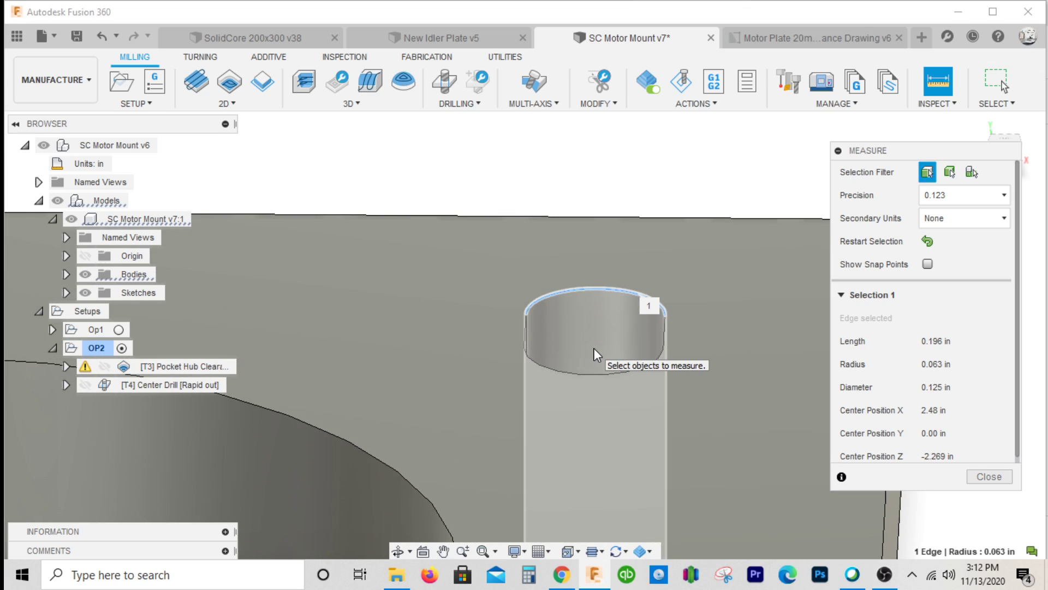
pyautogui.scroll(1, 593, 352)
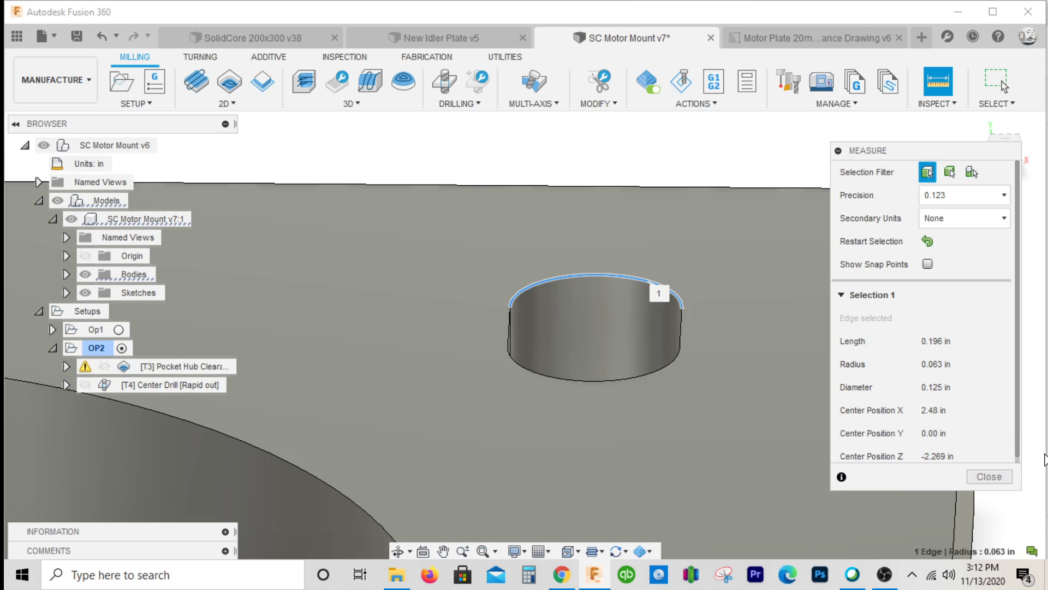
pyautogui.click(989, 476)
pyautogui.scroll(-1, 338, 197)
pyautogui.scroll(-2, 494, 215)
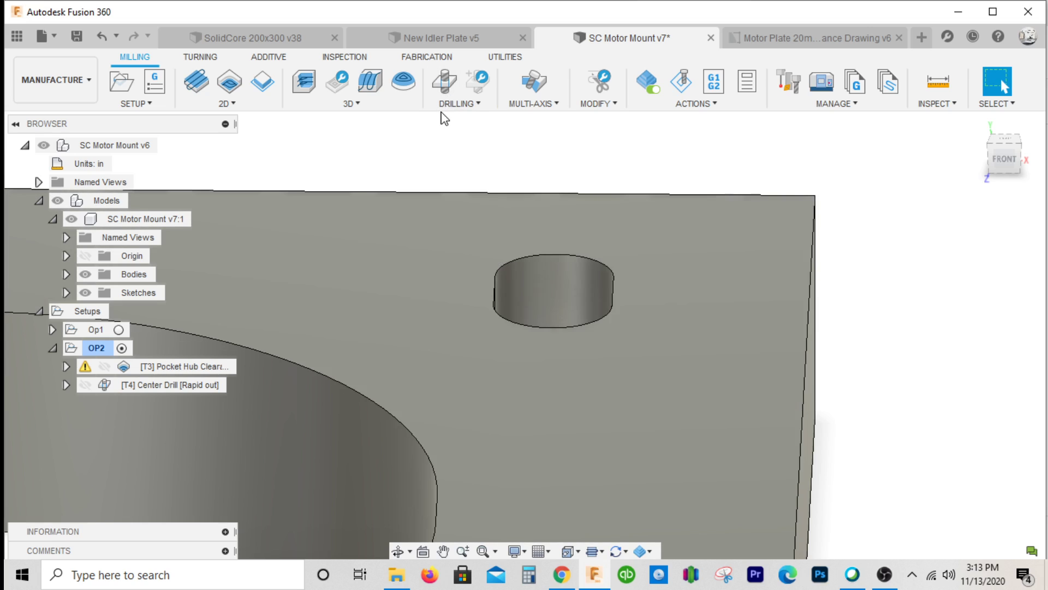
# - Start a new drill operation in OP2 and pick the 3mm Drill from the local Library as its tool
pyautogui.click(445, 80)
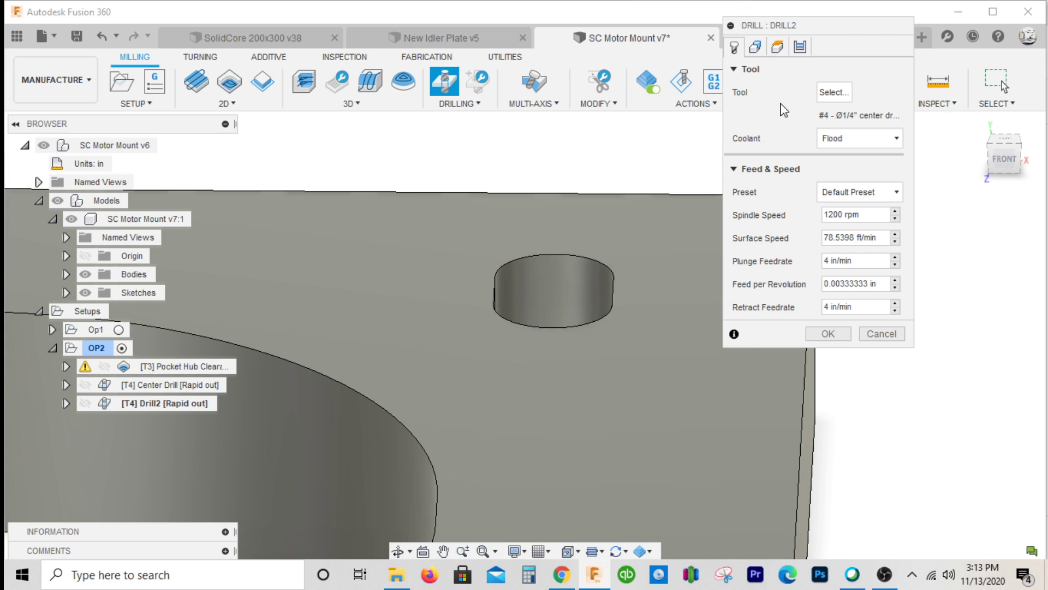
pyautogui.click(833, 93)
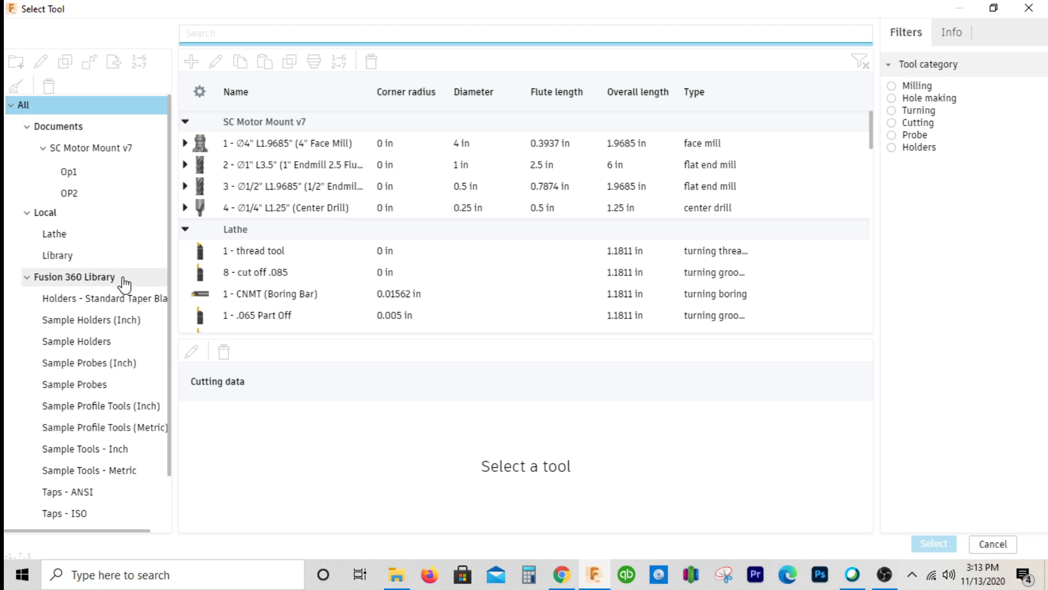
pyautogui.click(88, 257)
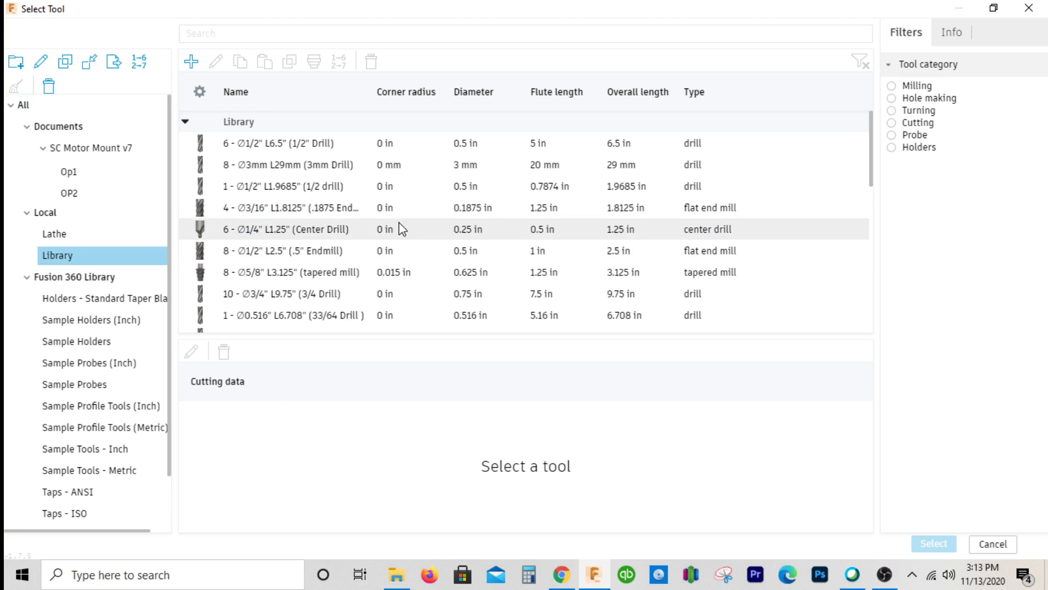
pyautogui.click(367, 170)
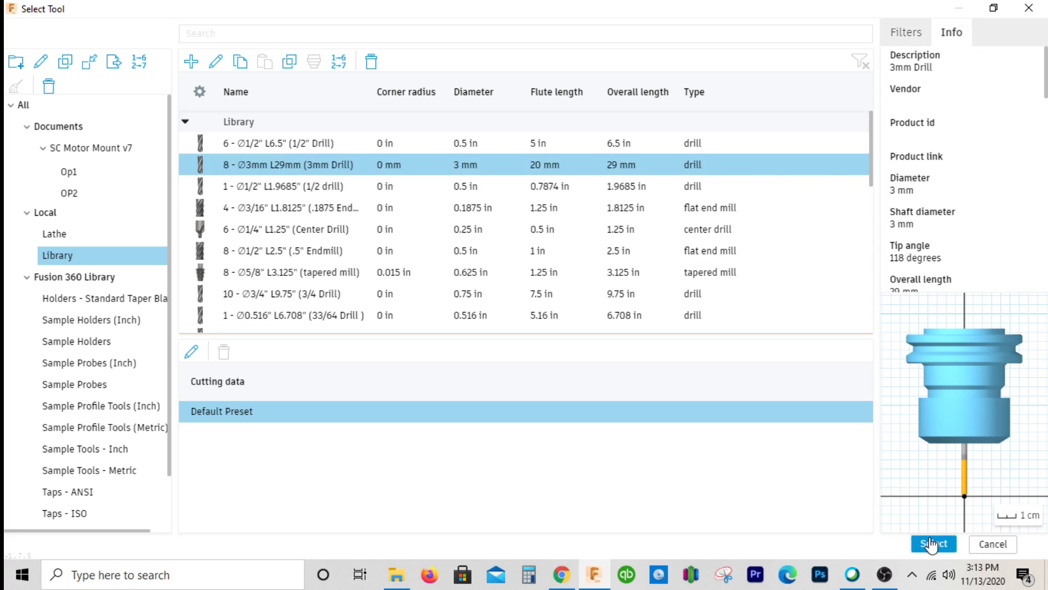
# - Renumber the 3mm Drill as tool 5, including its length and diameter offsets, and assign it to the drill operation
pyautogui.rightClick(403, 166)
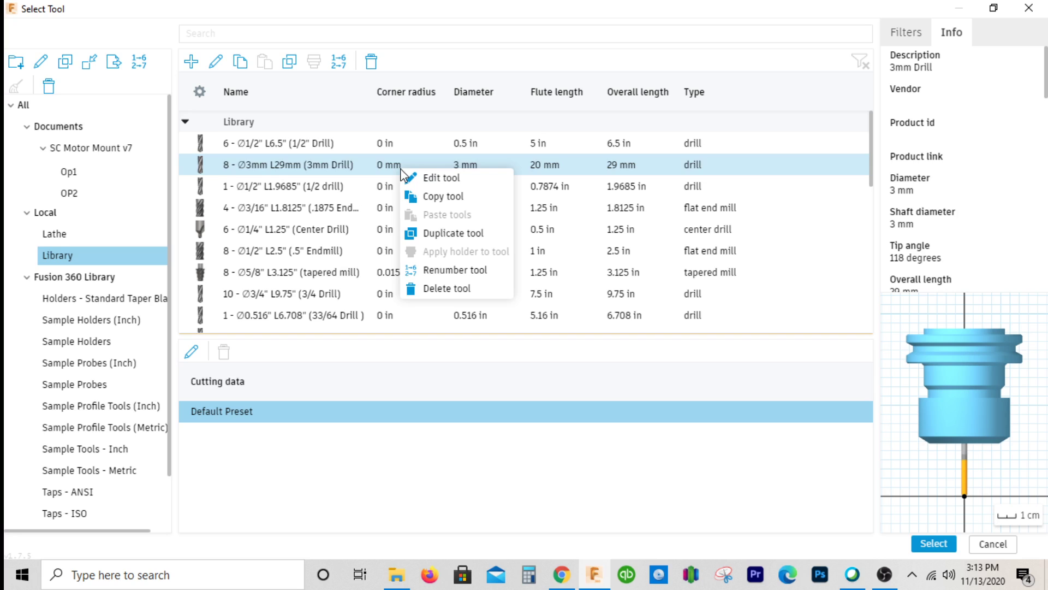
pyautogui.click(431, 175)
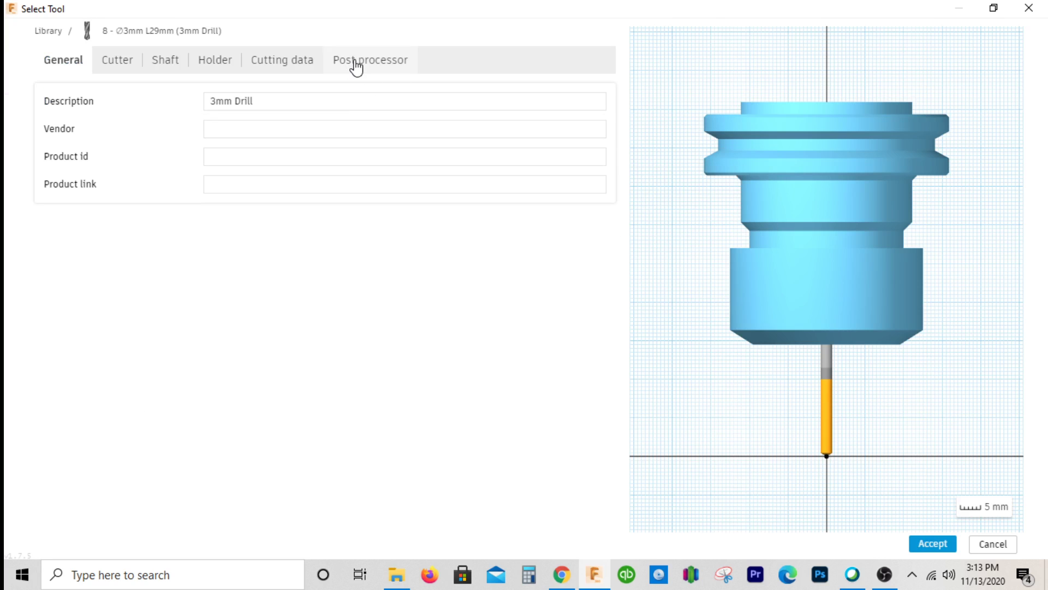
pyautogui.click(356, 64)
pyautogui.click(266, 103)
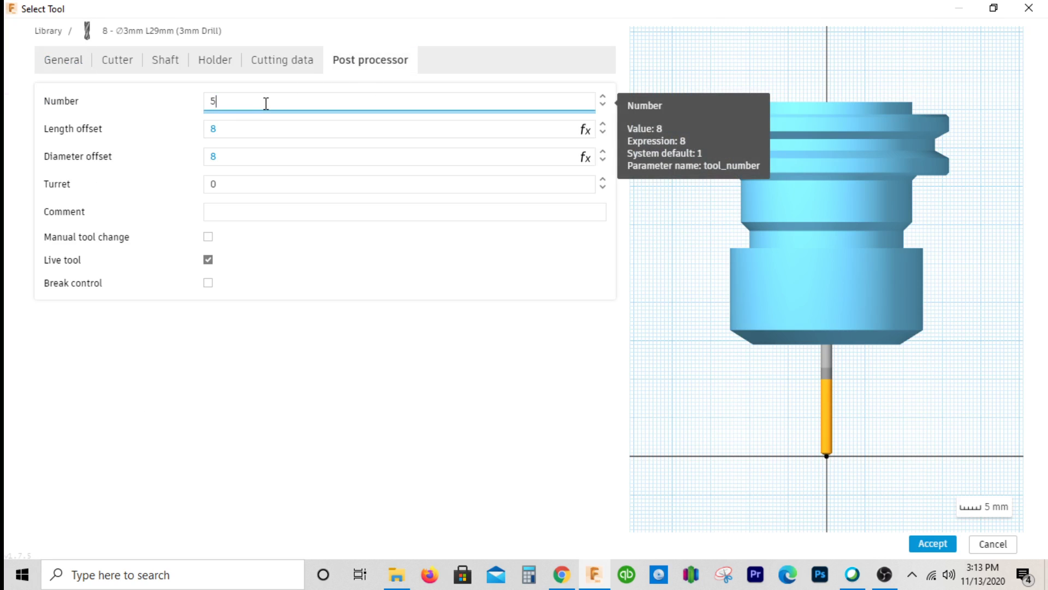
pyautogui.press('Tab')
pyautogui.press('Tab')
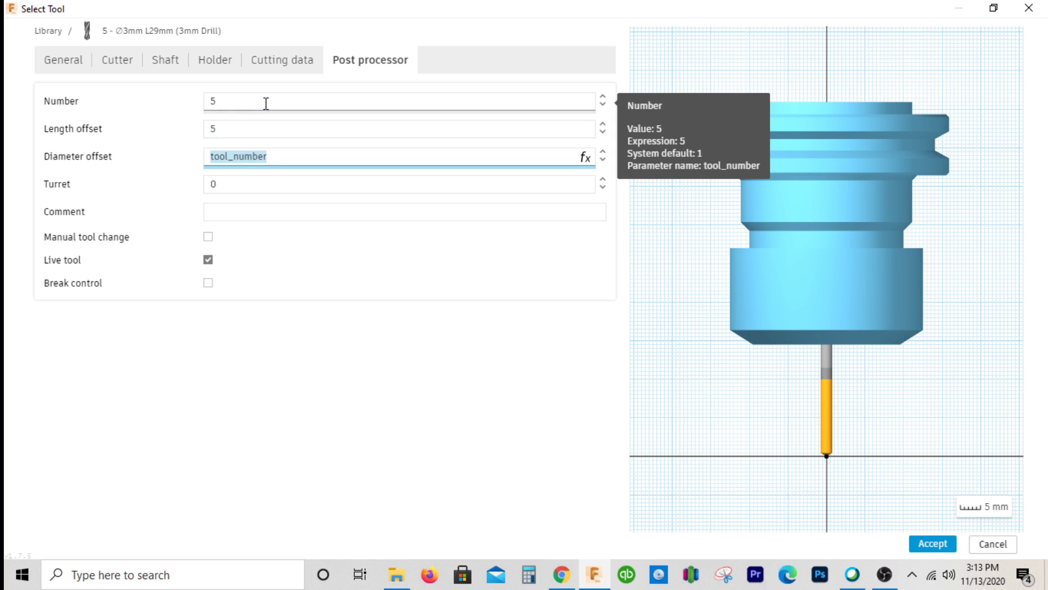
pyautogui.press('Tab')
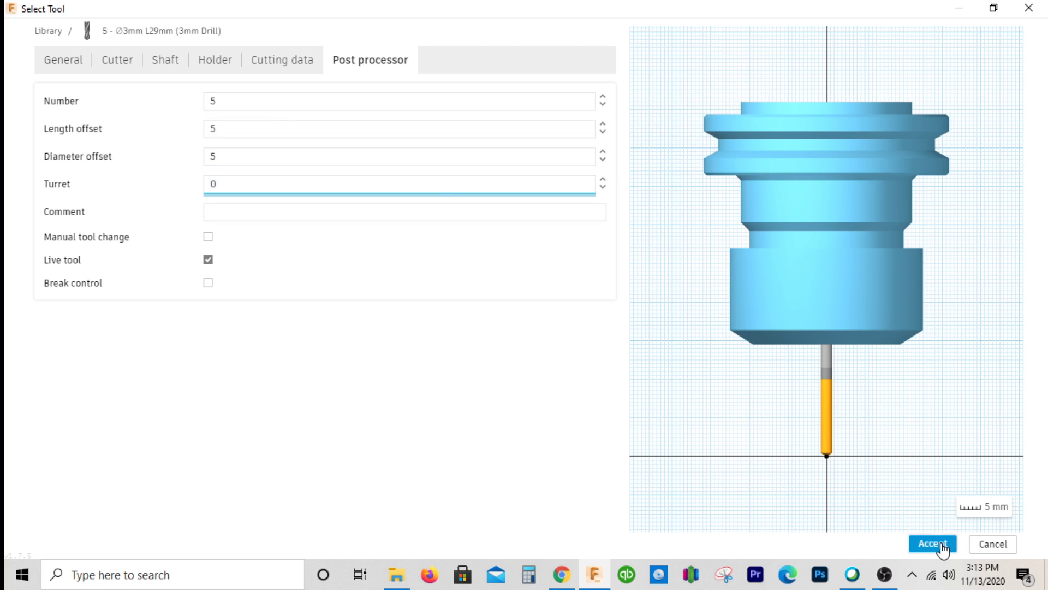
pyautogui.click(943, 546)
pyautogui.click(935, 541)
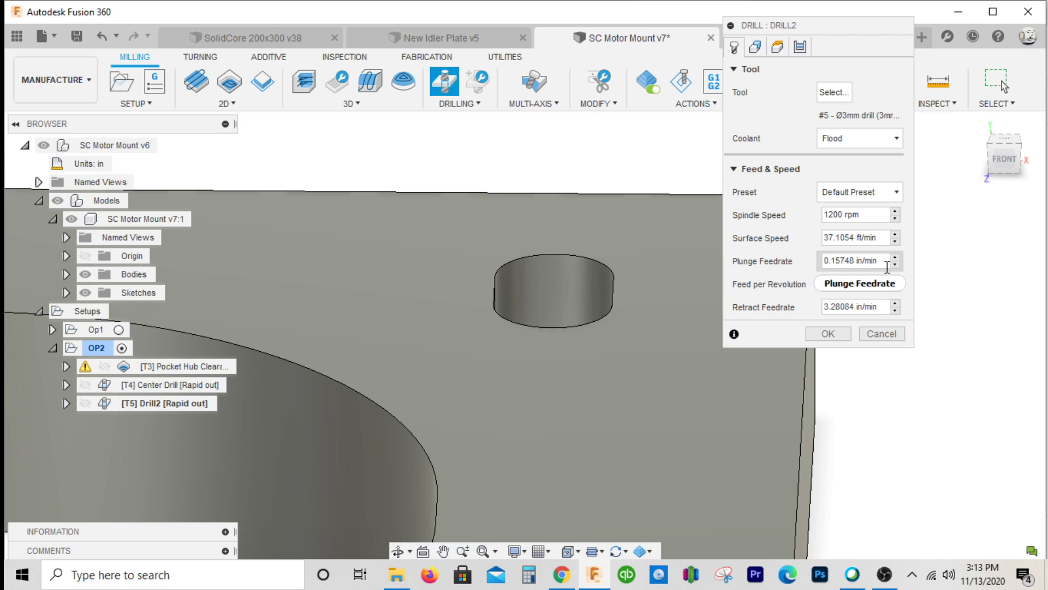
# - Set the drill operation's plunge feedrate to 4 in/min
pyautogui.moveTo(880, 261); pyautogui.dragTo(753, 263)
pyautogui.write('4')
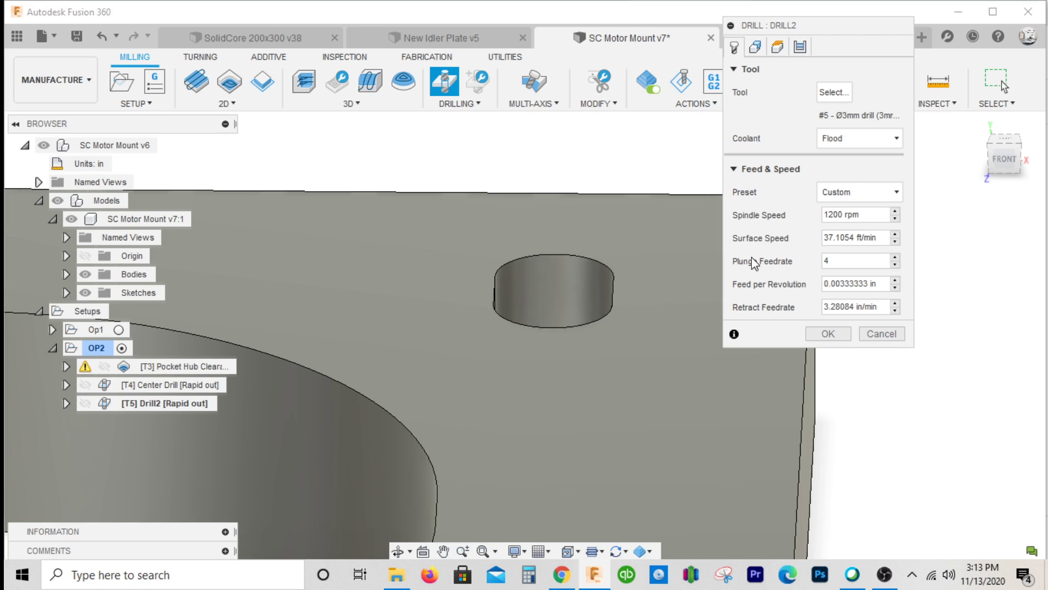
pyautogui.press('Tab')
pyautogui.press('Tab')
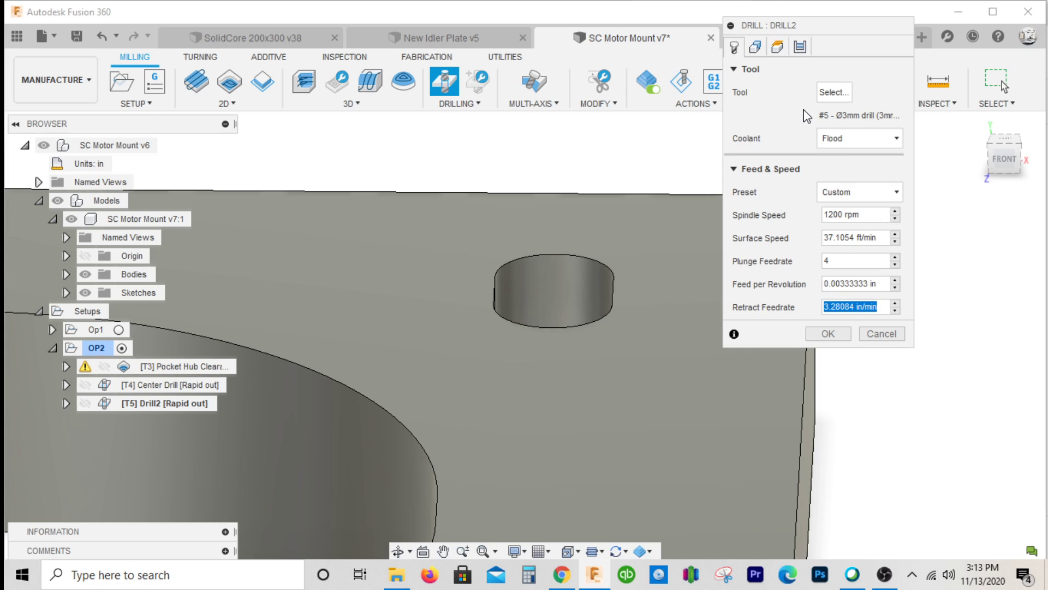
# - Select the faces of the four small holes surrounding the large bore as the holes to drill
pyautogui.click(757, 48)
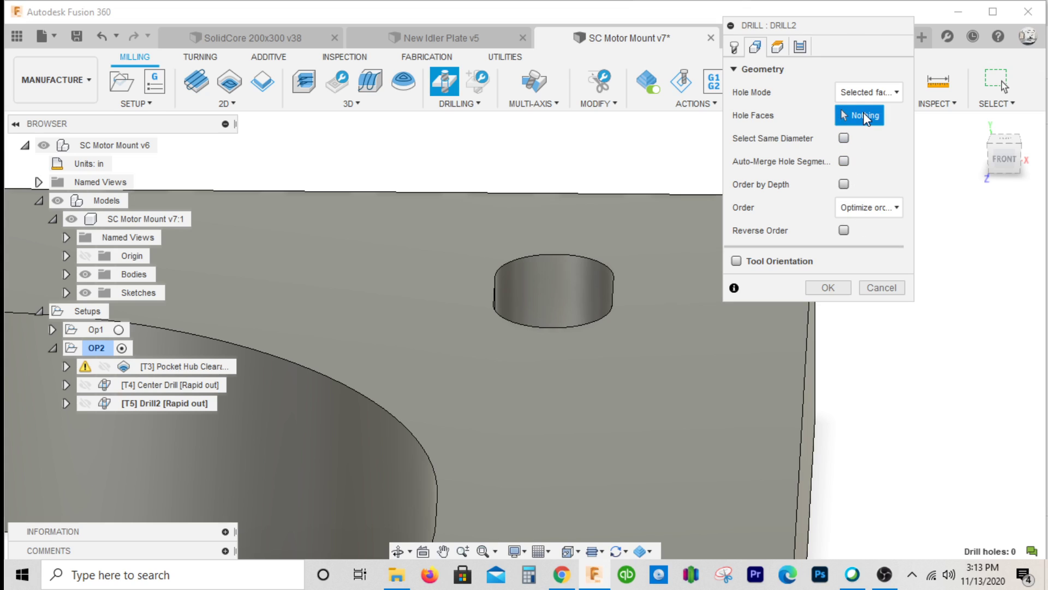
pyautogui.click(555, 281)
pyautogui.scroll(-3, 567, 277)
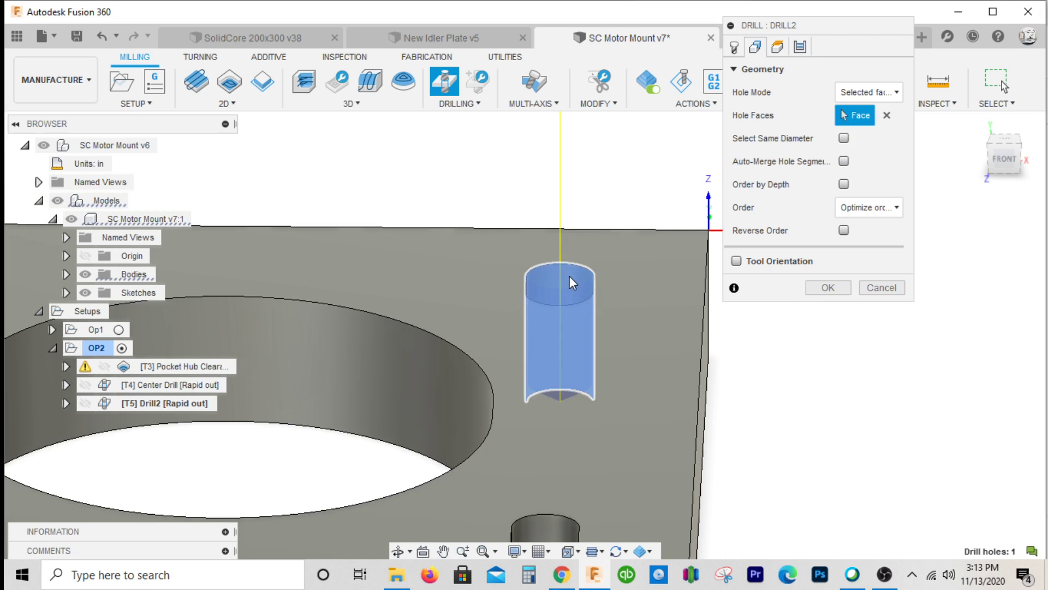
pyautogui.scroll(-2, 491, 303)
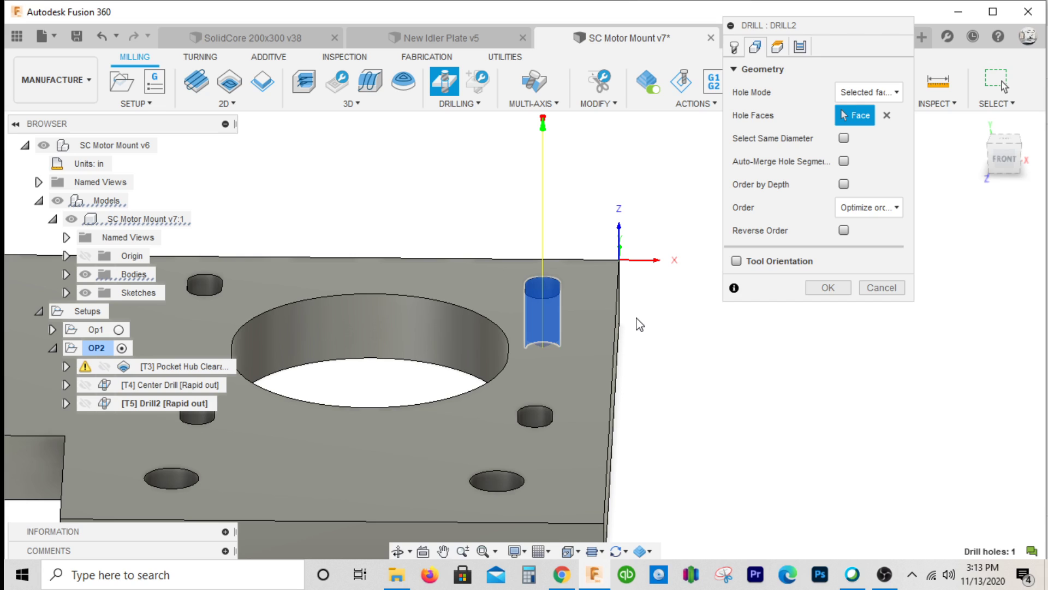
pyautogui.click(210, 278)
pyautogui.scroll(-2, 559, 317)
pyautogui.scroll(3, 338, 382)
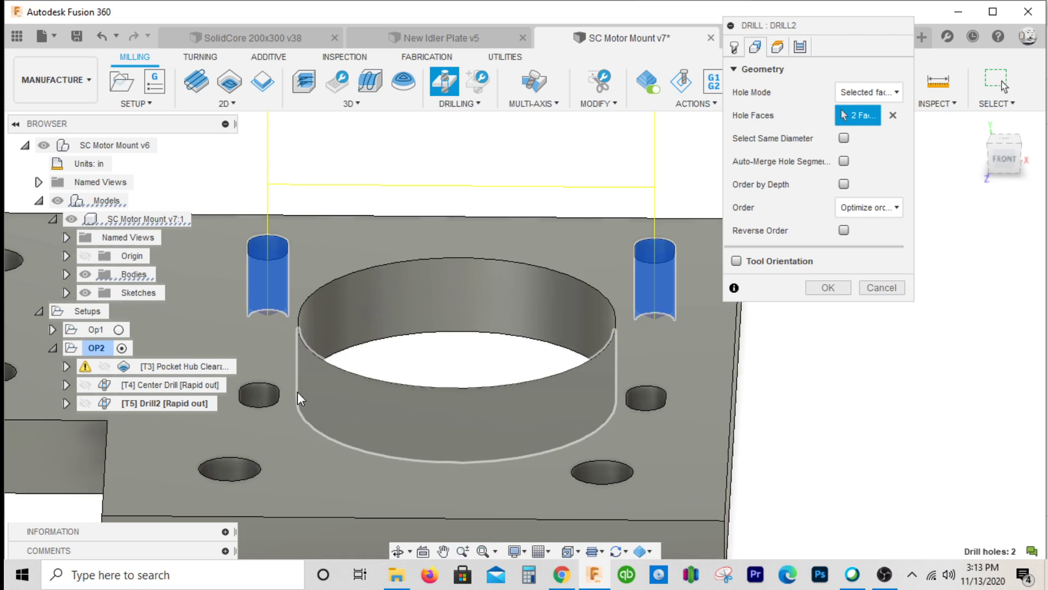
pyautogui.click(268, 392)
pyautogui.click(650, 403)
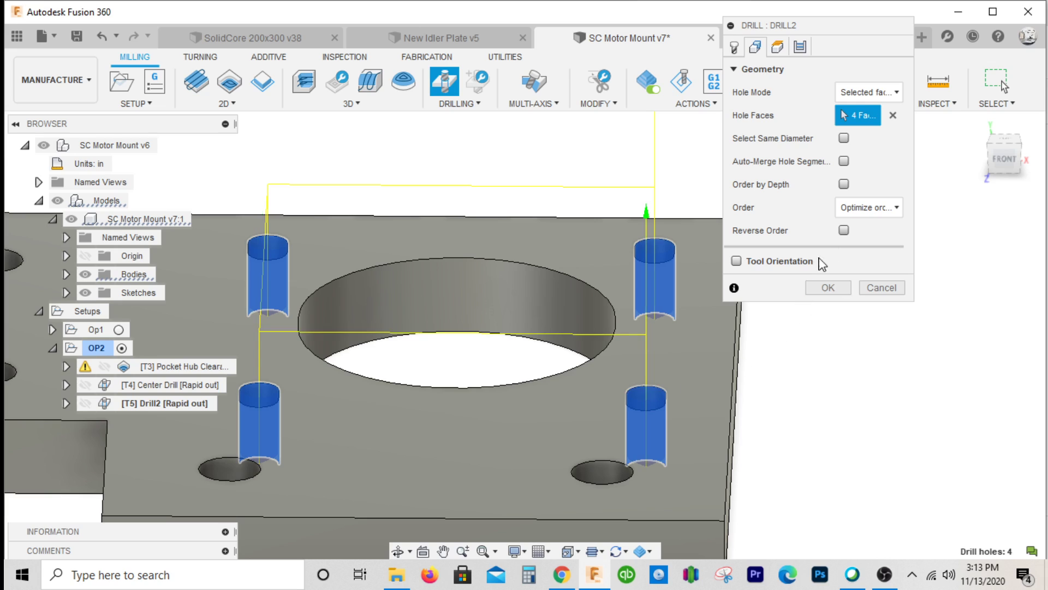
# - Set the clearance, retract and feed height offsets of the drill operation to 0.1 in each
pyautogui.click(777, 46)
pyautogui.click(862, 116)
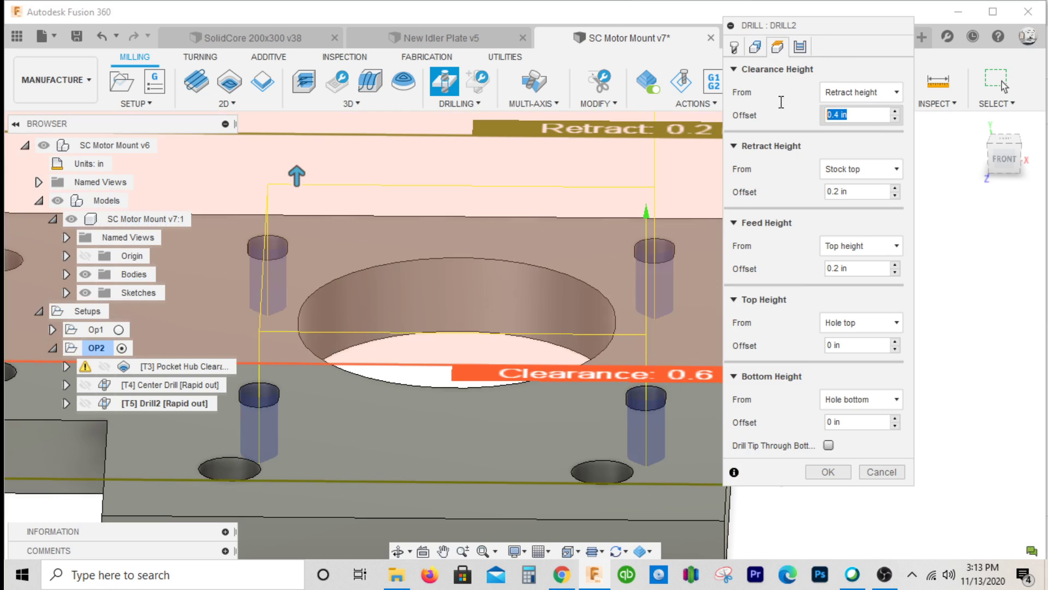
pyautogui.press('BackSpace')
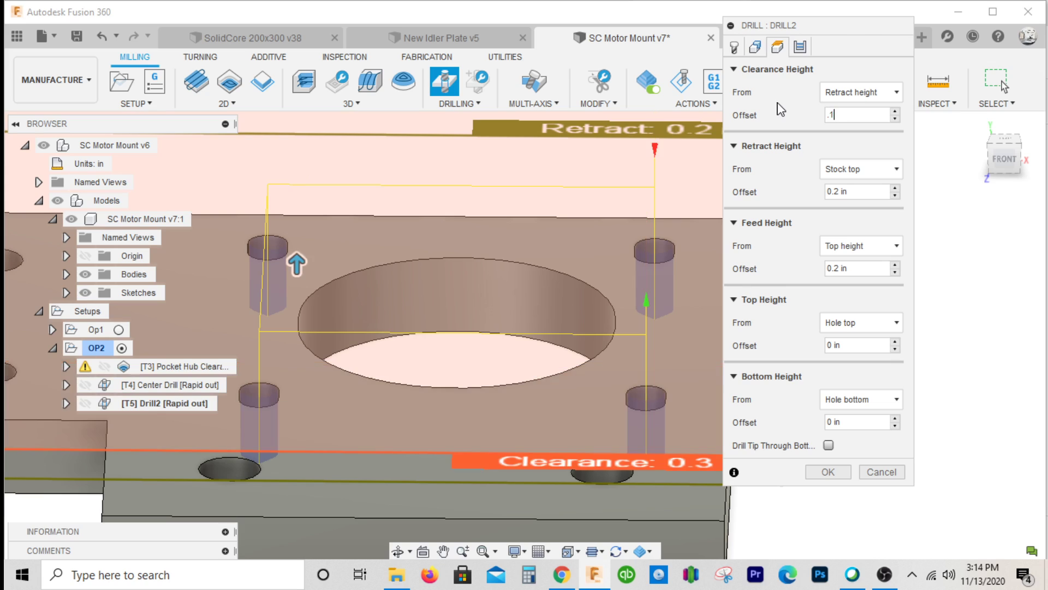
pyautogui.press('Tab')
pyautogui.write('.1')
pyautogui.press('Tab')
pyautogui.write('.1')
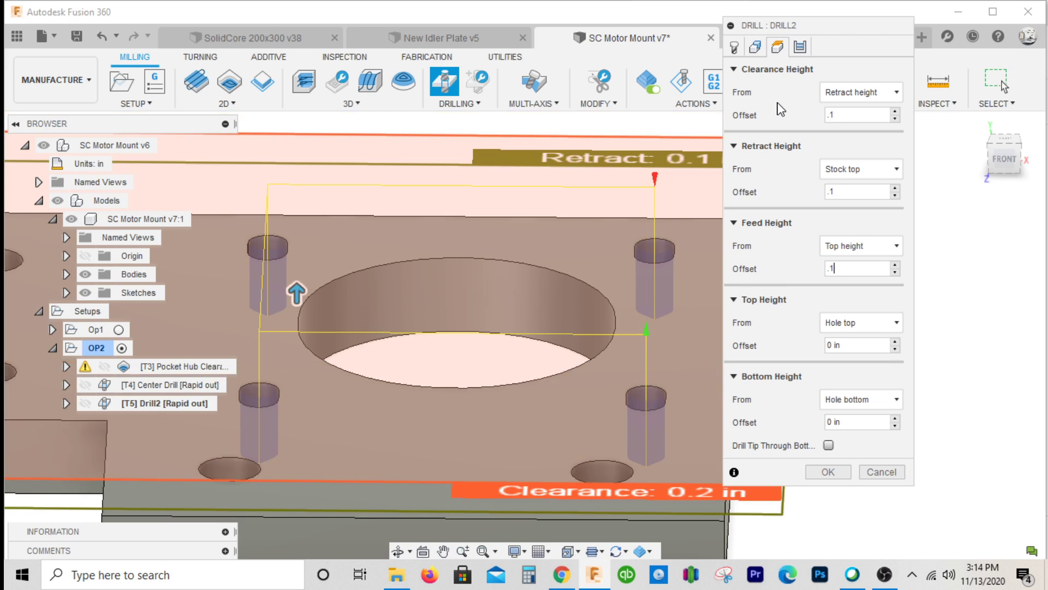
pyautogui.press('Tab')
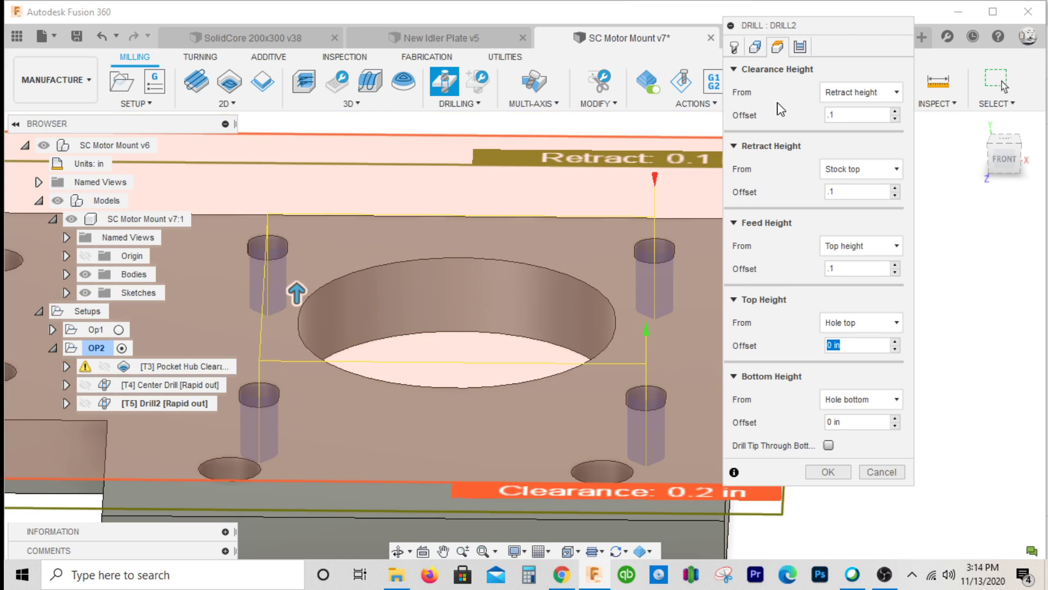
# - Enable Drill Tip Through Bottom from the hole bottom and set the break-through depth to 0.02 in
pyautogui.click(867, 401)
pyautogui.click(829, 445)
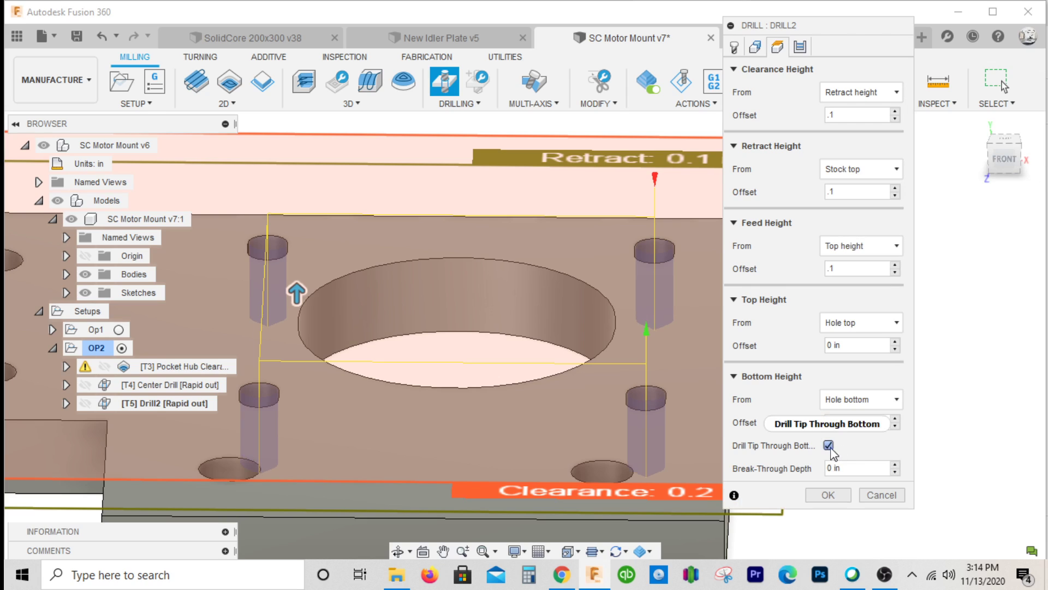
pyautogui.click(999, 174)
pyautogui.scroll(-6, 661, 495)
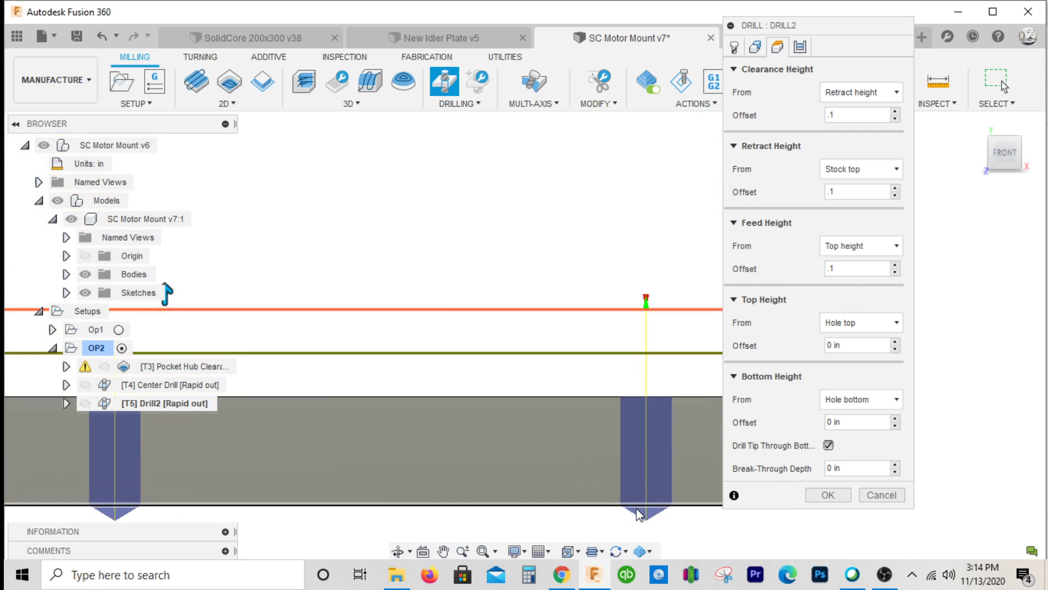
pyautogui.click(846, 468)
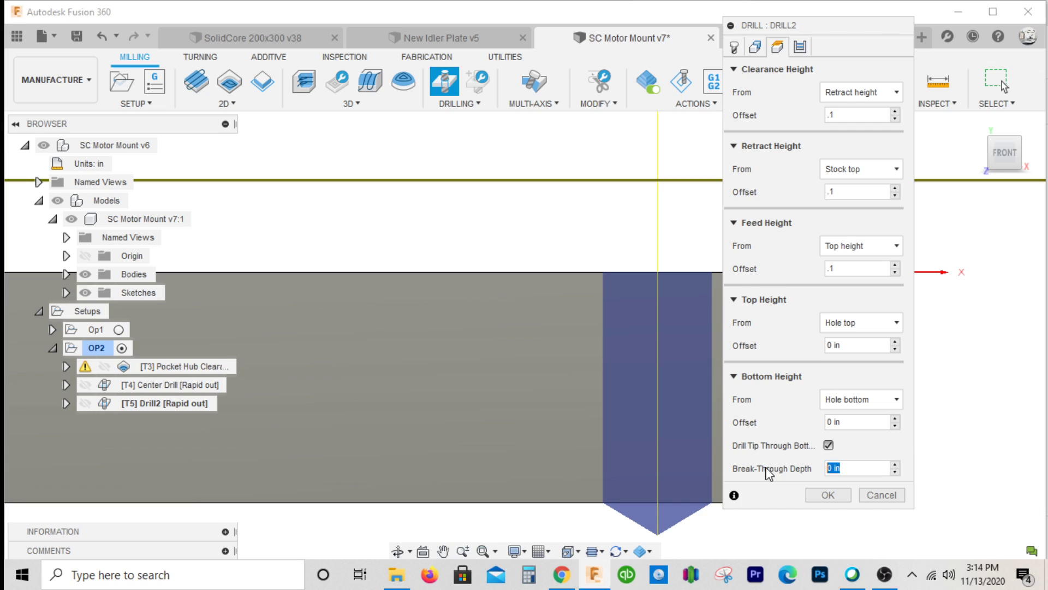
pyautogui.write('.02')
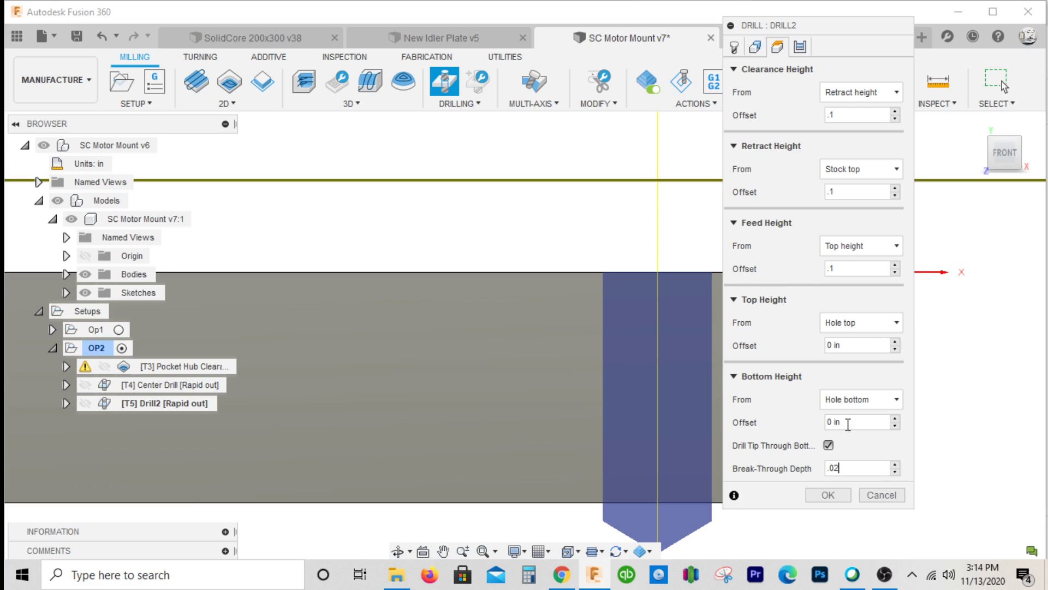
# - Change the drilling cycle to Chip breaking - partial retract and accept the drill operation
pyautogui.click(800, 46)
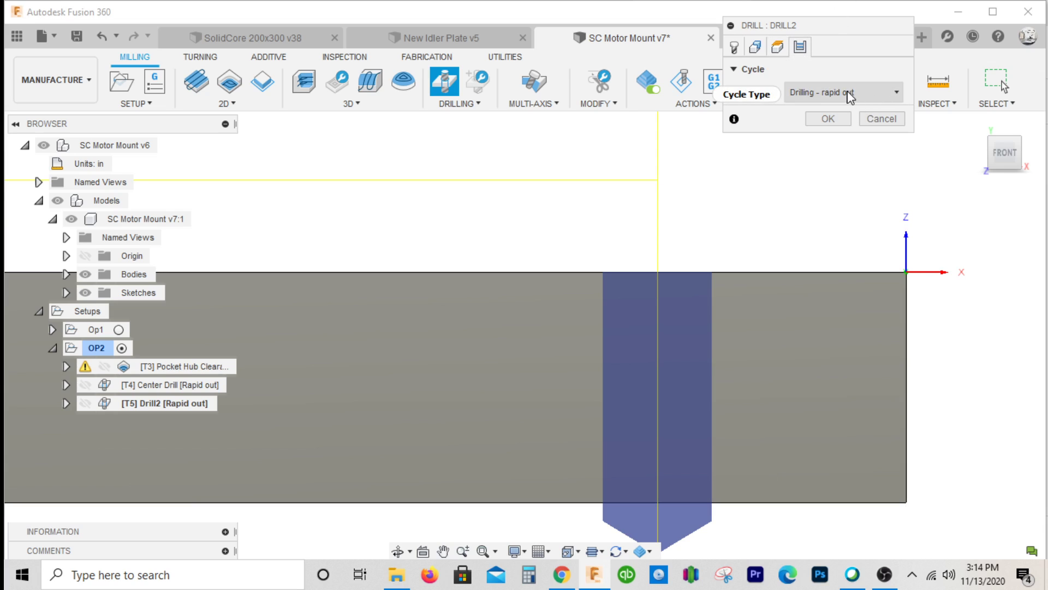
pyautogui.moveTo(833, 96)
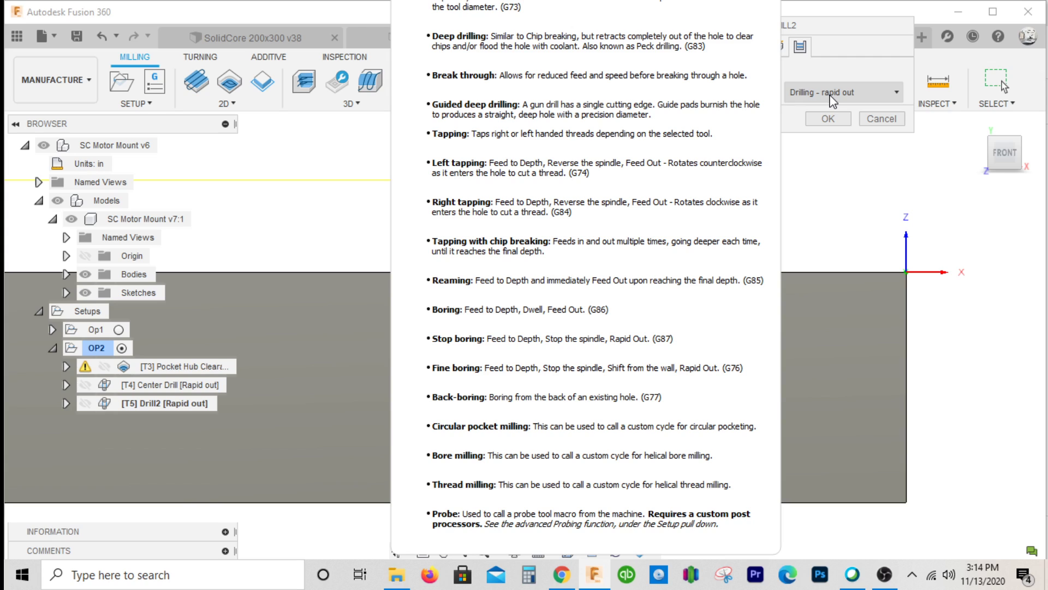
pyautogui.click(844, 92)
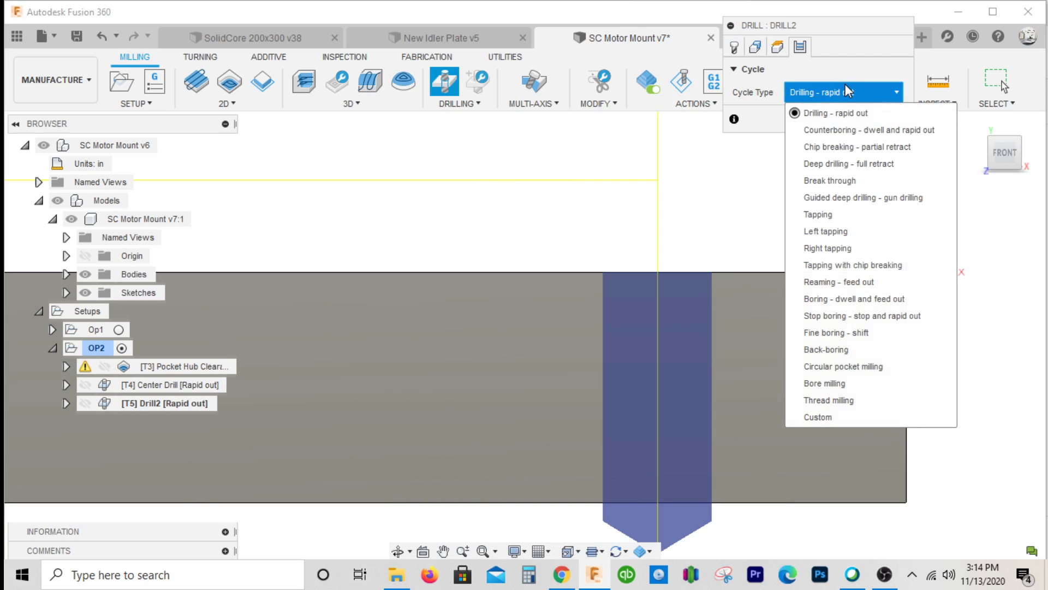
pyautogui.click(854, 147)
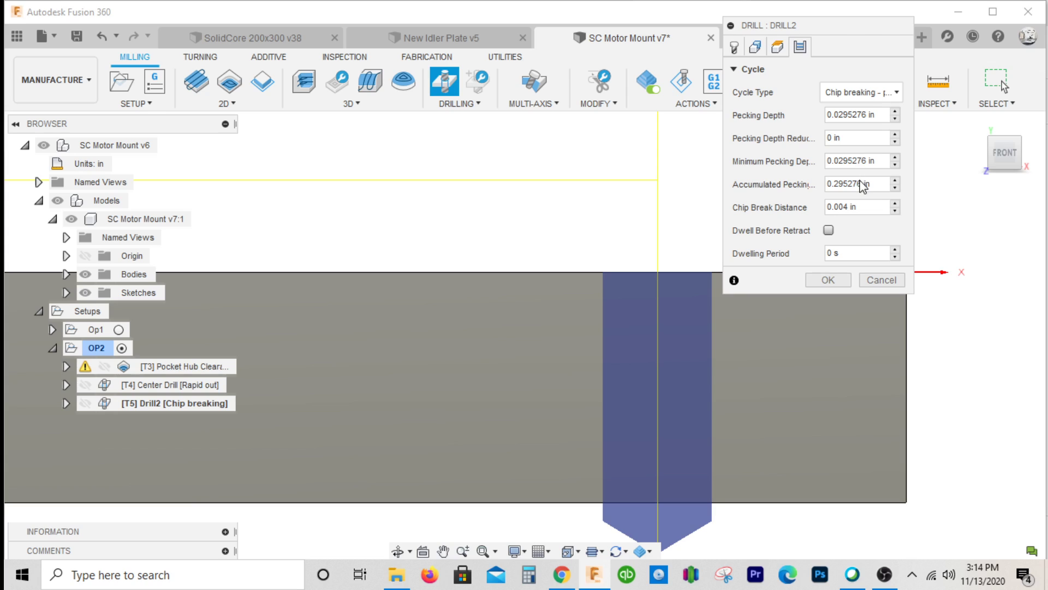
pyautogui.click(828, 280)
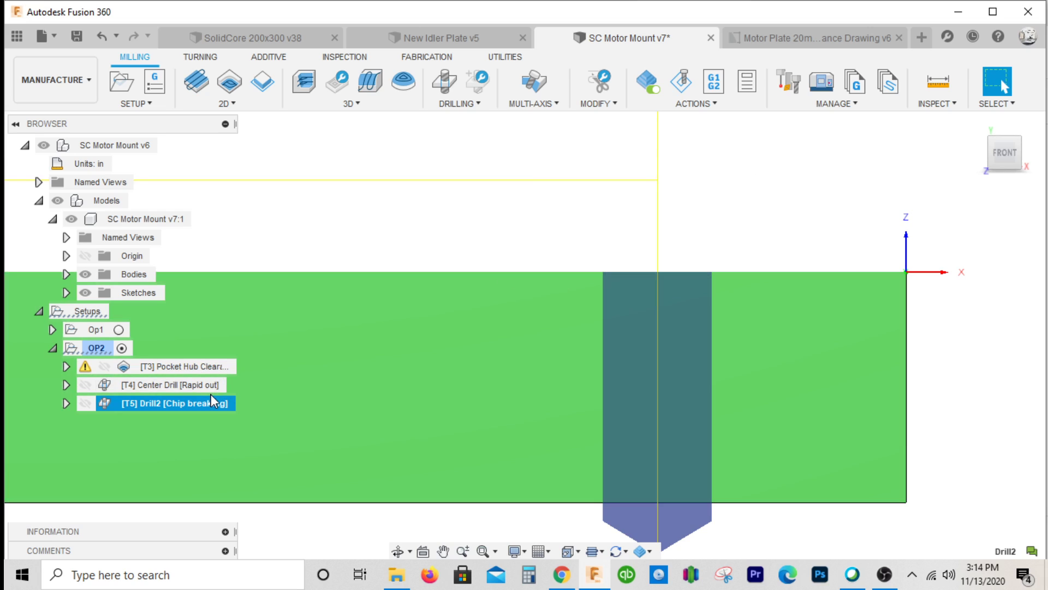
# - Rename the new chip-breaking drill operation in OP2 as 3mm Drill
pyautogui.doubleClick(210, 403)
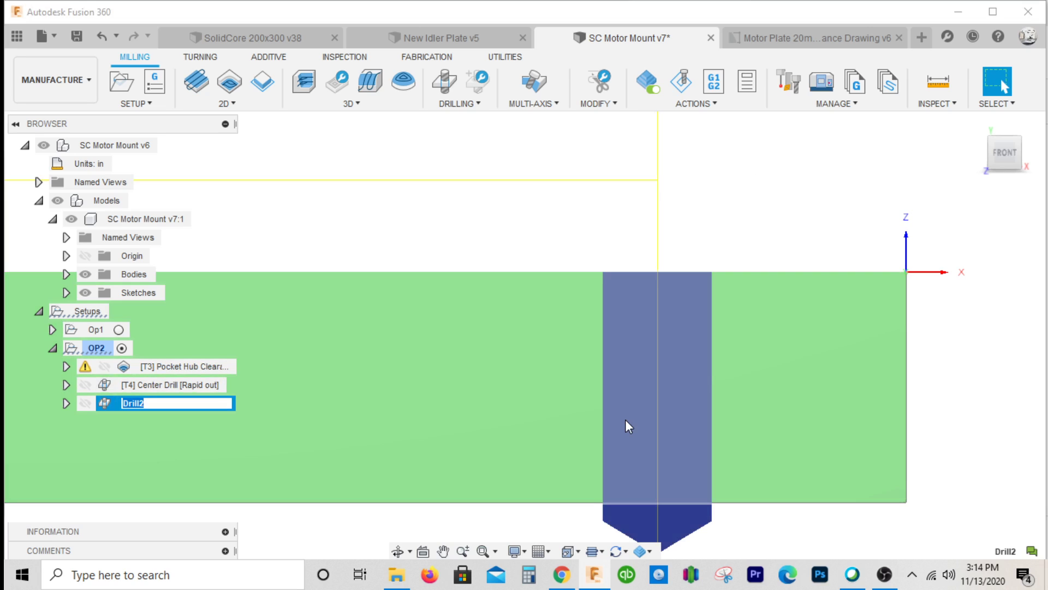
pyautogui.write('3mm Drill')
pyautogui.press('Return')
pyautogui.scroll(-3, 568, 350)
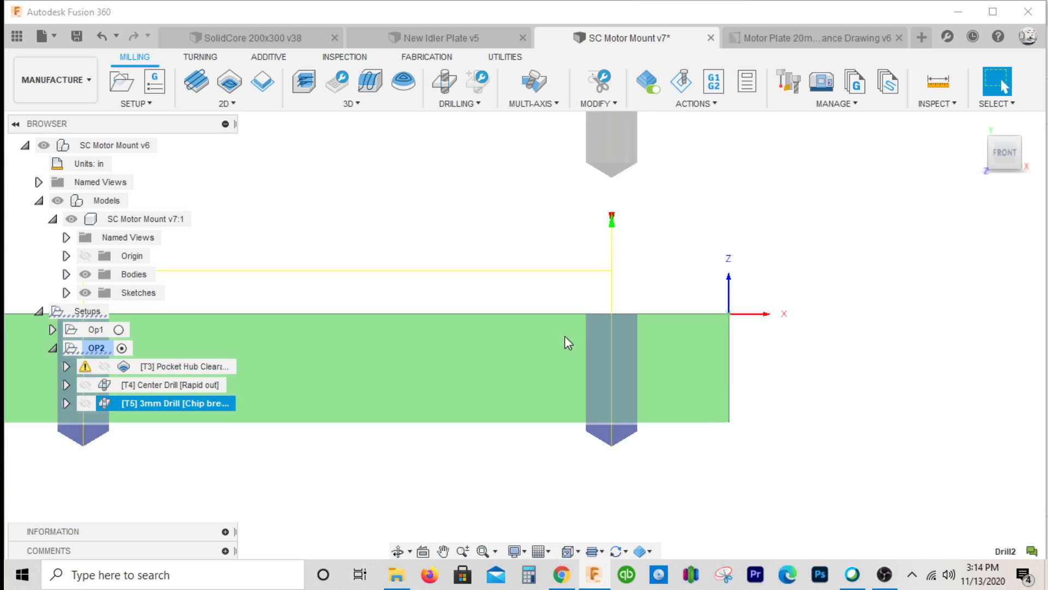
pyautogui.scroll(-2, 510, 342)
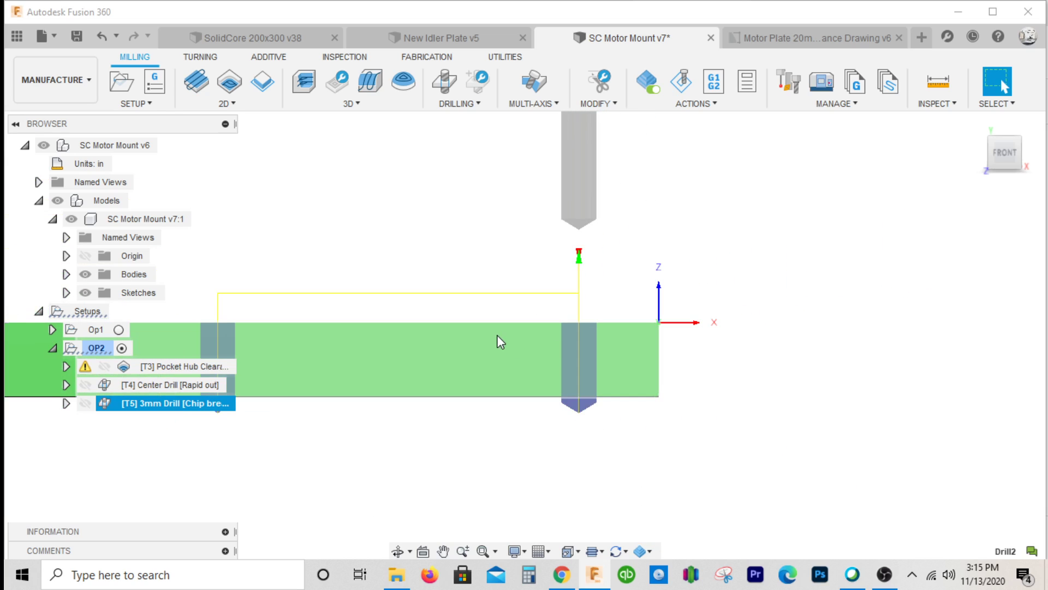
pyautogui.scroll(-3, 535, 349)
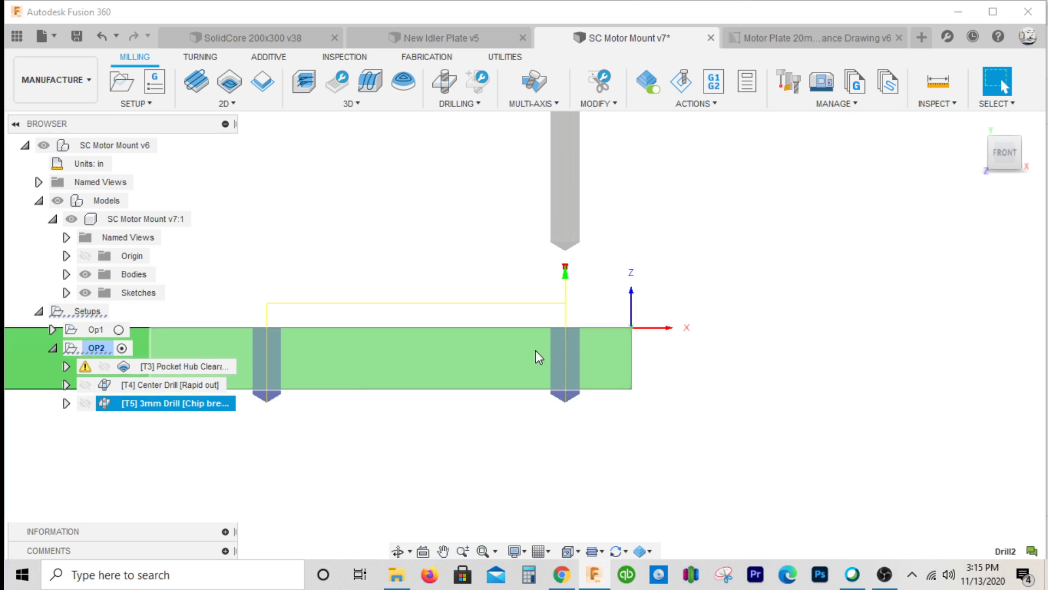
pyautogui.click(1024, 143)
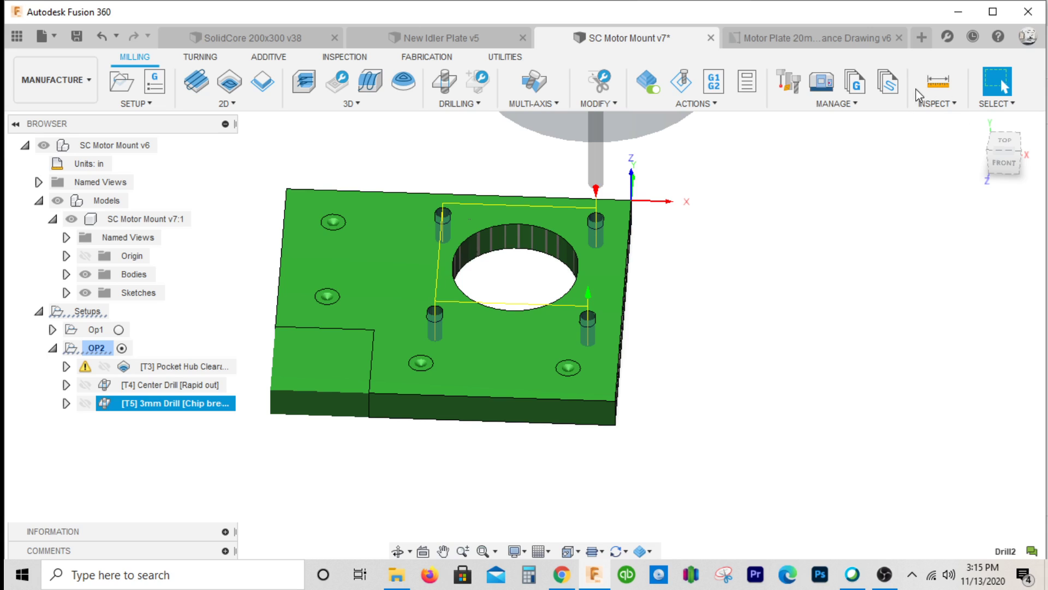
# - Start a new drill operation in OP2 and select the faces of the plate's four larger holes
pyautogui.click(444, 82)
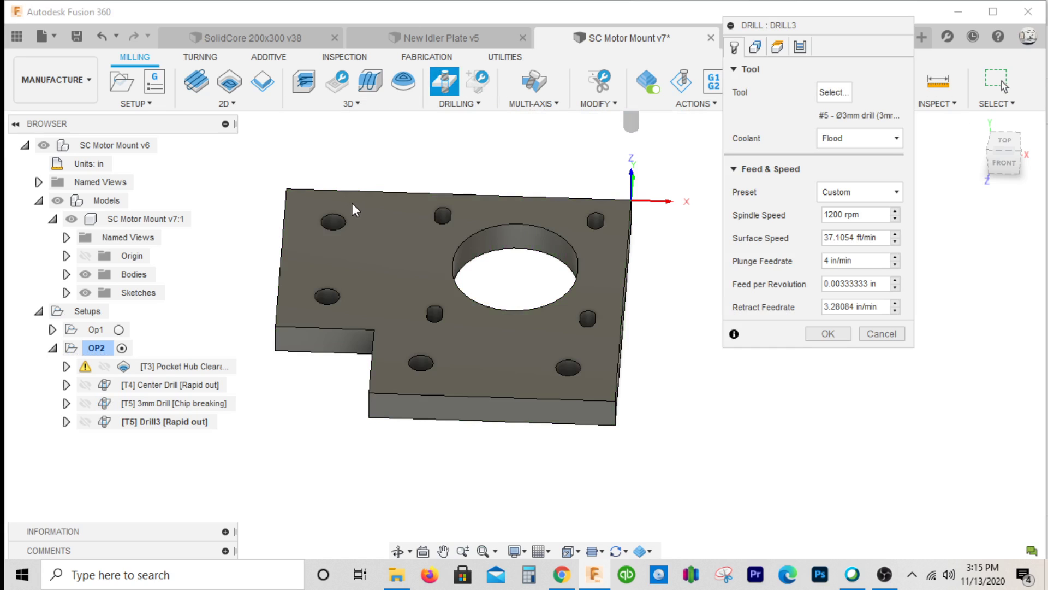
pyautogui.click(337, 224)
pyautogui.click(327, 300)
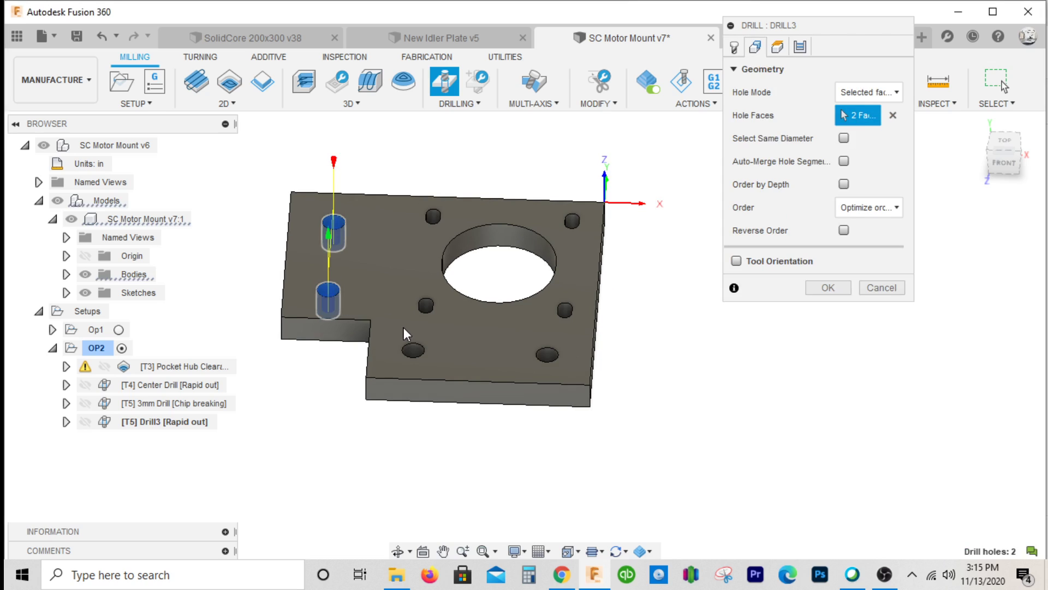
pyautogui.click(415, 354)
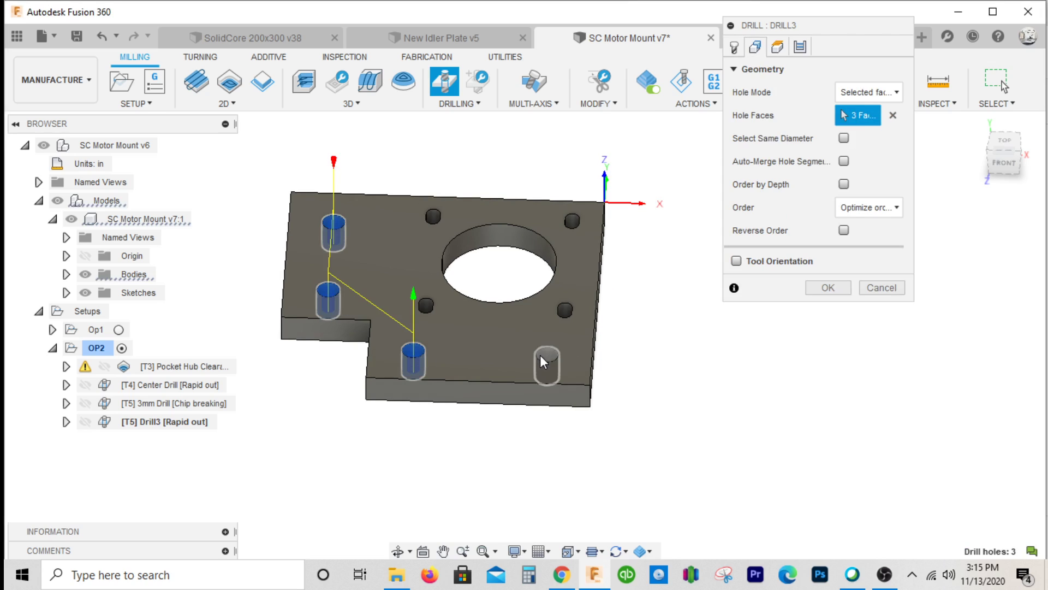
pyautogui.click(540, 358)
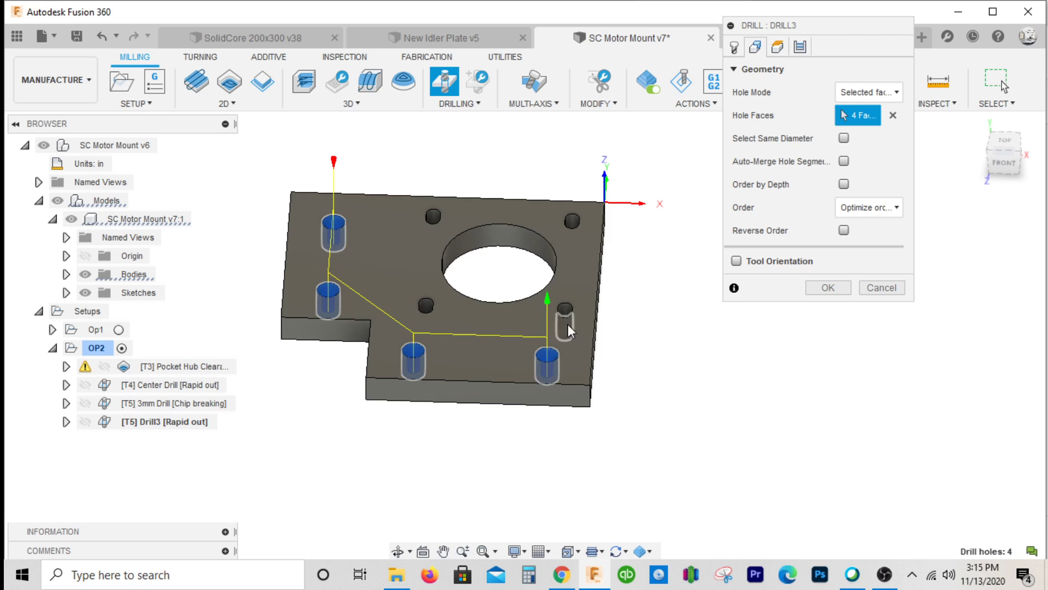
# - Open the drill operation's tool selection and look through the local Library for a 5 mm drill
pyautogui.click(737, 48)
pyautogui.click(839, 93)
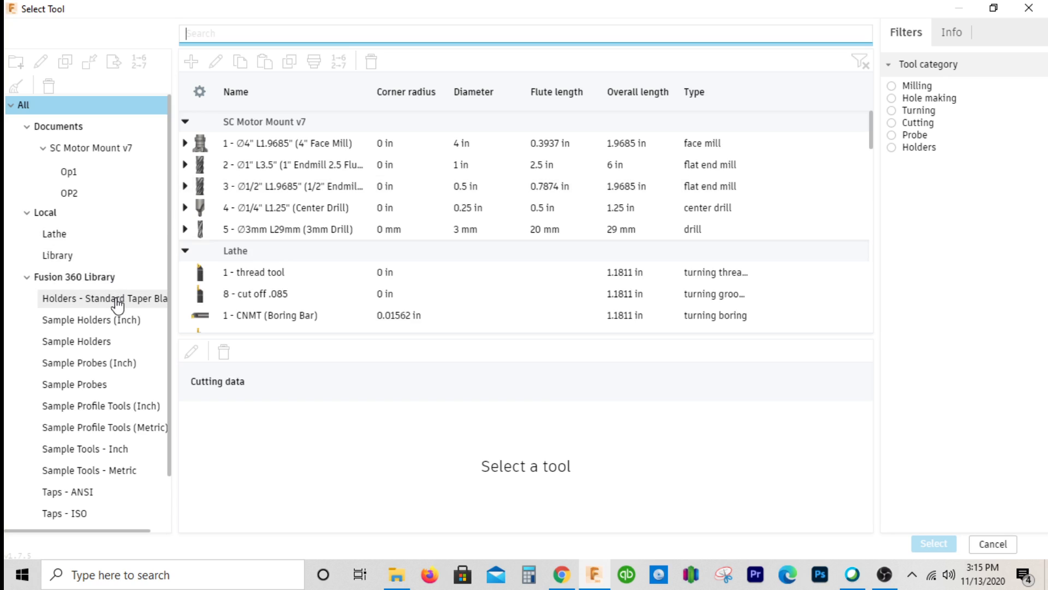
pyautogui.click(60, 255)
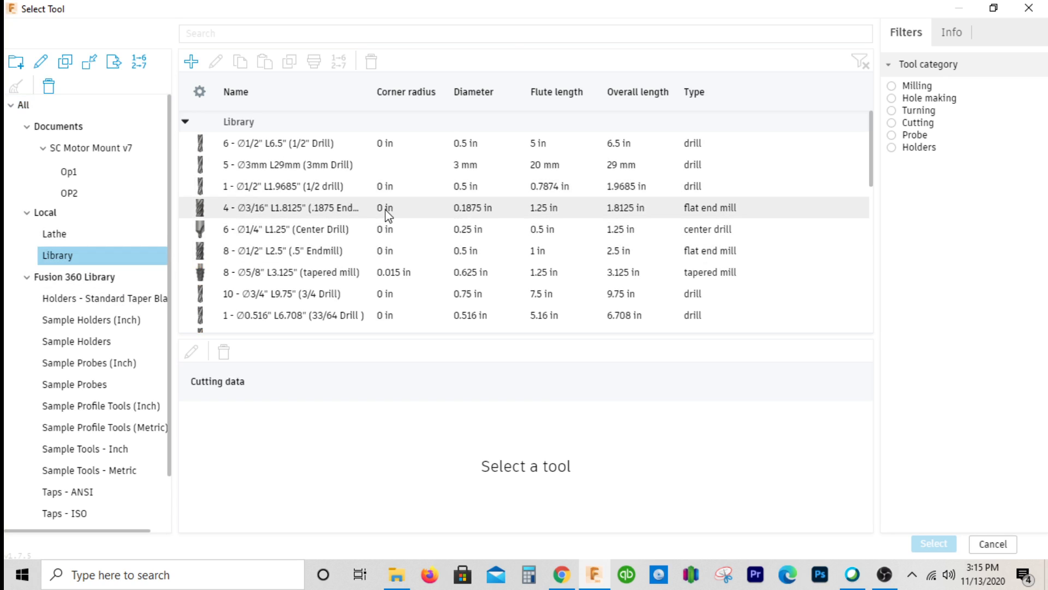
pyautogui.scroll(-5, 384, 214)
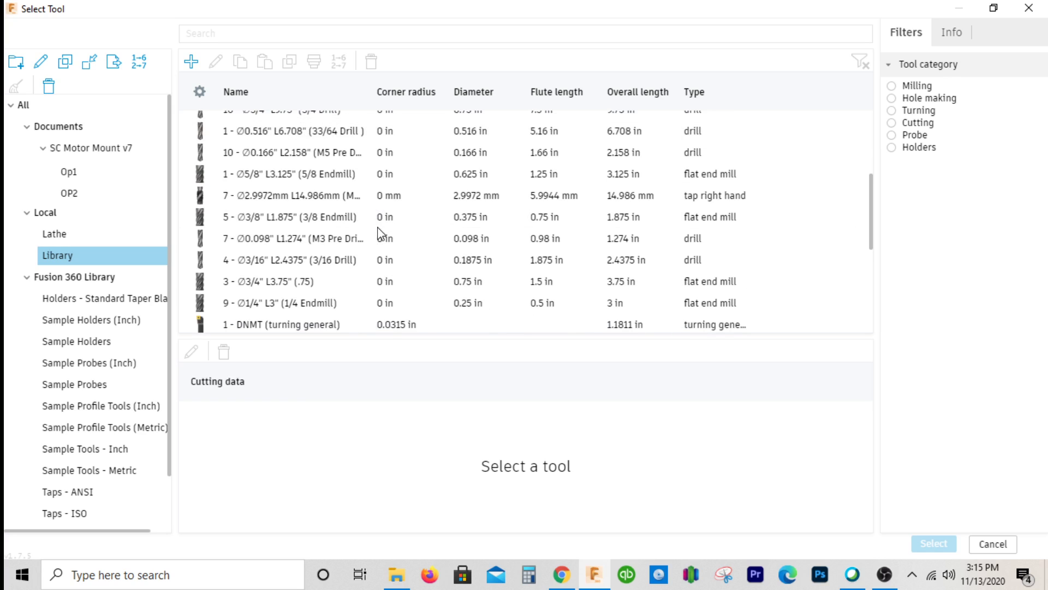
pyautogui.scroll(-3, 380, 234)
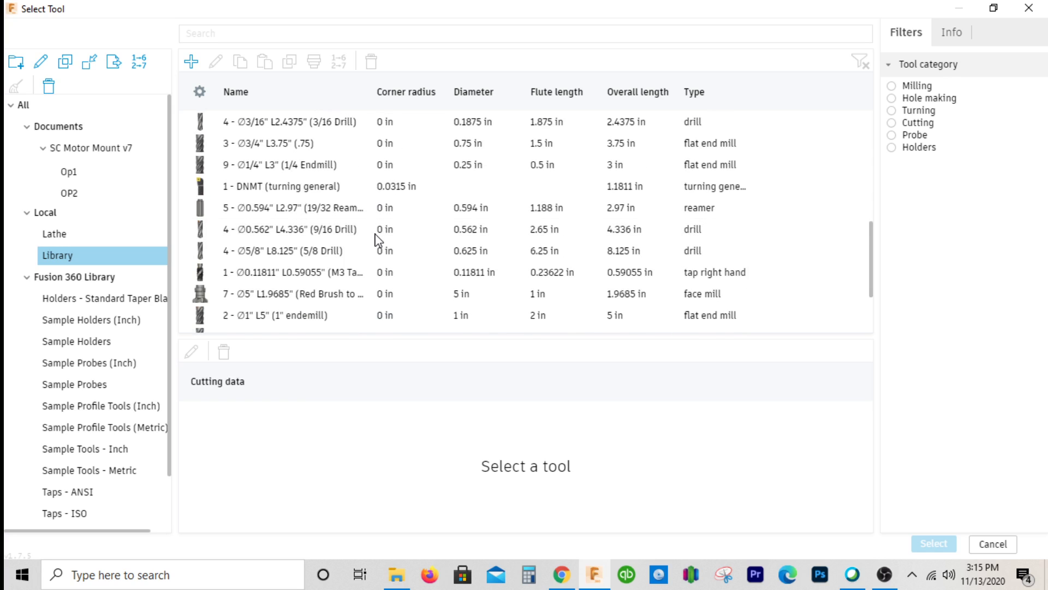
pyautogui.scroll(-3, 377, 240)
pyautogui.scroll(10, 361, 243)
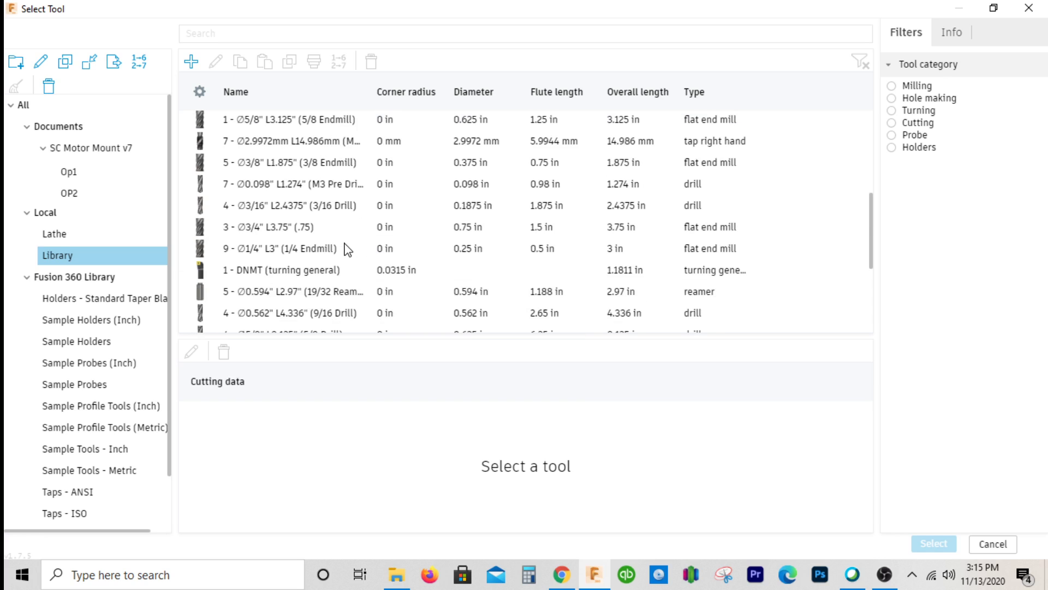
pyautogui.click(190, 59)
pyautogui.click(267, 142)
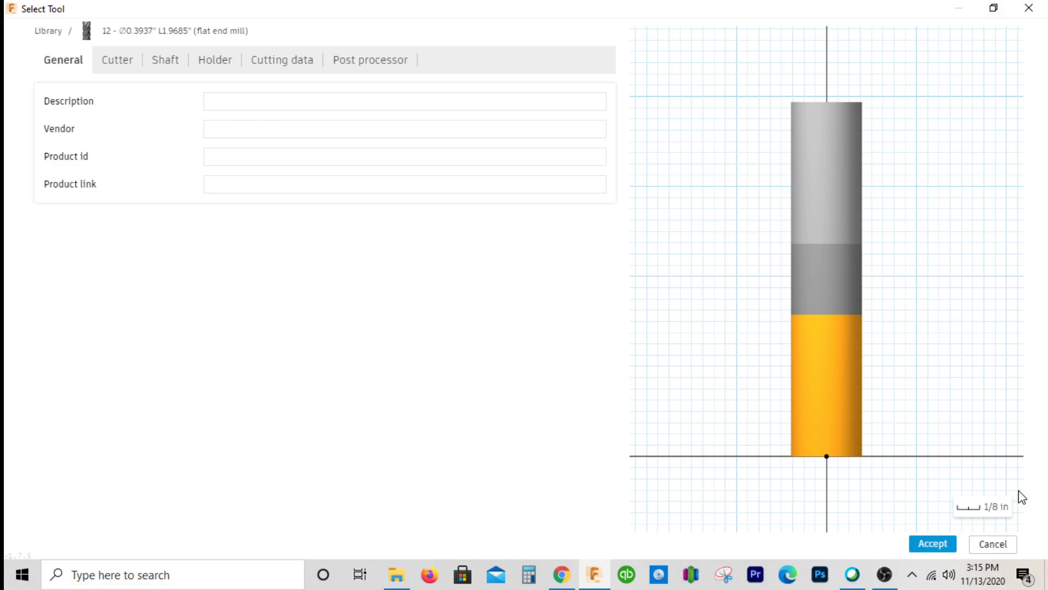
pyautogui.click(993, 544)
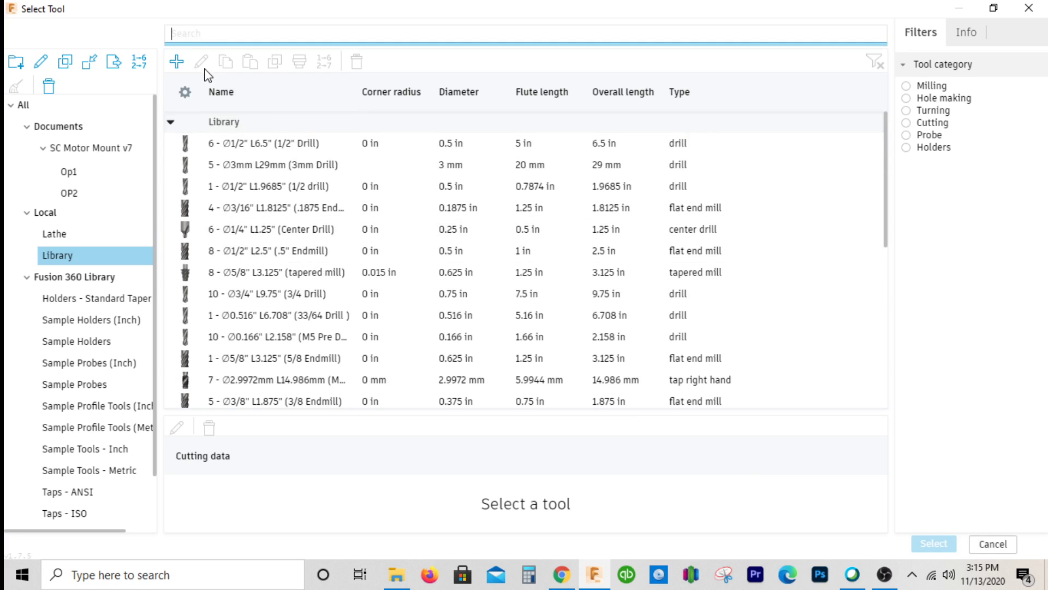
# - Create a new drill tool in the local Library with the description 5mm Drill
pyautogui.click(176, 61)
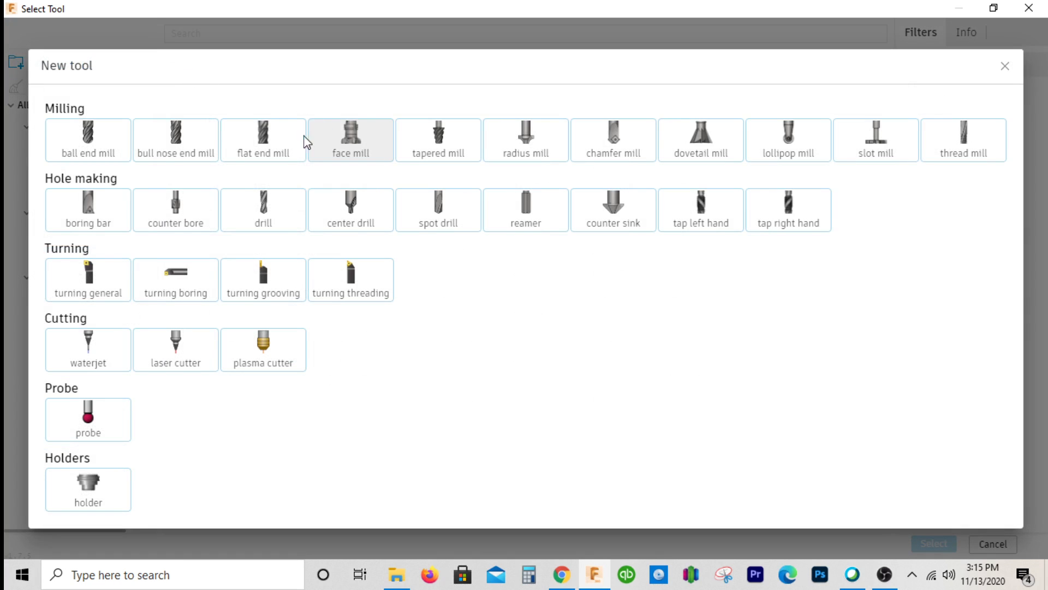
pyautogui.click(277, 227)
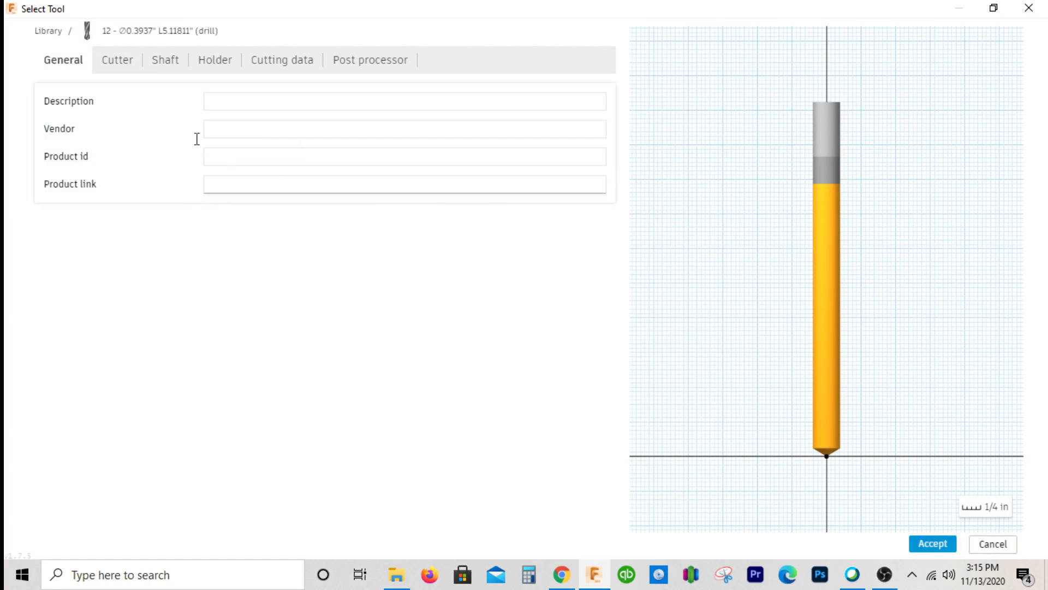
pyautogui.click(238, 101)
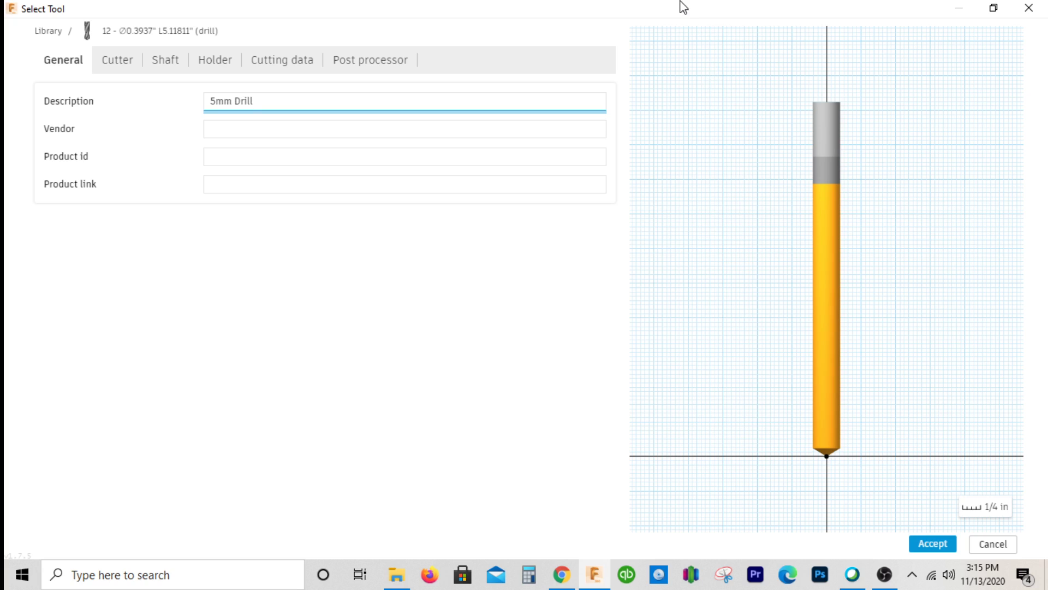
# - Set the new drill's diameter to 5 mm using millimeters as its unit, and switch the unit back to inches
pyautogui.click(129, 63)
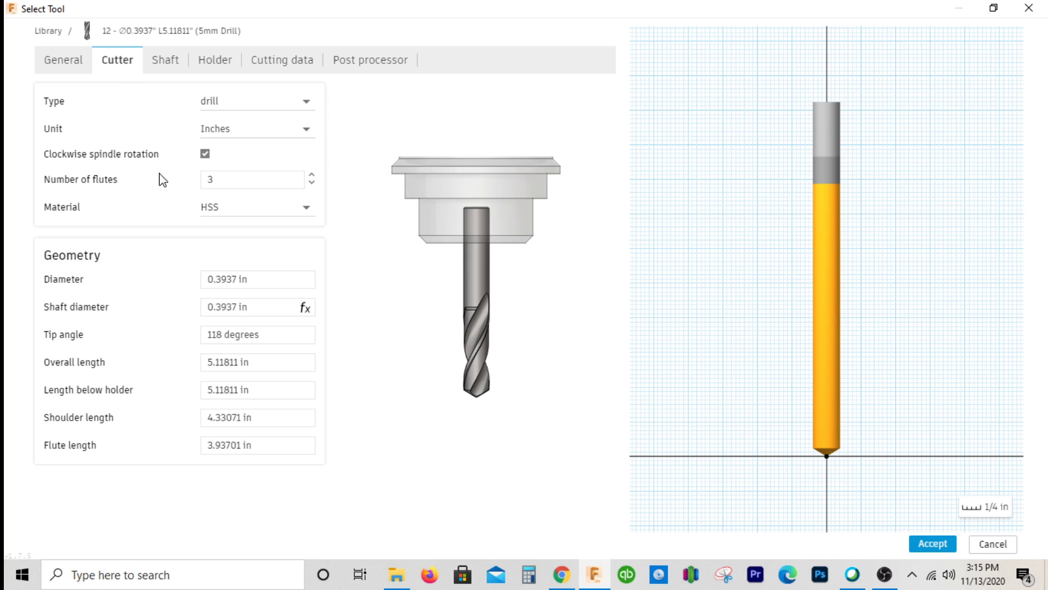
pyautogui.click(211, 131)
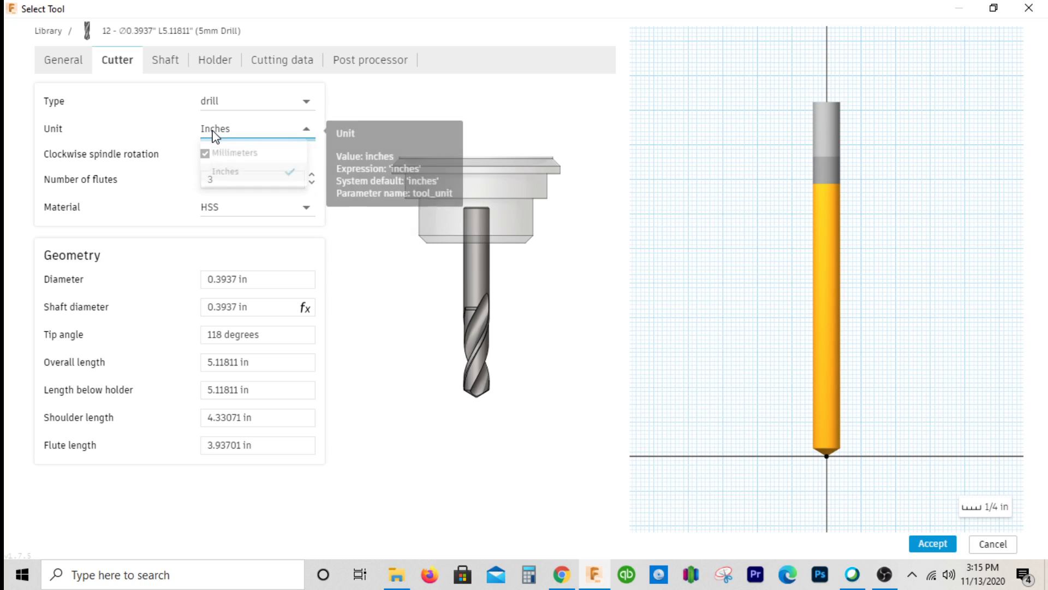
pyautogui.click(232, 155)
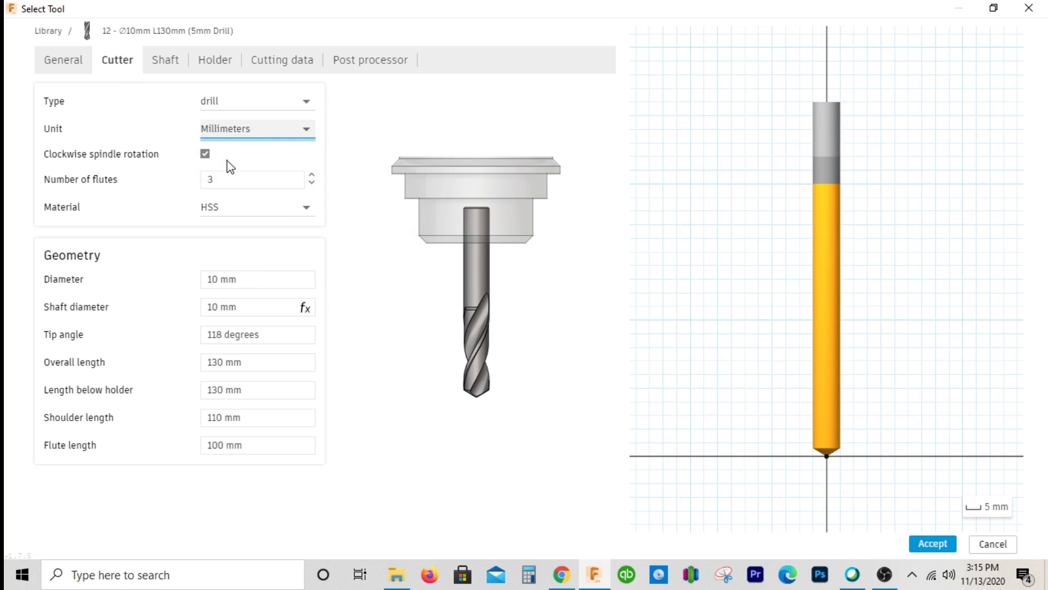
pyautogui.click(258, 279)
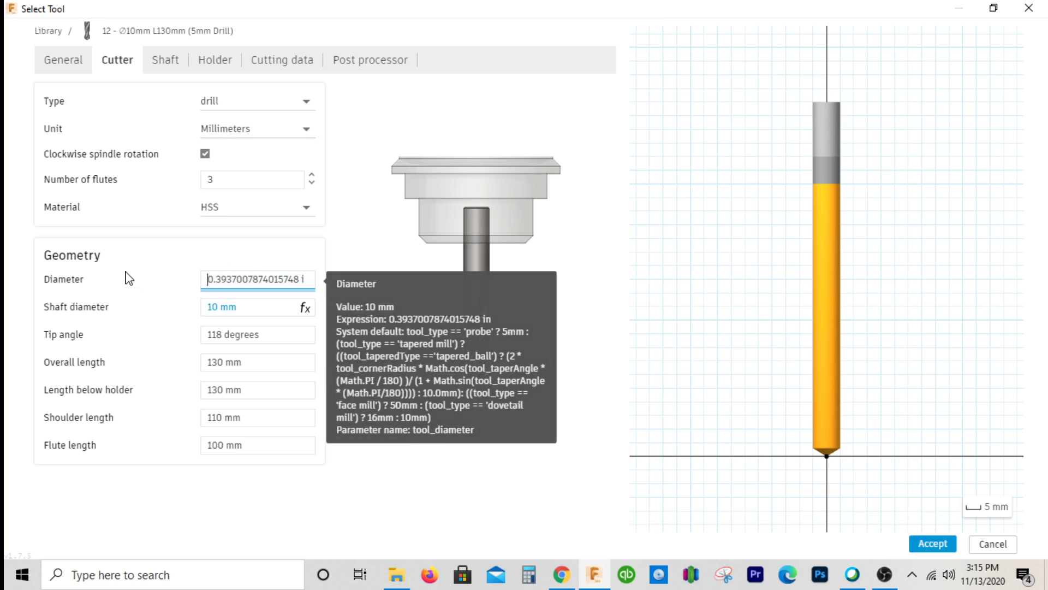
pyautogui.doubleClick(226, 277)
pyautogui.write('5in')
pyautogui.press('Tab')
pyautogui.click(245, 279)
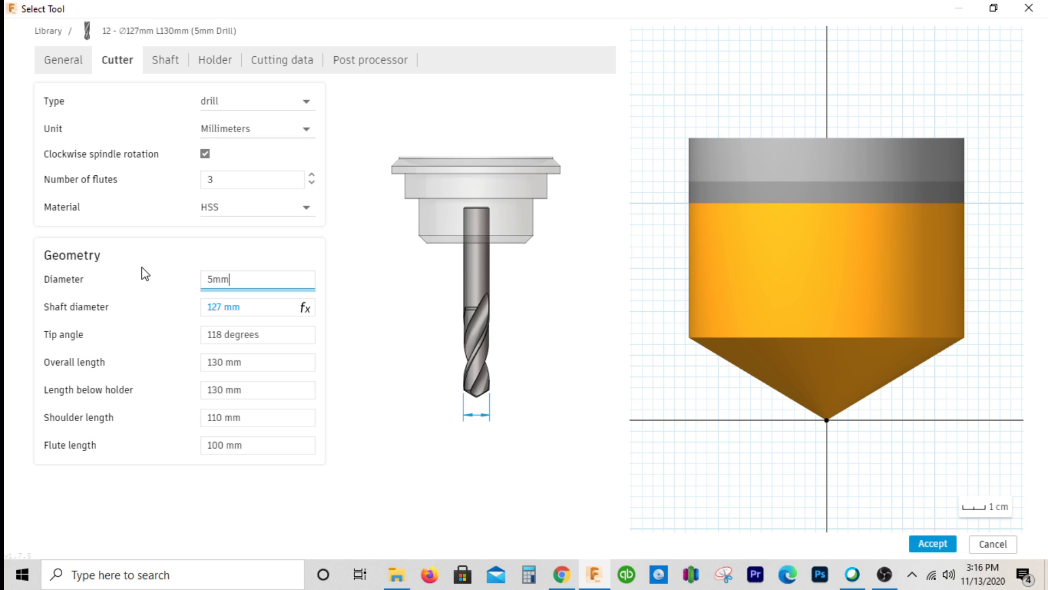
pyautogui.press('Tab')
pyautogui.press('Tab')
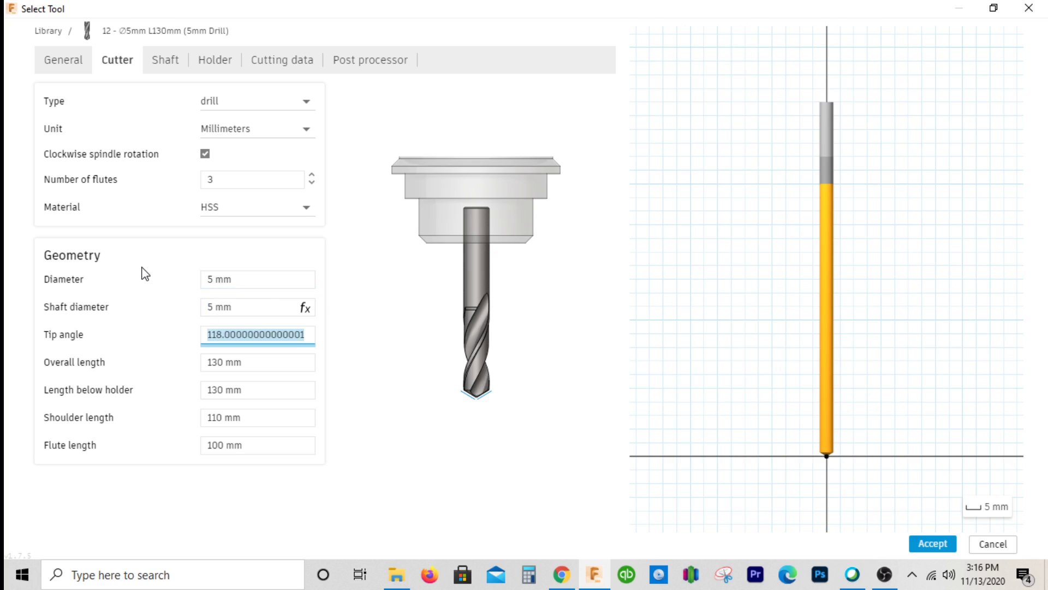
pyautogui.click(273, 131)
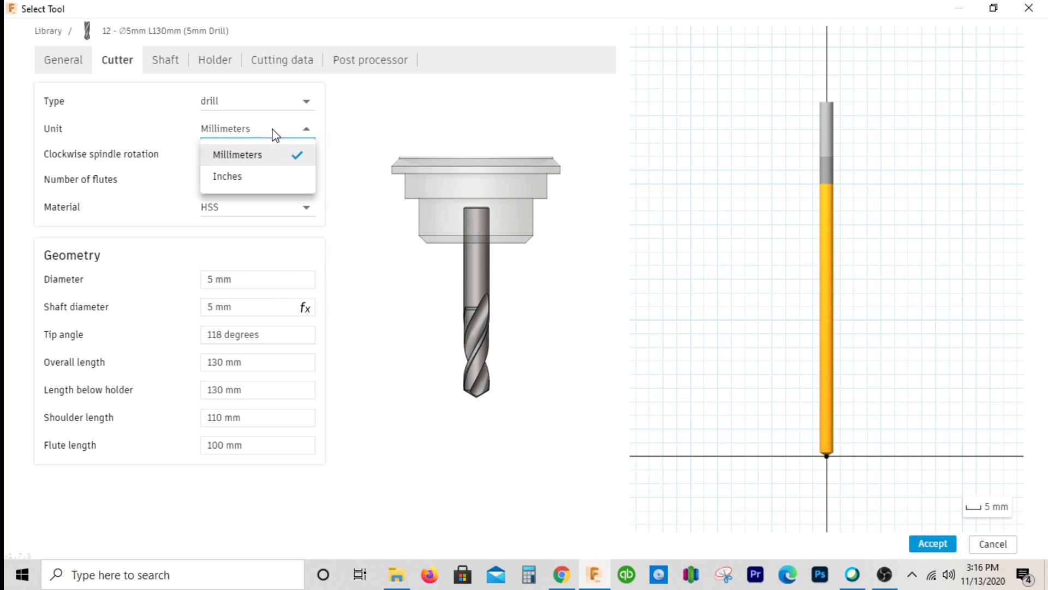
pyautogui.click(264, 180)
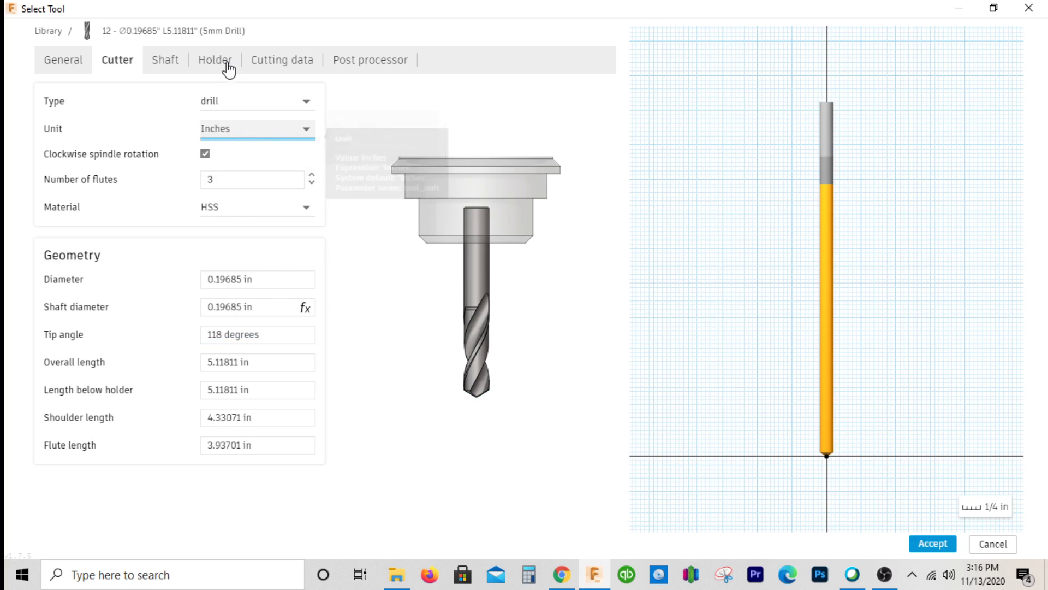
# - Set the new drill's cutting data to a 1500 rpm spindle speed and a 4 in/min plunge feedrate
pyautogui.click(271, 69)
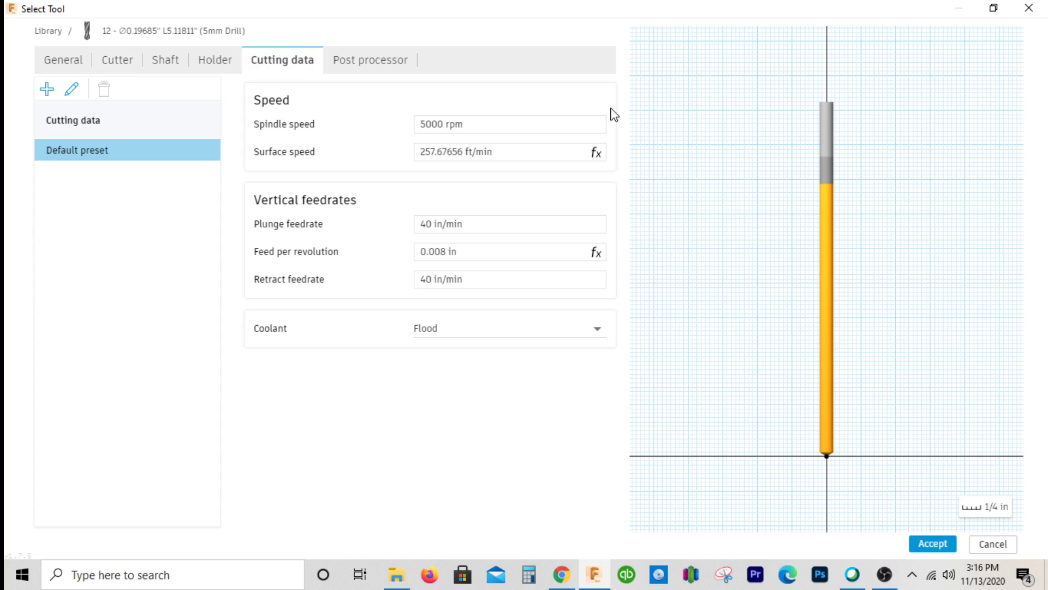
pyautogui.click(541, 124)
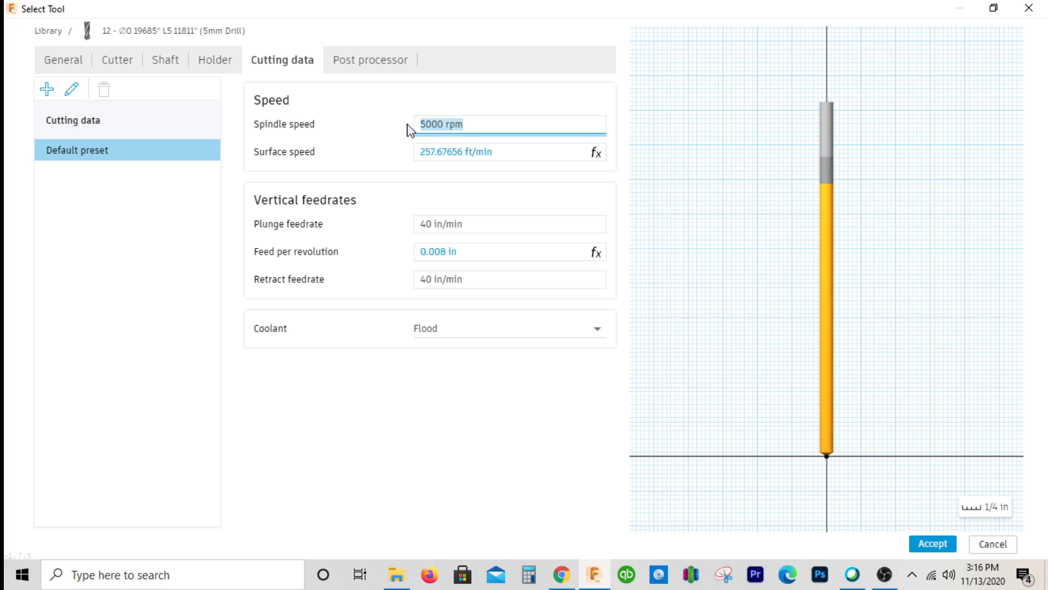
pyautogui.write('1500')
pyautogui.press('Tab')
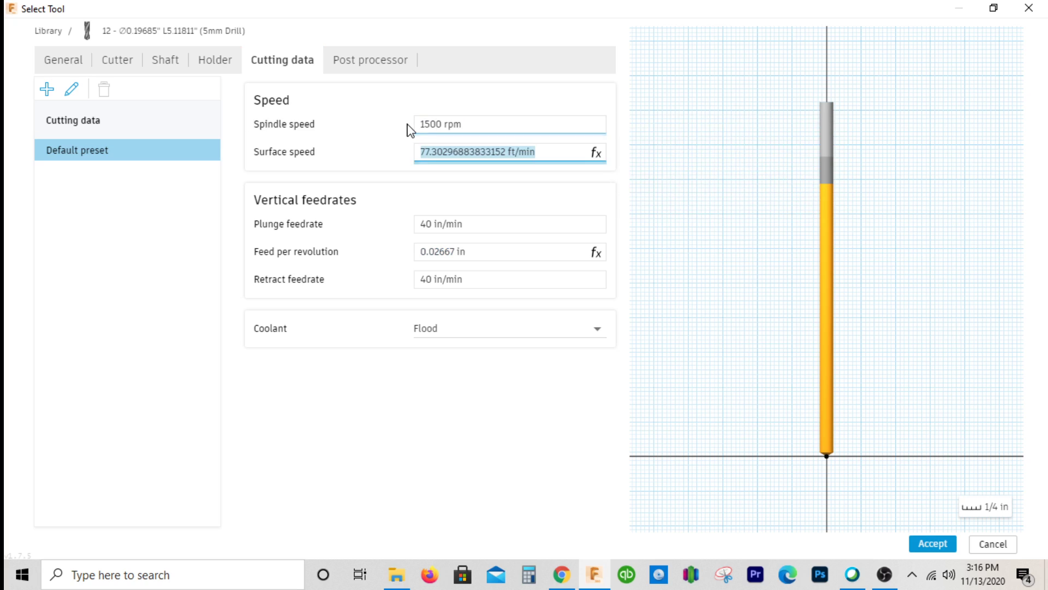
pyautogui.press('Tab')
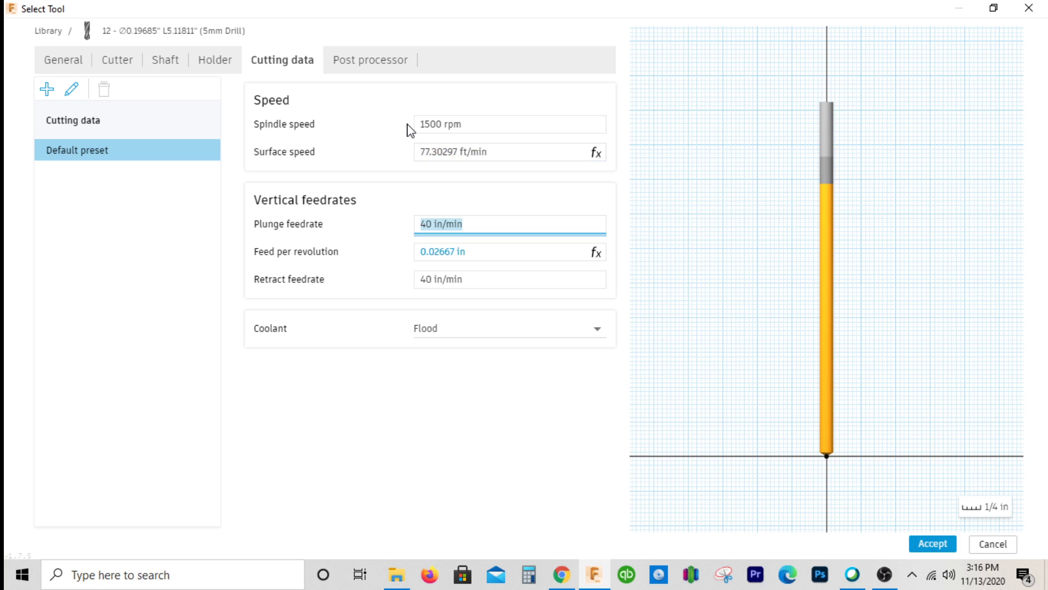
pyautogui.write('4')
pyautogui.press('Tab')
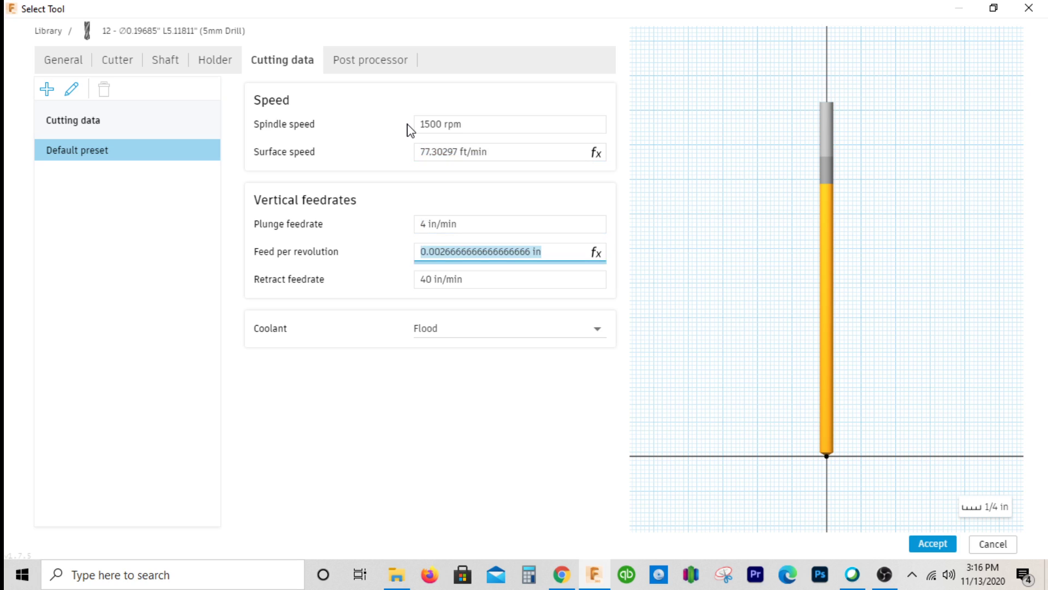
pyautogui.press('Tab')
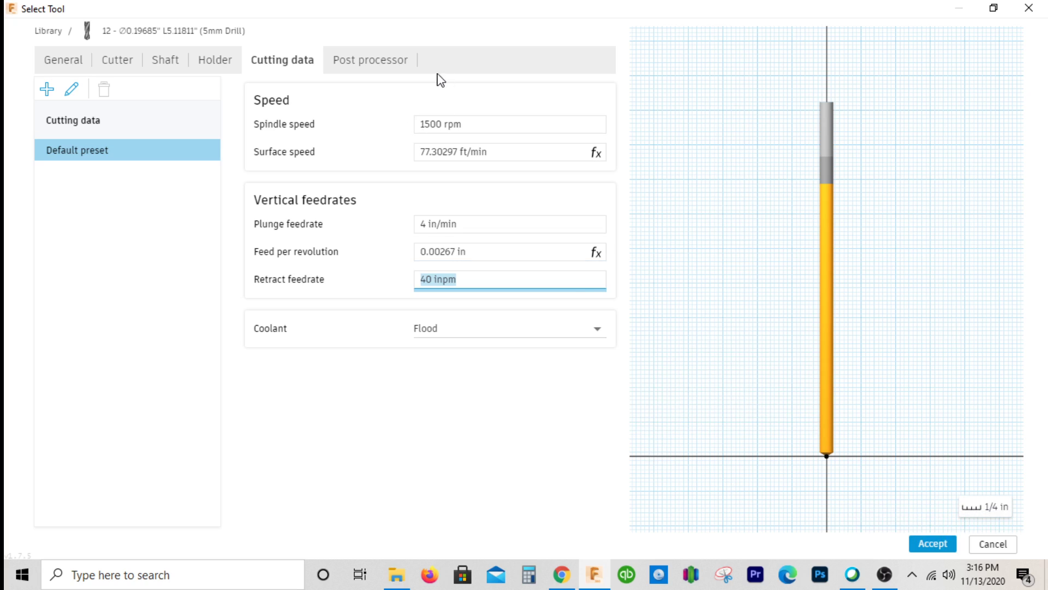
# - Assign tool number 6 to the new drill, then accept it and select it for the drill operation
pyautogui.click(385, 64)
pyautogui.click(278, 107)
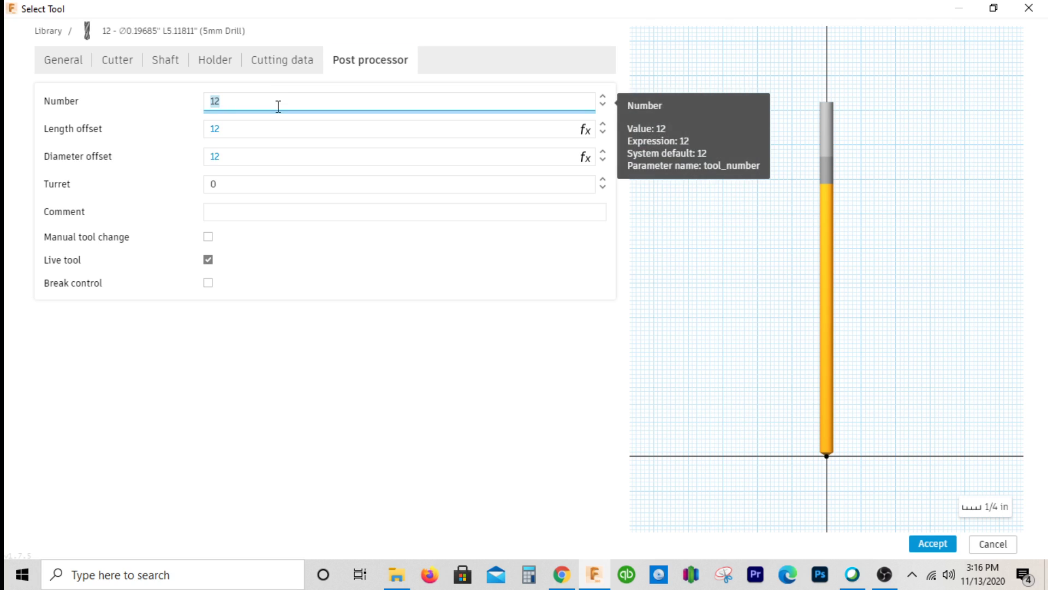
pyautogui.write('6')
pyautogui.press('Tab')
pyautogui.press('Tab')
pyautogui.press('Tab')
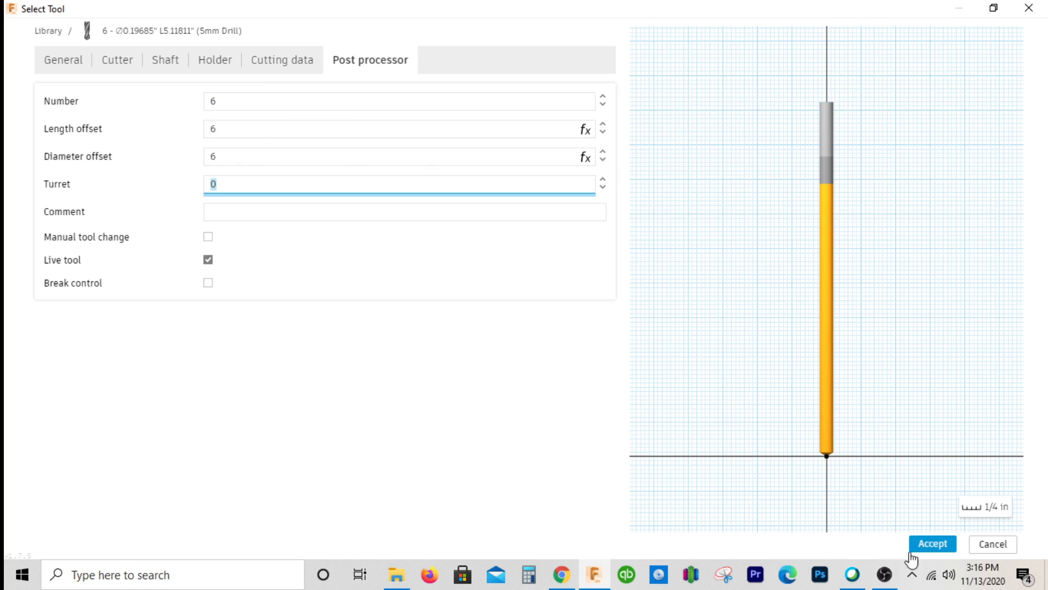
pyautogui.click(932, 545)
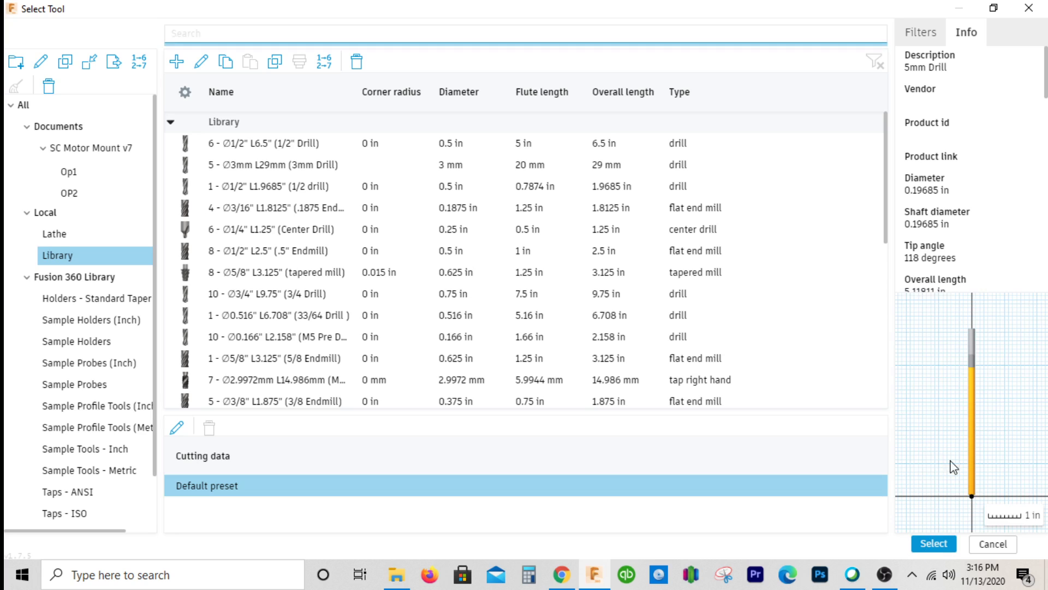
pyautogui.click(934, 543)
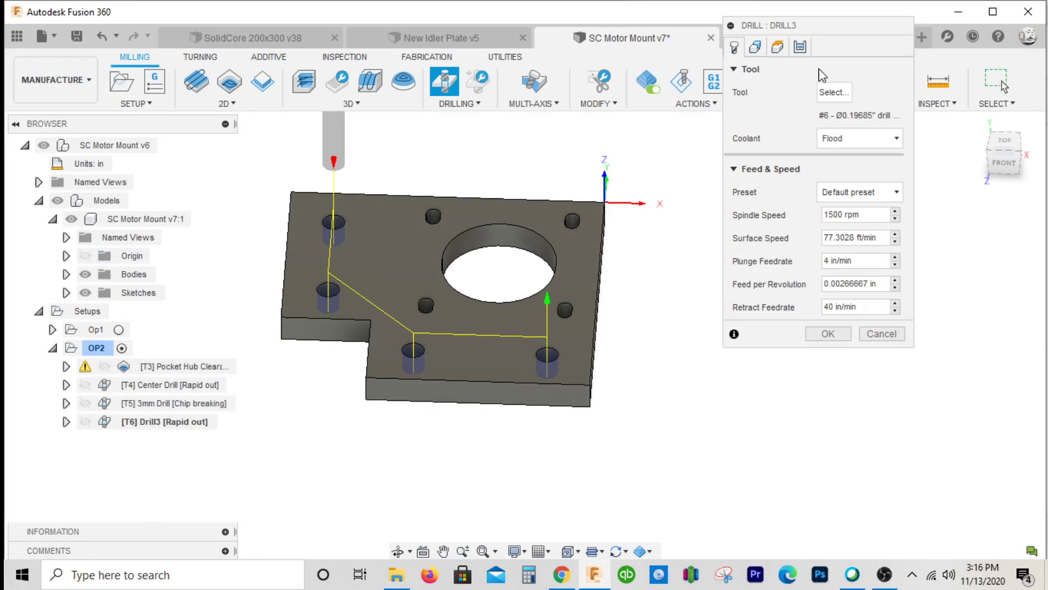
# - Set the clearance, retract and feed height offsets of the 5 mm drill operation to 0.1 in each
pyautogui.click(756, 48)
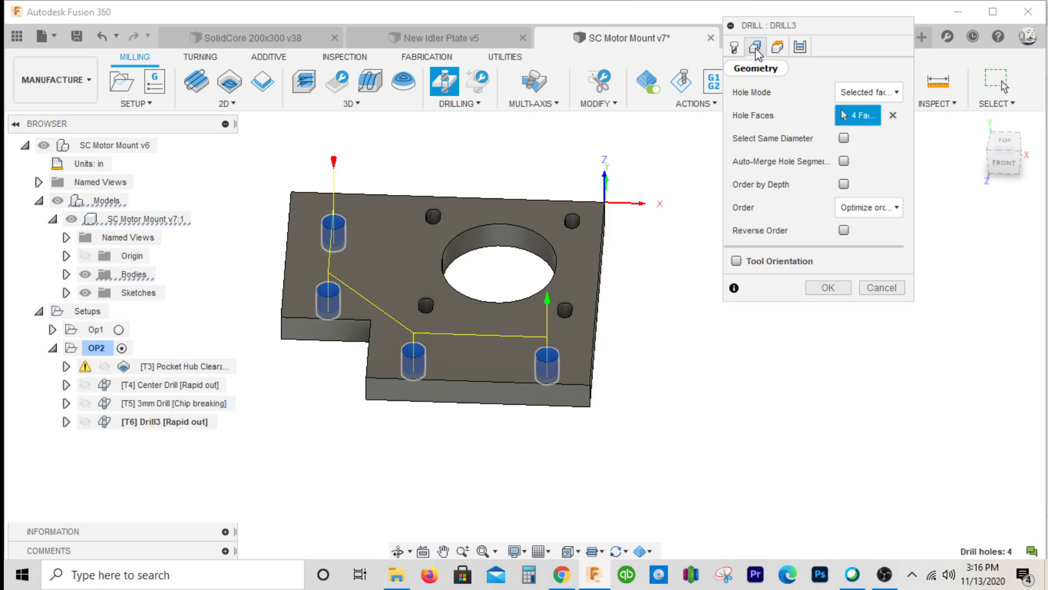
pyautogui.click(777, 47)
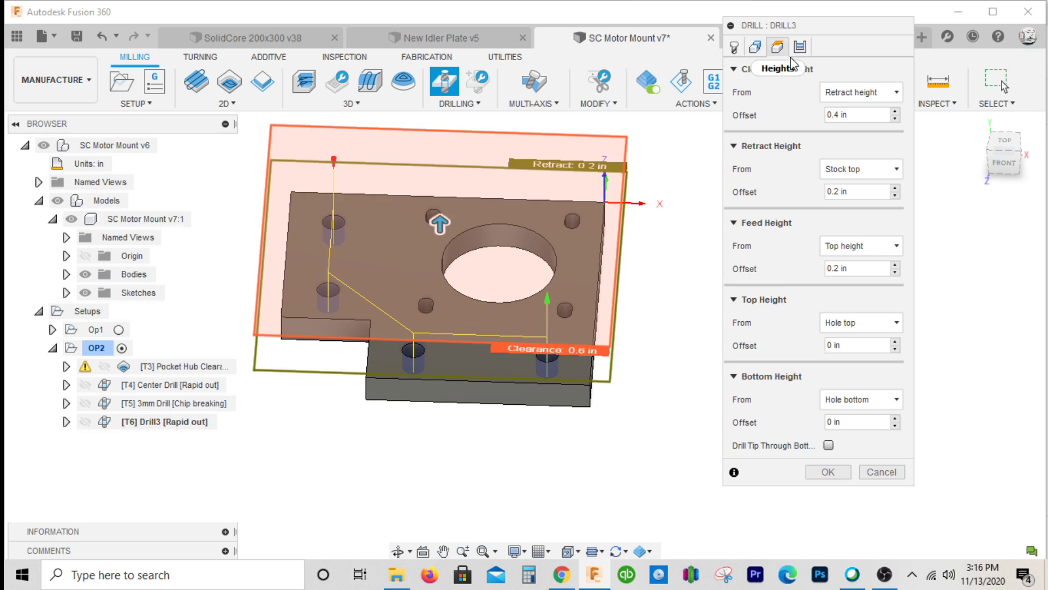
pyautogui.click(884, 116)
pyautogui.write('.1')
pyautogui.press('Tab')
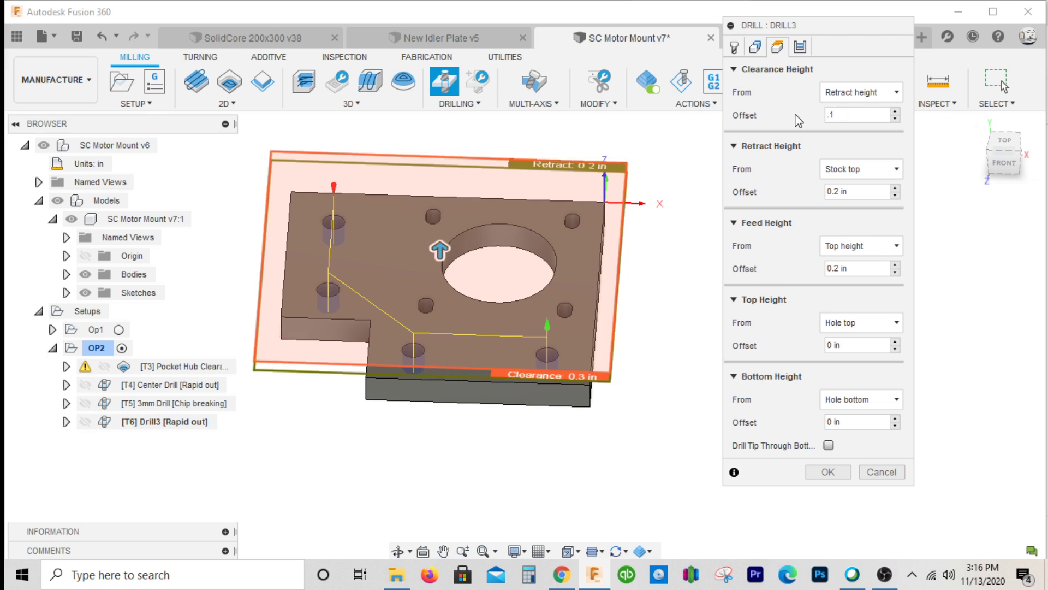
pyautogui.write('.1')
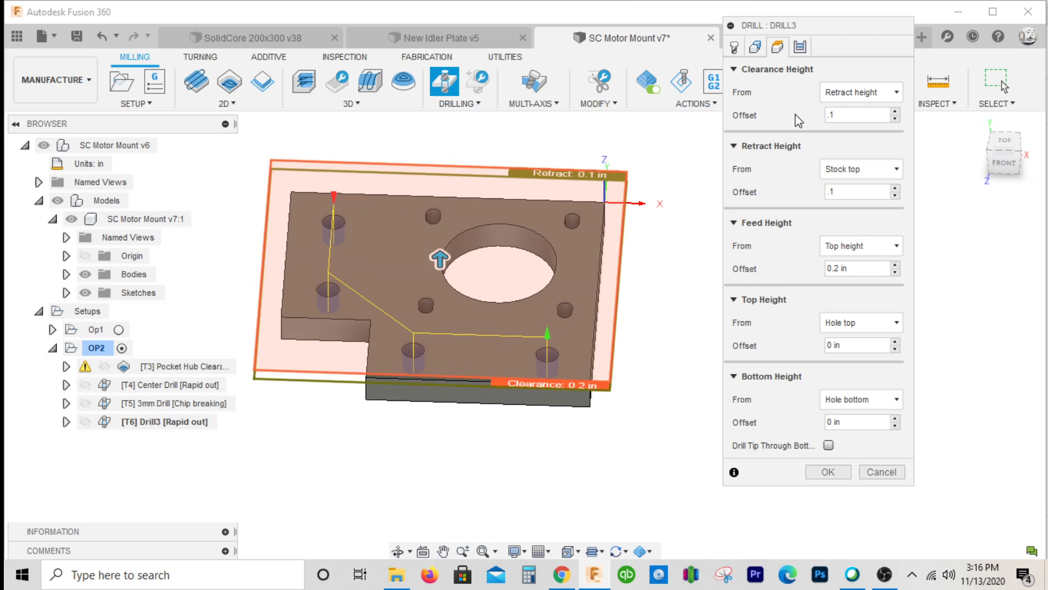
pyautogui.press('Tab')
pyautogui.write('.1')
pyautogui.press('Tab')
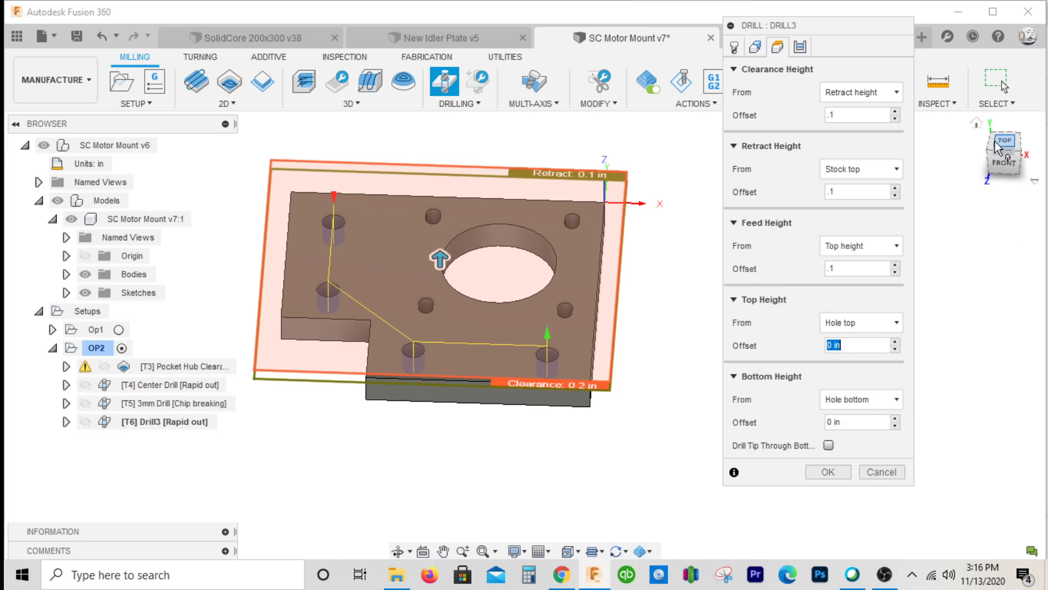
# - Enable drill tip through bottom for the holes, with a break-through depth of 0.02 in
pyautogui.click(1005, 167)
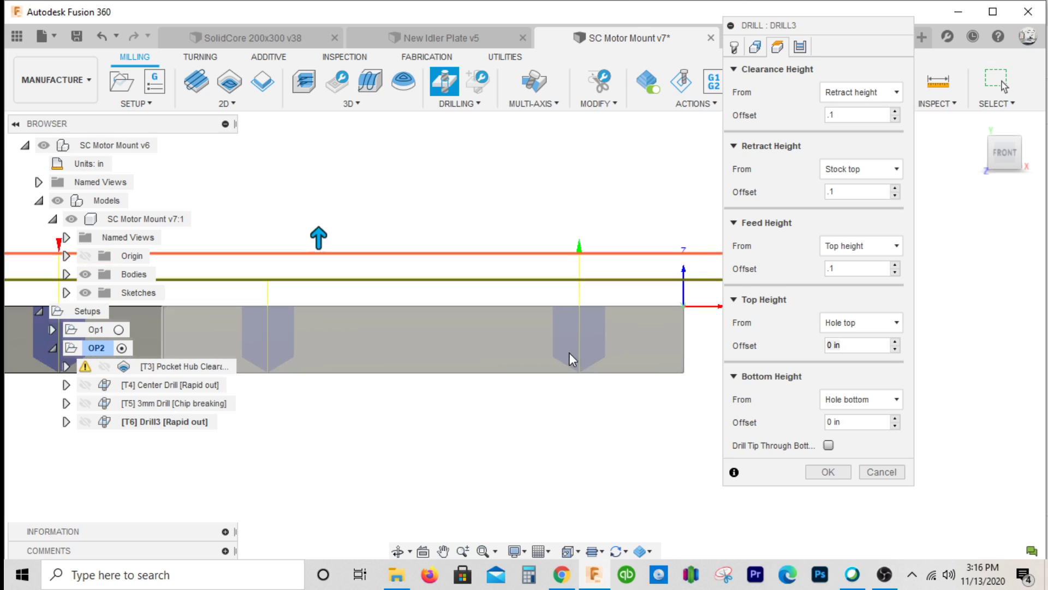
pyautogui.click(828, 444)
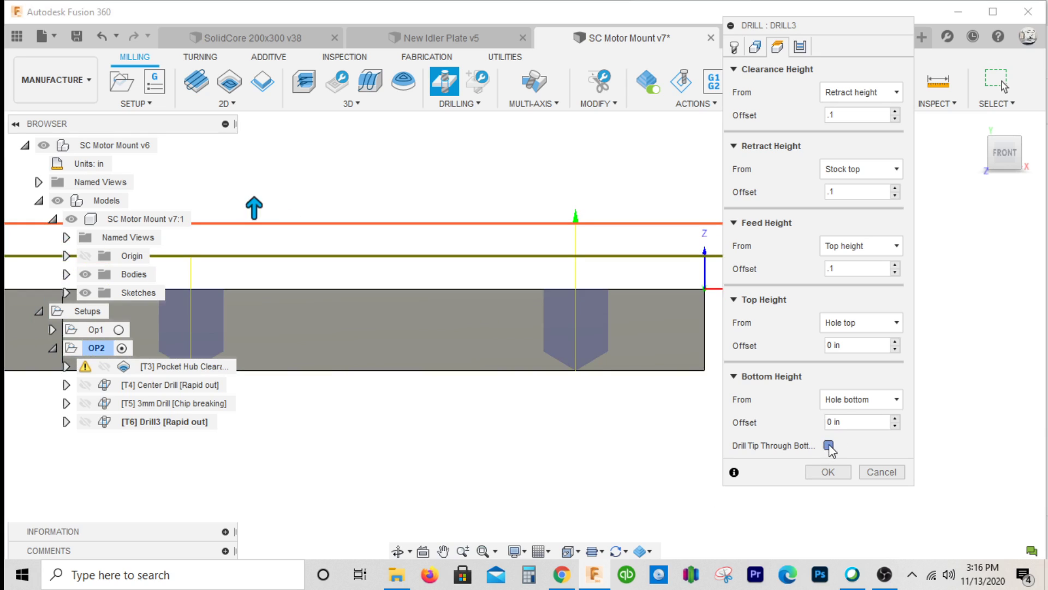
pyautogui.moveTo(829, 448)
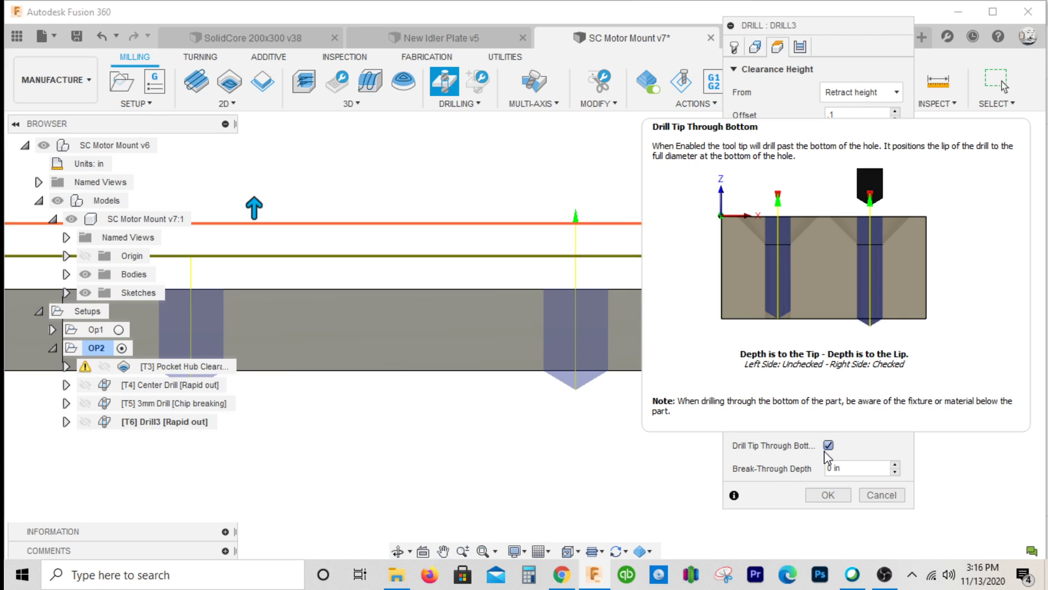
pyautogui.click(854, 469)
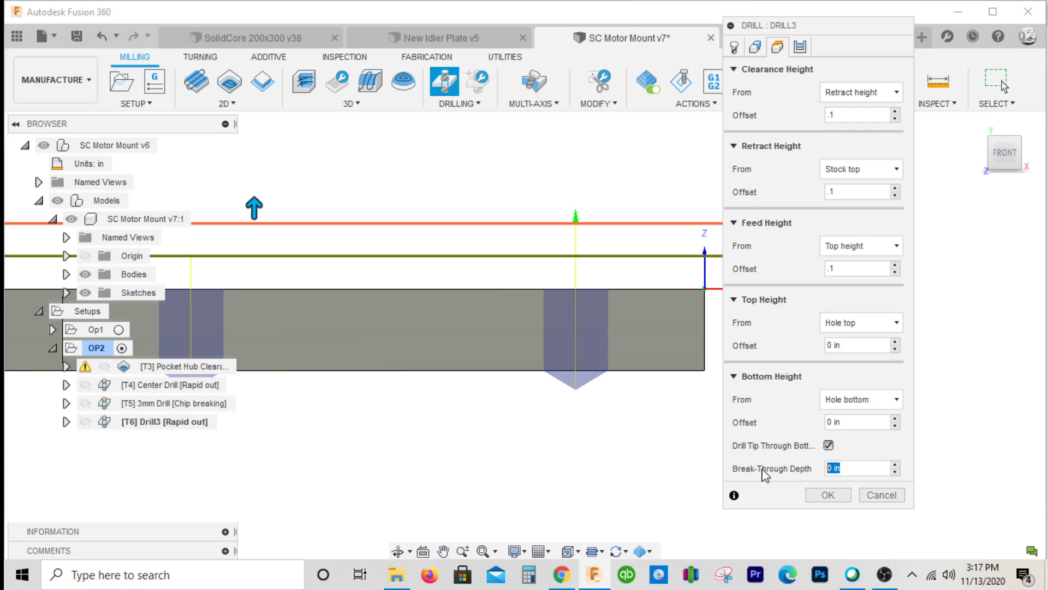
pyautogui.write('.02')
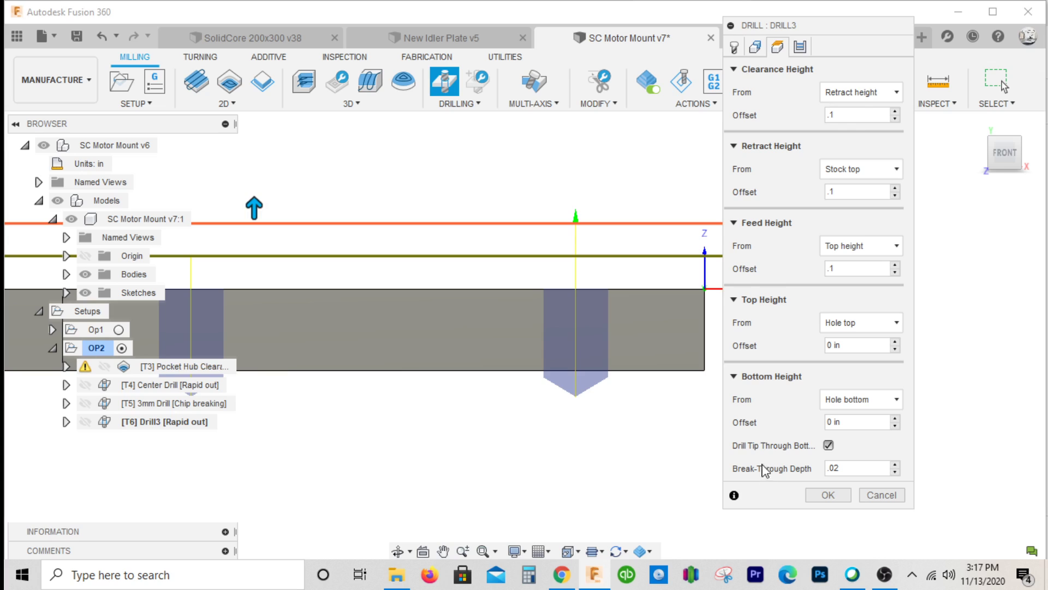
# - Set the drill cycle type to Chip breaking - partial retract and accept the operation
pyautogui.click(800, 47)
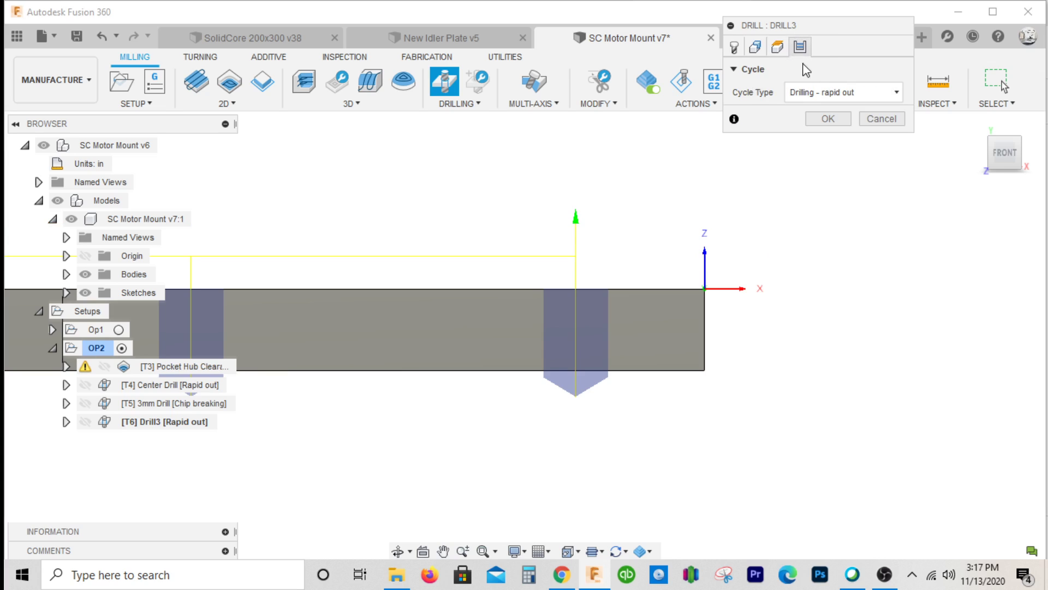
pyautogui.click(836, 93)
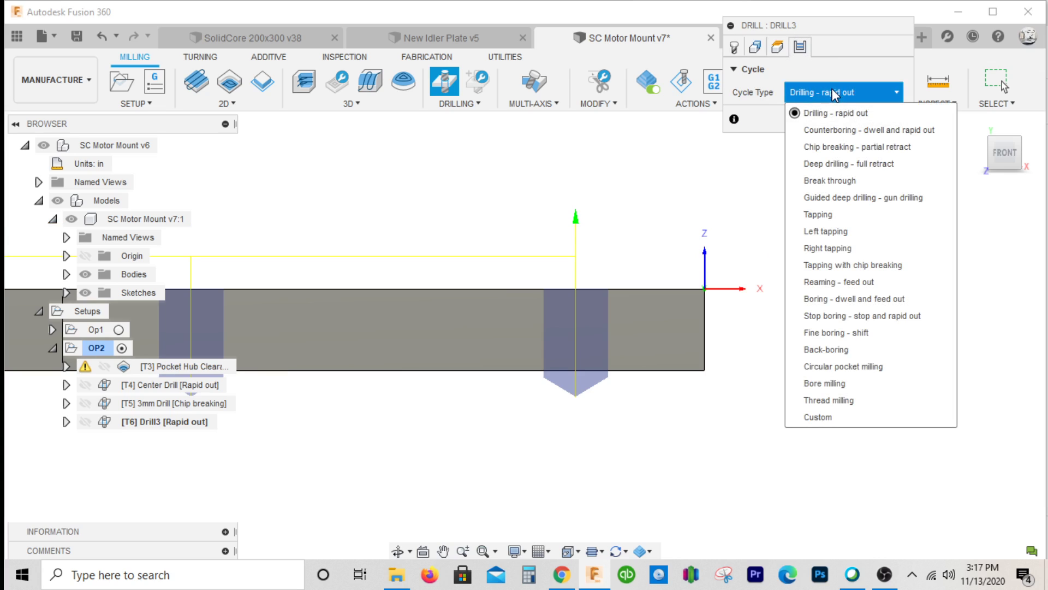
pyautogui.click(866, 155)
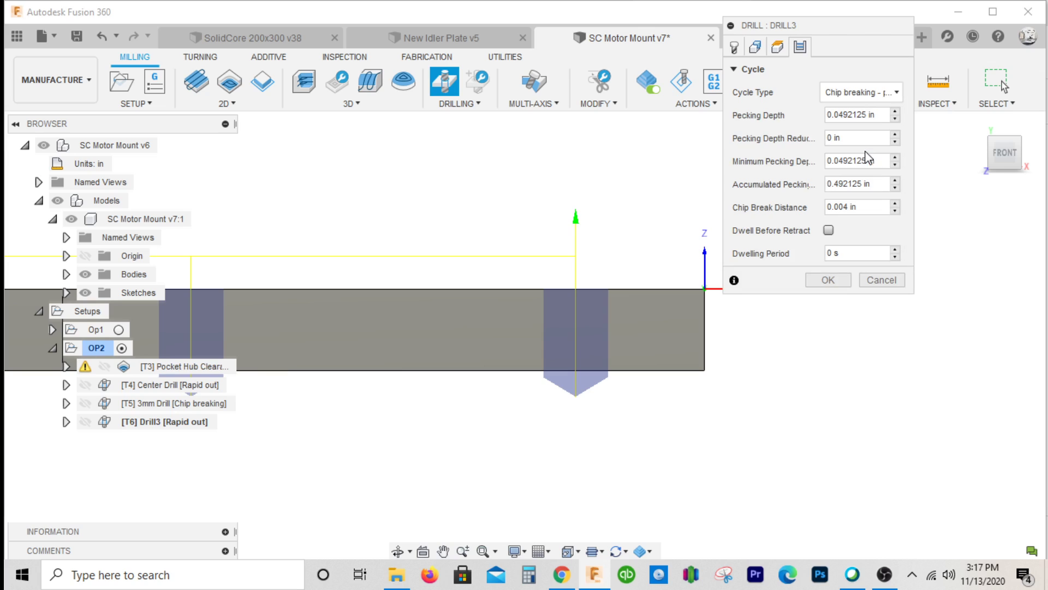
pyautogui.click(828, 280)
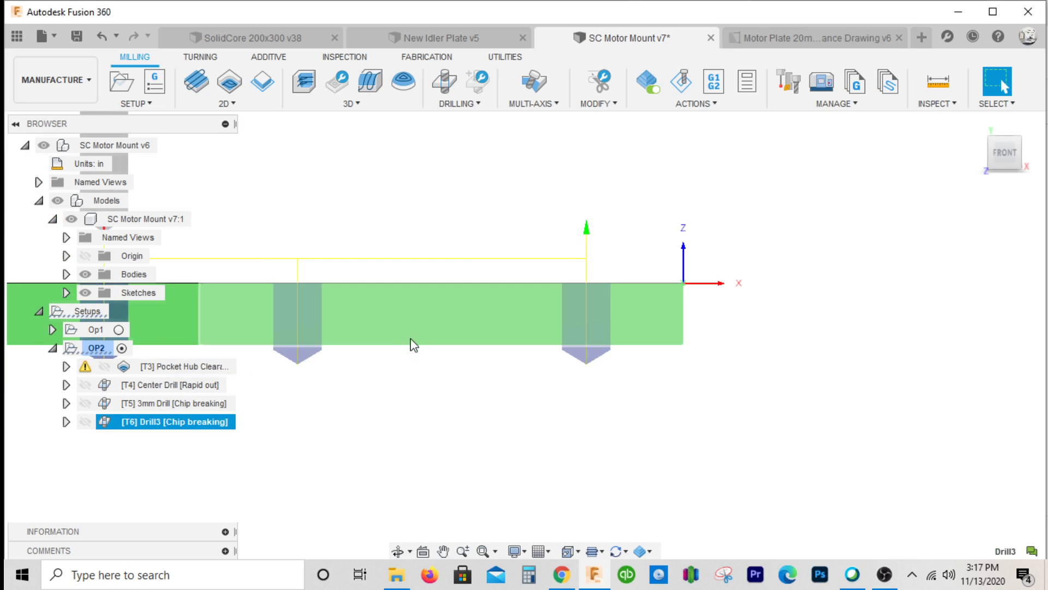
# - Rename the new OP2 drill operation as 5mm Drill
pyautogui.doubleClick(212, 422)
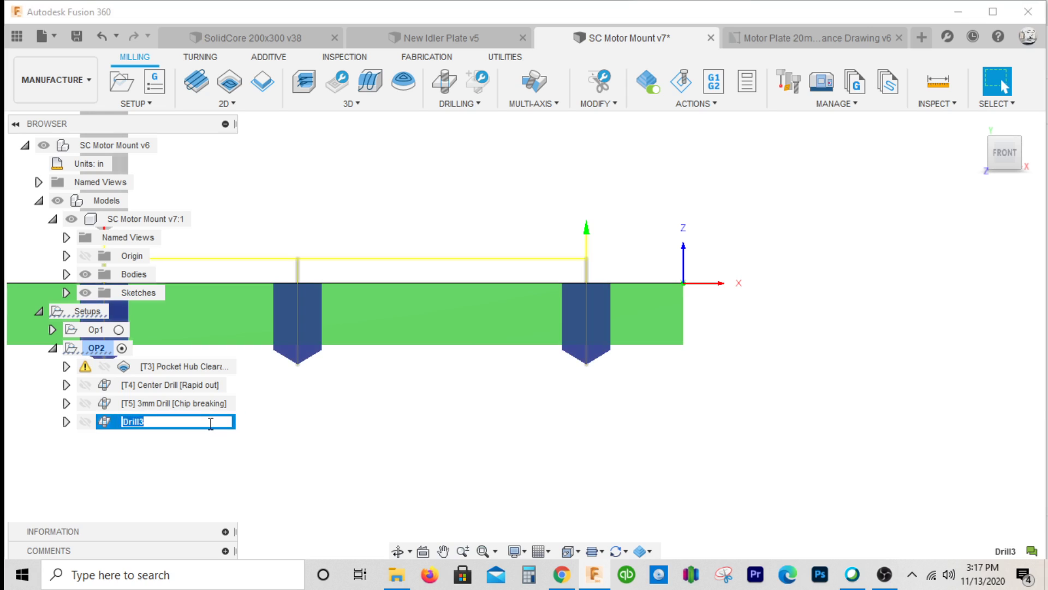
pyautogui.write('5mm')
pyautogui.press('Return')
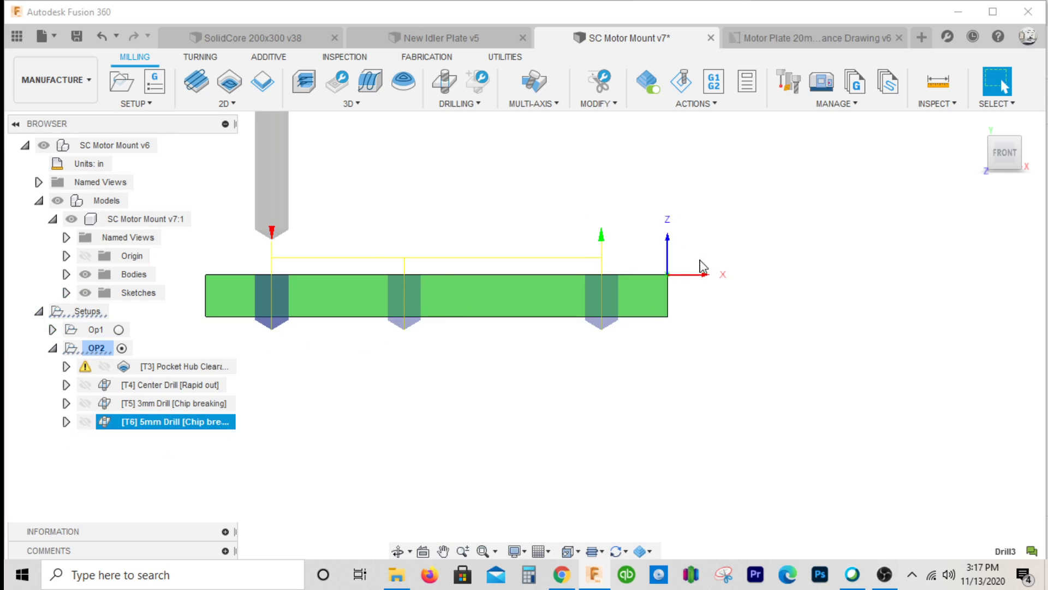
# - Examine the drilled holes from an angled view, closing in on the small holes around the large central opening
pyautogui.moveTo(1006, 152); pyautogui.dragTo(1001, 174)
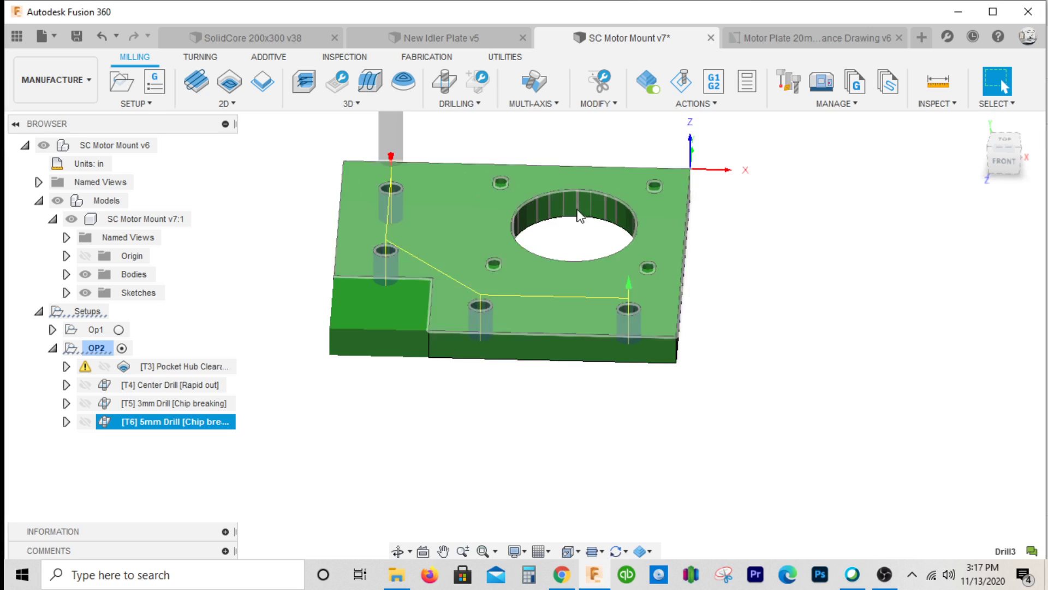
pyautogui.scroll(4, 482, 158)
pyautogui.scroll(1, 491, 164)
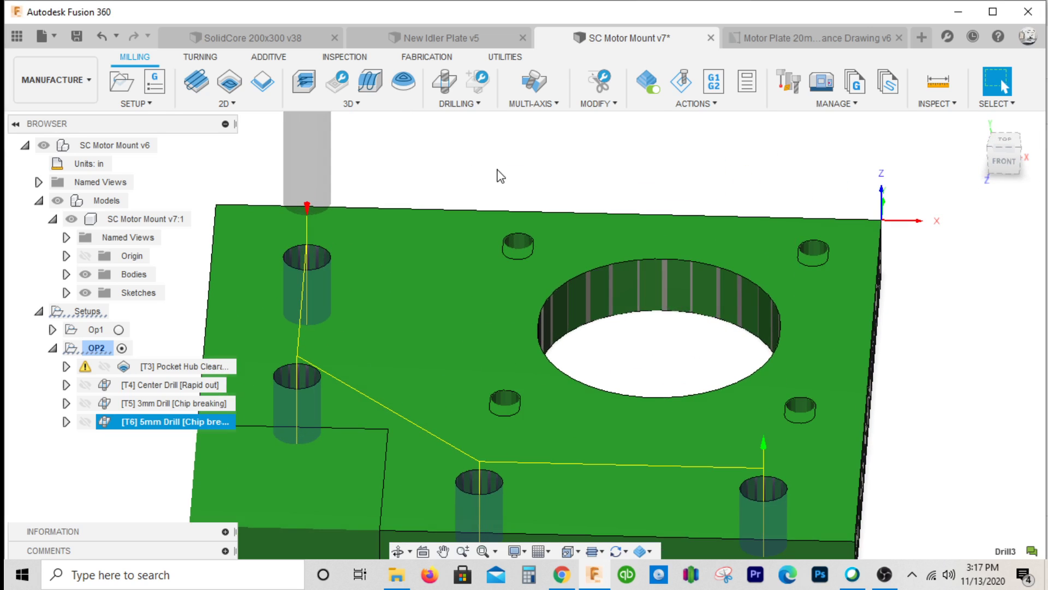
pyautogui.scroll(2, 793, 218)
pyautogui.scroll(-2, 794, 218)
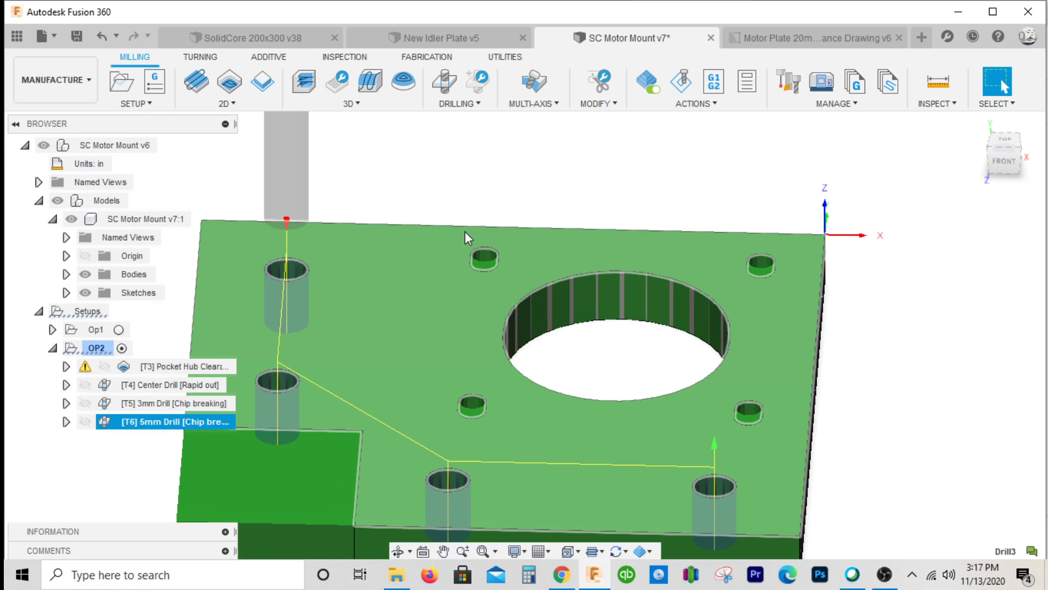
pyautogui.scroll(3, 507, 235)
pyautogui.scroll(-2, 479, 245)
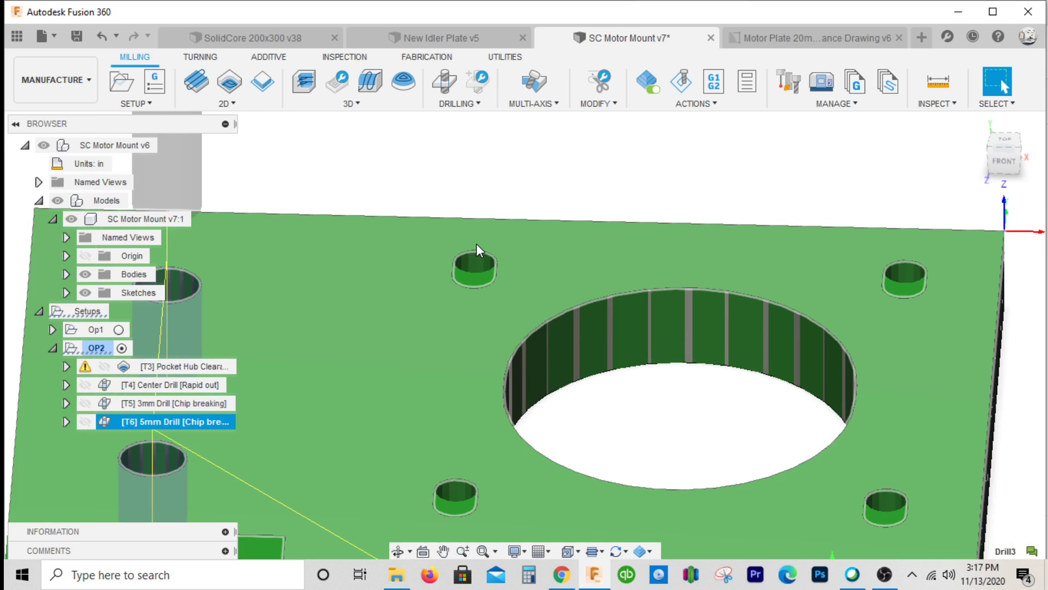
pyautogui.scroll(4, 476, 250)
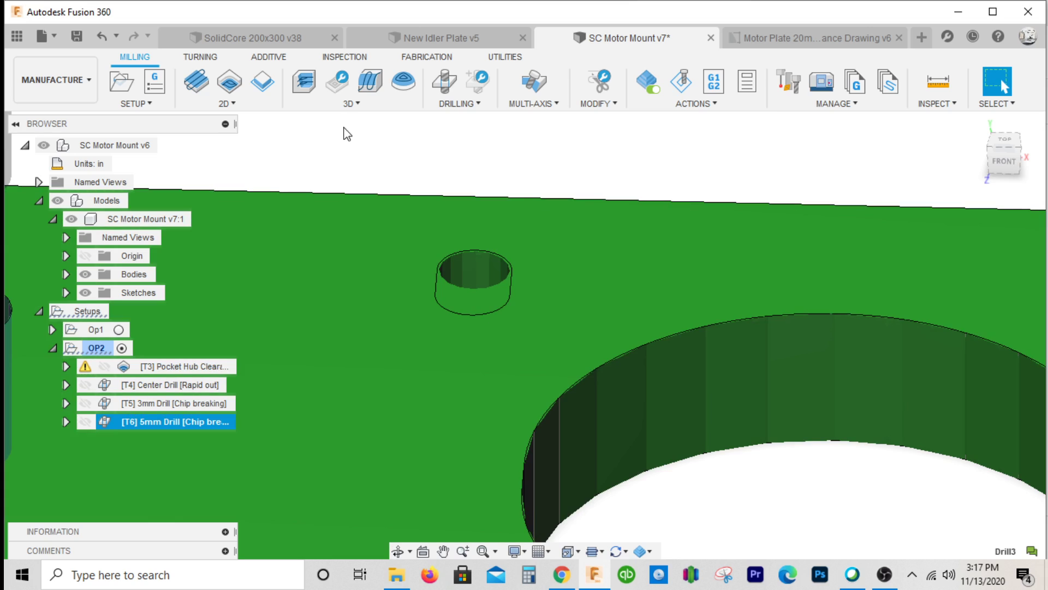
# - Start a 2D Pocket operation in OP2 and look through the local Library for a suitable small end mill
pyautogui.click(251, 105)
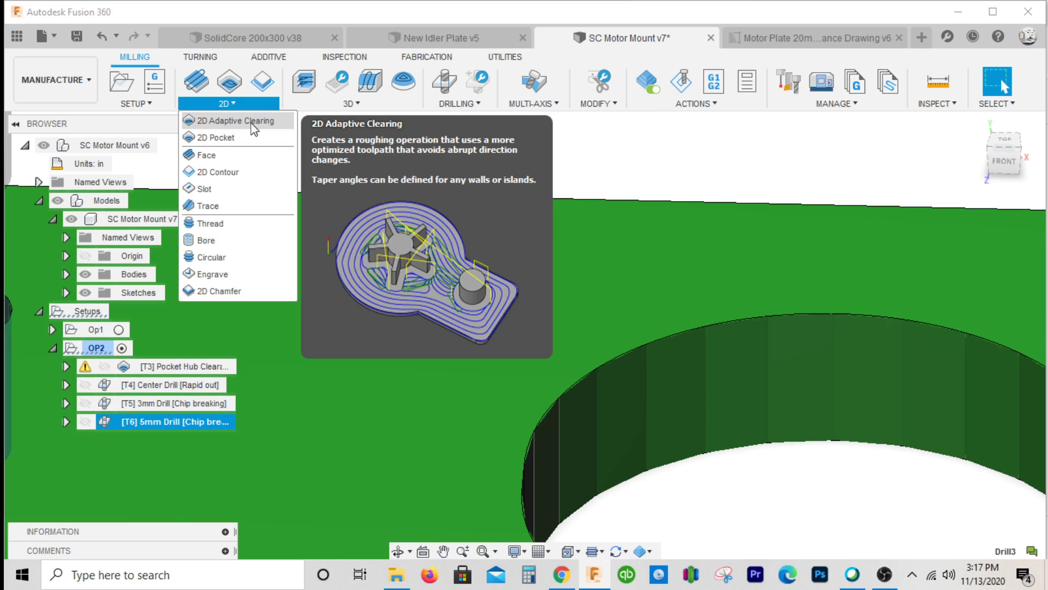
pyautogui.click(243, 138)
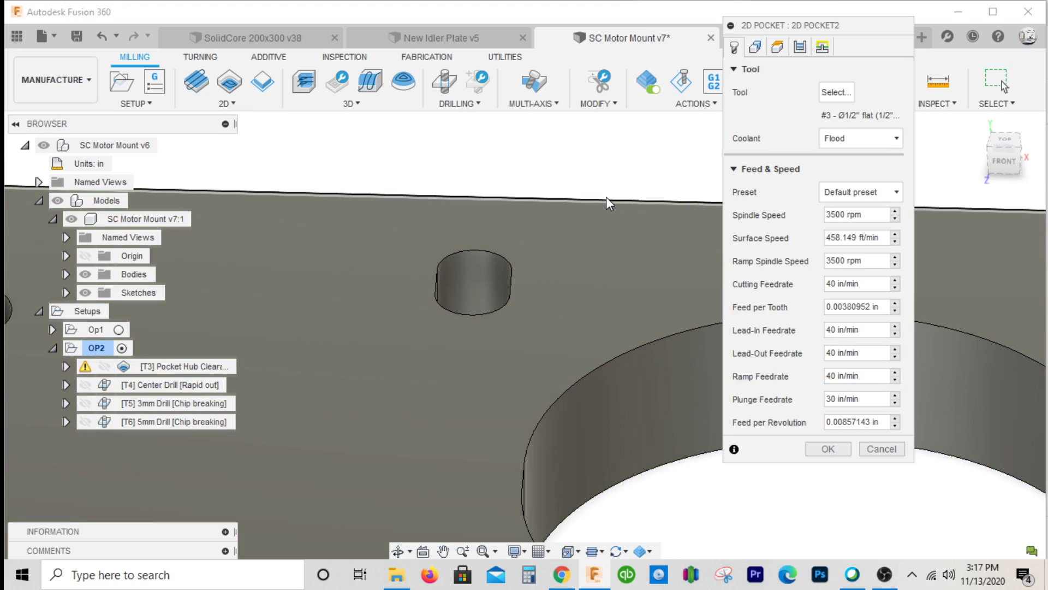
pyautogui.click(832, 104)
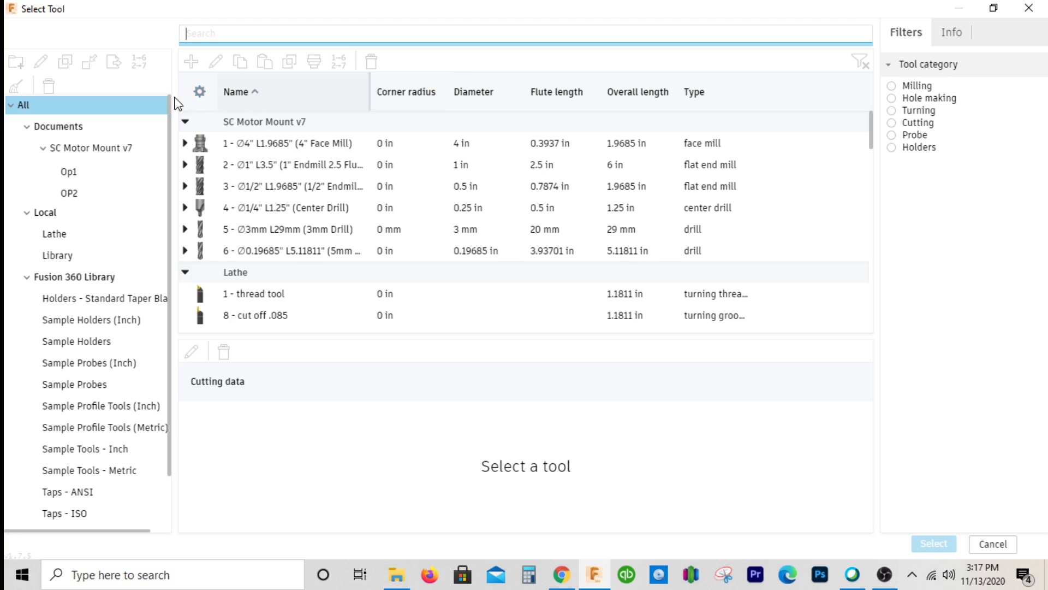
pyautogui.click(113, 256)
pyautogui.scroll(-1, 515, 230)
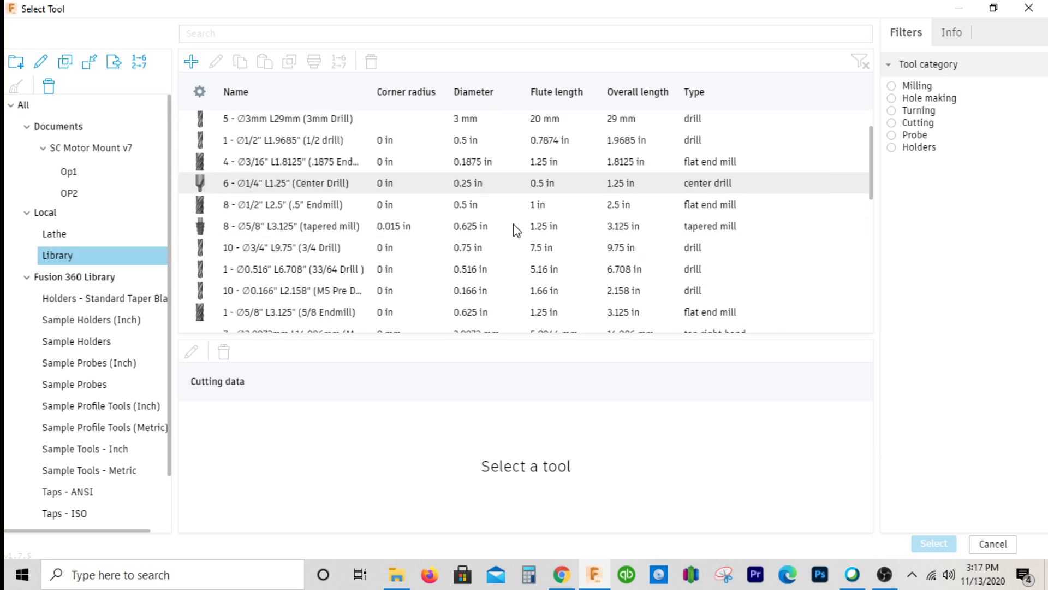
pyautogui.scroll(-3, 516, 229)
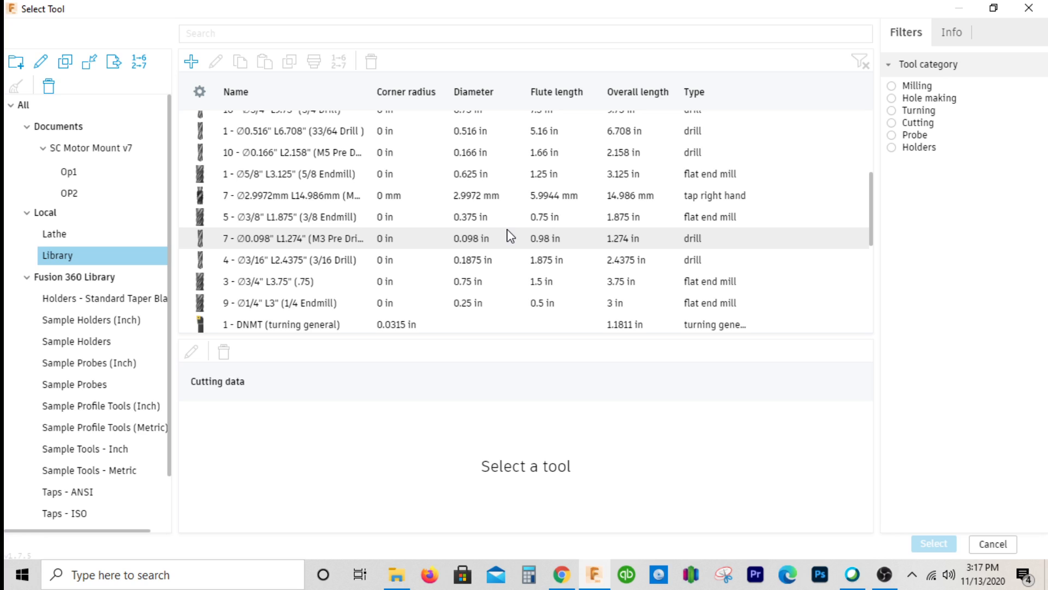
pyautogui.scroll(-5, 510, 236)
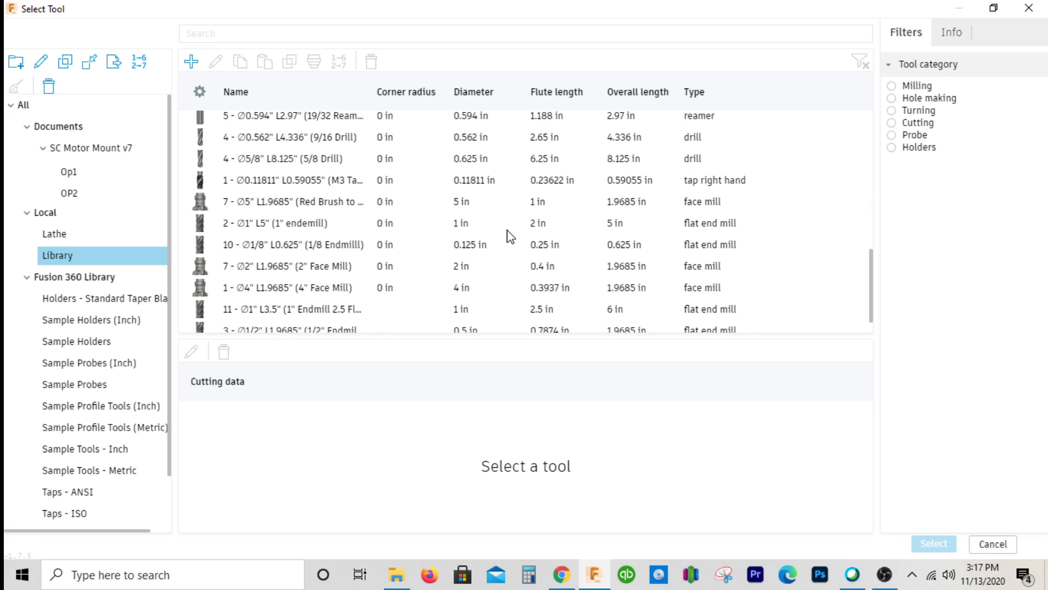
pyautogui.scroll(-1, 510, 237)
pyautogui.scroll(10, 511, 238)
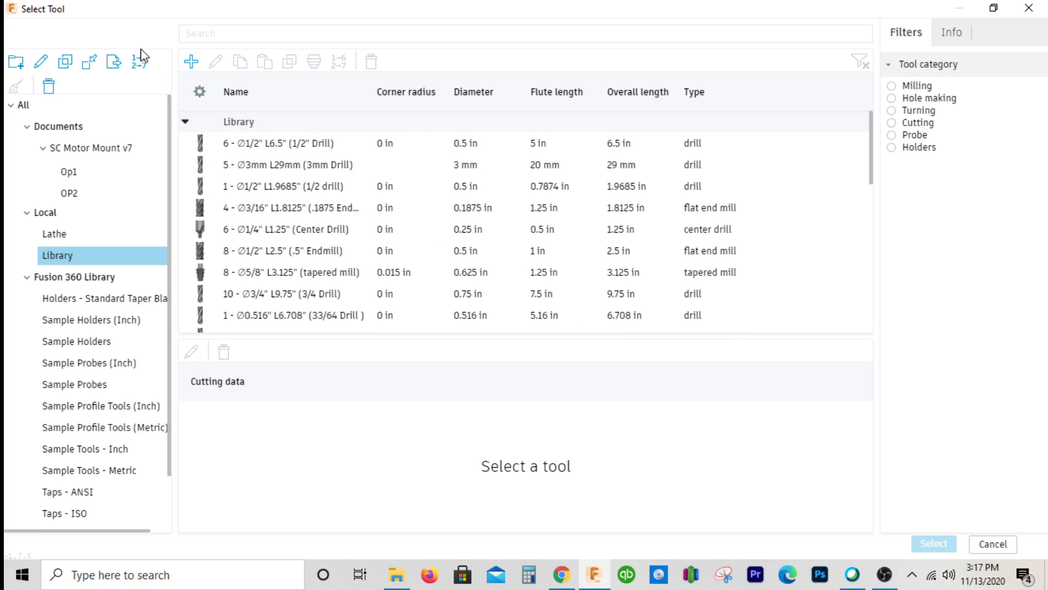
# - Create a new flat end mill in the local Library with the description 3mm Endmill
pyautogui.click(191, 63)
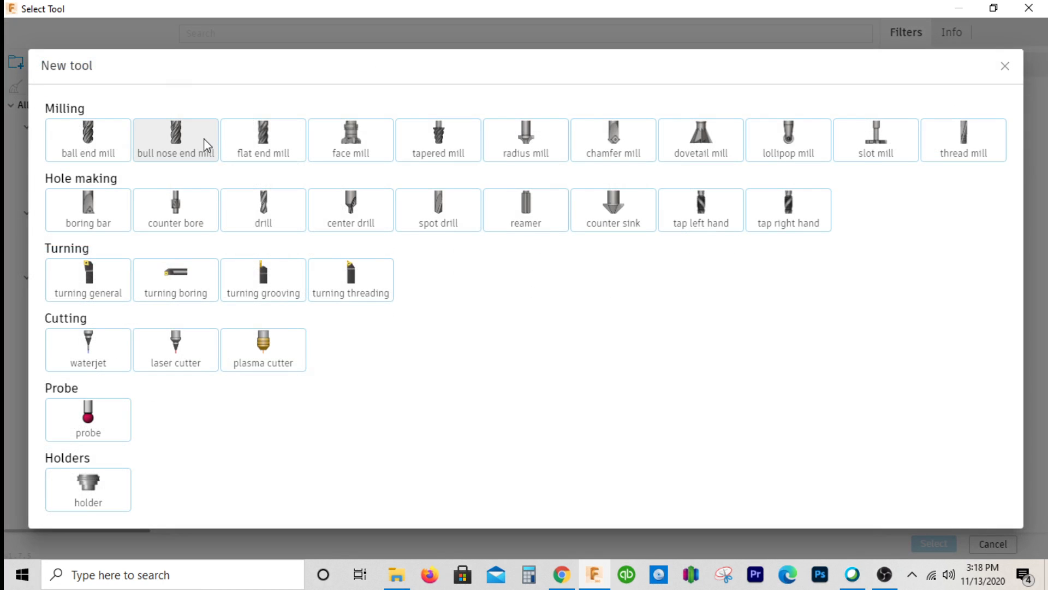
pyautogui.click(278, 142)
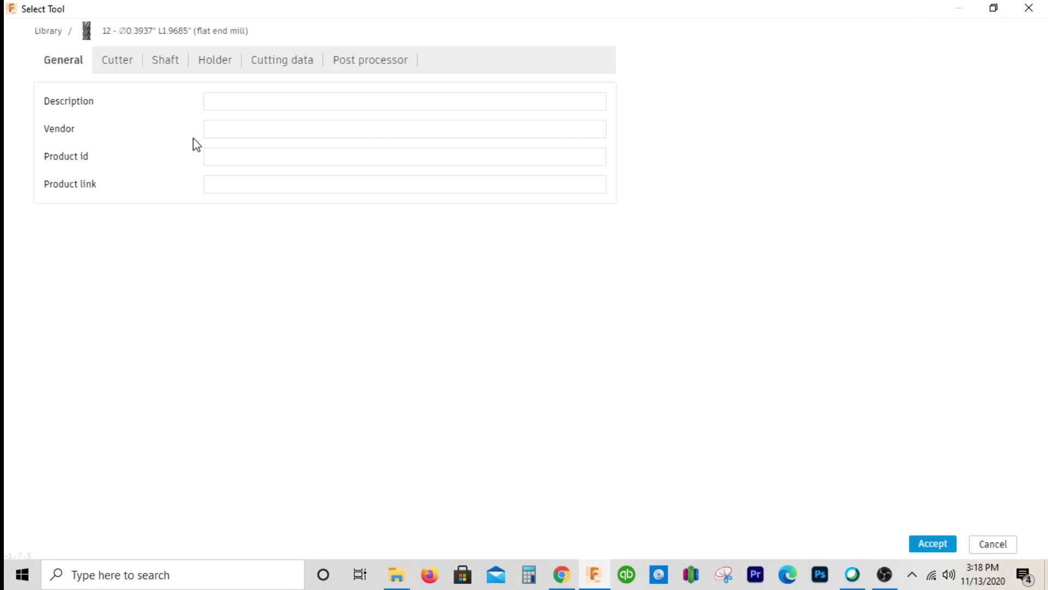
pyautogui.click(225, 99)
pyautogui.write('3')
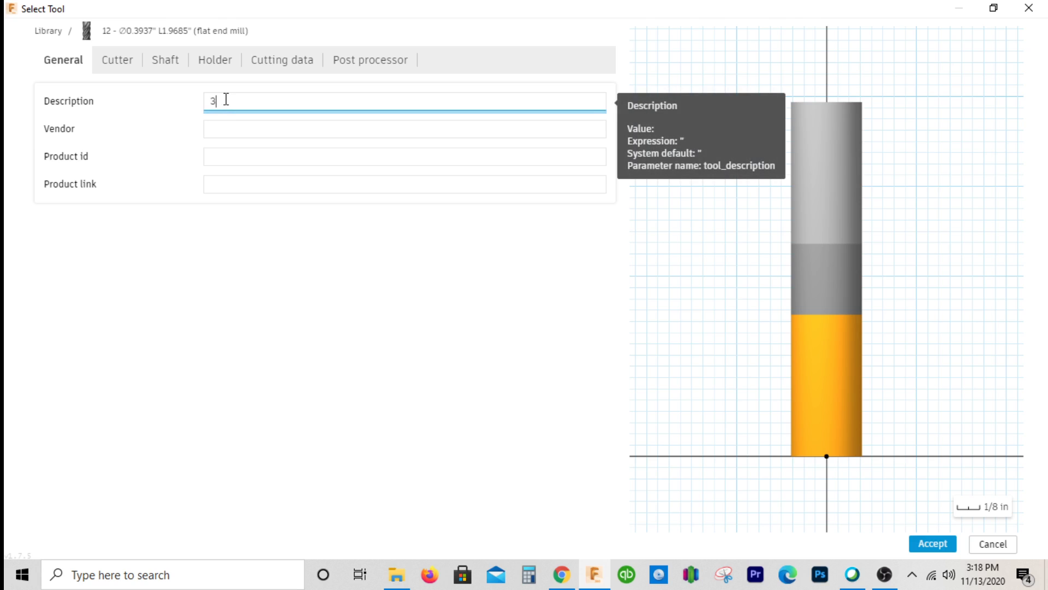
pyautogui.write('mm Endmill')
# - Set the new end mill's diameter to 3 mm while keeping inches as its unit
pyautogui.click(128, 60)
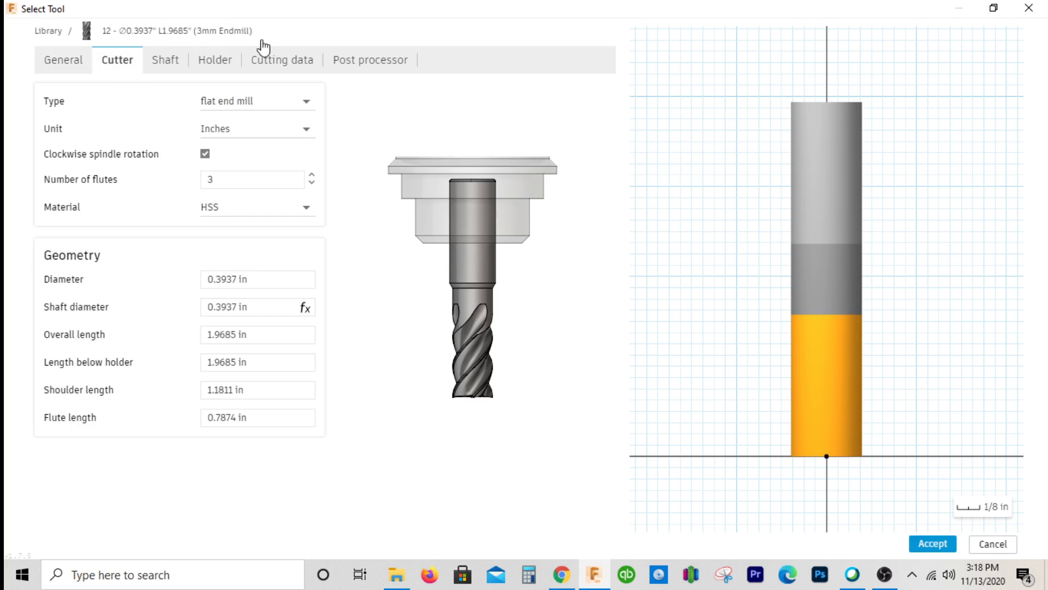
pyautogui.click(222, 131)
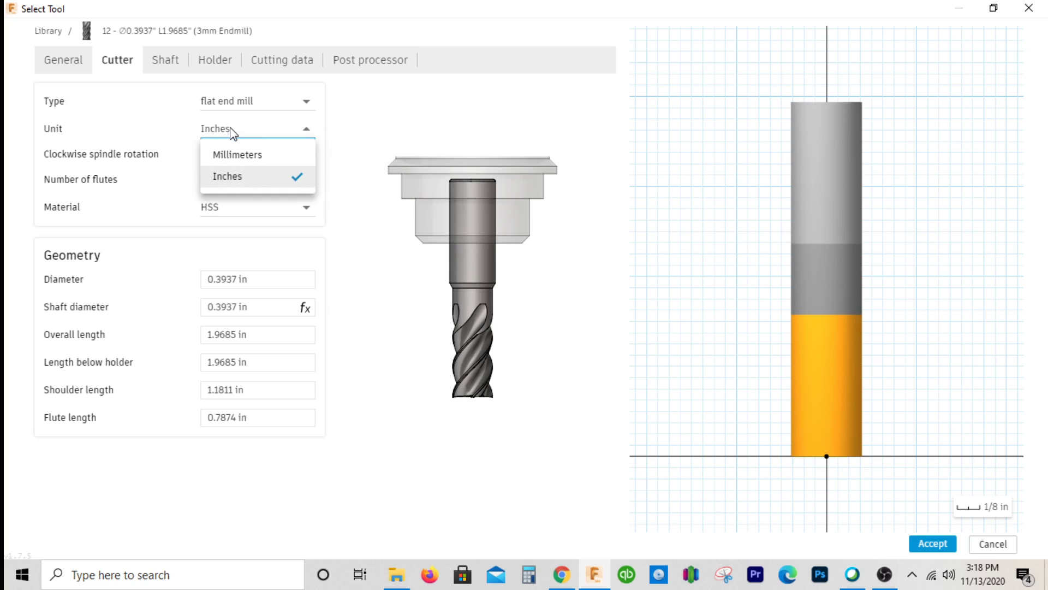
pyautogui.click(173, 156)
pyautogui.click(257, 279)
pyautogui.moveTo(257, 279); pyautogui.dragTo(148, 265)
pyautogui.write('3mm')
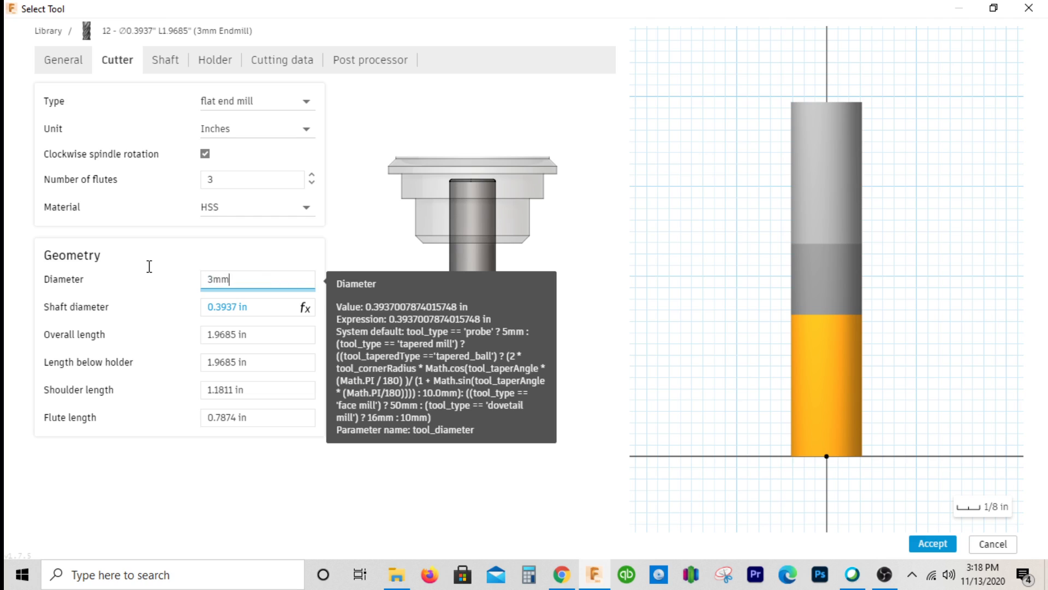
pyautogui.press('Tab')
pyautogui.press('Tab')
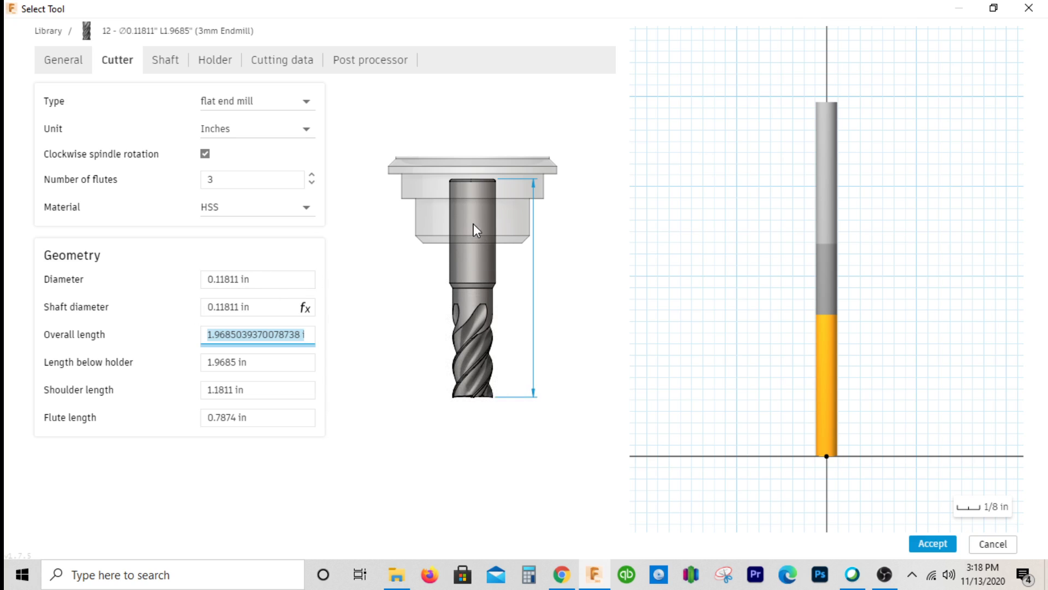
# - Set the 3mm Endmill's spindle speed and ramp spindle speed to 3500 rpm in its cutting data
pyautogui.click(293, 61)
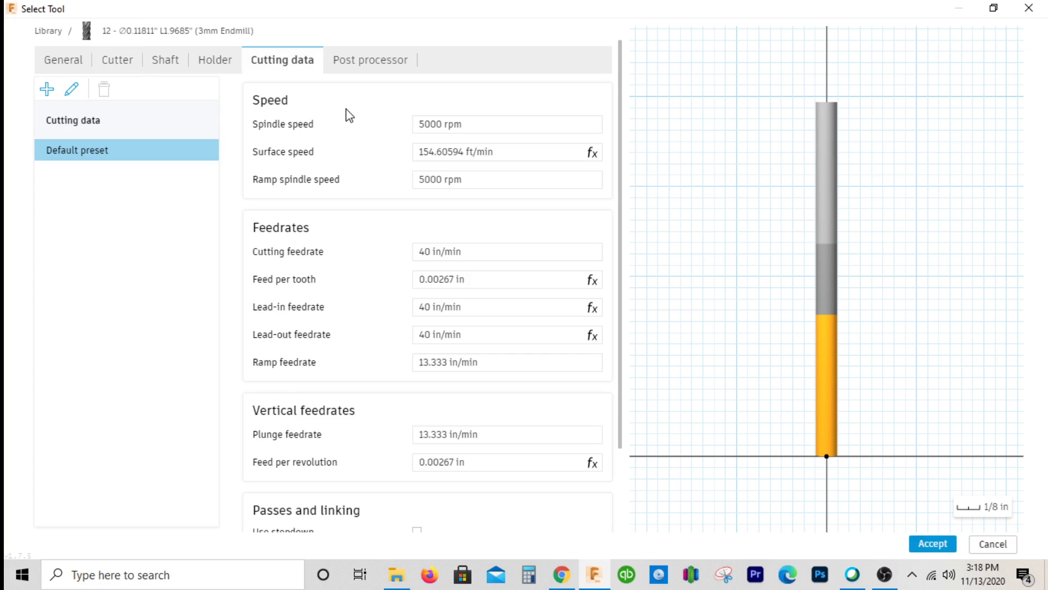
pyautogui.click(494, 128)
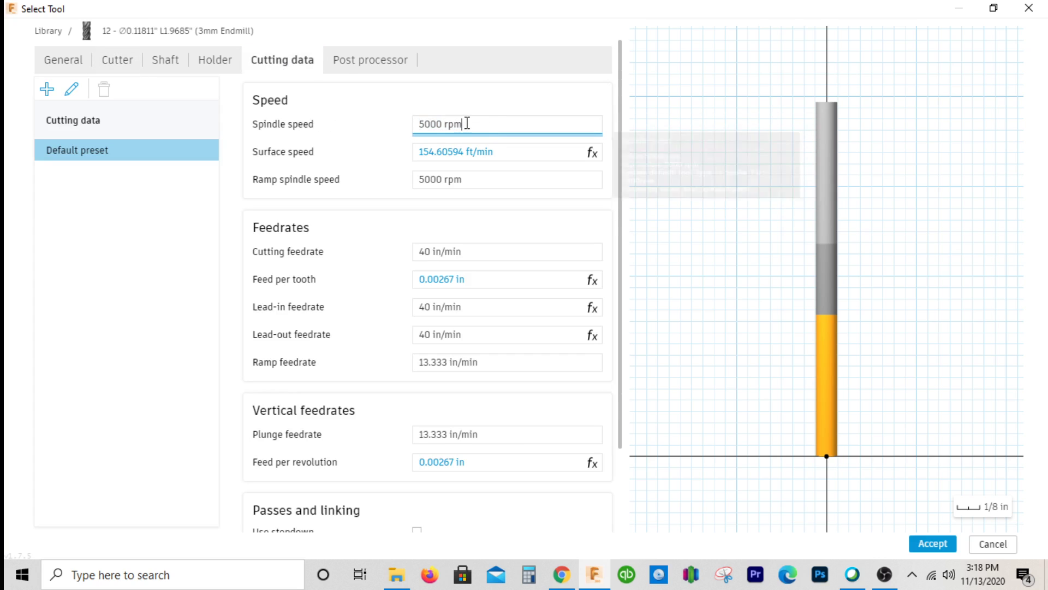
pyautogui.write('3500')
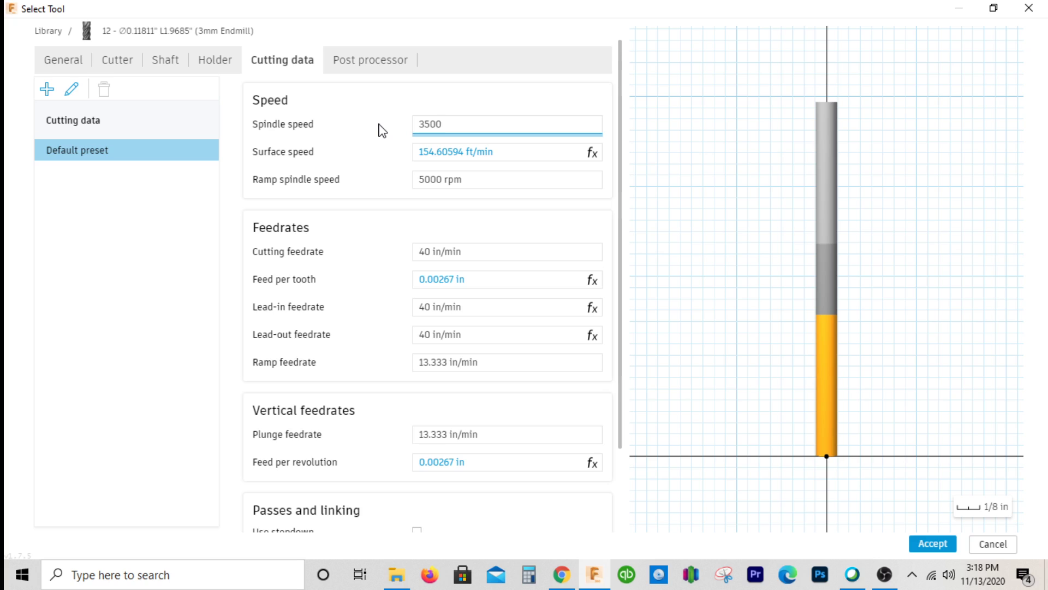
pyautogui.press('Tab')
pyautogui.press('Tab')
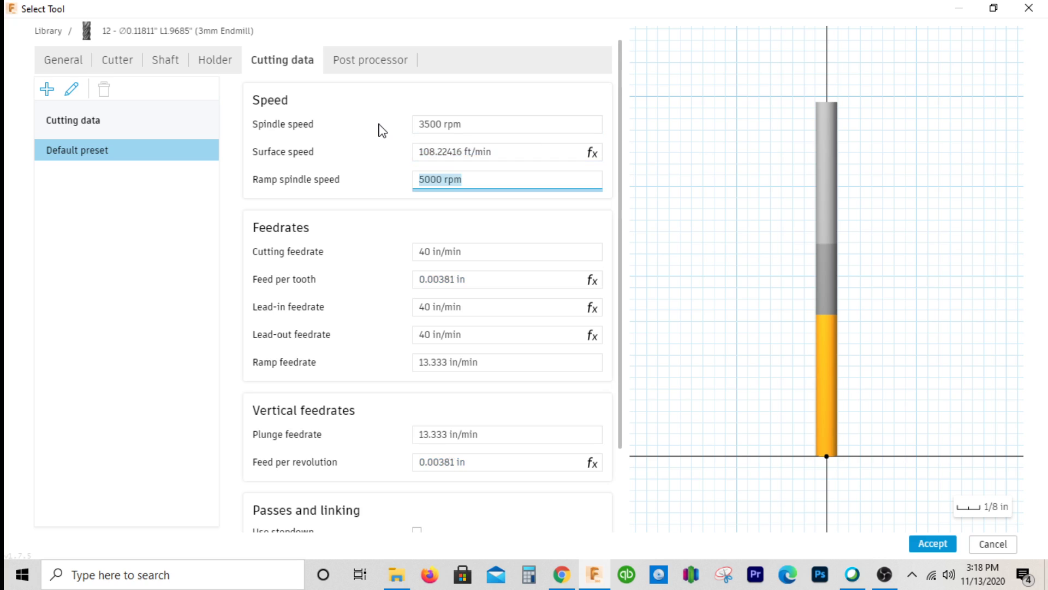
pyautogui.write('3500')
pyautogui.press('Tab')
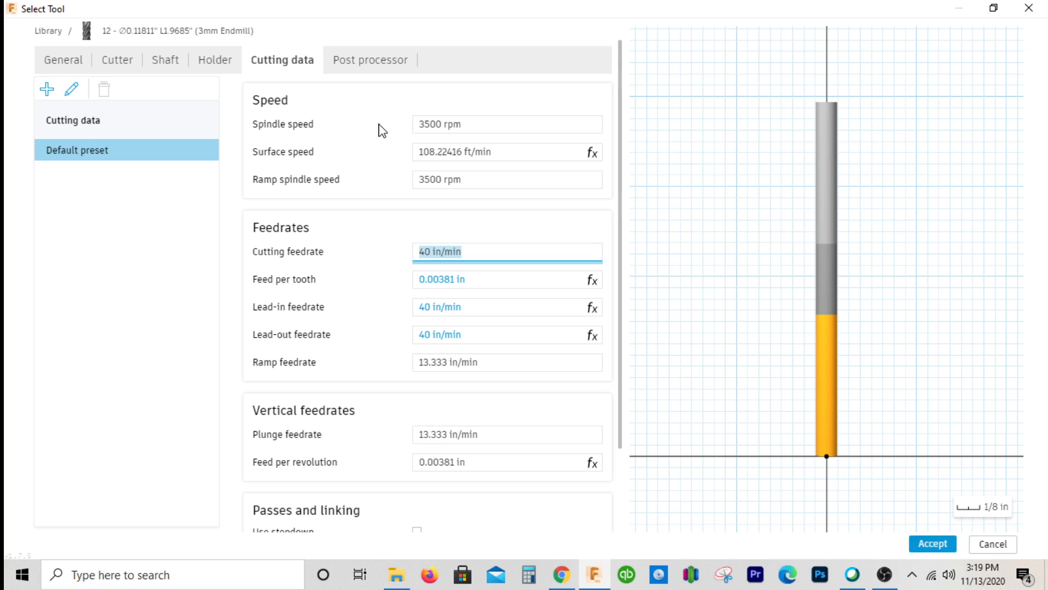
# - Set the end mill's cutting, lead-in, lead-out and ramp feedrates to 10 in/min
pyautogui.press('Tab')
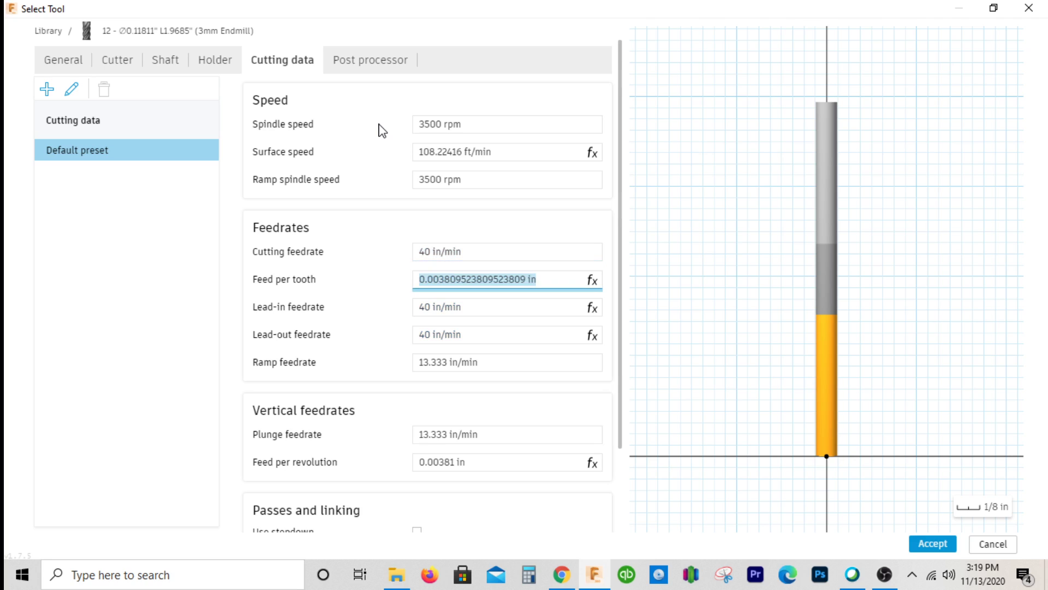
pyautogui.click(423, 251)
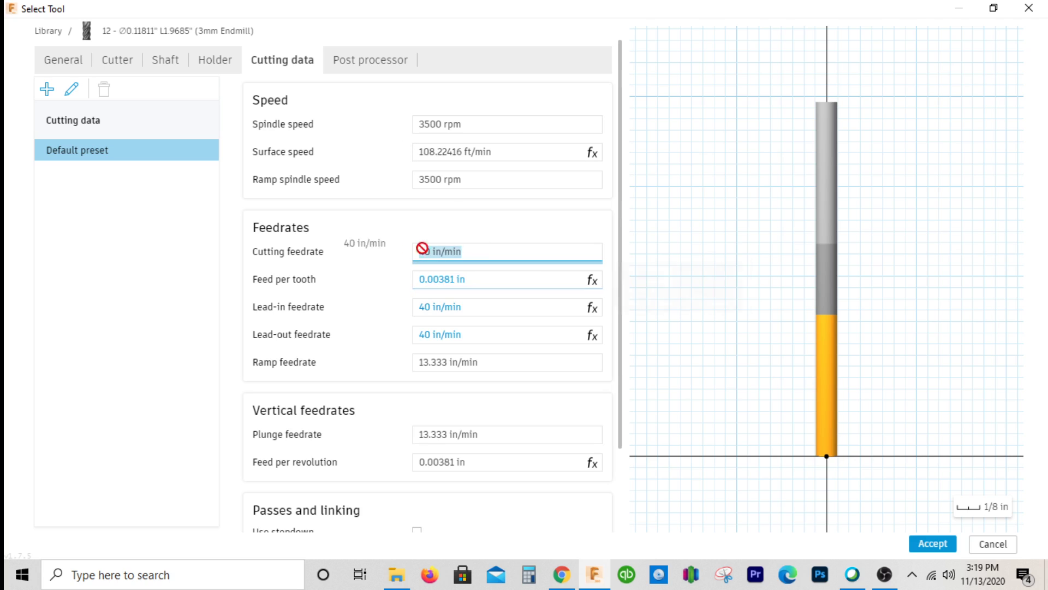
pyautogui.write('10')
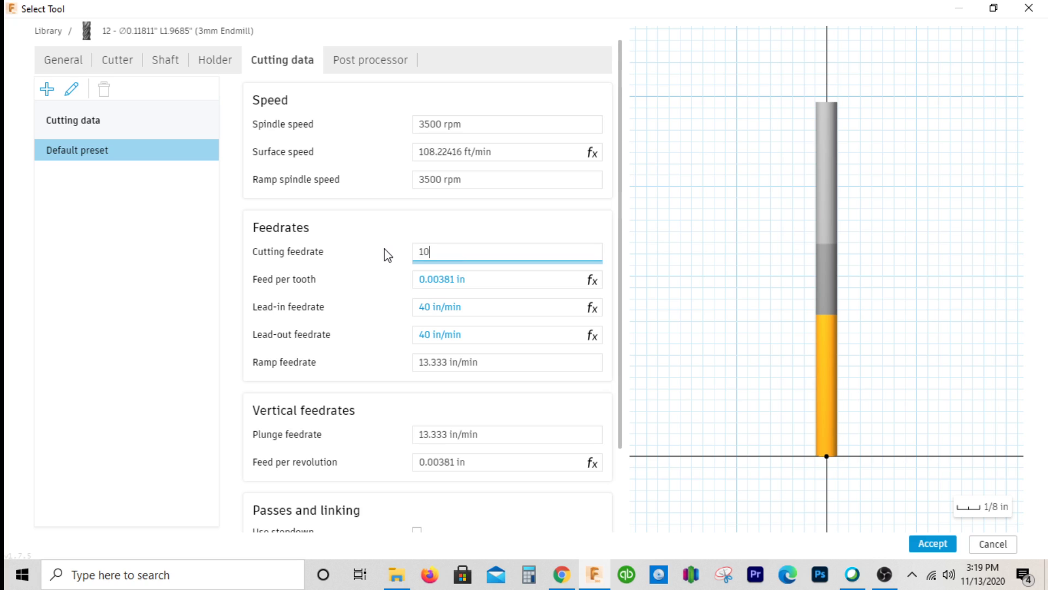
pyautogui.press('Tab')
pyautogui.press('Tab')
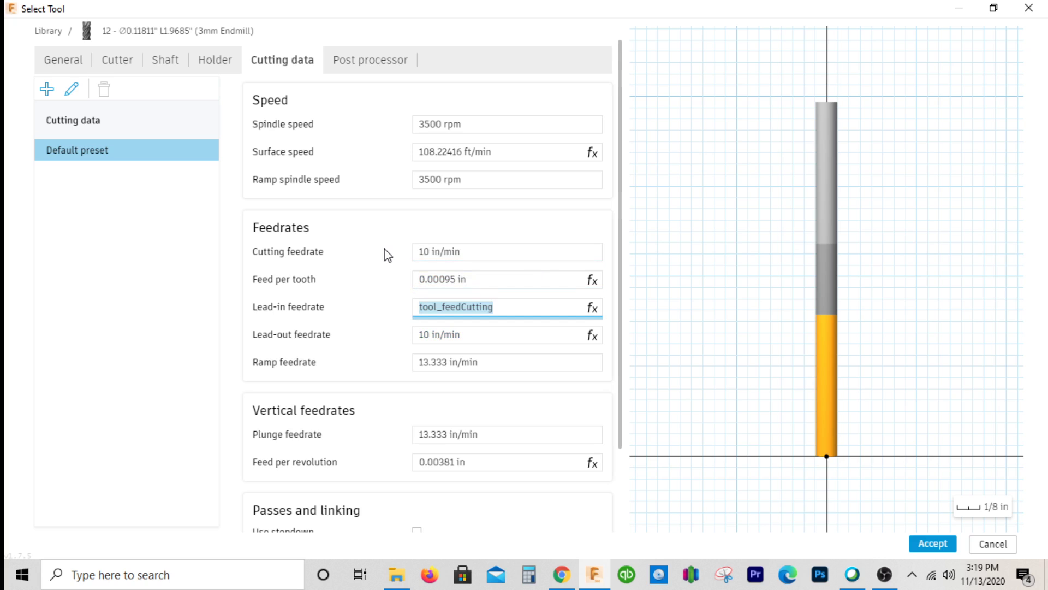
pyautogui.write('10')
pyautogui.press('Tab')
pyautogui.write('10')
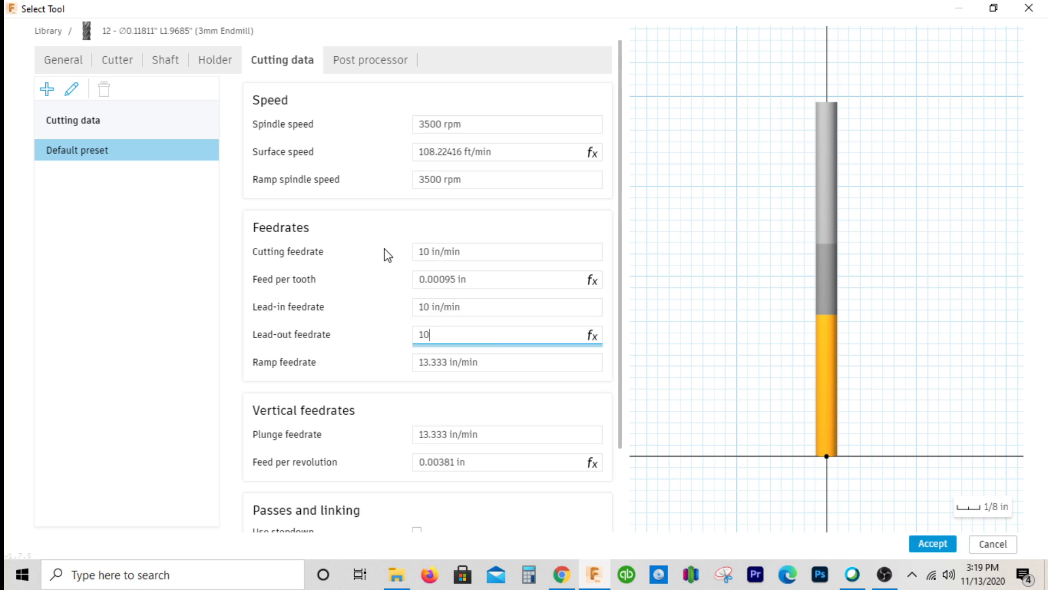
pyautogui.press('Tab')
pyautogui.write('1')
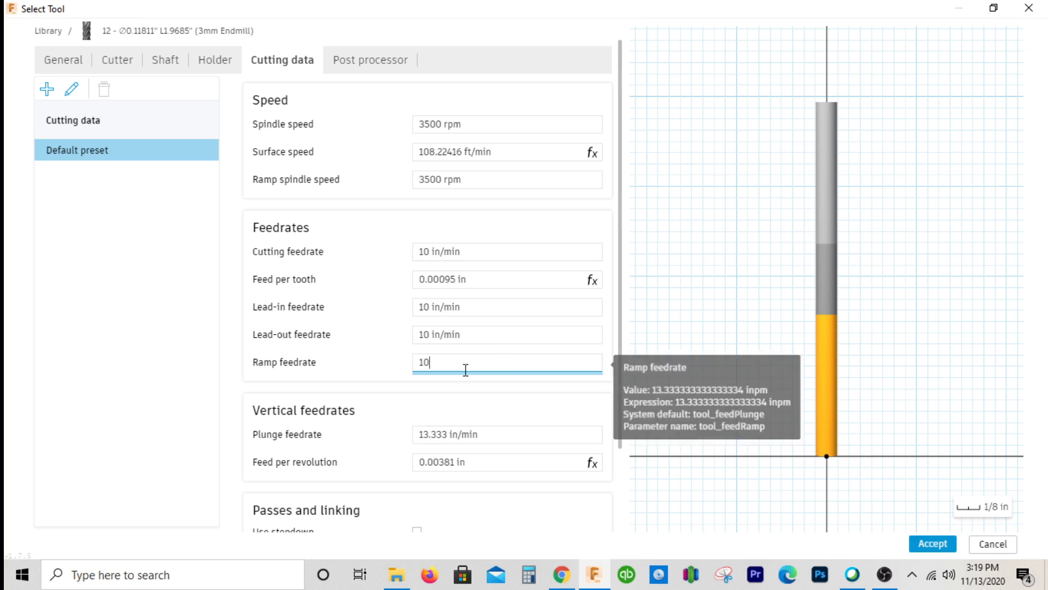
# - Set the end mill's plunge feedrate to 20 in/min
pyautogui.click(402, 433)
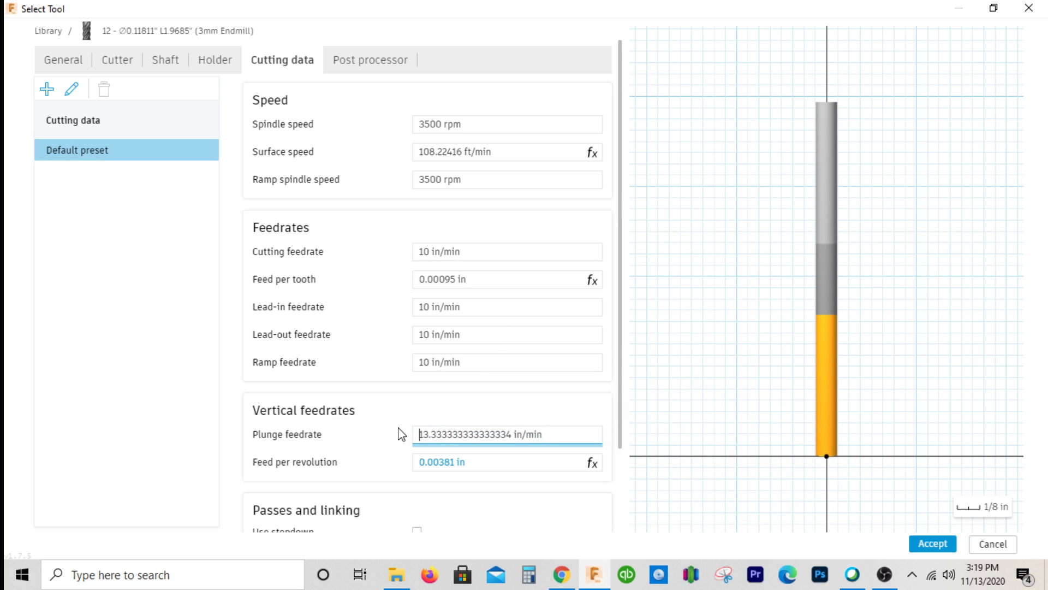
pyautogui.moveTo(545, 434); pyautogui.dragTo(340, 438)
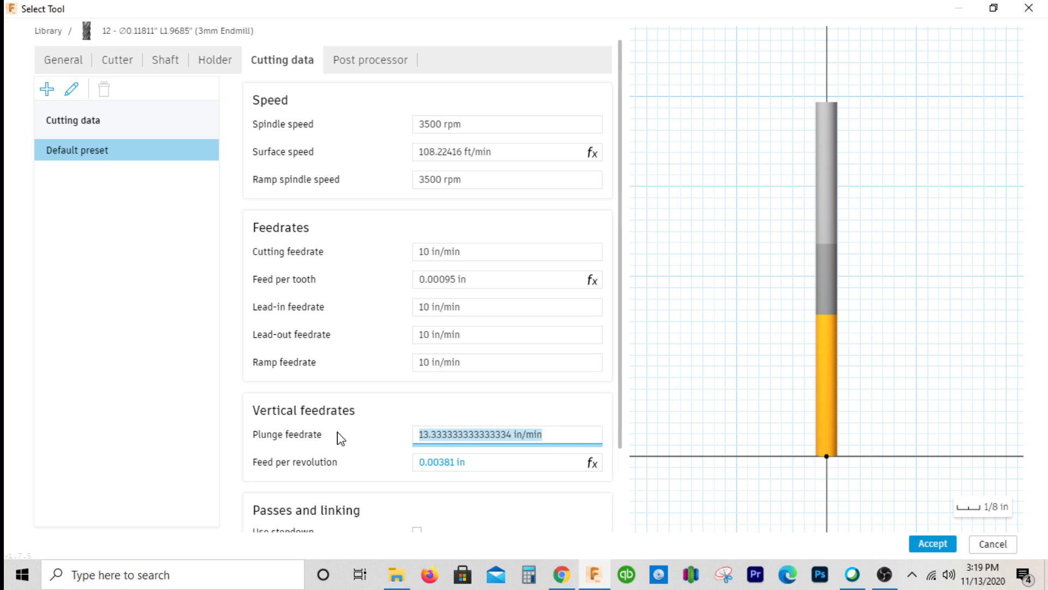
pyautogui.write('20')
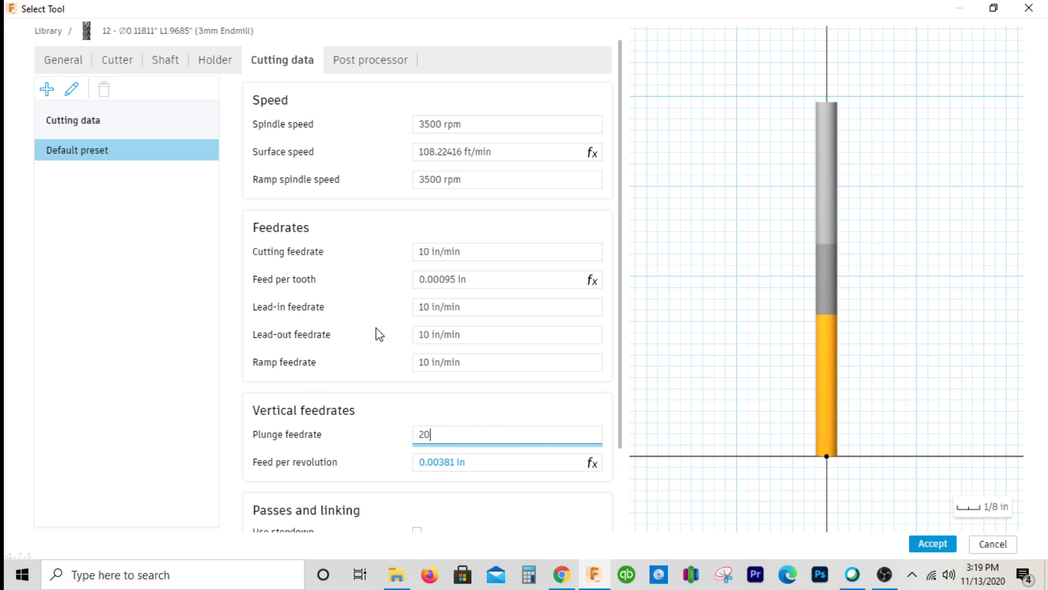
pyautogui.press('Tab')
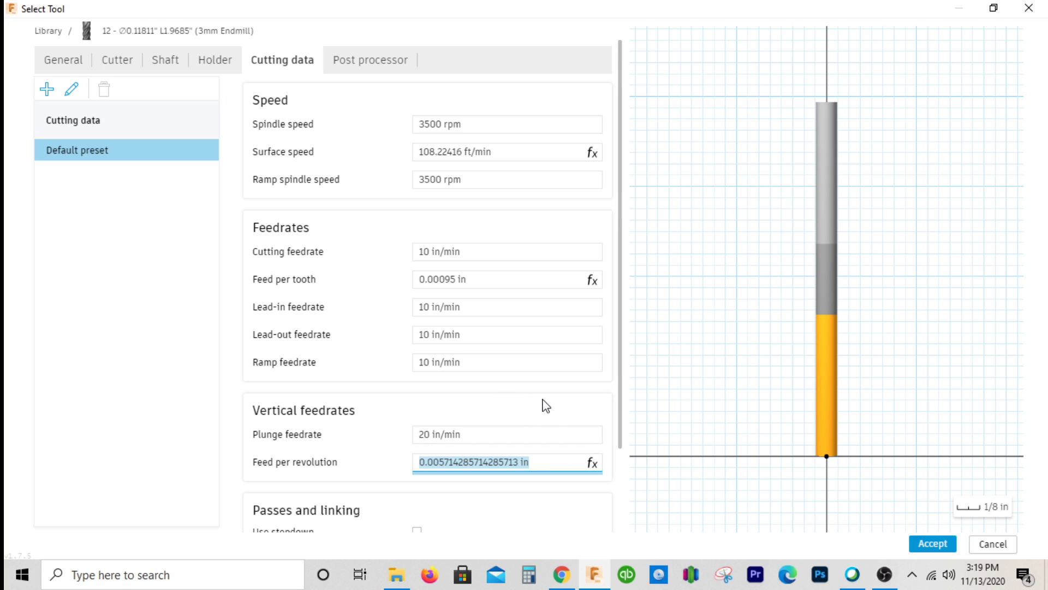
pyautogui.scroll(-2, 542, 404)
# - Assign tool number 7 to the 3mm Endmill for post-processing and save the new tool
pyautogui.click(367, 62)
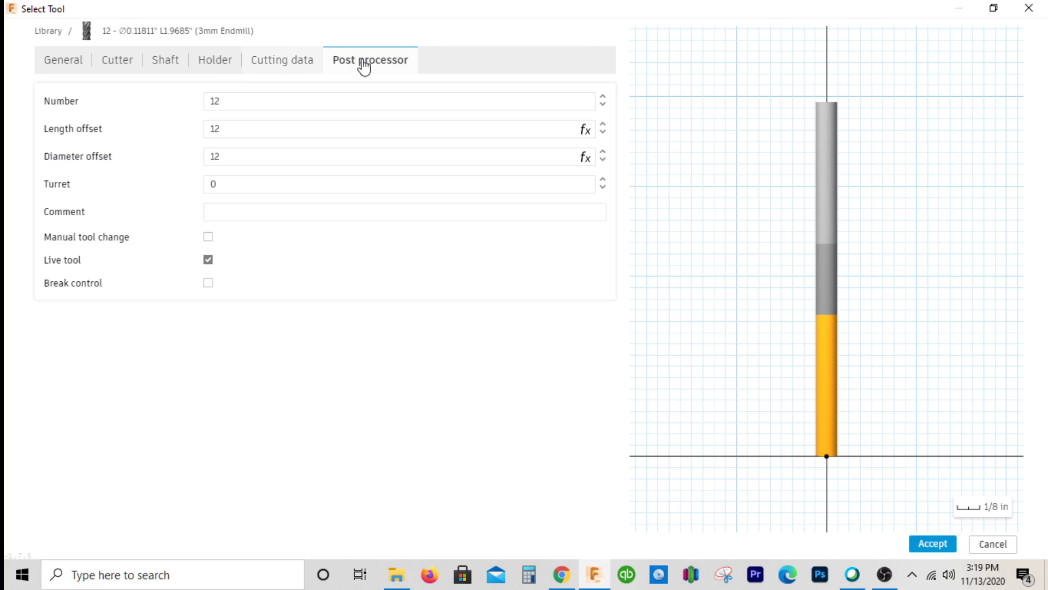
pyautogui.click(251, 107)
pyautogui.write('7')
pyautogui.press('Tab')
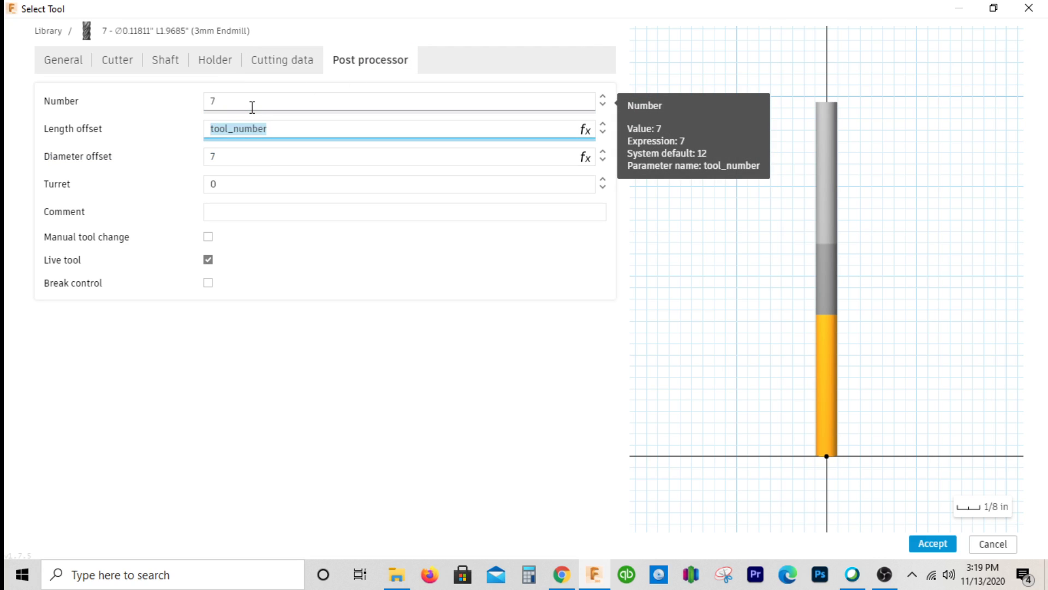
pyautogui.press('Tab')
pyautogui.press('Tab')
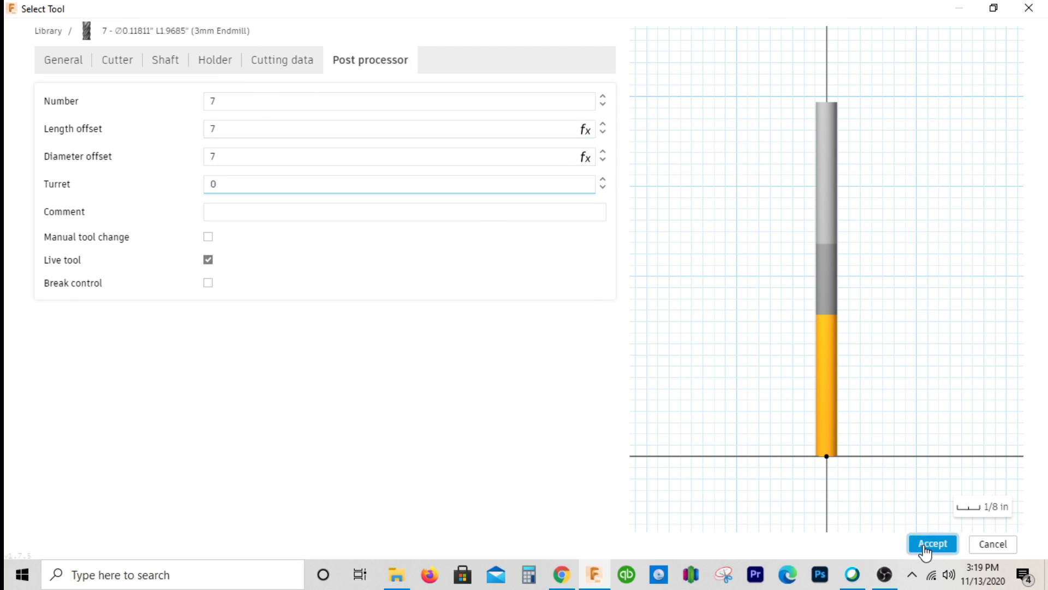
pyautogui.click(929, 544)
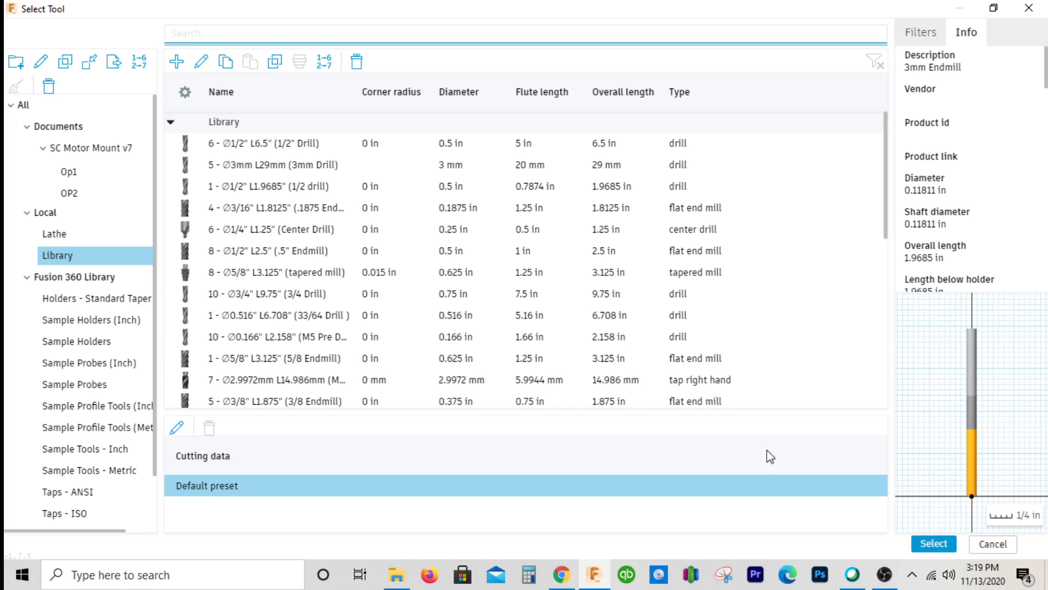
# - Use the 3mm Endmill for the 2D pocket and pick the small flat-sided hole's upper edge beside the large opening as the pocket contour
pyautogui.click(941, 551)
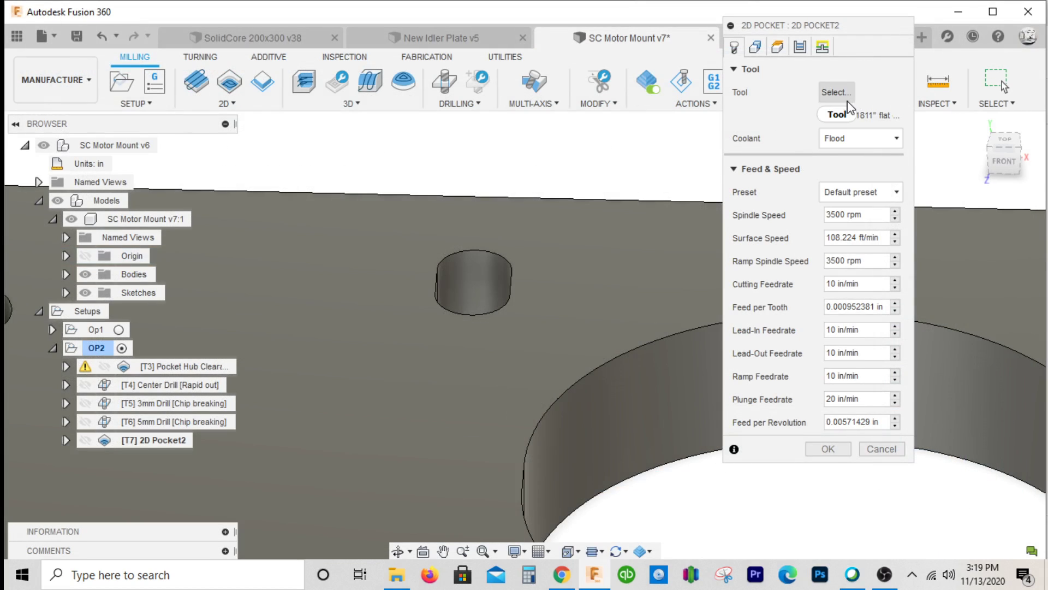
pyautogui.click(757, 47)
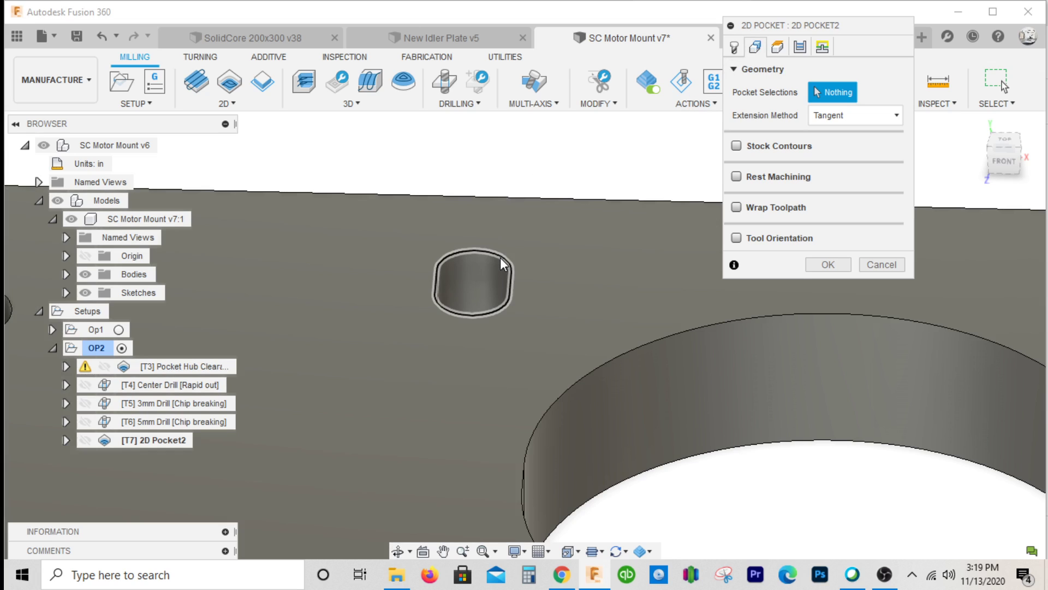
pyautogui.click(500, 257)
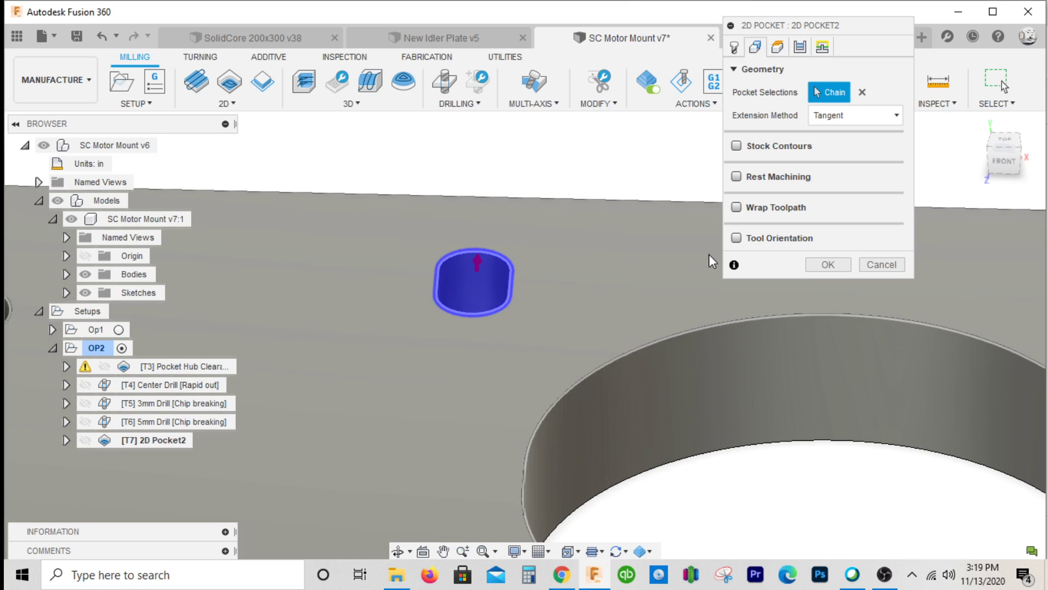
# - Set the pocket's clearance, retract and feed height offsets to 0.1 in each
pyautogui.click(777, 48)
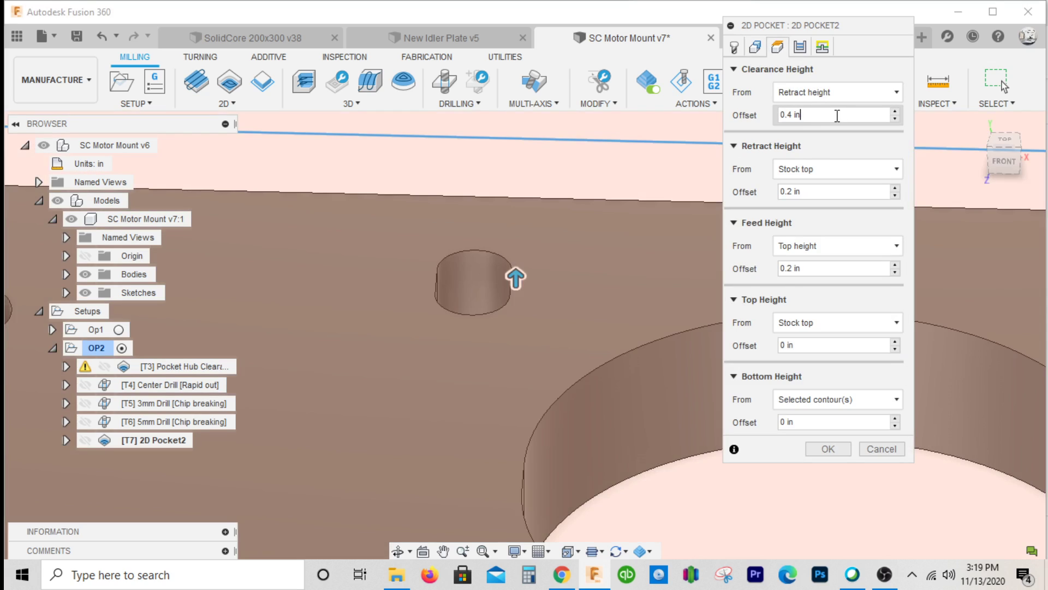
pyautogui.moveTo(837, 114); pyautogui.dragTo(749, 117)
pyautogui.write('.1')
pyautogui.press('Tab')
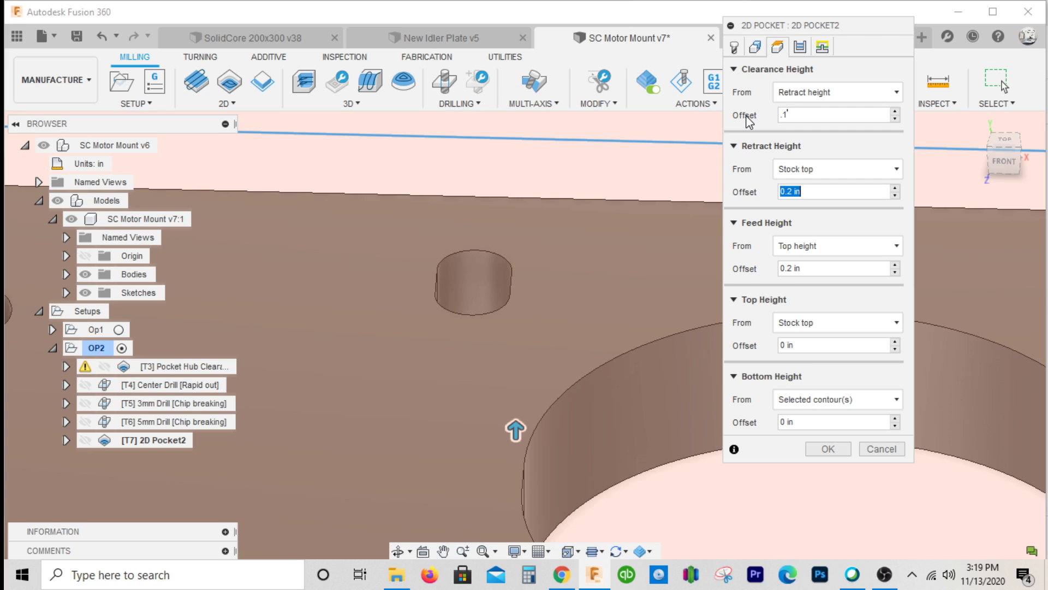
pyautogui.write('.1')
pyautogui.press('Tab')
pyautogui.write('.1')
pyautogui.press('Tab')
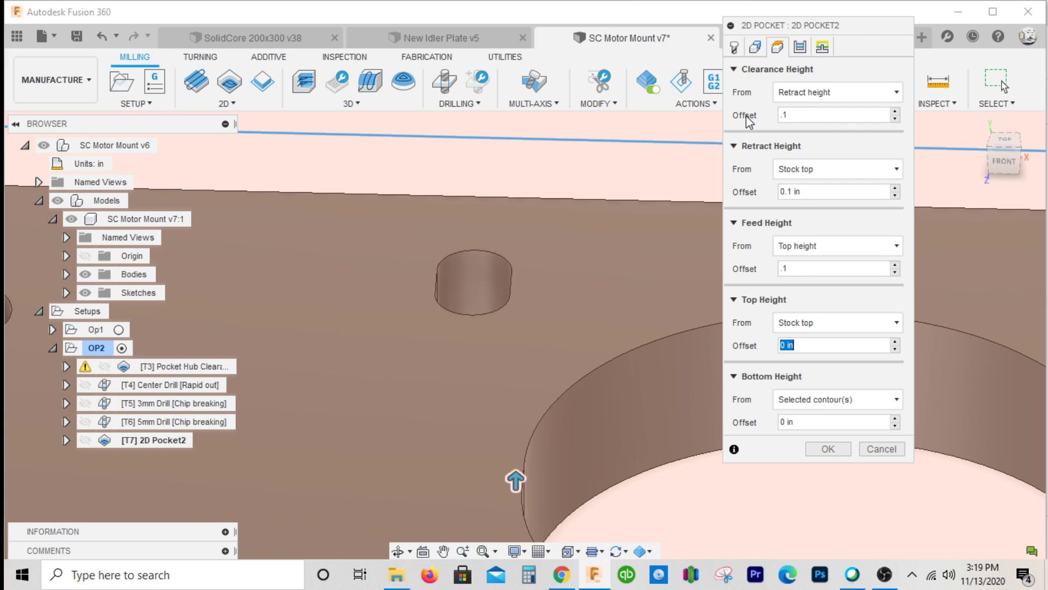
# - Set the pocket's bottom height from the model bottom with a -0.02 in offset, and check the height planes from the front
pyautogui.press('Tab')
pyautogui.click(846, 401)
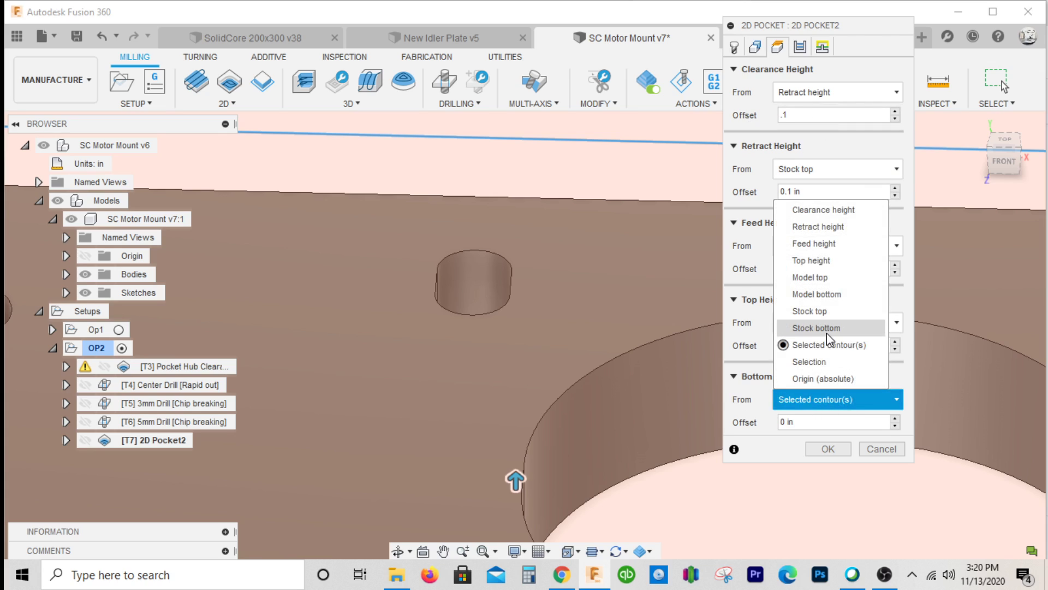
pyautogui.click(817, 295)
pyautogui.click(820, 419)
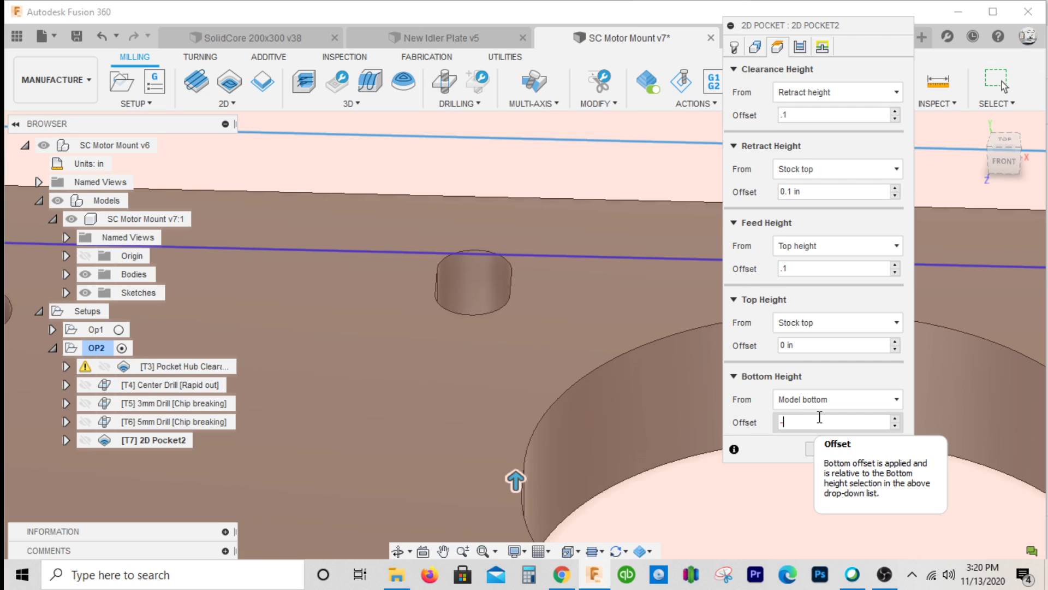
pyautogui.write('-.02')
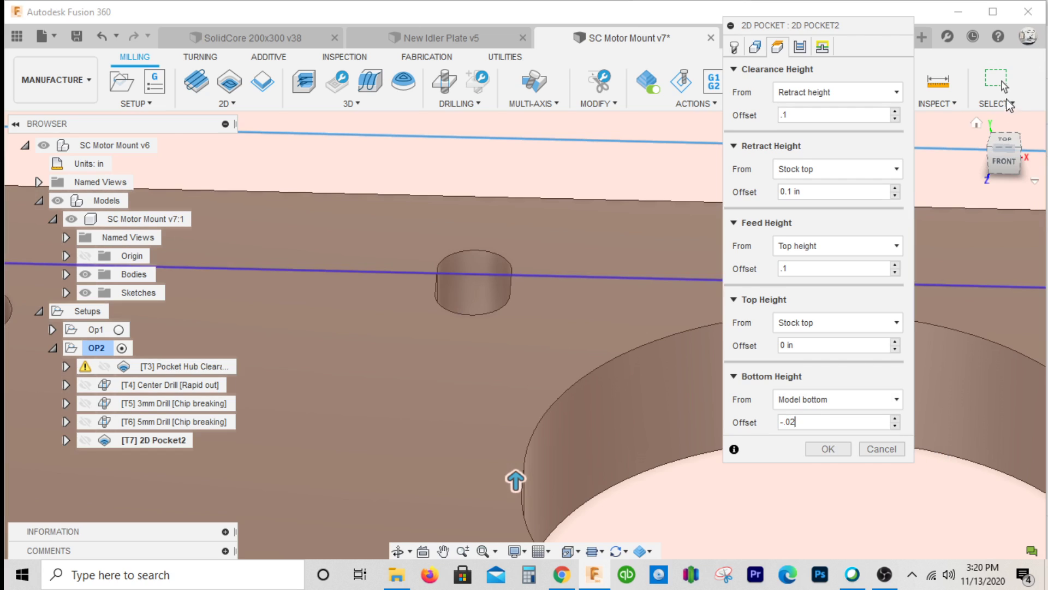
pyautogui.click(1003, 162)
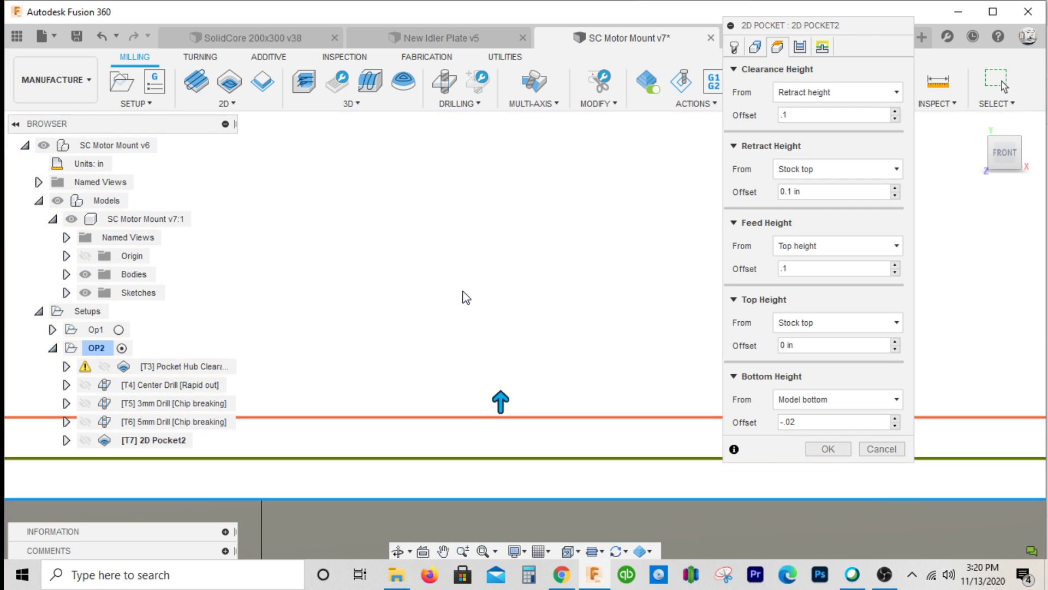
pyautogui.scroll(3, 502, 431)
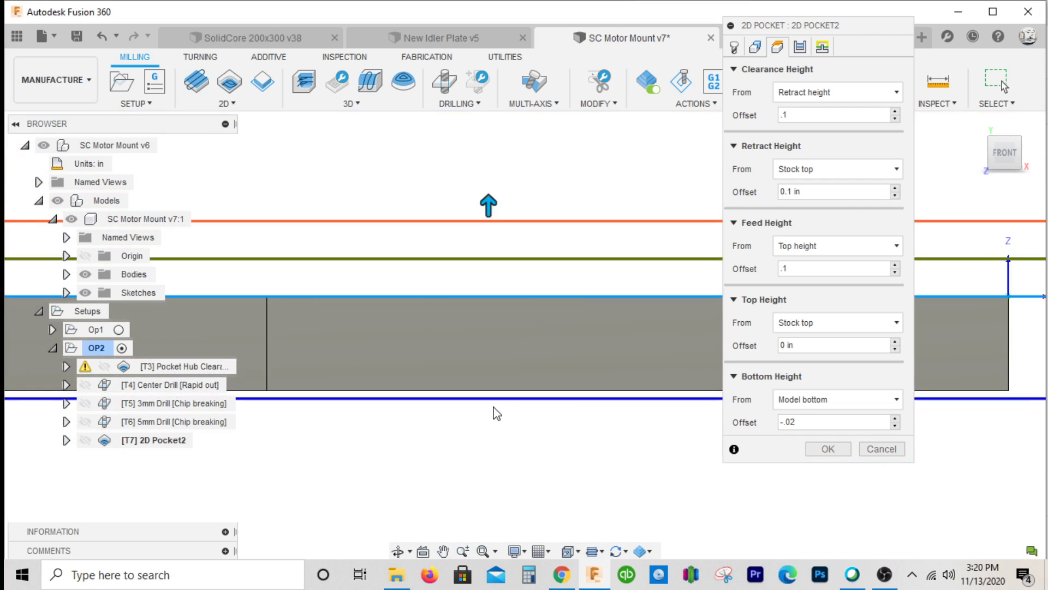
# - Disable Stock to Leave in the 2D pocket's pass settings
pyautogui.click(800, 47)
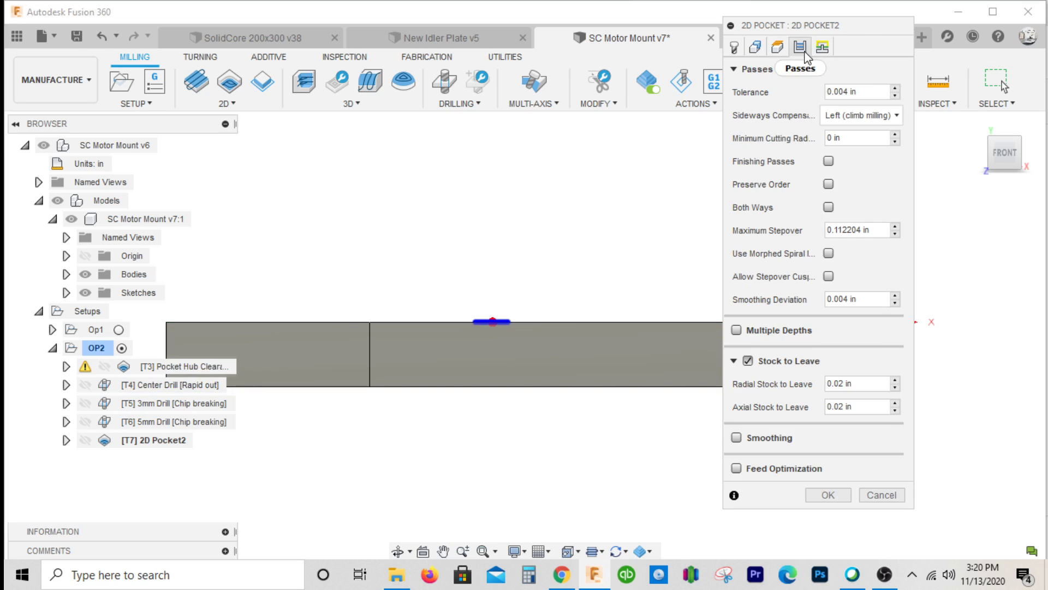
pyautogui.click(1004, 138)
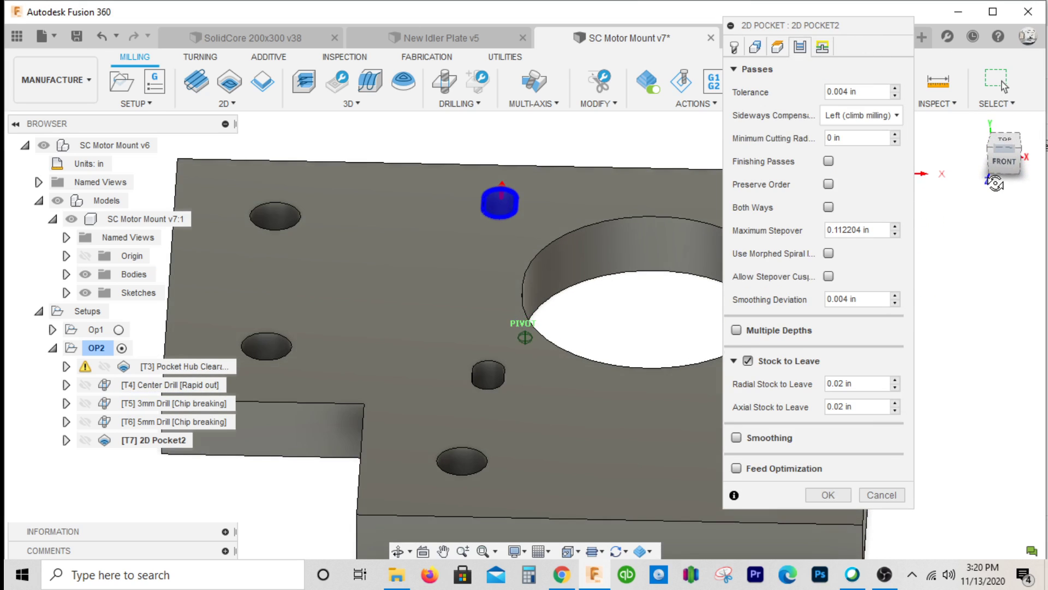
pyautogui.scroll(-2, 457, 196)
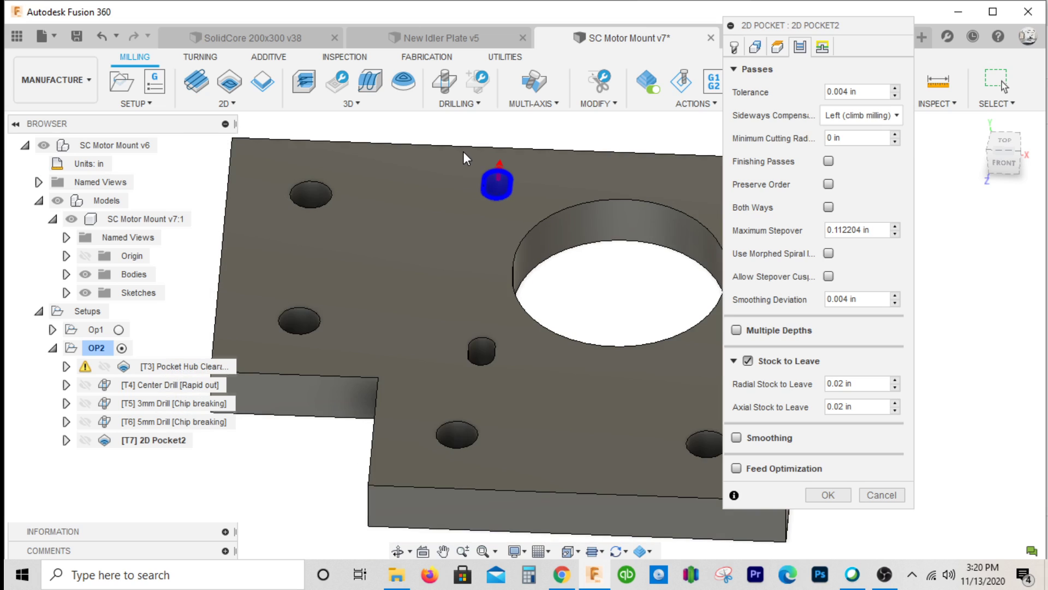
pyautogui.scroll(3, 462, 129)
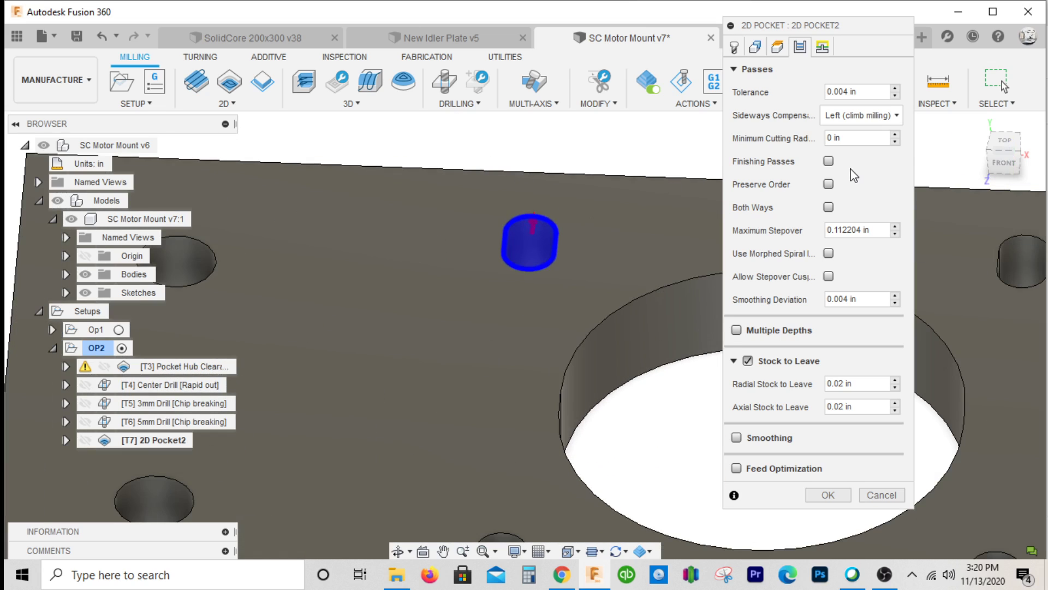
pyautogui.click(747, 361)
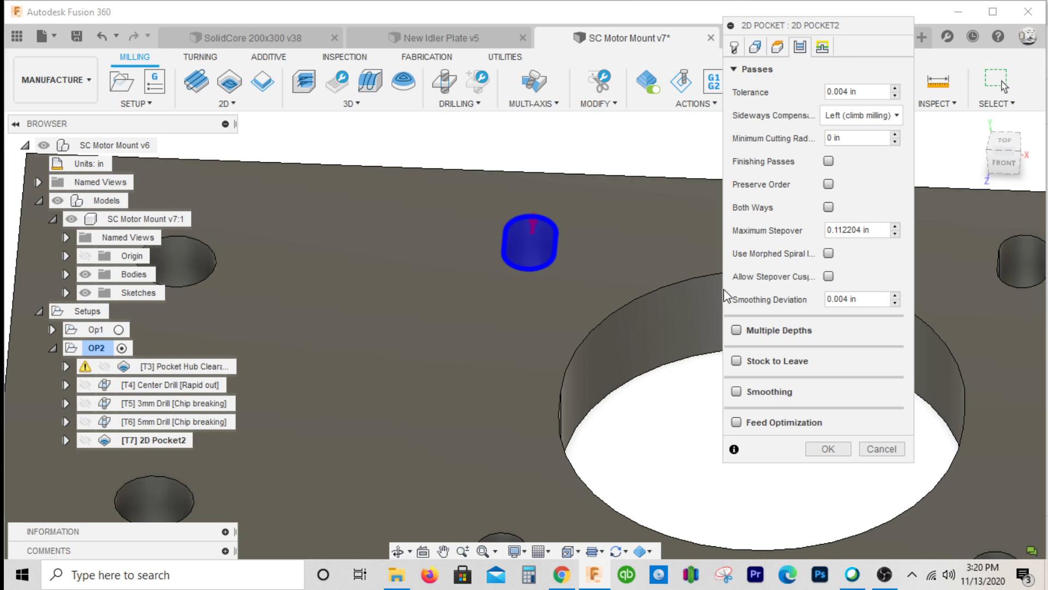
# - Enable Multiple Depths for the 2D pocket with a maximum roughing stepdown of 0.035 in
pyautogui.click(737, 330)
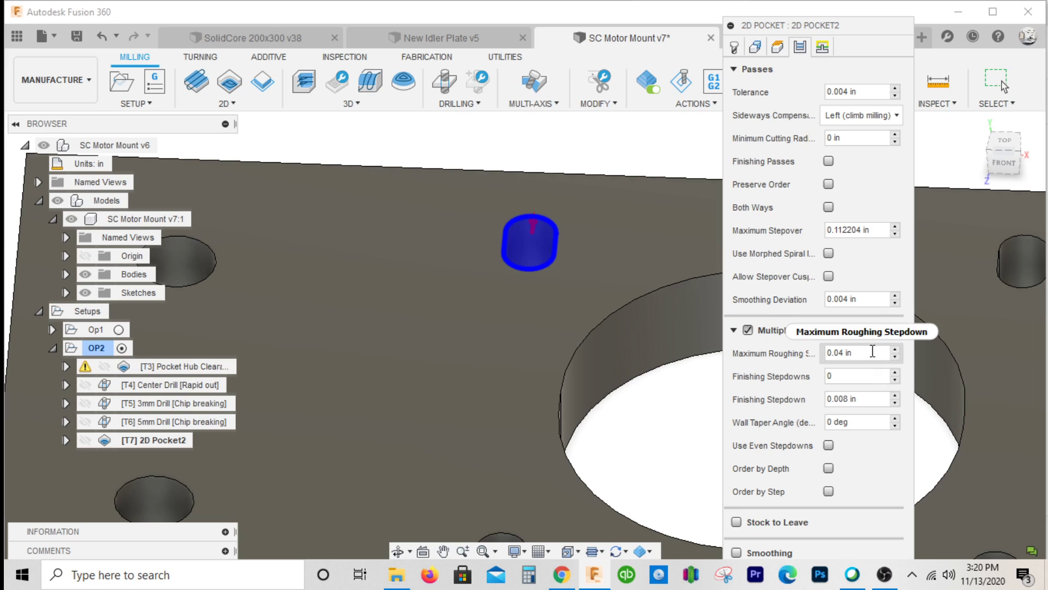
pyautogui.click(872, 352)
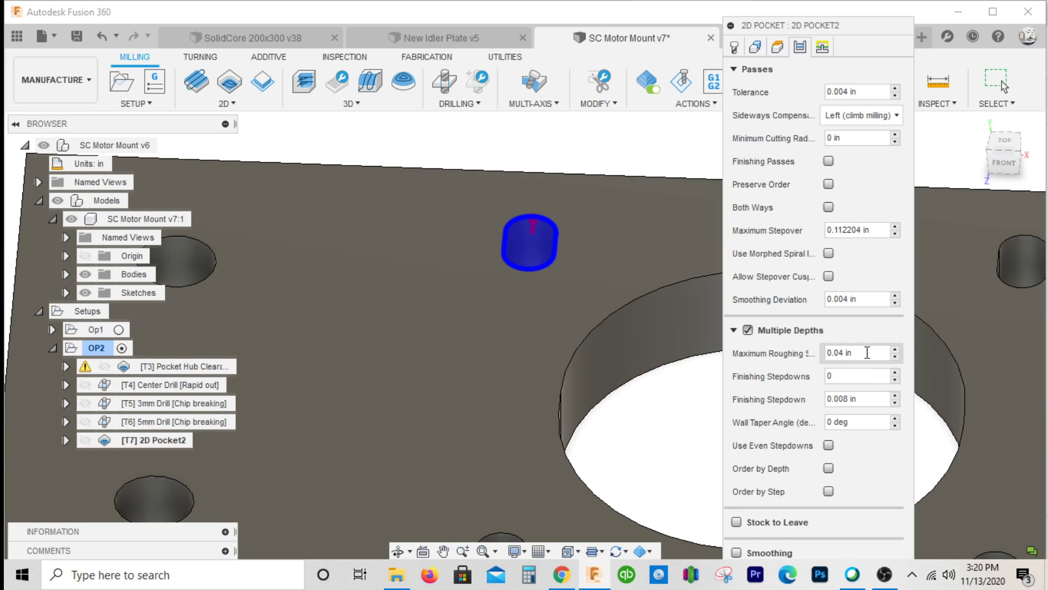
pyautogui.doubleClick(844, 353)
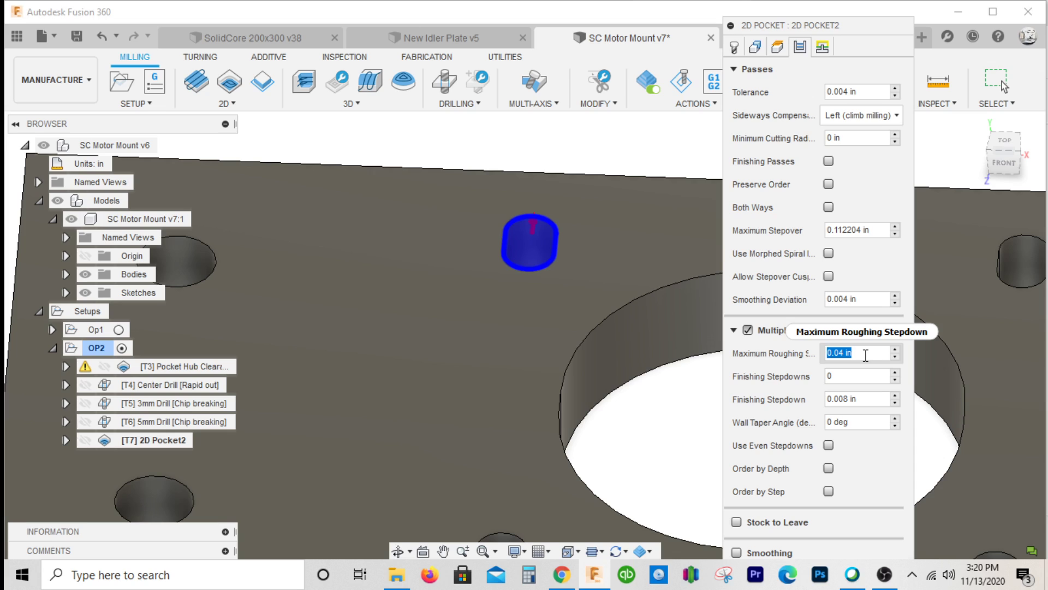
pyautogui.write('.035')
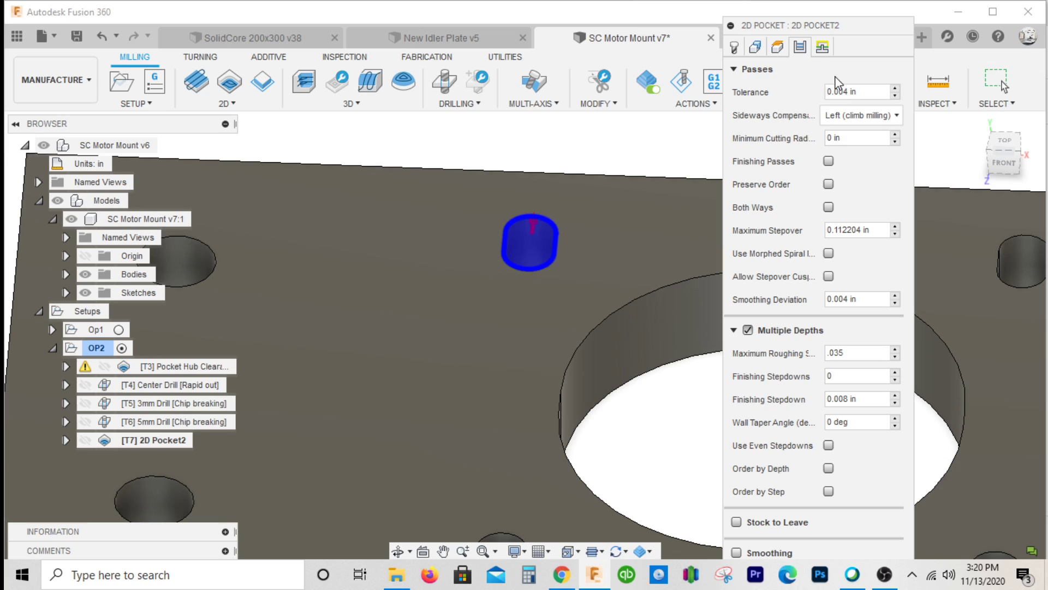
# - Set the pocket's safe distance, horizontal lead-in radius and linear lead-in distance to 0.005 in each
pyautogui.click(822, 47)
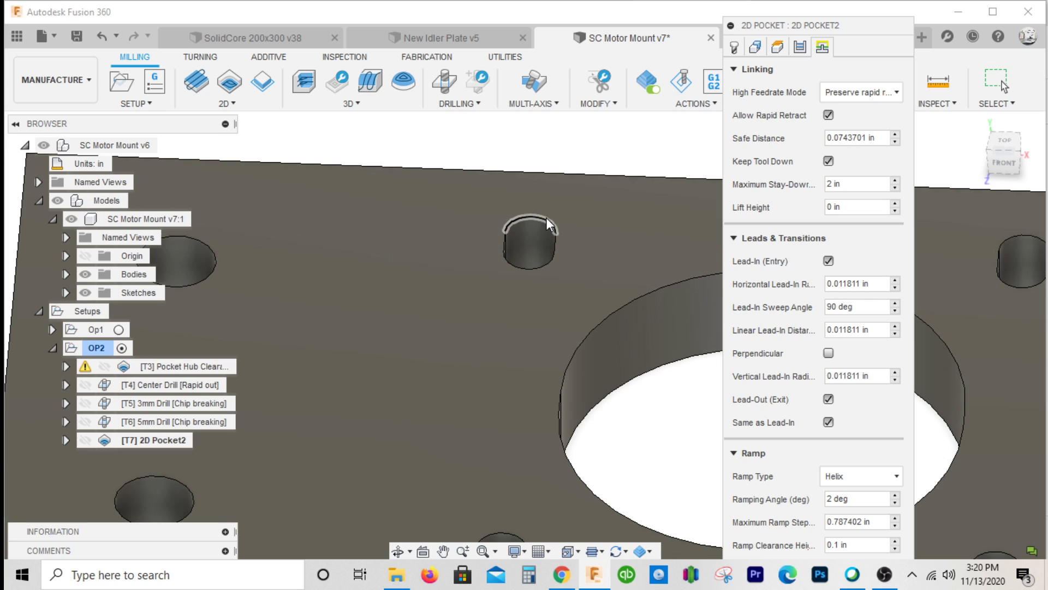
pyautogui.scroll(5, 545, 217)
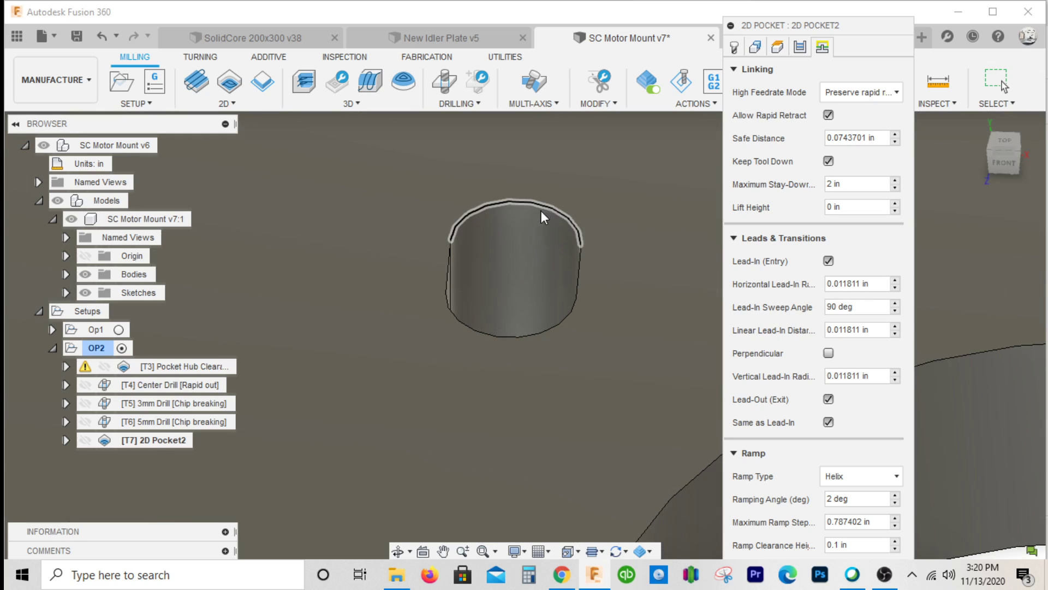
pyautogui.doubleClick(864, 283)
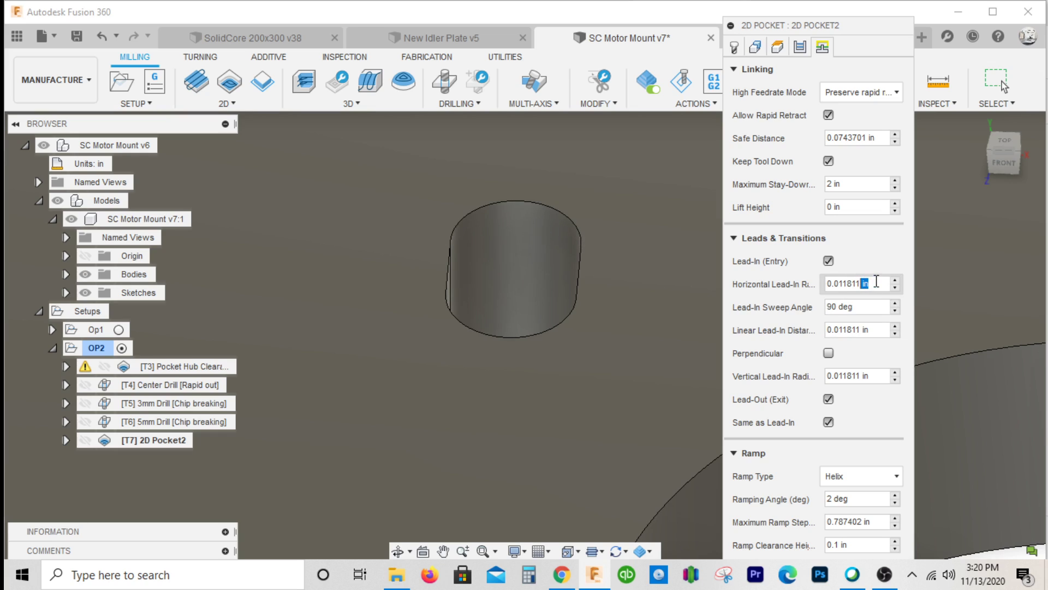
pyautogui.tripleClick(882, 138)
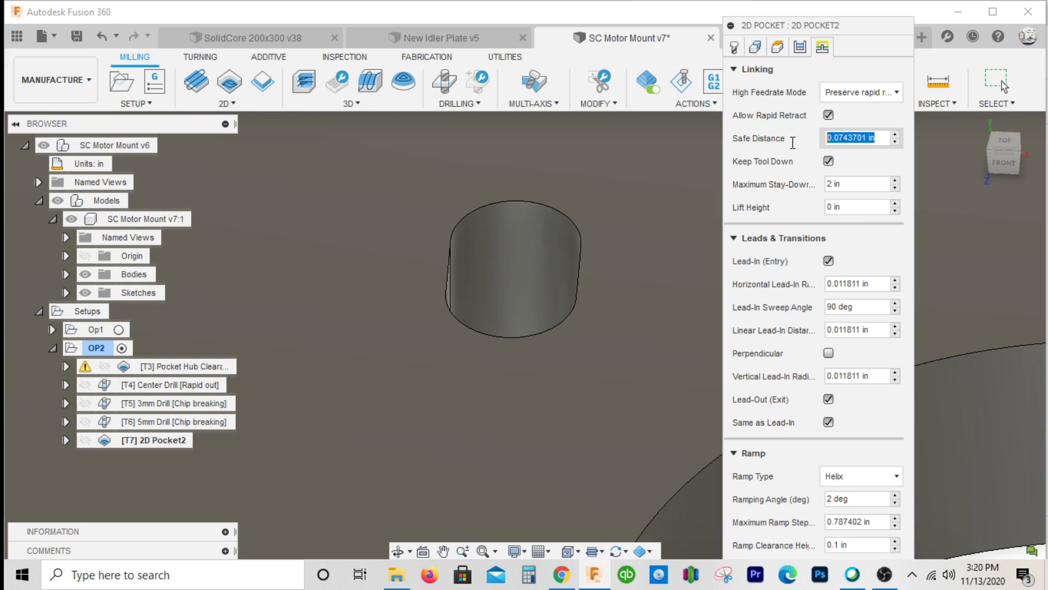
pyautogui.write('.005')
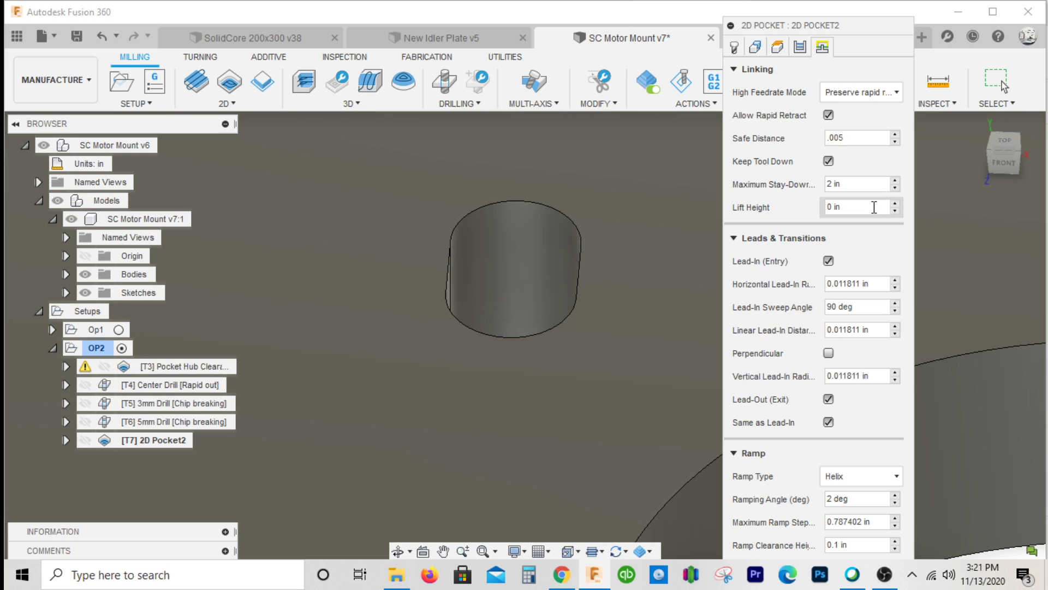
pyautogui.tripleClick(878, 281)
pyautogui.write('.005')
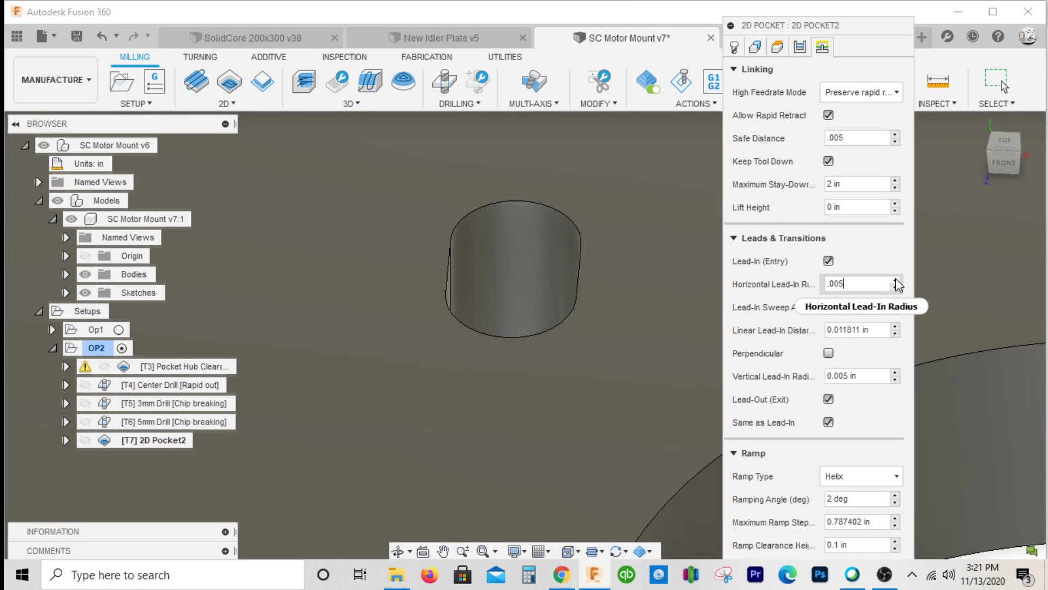
pyautogui.click(880, 330)
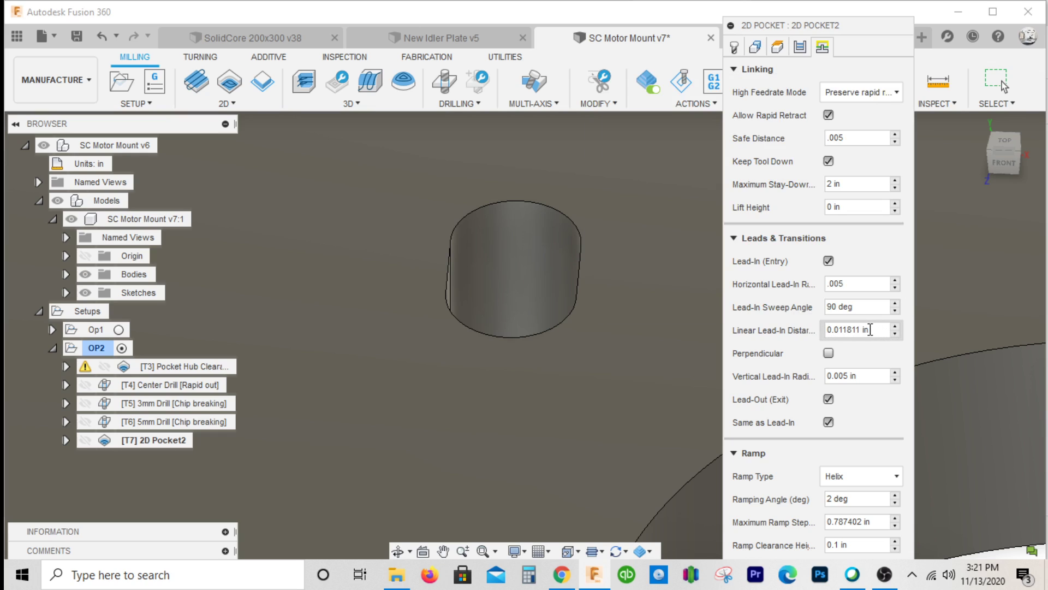
pyautogui.moveTo(870, 329); pyautogui.dragTo(782, 327)
pyautogui.press('BackSpace')
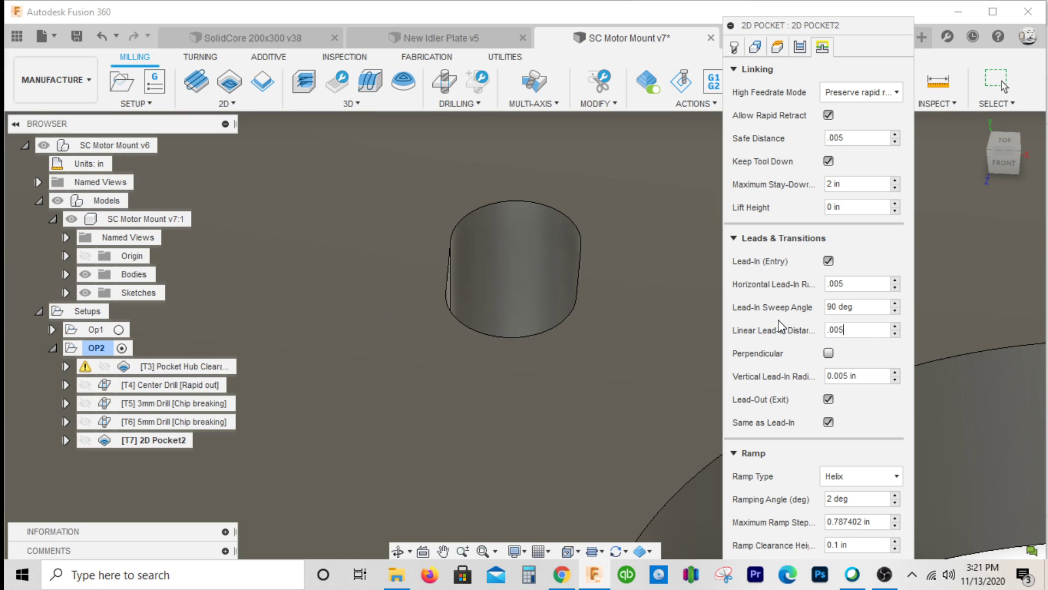
# - Set the ramp type to Predrill, use the flat-sided hole's upper arc center as the predrill position, and accept the 2D pocket
pyautogui.click(852, 477)
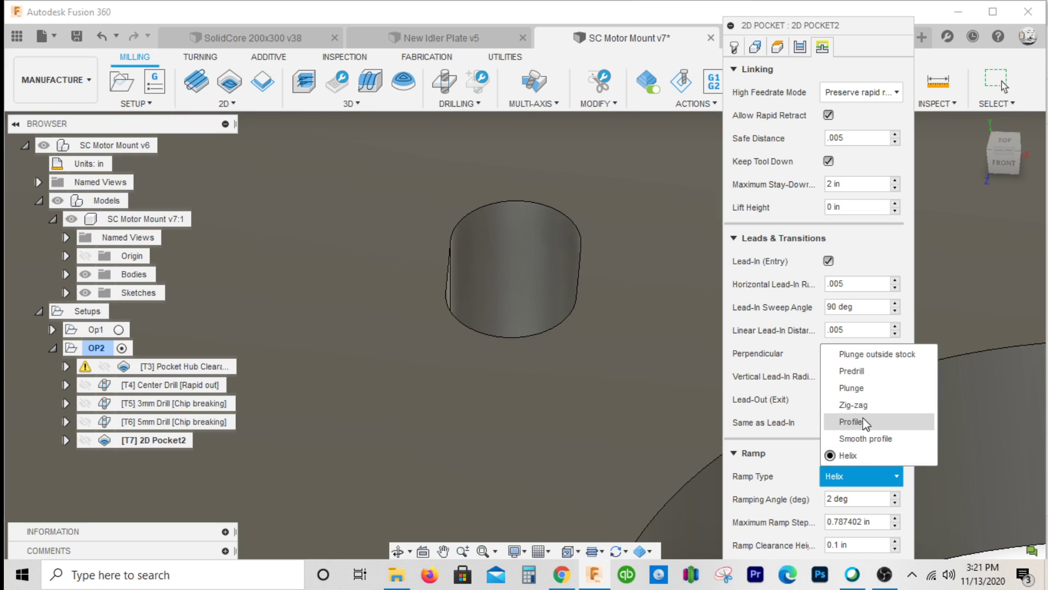
pyautogui.click(851, 371)
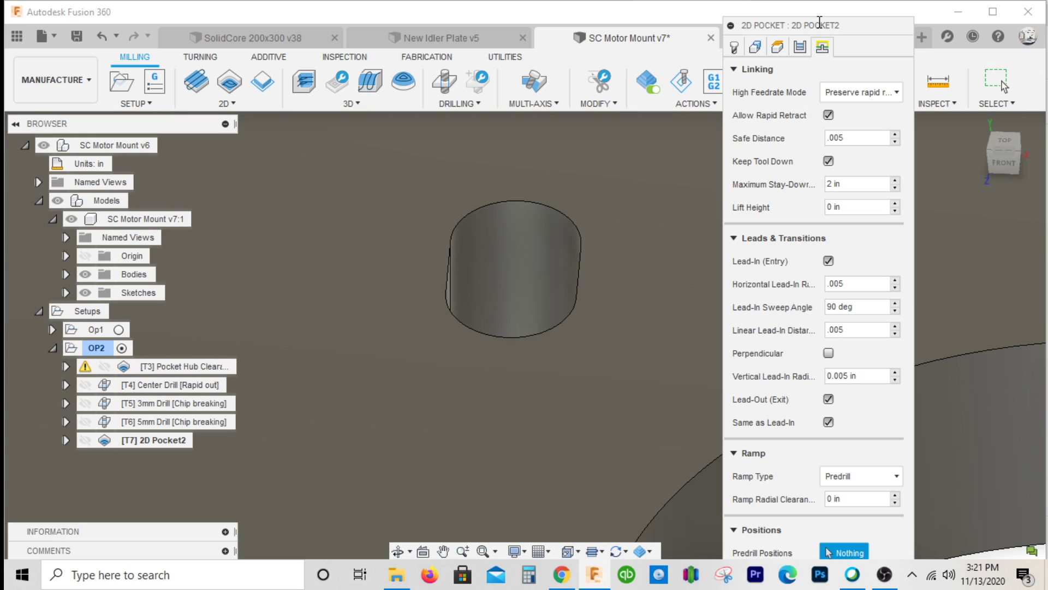
pyautogui.moveTo(819, 22); pyautogui.dragTo(818, 7)
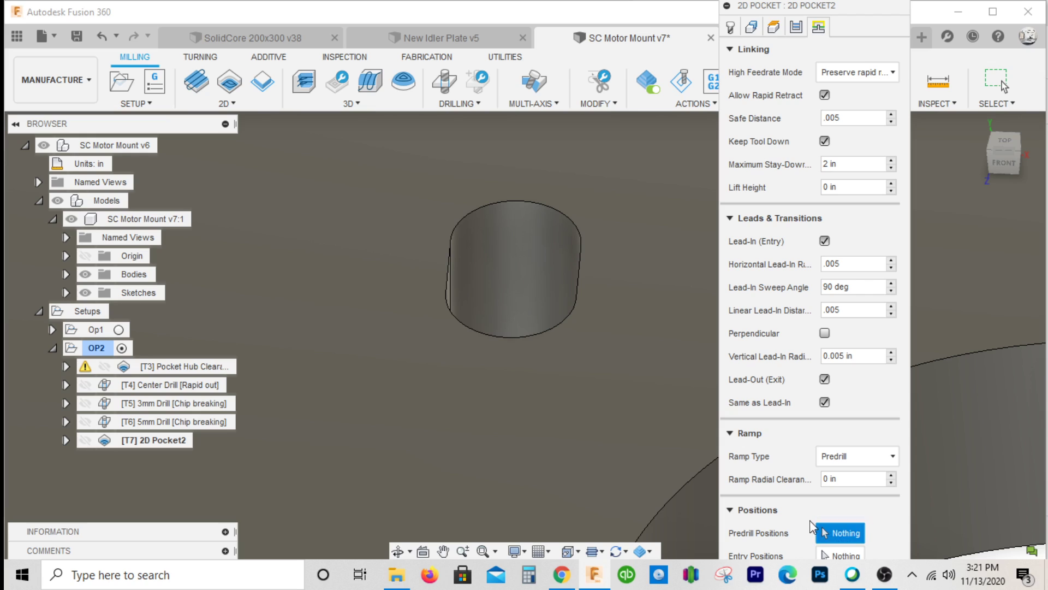
pyautogui.click(557, 212)
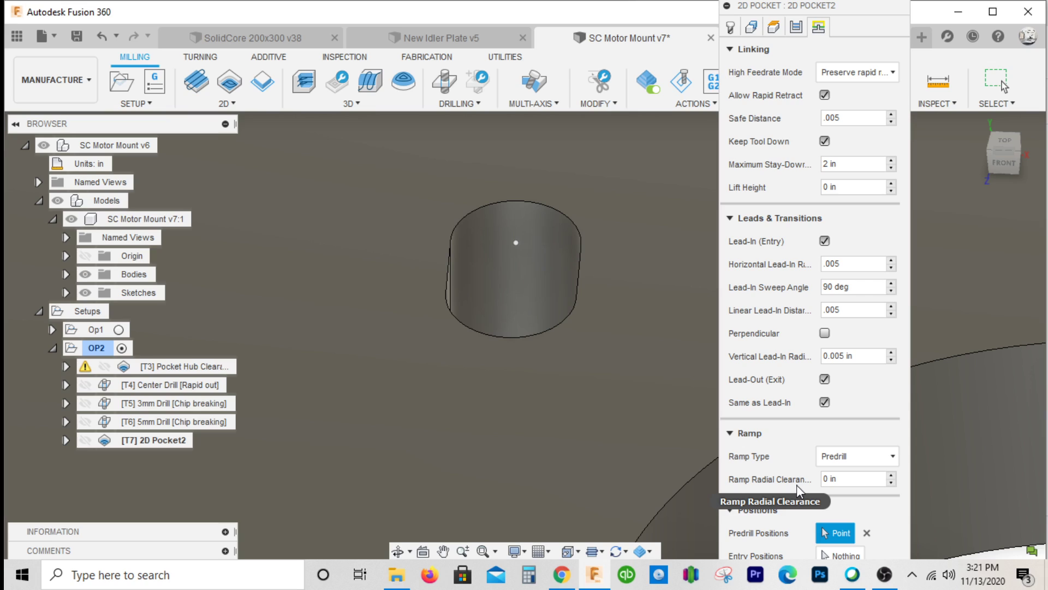
pyautogui.press('Return')
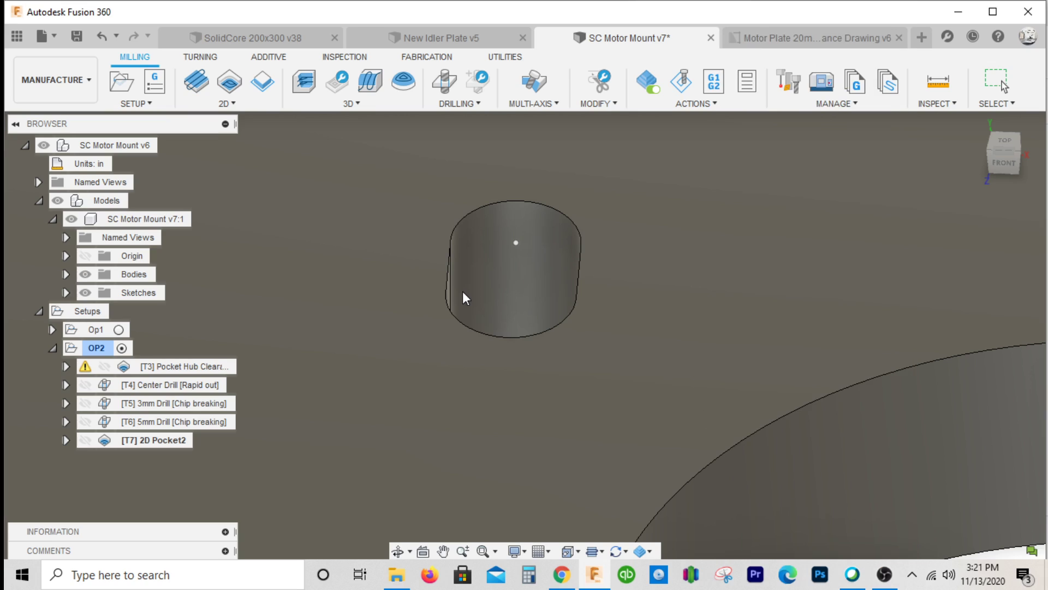
# - Try to simulate the 2D pocket's toolpath and examine the flat-sided hole up close
pyautogui.scroll(-6, 561, 313)
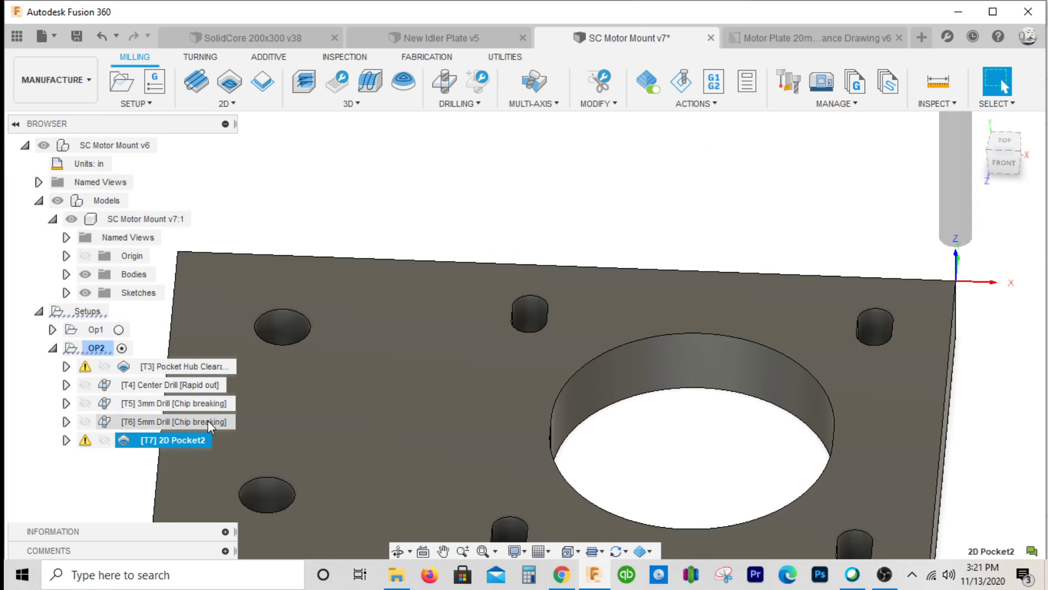
pyautogui.rightClick(176, 440)
pyautogui.click(229, 103)
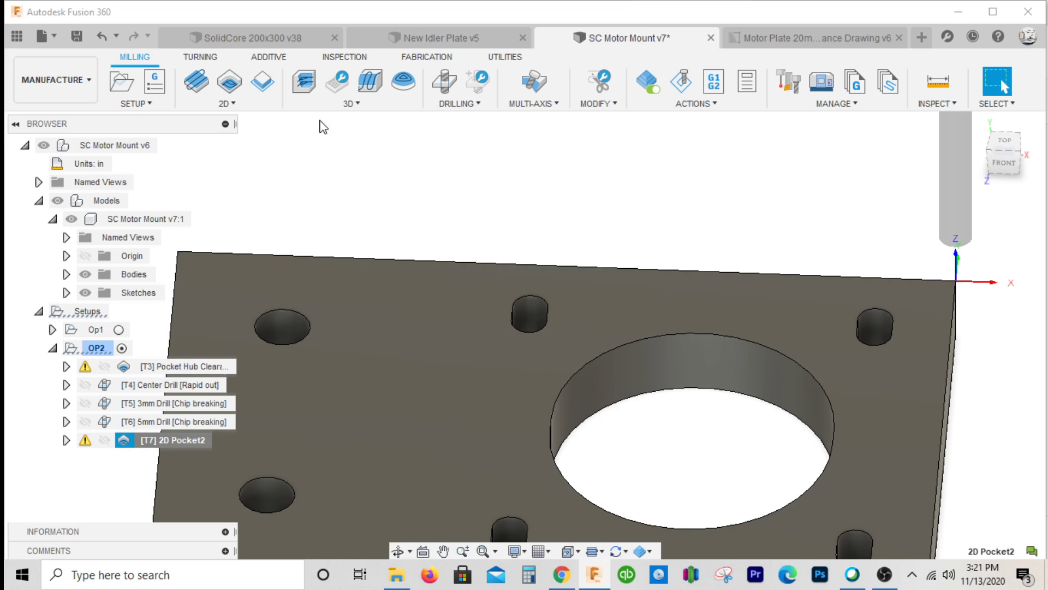
pyautogui.click(565, 313)
pyautogui.scroll(5, 484, 305)
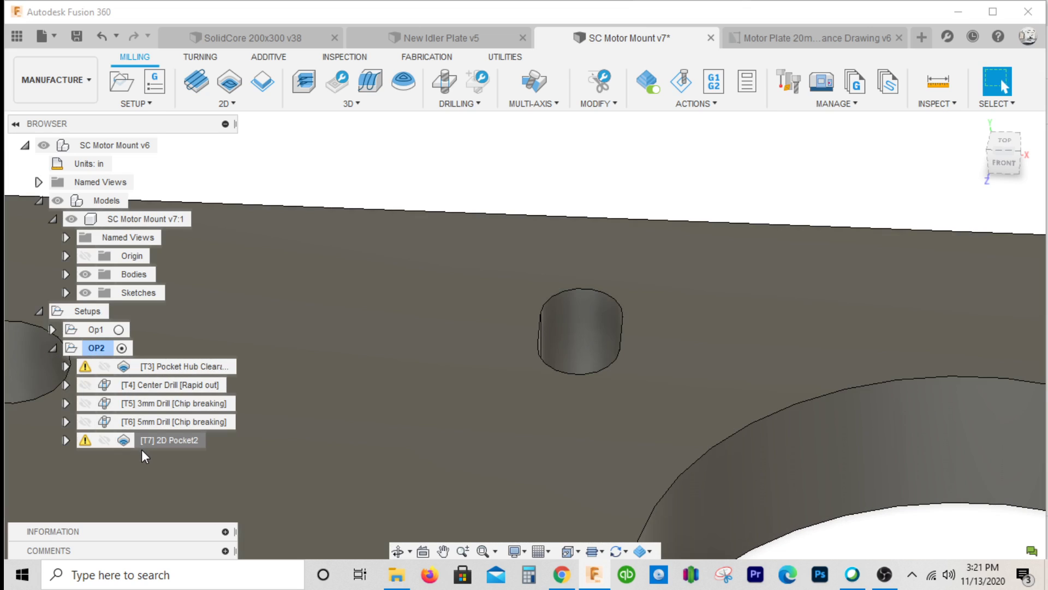
pyautogui.rightClick(148, 440)
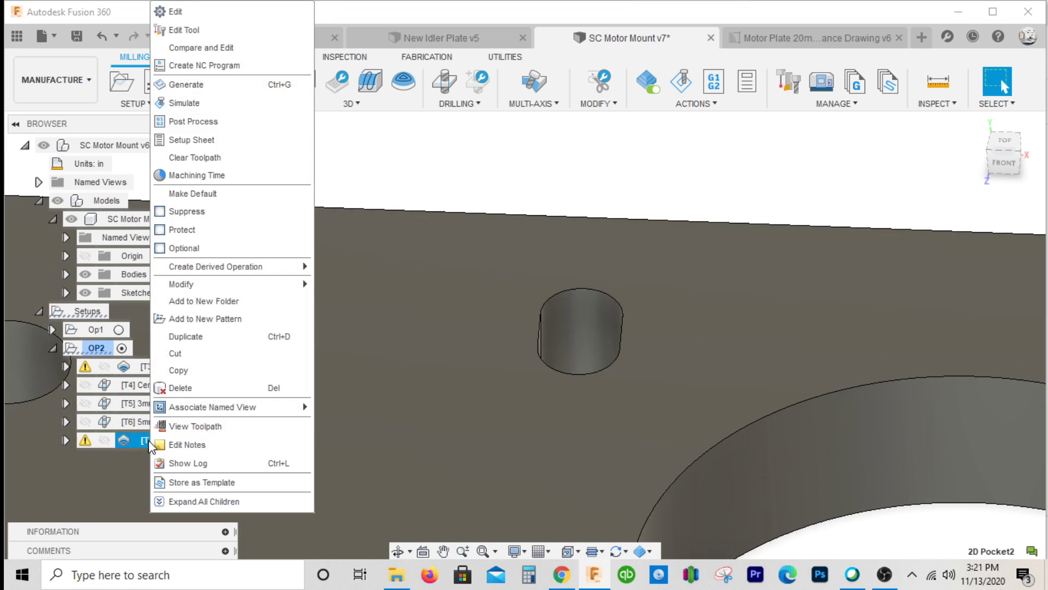
pyautogui.click(270, 17)
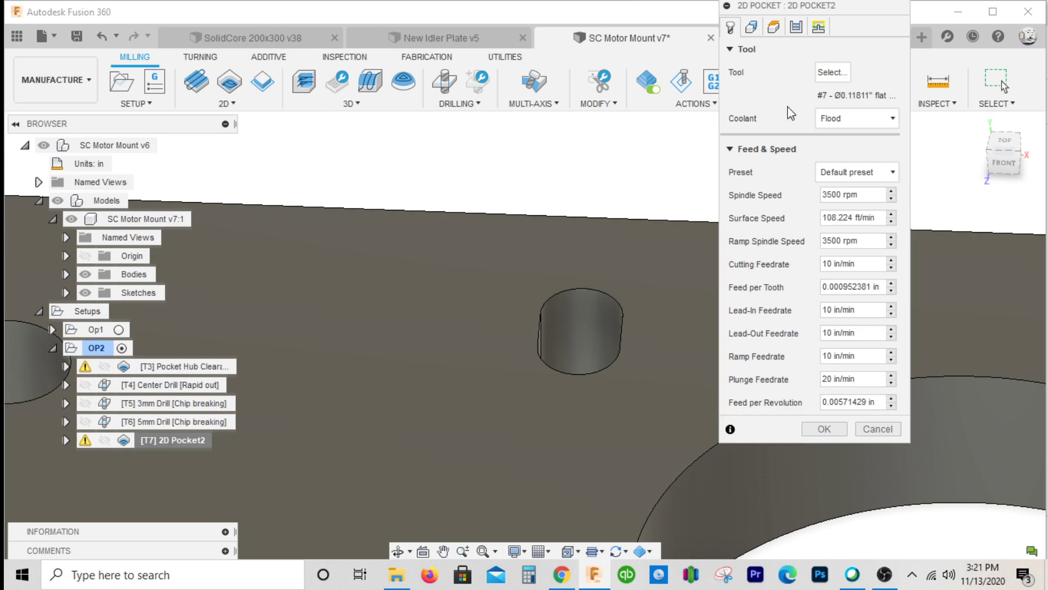
pyautogui.click(938, 82)
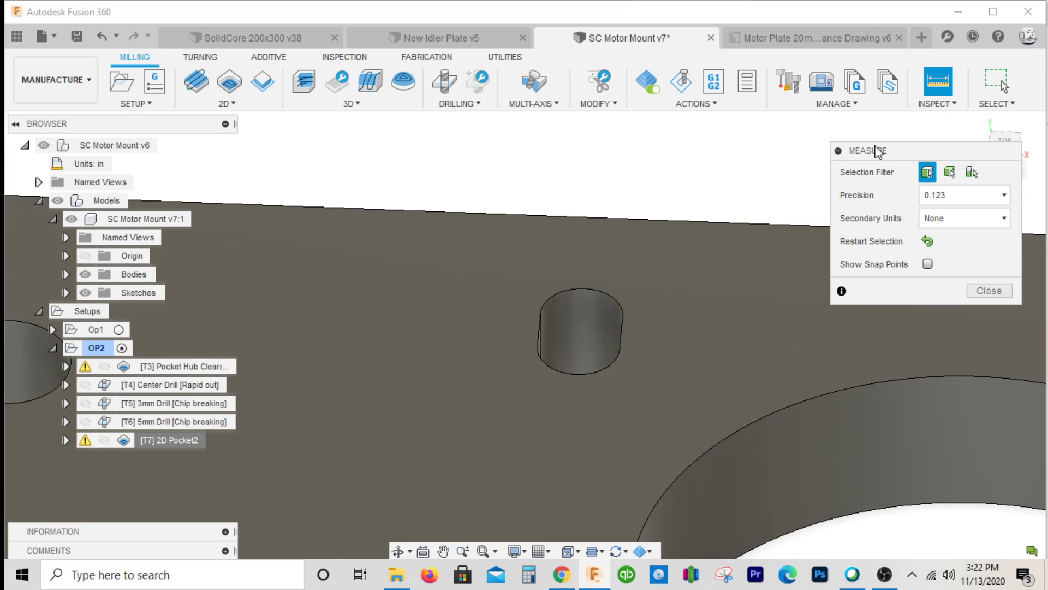
pyautogui.moveTo(874, 148); pyautogui.dragTo(788, 152)
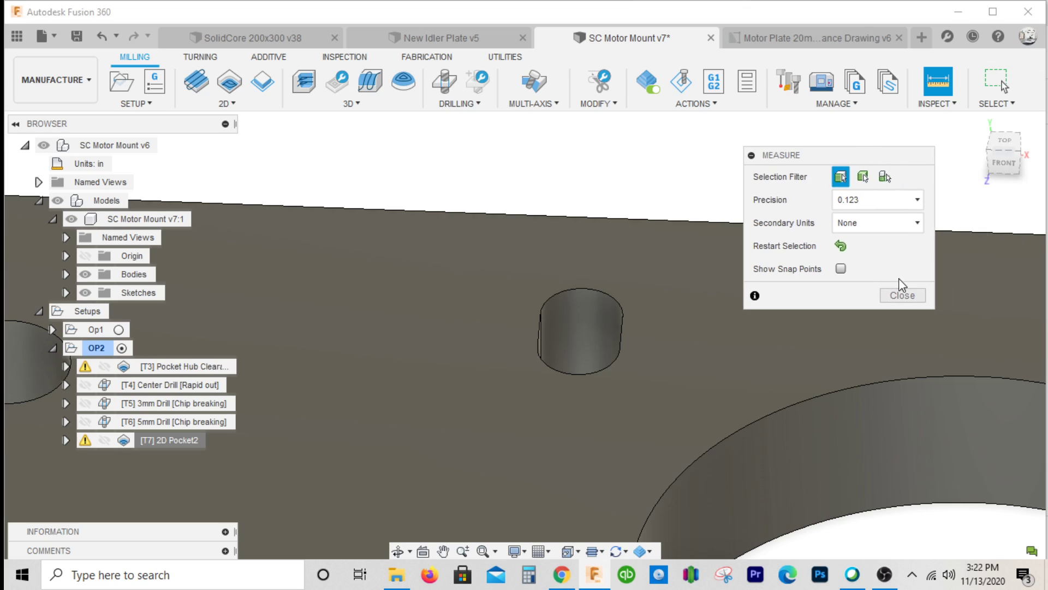
pyautogui.click(901, 295)
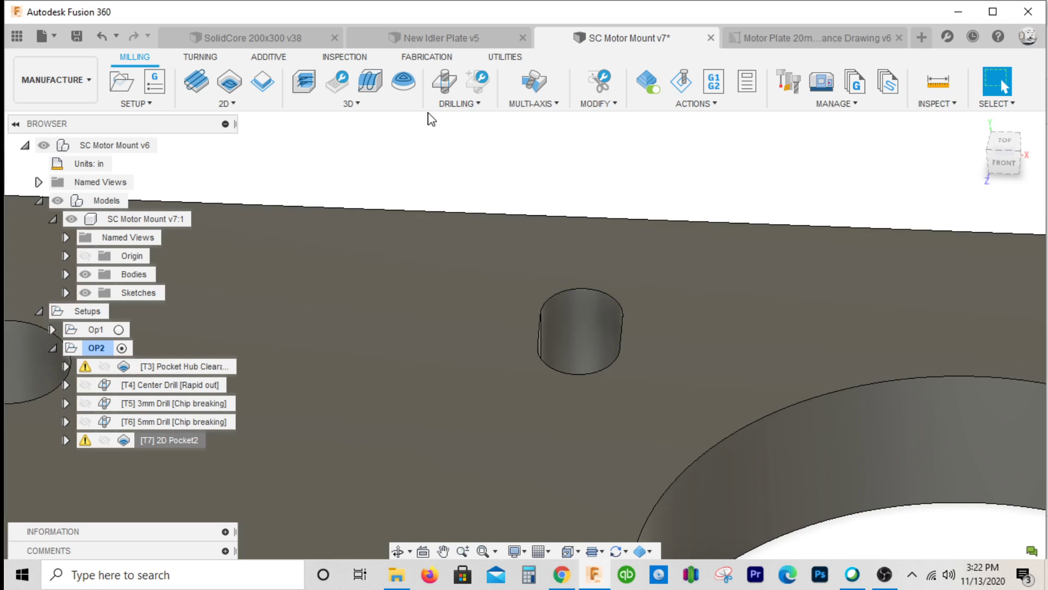
# - Edit the tool of the 2D pocket and change its description to 3/32 Endmill
pyautogui.click(178, 440)
pyautogui.rightClick(178, 440)
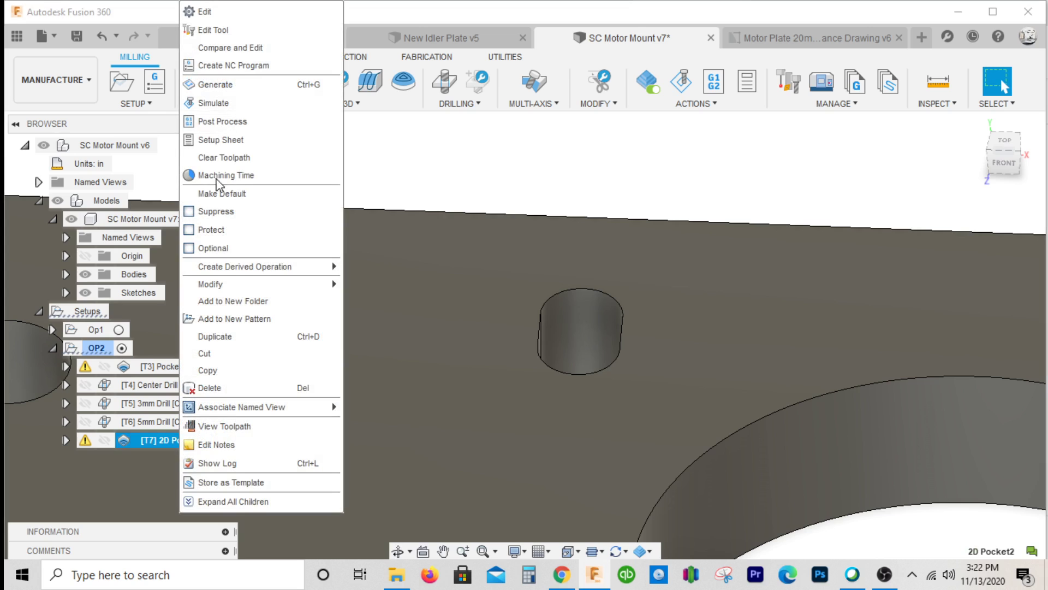
pyautogui.click(257, 28)
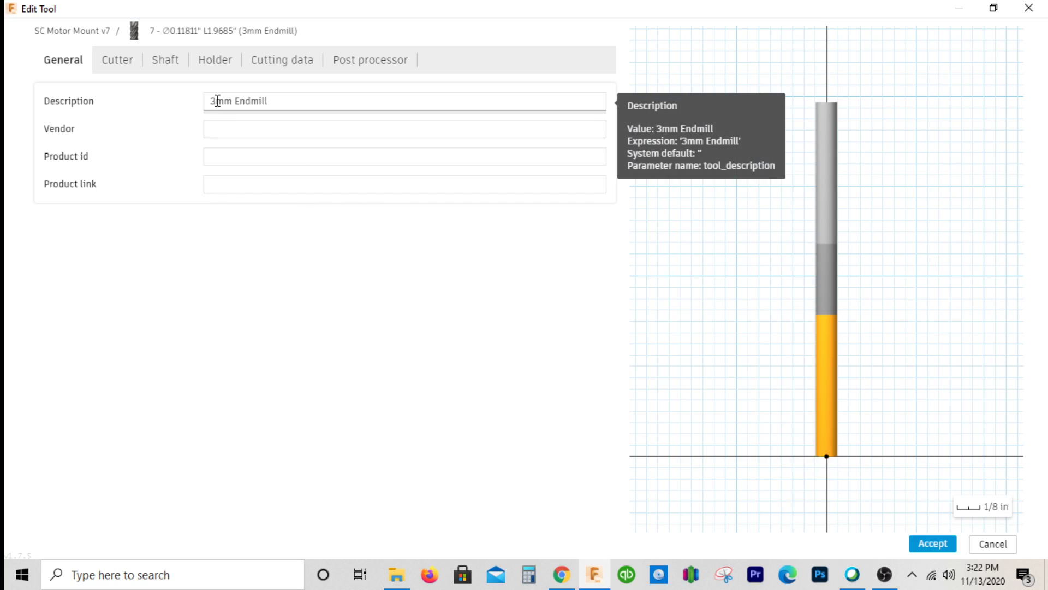
pyautogui.click(217, 101)
pyautogui.click(218, 100)
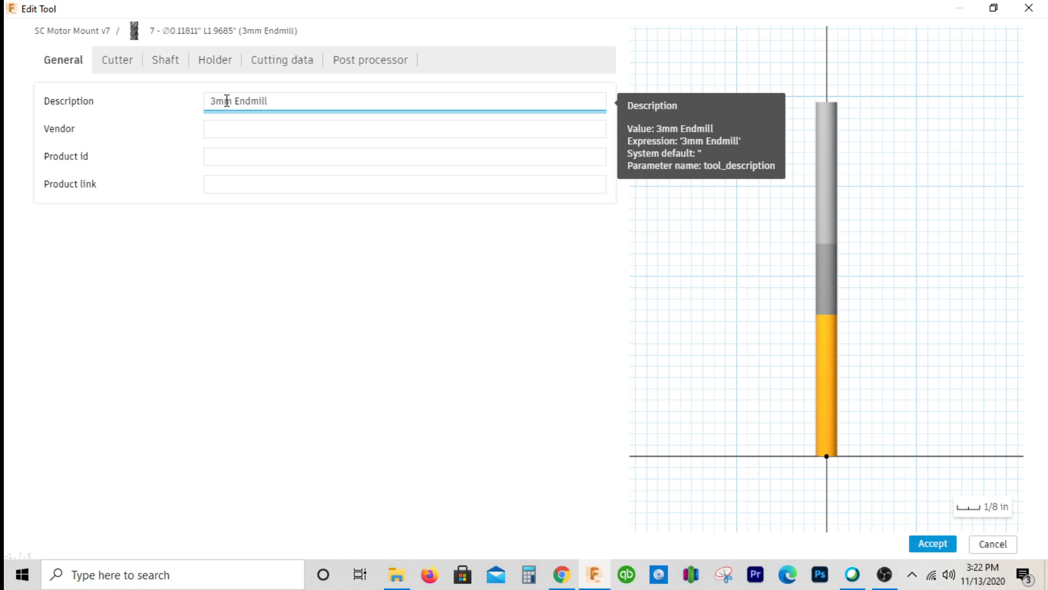
pyautogui.moveTo(230, 101); pyautogui.dragTo(185, 105)
pyautogui.write('3/')
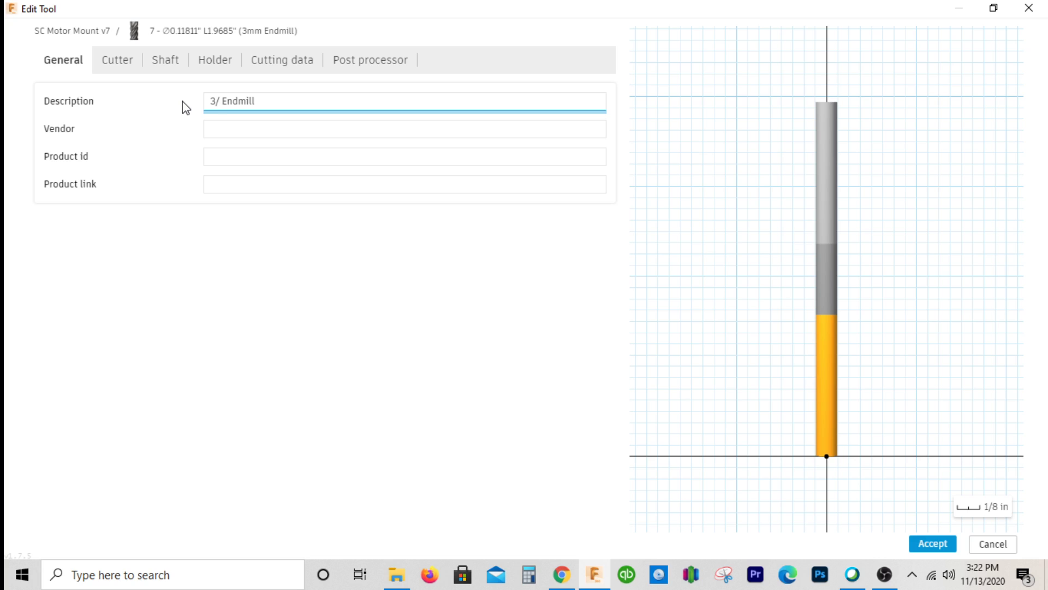
pyautogui.write('32')
# - Set the end mill's cutter diameter to 3/32 in and accept the tool changes
pyautogui.click(127, 65)
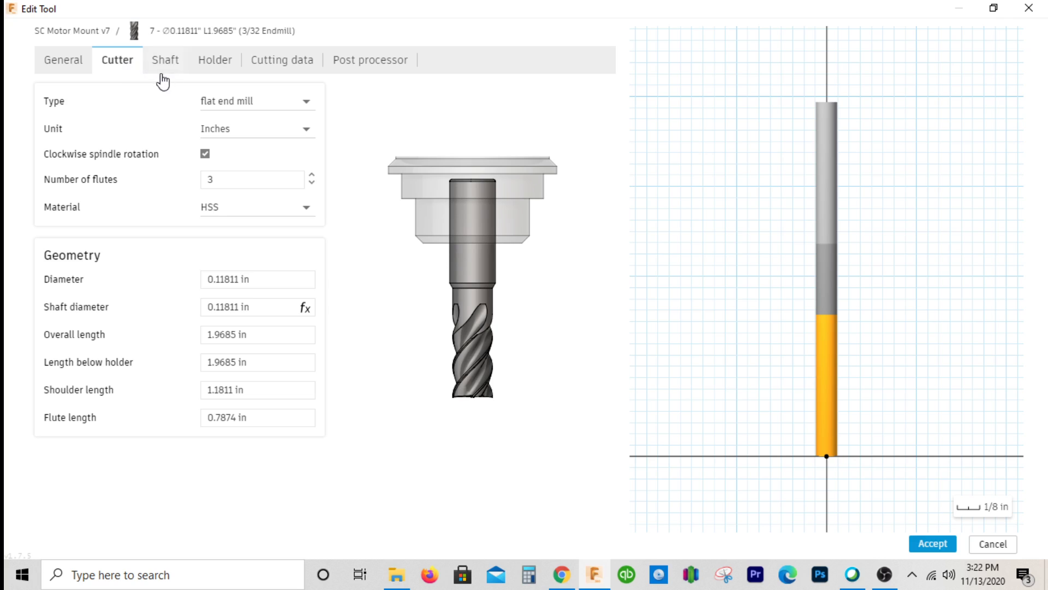
pyautogui.click(267, 279)
pyautogui.moveTo(267, 279); pyautogui.dragTo(160, 262)
pyautogui.write('32')
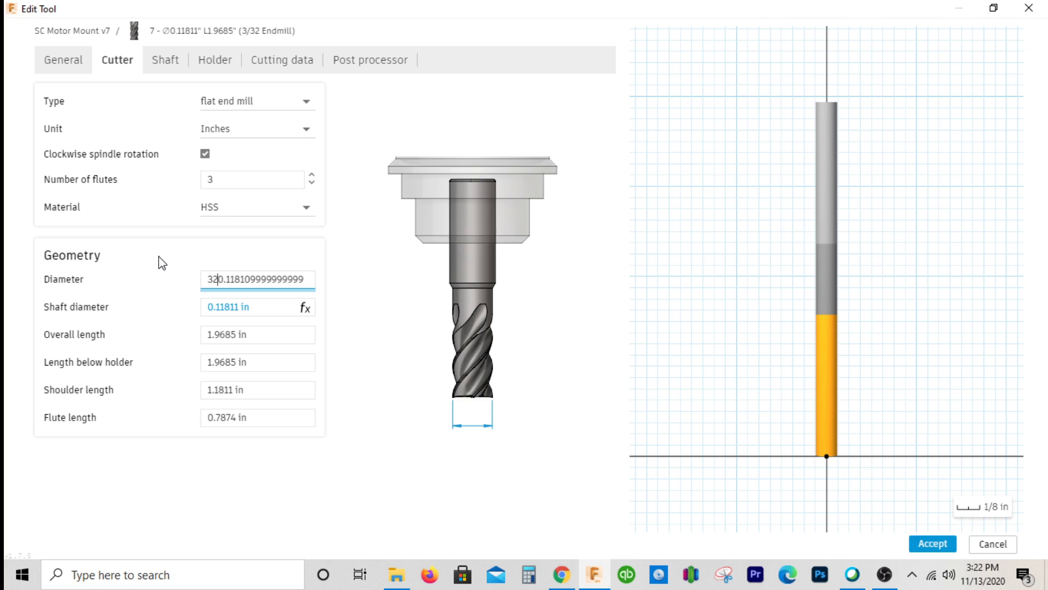
pyautogui.click(254, 278)
pyautogui.write('3/3 in')
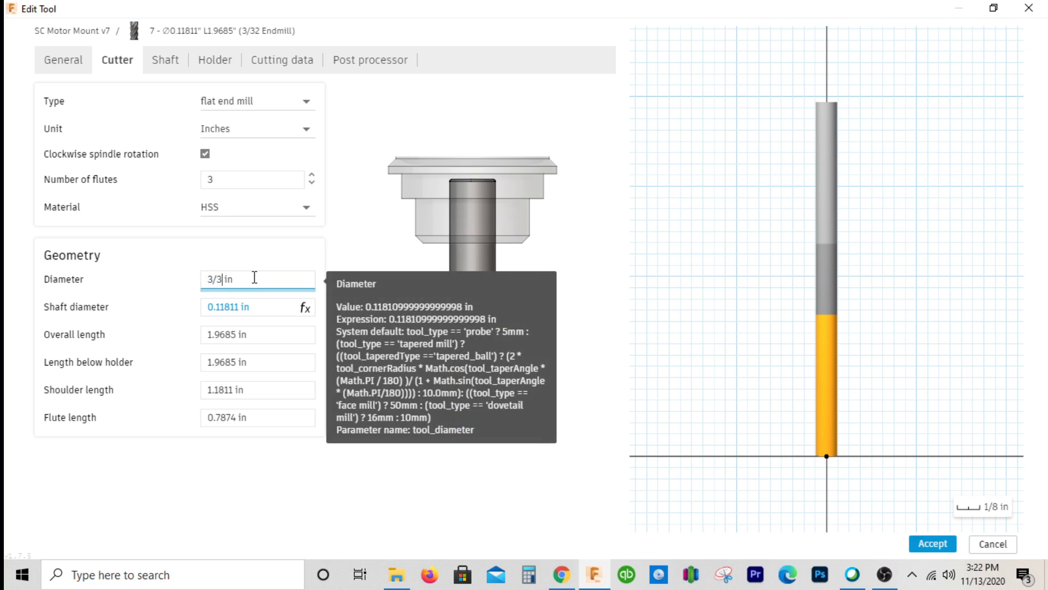
pyautogui.write('32')
pyautogui.press('Tab')
pyautogui.press('Tab')
pyautogui.press('Tab')
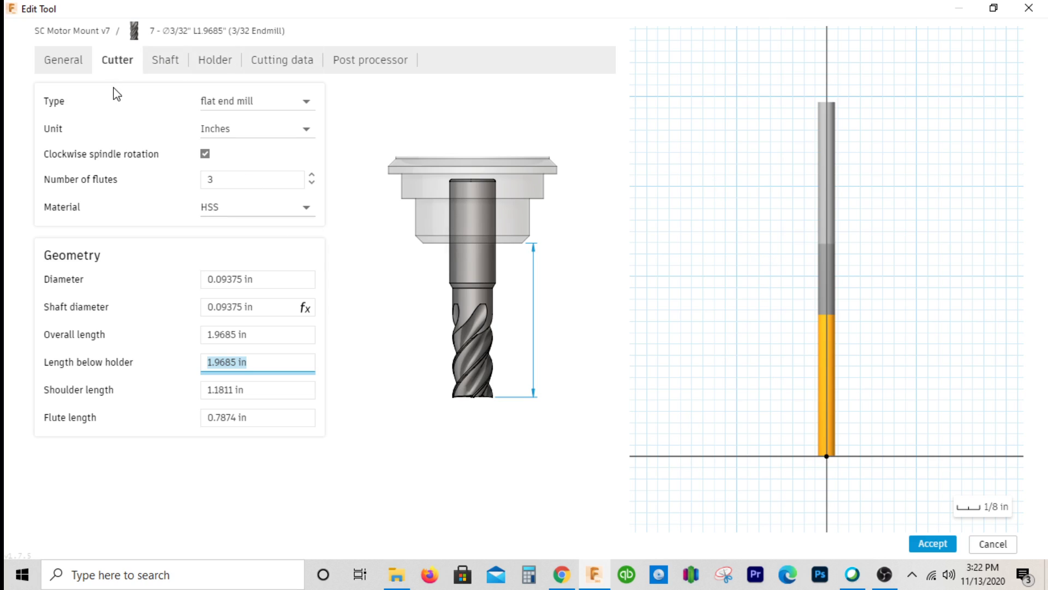
pyautogui.click(80, 65)
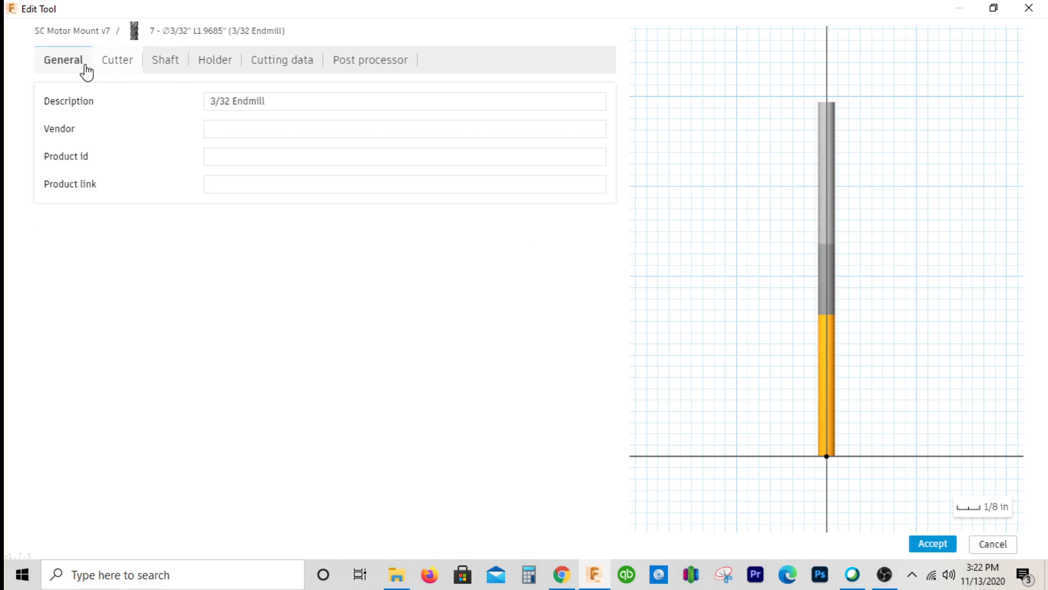
pyautogui.click(930, 546)
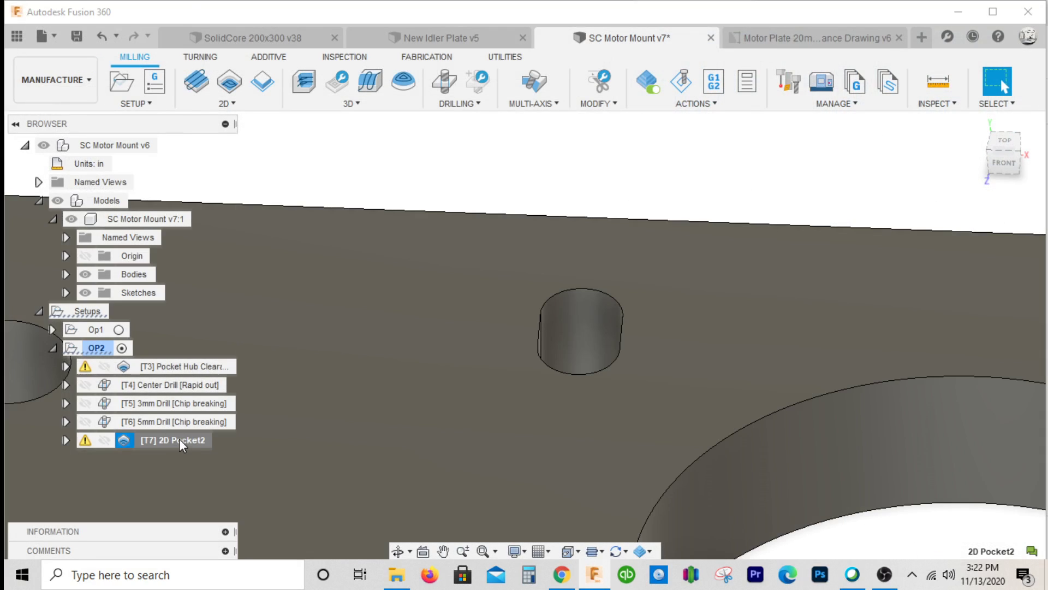
# - Regenerate the toolpath of the 2D pocket on the flat-sided hole
pyautogui.rightClick(179, 438)
pyautogui.click(244, 86)
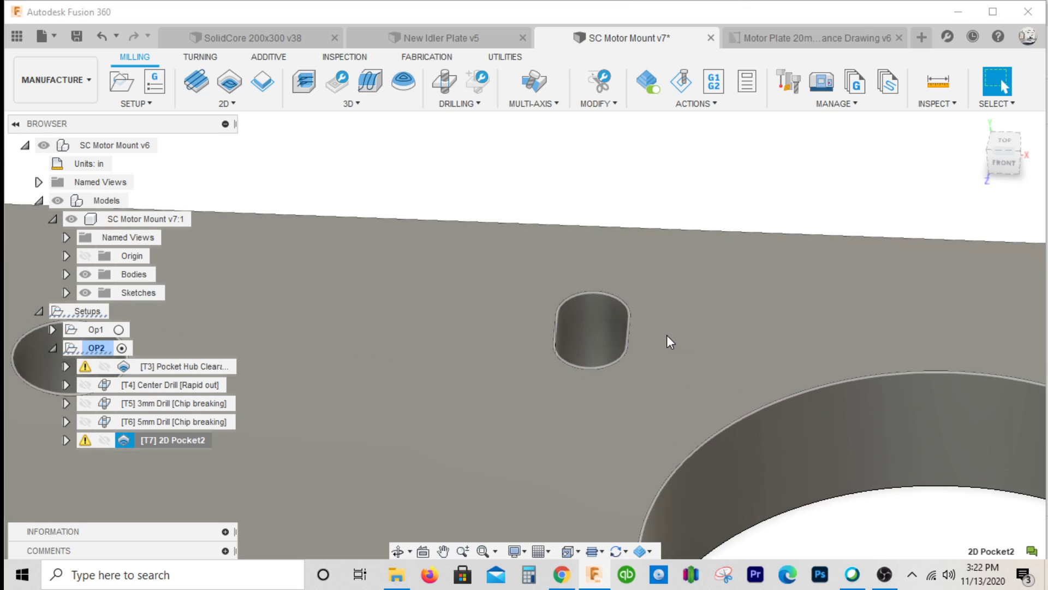
pyautogui.keyDown('shift'); pyautogui.moveTo(667, 344); pyautogui.dragTo(557, 343, button='middle'); pyautogui.keyUp('shift')
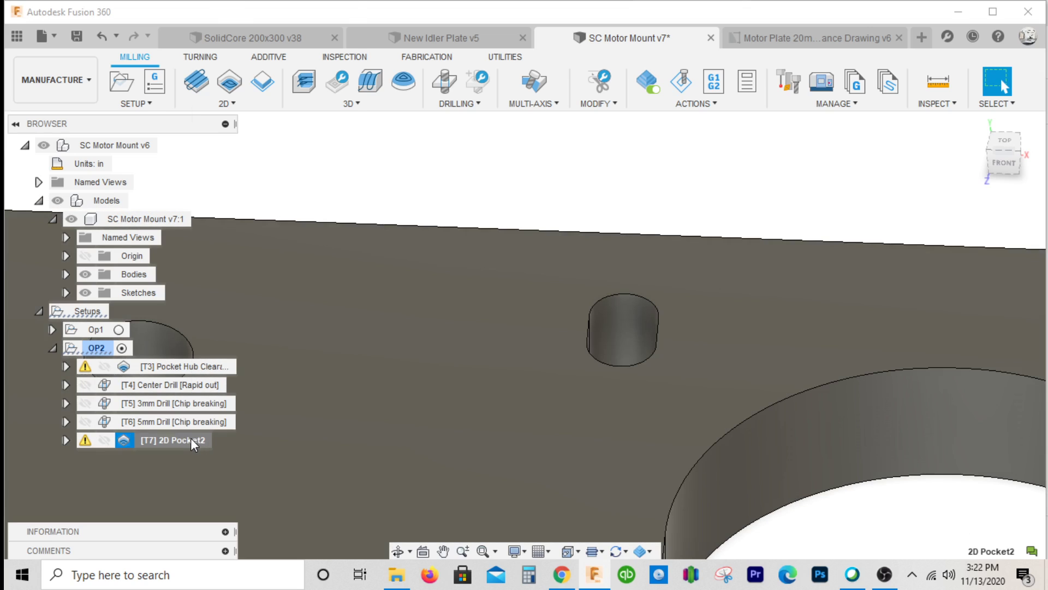
# - Open the linking settings of the flat-sided hole's 2D pocket for editing
pyautogui.rightClick(192, 438)
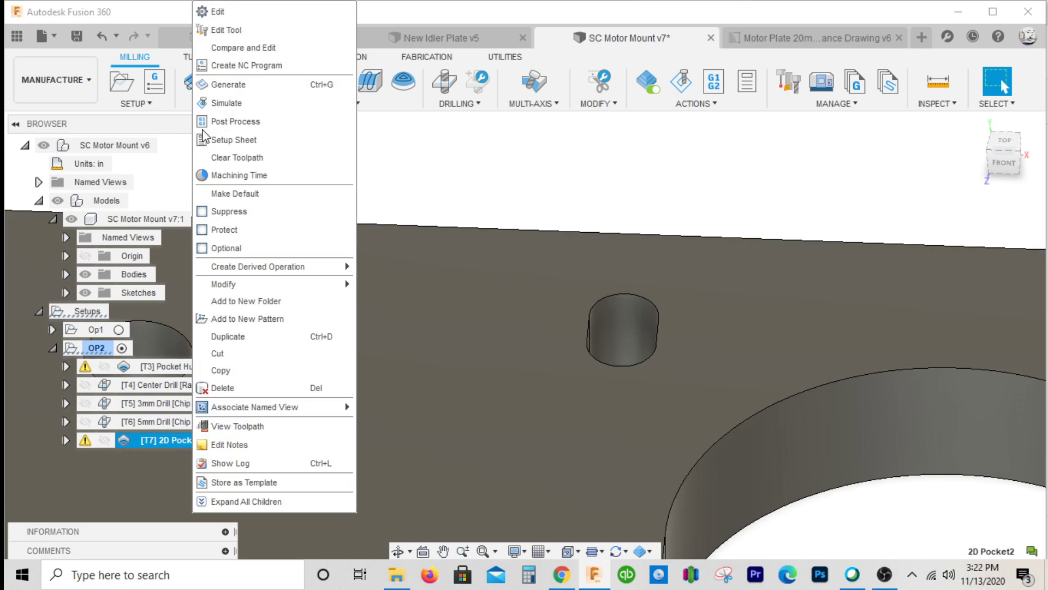
pyautogui.click(202, 9)
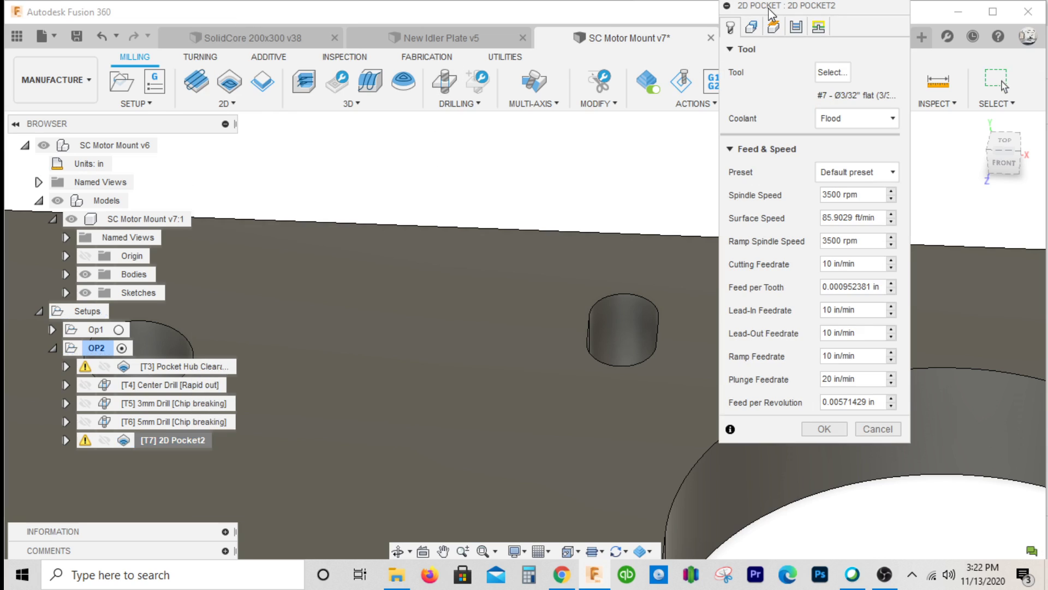
pyautogui.moveTo(808, 5); pyautogui.dragTo(801, 51)
pyautogui.click(809, 77)
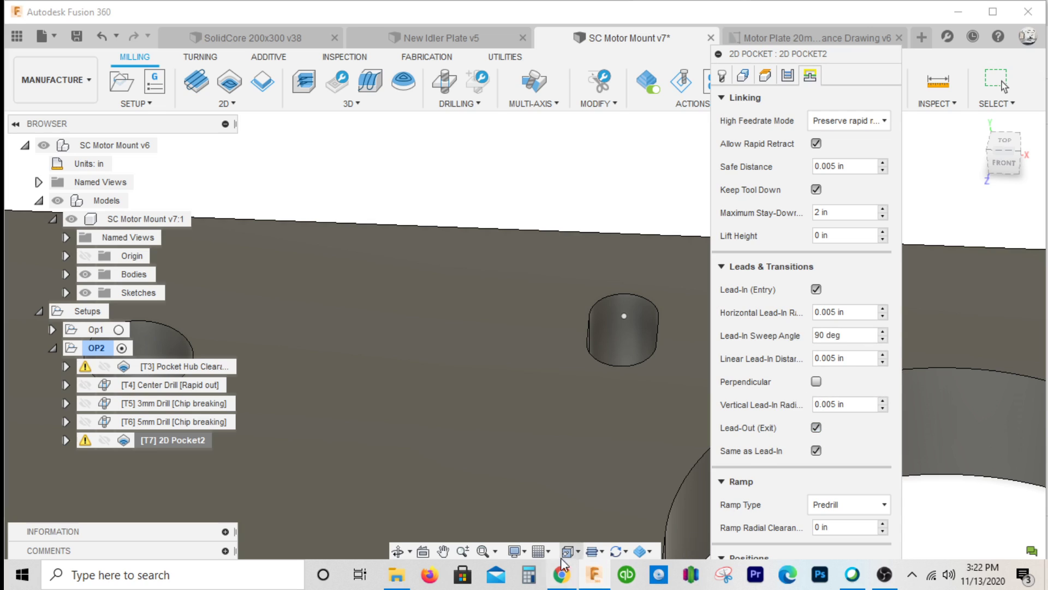
# - Switch to Calculator, convert 3 mm to inches by dividing by 25.4, and subtract 0.098 from the result
pyautogui.click(528, 583)
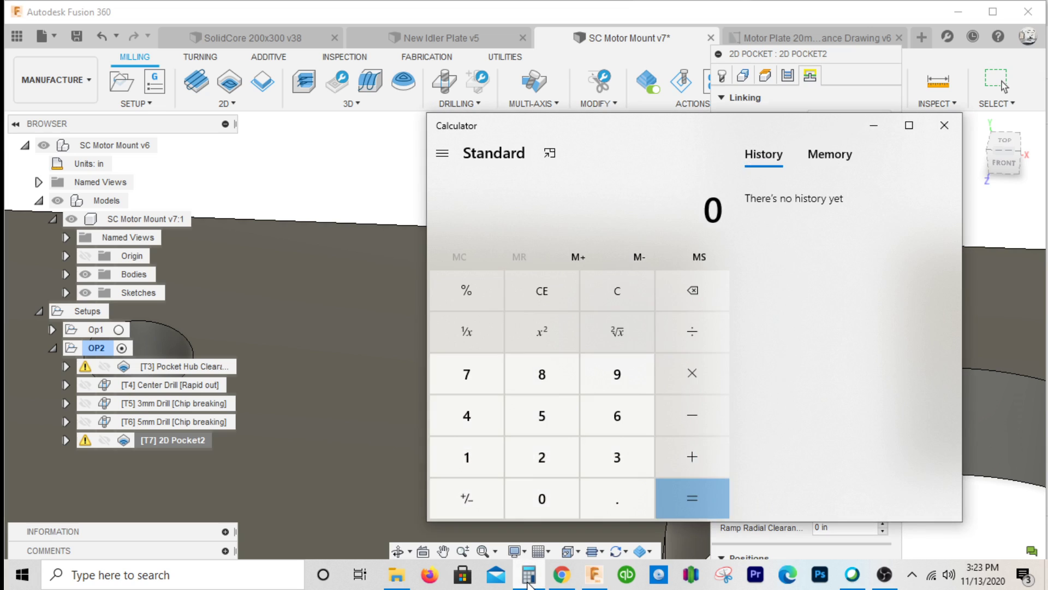
pyautogui.moveTo(646, 116); pyautogui.dragTo(351, 84)
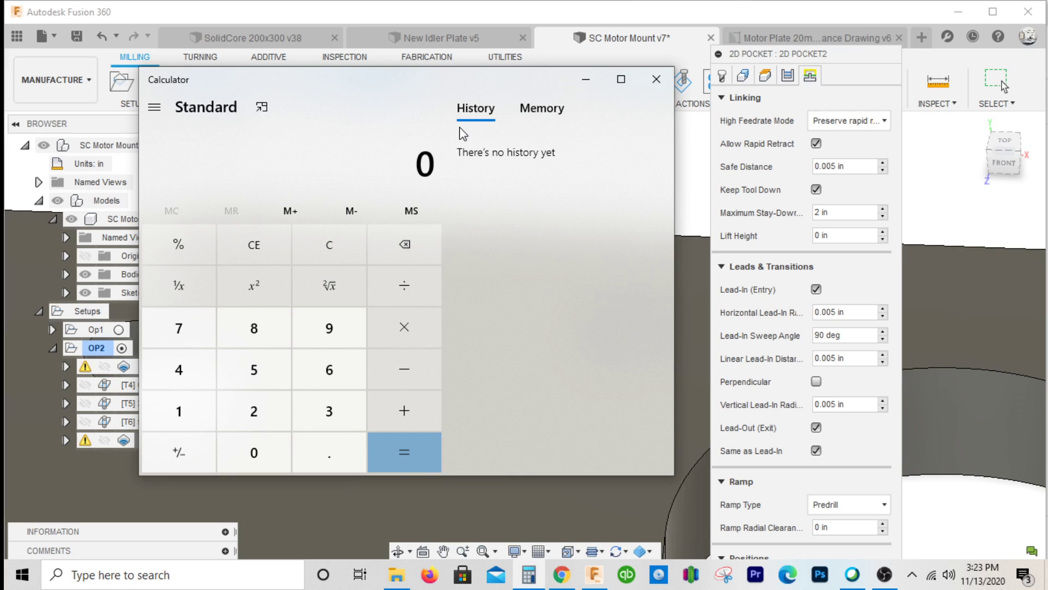
pyautogui.write('3 ÷ ')
pyautogui.write('25.4')
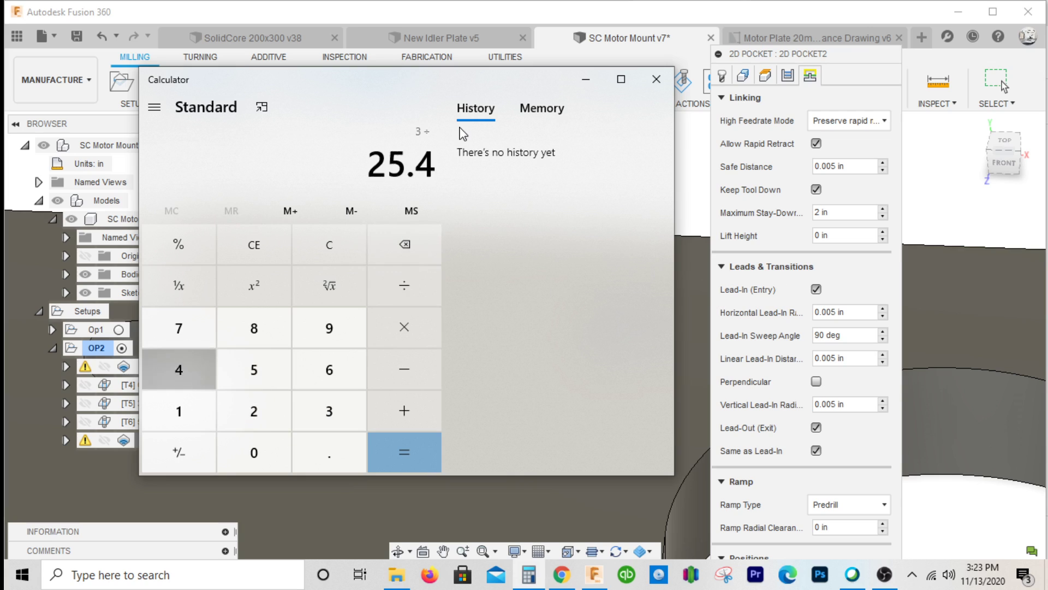
pyautogui.press('Return')
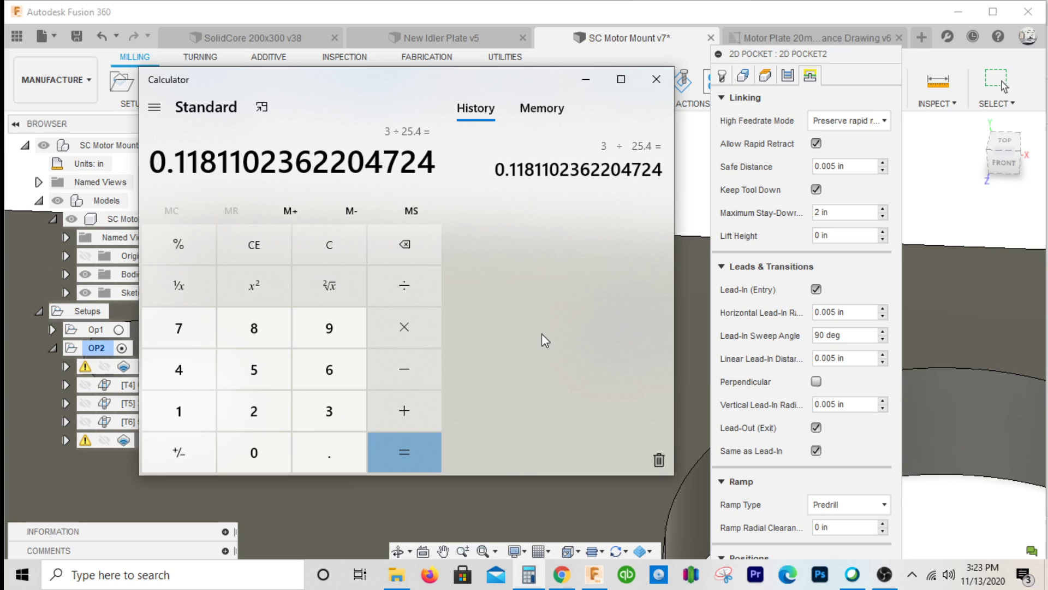
pyautogui.press('-')
pyautogui.write('0.0')
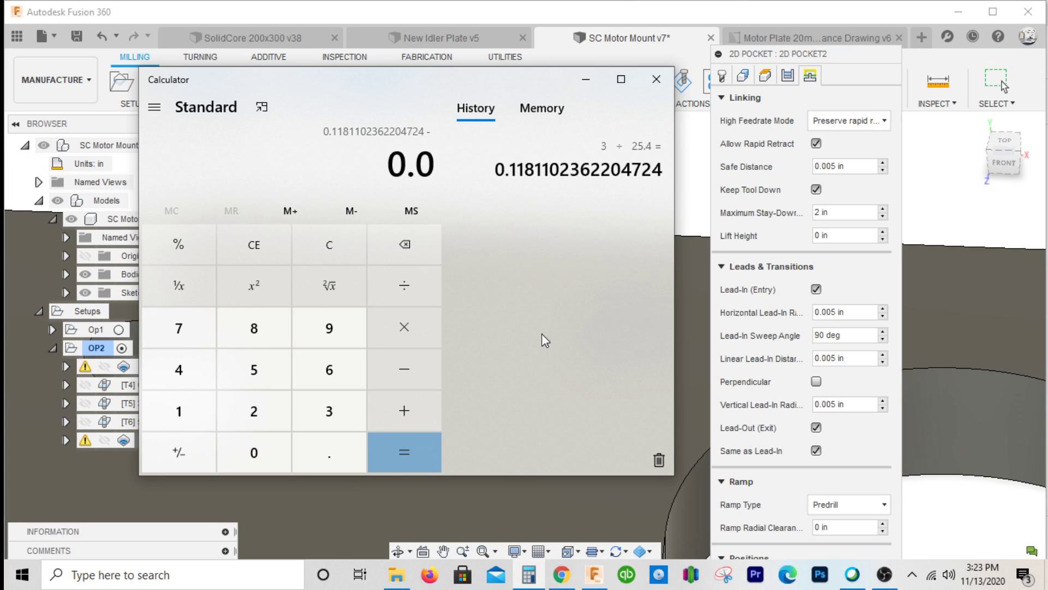
pyautogui.write('98')
pyautogui.press('Return')
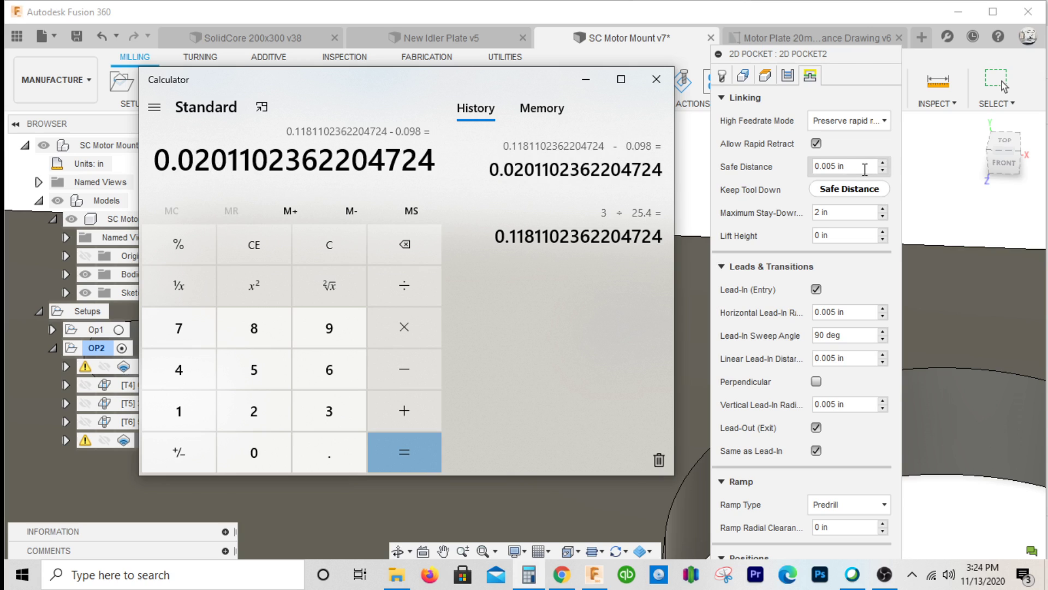
# - Set the 2D pocket's safe distance to 0.001 in and accept the change
pyautogui.moveTo(843, 170); pyautogui.dragTo(799, 177)
pyautogui.write('.001')
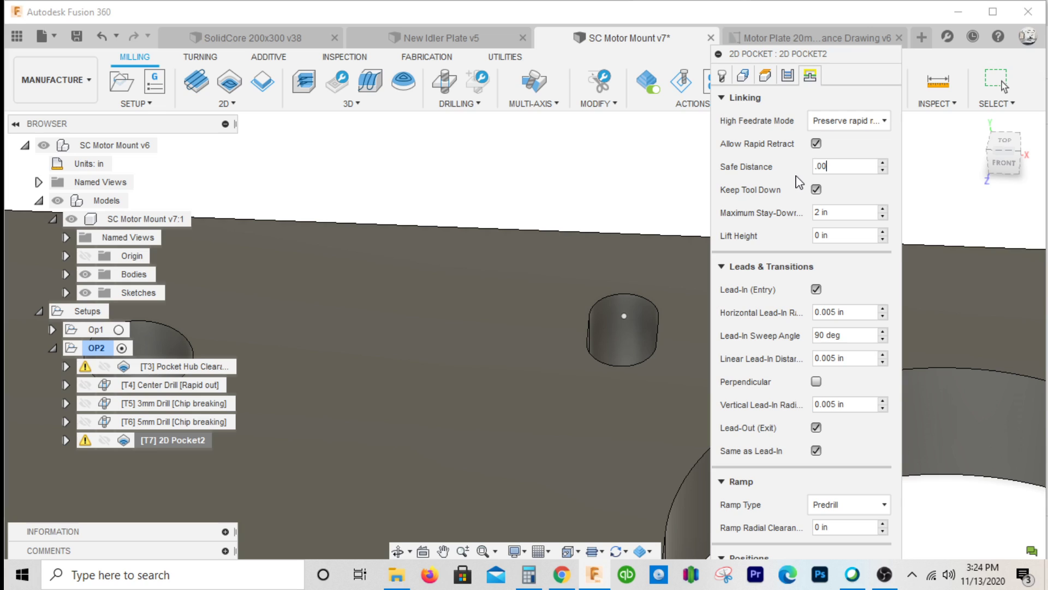
pyautogui.click(857, 318)
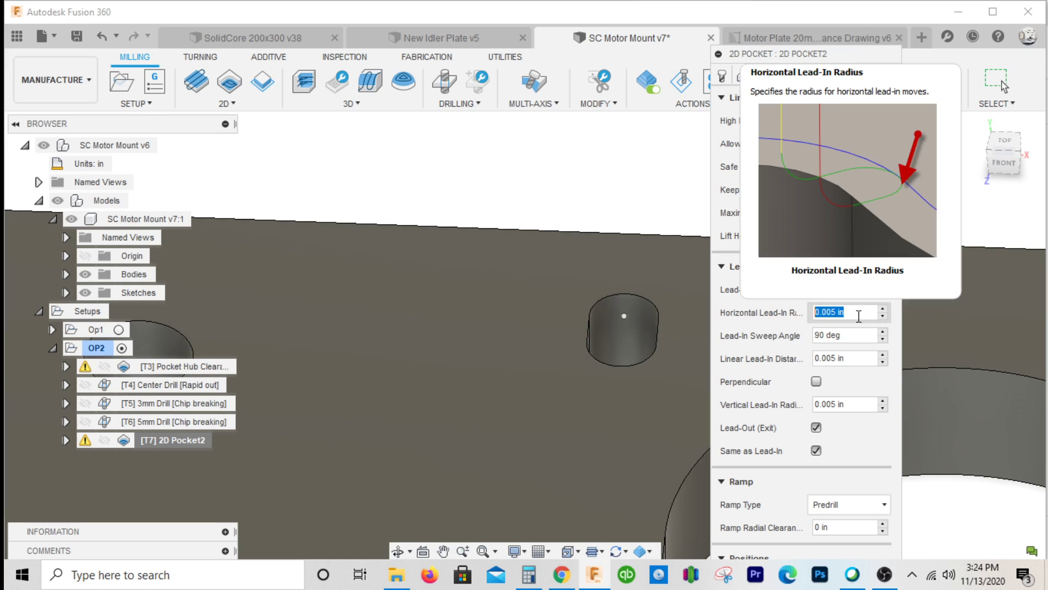
pyautogui.moveTo(842, 55); pyautogui.dragTo(812, 11)
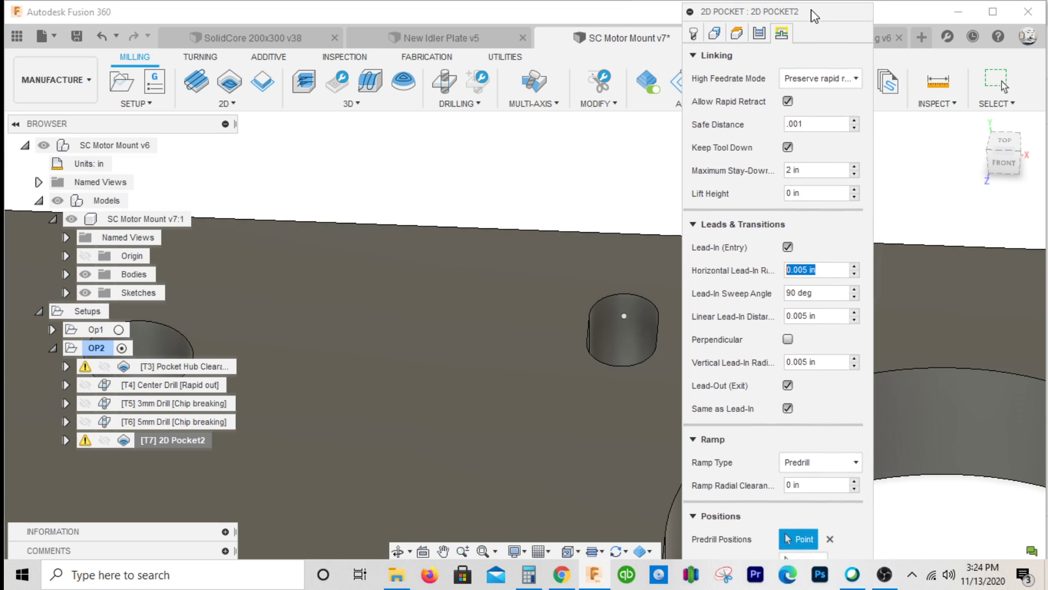
pyautogui.click(699, 55)
pyautogui.click(780, 451)
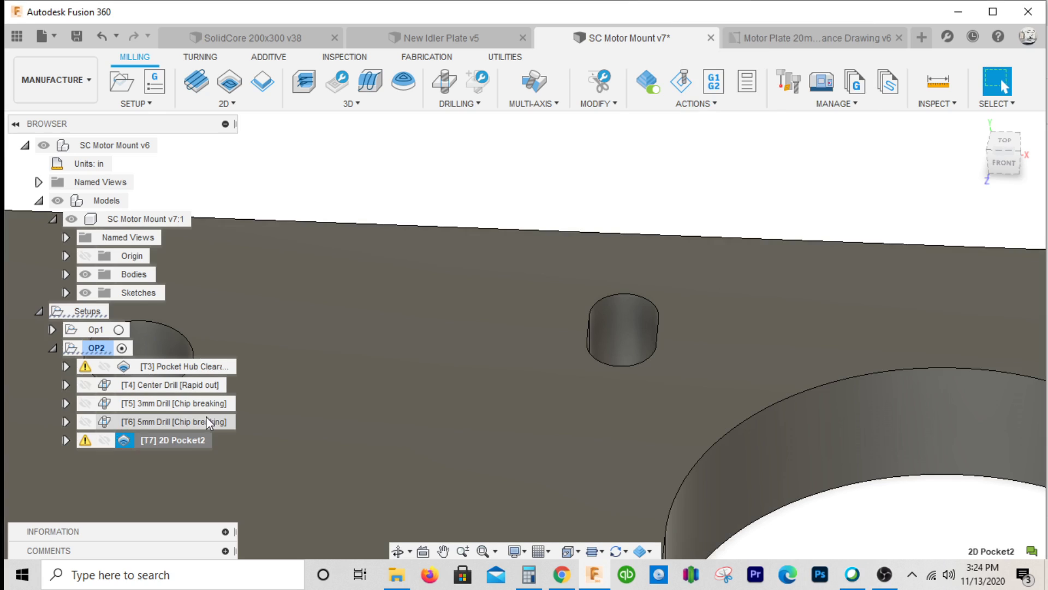
# - Edit the 2D pocket, set its horizontal lead-in radius and linear lead-in distance to 0.001 in, and accept
pyautogui.rightClick(182, 438)
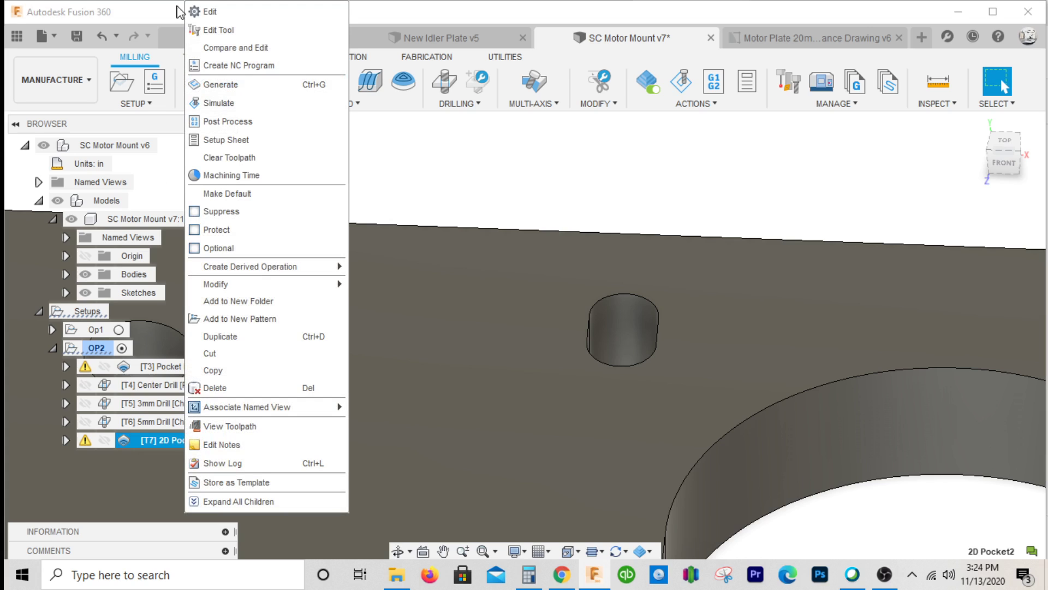
pyautogui.click(191, 10)
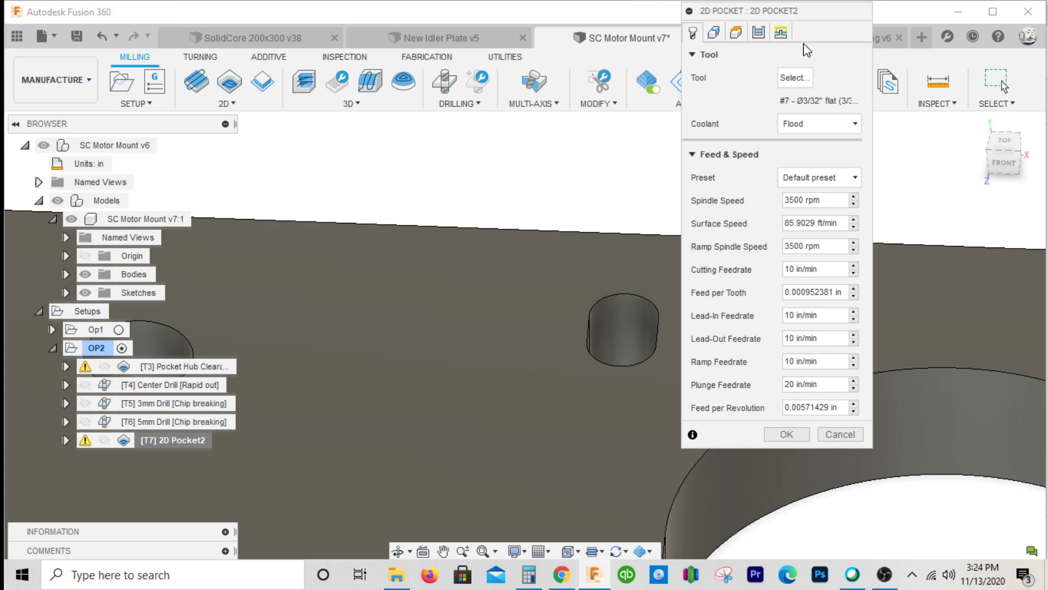
pyautogui.click(780, 32)
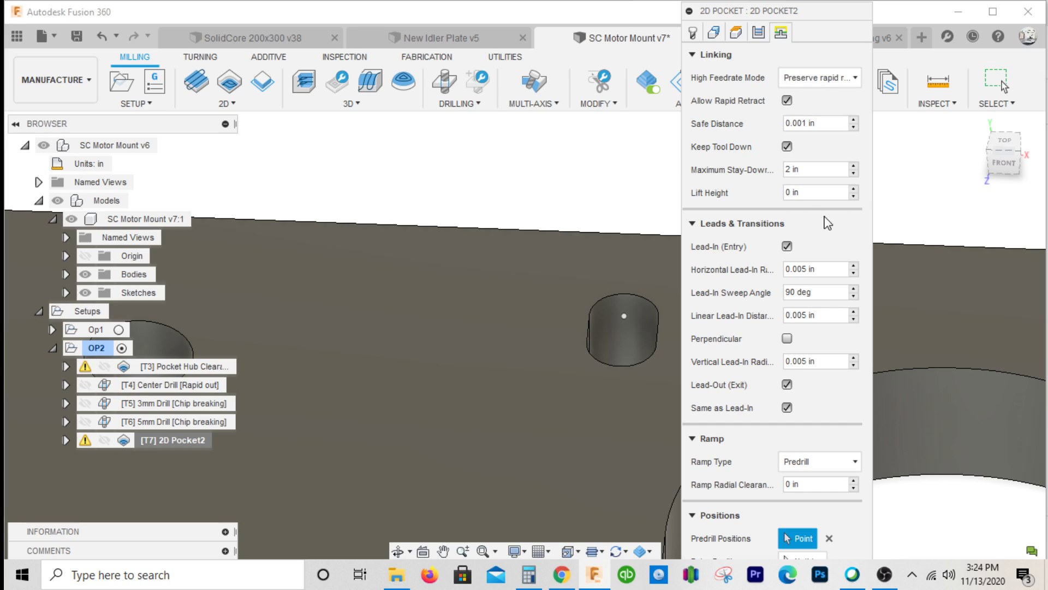
pyautogui.click(834, 269)
pyautogui.write('.001')
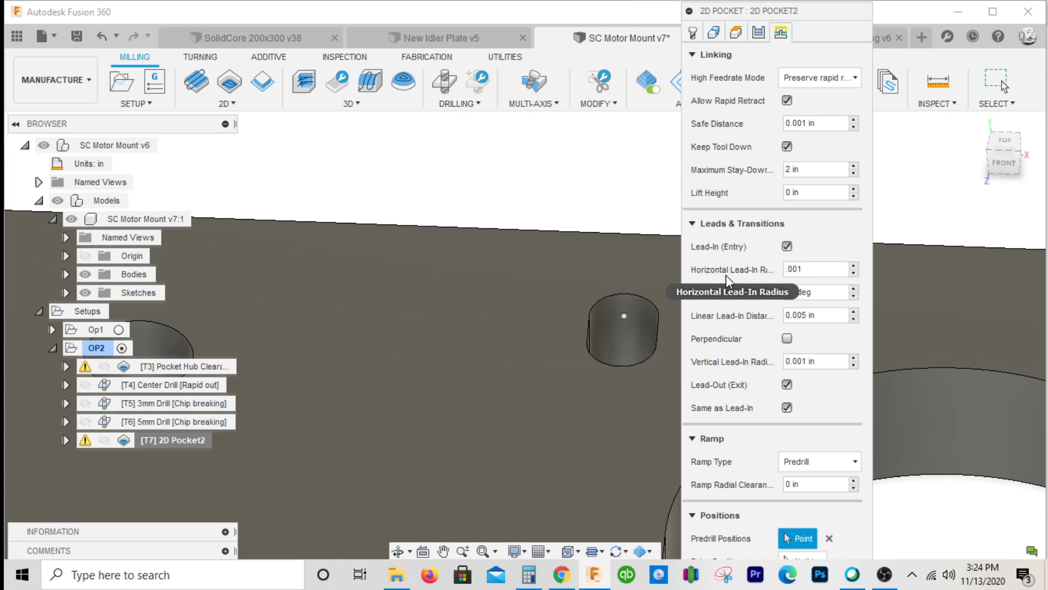
pyautogui.press('Tab')
pyautogui.press('Tab')
pyautogui.write('.001')
pyautogui.press('Tab')
pyautogui.press('Return')
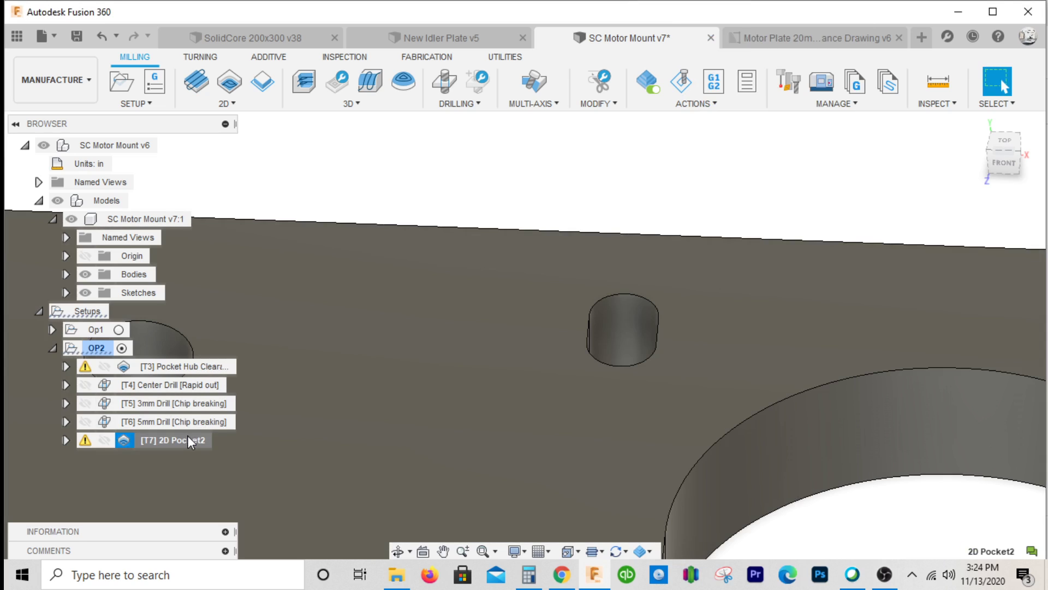
# - Edit the 2D pocket's passes, set the tolerance to 0.001 in and the maximum stepover to 0.096 in, and accept
pyautogui.rightClick(188, 437)
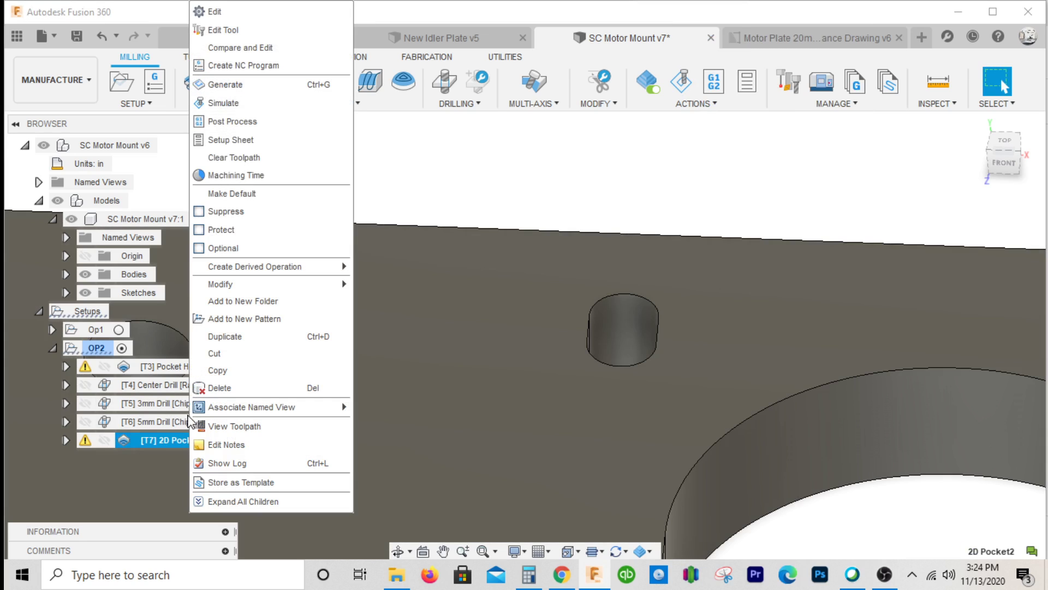
pyautogui.click(263, 13)
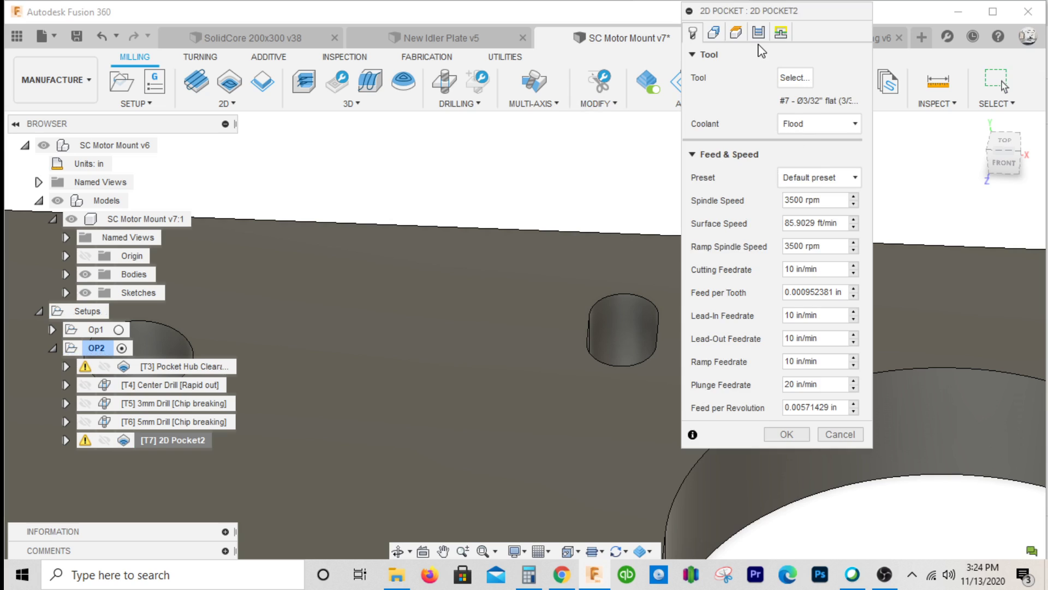
pyautogui.click(758, 34)
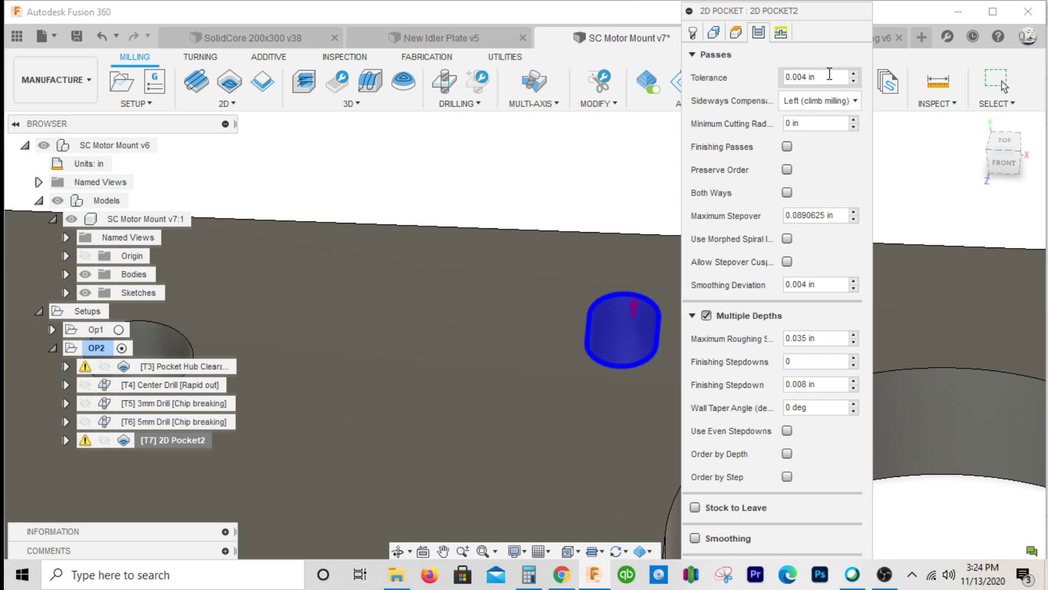
pyautogui.click(798, 76)
pyautogui.write('.001')
pyautogui.click(827, 217)
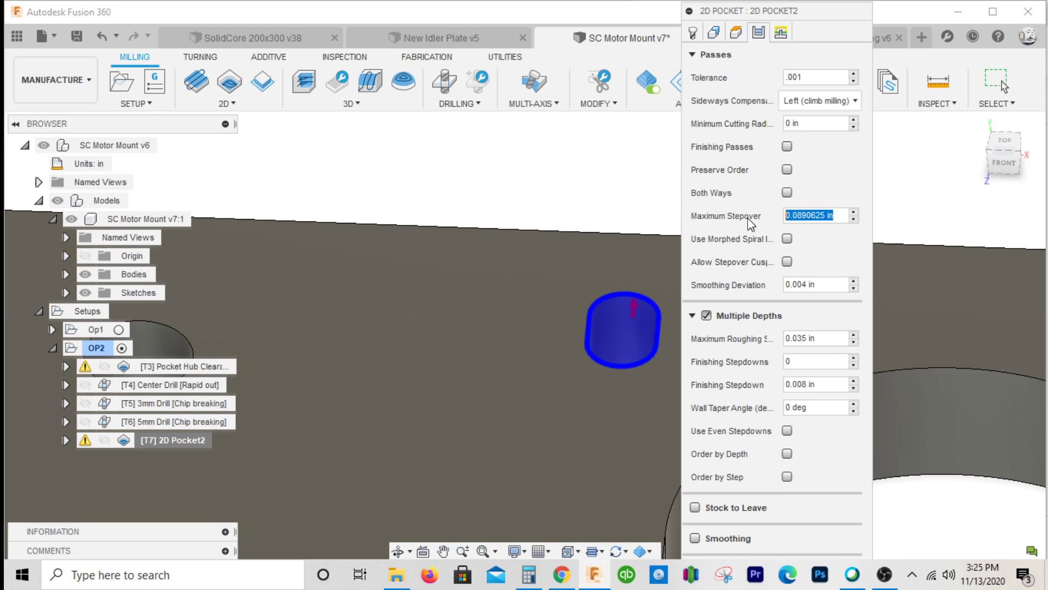
pyautogui.moveTo(829, 214)
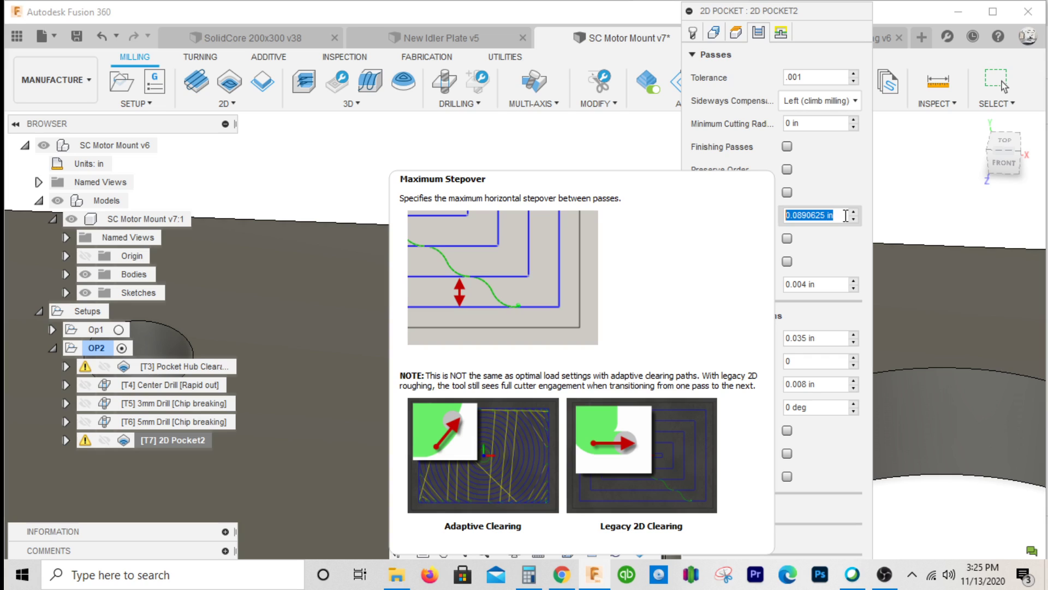
pyautogui.write('.096')
pyautogui.press('Return')
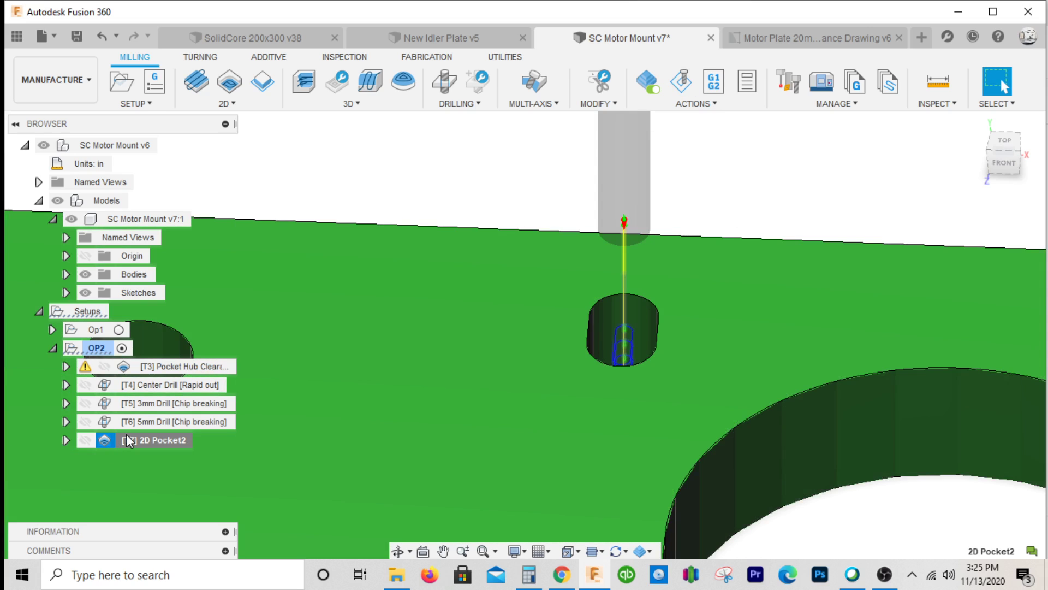
# - Check the cutter geometry of the 2D pocket's 3/32 in end mill and close the tool editor
pyautogui.rightClick(127, 441)
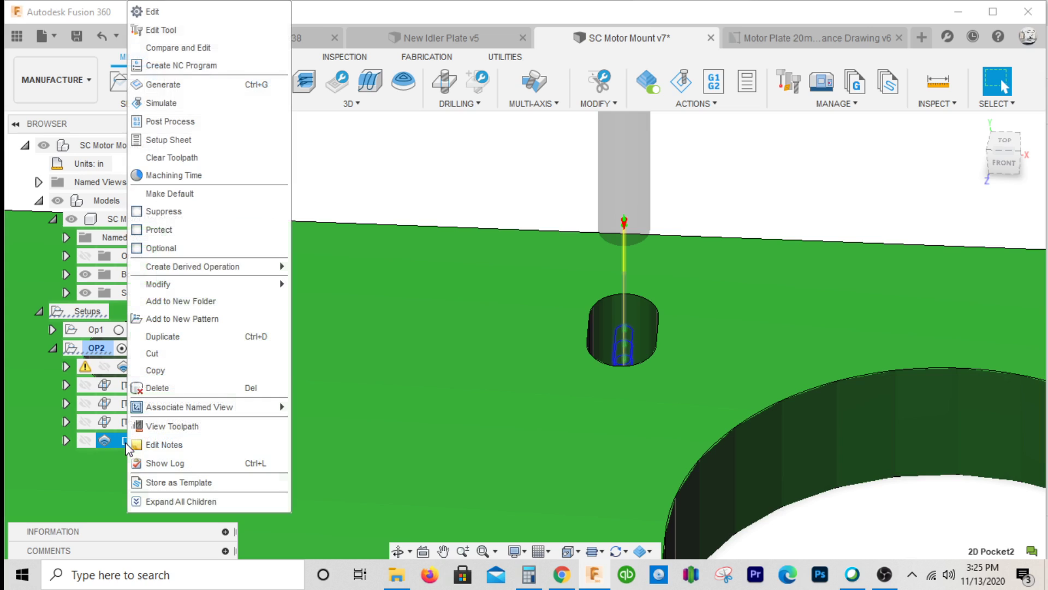
pyautogui.click(197, 31)
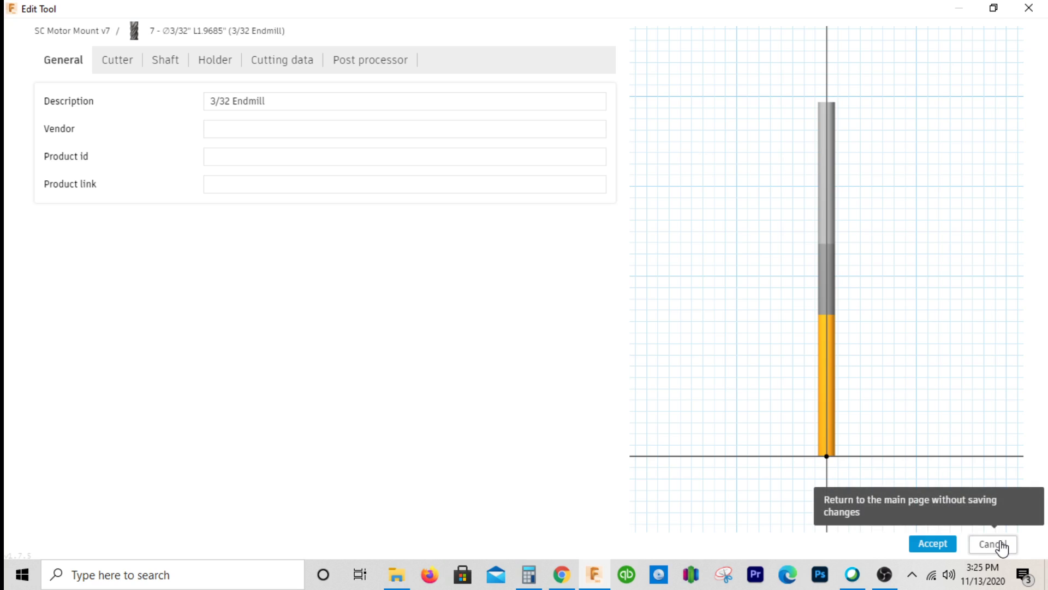
pyautogui.click(116, 59)
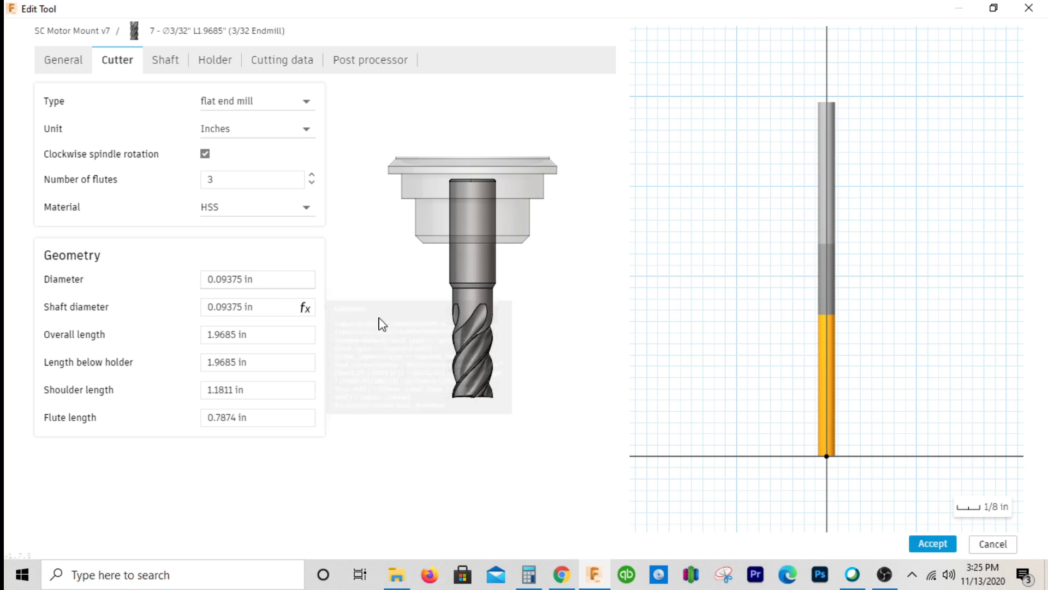
pyautogui.click(932, 543)
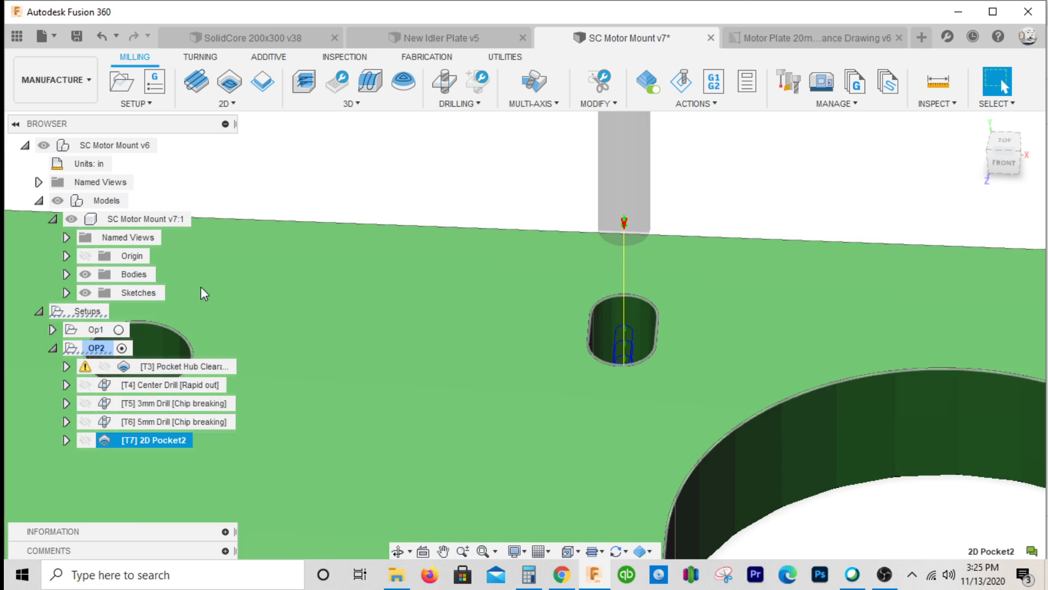
# - Open the 2D pocket for editing and review its maximum stepover and maximum roughing stepdown in the passes settings
pyautogui.click(158, 442)
pyautogui.rightClick(159, 445)
pyautogui.click(246, 10)
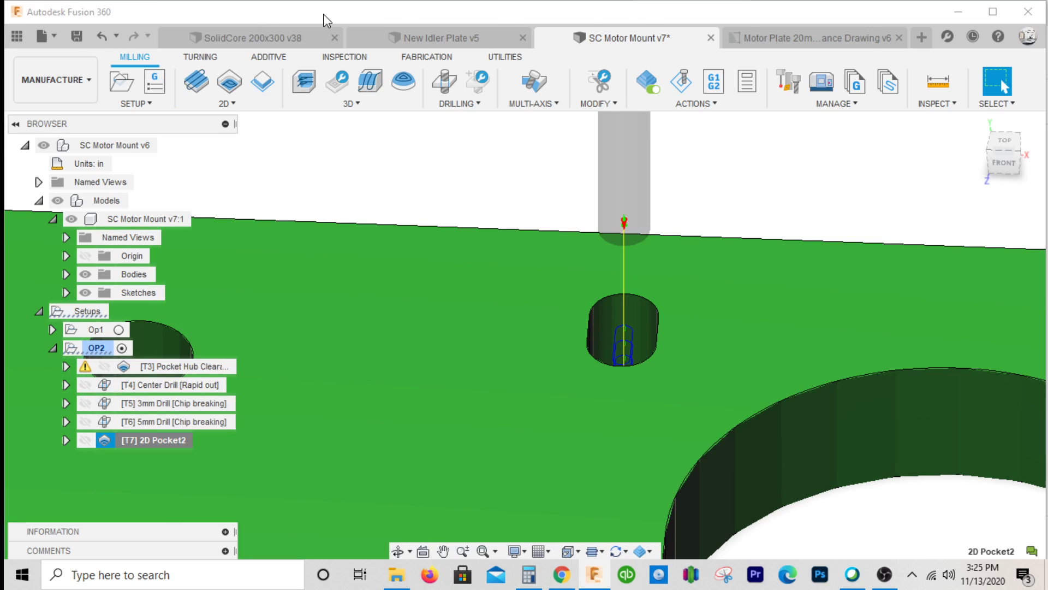
pyautogui.click(759, 33)
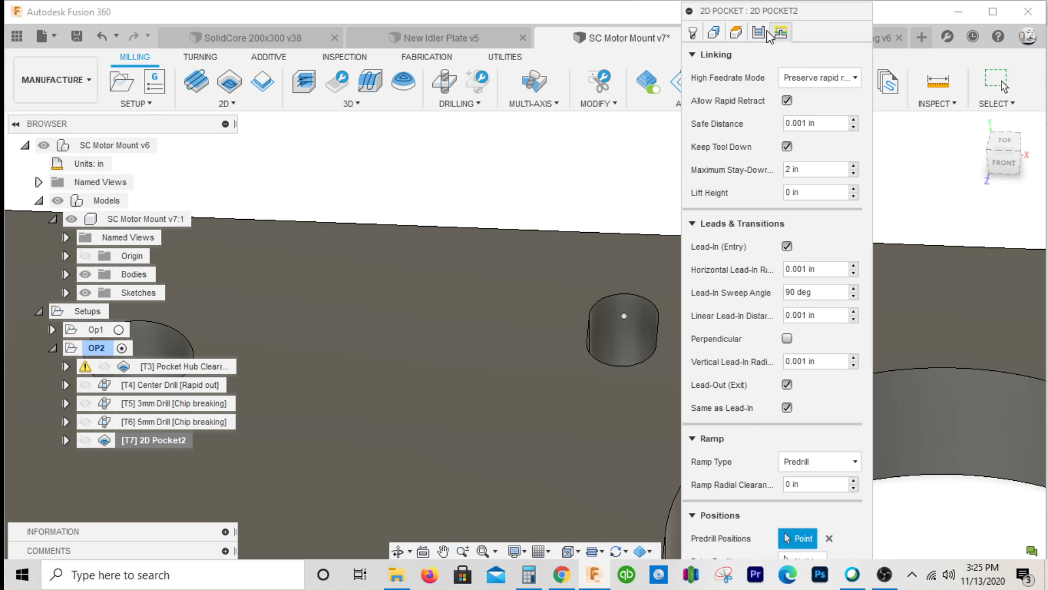
pyautogui.click(758, 34)
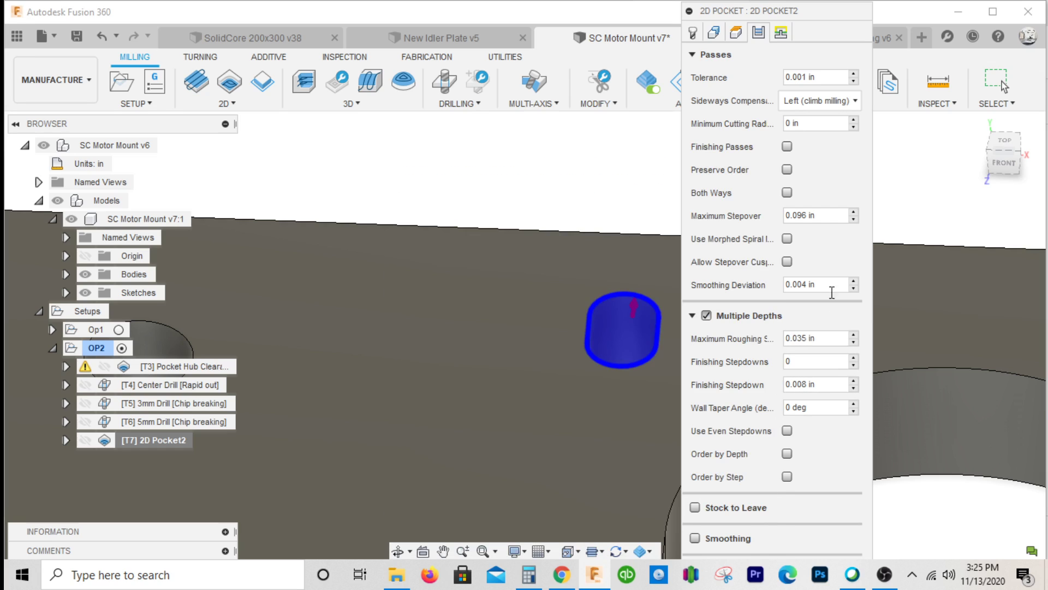
pyautogui.moveTo(812, 215); pyautogui.dragTo(781, 217)
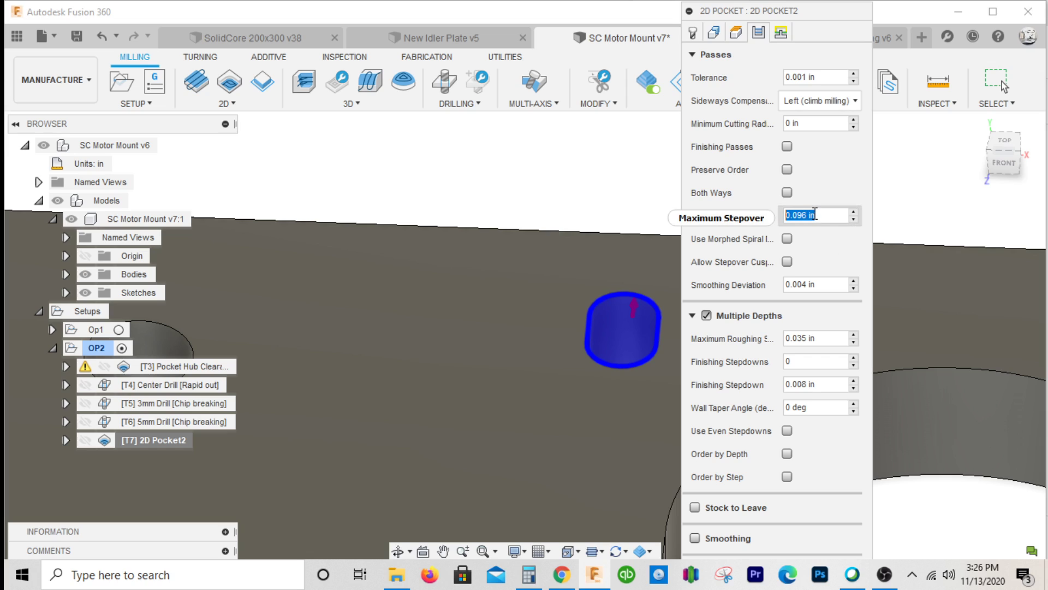
pyautogui.click(835, 215)
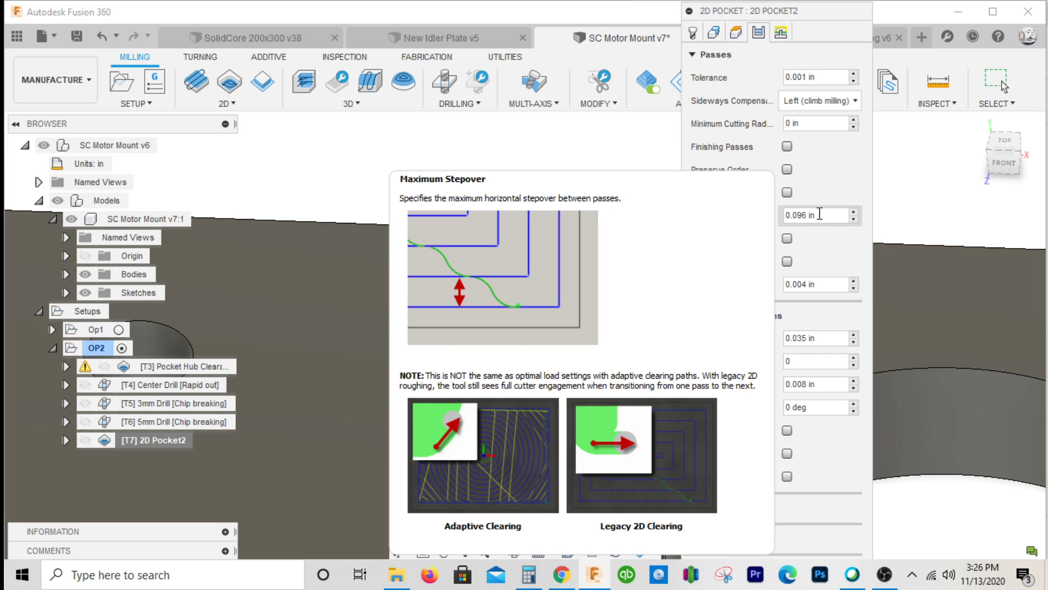
pyautogui.doubleClick(830, 213)
pyautogui.click(827, 215)
pyautogui.tripleClick(827, 214)
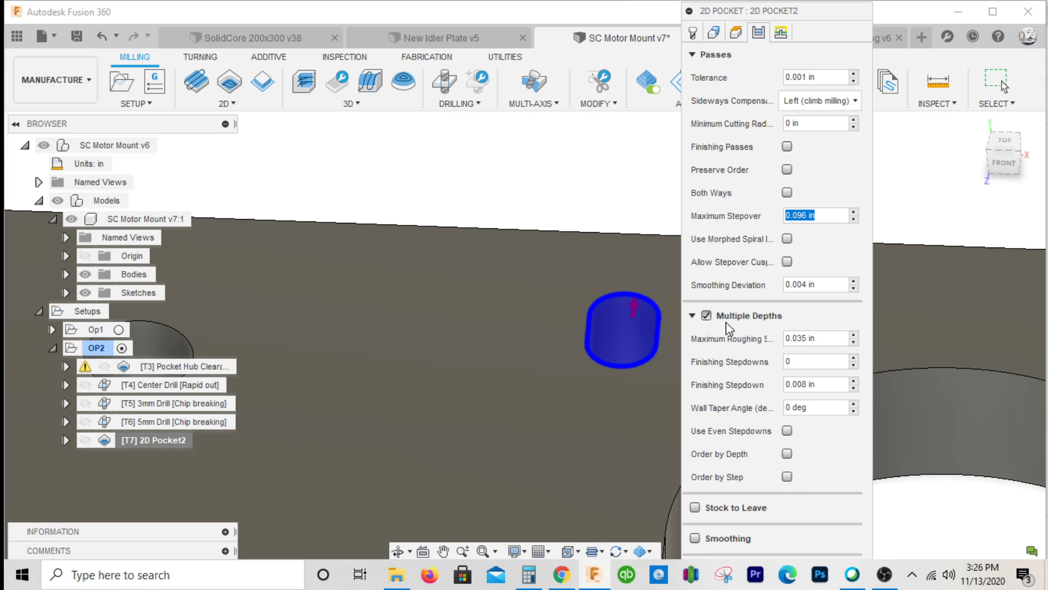
pyautogui.moveTo(817, 338); pyautogui.dragTo(786, 341)
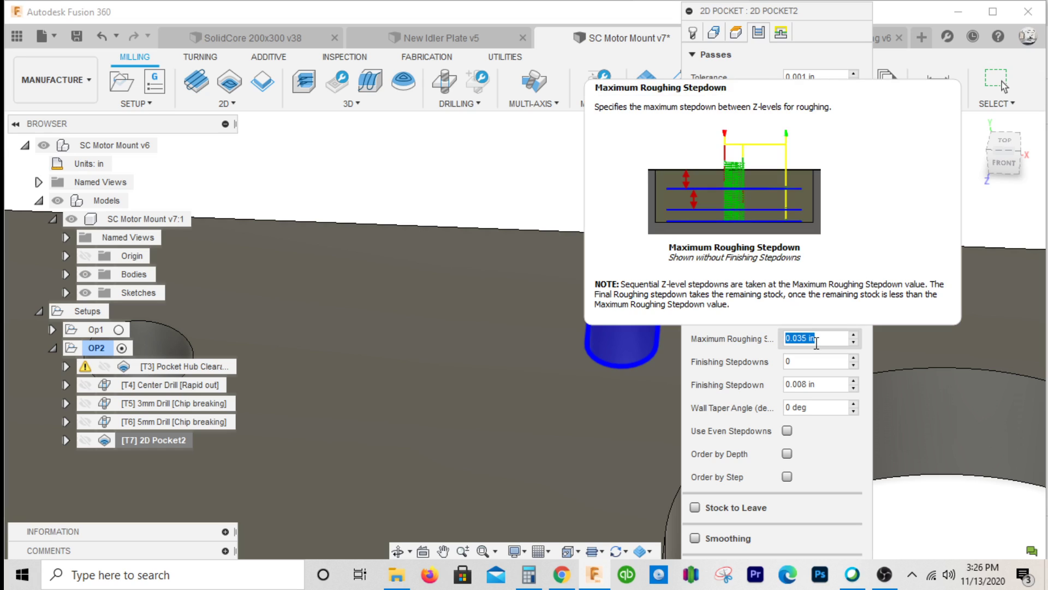
pyautogui.moveTo(829, 16); pyautogui.dragTo(750, 30)
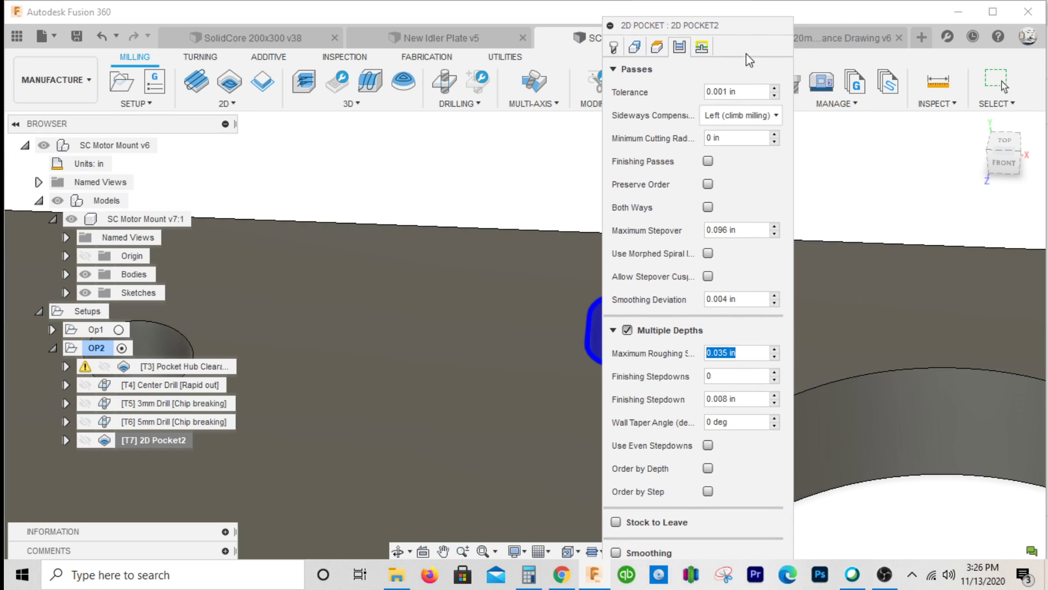
pyautogui.click(703, 48)
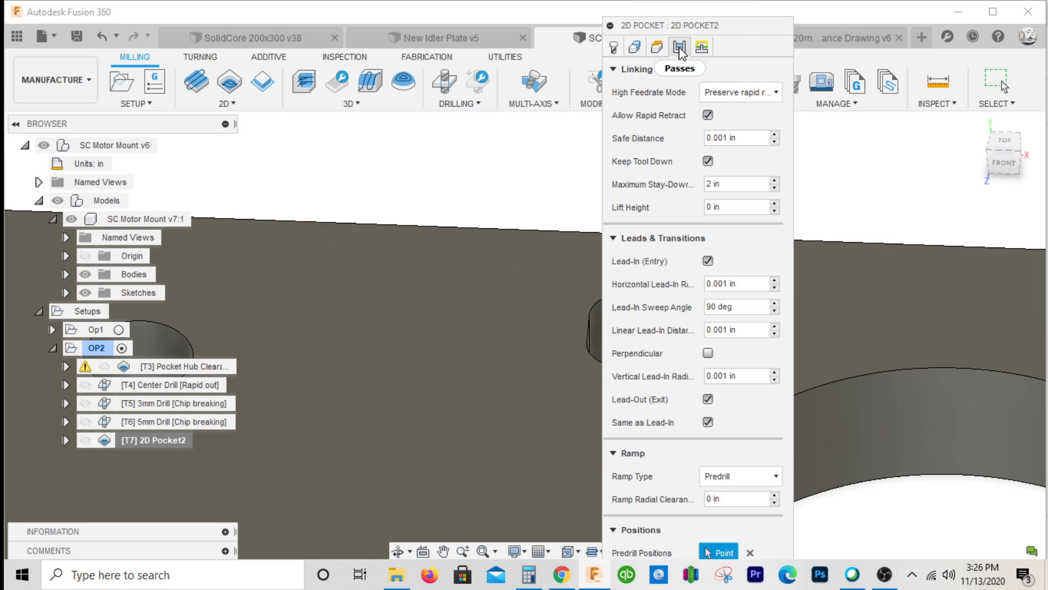
pyautogui.click(680, 48)
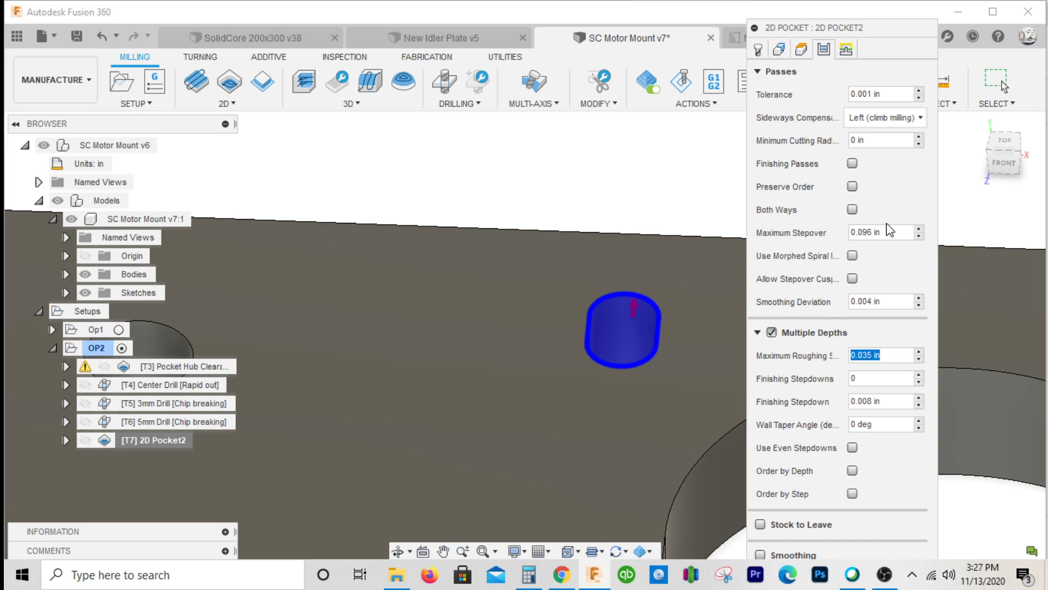
pyautogui.moveTo(888, 230); pyautogui.dragTo(852, 235)
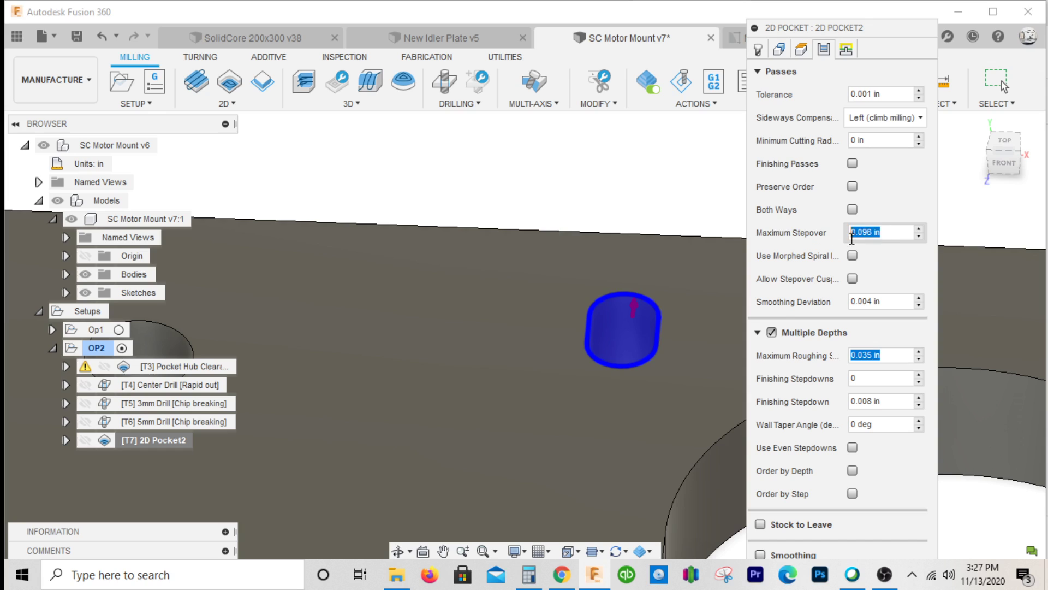
# - Review the 2D pocket's safe distance, horizontal lead-in radius and linear lead-in distance, and accept the operation
pyautogui.click(847, 49)
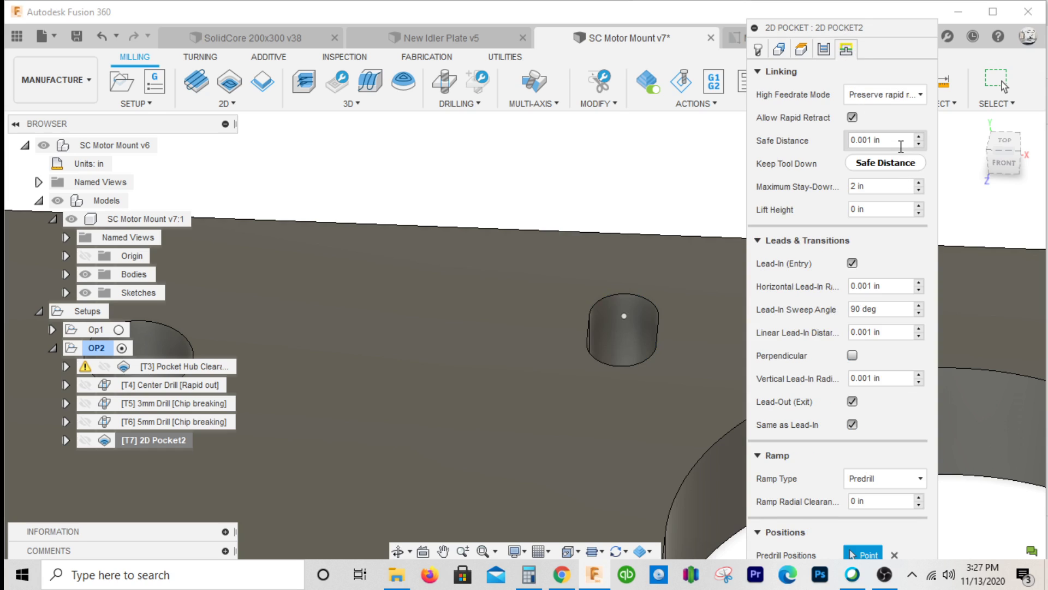
pyautogui.moveTo(899, 143); pyautogui.dragTo(858, 141)
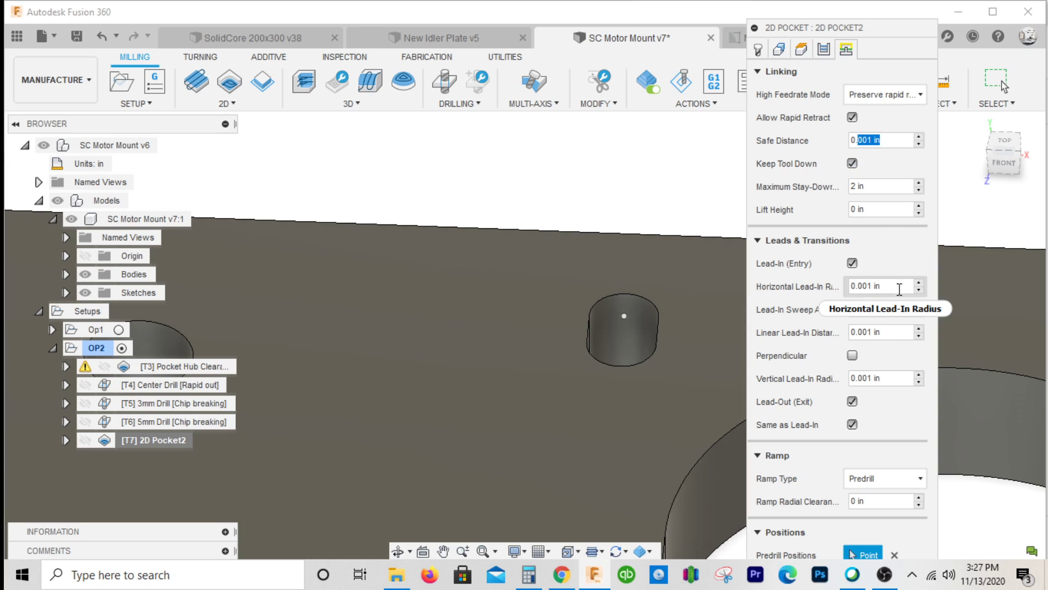
pyautogui.moveTo(900, 285); pyautogui.dragTo(851, 286)
pyautogui.moveTo(888, 333); pyautogui.dragTo(806, 336)
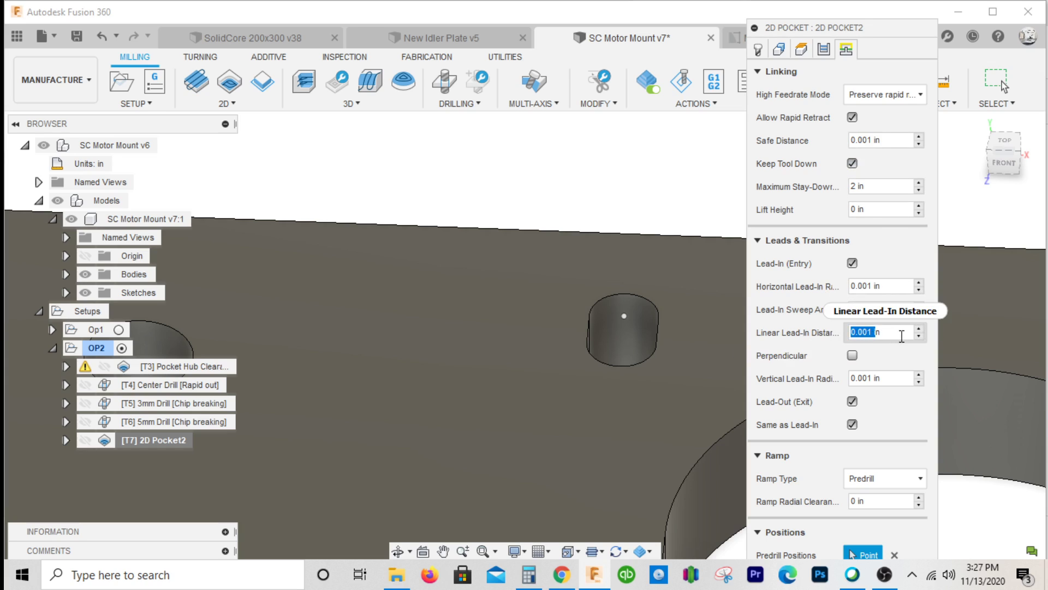
pyautogui.tripleClick(873, 332)
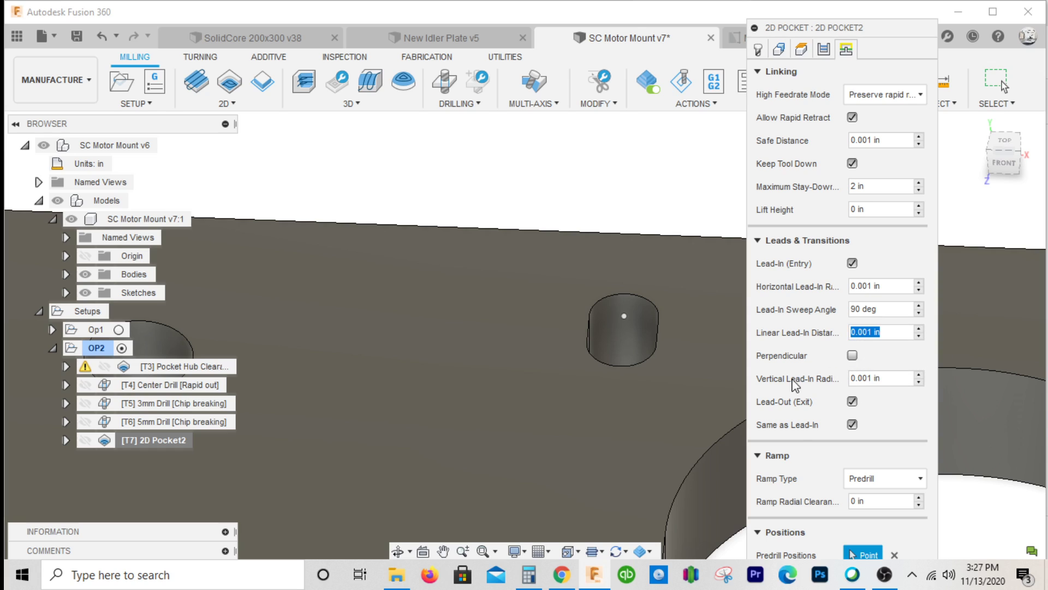
pyautogui.moveTo(873, 32); pyautogui.dragTo(1003, 3)
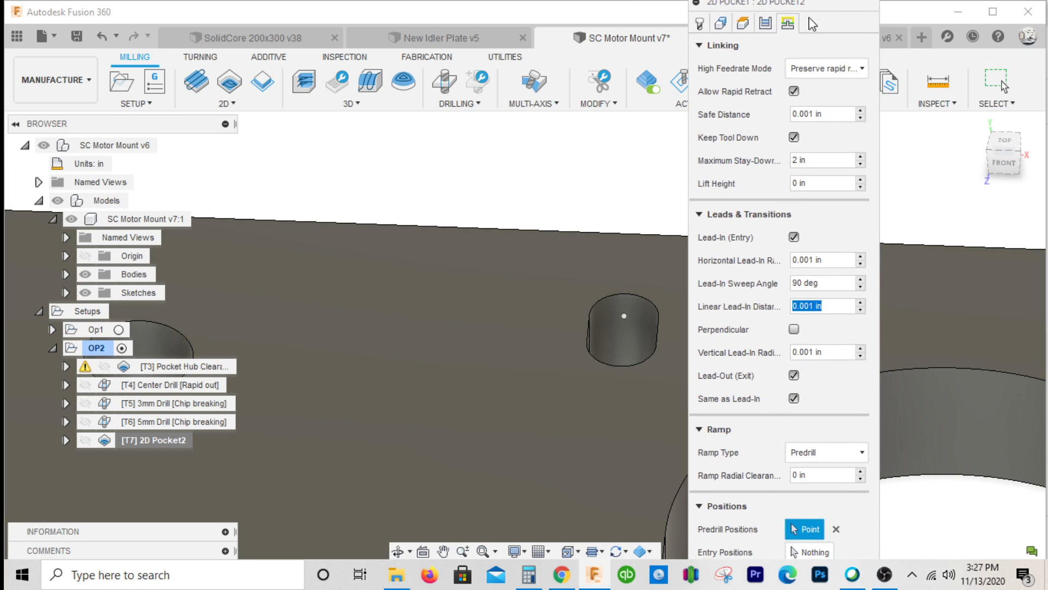
pyautogui.press('Return')
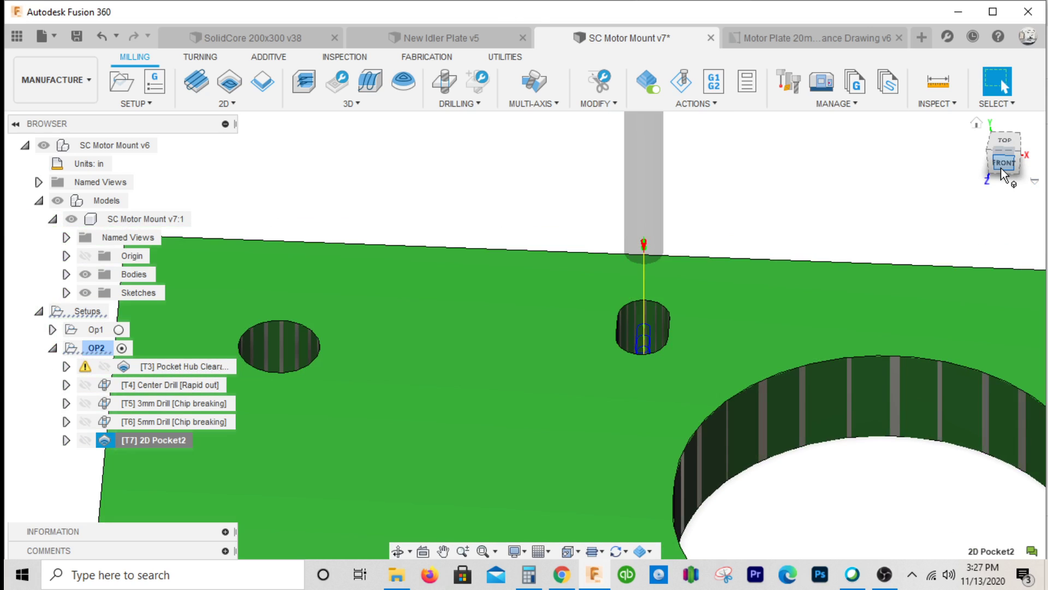
# - Inspect the 2D pocket's toolpath in the flat-sided hole from the front and top views
pyautogui.click(1001, 168)
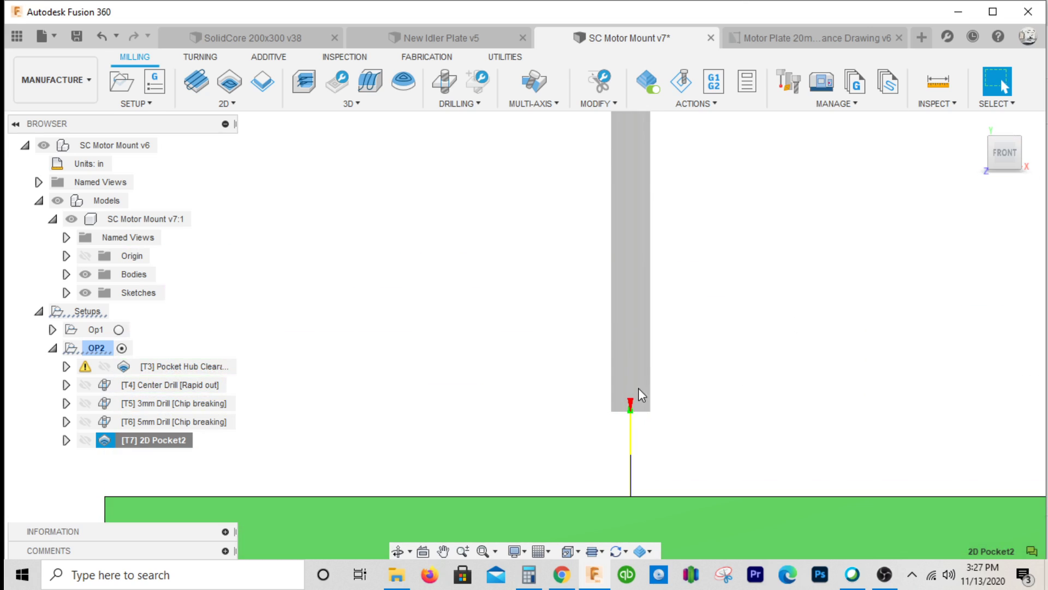
pyautogui.scroll(5, 528, 363)
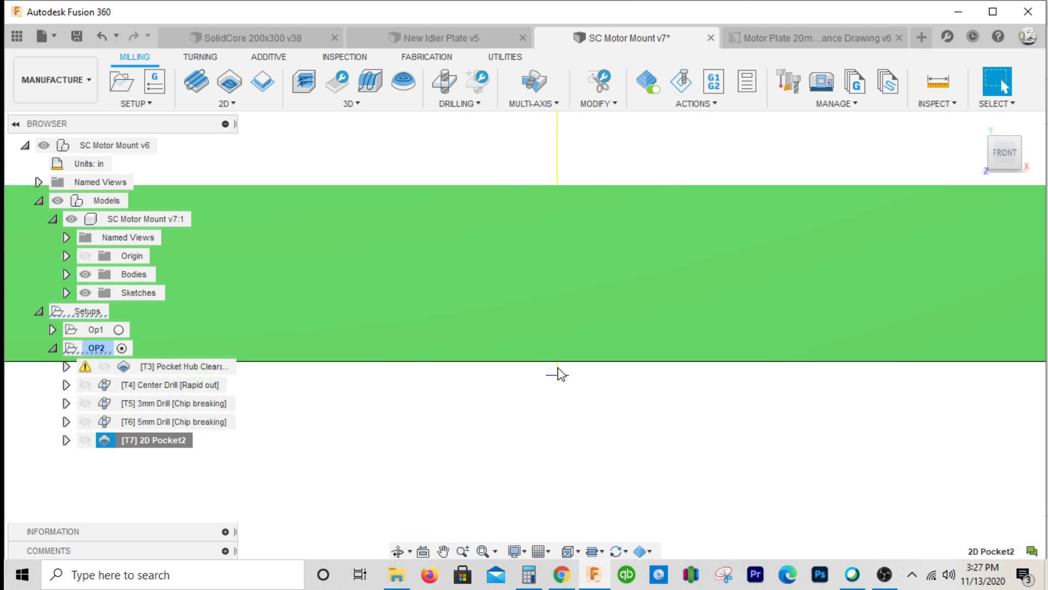
pyautogui.click(1000, 149)
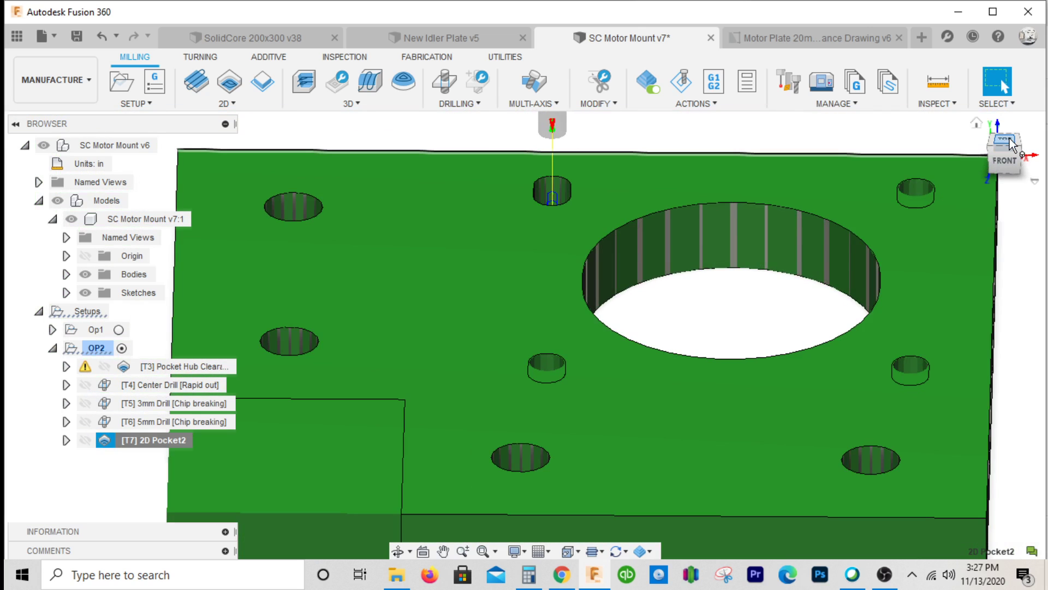
pyautogui.click(1003, 143)
pyautogui.scroll(5, 540, 138)
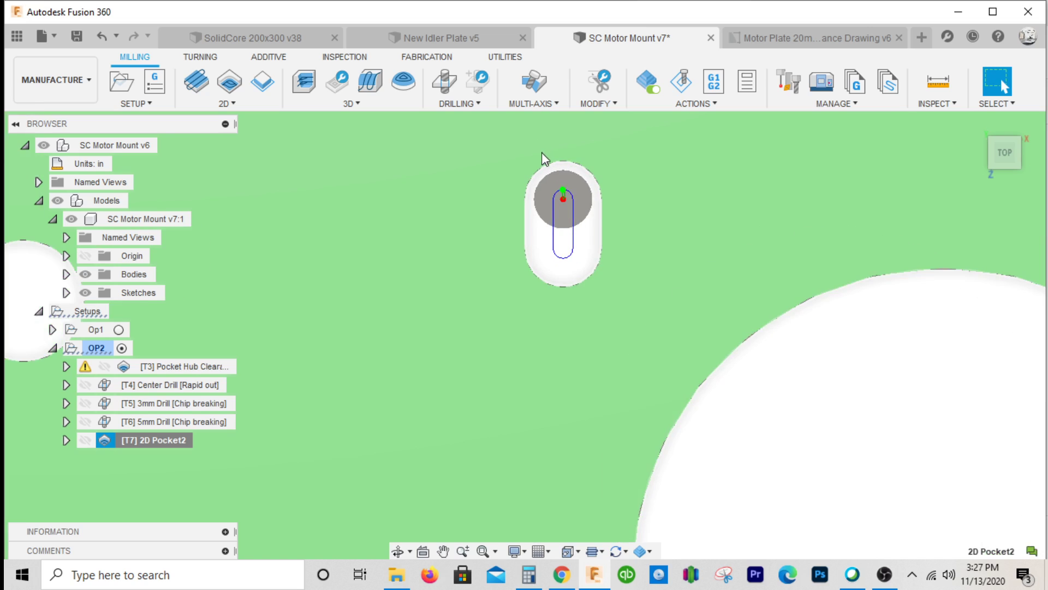
pyautogui.scroll(-5, 528, 214)
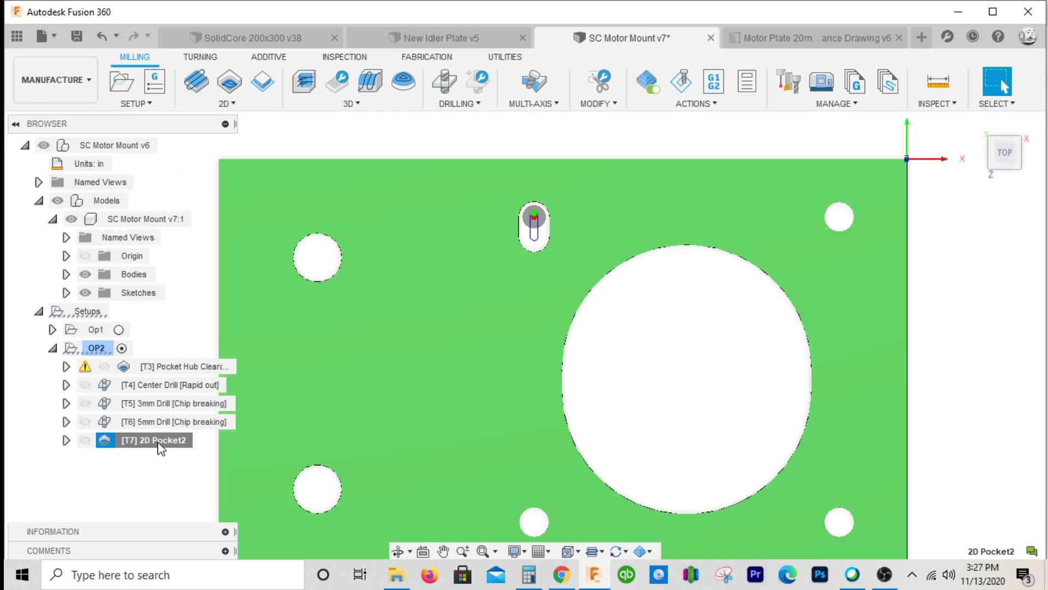
# - Duplicate the 2D Pocket2 operation in OP2 three times for the remaining flat-sided holes
pyautogui.click(163, 440)
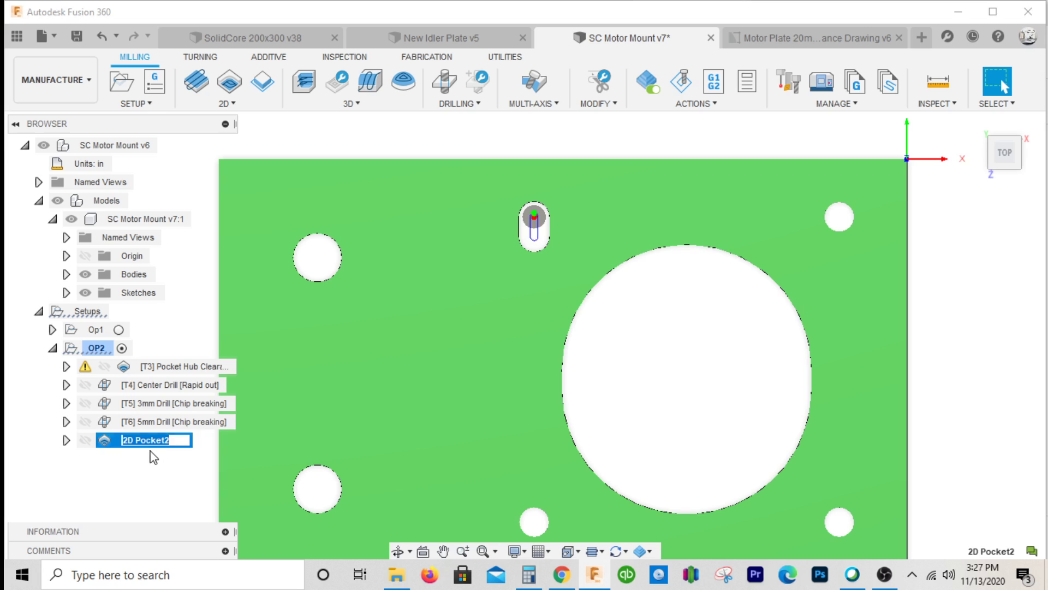
pyautogui.press('Return')
pyautogui.rightClick(155, 444)
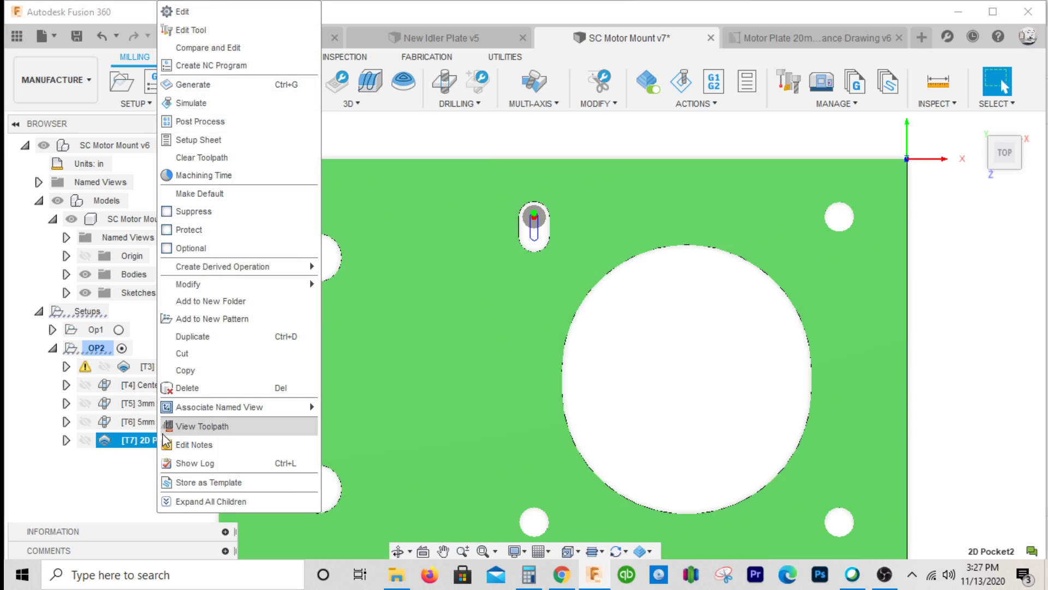
pyautogui.click(229, 336)
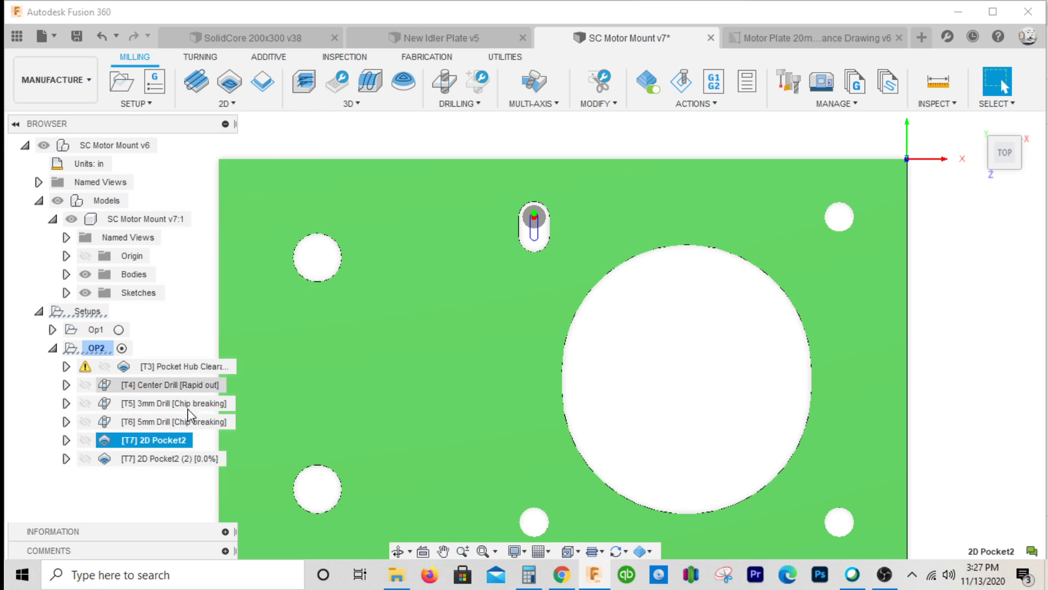
pyautogui.rightClick(174, 461)
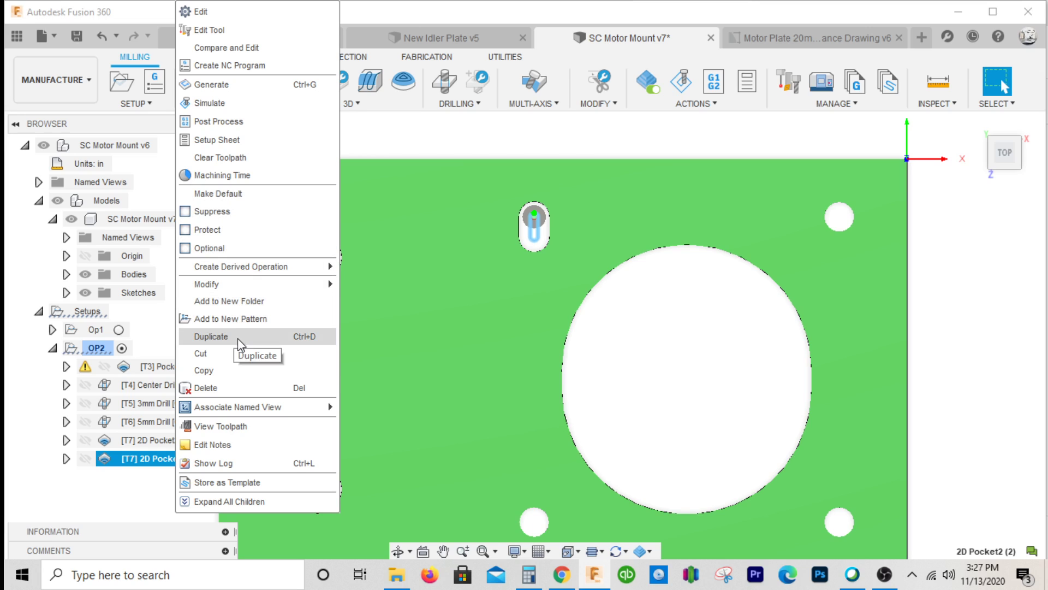
pyautogui.press('Escape')
pyautogui.rightClick(167, 475)
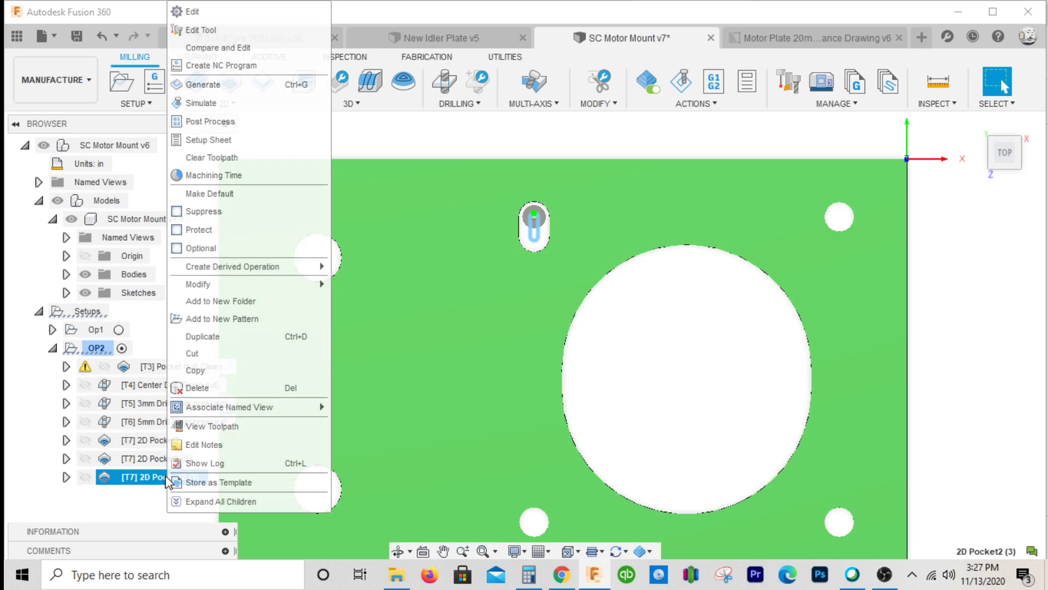
pyautogui.moveTo(188, 269)
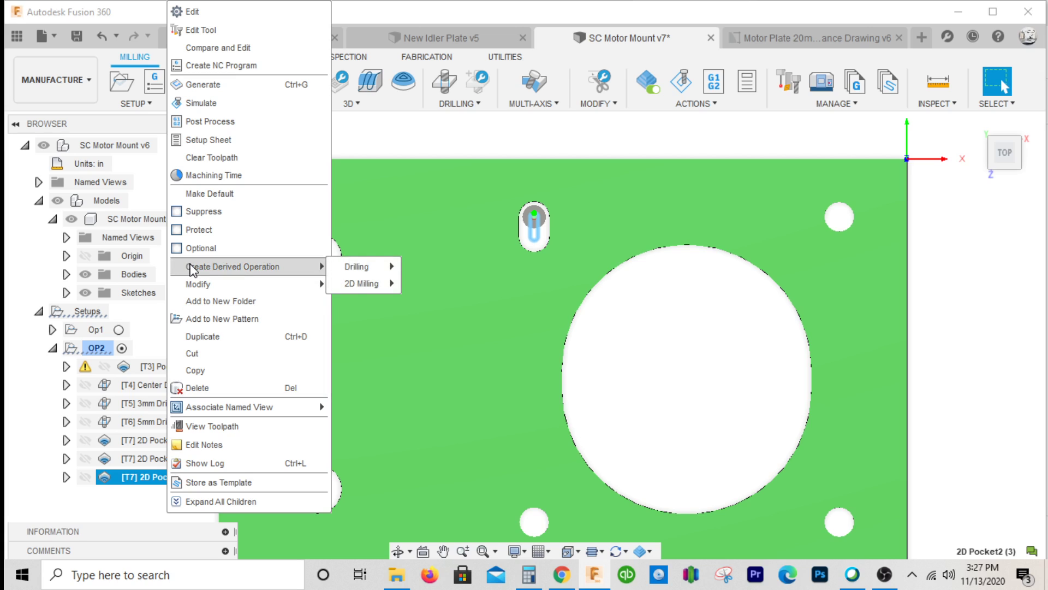
pyautogui.click(201, 336)
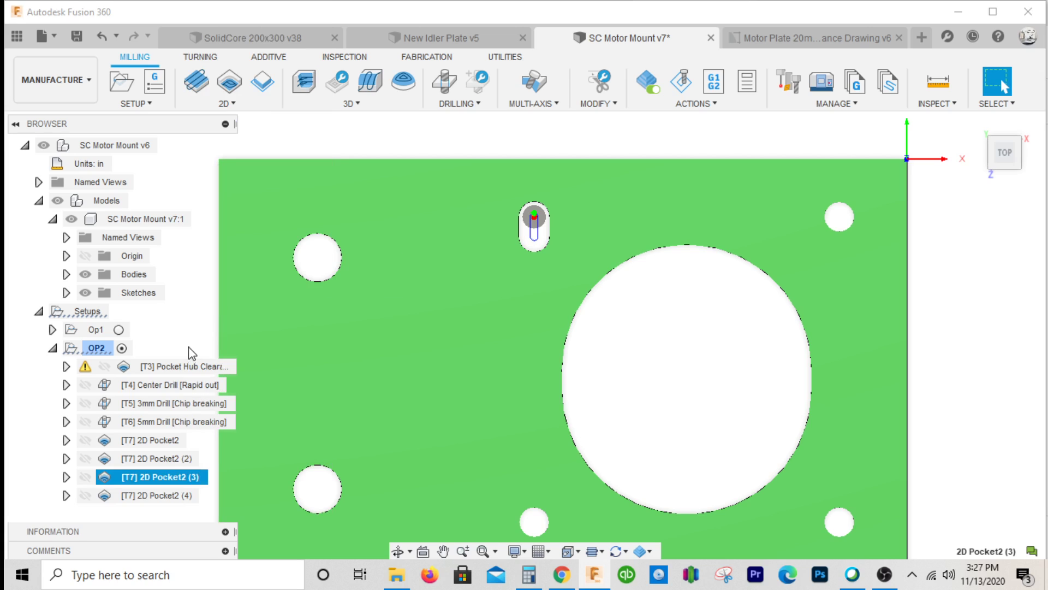
# - Rename the original 2D Pocket2 operation as "11 oclock Pocket"
pyautogui.scroll(-2, 441, 281)
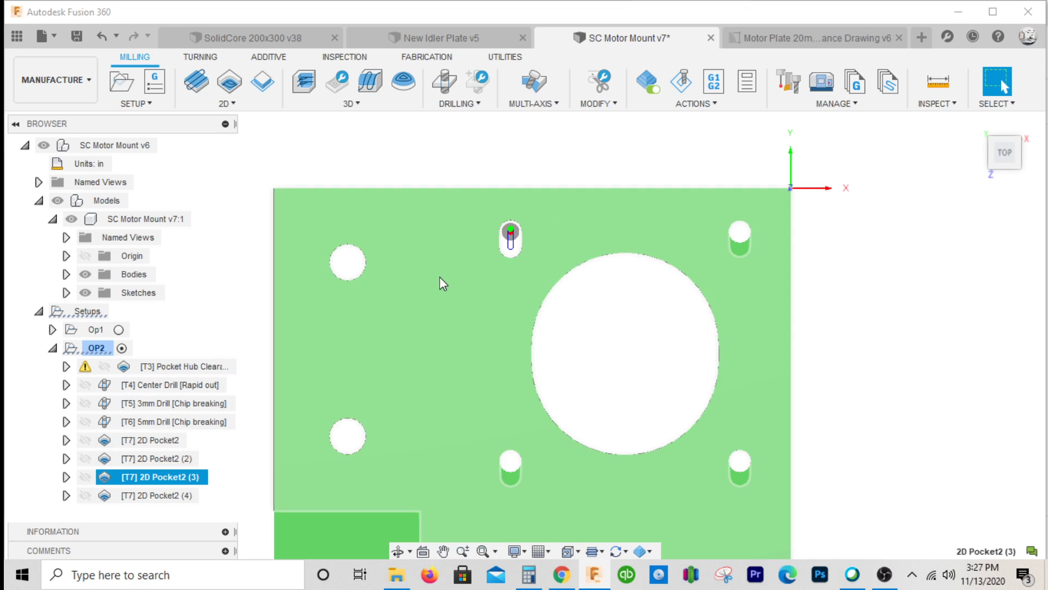
pyautogui.scroll(2, 729, 230)
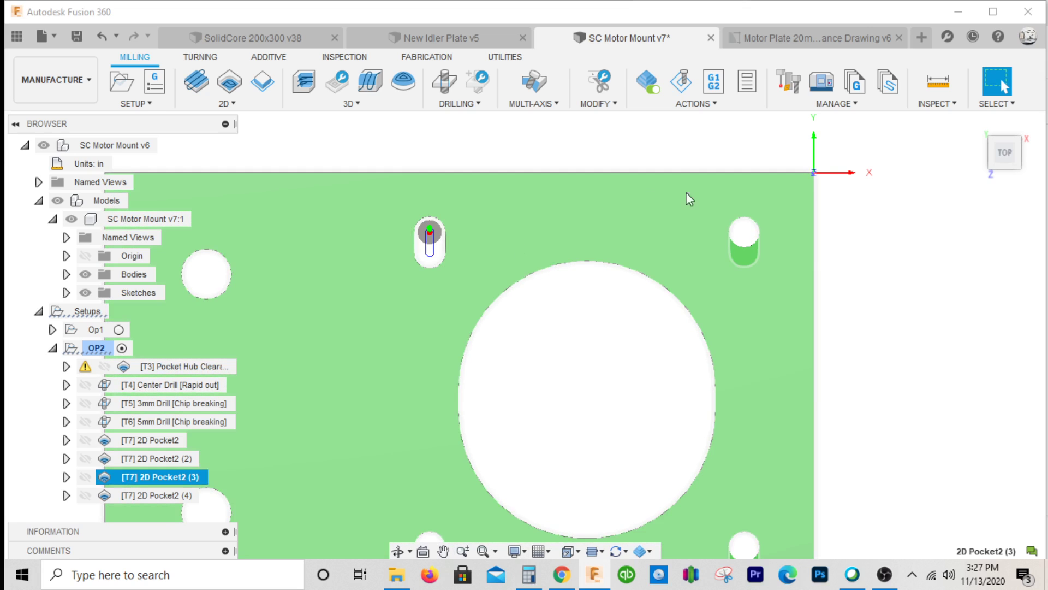
pyautogui.scroll(2, 659, 242)
pyautogui.scroll(-3, 498, 246)
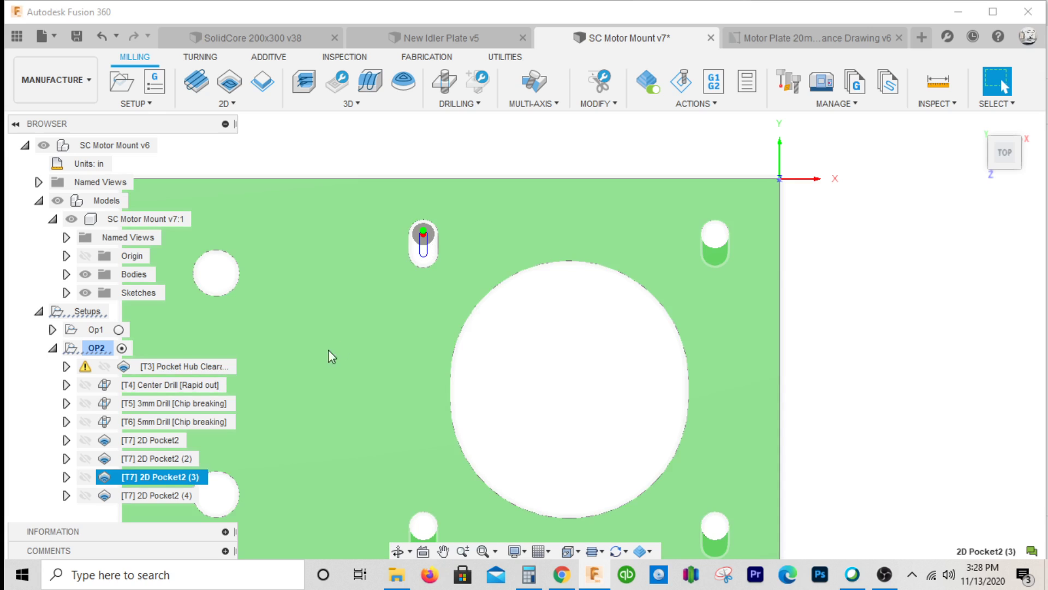
pyautogui.click(165, 441)
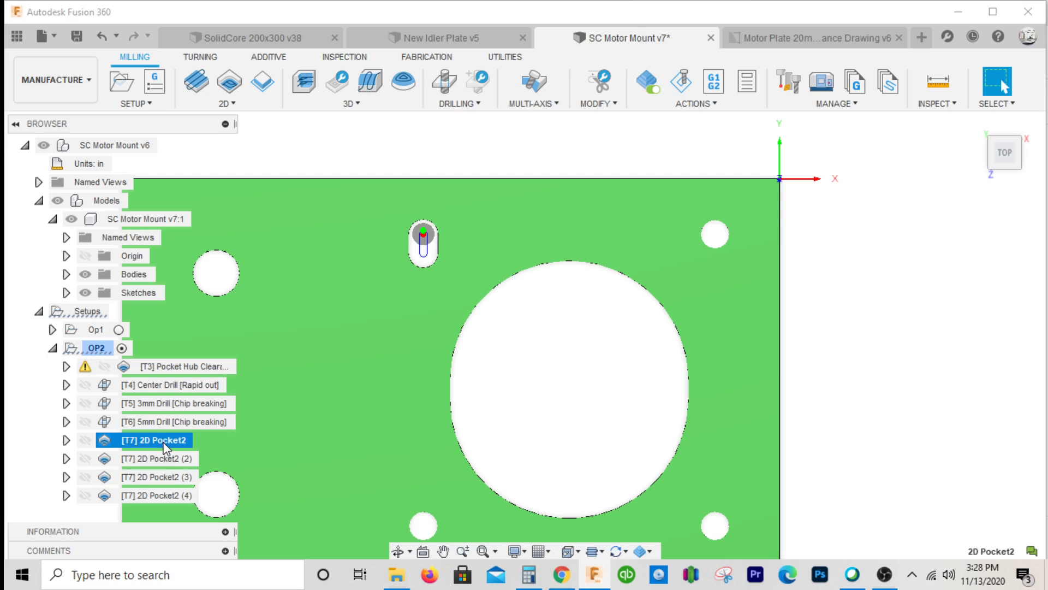
pyautogui.click(166, 440)
pyautogui.write('11 oclock Pocket')
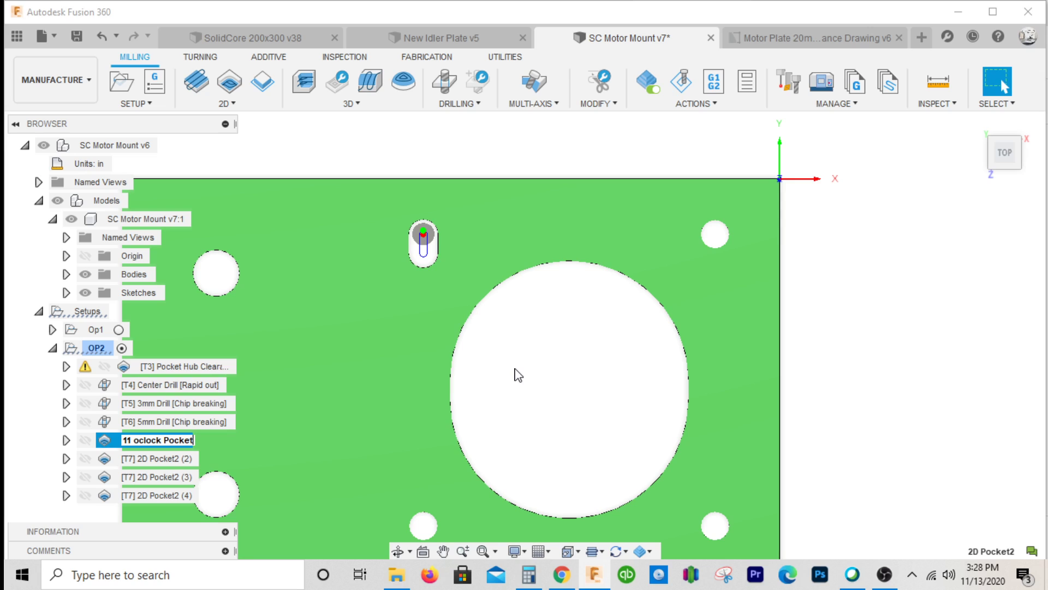
pyautogui.press('Return')
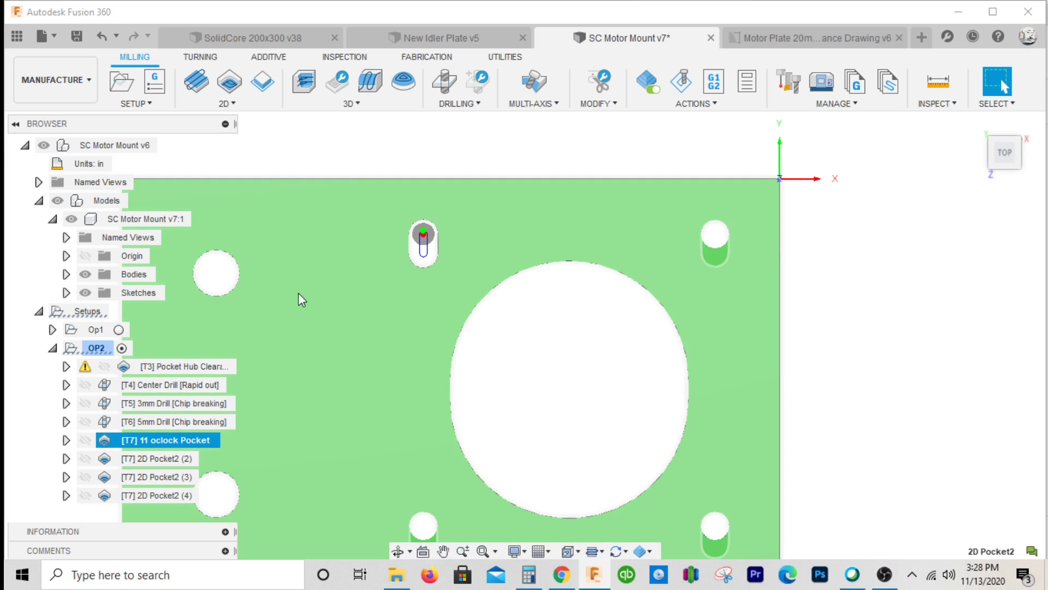
# - Rename the first duplicate operation, 2D Pocket2 (2), as "1 oclock Pocket" in OP2
pyautogui.scroll(-1, 350, 333)
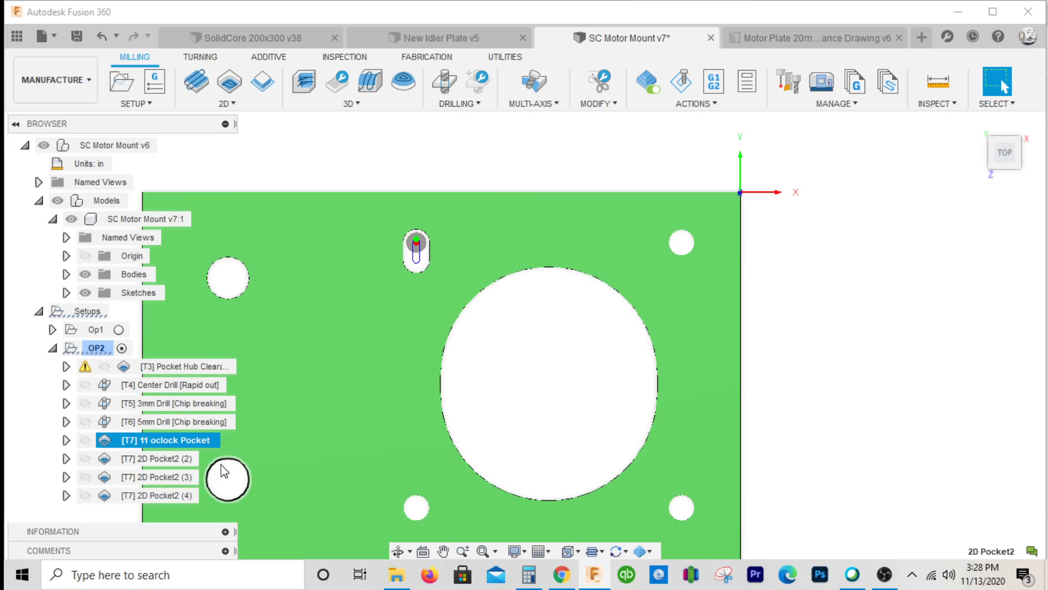
pyautogui.click(174, 463)
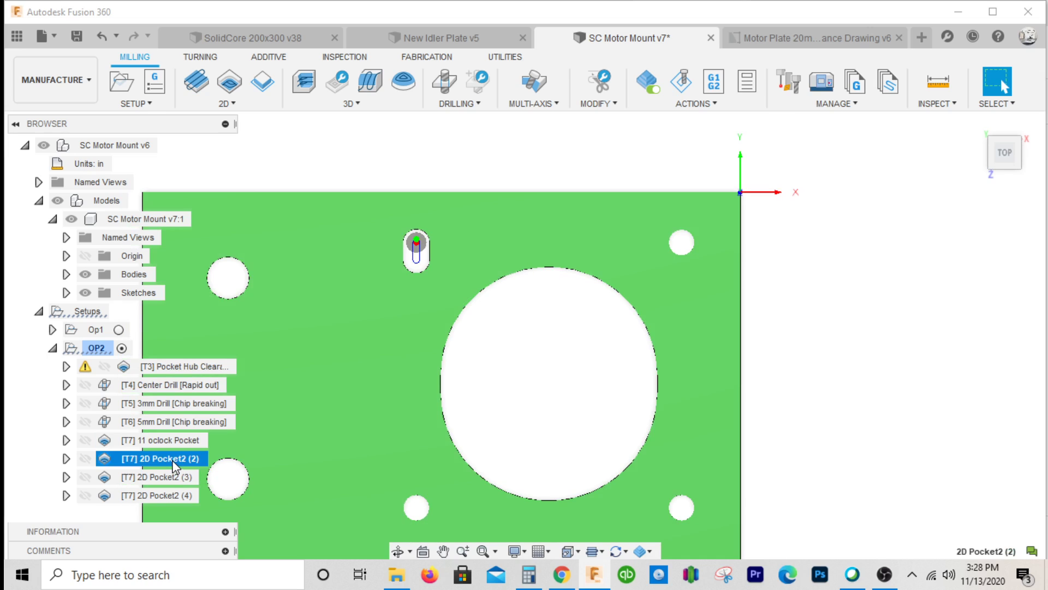
pyautogui.rightClick(175, 464)
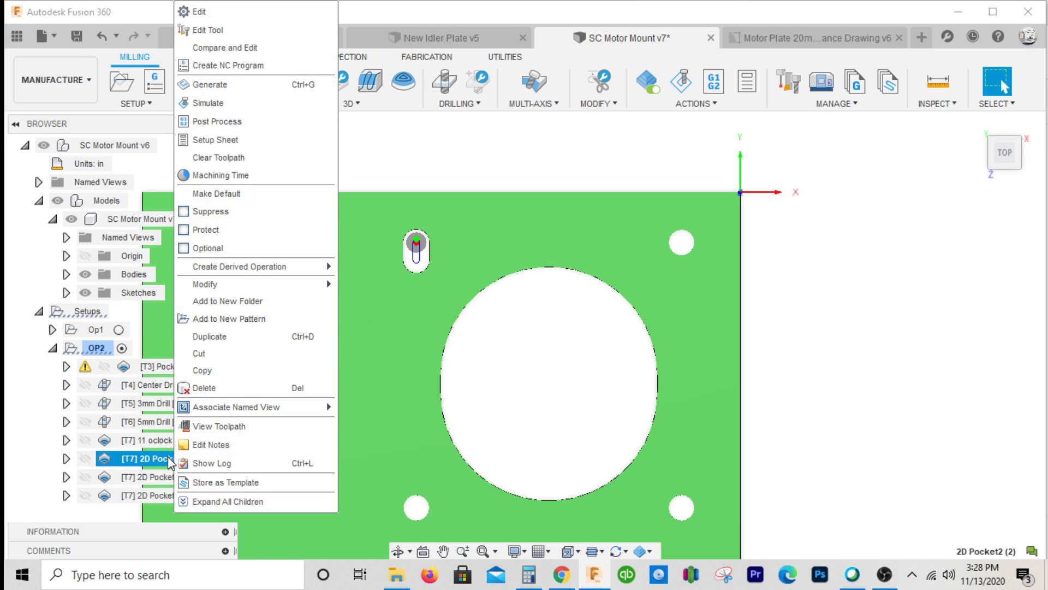
pyautogui.moveTo(195, 415)
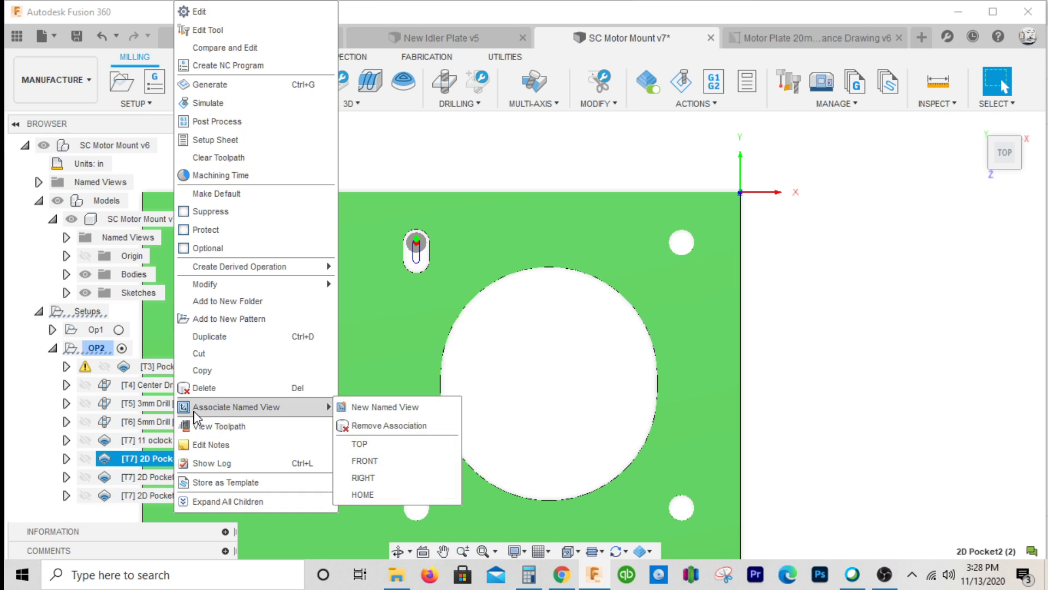
pyautogui.click(173, 459)
pyautogui.click(174, 458)
pyautogui.write('1 oclock Pocket')
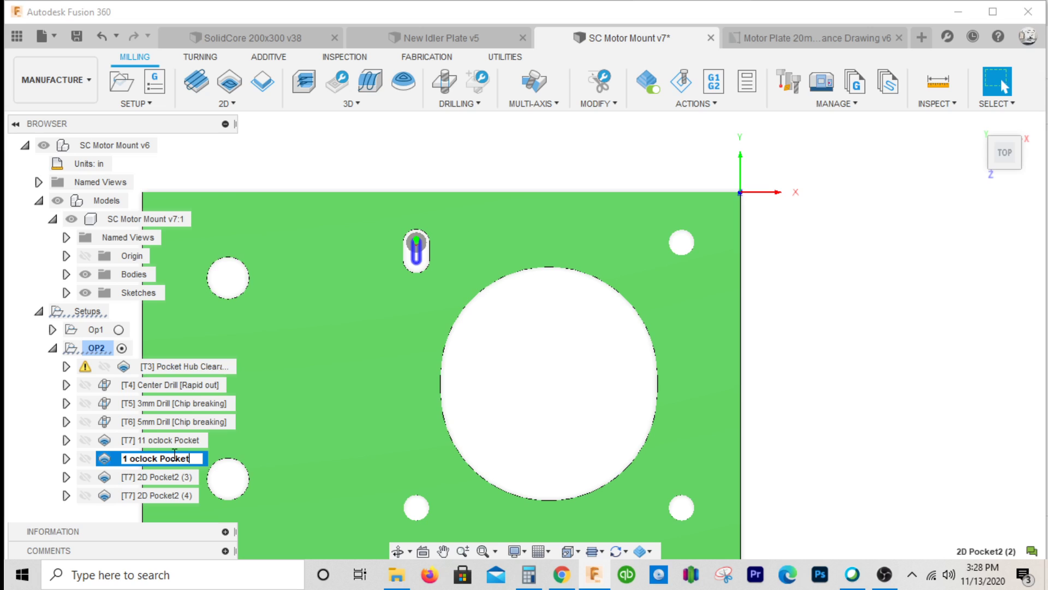
pyautogui.press('Return')
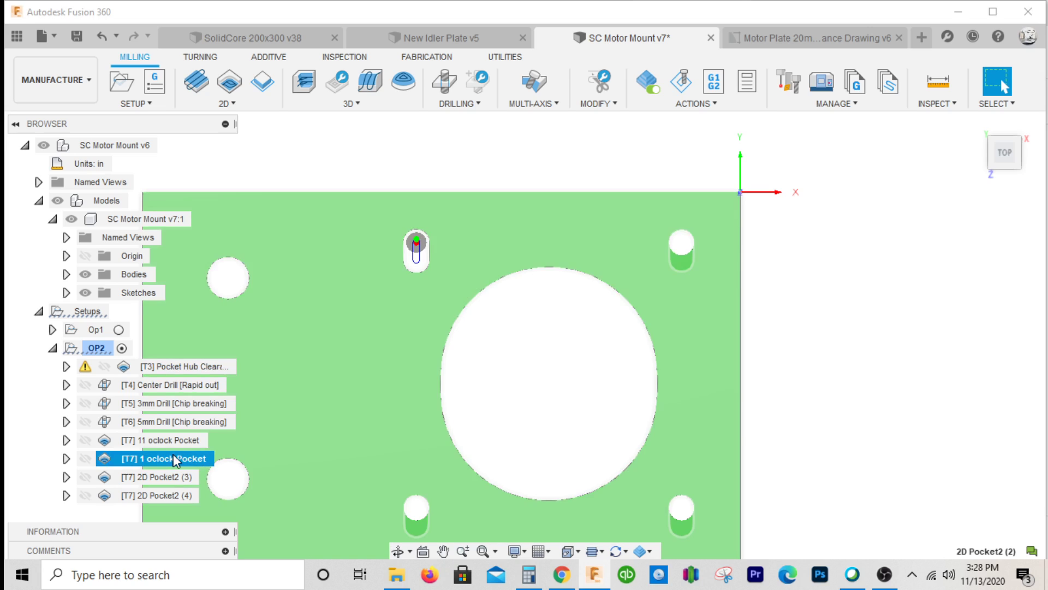
# - Rename the duplicate operation 2D Pocket2 (3) as "4 oclock Pocket"
pyautogui.click(169, 477)
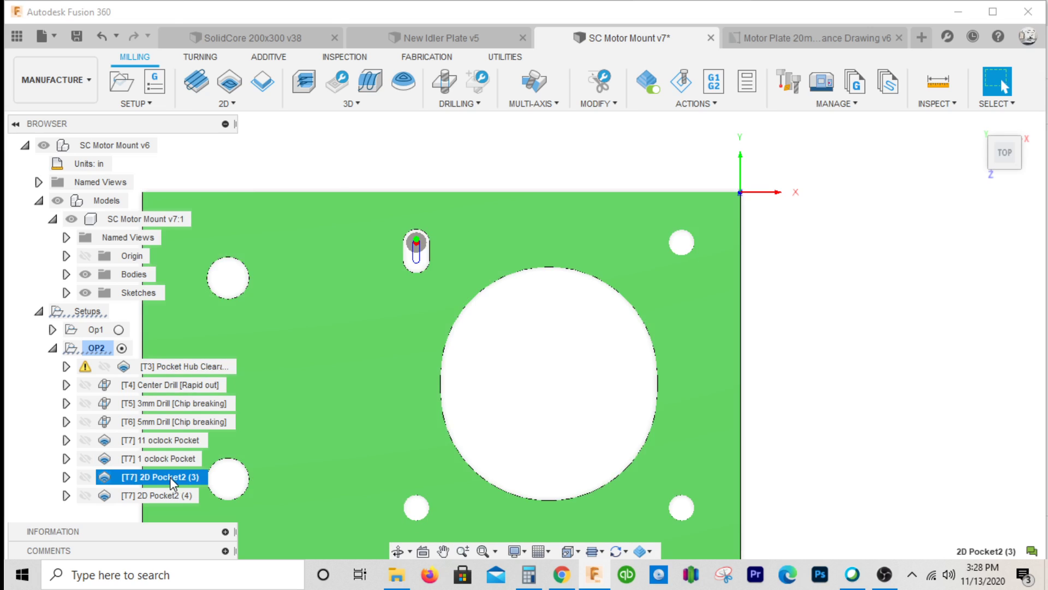
pyautogui.rightClick(169, 476)
pyautogui.press('Escape')
pyautogui.press('F2')
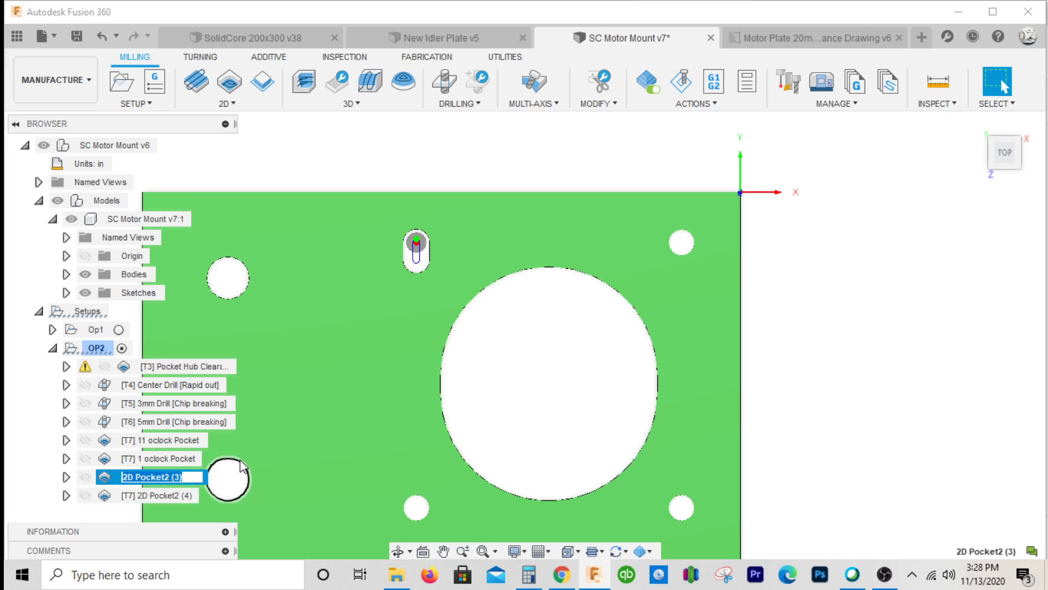
pyautogui.write('4 oclock Poc')
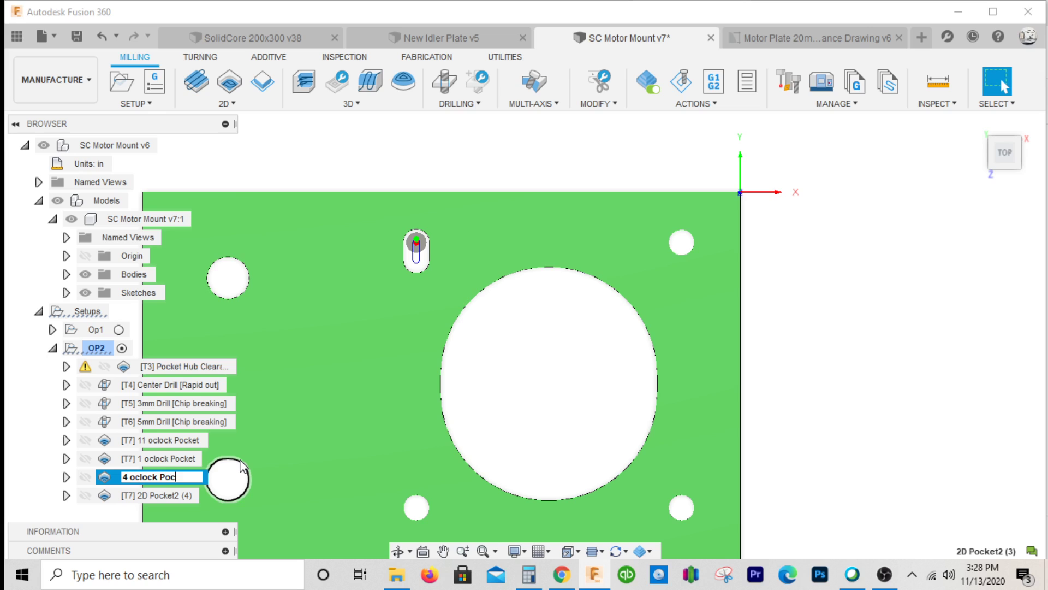
pyautogui.write('ket')
pyautogui.press('Return')
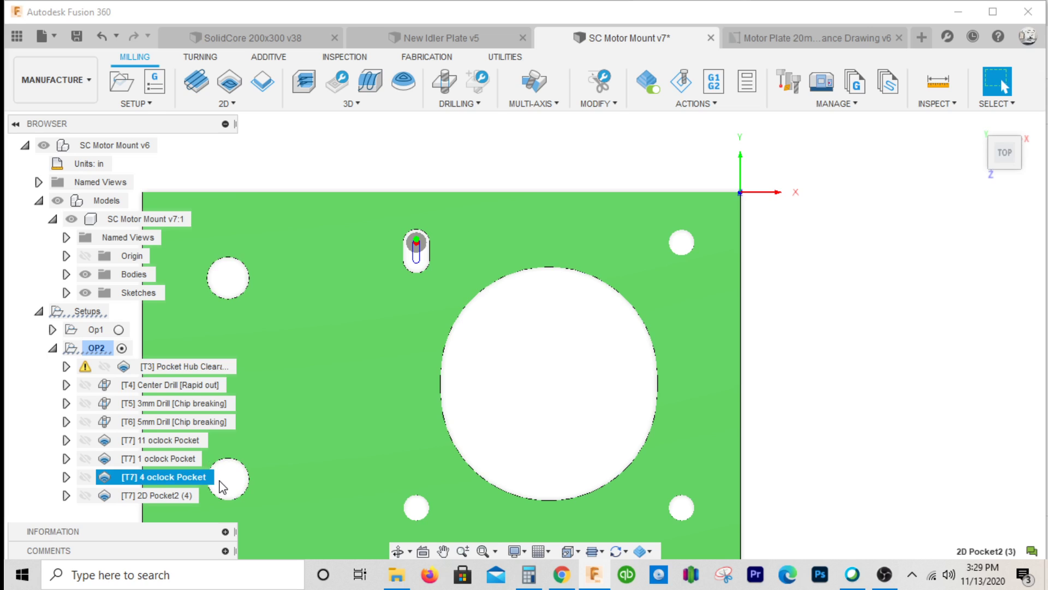
# - Rename the last duplicate operation, 2D Pocket2 (4), as "7 oclock Pocket" and clear the operation selection
pyautogui.click(168, 496)
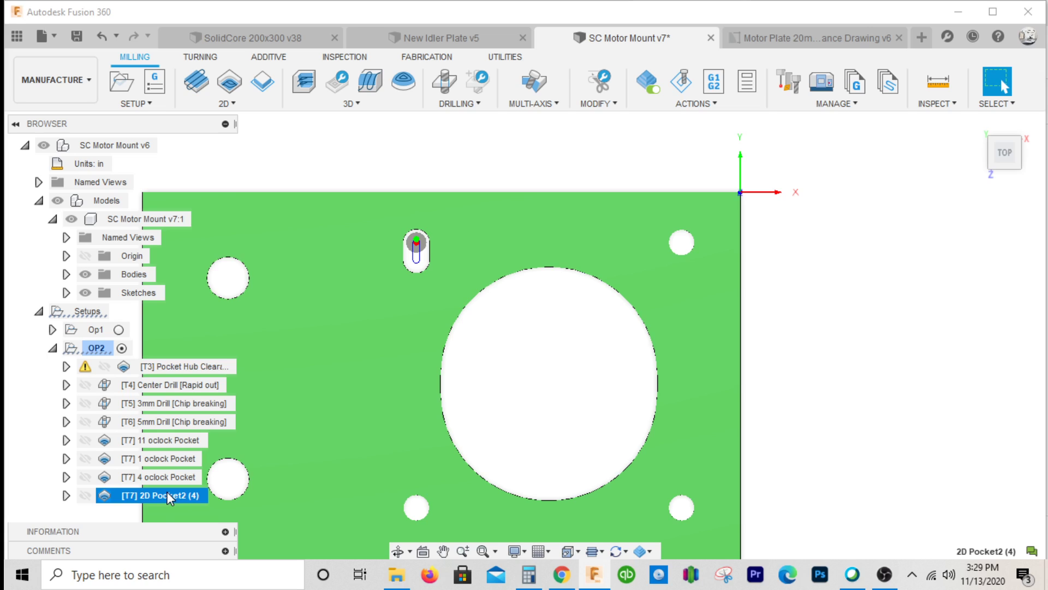
pyautogui.click(167, 494)
pyautogui.write('7 ocloc')
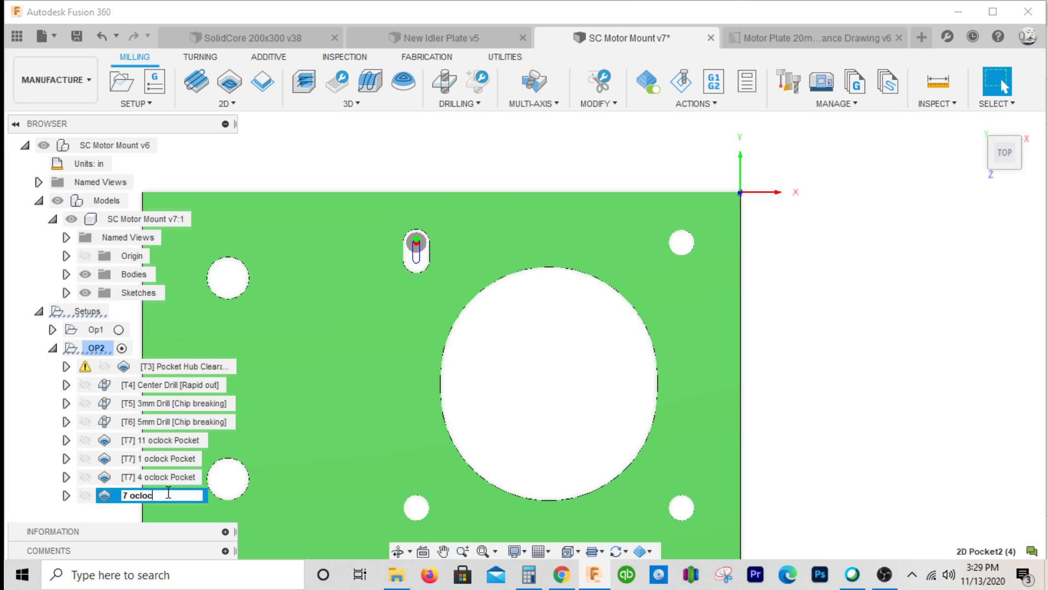
pyautogui.write('k Pocket')
pyautogui.press('Return')
pyautogui.click(375, 423)
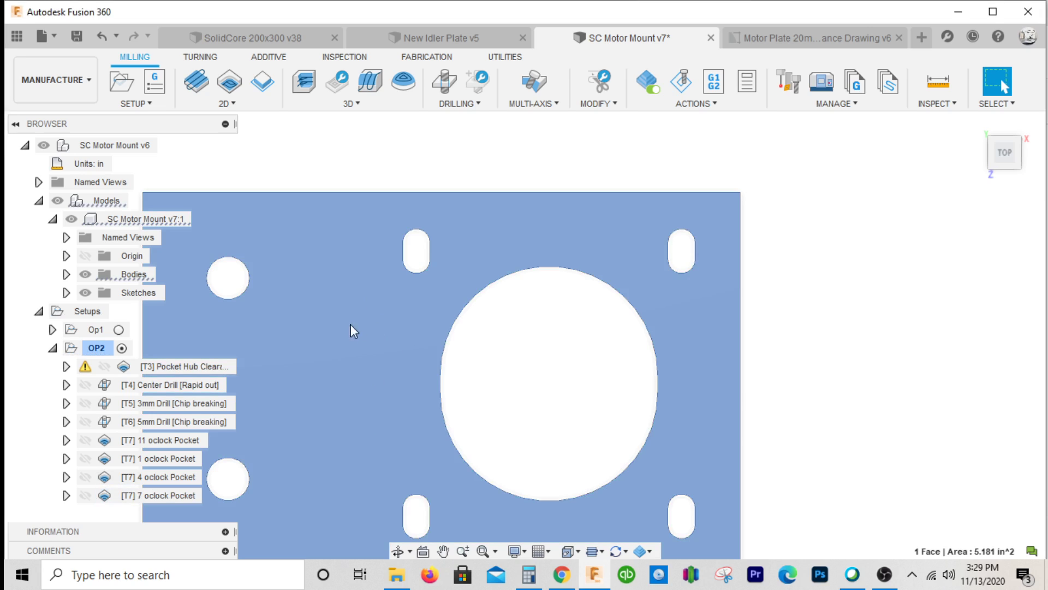
# - Check which hole the toolpath of each of the four clock-position pocket operations machines
pyautogui.click(172, 440)
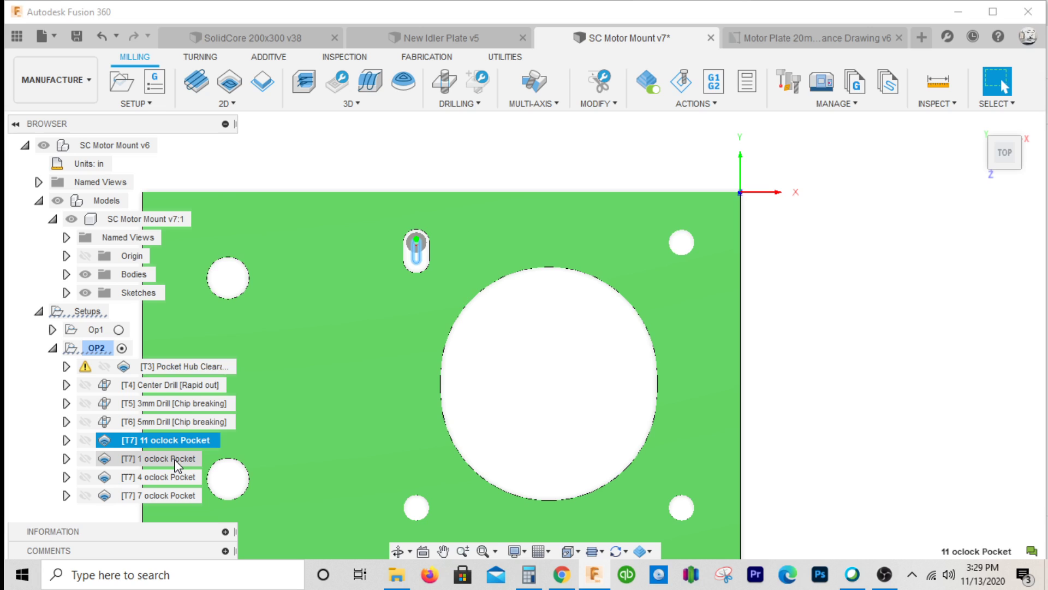
pyautogui.click(175, 463)
pyautogui.click(177, 476)
pyautogui.click(177, 494)
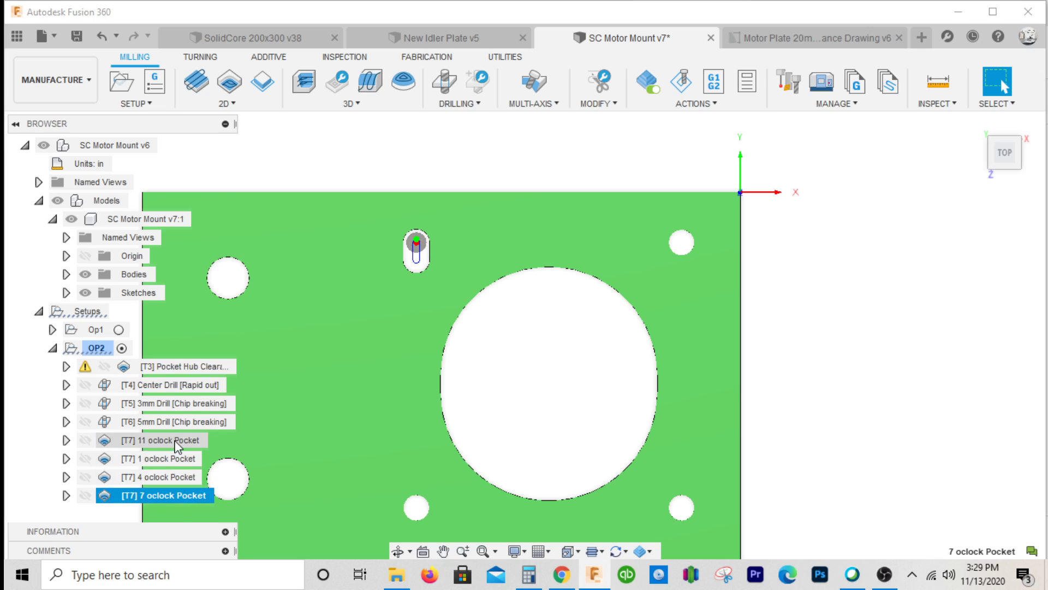
pyautogui.click(177, 443)
# - Edit the 1 oclock Pocket operation and replace its pocket contour with the outline of the plate's upper-right flat-sided hole
pyautogui.click(175, 459)
pyautogui.rightClick(175, 460)
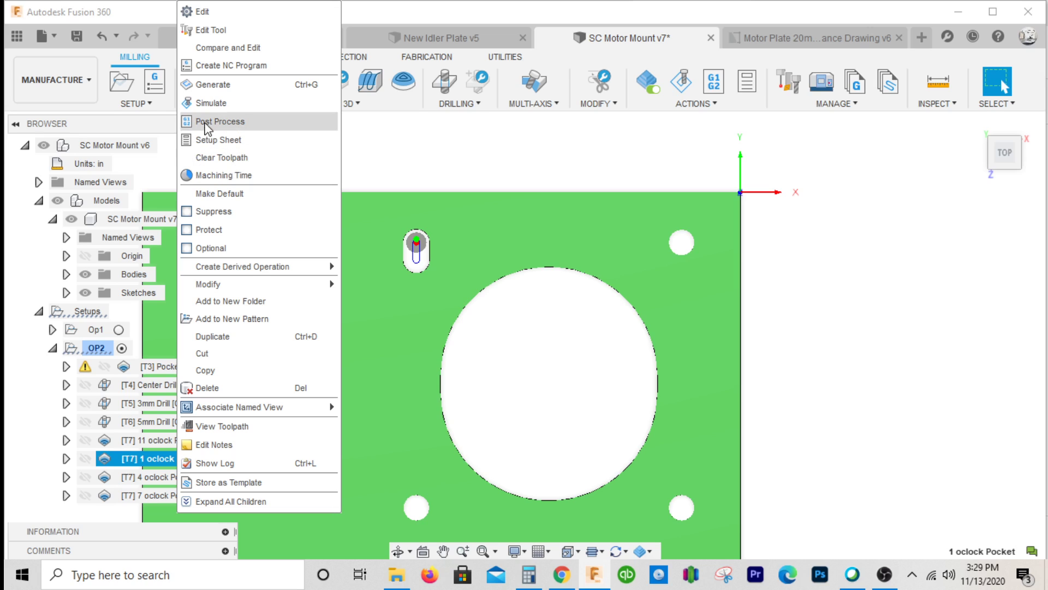
pyautogui.click(218, 12)
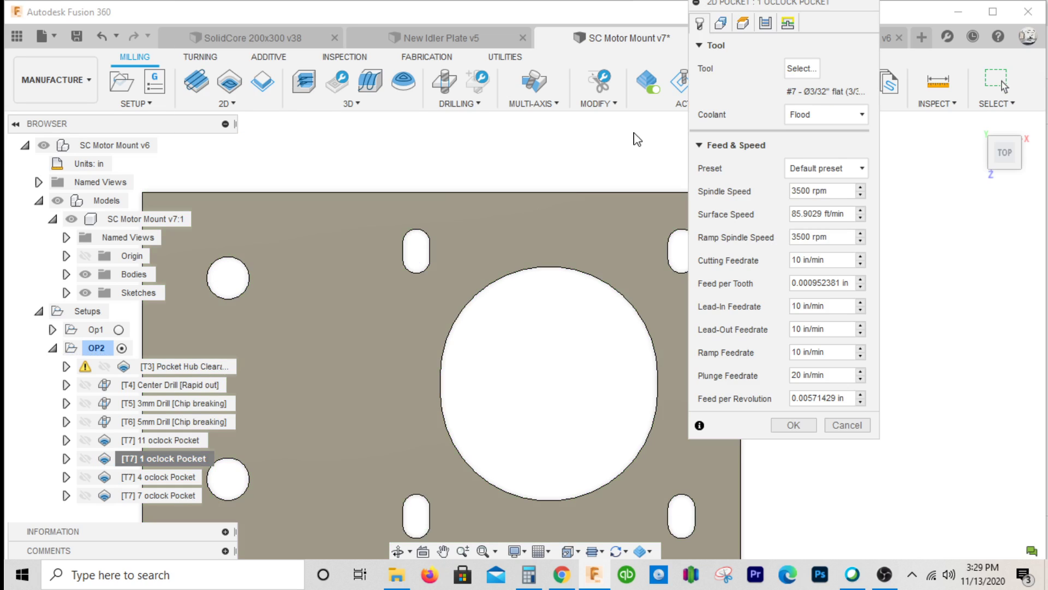
pyautogui.click(721, 23)
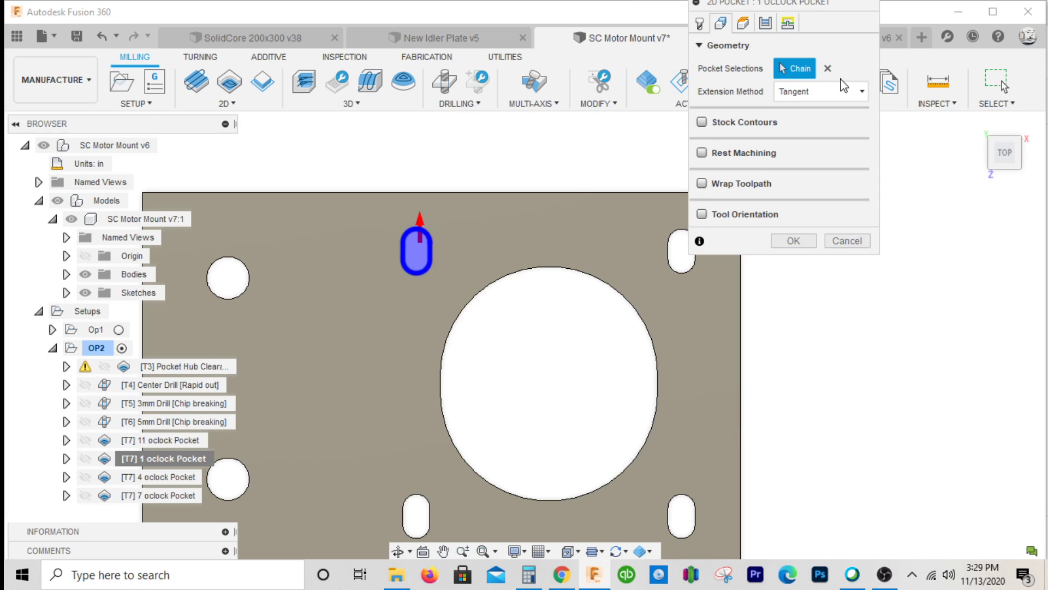
pyautogui.click(828, 68)
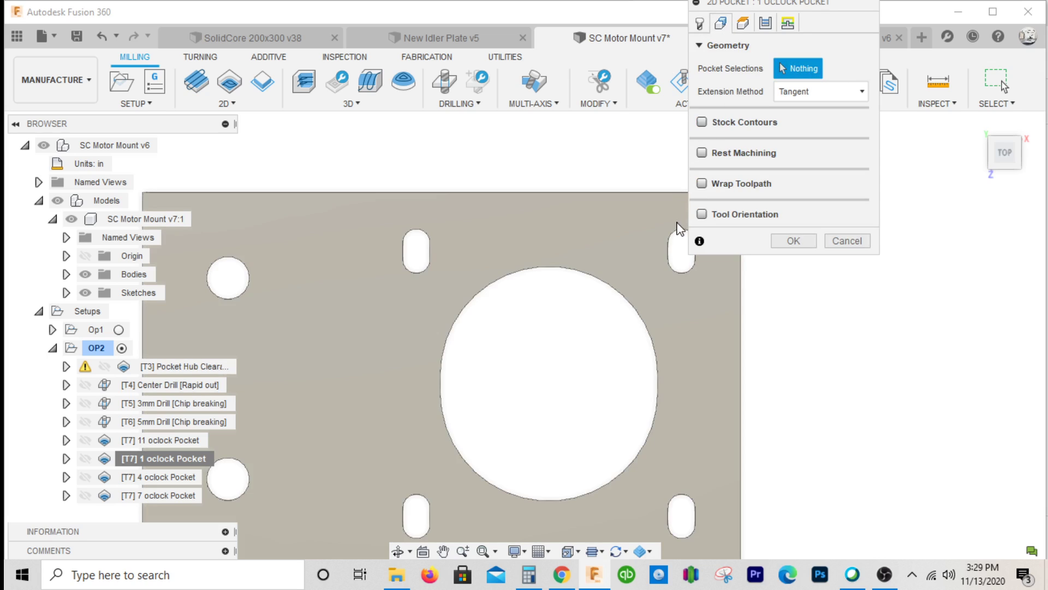
pyautogui.click(677, 233)
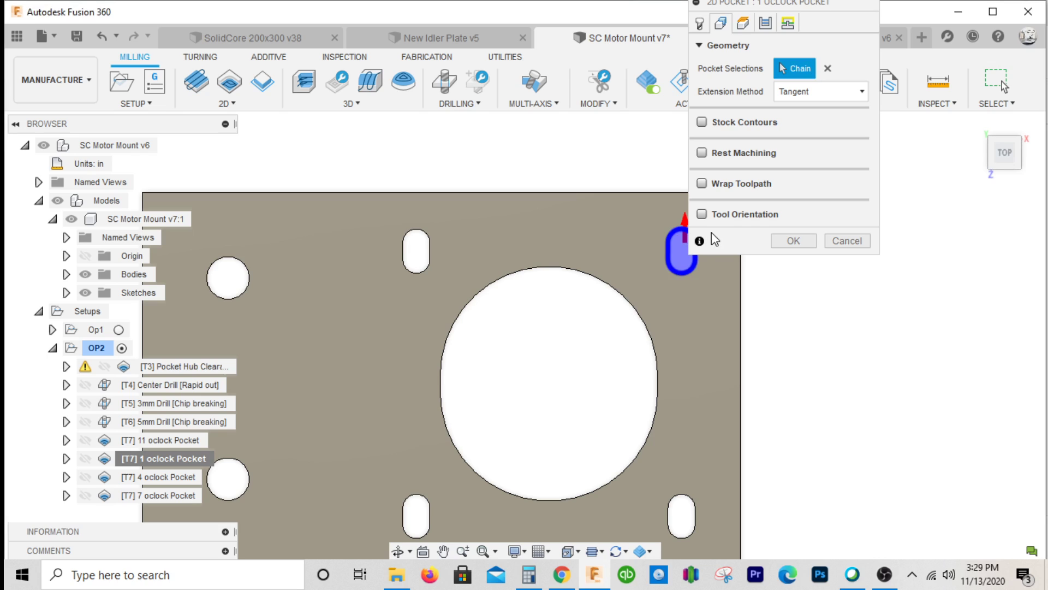
# - Replace the 1 oclock Pocket's predrill position with the upper arc center of the upper-right flat-sided hole and accept the operation
pyautogui.click(788, 23)
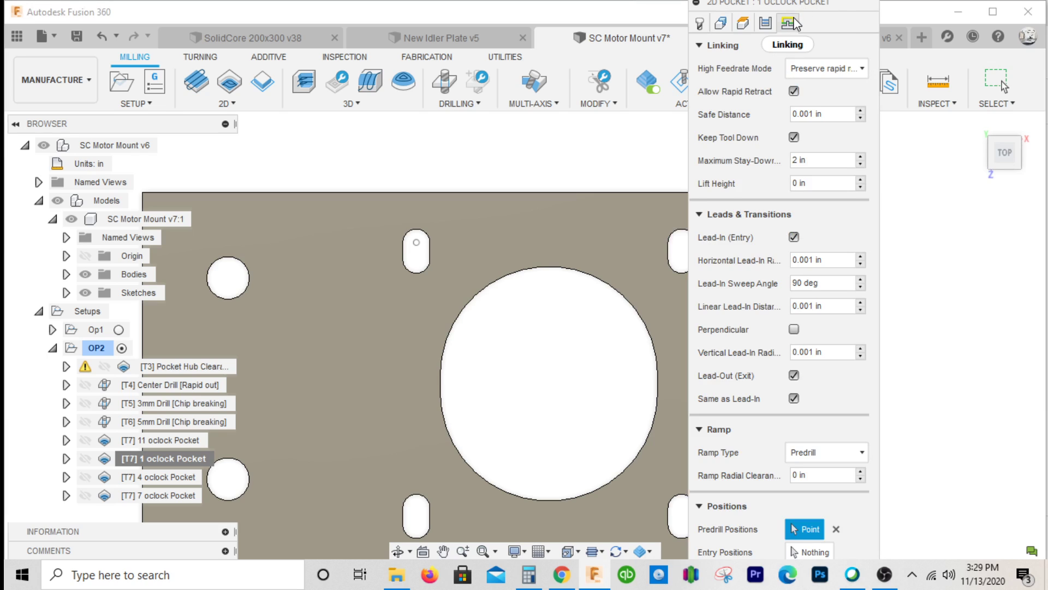
pyautogui.click(835, 529)
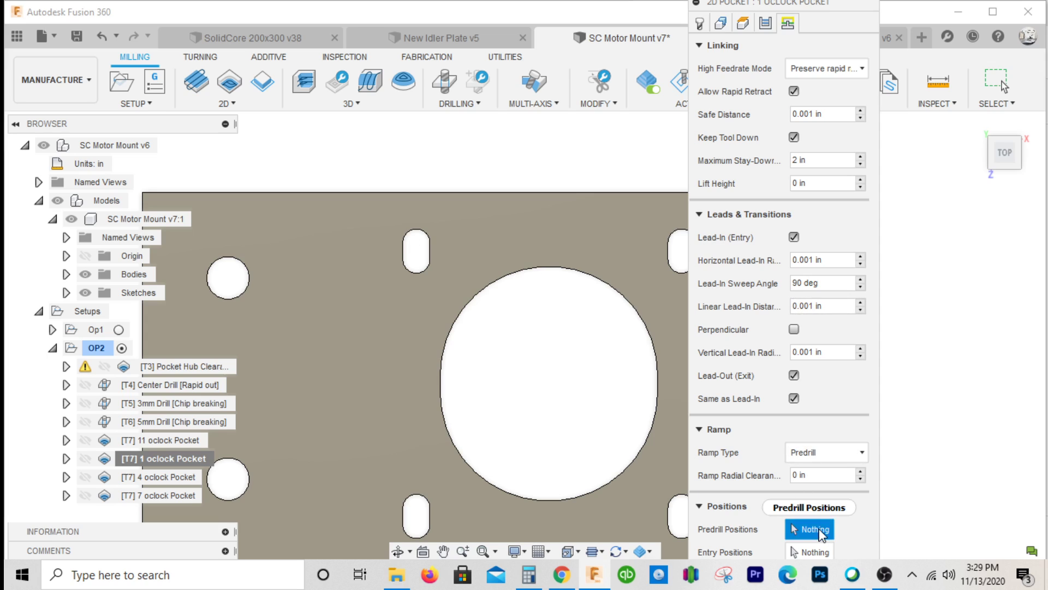
pyautogui.click(681, 242)
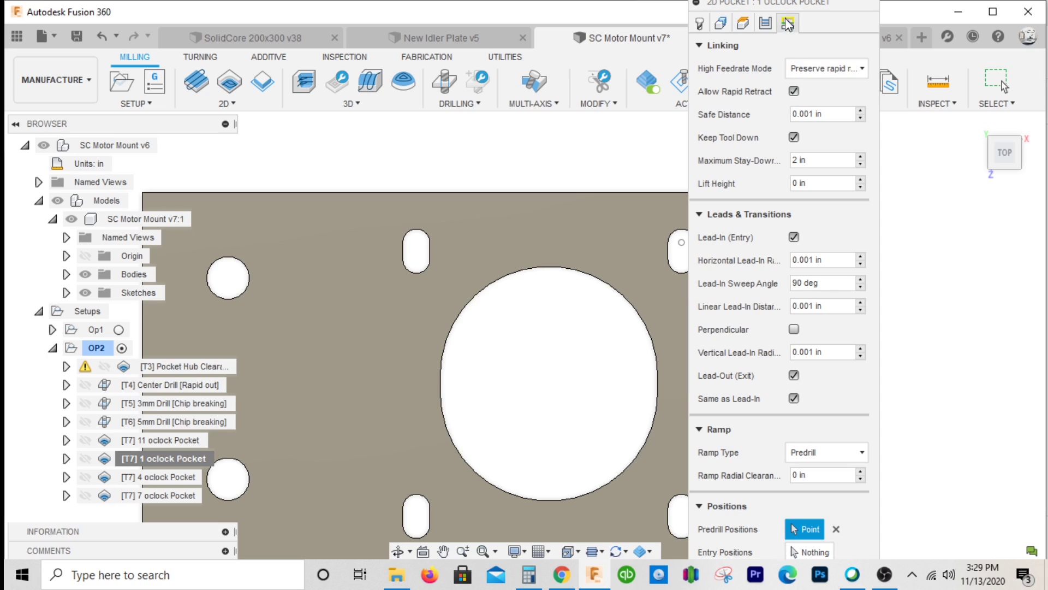
pyautogui.moveTo(786, 3); pyautogui.dragTo(845, 6)
pyautogui.press('Return')
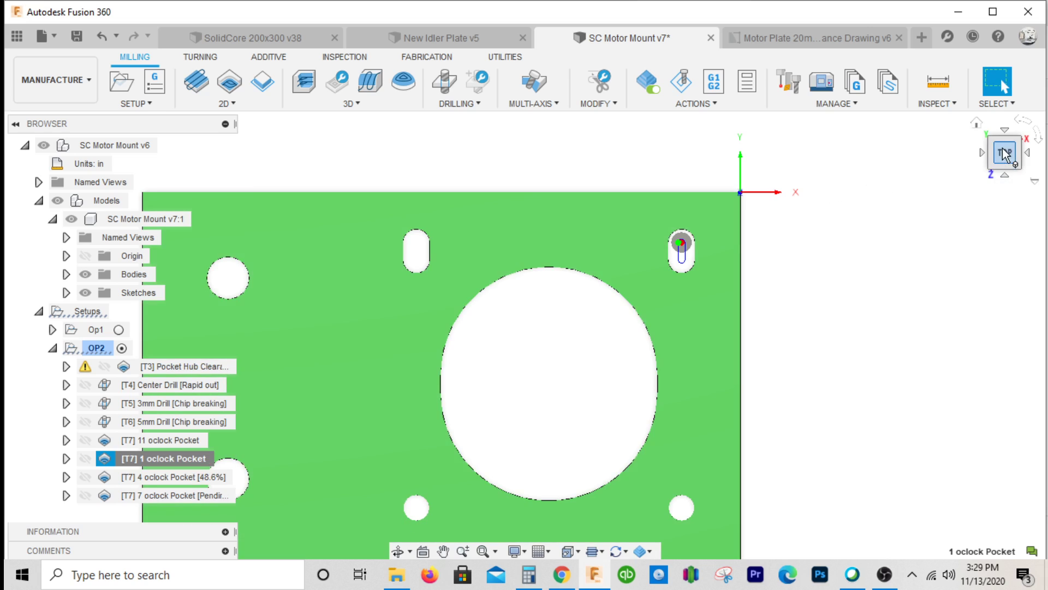
# - Edit the 4 oclock Pocket operation and replace its pocket contour with the flat-sided hole at the lower right of the large bore
pyautogui.scroll(5, 671, 227)
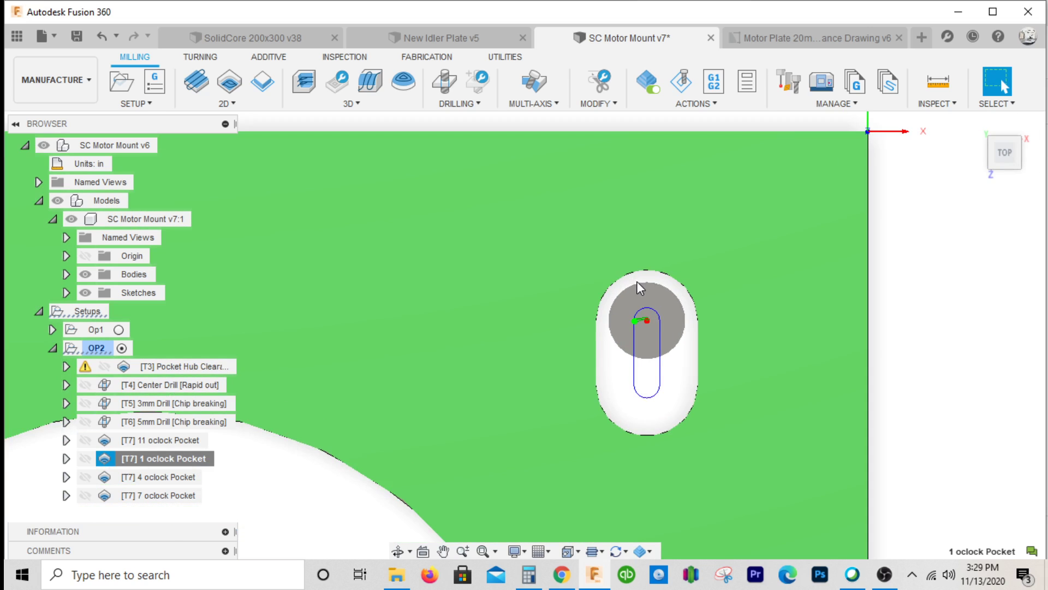
pyautogui.scroll(-8, 423, 237)
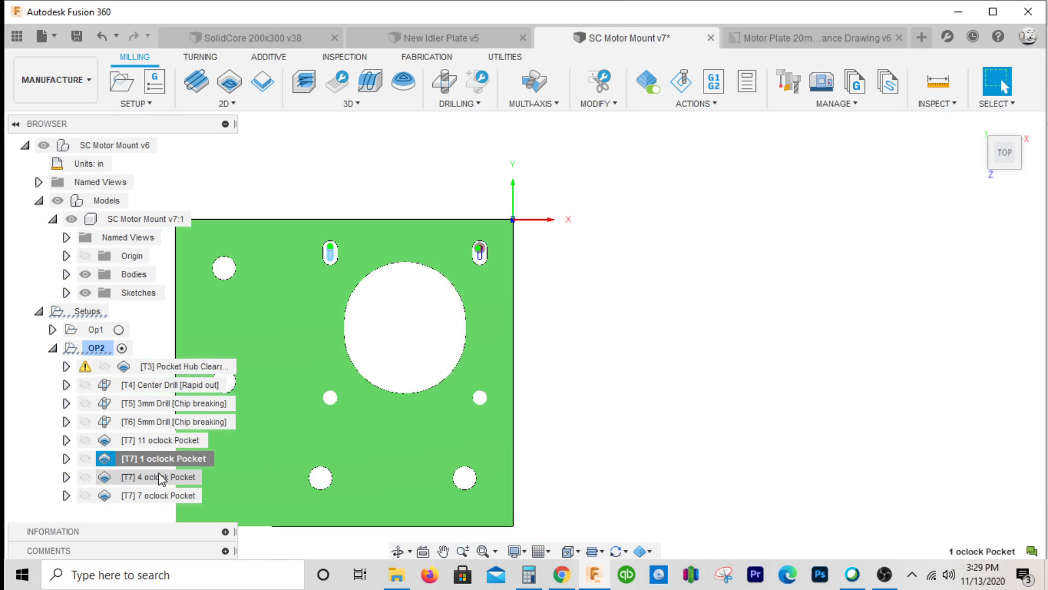
pyautogui.click(162, 478)
pyautogui.rightClick(162, 477)
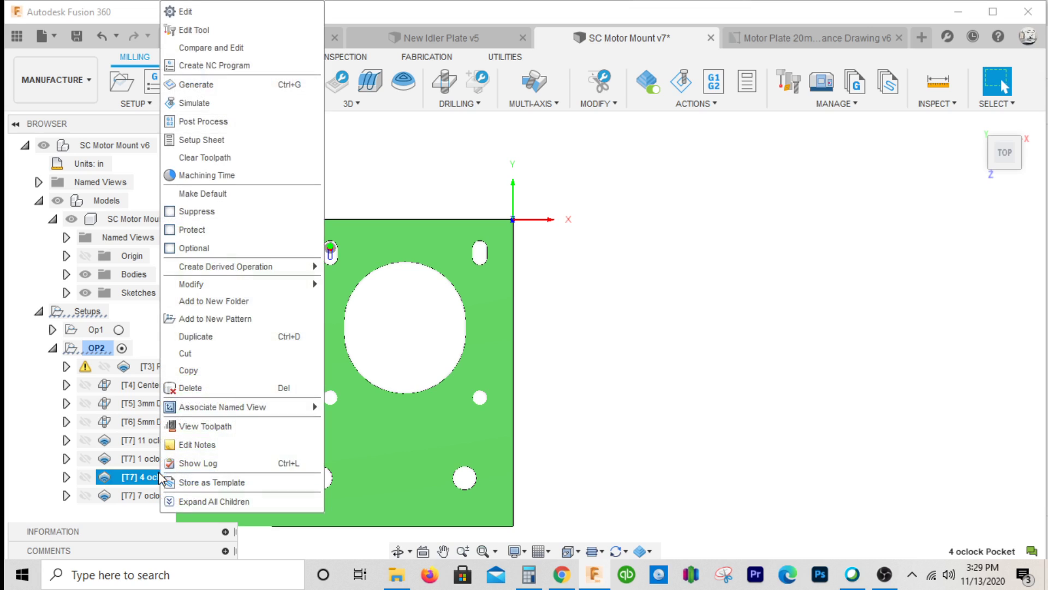
pyautogui.click(234, 25)
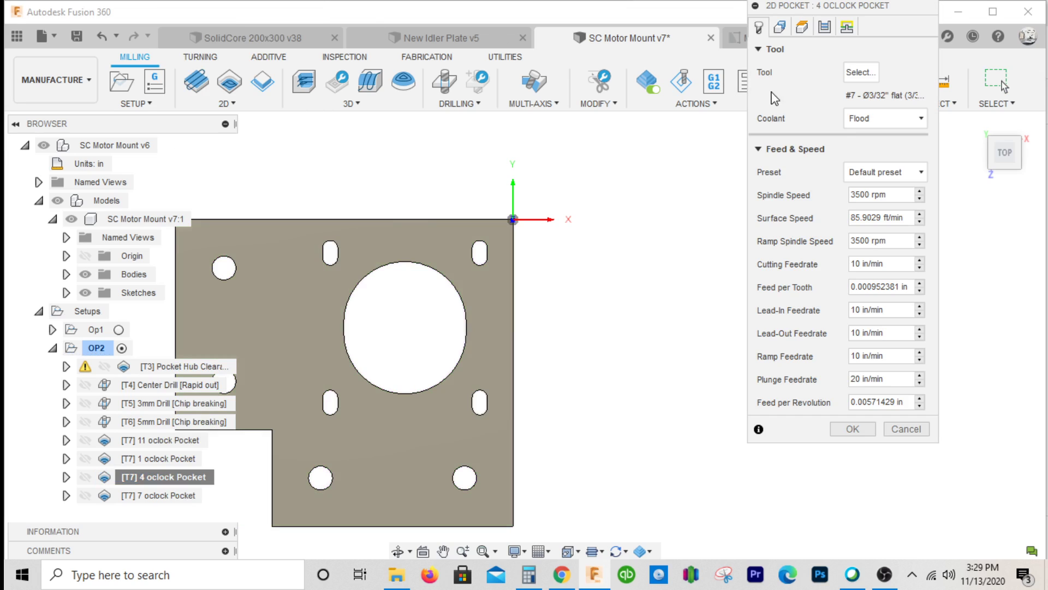
pyautogui.click(782, 25)
pyautogui.click(847, 72)
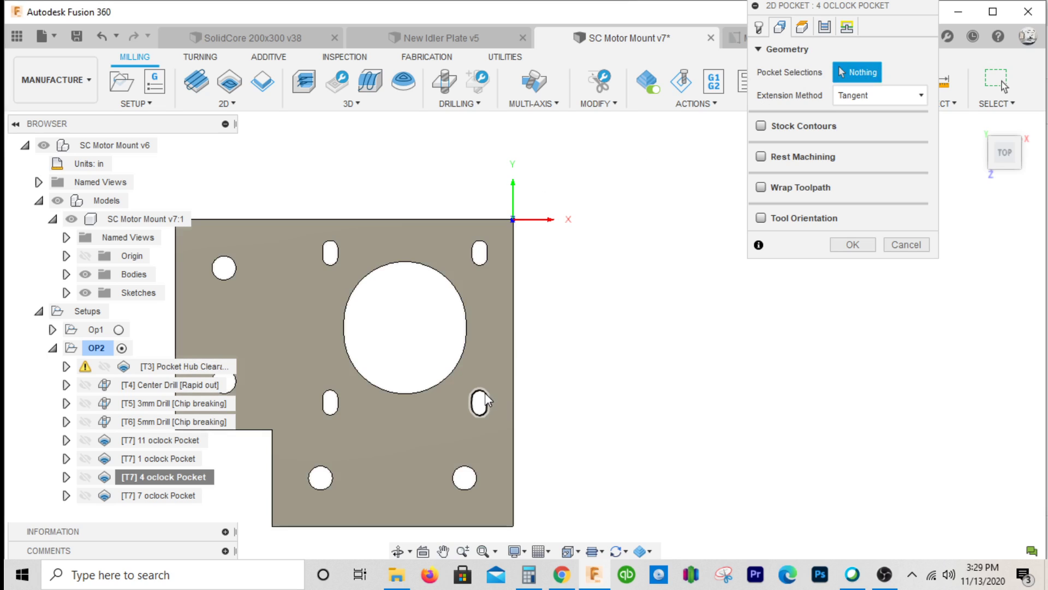
pyautogui.click(485, 392)
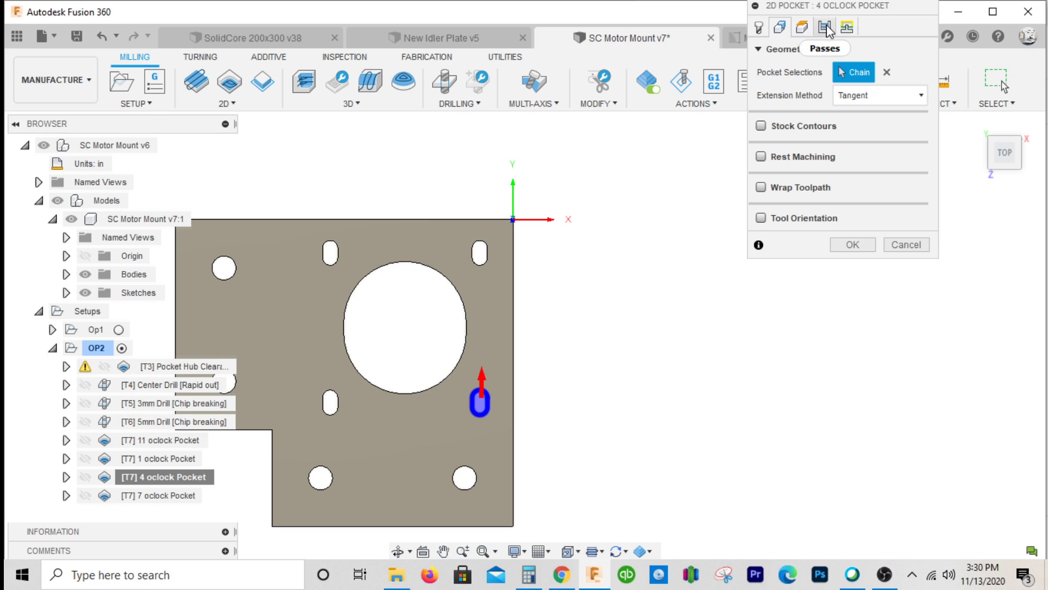
# - Replace the 4 oclock Pocket's predrill position with the upper arc center of the lower-right flat-sided hole and accept the operation
pyautogui.click(847, 27)
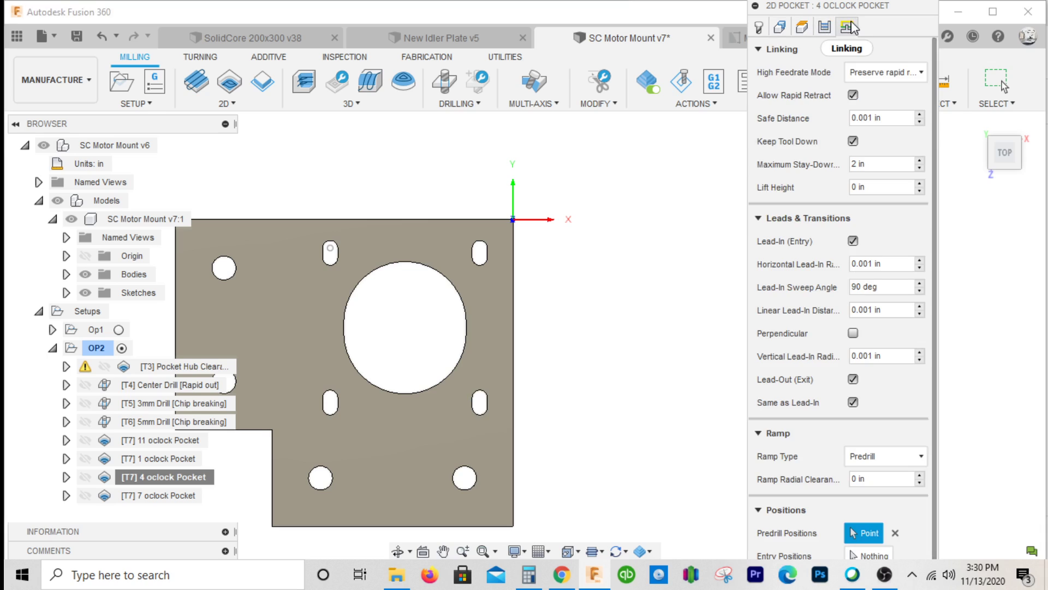
pyautogui.click(895, 533)
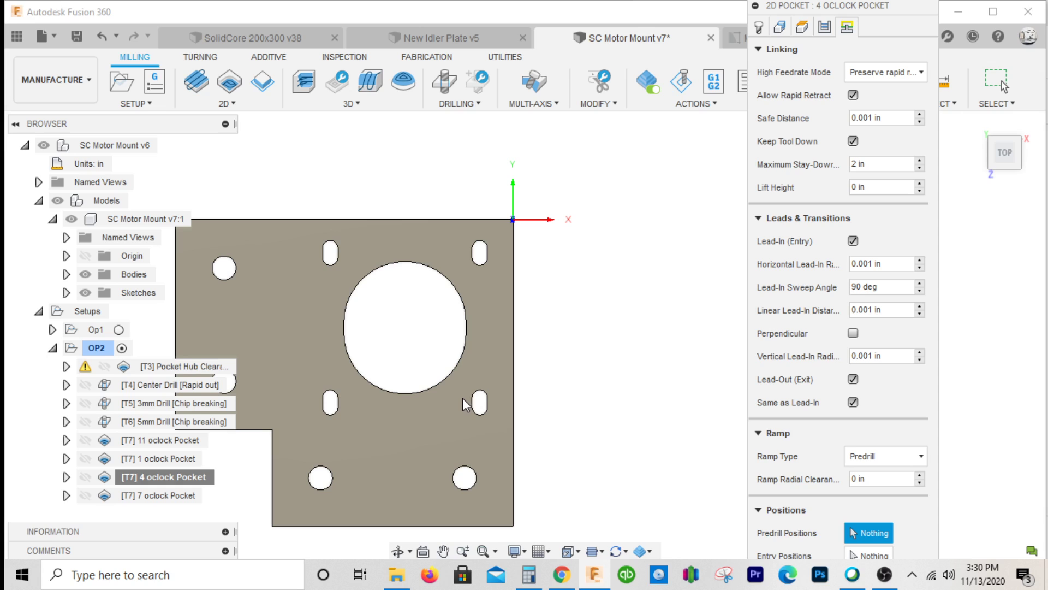
pyautogui.scroll(5, 478, 399)
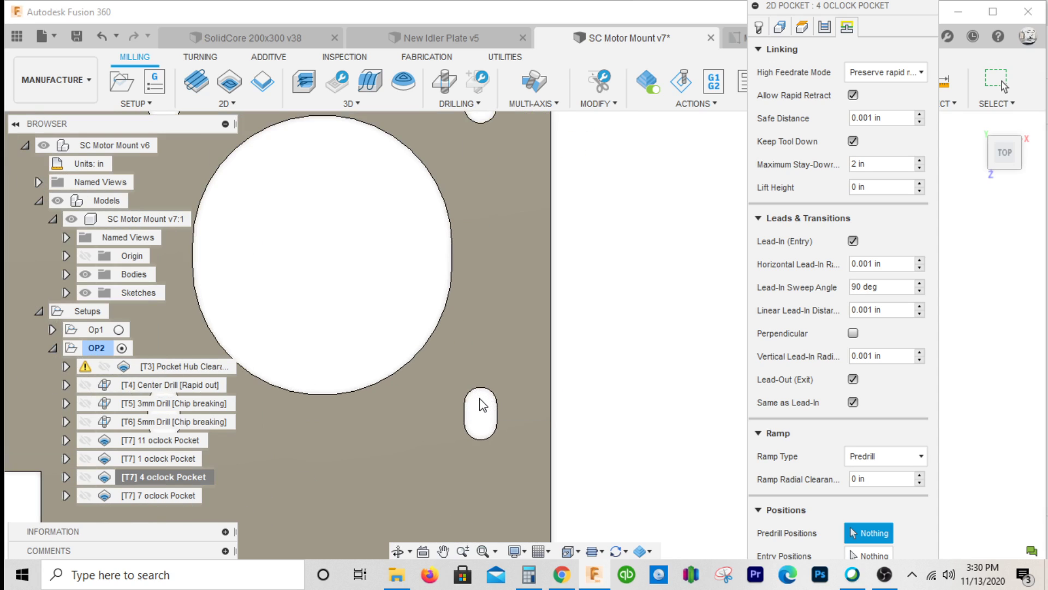
pyautogui.click(481, 391)
pyautogui.scroll(-4, 655, 418)
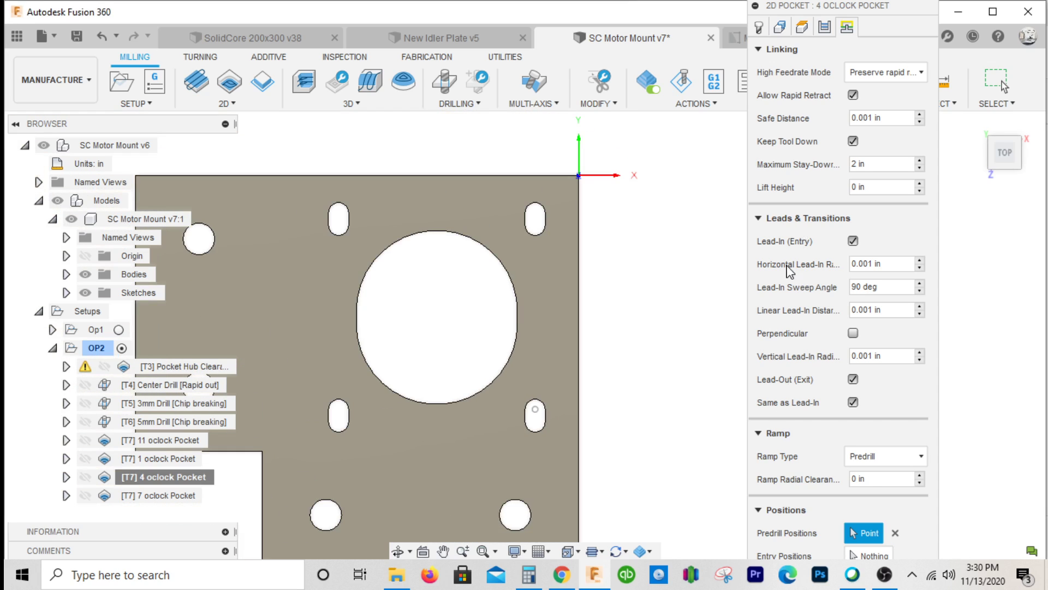
pyautogui.press('Return')
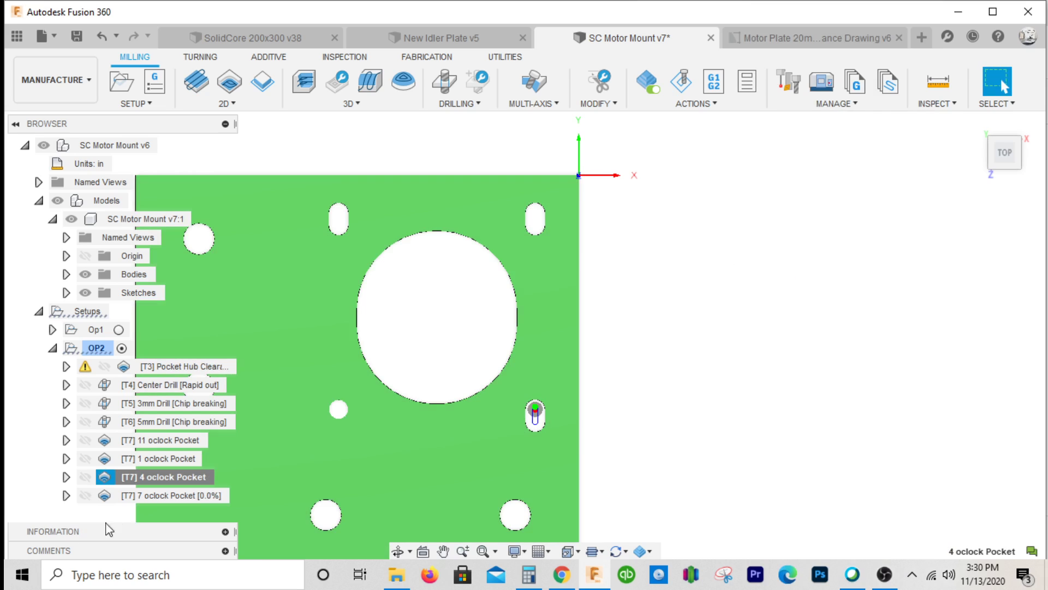
# - Edit the 7 oclock Pocket operation and replace its pocket contour with the flat-sided hole at the lower left of the large bore
pyautogui.click(149, 493)
pyautogui.rightClick(149, 493)
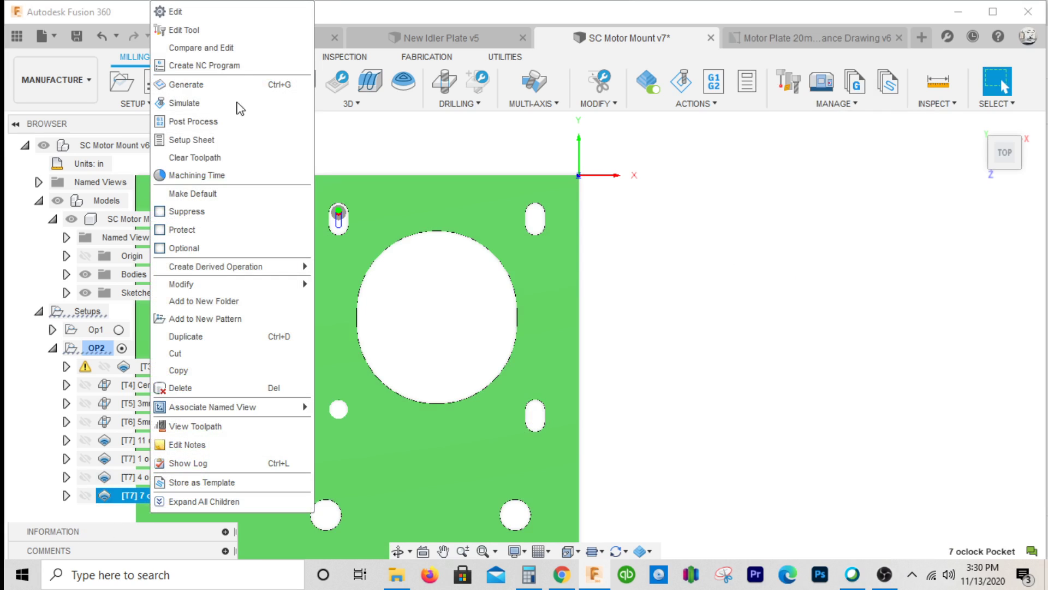
pyautogui.click(176, 11)
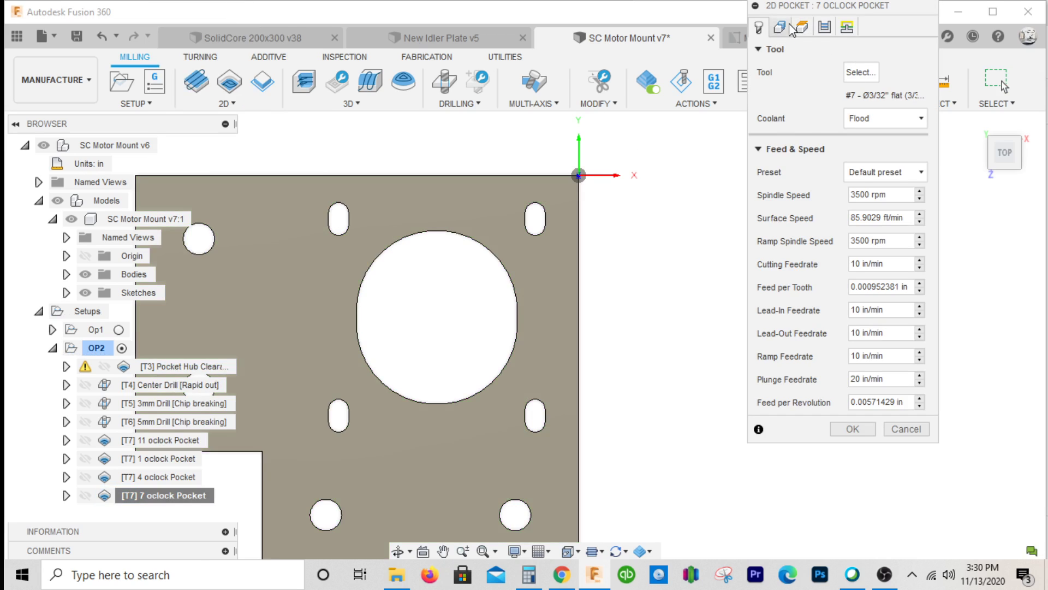
pyautogui.click(885, 72)
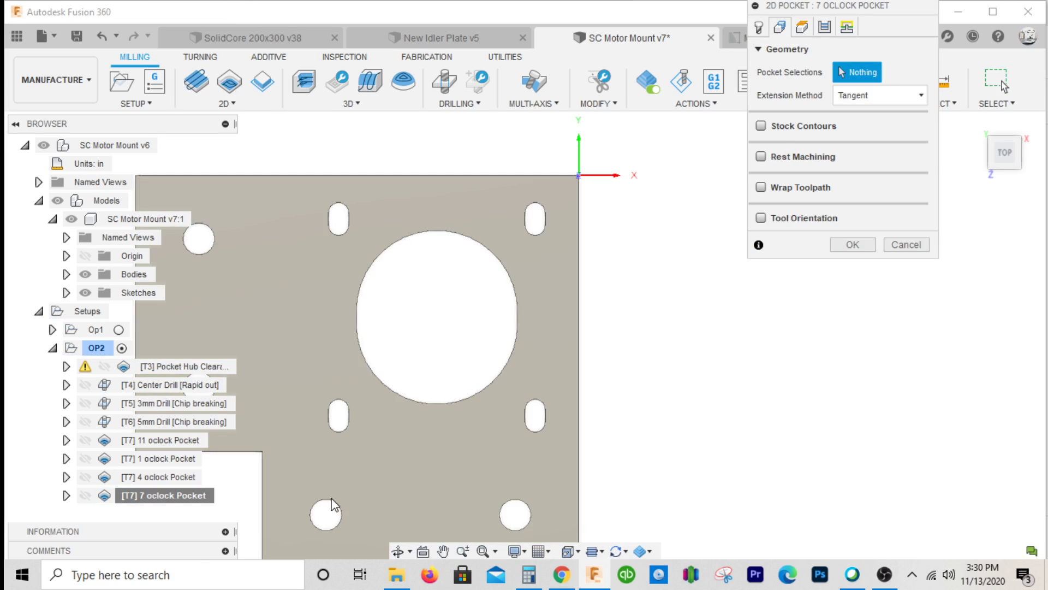
pyautogui.click(336, 503)
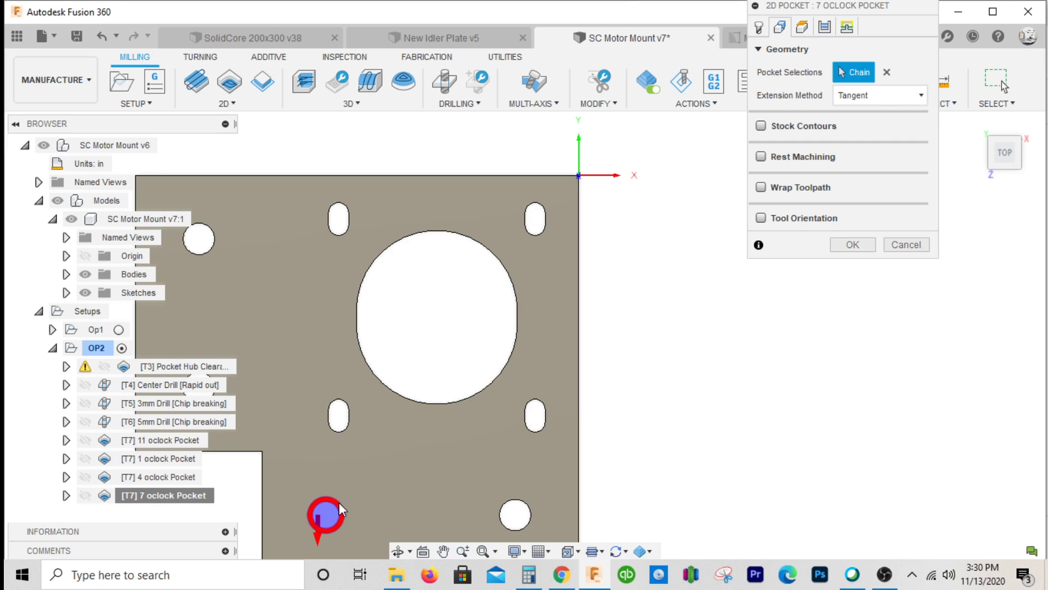
pyautogui.click(337, 503)
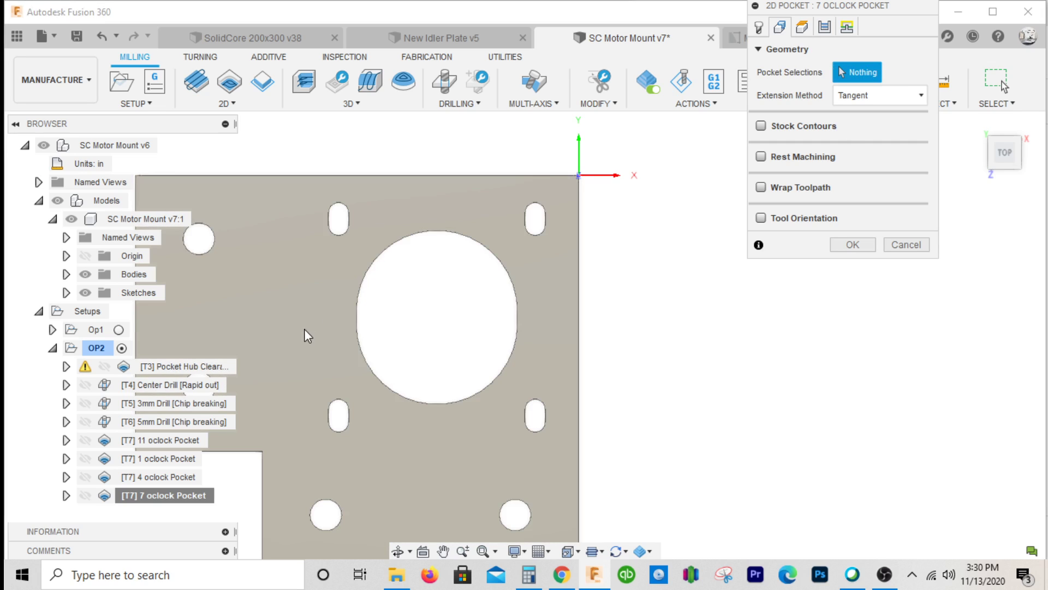
pyautogui.click(338, 402)
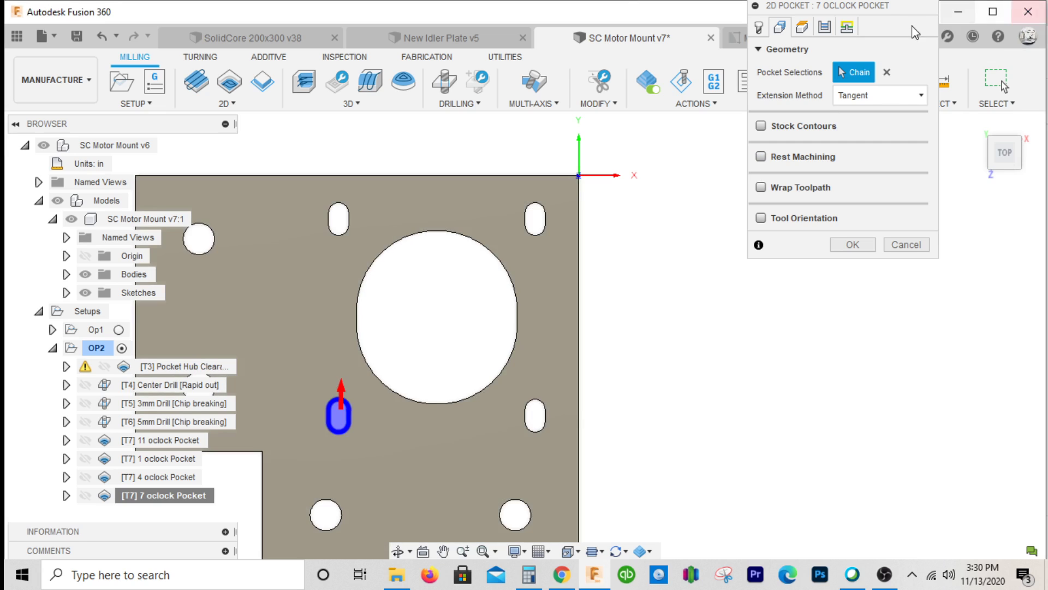
# - Replace the 7 oclock Pocket's predrill position with the upper arc center of the lower-left flat-sided hole and accept the operation
pyautogui.click(847, 27)
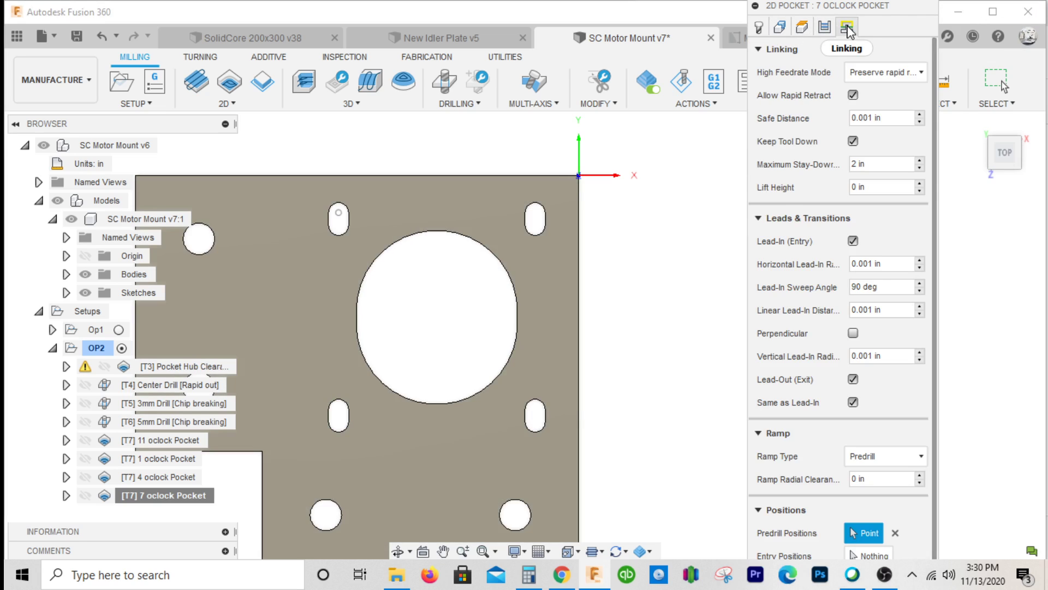
pyautogui.click(758, 51)
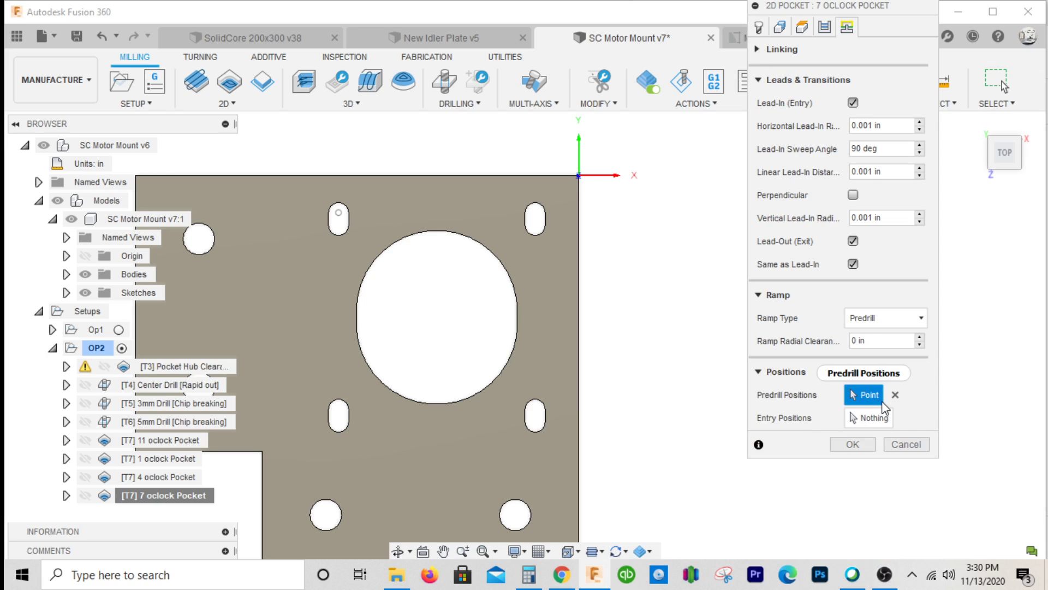
pyautogui.click(895, 394)
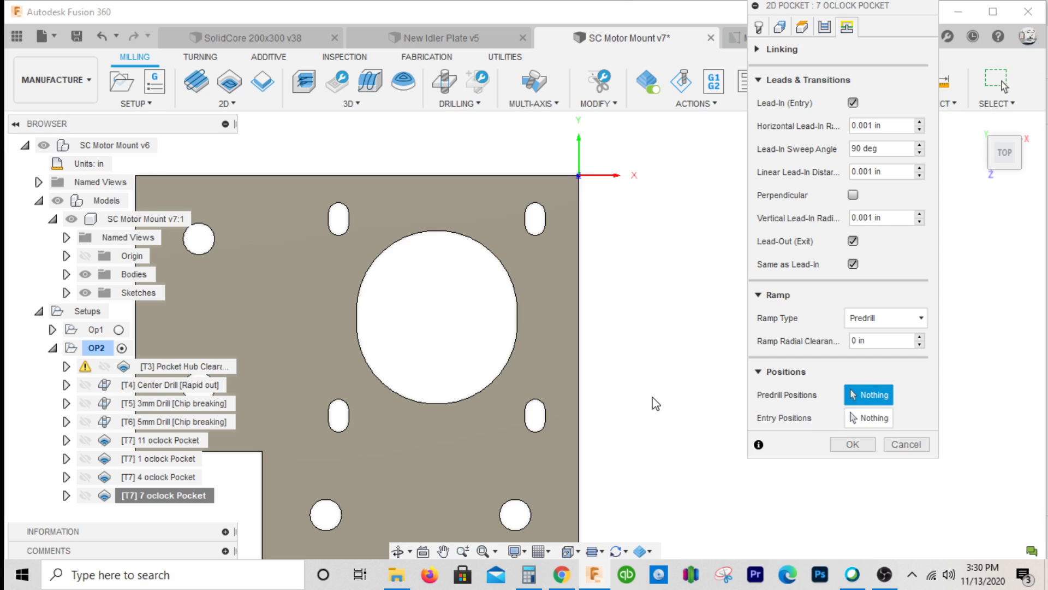
pyautogui.click(346, 401)
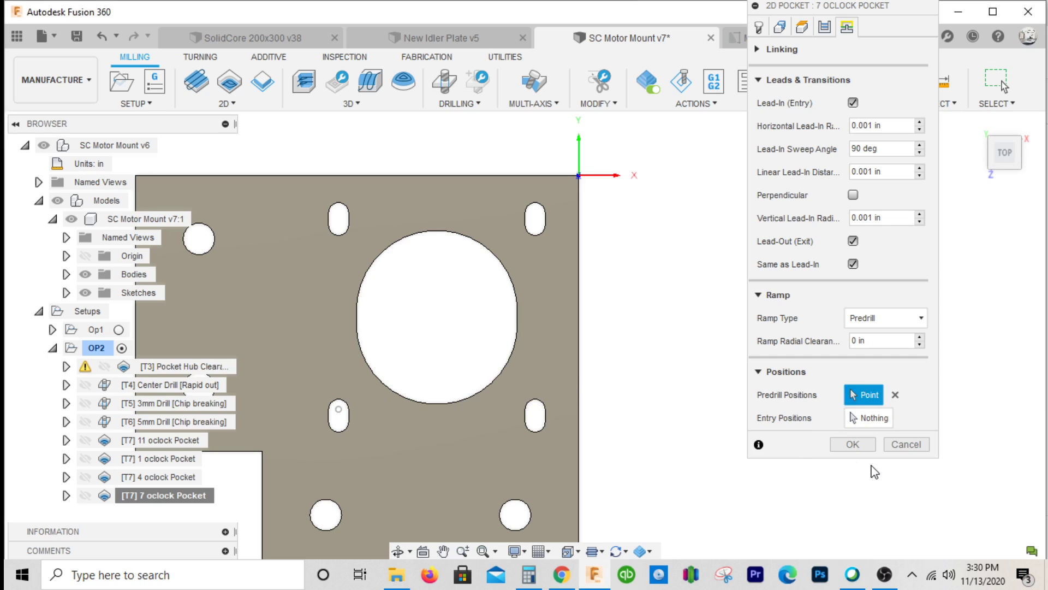
pyautogui.click(852, 444)
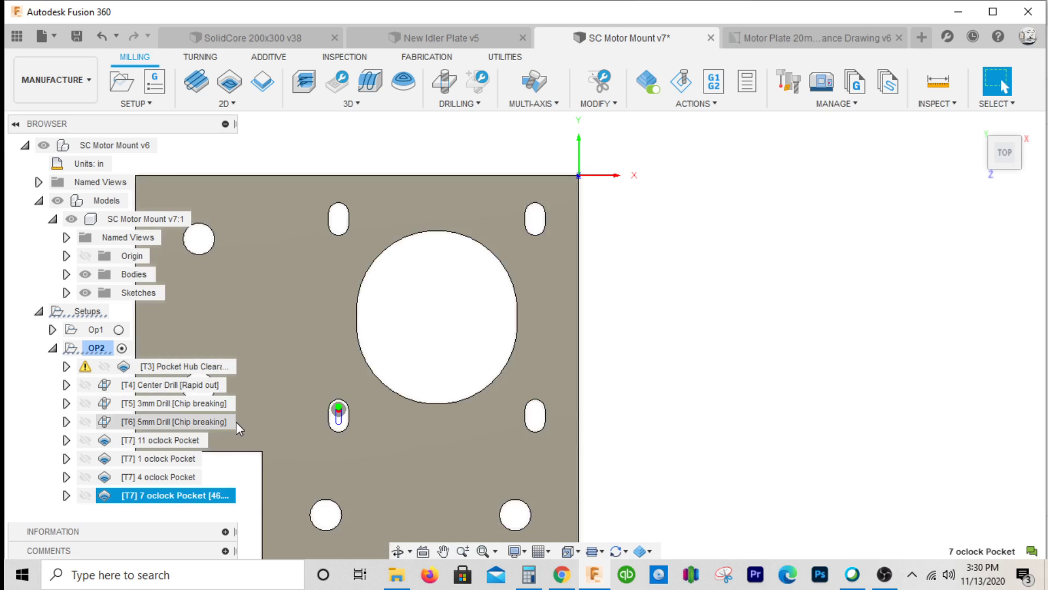
# - Simulate all toolpaths of the OP2 setup, examine them on the plate from a tilted view, and close the simulation
pyautogui.click(96, 350)
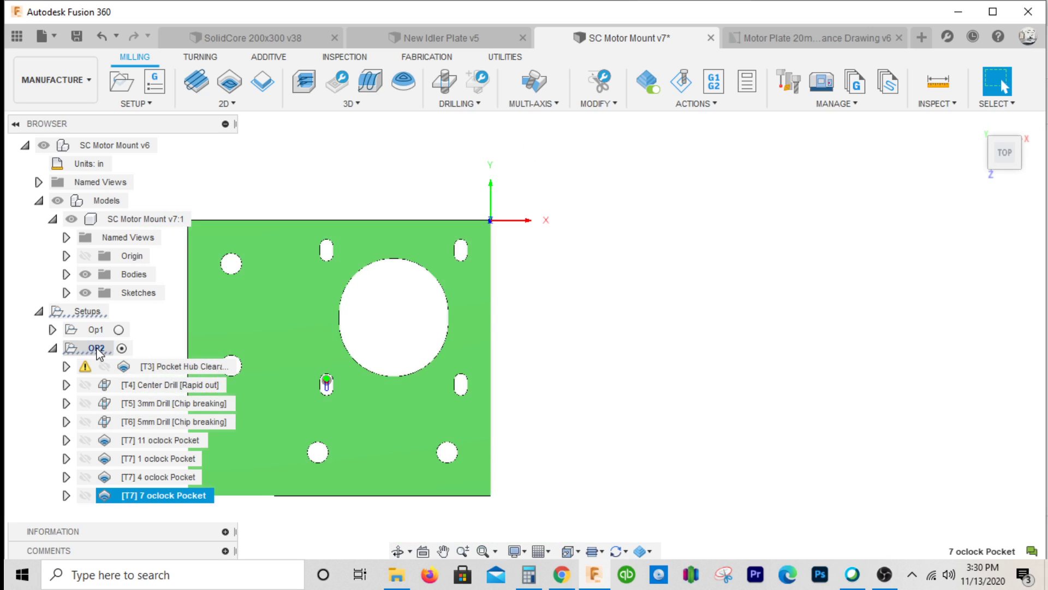
pyautogui.rightClick(97, 352)
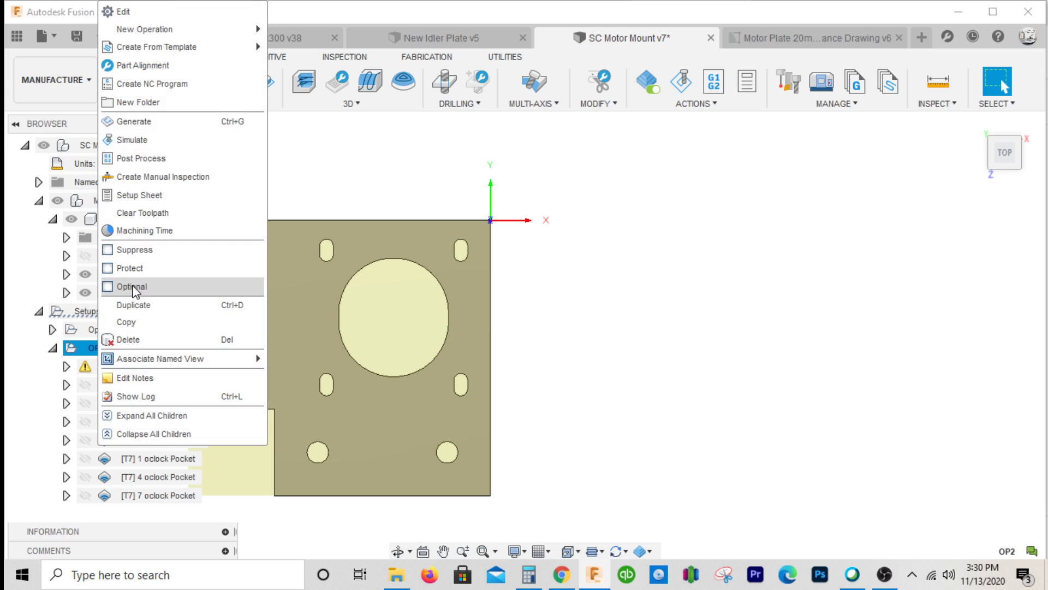
pyautogui.click(161, 143)
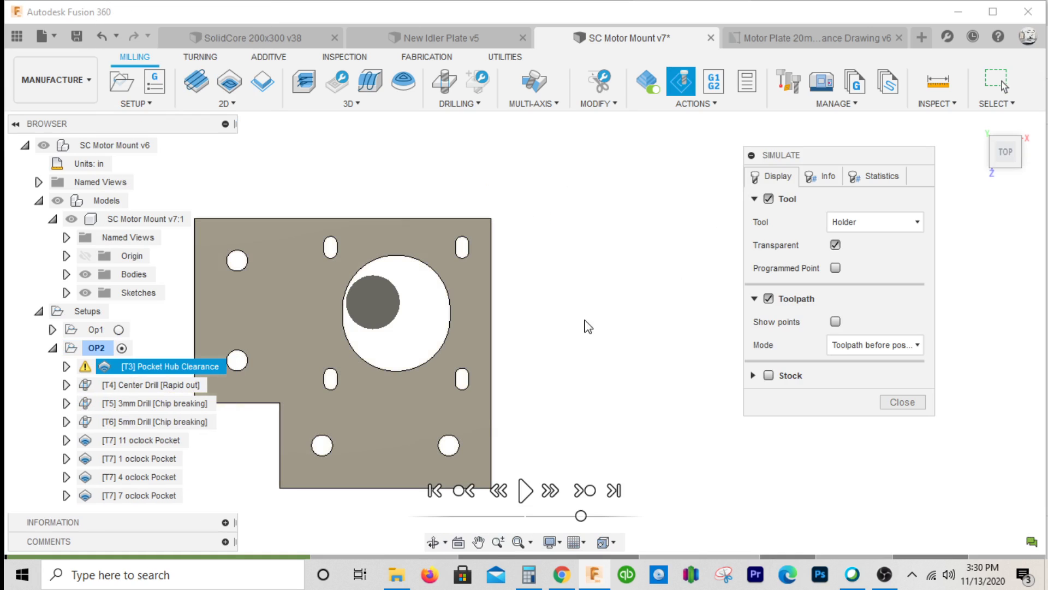
pyautogui.scroll(-3, 623, 316)
pyautogui.scroll(2, 286, 278)
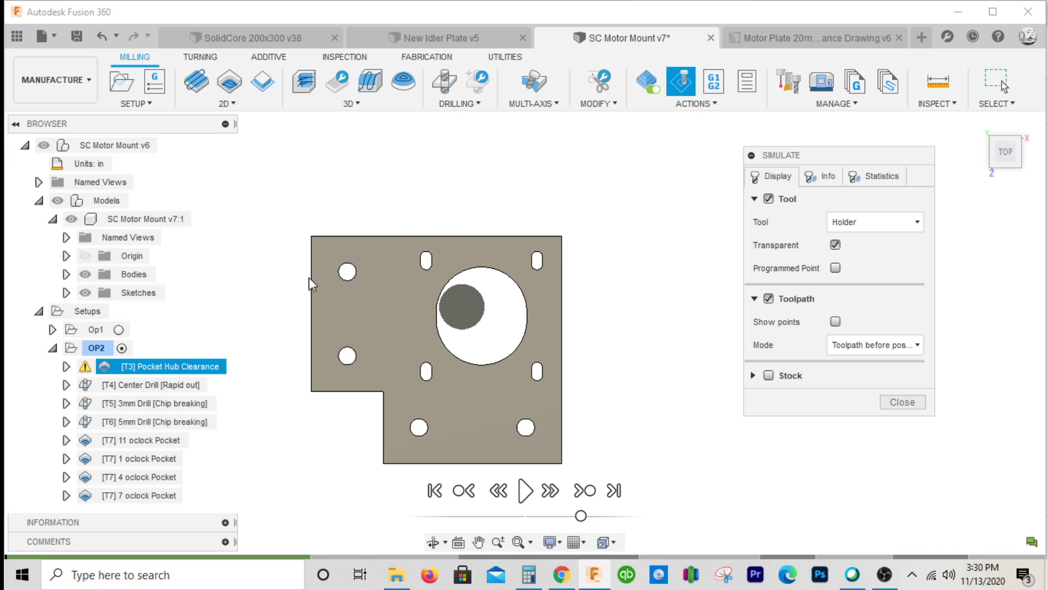
pyautogui.click(525, 491)
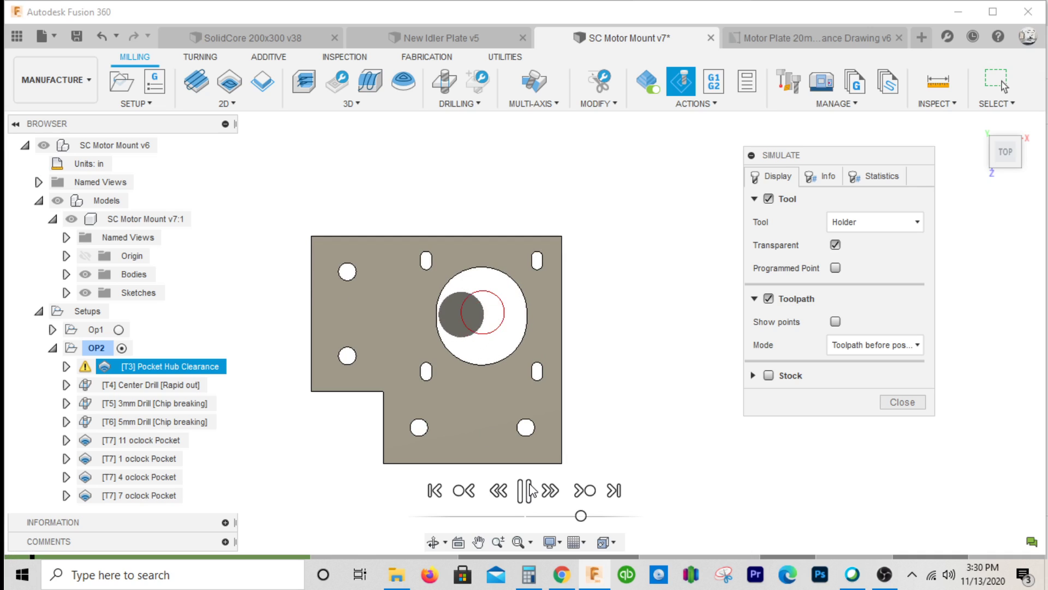
pyautogui.moveTo(1028, 143); pyautogui.dragTo(1003, 130)
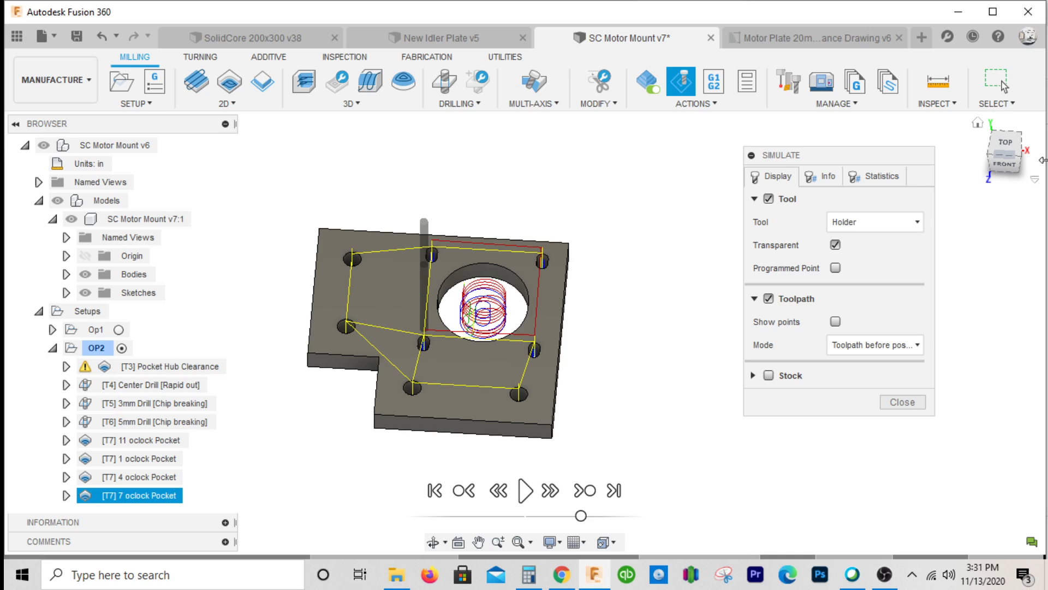
pyautogui.click(902, 402)
# - Start post processing the OP2 setup and set the program comment to "SC Motor Mount Plate OP2"
pyautogui.click(110, 350)
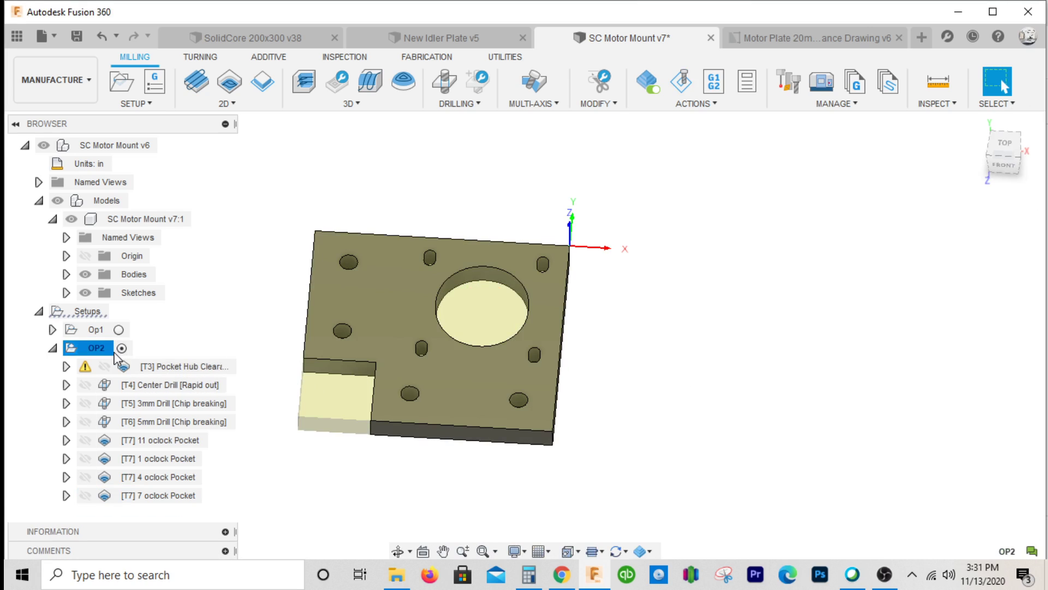
pyautogui.rightClick(100, 353)
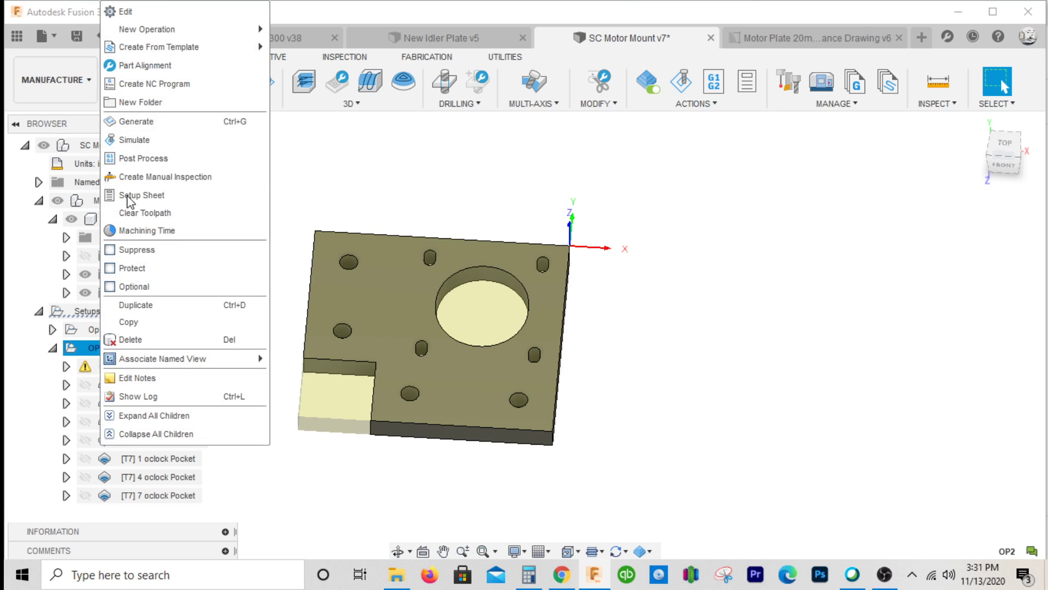
pyautogui.click(143, 158)
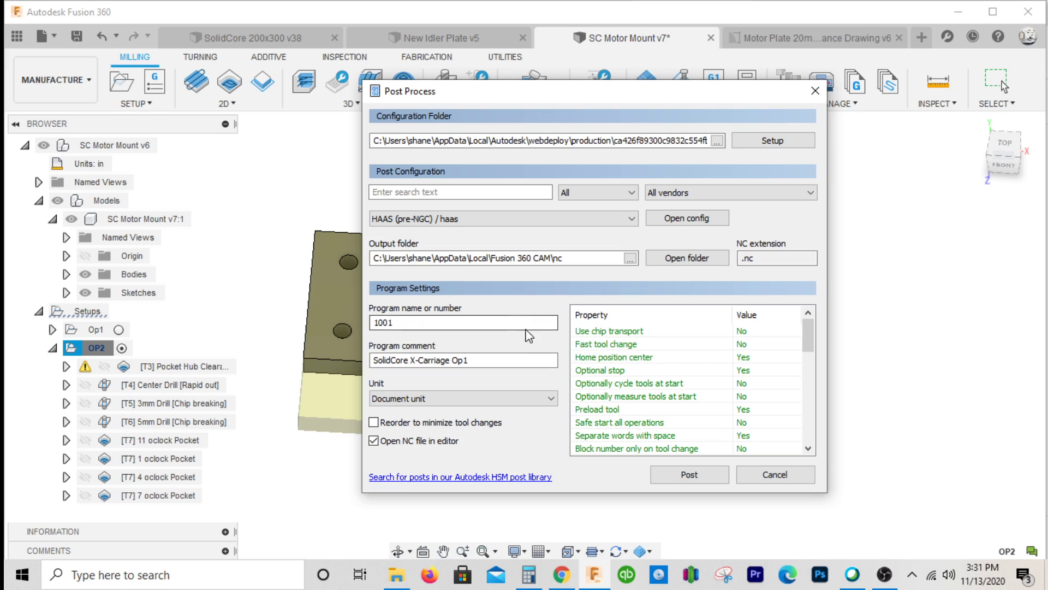
pyautogui.moveTo(491, 360); pyautogui.dragTo(365, 357)
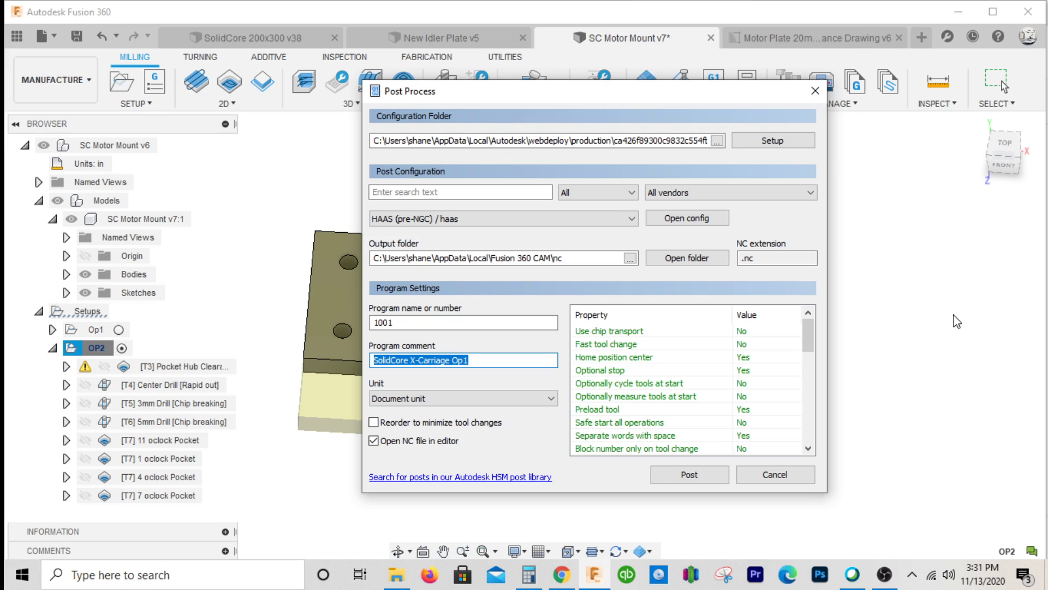
pyautogui.write('SC Motor Mount Plate OP2')
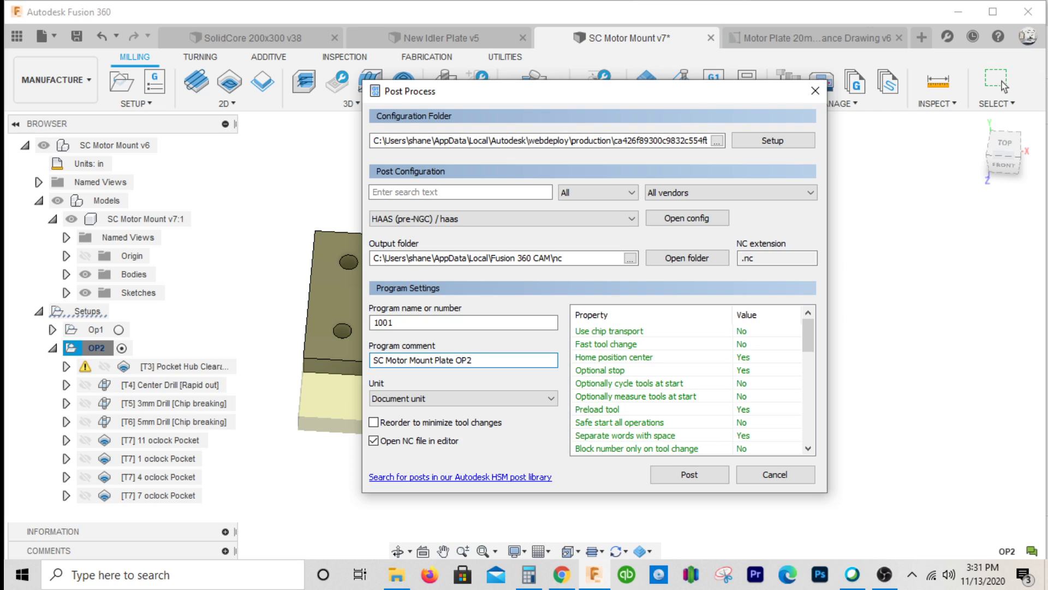
# - Set the post properties Use G0 and Use G28 instead of G53 both to Yes
pyautogui.scroll(-3, 734, 377)
pyautogui.scroll(3, 732, 382)
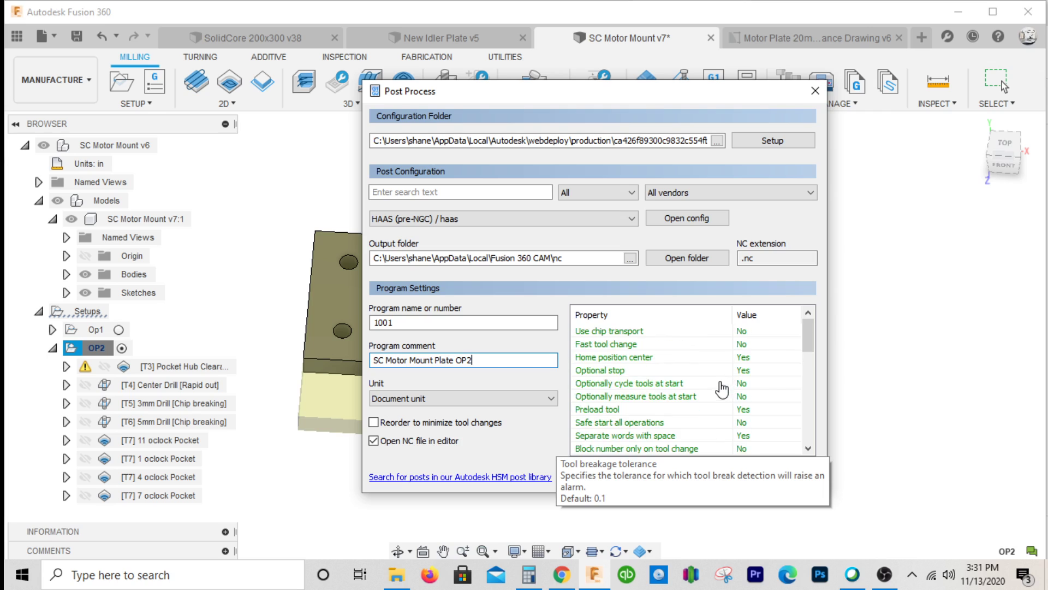
pyautogui.scroll(-2, 721, 390)
pyautogui.scroll(-2, 721, 390)
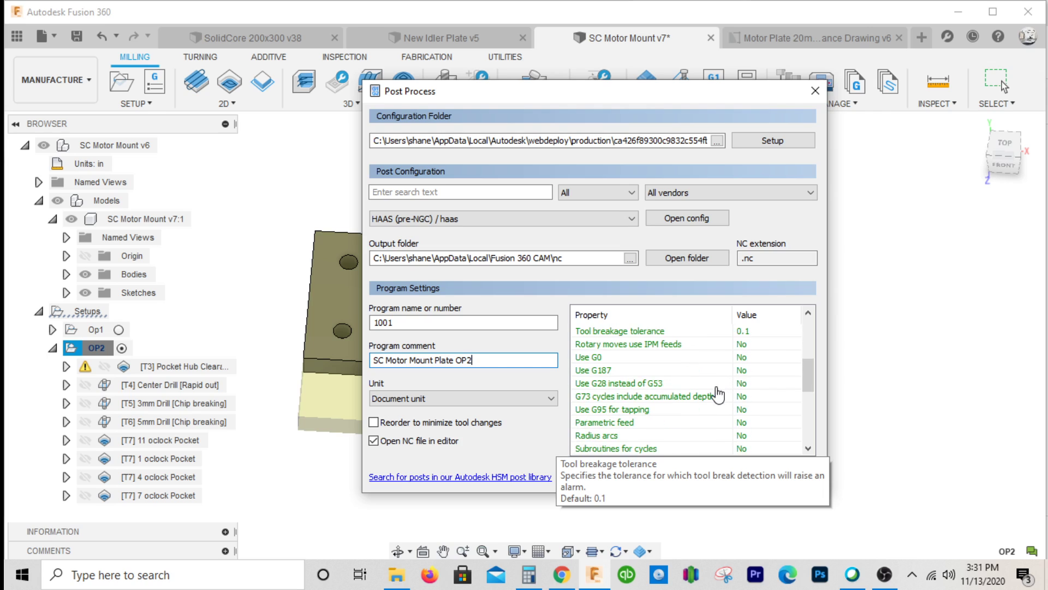
pyautogui.click(749, 359)
pyautogui.click(748, 382)
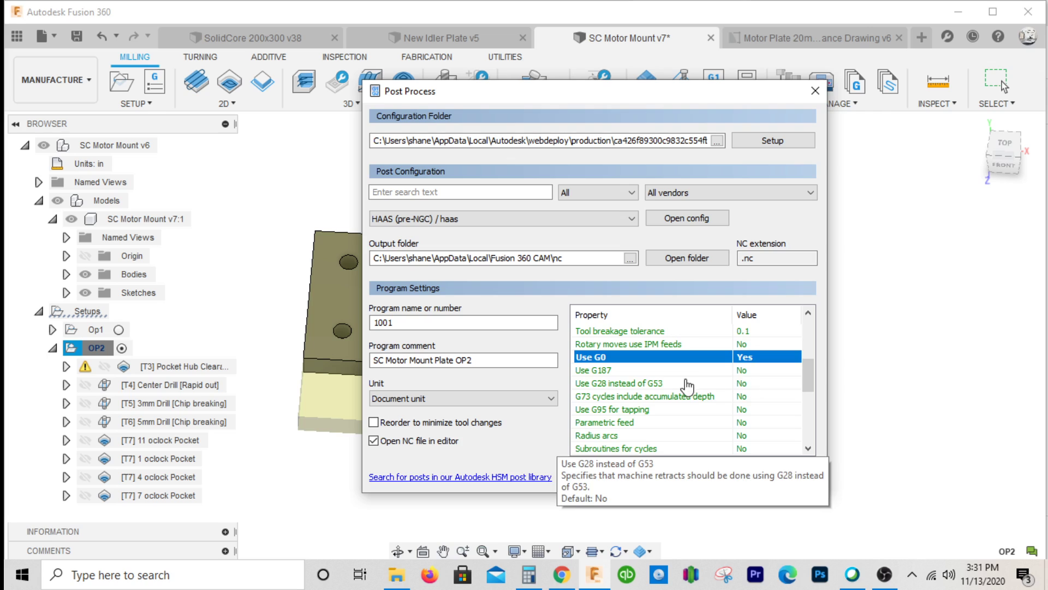
pyautogui.click(747, 385)
pyautogui.click(748, 409)
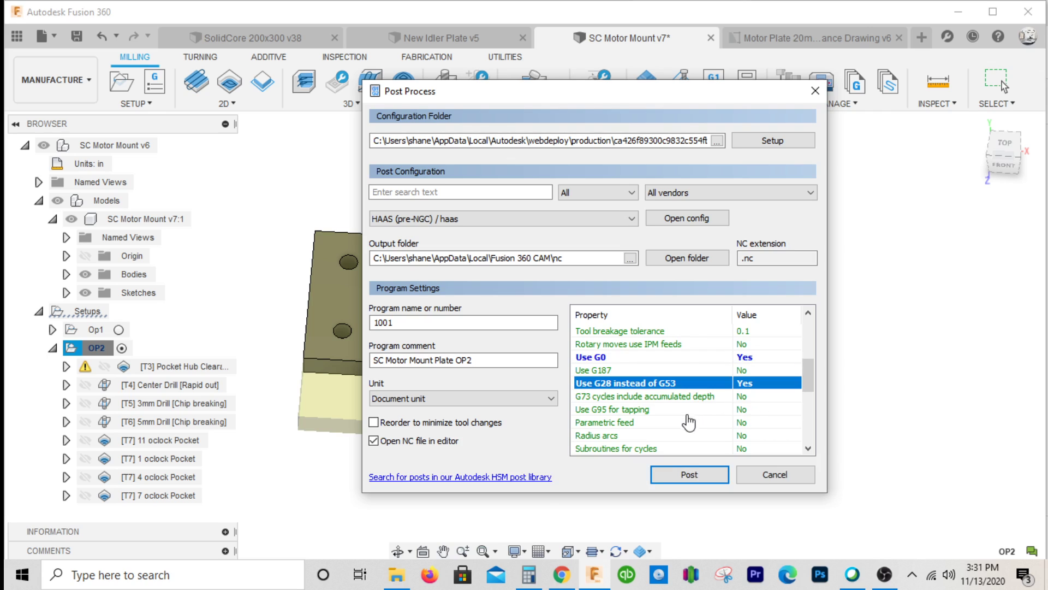
# - Set the Preload tool post property to No and check the remaining post properties
pyautogui.scroll(3, 689, 422)
pyautogui.click(741, 371)
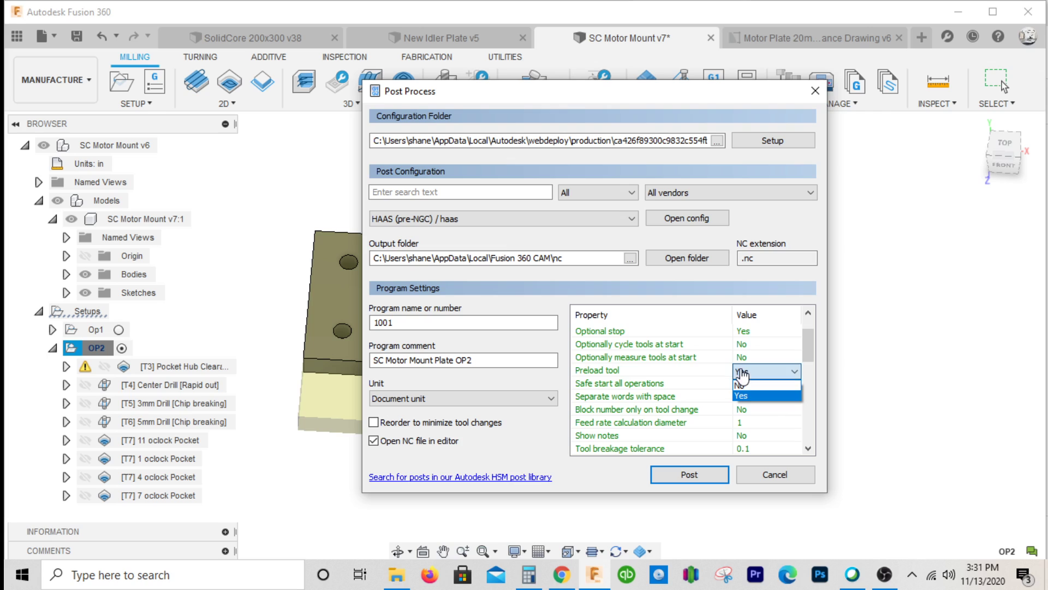
pyautogui.click(751, 388)
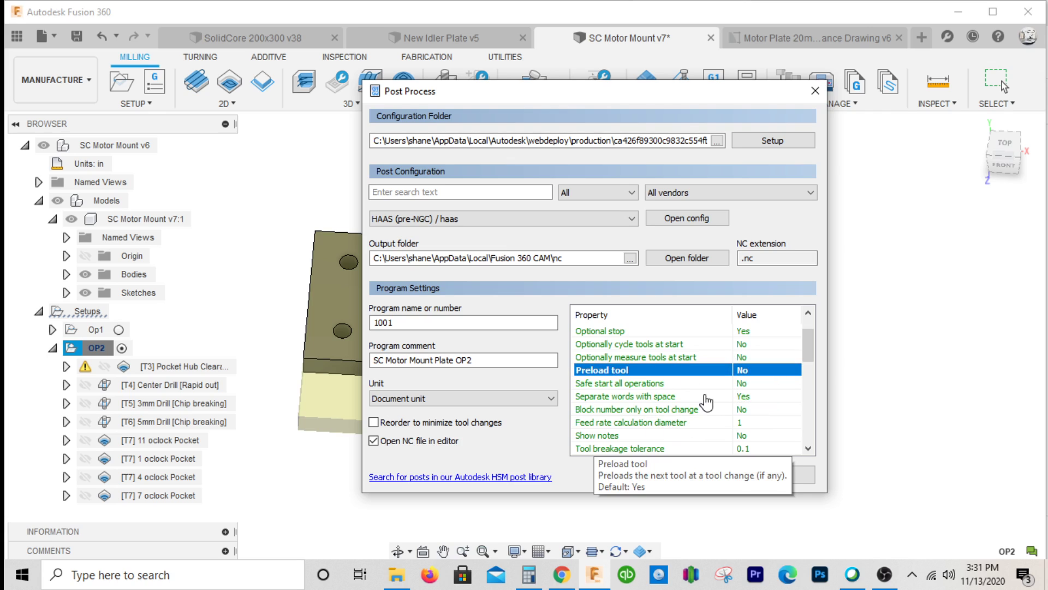
pyautogui.scroll(1, 710, 387)
pyautogui.scroll(-3, 709, 387)
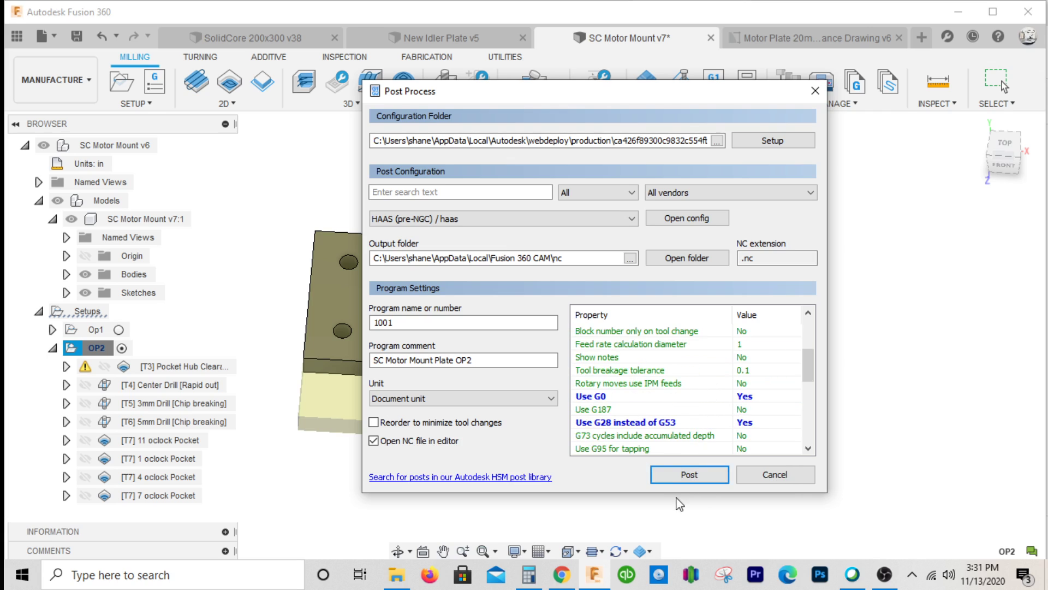
# - Post the OP2 program and save it to the Desktop as 1001.nc
pyautogui.click(699, 476)
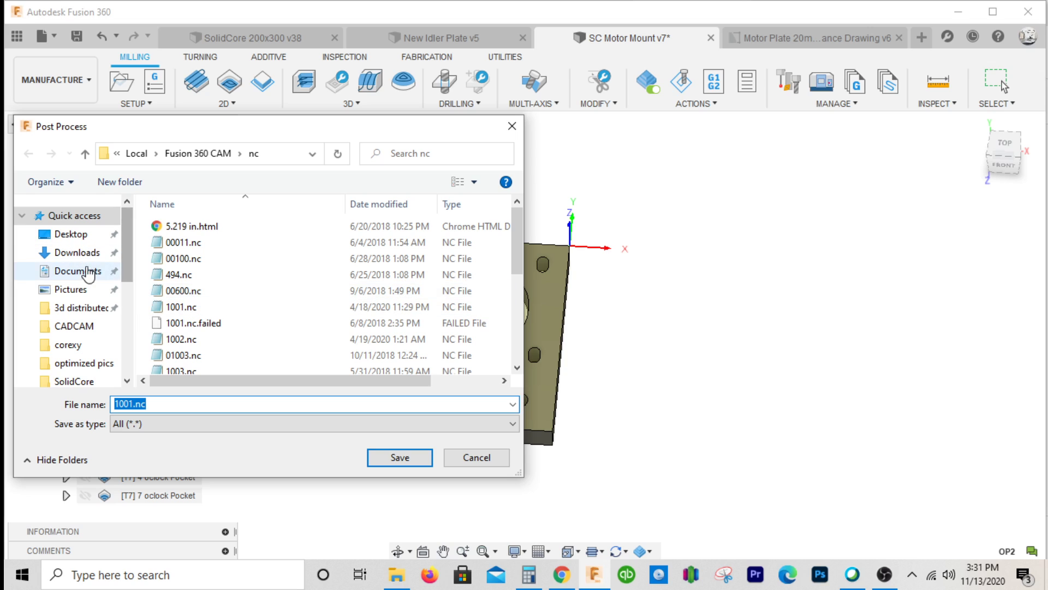
pyautogui.click(85, 238)
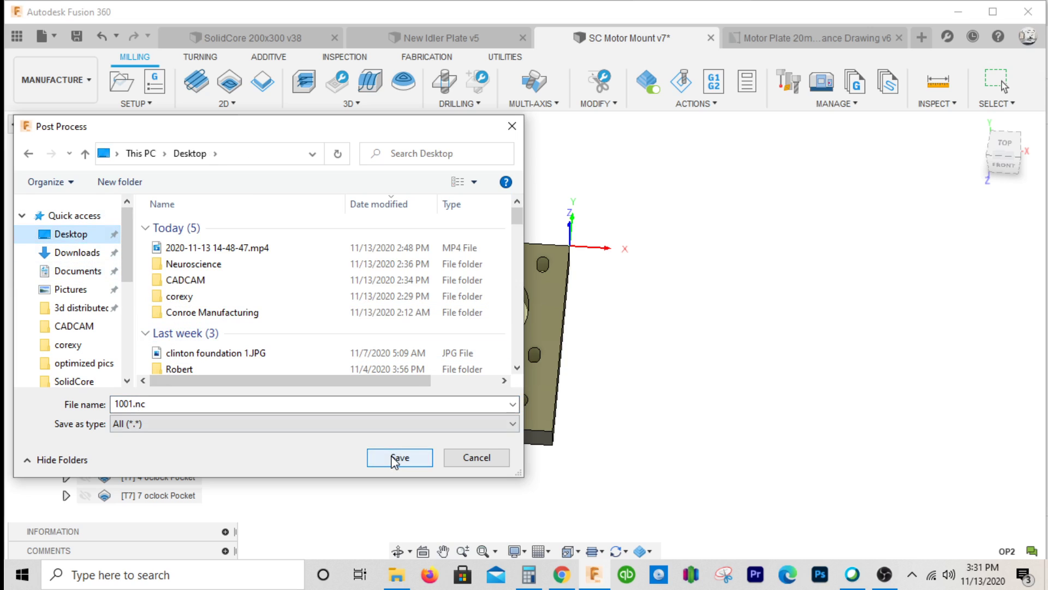
pyautogui.click(399, 456)
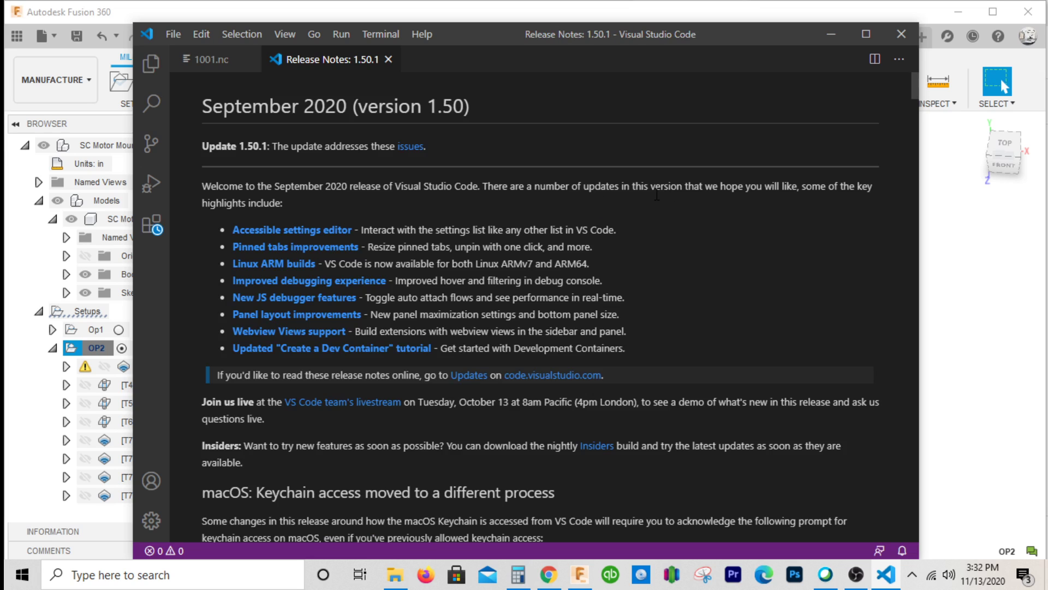
# - Review the header and opening toolpath code of 1001.nc in Visual Studio Code and close the editor
pyautogui.click(213, 59)
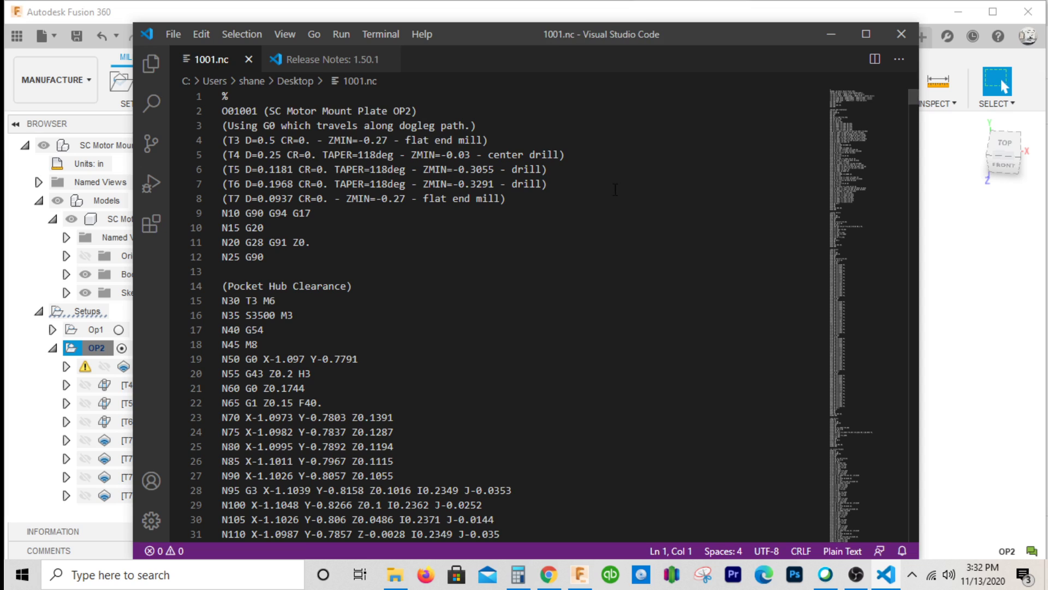
pyautogui.scroll(-4, 585, 234)
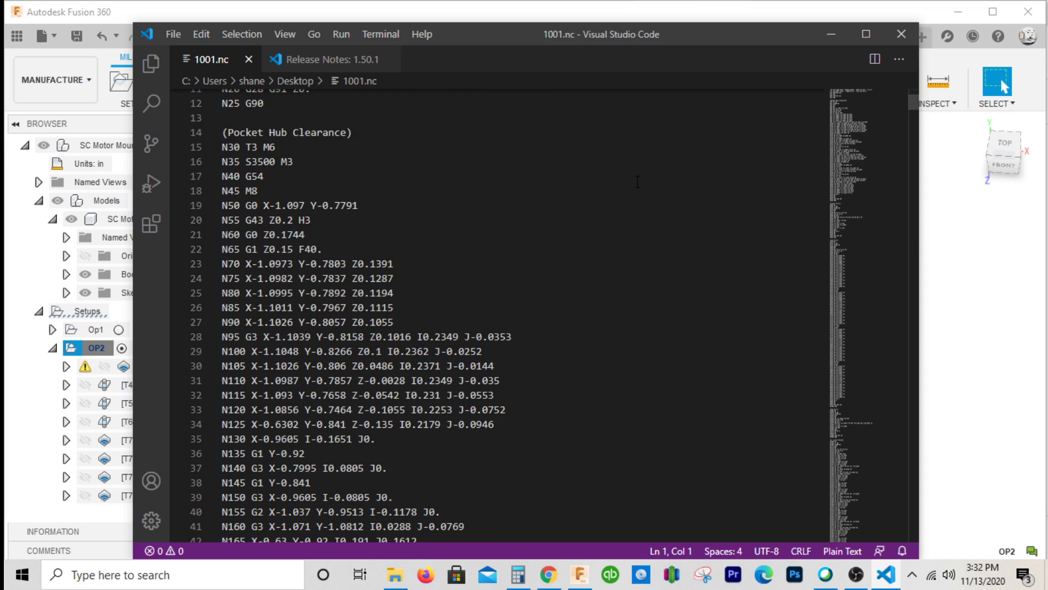
pyautogui.click(902, 34)
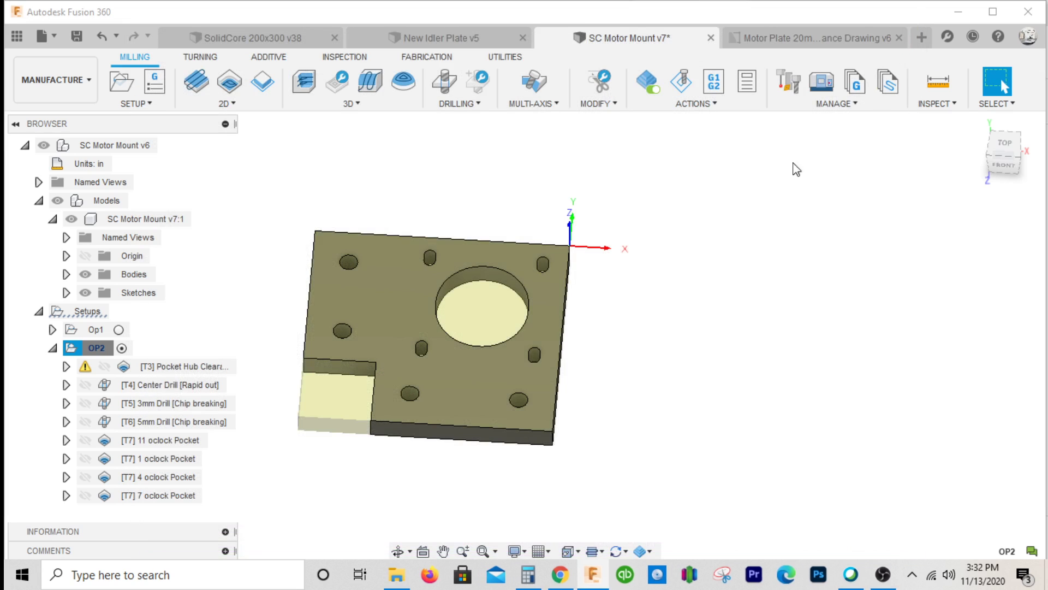
# - Show Sketch2 on the motor mount and view the plate squarely from the front
pyautogui.click(53, 349)
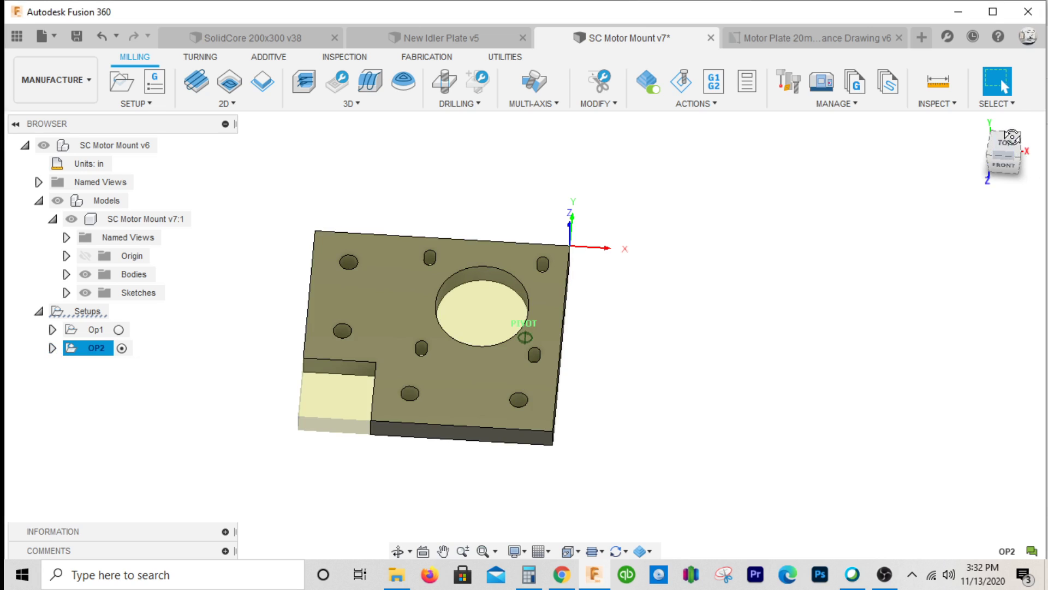
pyautogui.click(1005, 159)
pyautogui.click(1001, 149)
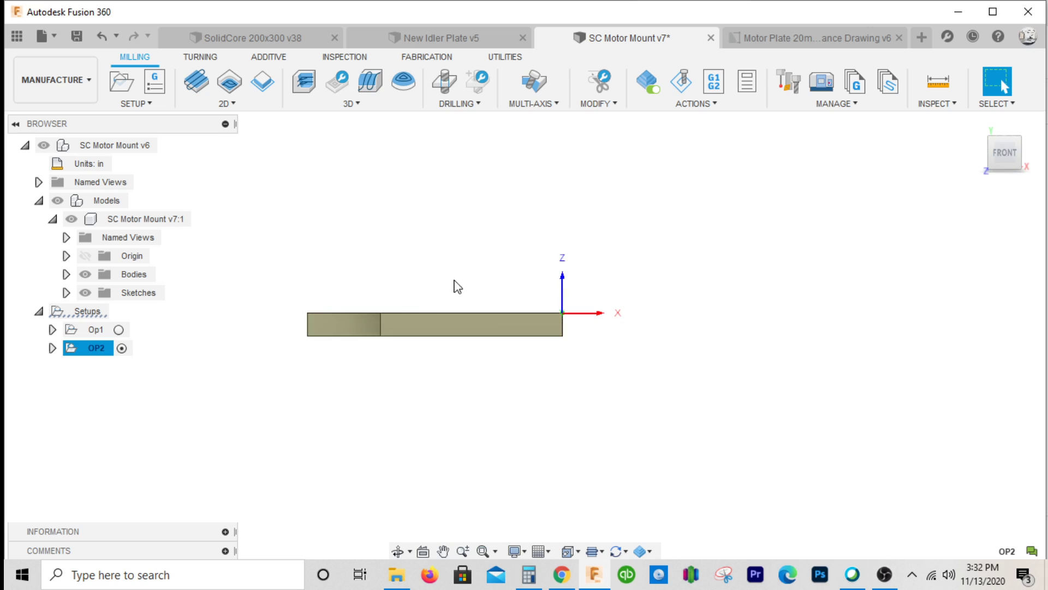
pyautogui.scroll(3, 350, 298)
pyautogui.scroll(-1, 347, 327)
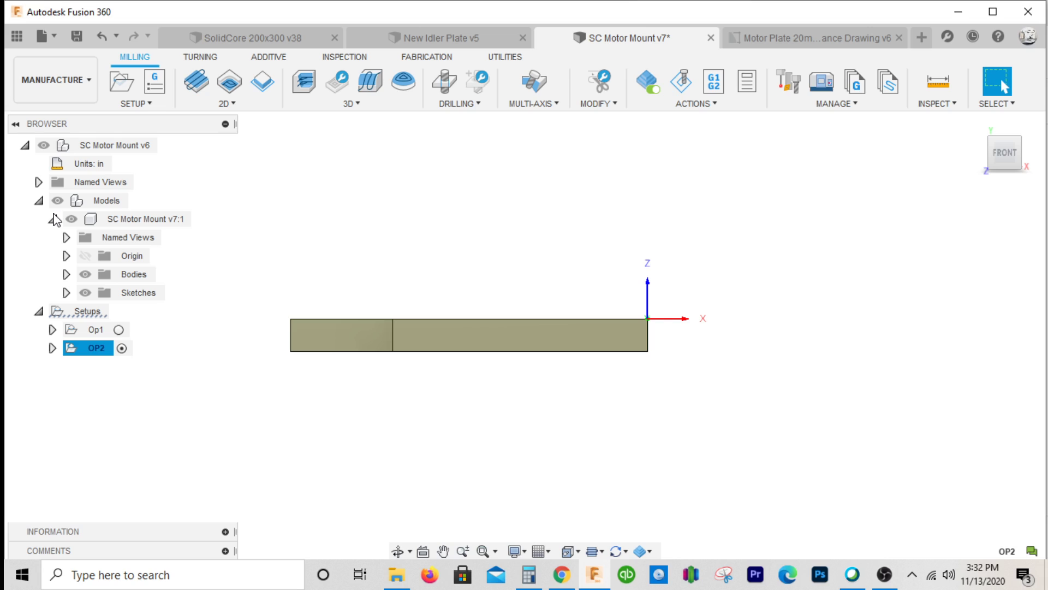
pyautogui.click(66, 292)
pyautogui.click(99, 329)
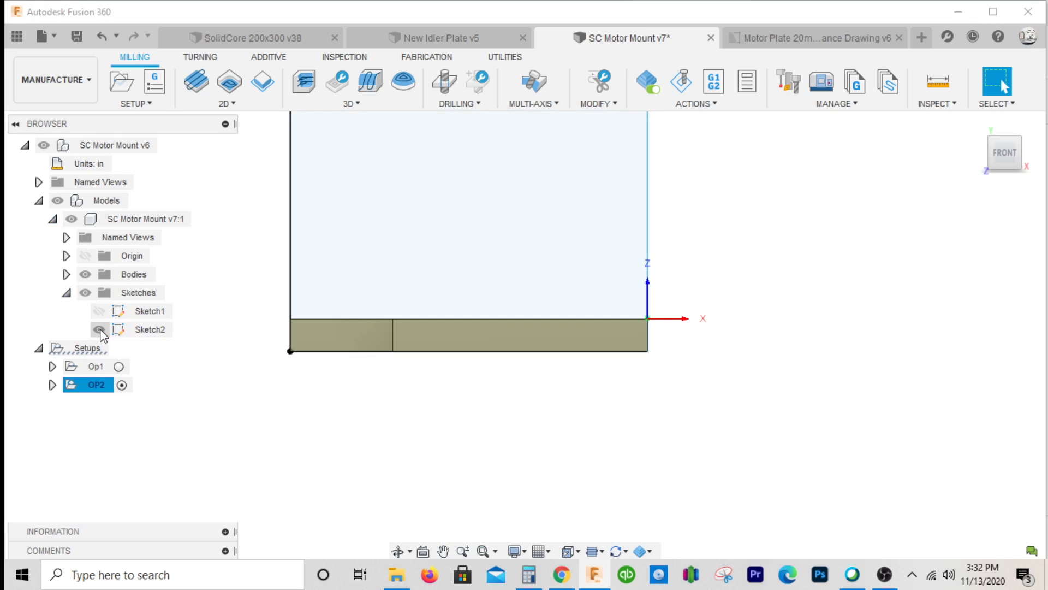
pyautogui.scroll(-1, 516, 322)
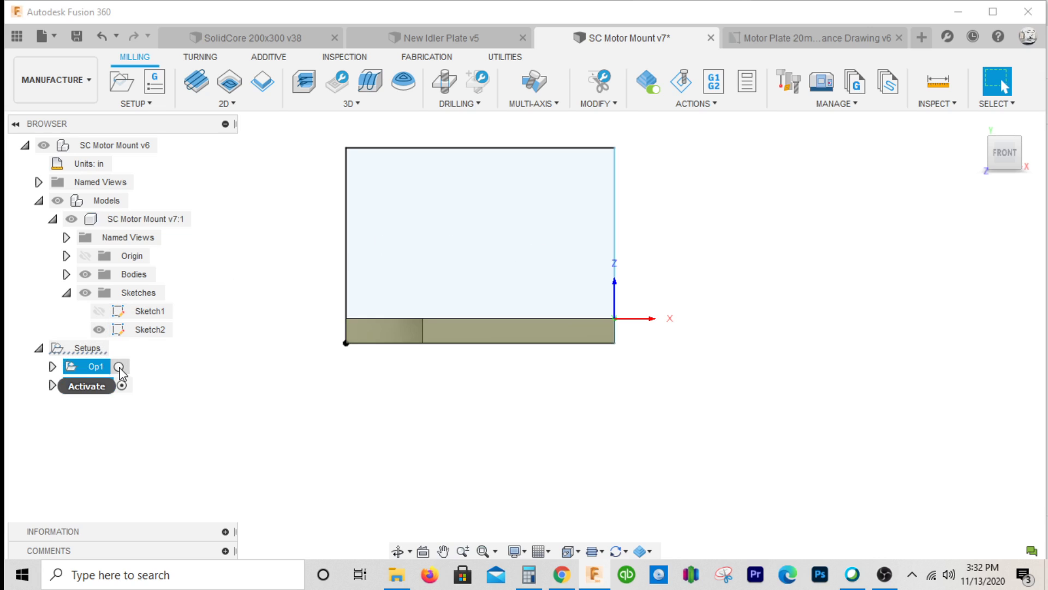
# - Duplicate the Op1 setup within the list of setups
pyautogui.click(90, 367)
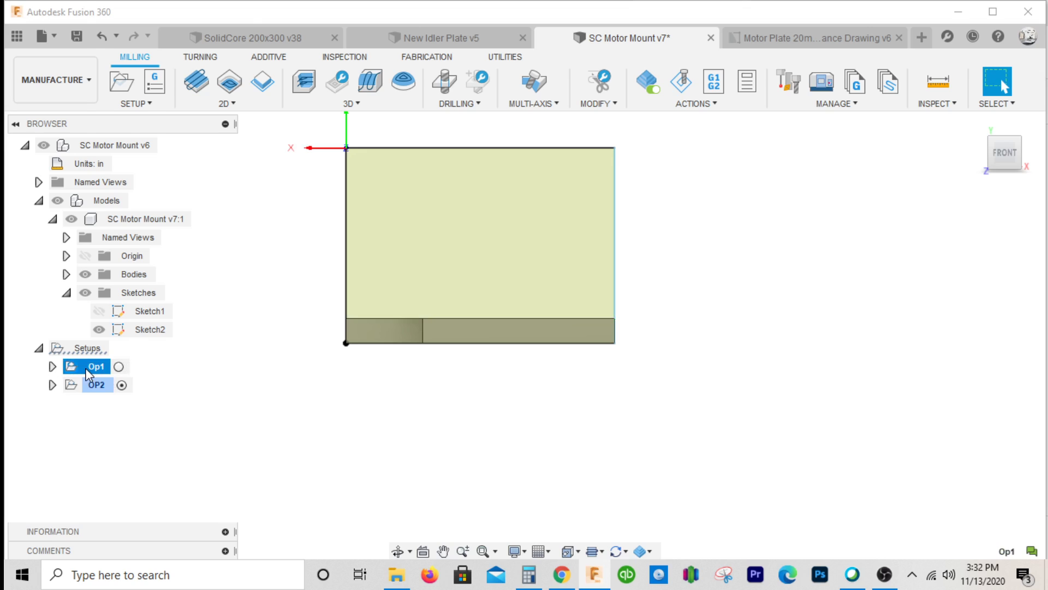
pyautogui.rightClick(89, 373)
pyautogui.click(131, 319)
pyautogui.hotkey('ctrl', 'v')
pyautogui.click(116, 387)
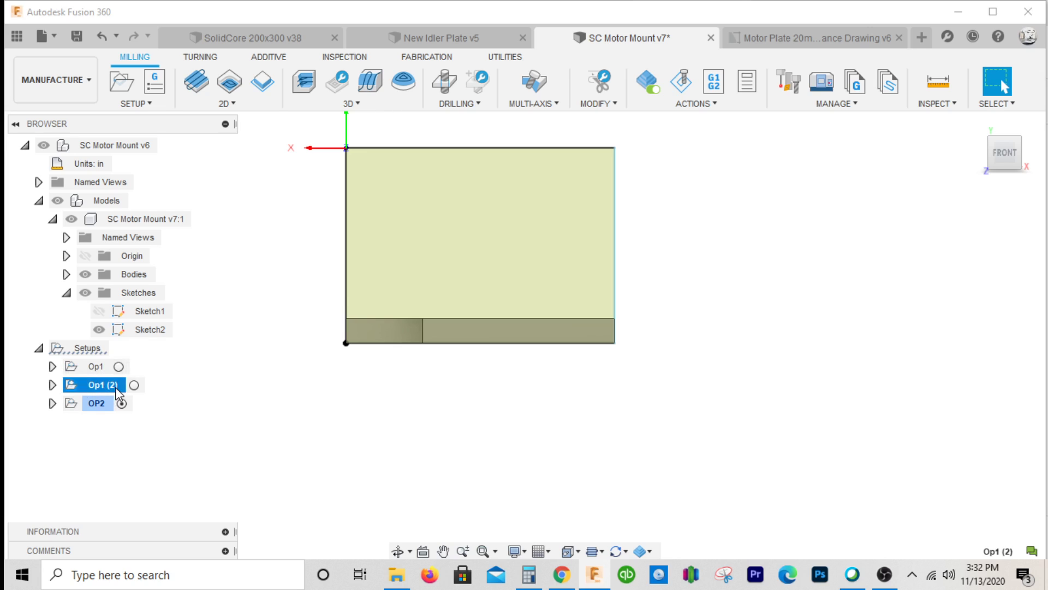
# - Place the copied setup below OP2, make it the active setup and rename it Op3
pyautogui.moveTo(118, 389); pyautogui.dragTo(114, 419)
pyautogui.click(133, 403)
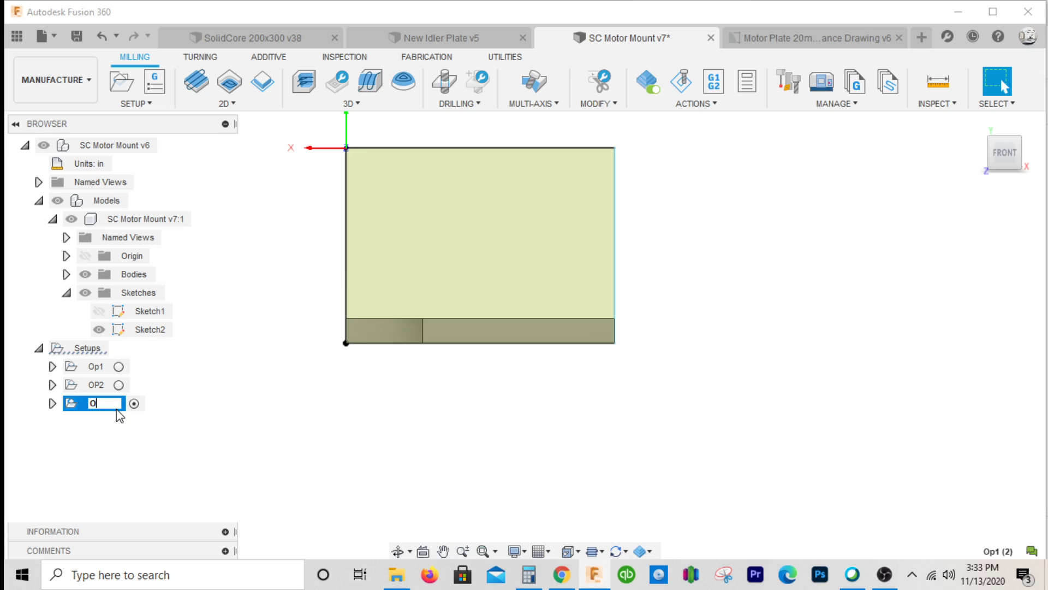
pyautogui.write('3')
pyautogui.press('Return')
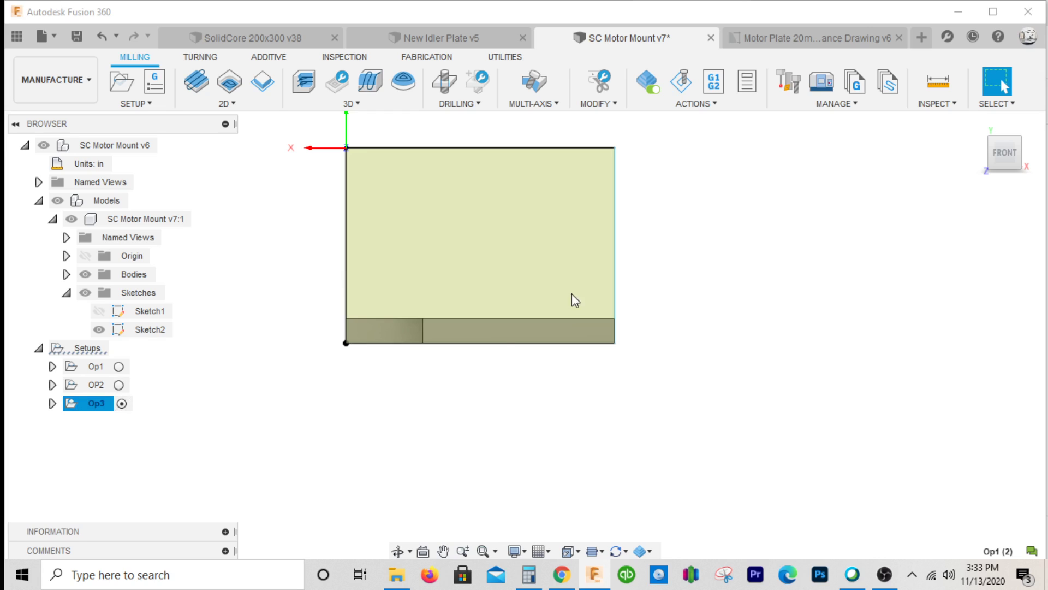
# - Delete the copied Face operation from the Op3 setup
pyautogui.moveTo(1004, 148); pyautogui.dragTo(969, 162)
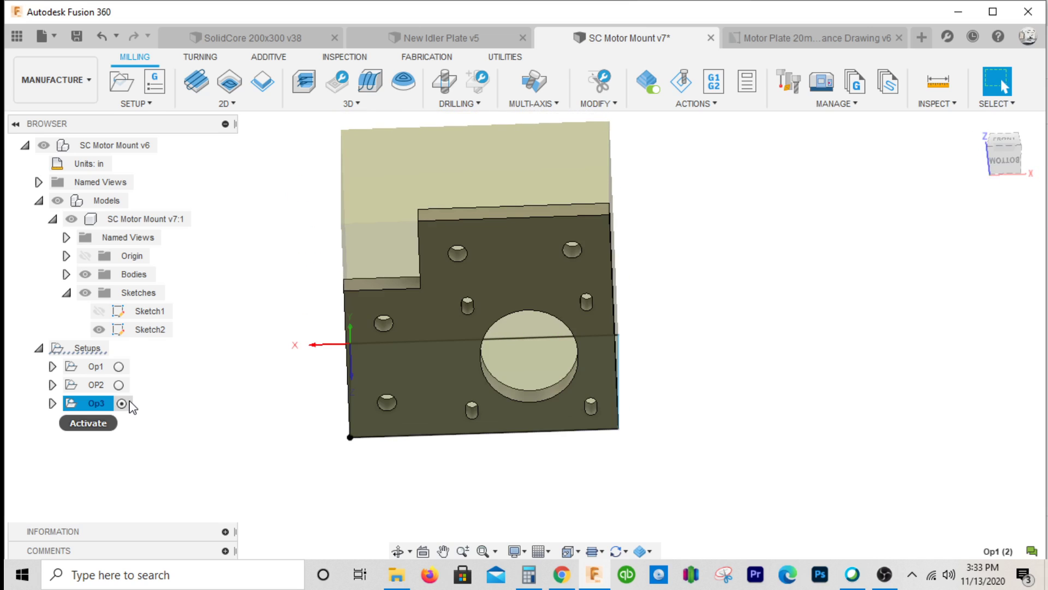
pyautogui.click(53, 404)
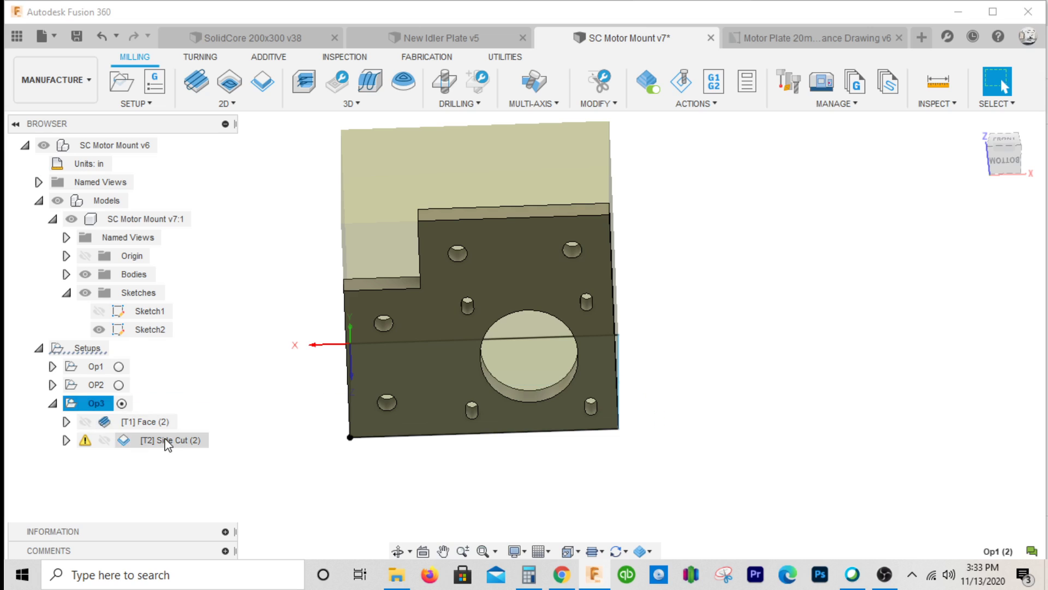
pyautogui.click(162, 422)
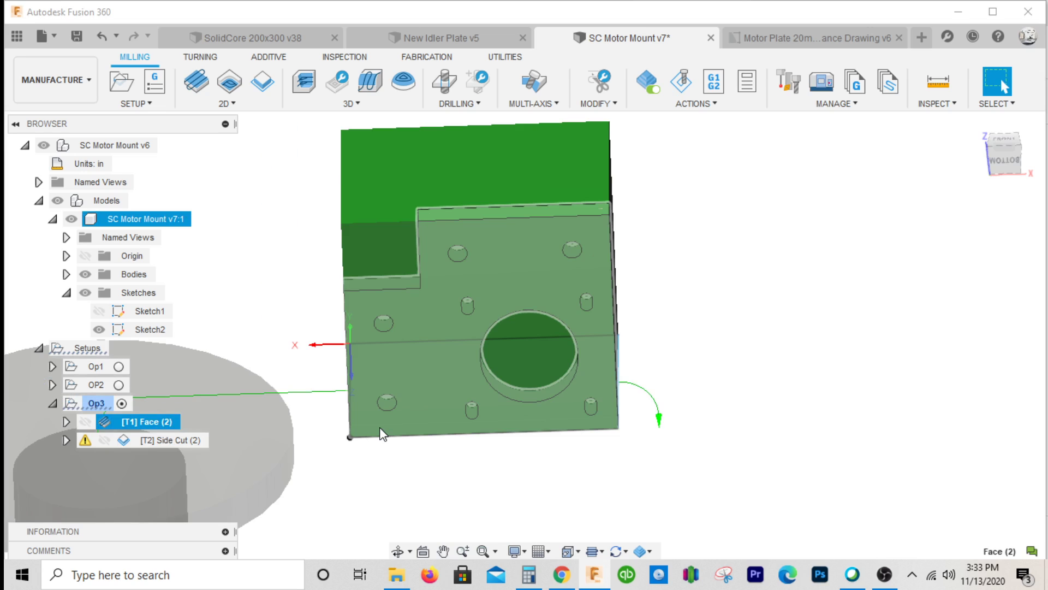
pyautogui.press('Delete')
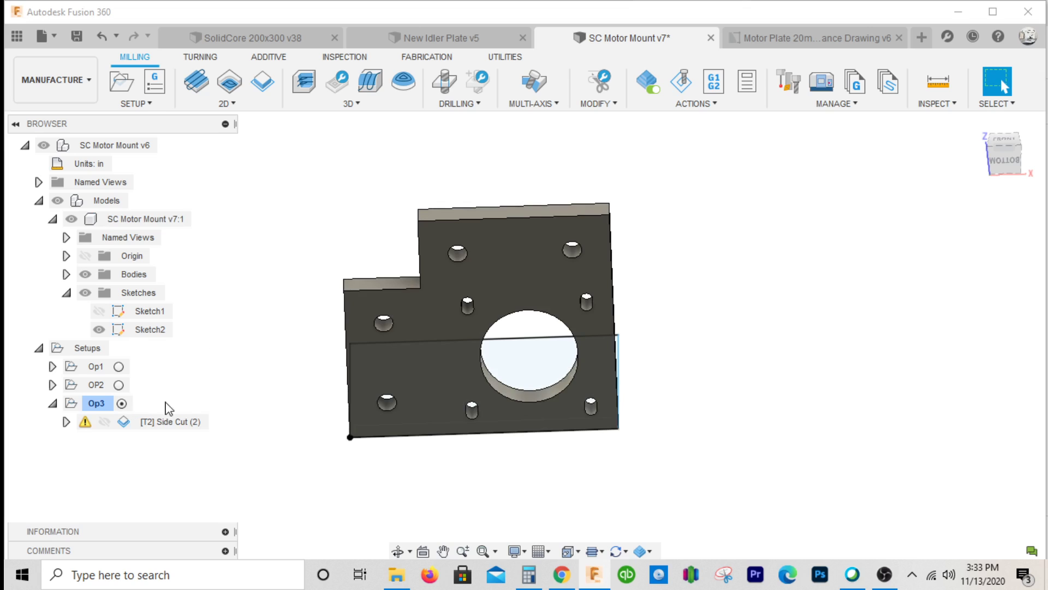
pyautogui.click(183, 421)
pyautogui.rightClick(183, 420)
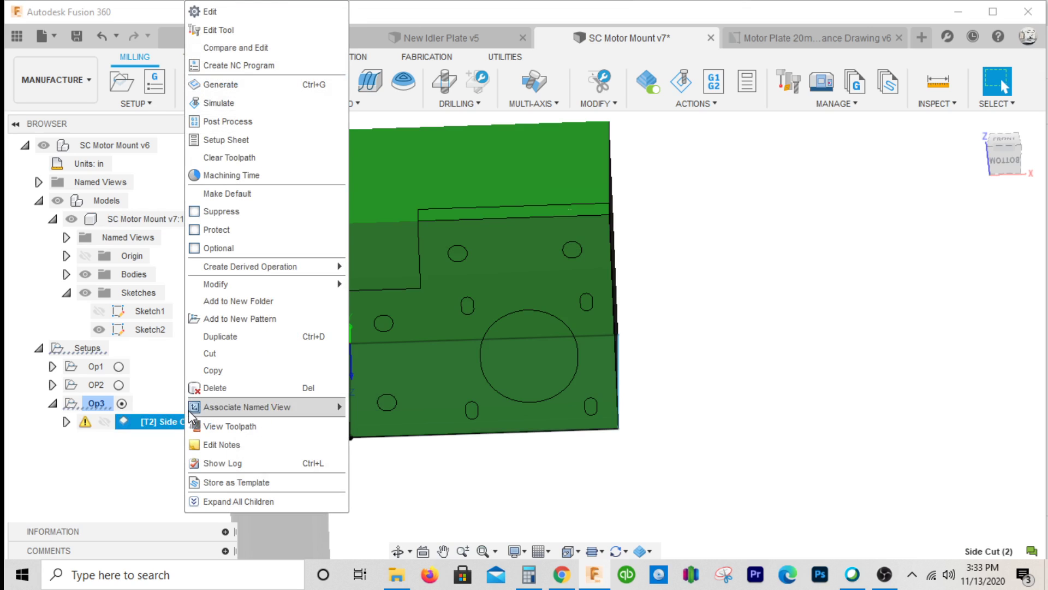
pyautogui.click(284, 22)
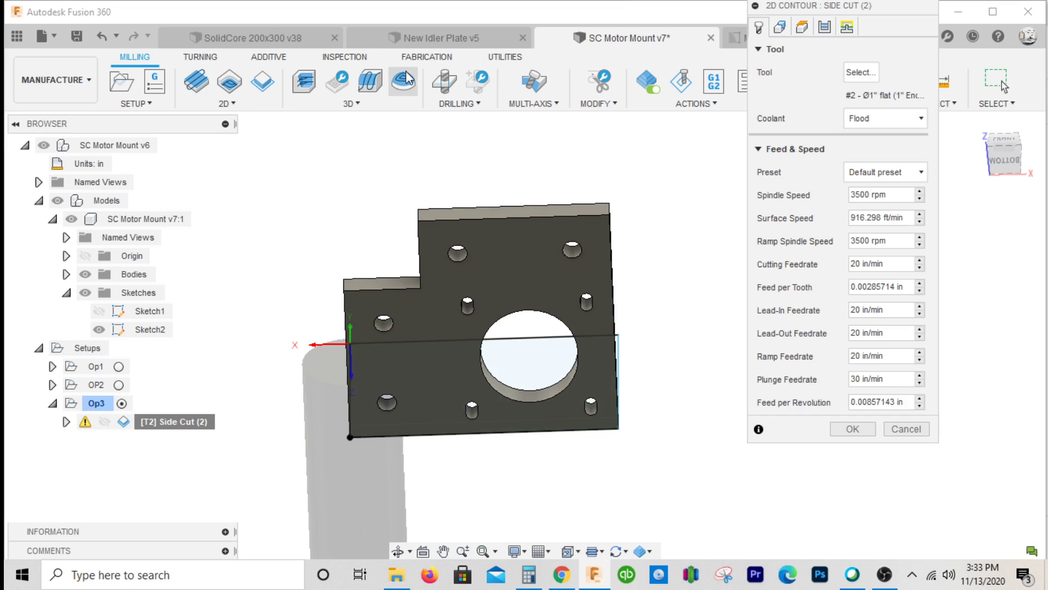
pyautogui.click(1007, 162)
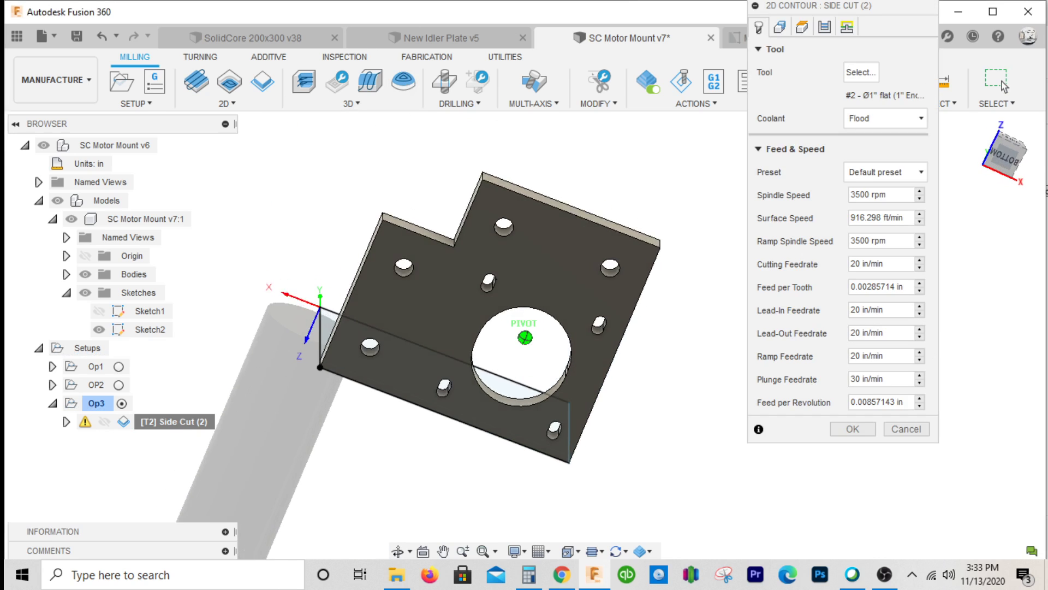
pyautogui.click(905, 429)
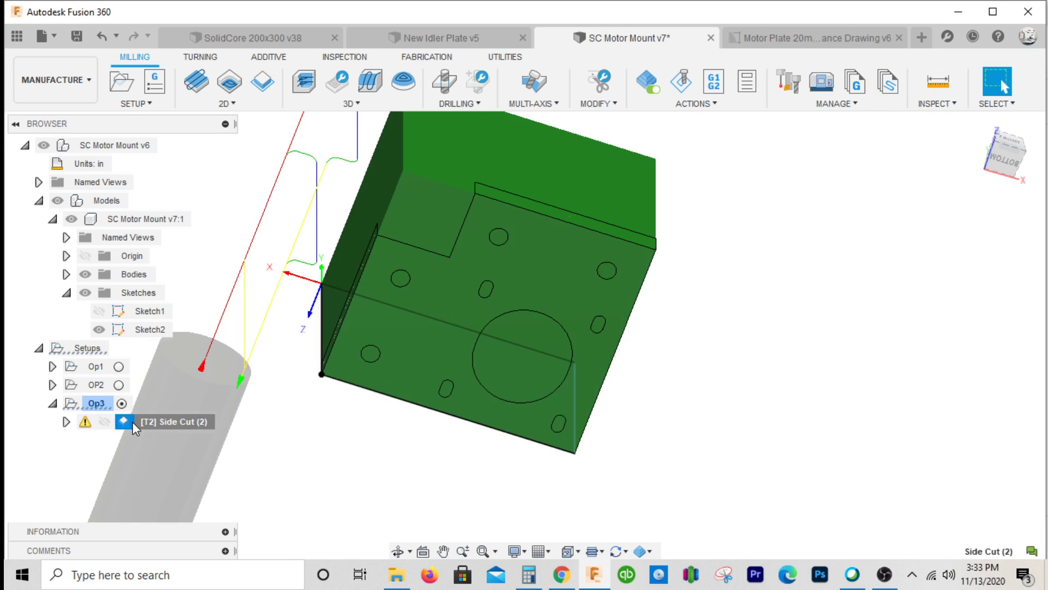
# - Open the Op3 setup for editing and flip its Z axis
pyautogui.rightClick(105, 407)
pyautogui.click(131, 10)
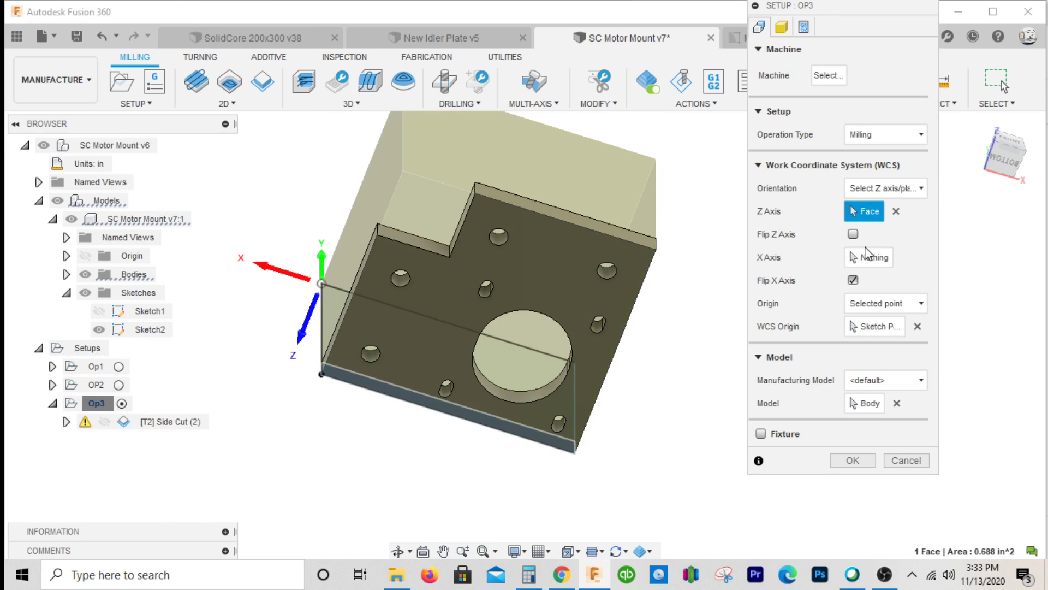
pyautogui.click(853, 235)
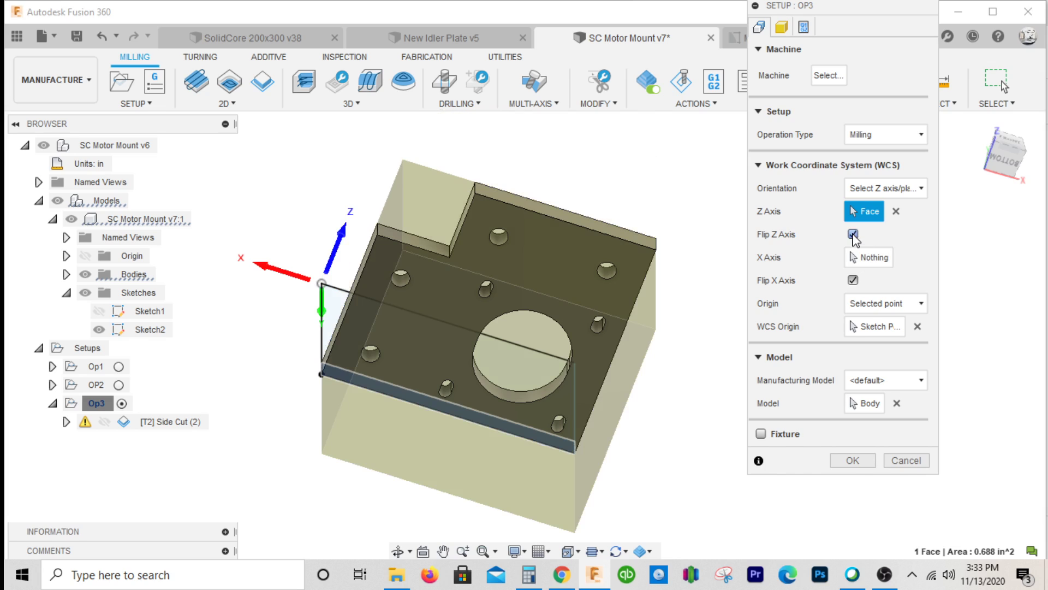
# - Switch the Op3 work coordinate orientation to a Z axis/plane with Y axis, trying Flip Y Axis on and leaving it off
pyautogui.click(1013, 159)
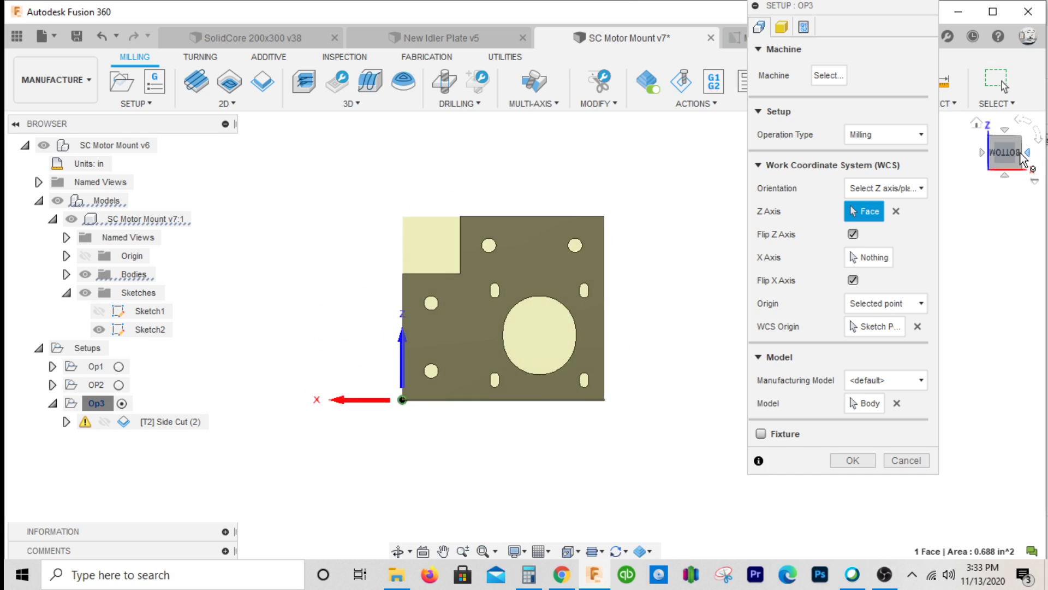
pyautogui.click(1018, 158)
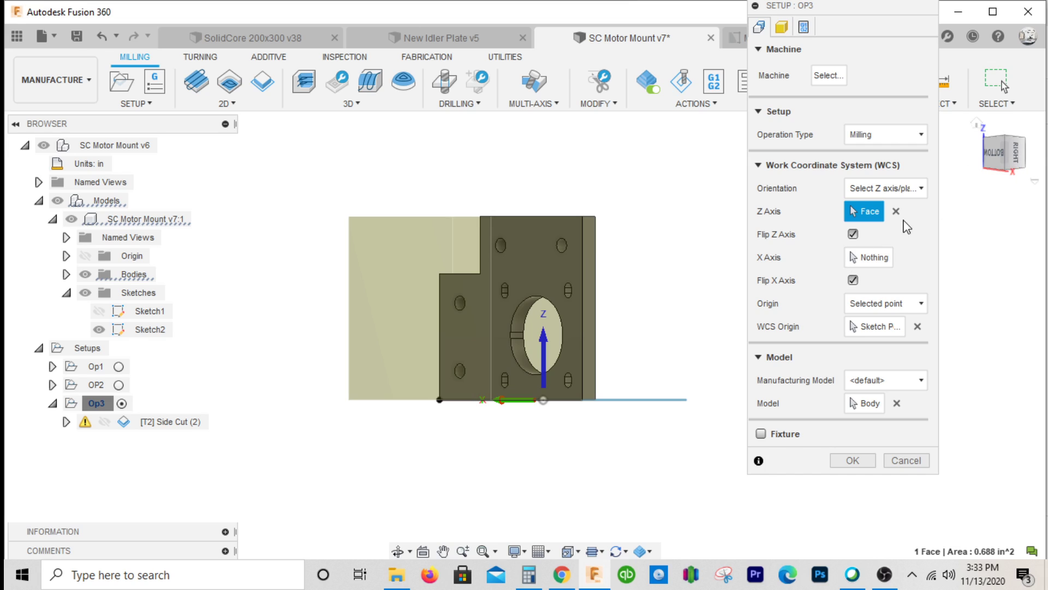
pyautogui.click(1016, 168)
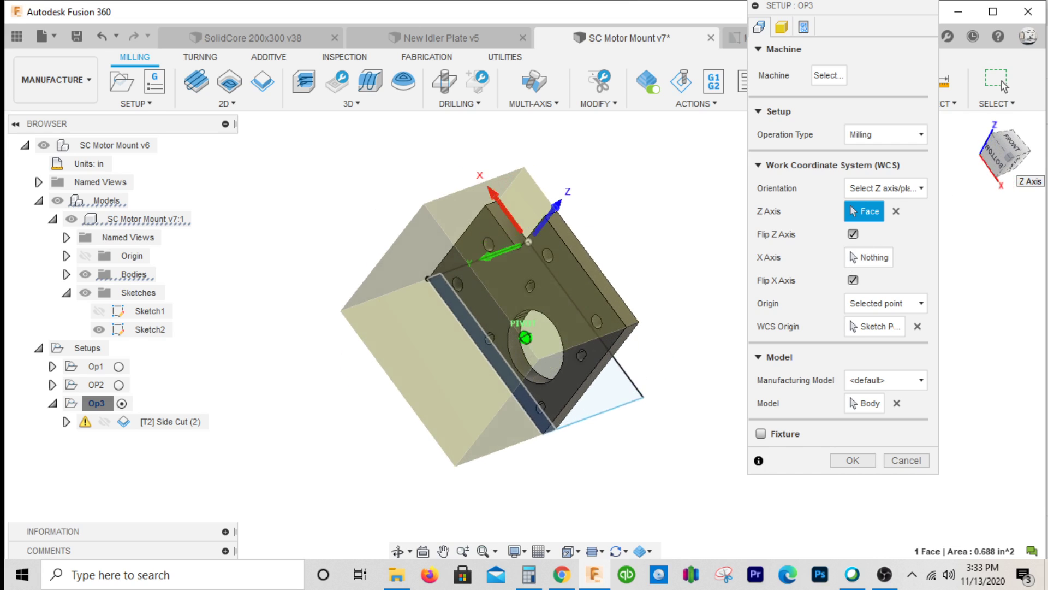
pyautogui.click(1015, 153)
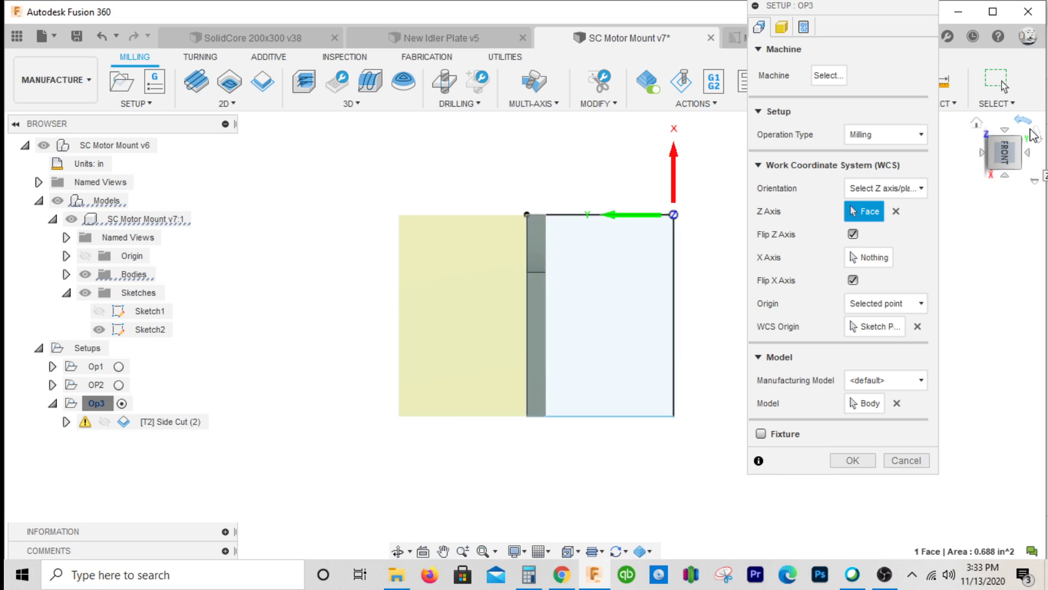
pyautogui.click(1037, 137)
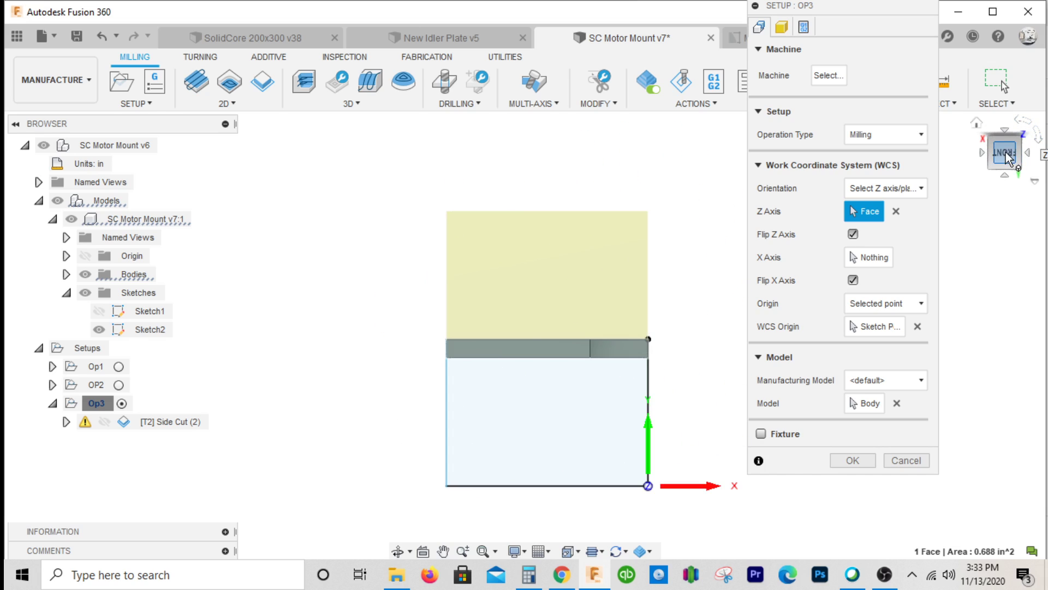
pyautogui.click(1006, 129)
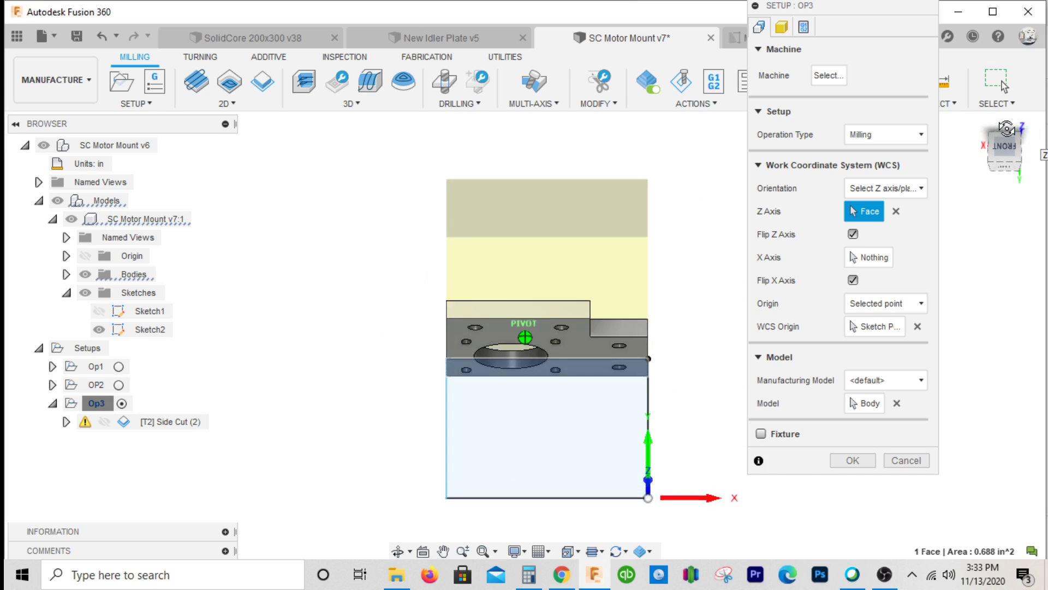
pyautogui.click(1008, 176)
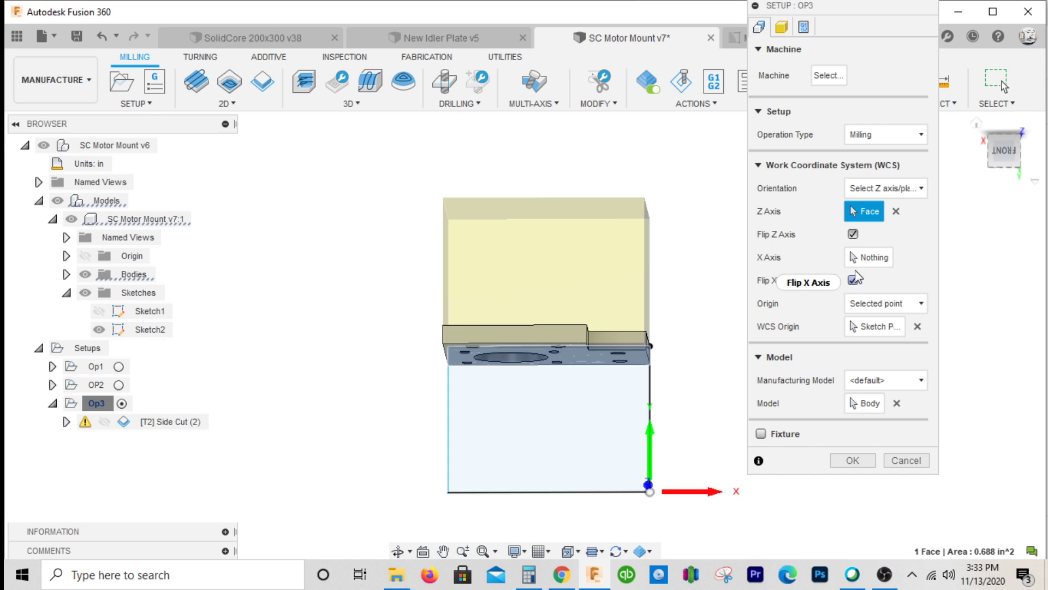
pyautogui.click(895, 188)
pyautogui.click(928, 244)
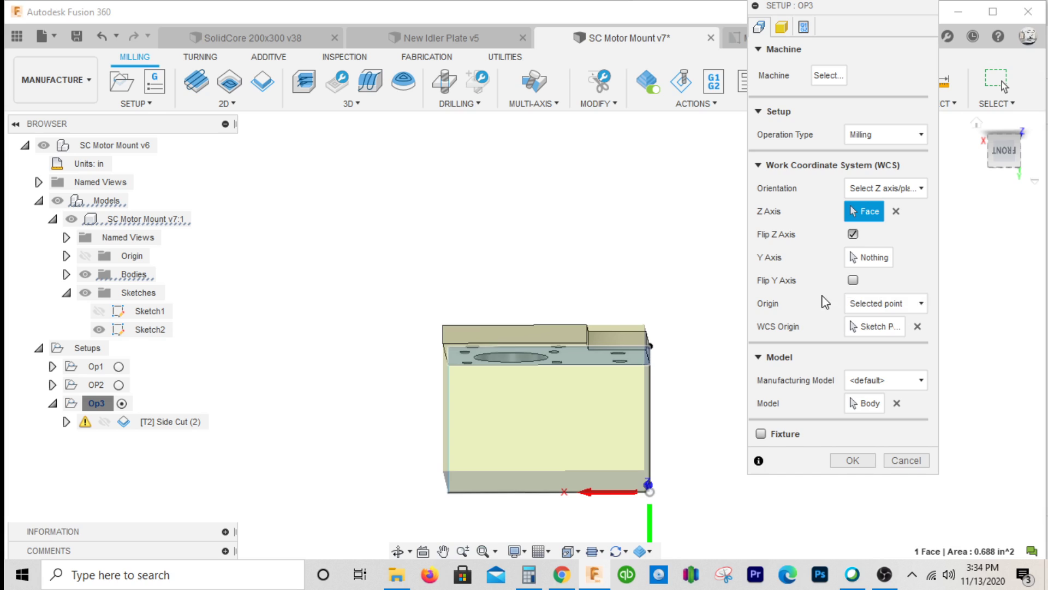
pyautogui.click(853, 281)
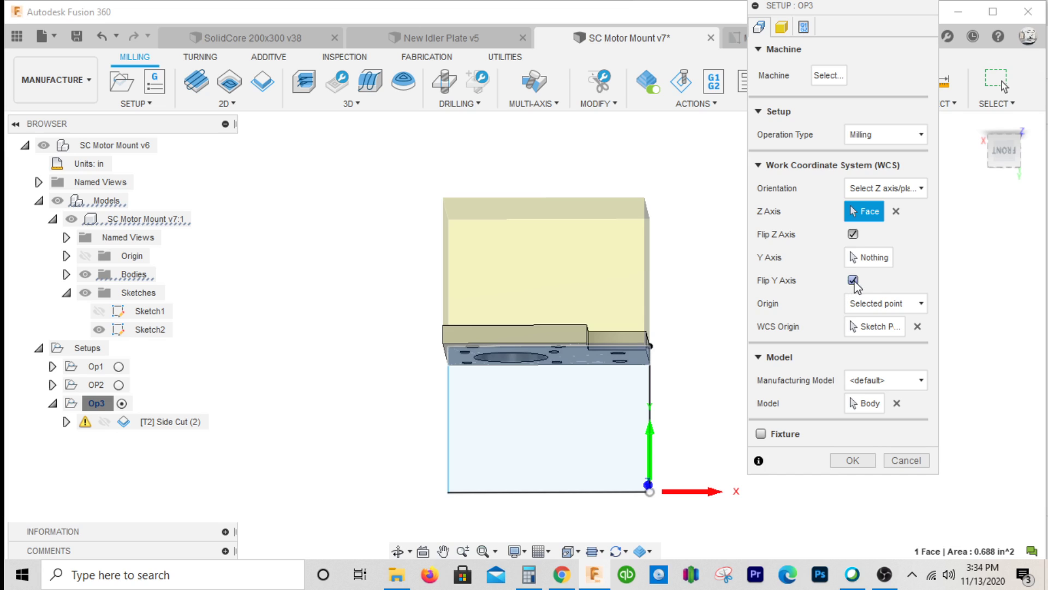
pyautogui.click(853, 280)
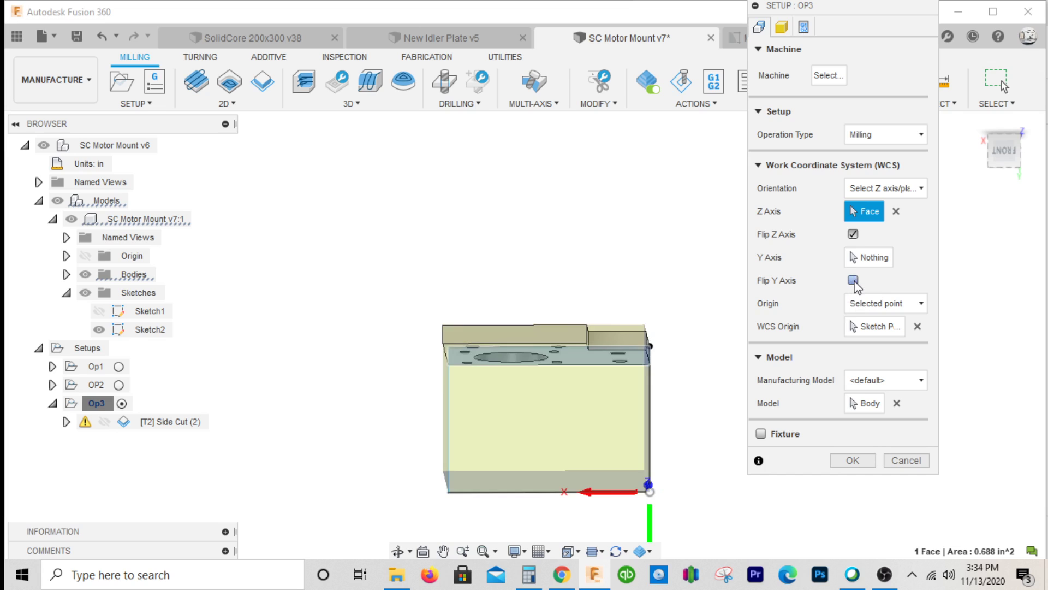
# - Check the Op3 axes and stock from the front and below, and activate the WCS origin point for reselection
pyautogui.click(1013, 139)
pyautogui.moveTo(1008, 150); pyautogui.dragTo(1013, 161)
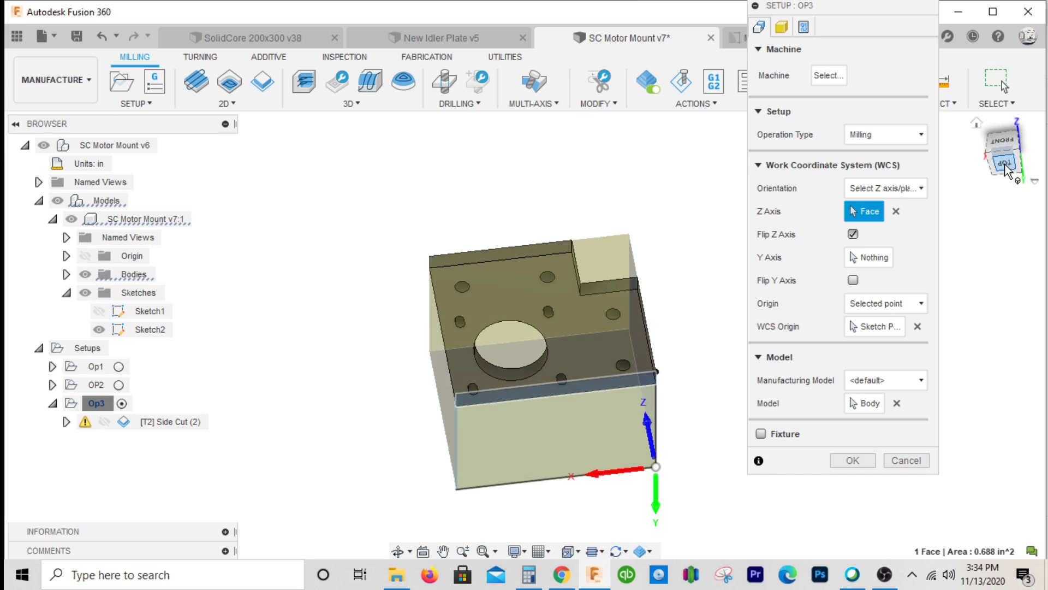
pyautogui.click(1006, 165)
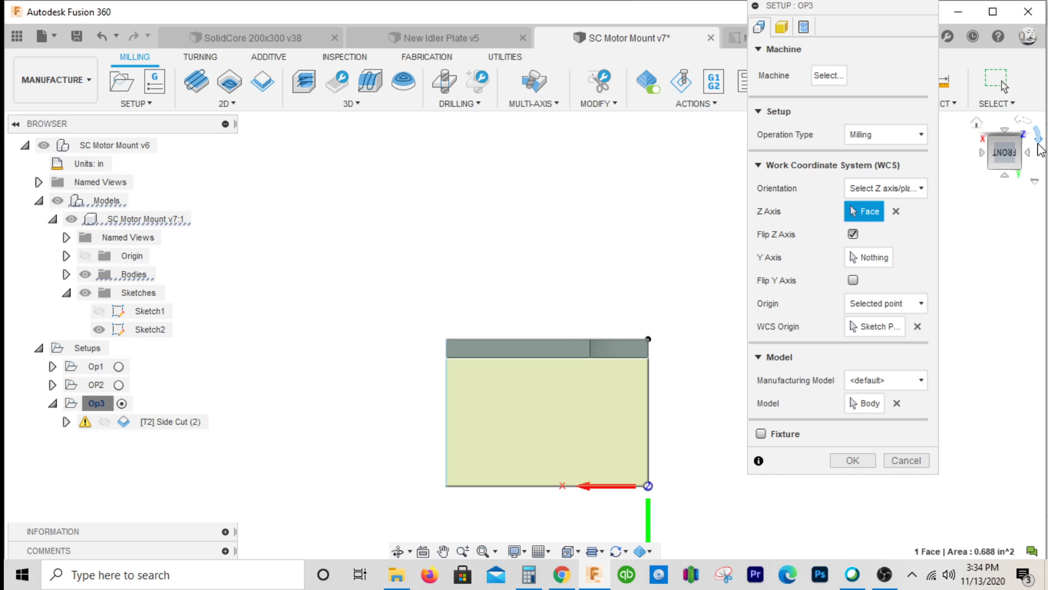
pyautogui.click(1039, 146)
pyautogui.click(1038, 148)
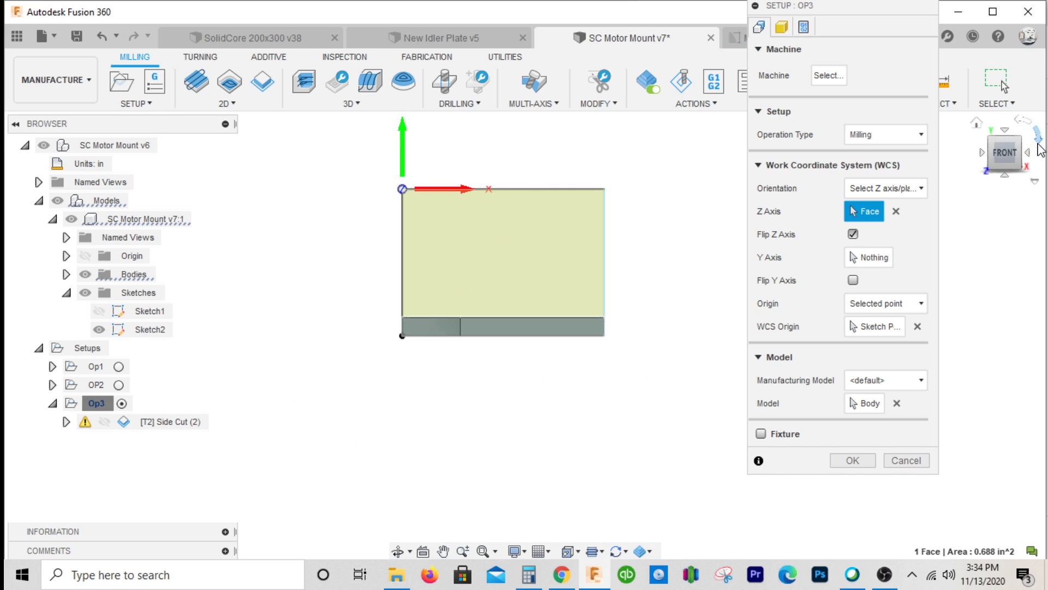
pyautogui.click(1003, 139)
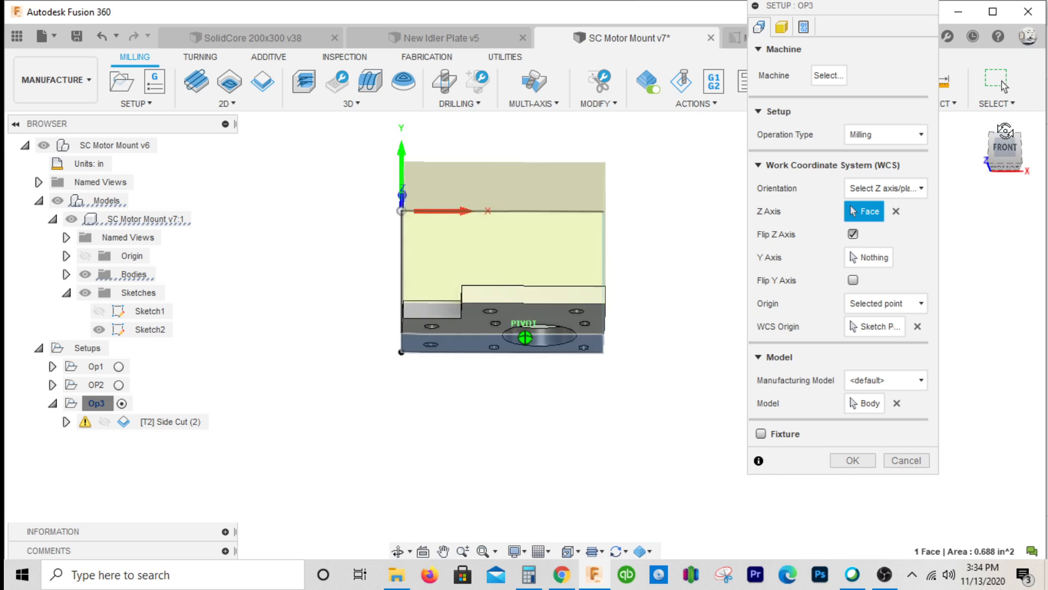
pyautogui.click(876, 327)
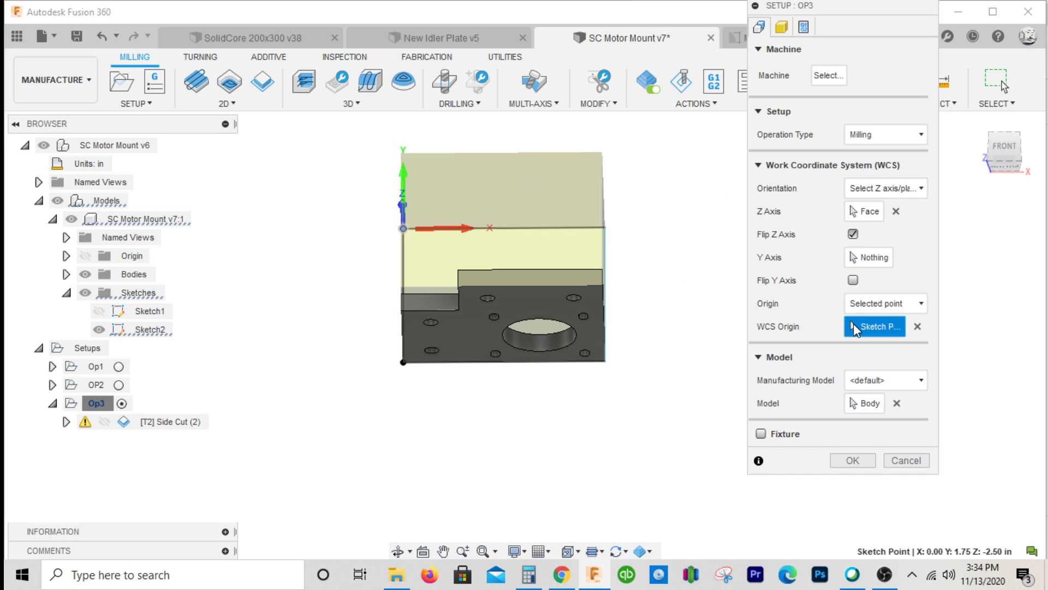
pyautogui.click(1001, 144)
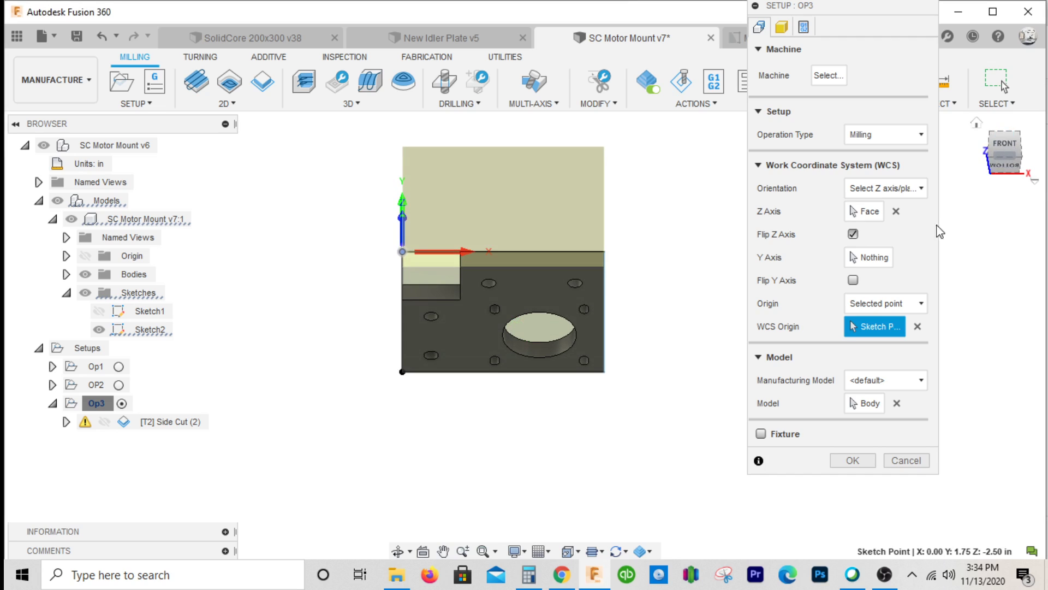
pyautogui.click(1010, 146)
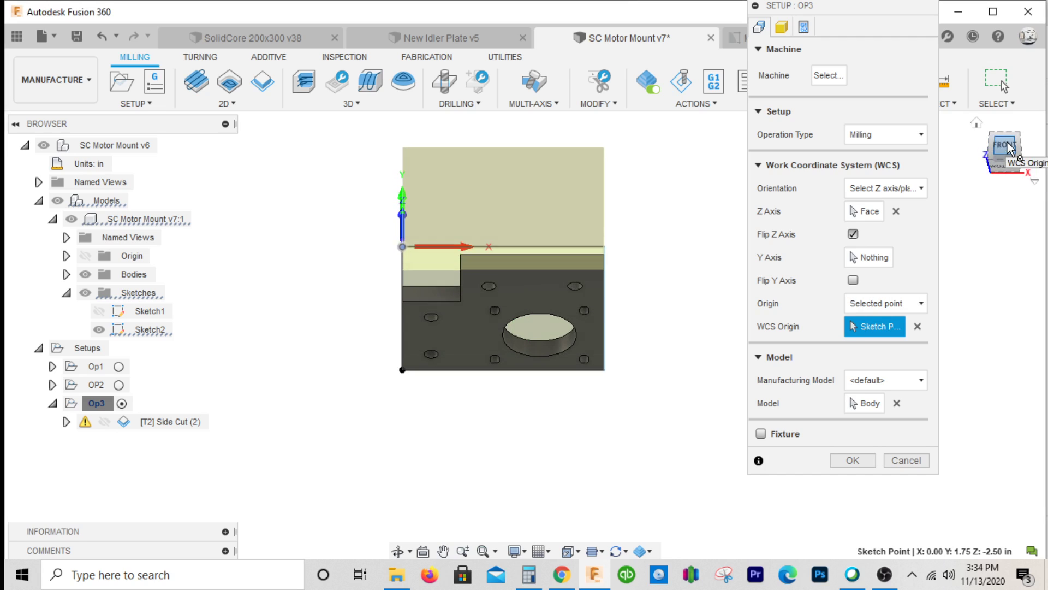